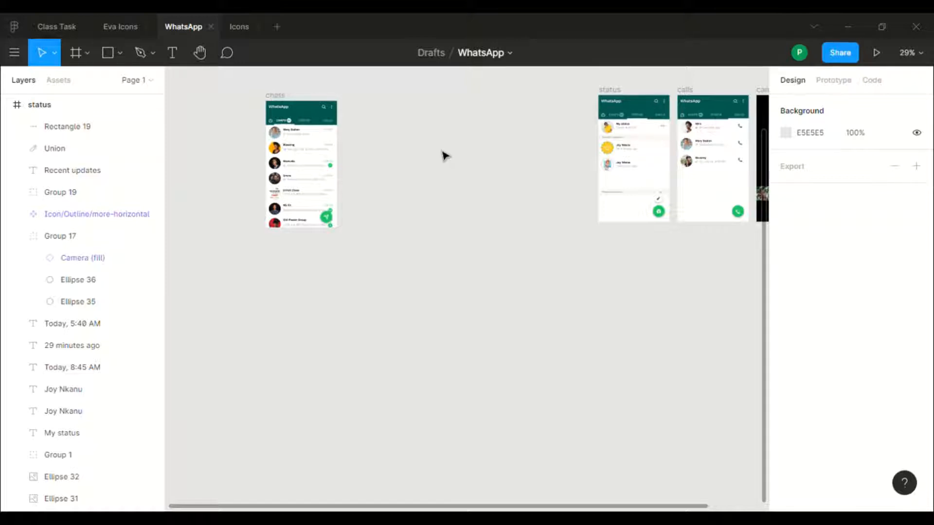
Step: Examine the finished chats screen at 100% size, from its header down to the last chat row
scroll(444, 156, right, 3)
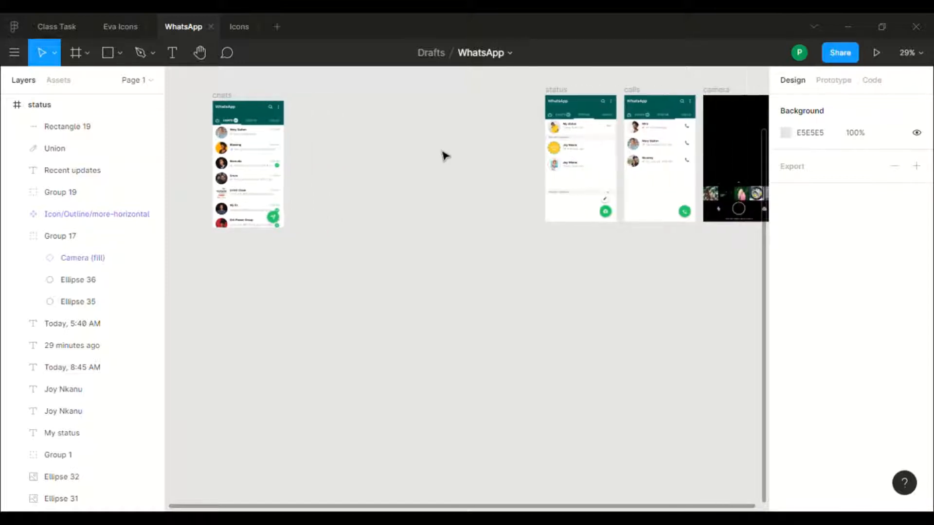
scroll(444, 156, down, 1)
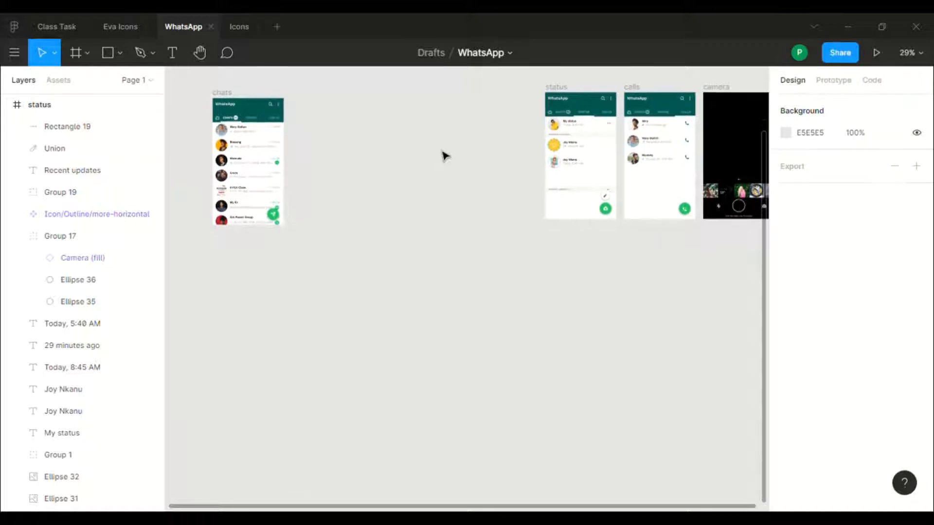
scroll(444, 156, up, 1)
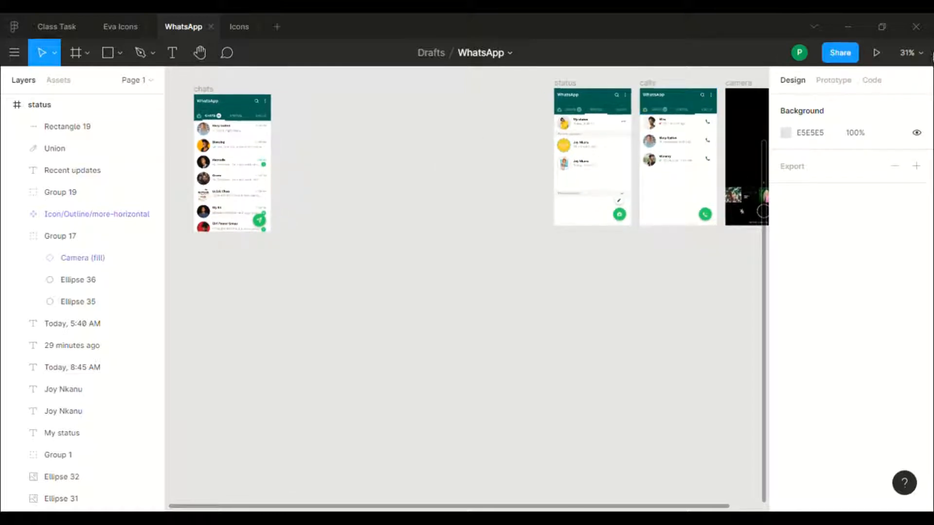
click(912, 51)
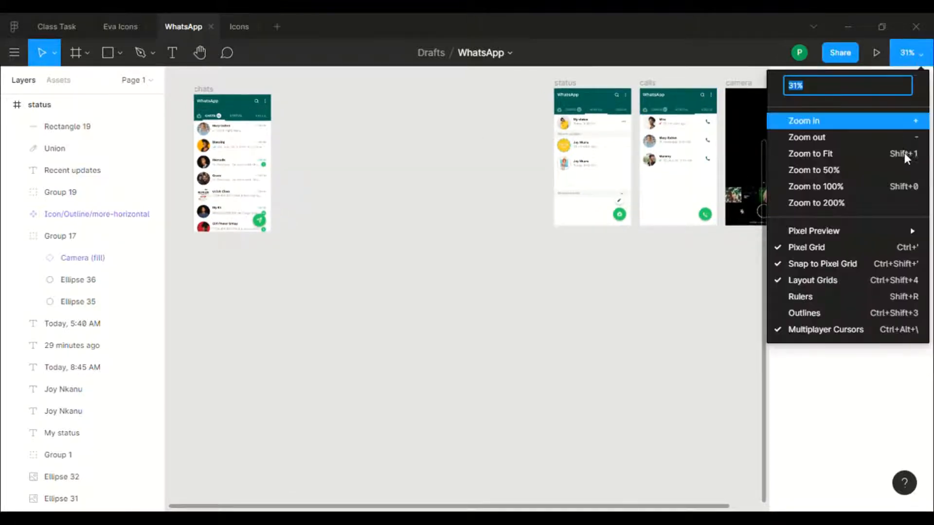
click(906, 190)
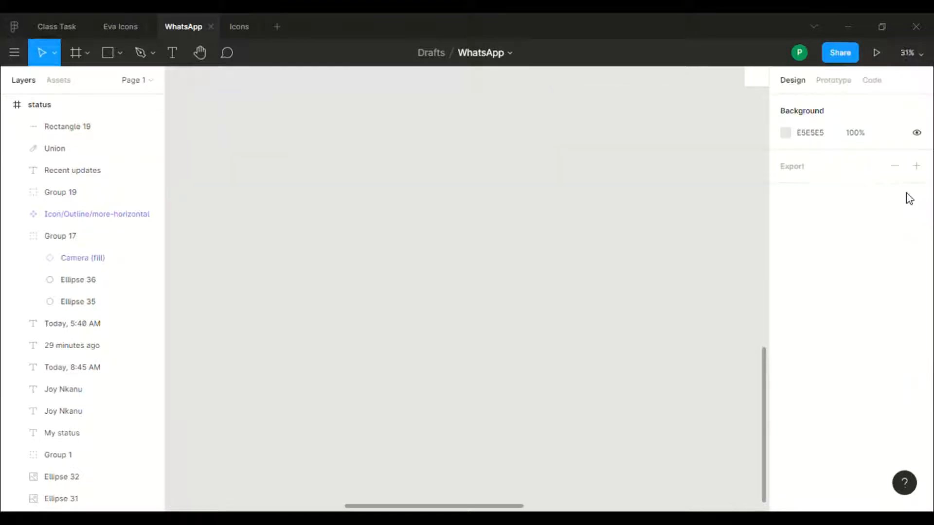
scroll(462, 216, left, 10)
scroll(462, 215, up, 5)
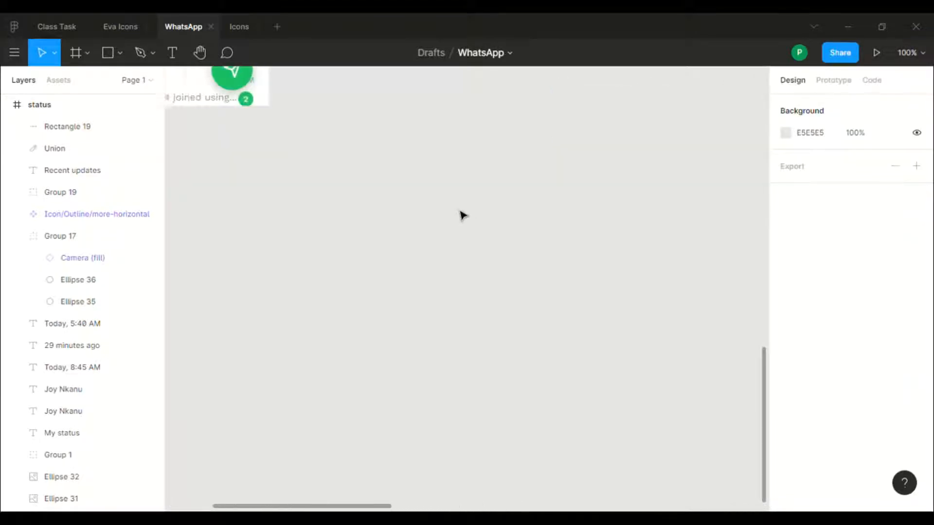
scroll(462, 216, up, 4)
scroll(462, 216, left, 7)
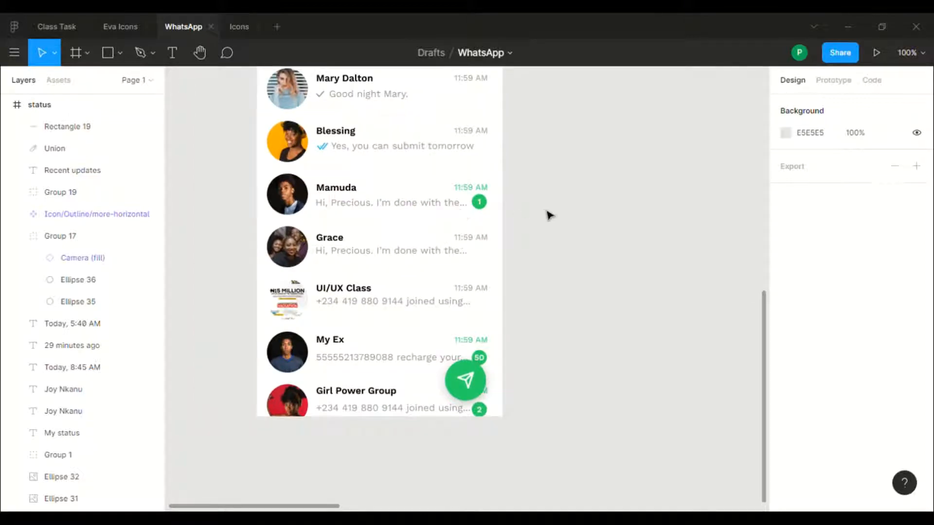
scroll(550, 216, up, 5)
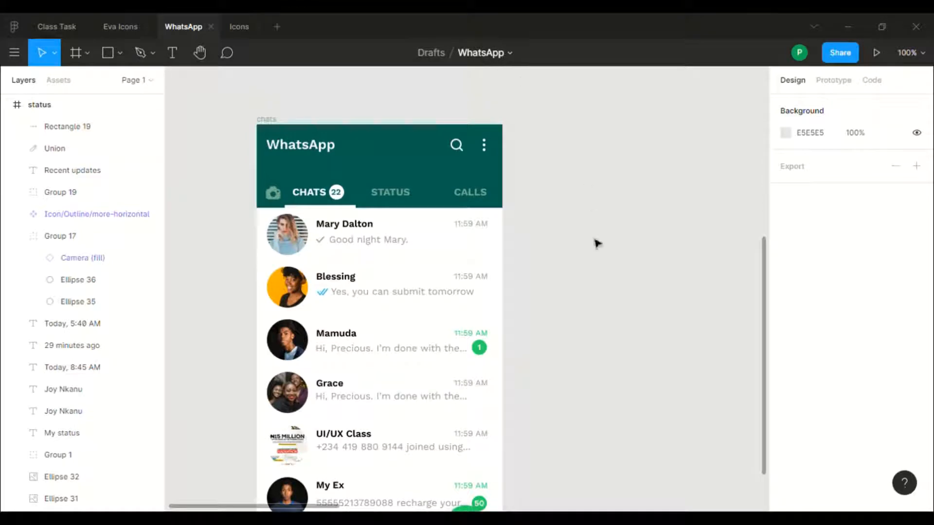
scroll(597, 243, down, 3)
scroll(597, 243, up, 3)
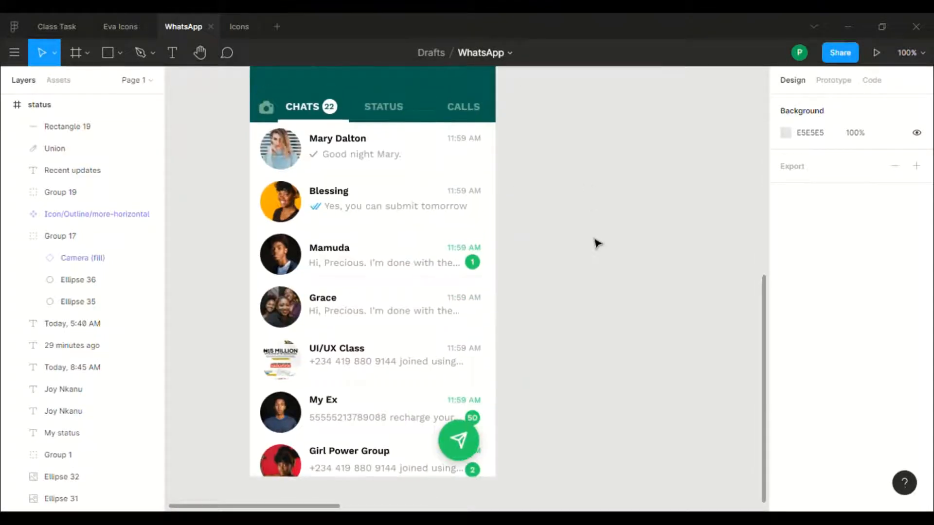
scroll(597, 243, right, 1)
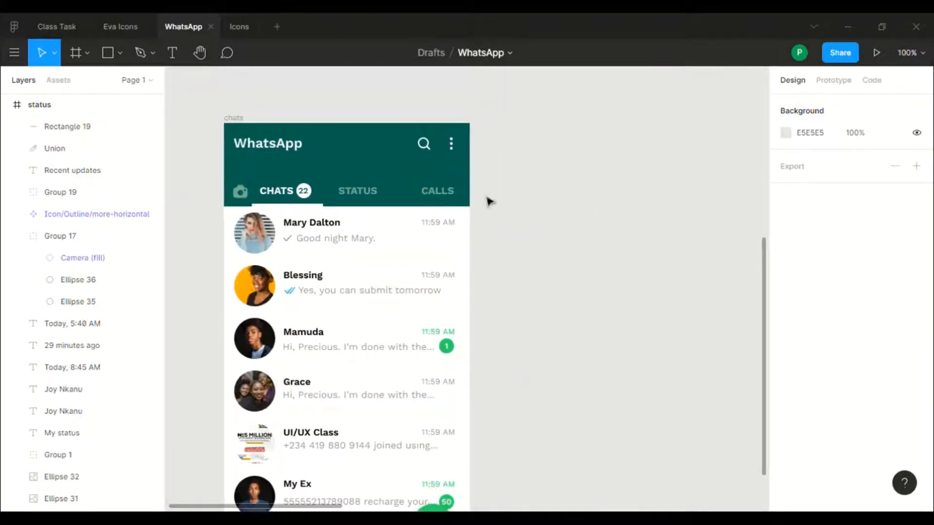
Step: Add an Android preset frame (360 × 640) beside the chats frame and align their top edges
click(235, 125)
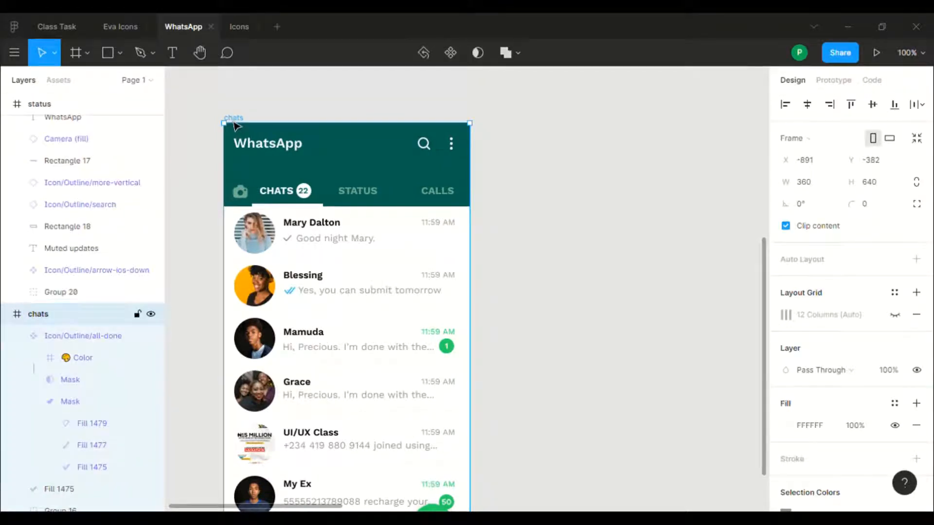
click(78, 56)
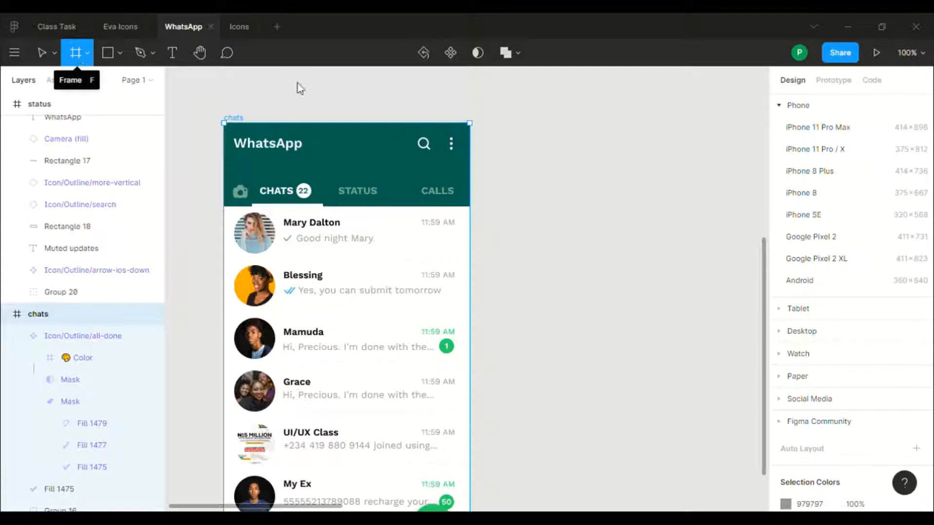
click(799, 280)
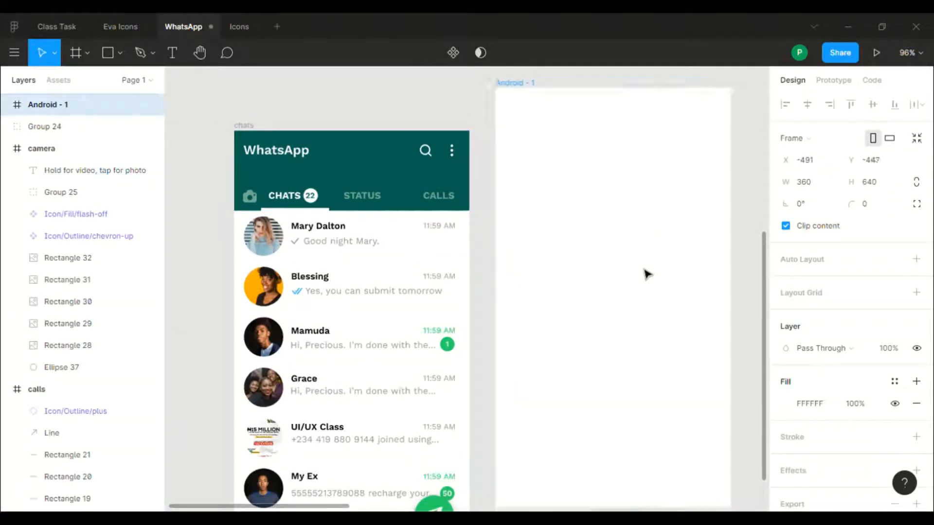
drag(647, 274, 646, 290)
key(Left)
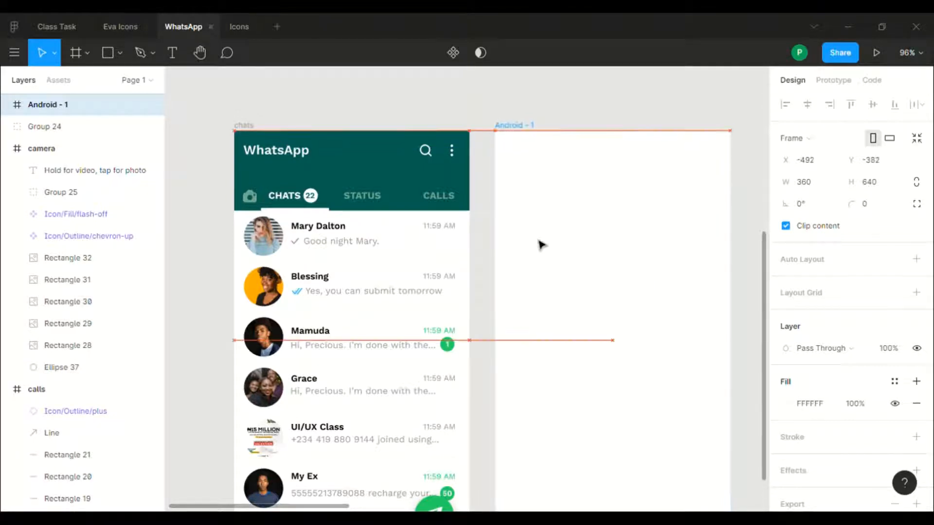
click(484, 213)
scroll(485, 215, down, 1)
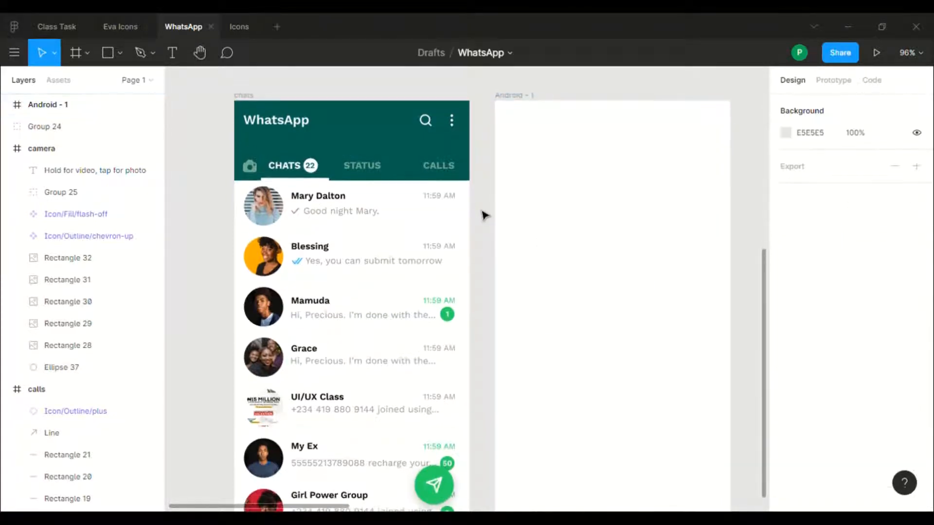
scroll(484, 215, down, 1)
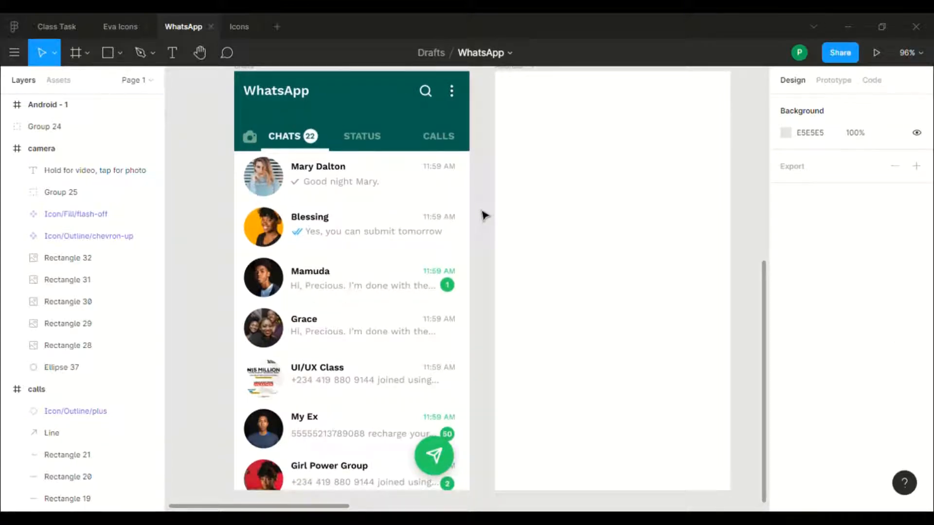
scroll(483, 215, up, 4)
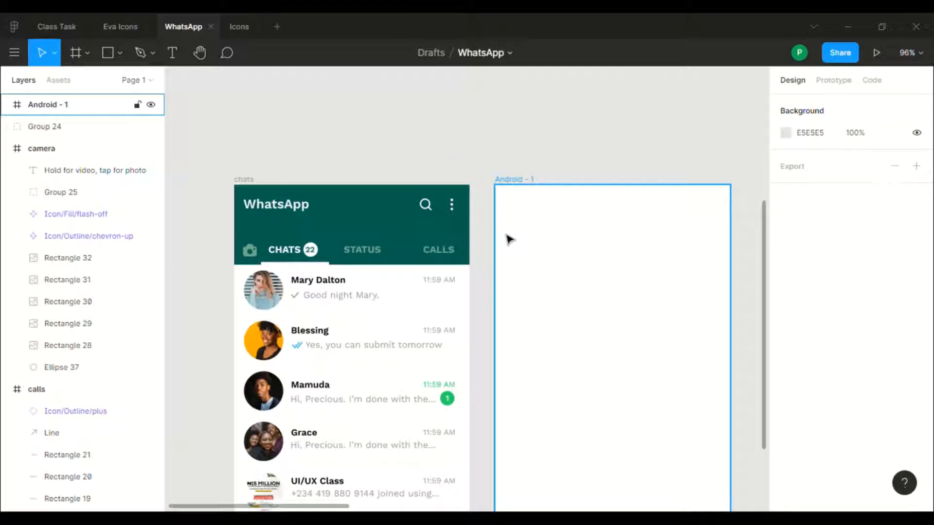
click(509, 239)
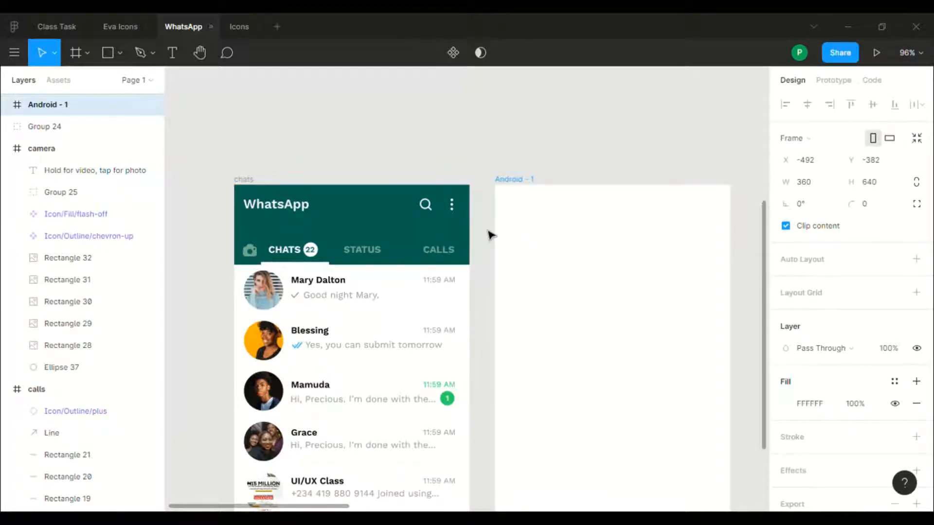
click(489, 235)
scroll(489, 235, down, 3)
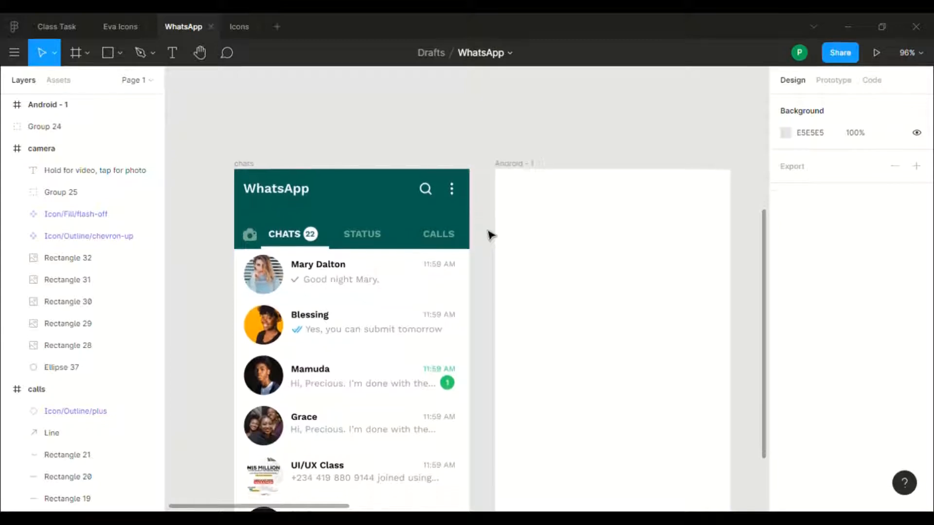
scroll(489, 235, down, 1)
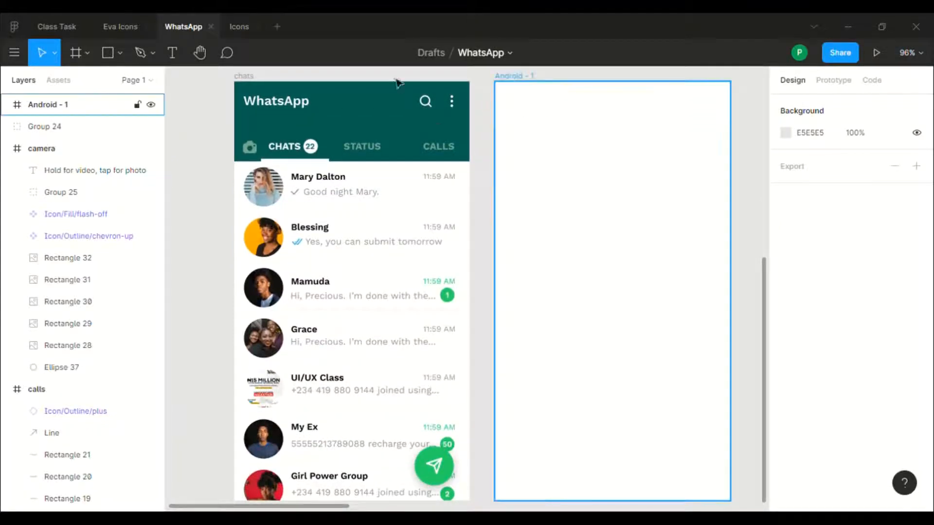
click(107, 52)
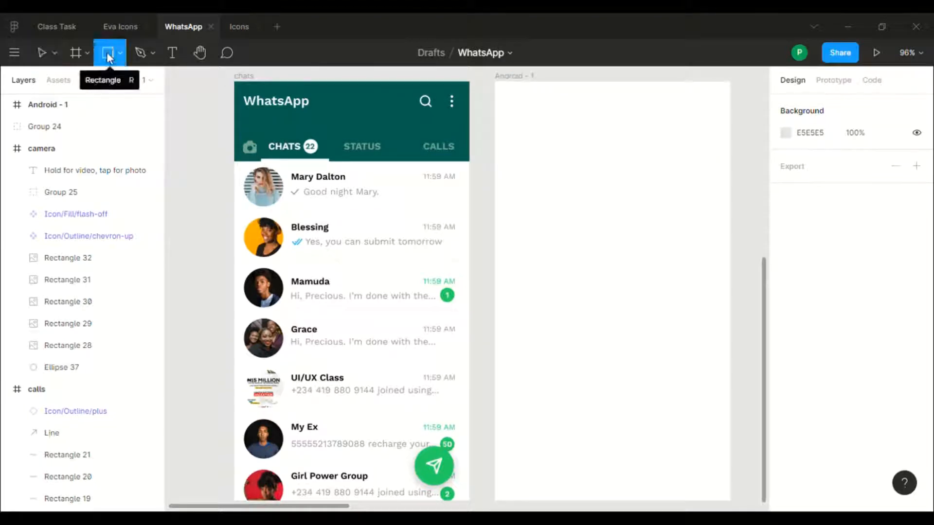
click(495, 84)
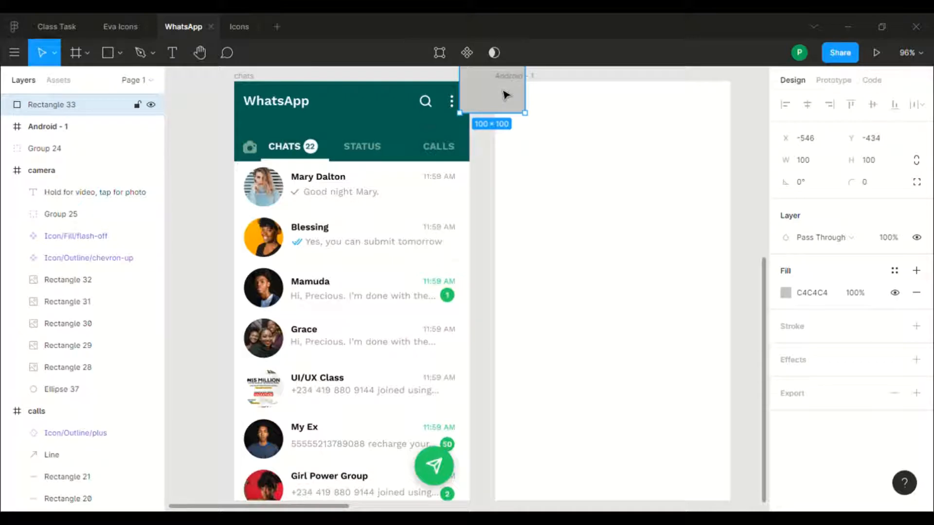
key(Delete)
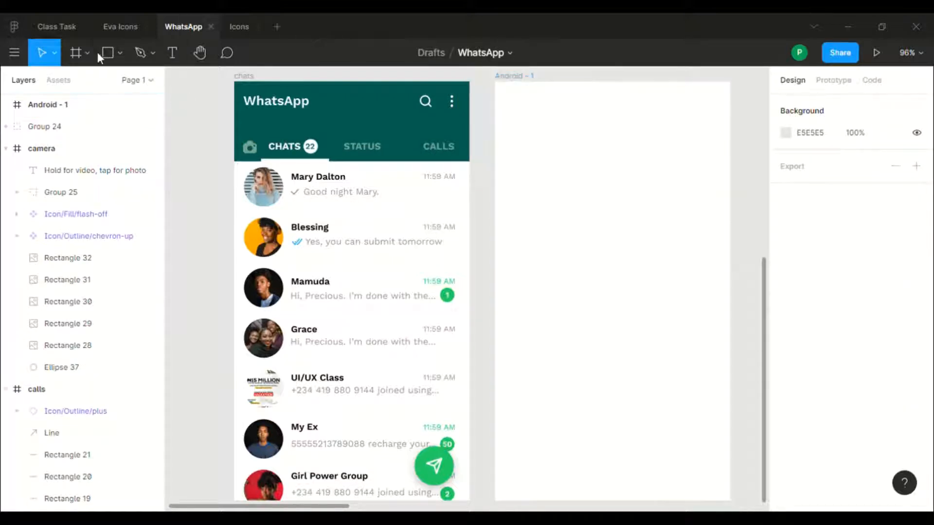
Step: Draw a header rectangle about 360 × 122 across the top of the blank Android frame
click(97, 51)
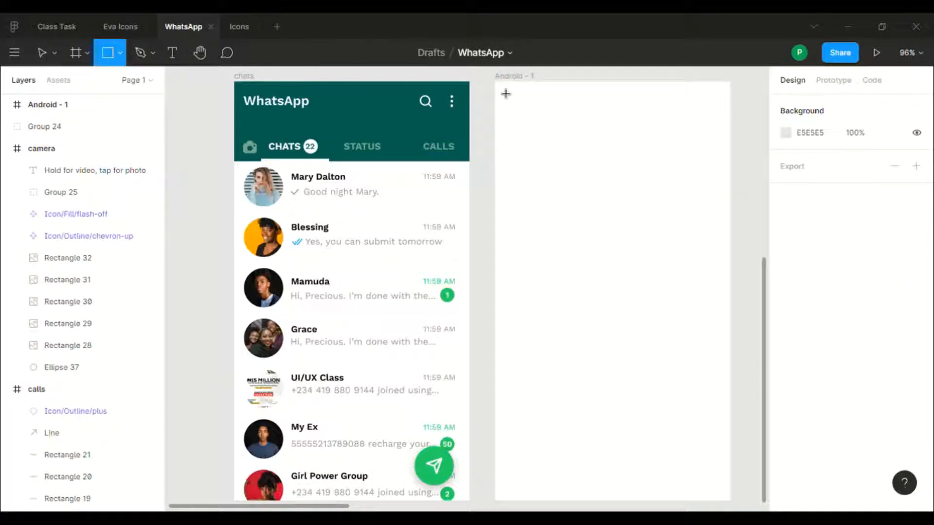
mouse_move(495, 82)
mouse_down()
mouse_move(564, 191)
mouse_move(584, 169)
mouse_move(682, 160)
mouse_move(741, 175)
mouse_up()
click(755, 199)
scroll(755, 200, right, 1)
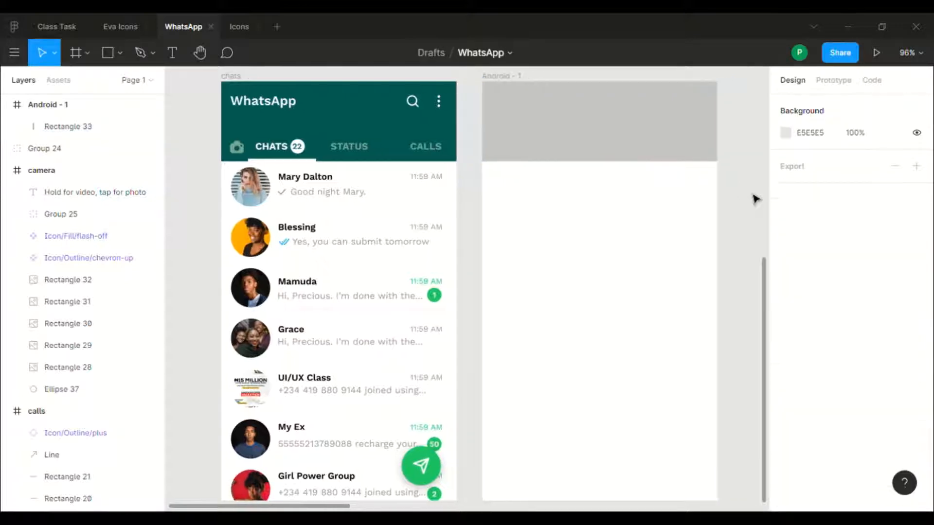
Step: Fill the header rectangle with the dark green document colour 075E54
click(626, 132)
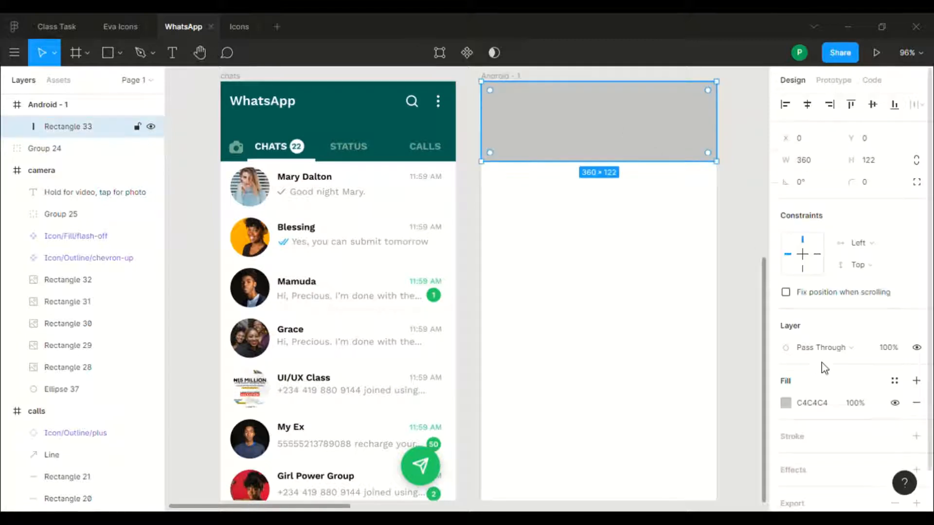
click(787, 408)
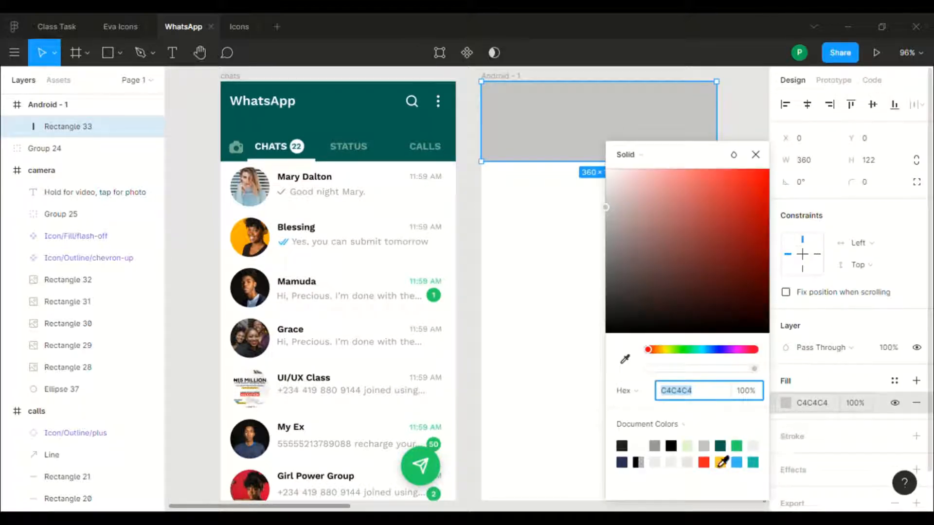
click(721, 446)
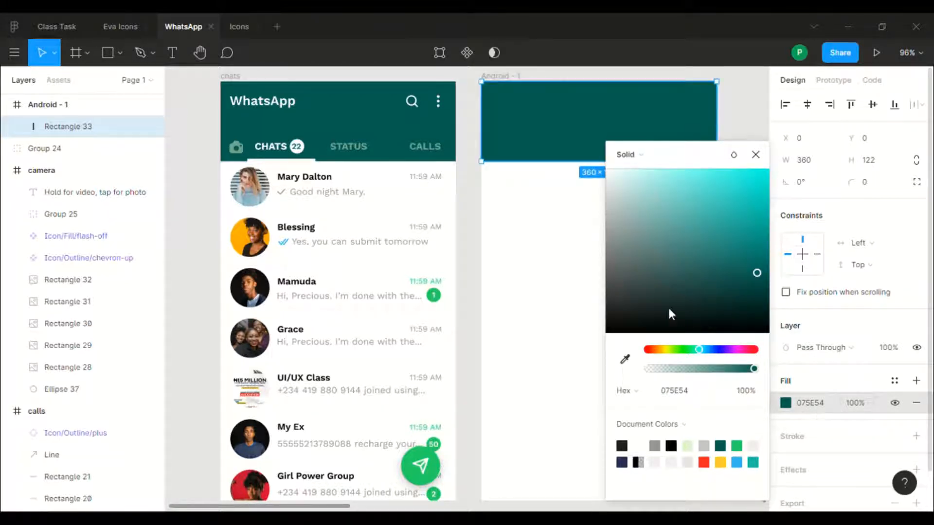
click(485, 227)
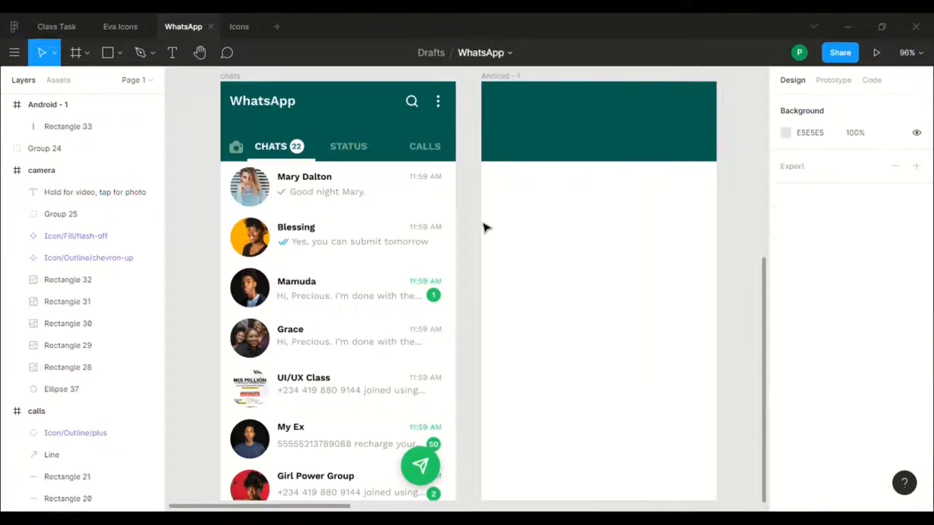
scroll(484, 227, right, 1)
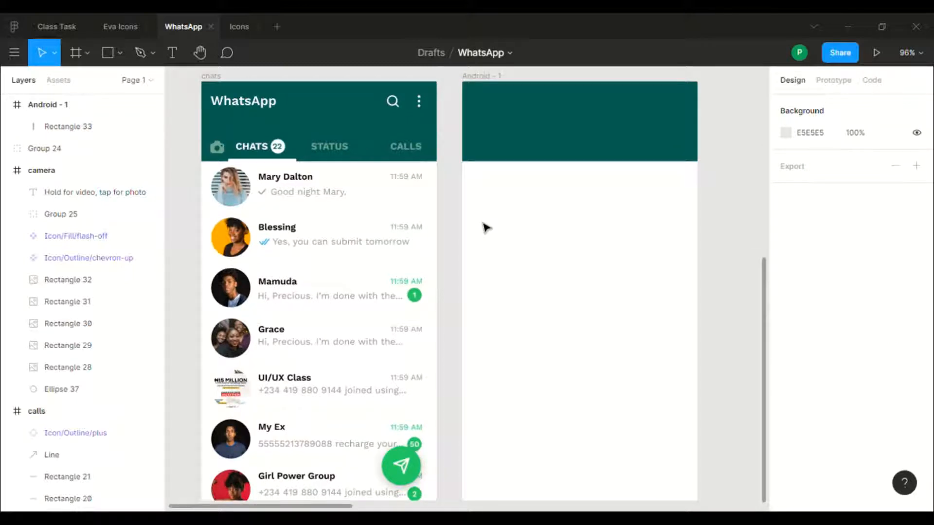
key(t)
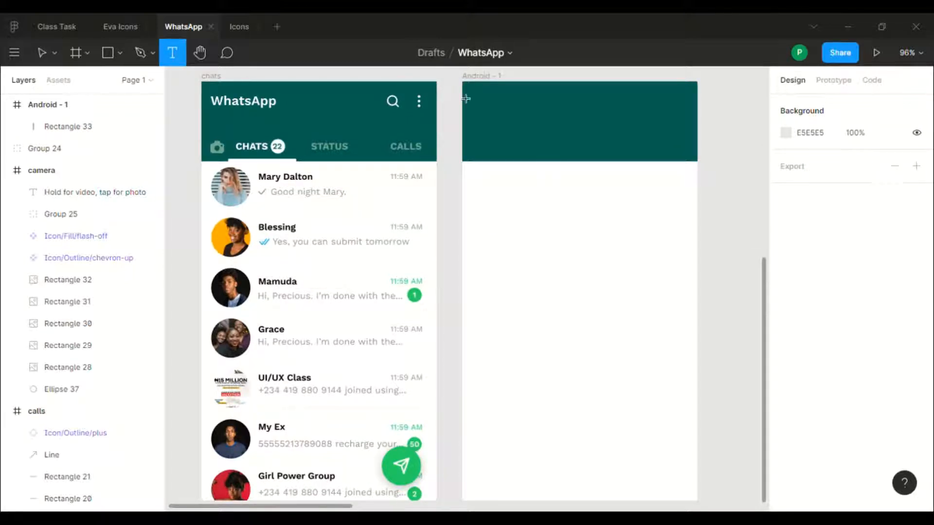
click(47, 57)
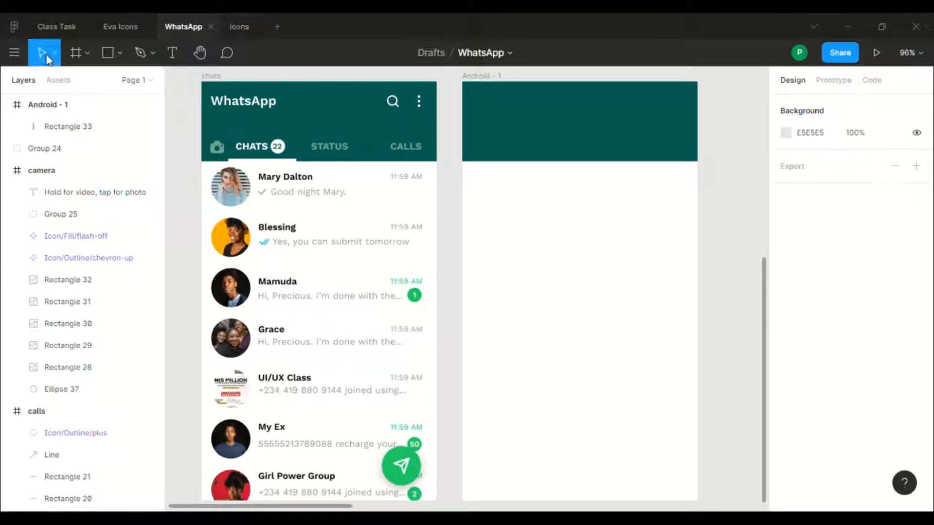
click(493, 78)
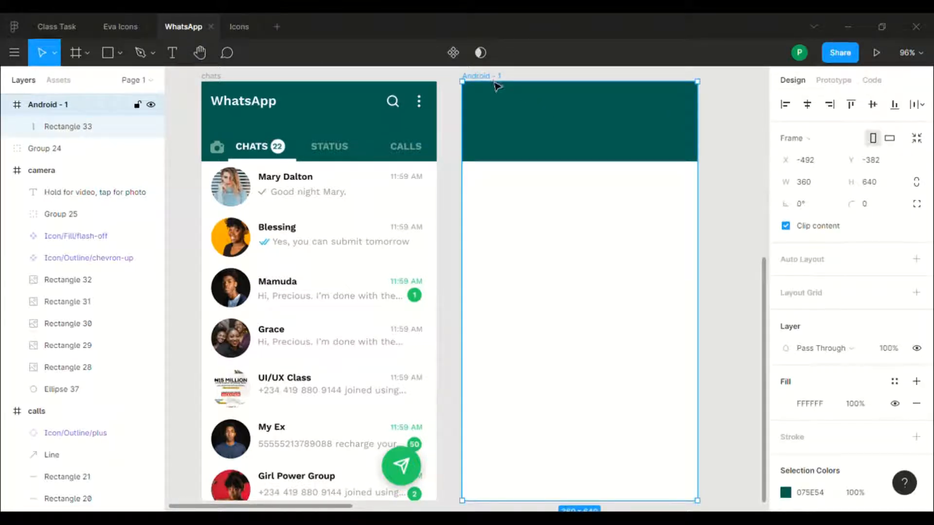
click(916, 292)
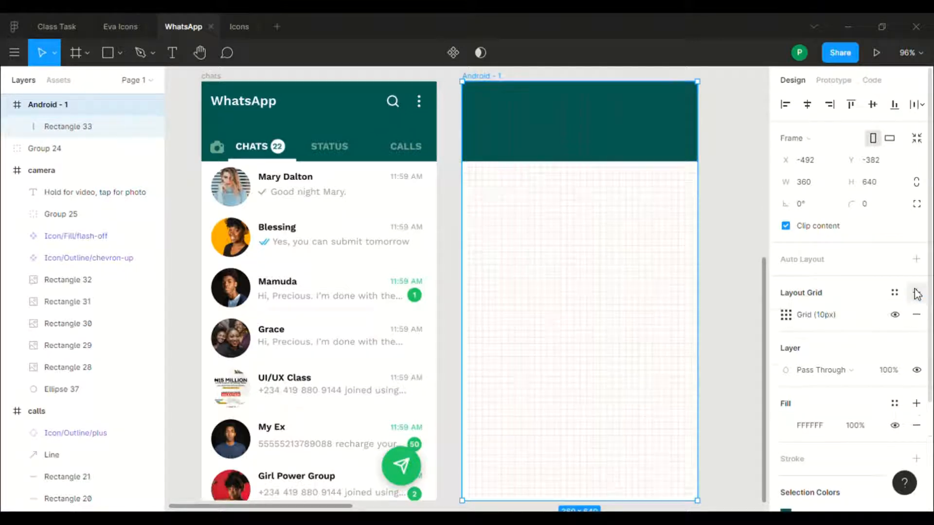
click(916, 314)
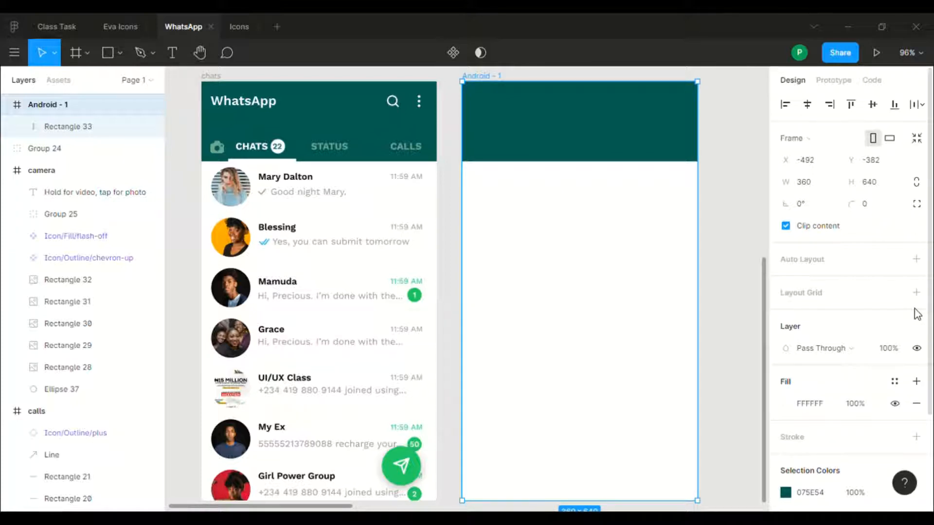
Step: Add a column layout grid with a count of 10 to the blank Android frame
click(916, 293)
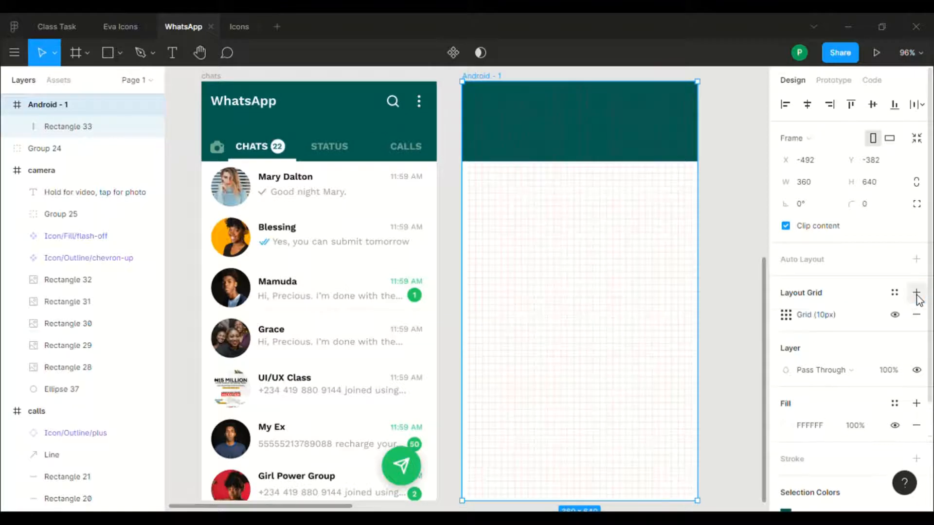
click(786, 321)
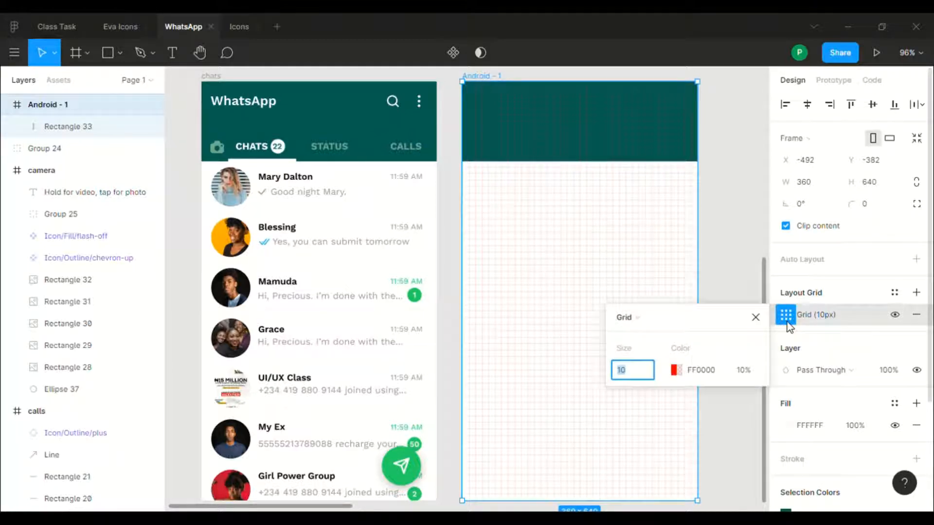
click(641, 322)
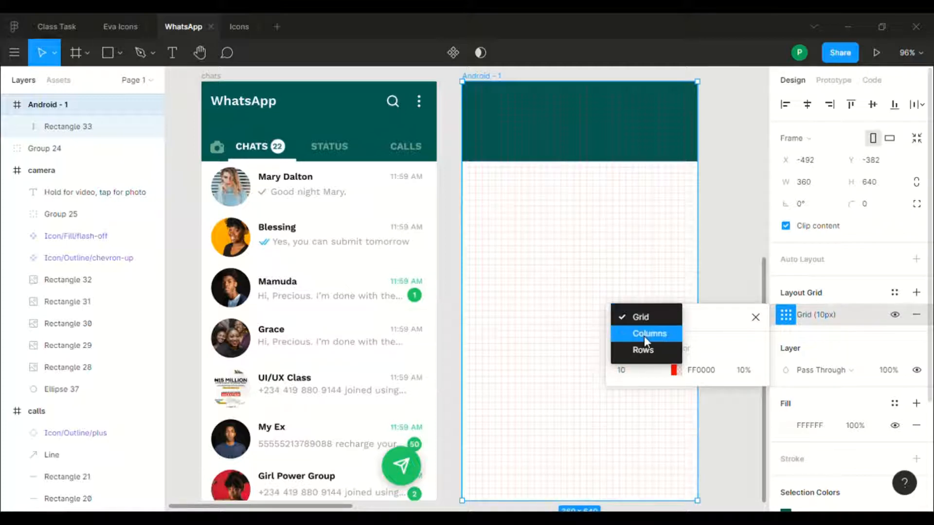
click(644, 334)
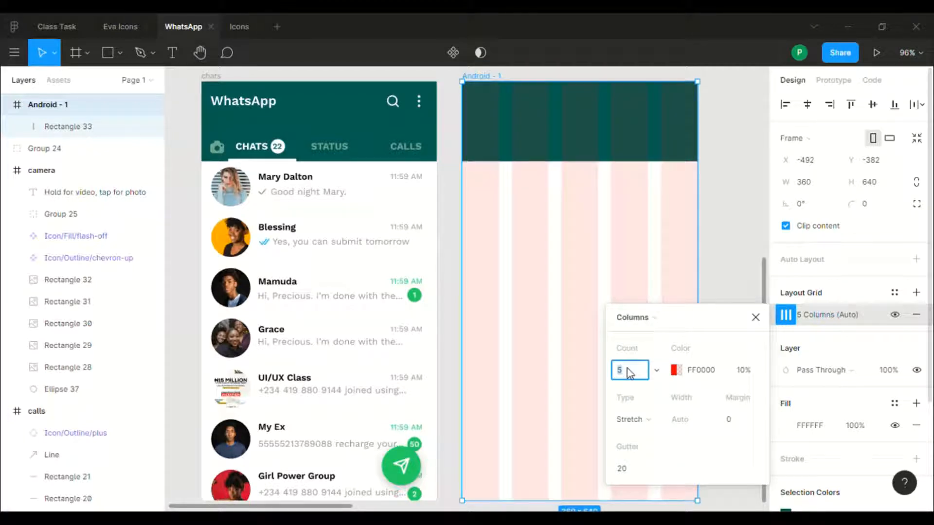
key(Return)
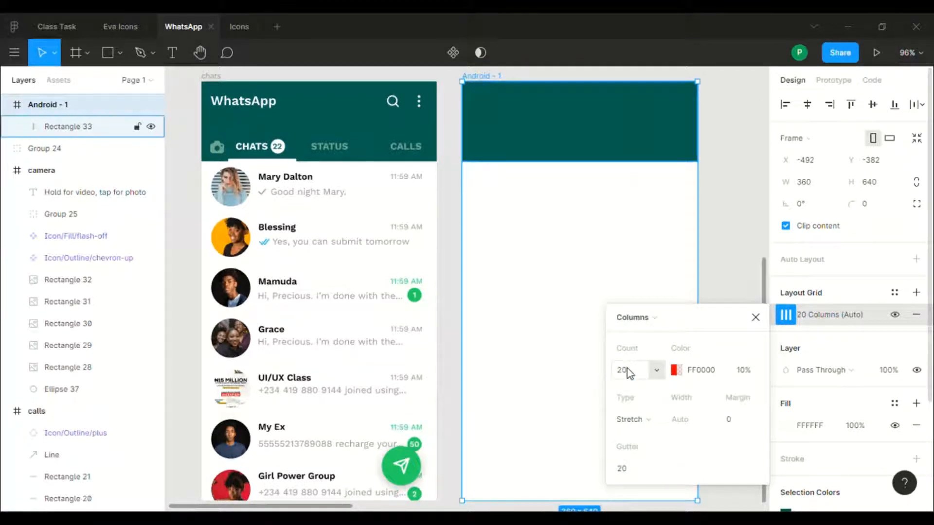
click(629, 373)
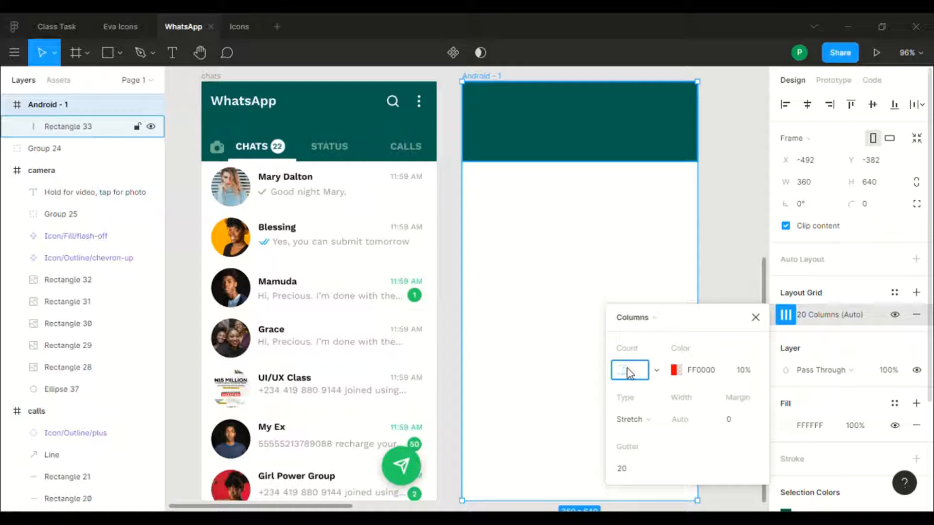
key(Return)
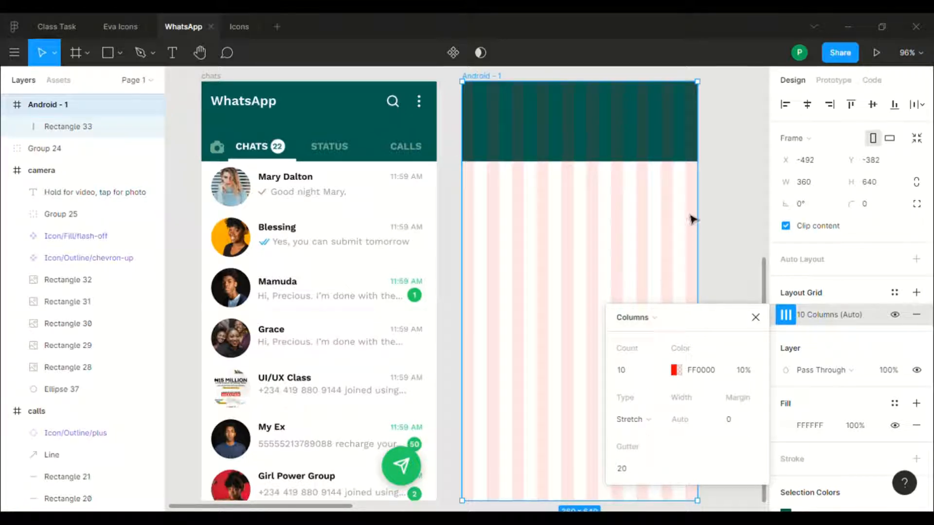
click(711, 246)
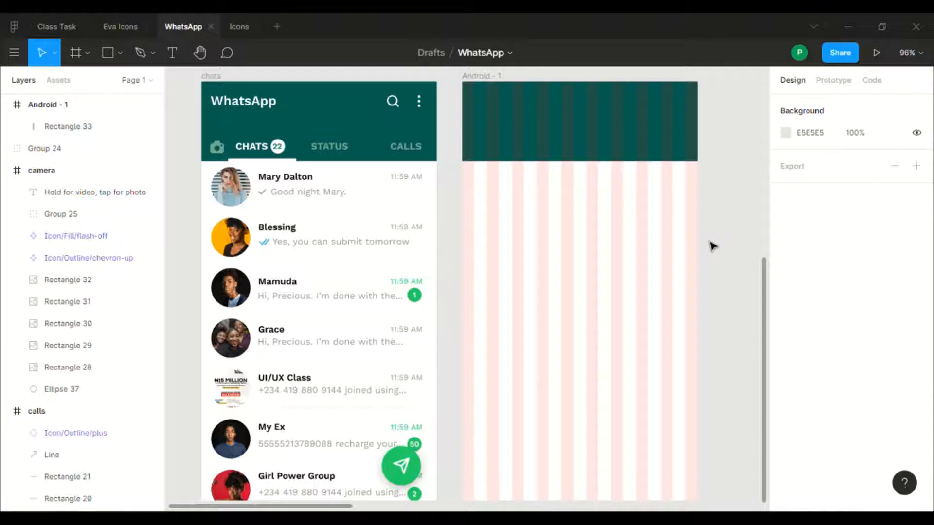
Step: Add a text box about 172 × 41 reading "WhatsApp" at the left of the Android frame's green header
scroll(712, 246, down, 1)
scroll(712, 246, up, 1)
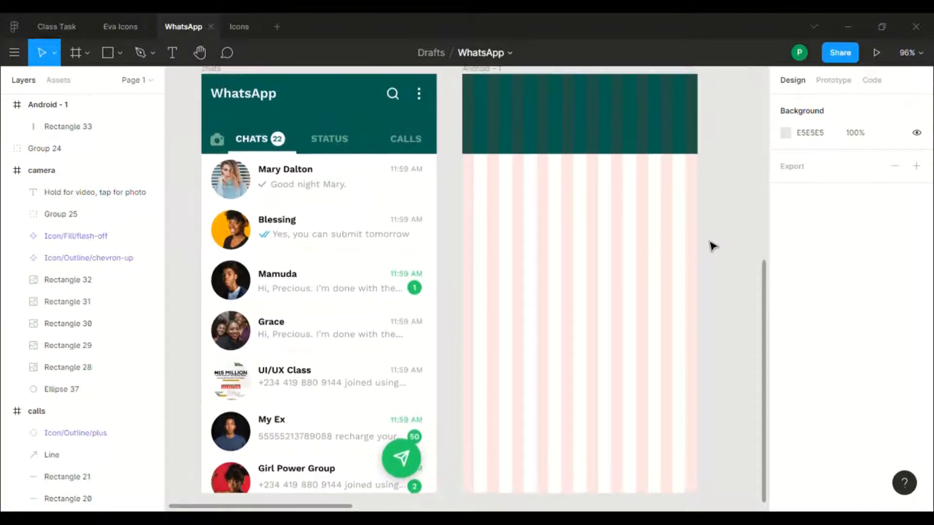
key(t)
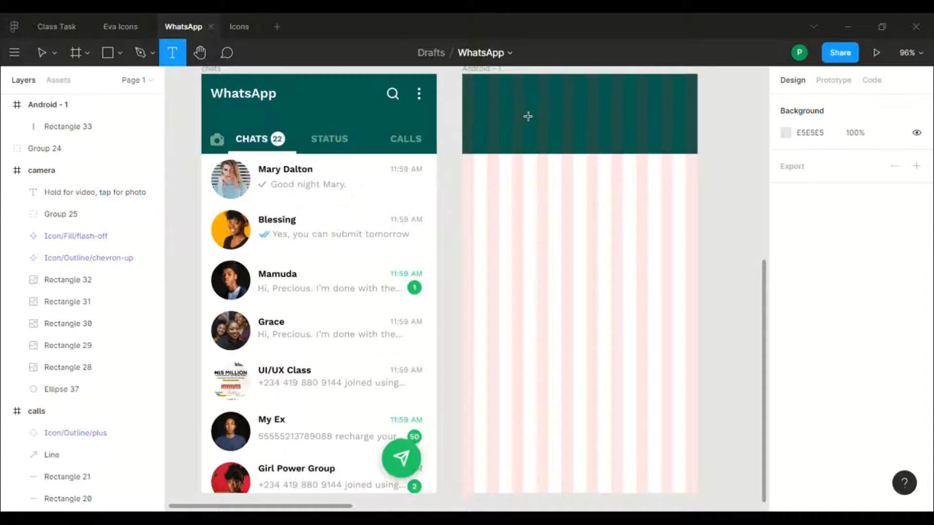
drag(556, 110, 587, 108)
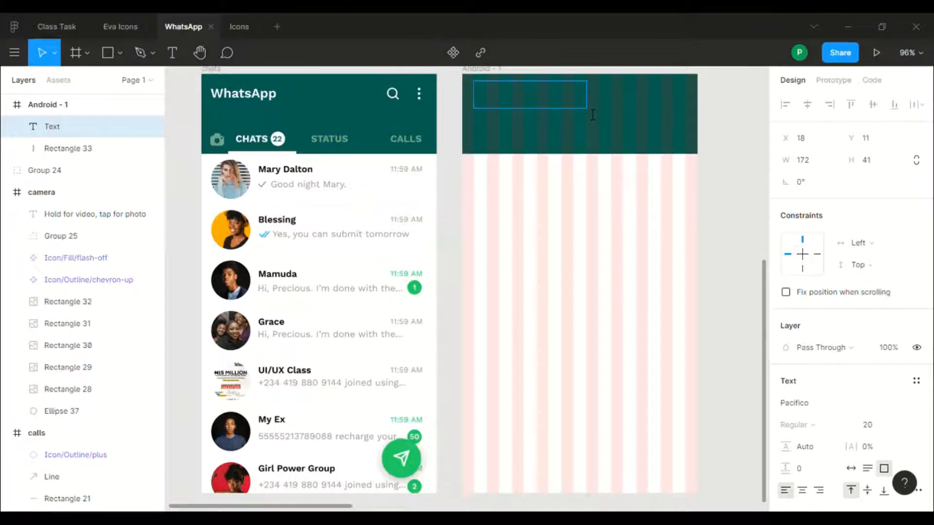
text(Whats)
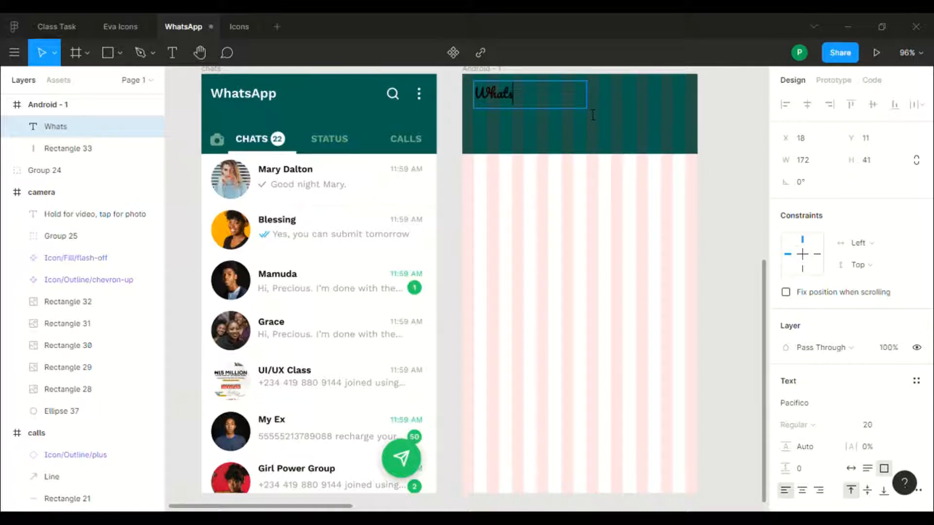
text(App)
key(Escape)
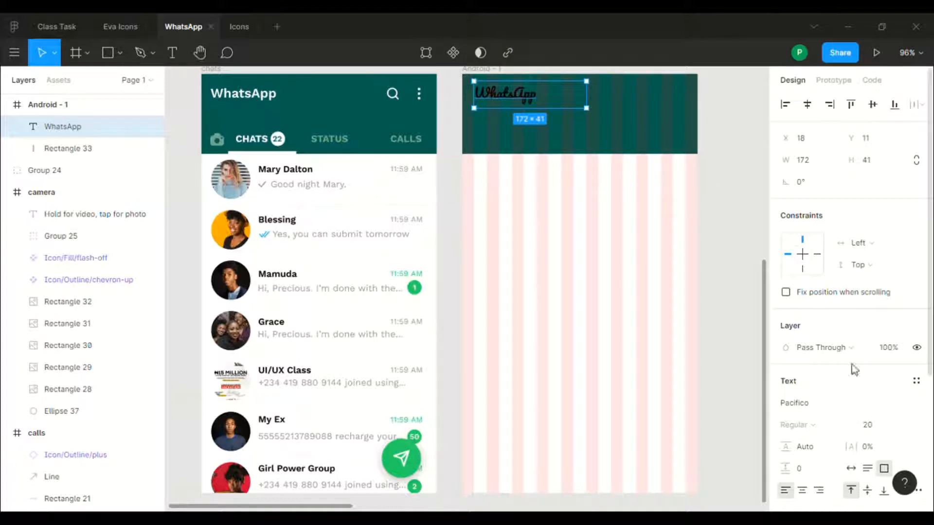
Step: Set the new WhatsApp title's font to Work Sans SemiBold
click(810, 404)
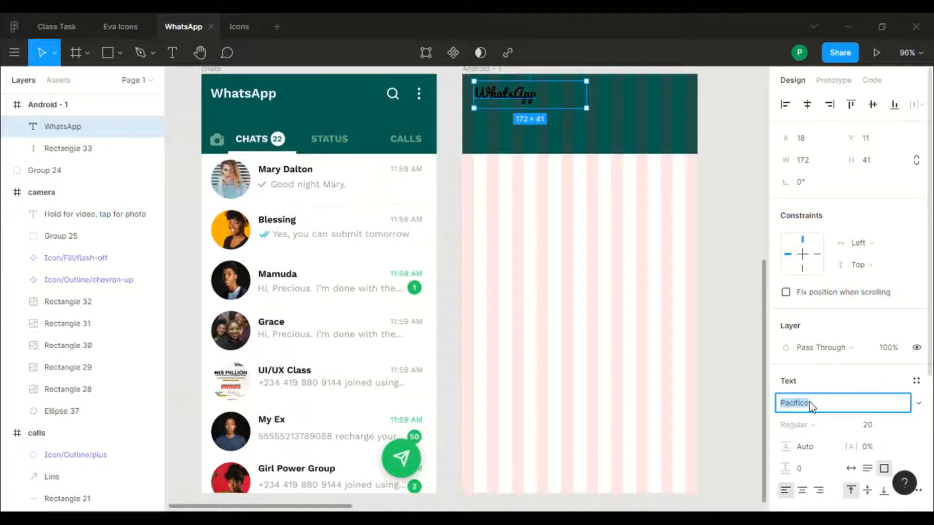
text(Work Sans)
key(Return)
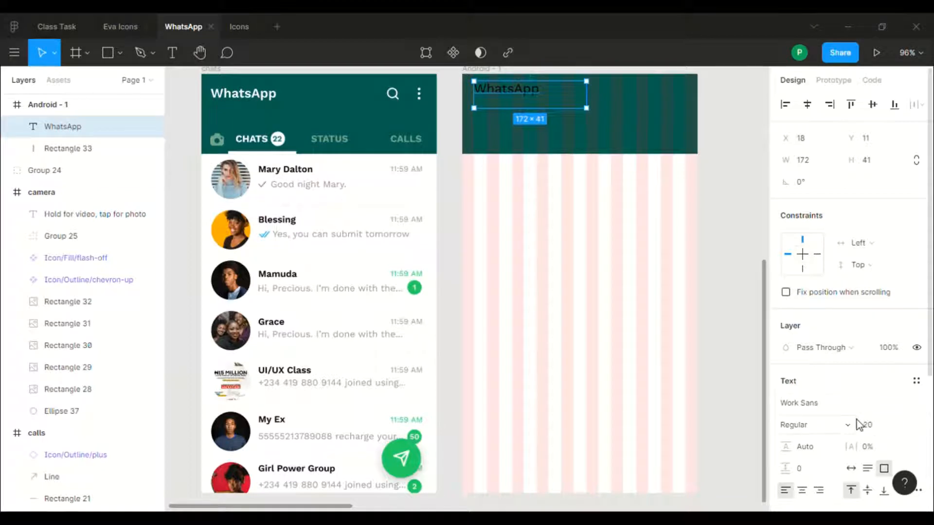
click(834, 425)
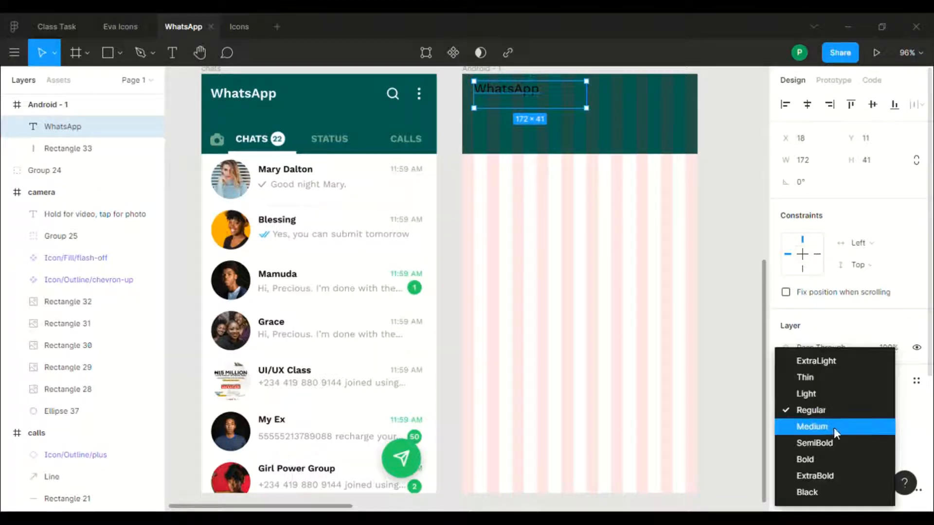
click(835, 444)
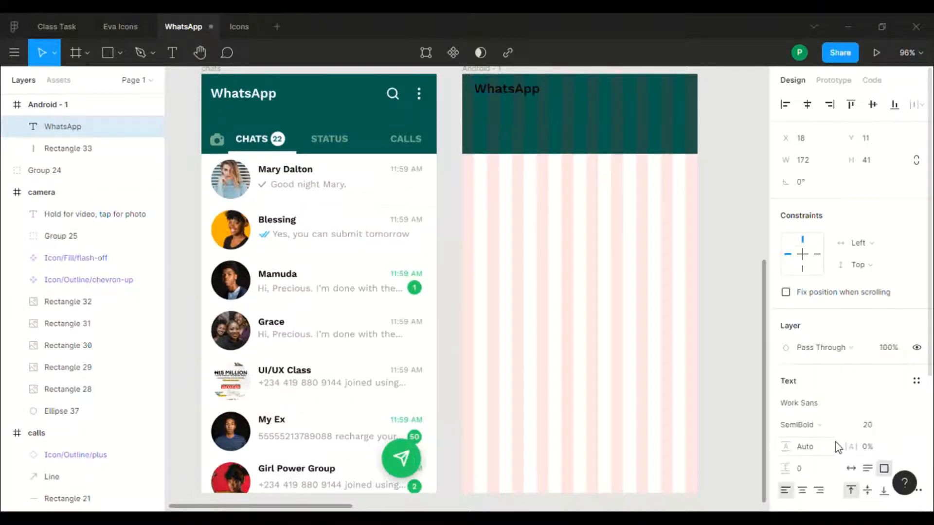
Step: Nudge the WhatsApp title down to Y 17 and set its fill to FFFFFF
key(Down)
key(Down)
key(Down)
key(Down)
key(Down)
key(Down)
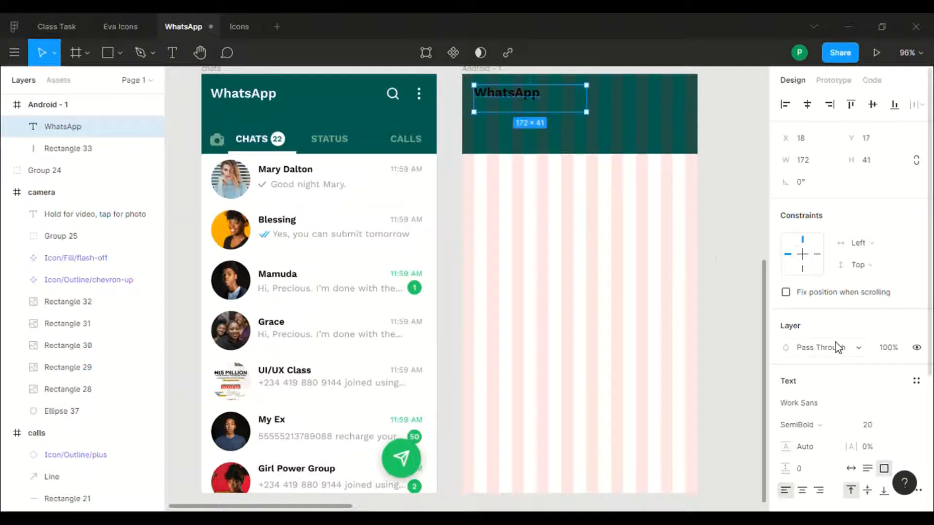
scroll(833, 346, down, 4)
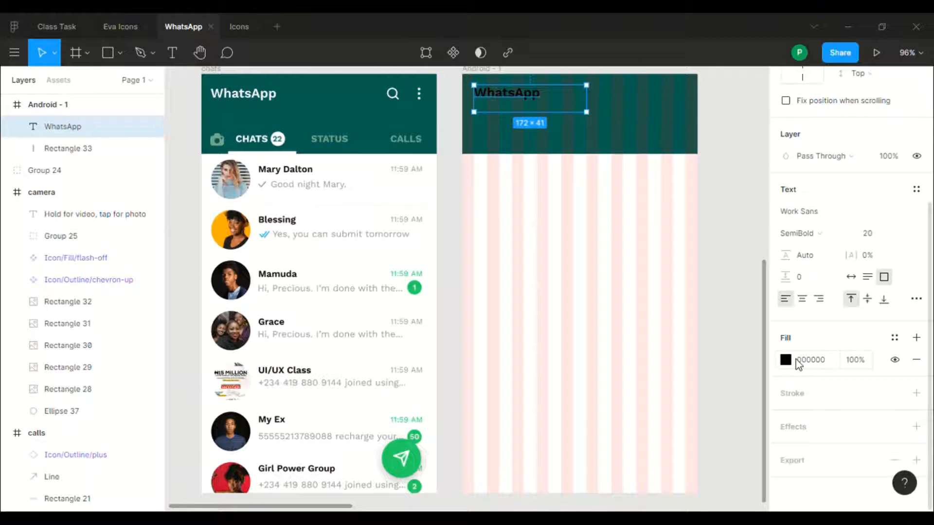
click(796, 360)
text(ffffff)
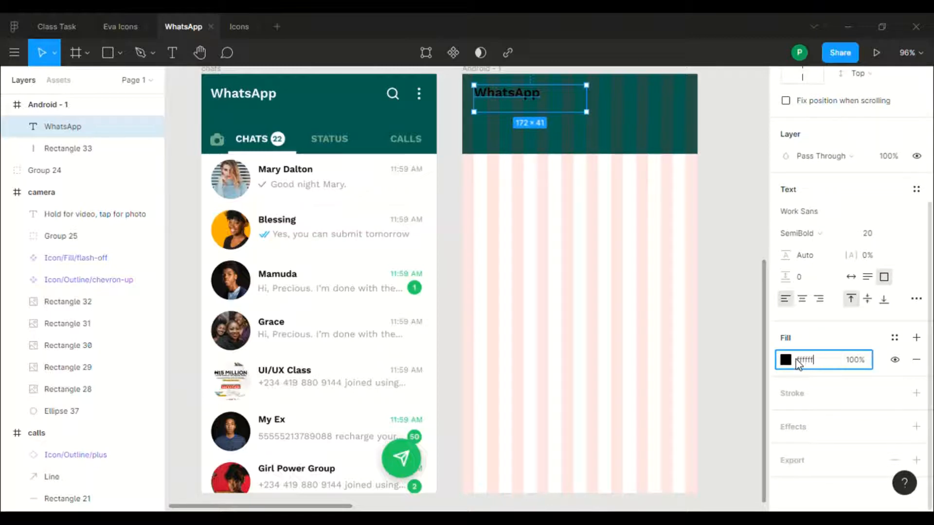
key(Return)
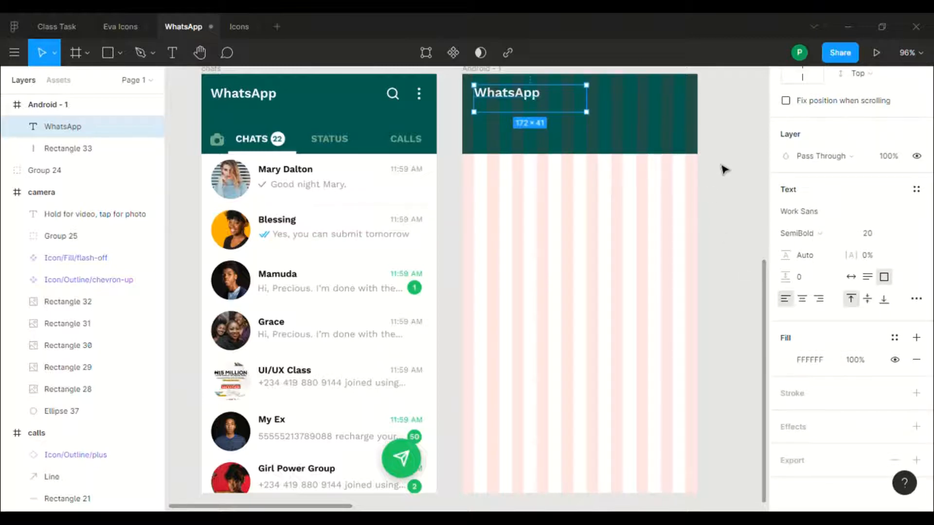
Step: Fine-tune the WhatsApp title's vertical position to Y 18 in the Android frame's header
click(725, 169)
scroll(725, 170, right, 1)
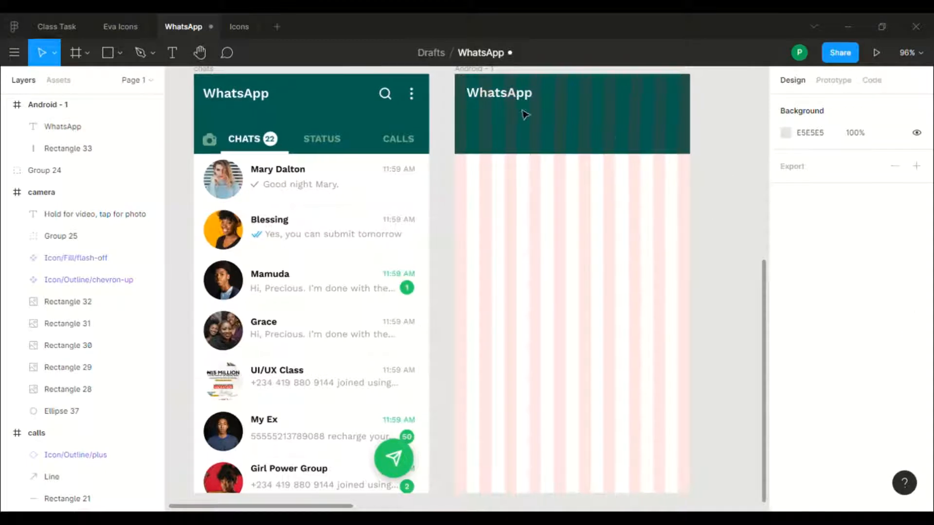
click(512, 102)
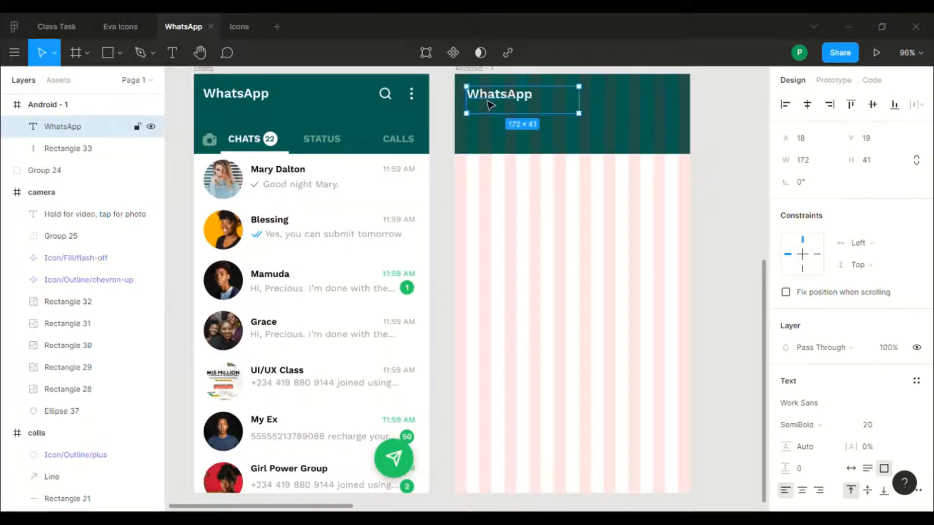
drag(490, 105, 490, 104)
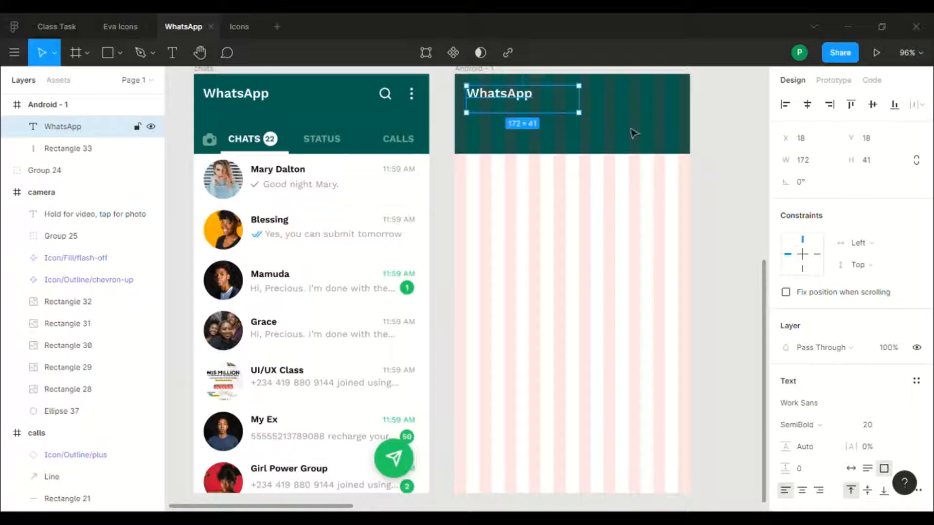
click(734, 179)
Step: Copy the outline search icon from the Eva Icons file into the Android frame's header at about X 280, Y 18
click(101, 26)
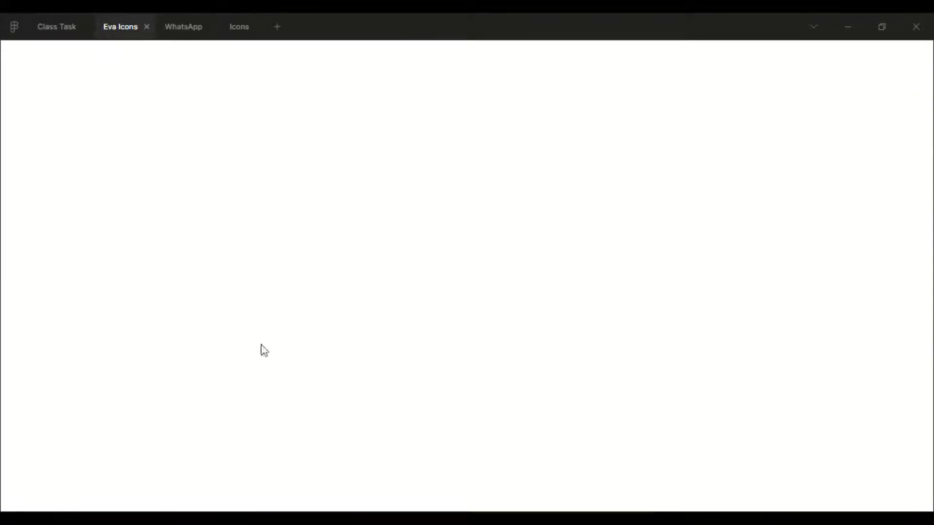
scroll(190, 340, left, 2)
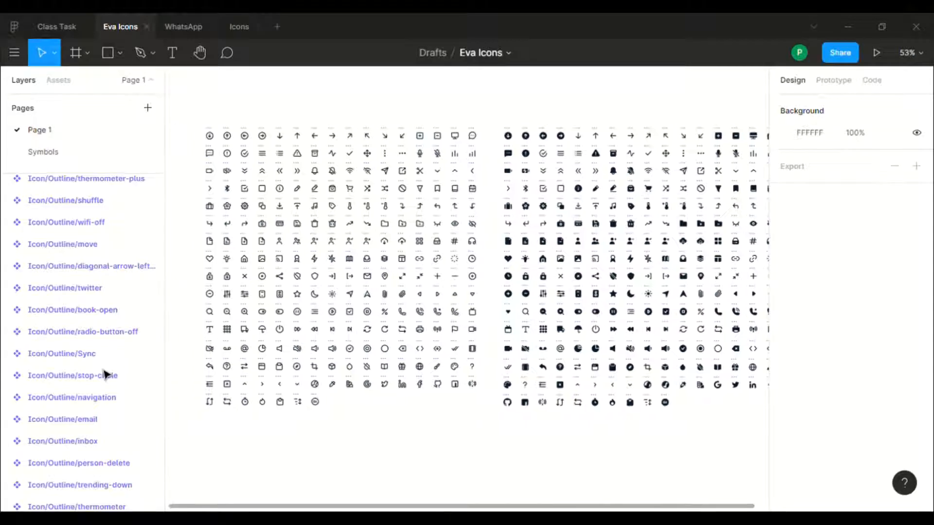
click(209, 312)
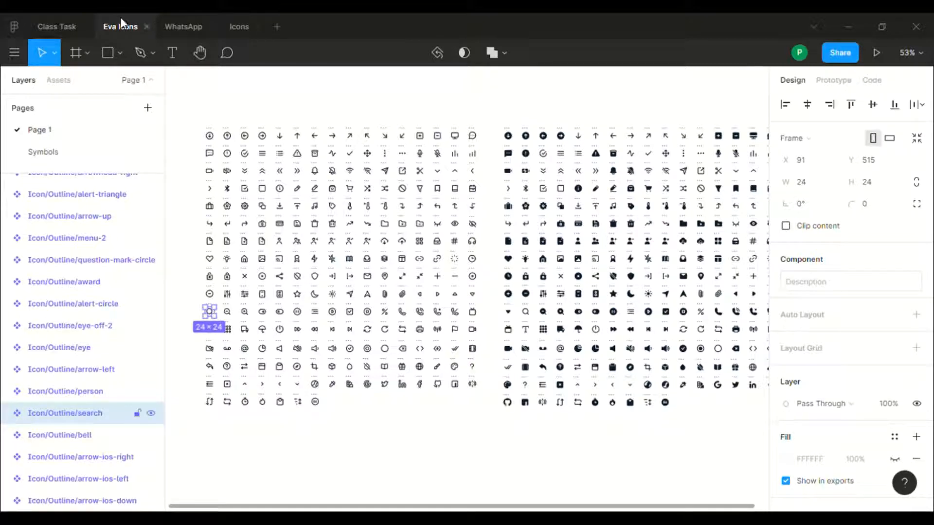
click(182, 20)
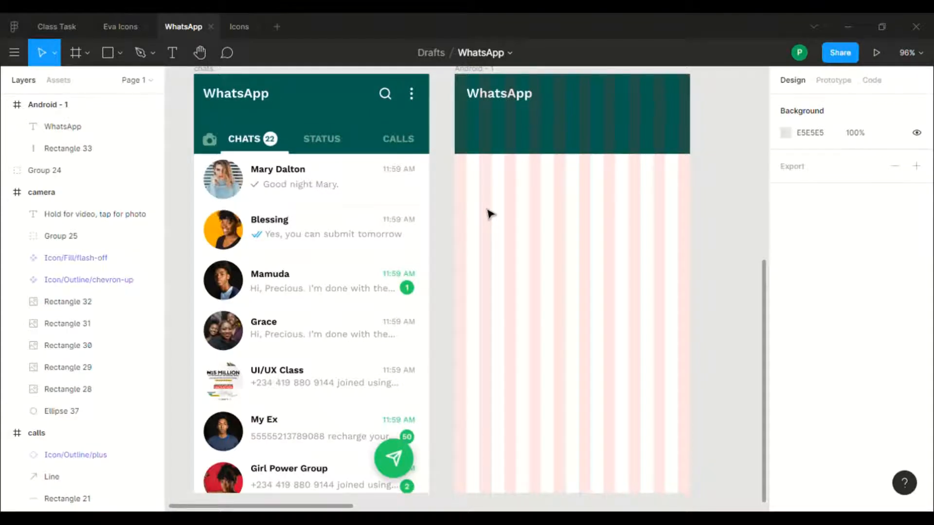
key(ctrl+v)
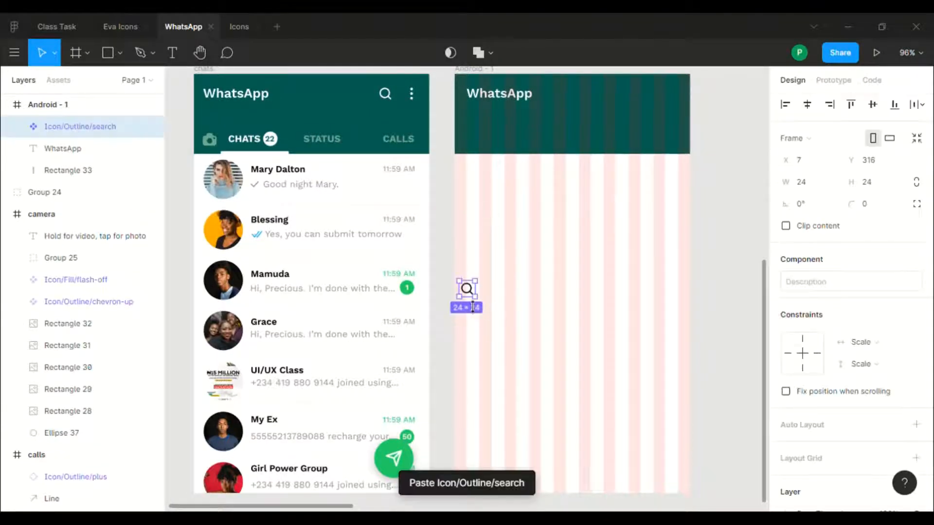
drag(470, 296, 645, 85)
mouse_move(640, 171)
mouse_down()
mouse_move(636, 188)
mouse_move(638, 176)
mouse_move(648, 177)
mouse_up()
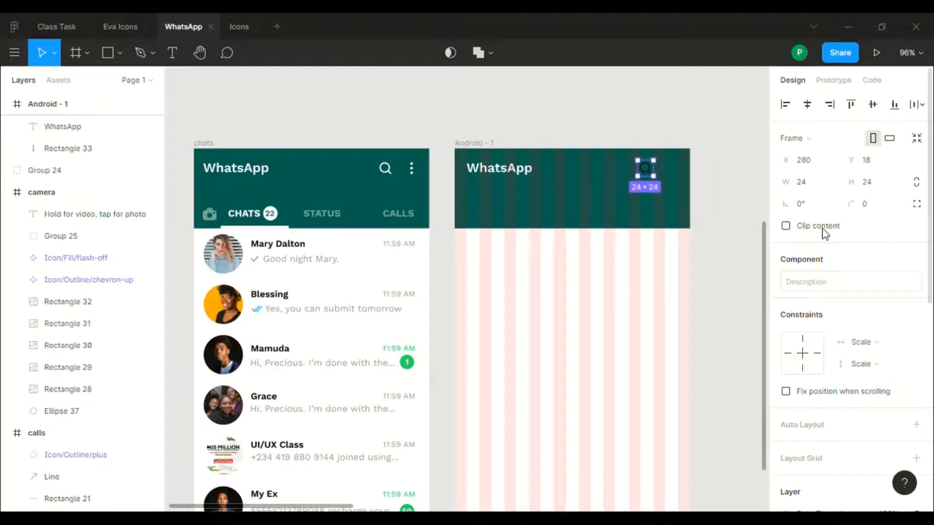
Step: Change the search icon's 0D1C2E colour to FFFFFF
scroll(822, 234, down, 8)
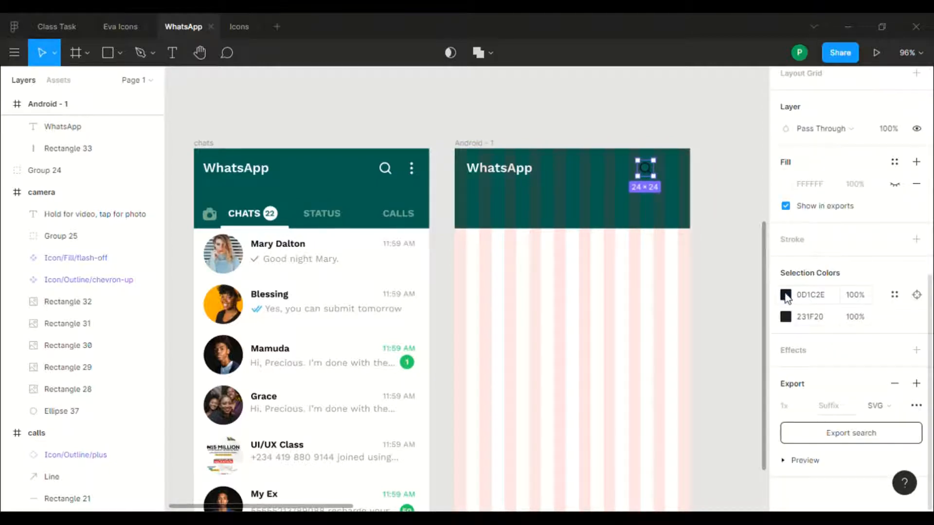
click(799, 297)
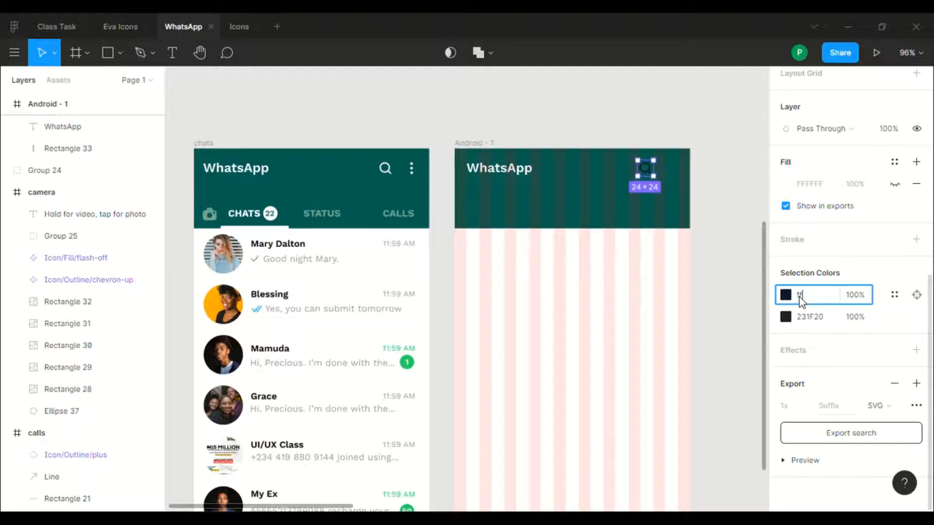
key(Return)
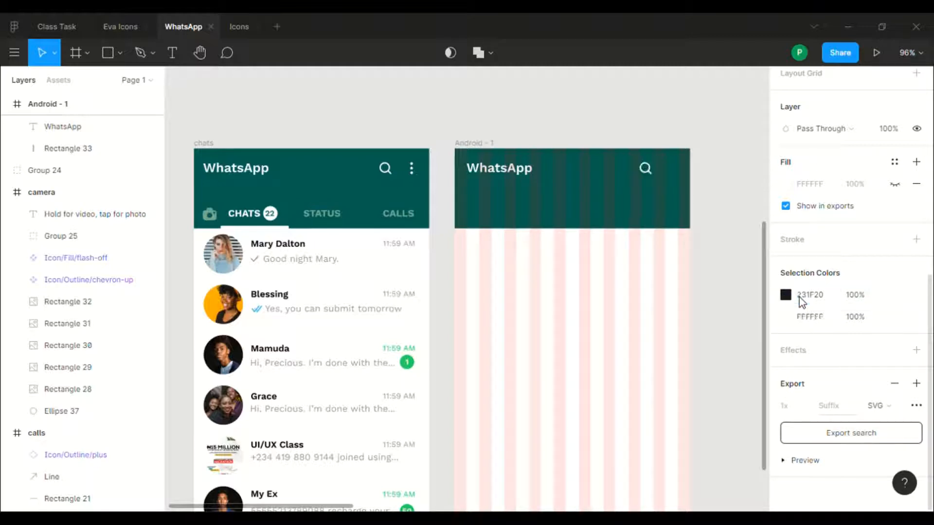
Step: Copy the vertical three-dot icon from the finished chats header into the Android frame's header, right of the search icon
click(411, 169)
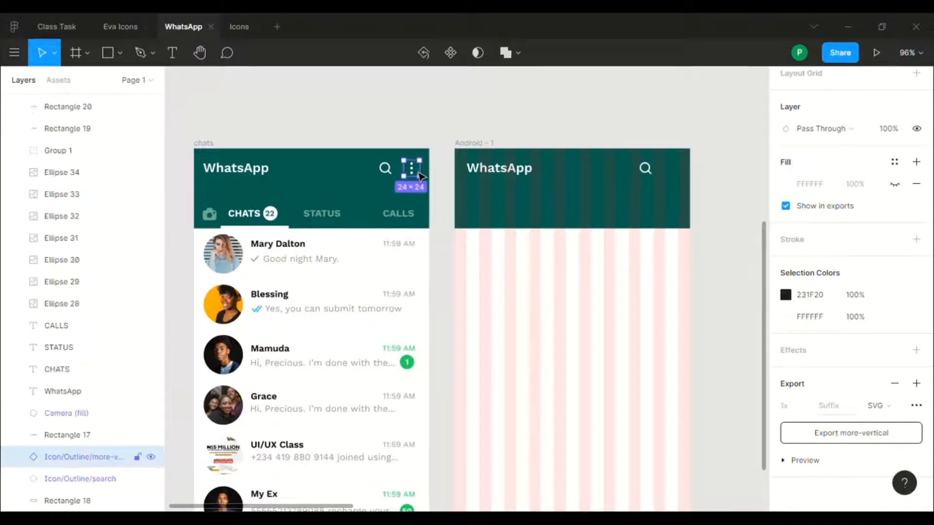
click(675, 162)
key(ctrl+v)
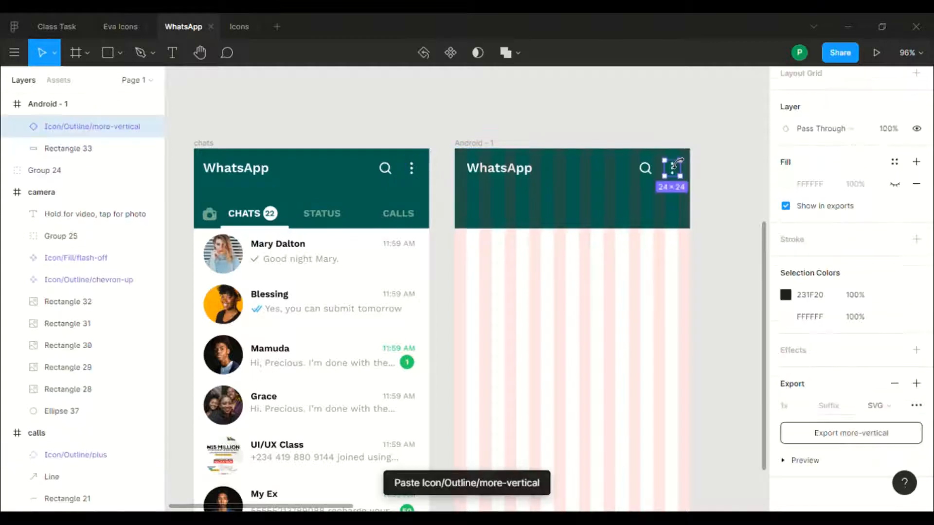
click(715, 201)
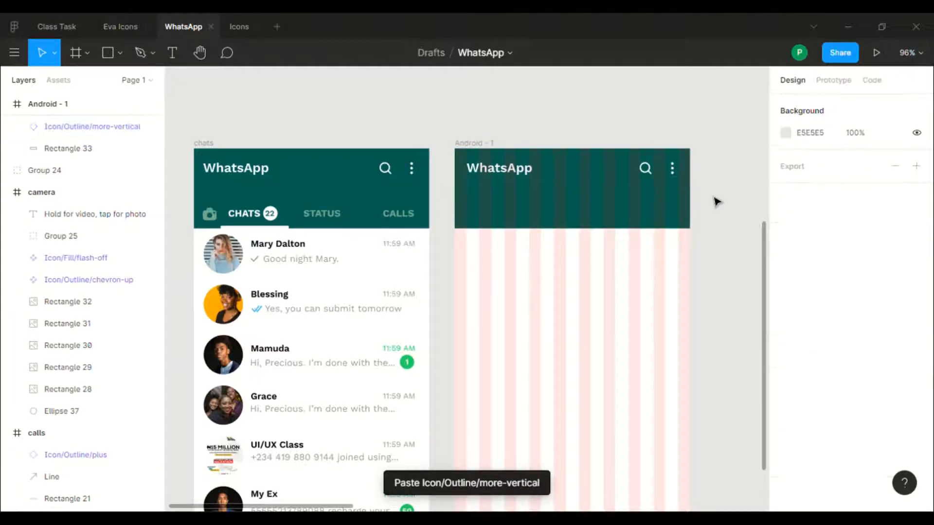
scroll(715, 202, down, 3)
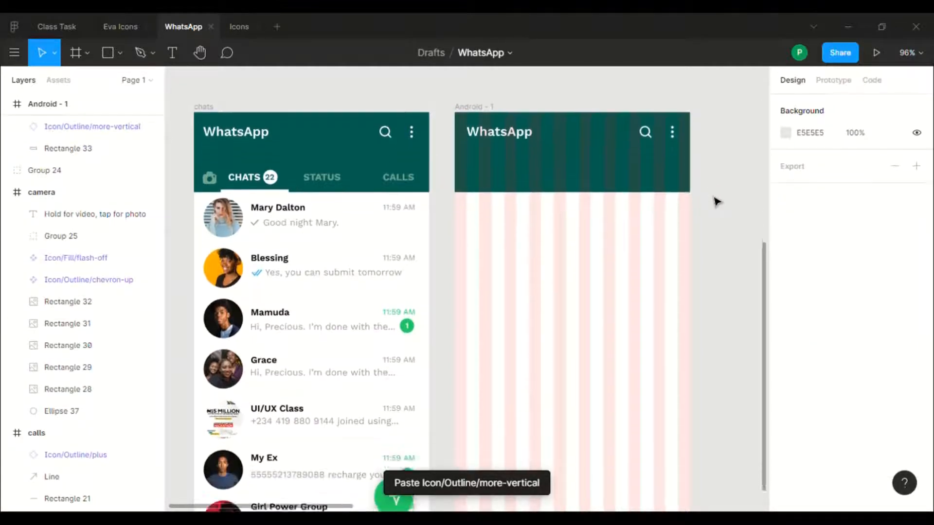
click(120, 28)
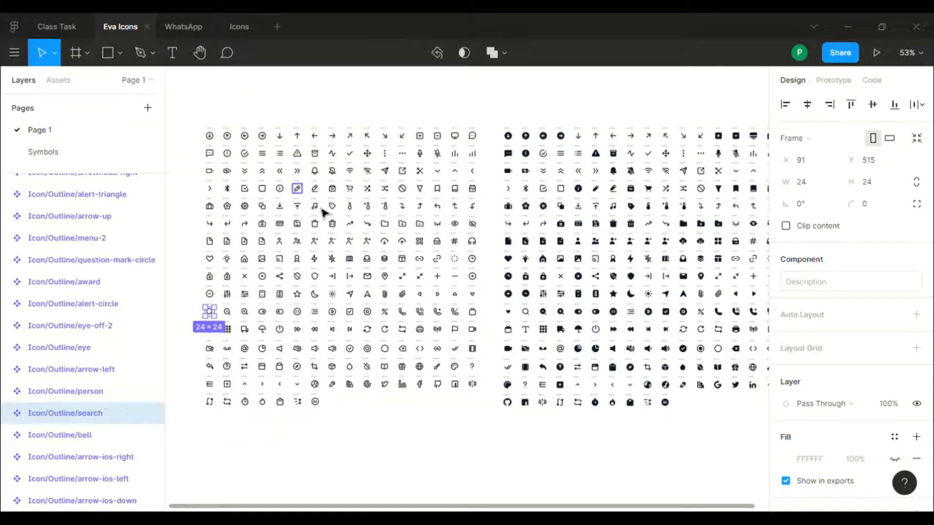
click(185, 25)
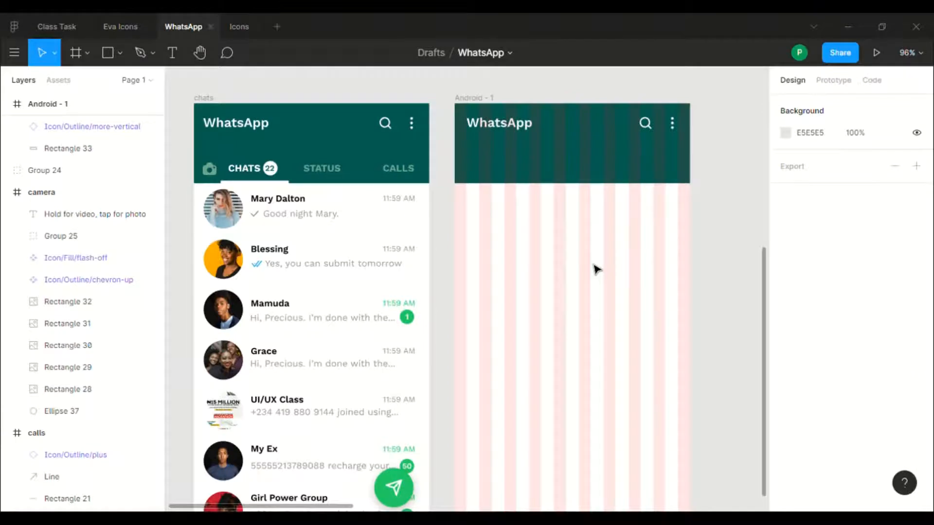
Step: Copy the camera icon from the finished chats header into the Android frame's header at X 12, Y 88
scroll(598, 269, down, 3)
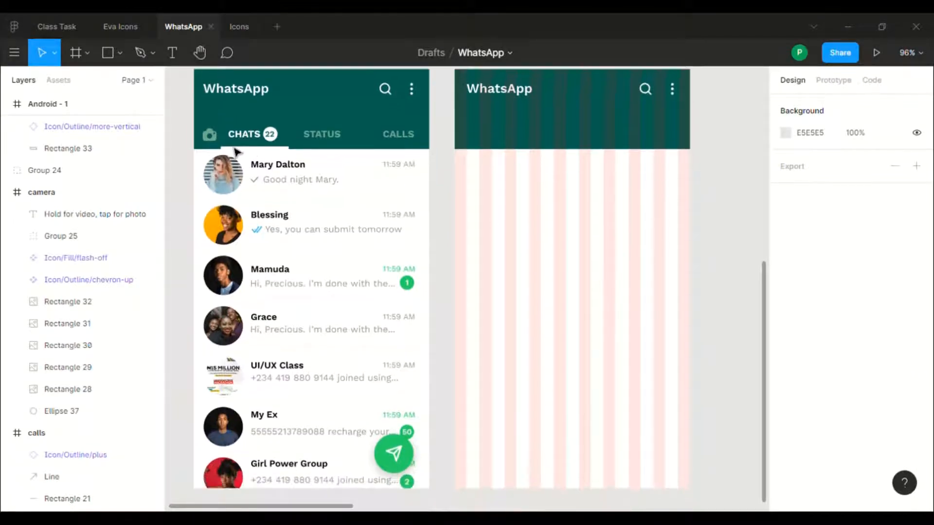
click(210, 145)
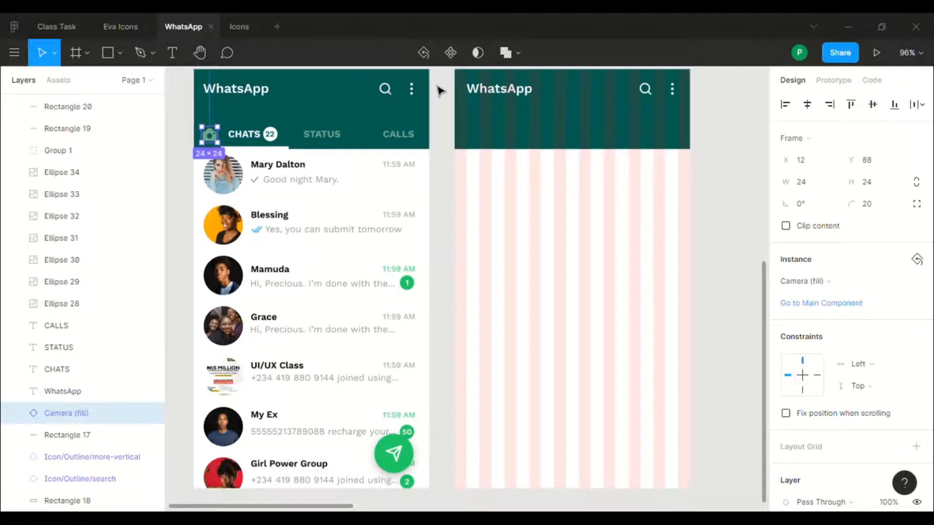
click(108, 17)
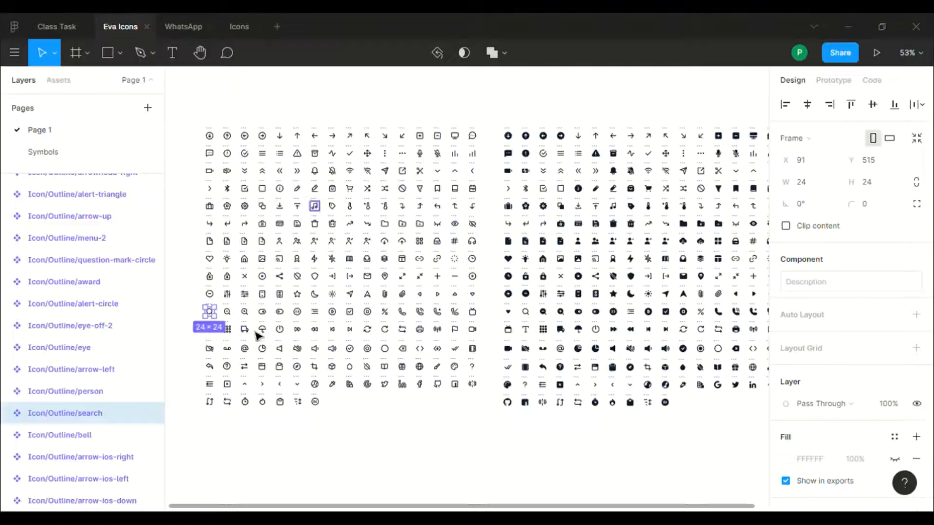
click(175, 17)
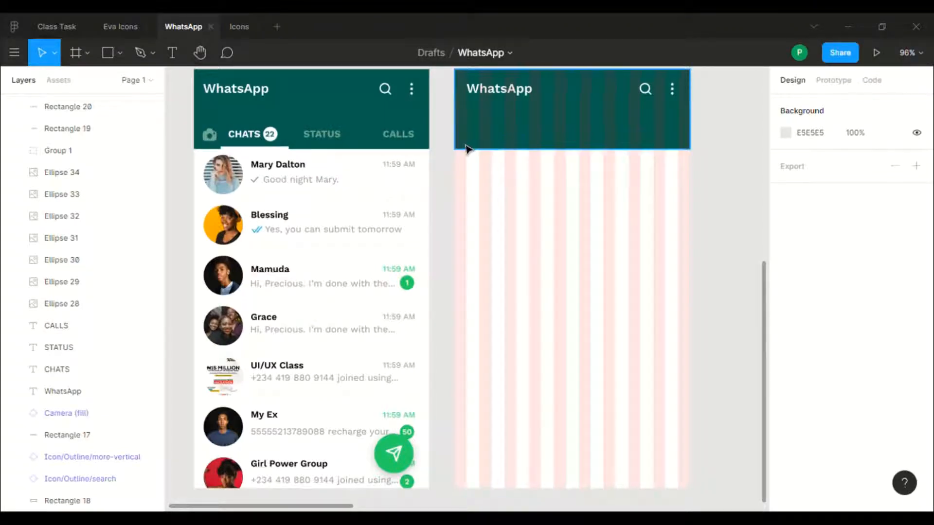
click(467, 149)
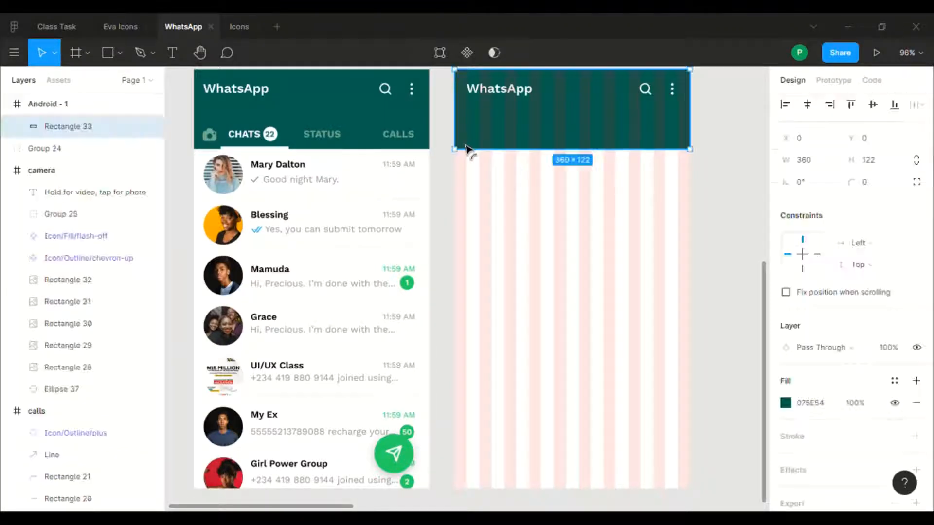
key(ctrl+v)
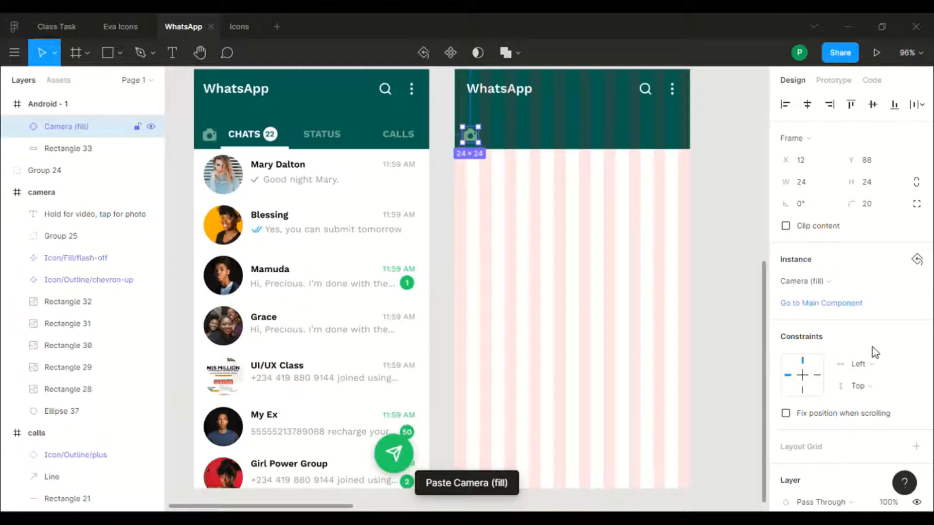
Step: Raise the opacity of the copied camera icon's DCF8C6 colour to 100% and set it back to 50%
scroll(873, 347, down, 4)
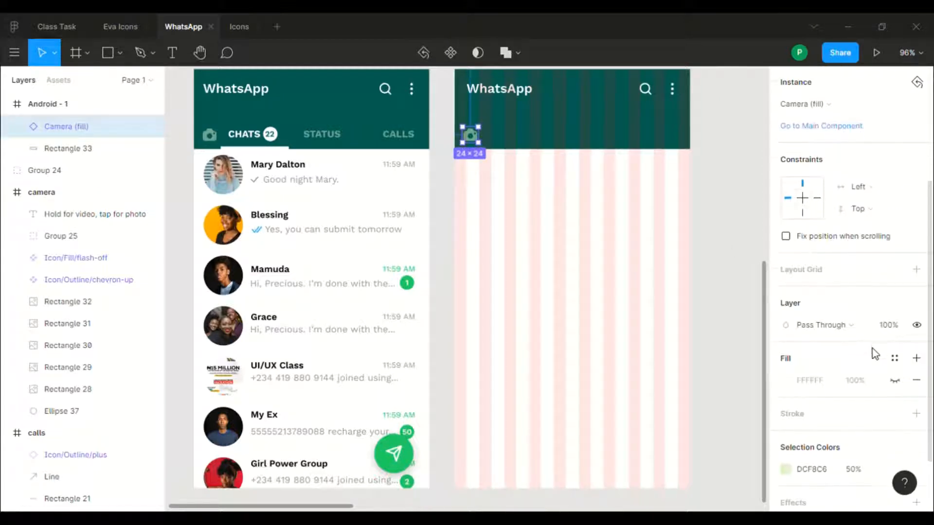
scroll(874, 437, down, 2)
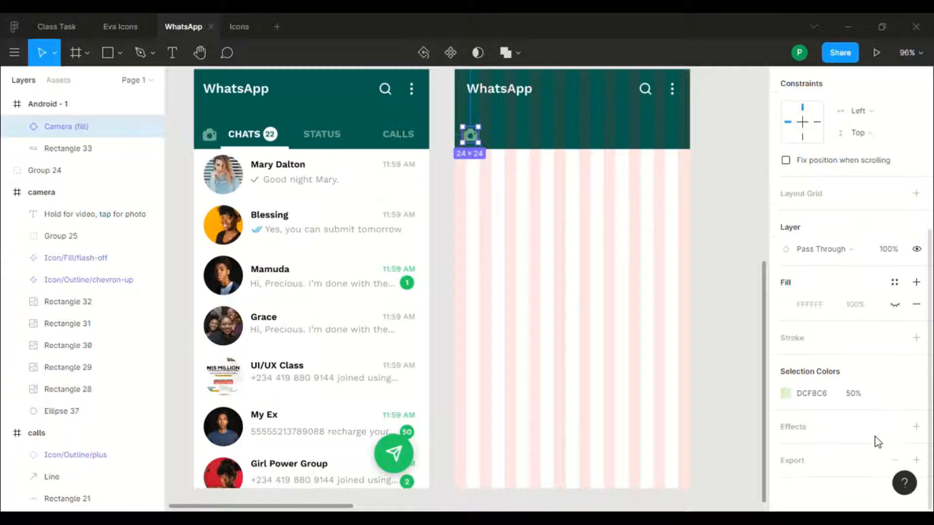
click(783, 397)
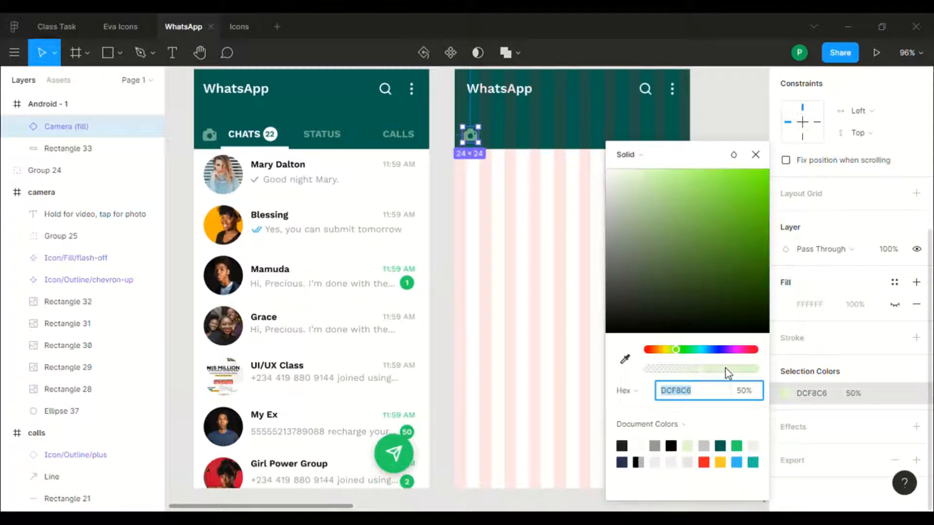
drag(725, 368, 757, 372)
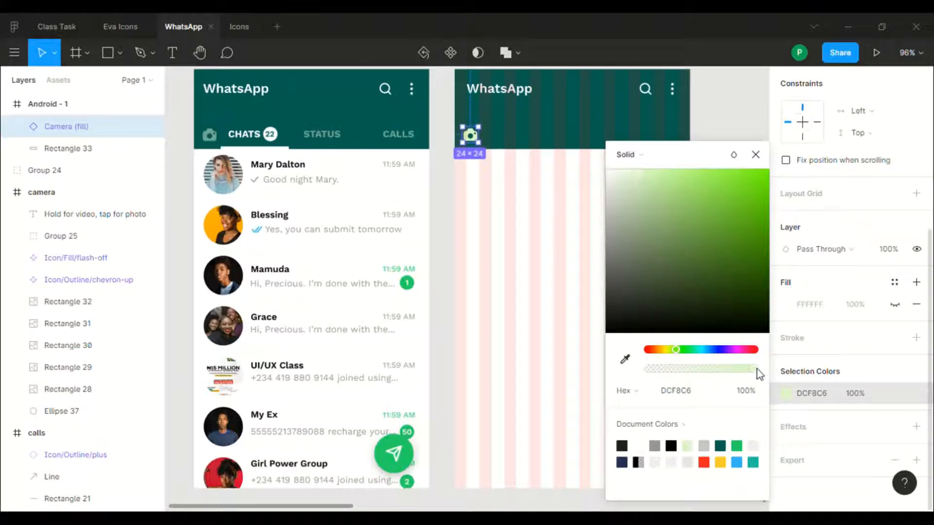
click(751, 394)
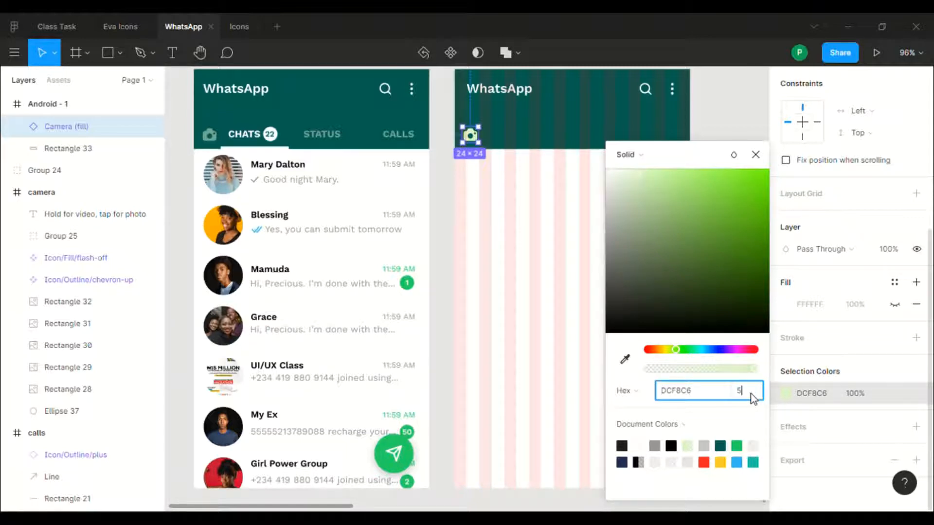
key(Return)
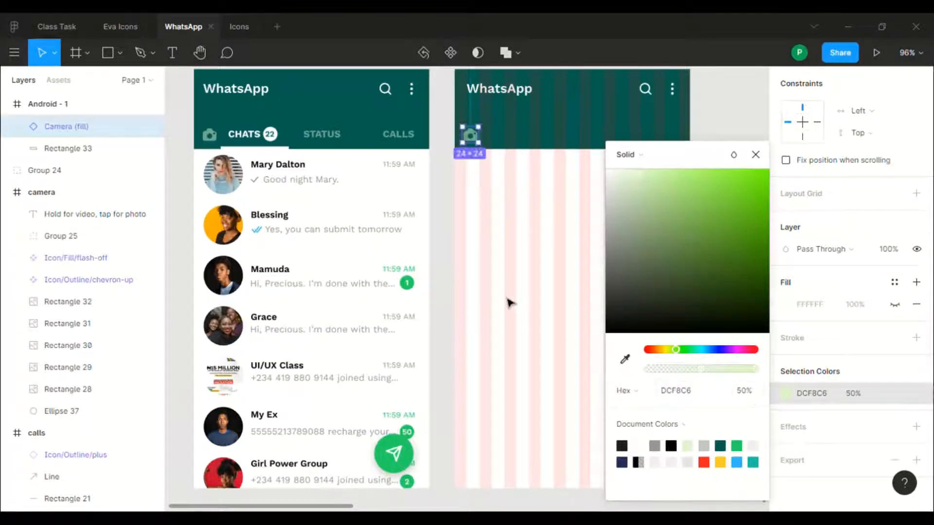
click(447, 141)
Step: Add a CHATS text label beside the camera icon at about X 56, Y 93, in a box about 76 wide and 19 high
scroll(447, 140, right, 3)
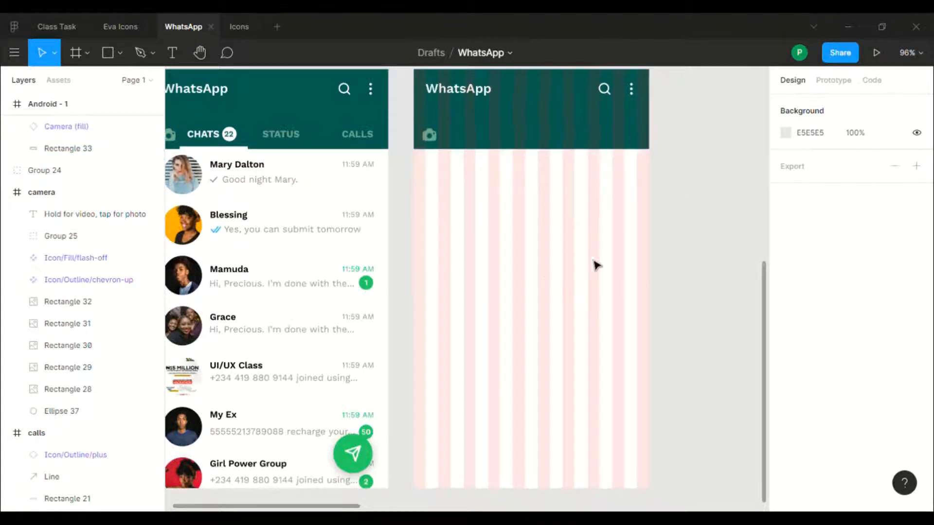
scroll(619, 286, left, 3)
scroll(619, 286, right, 3)
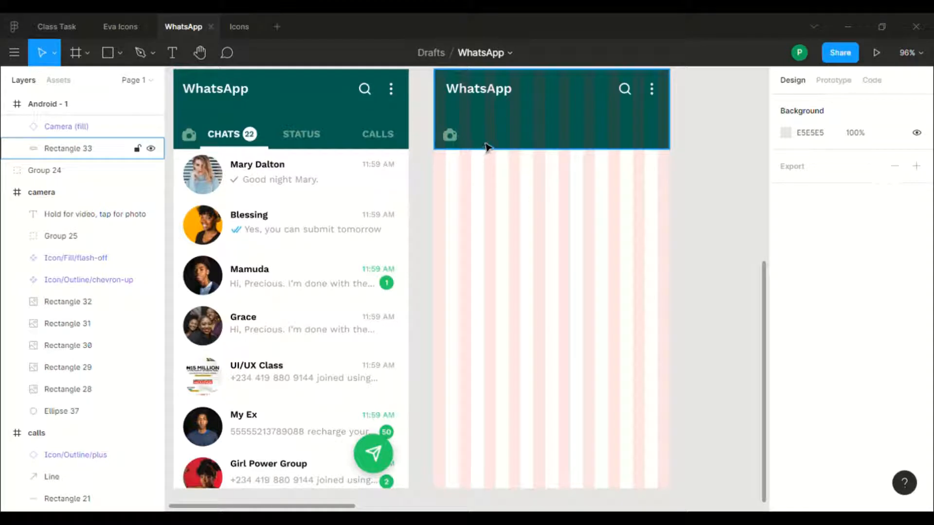
key(t)
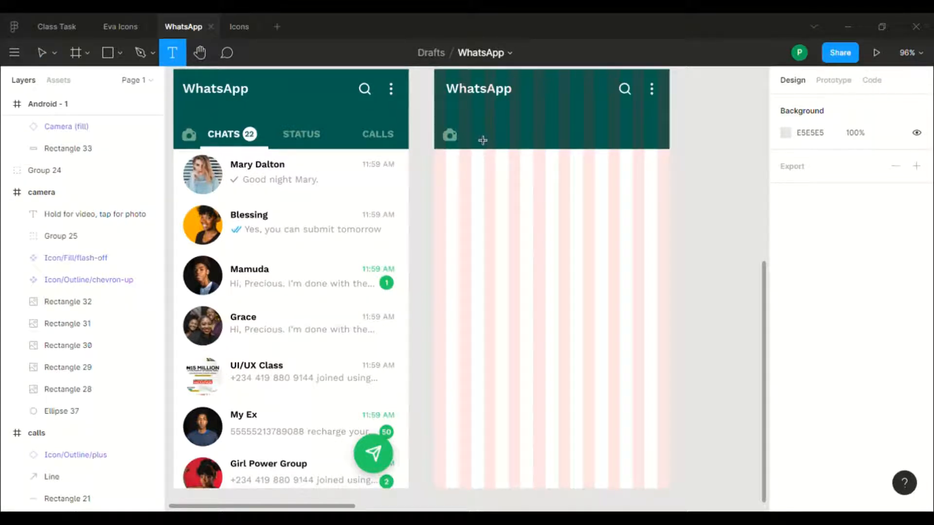
drag(483, 140, 548, 152)
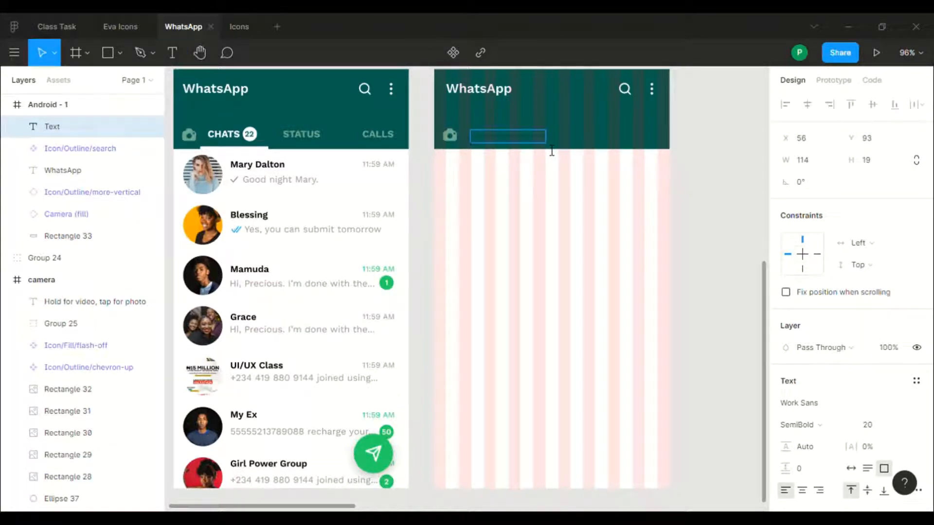
text(CHATS)
key(Escape)
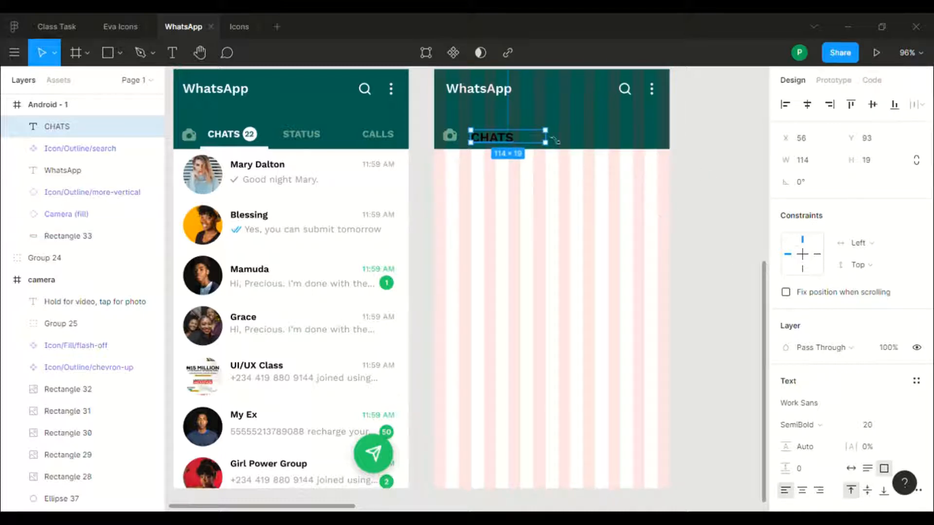
drag(560, 149, 520, 147)
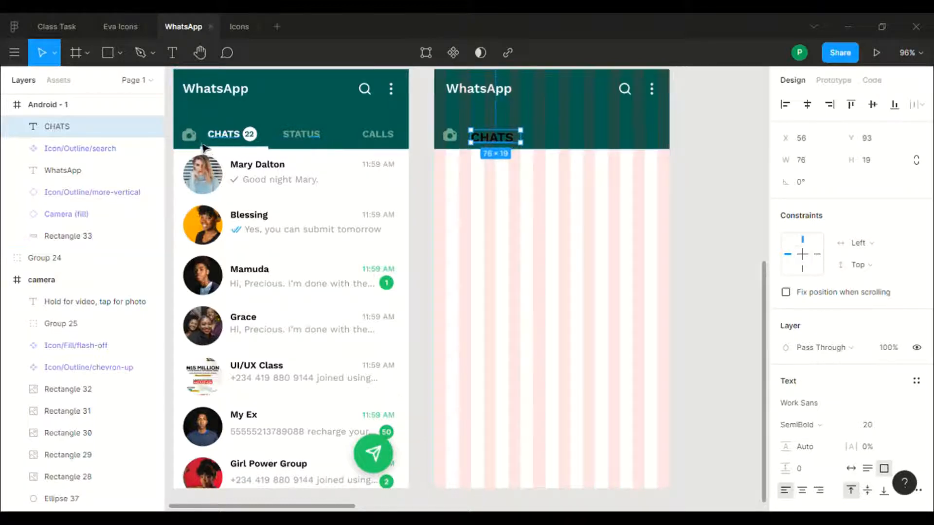
Step: Set the new CHATS label's font size to 15, matching the CHATS label in the finished header
click(225, 144)
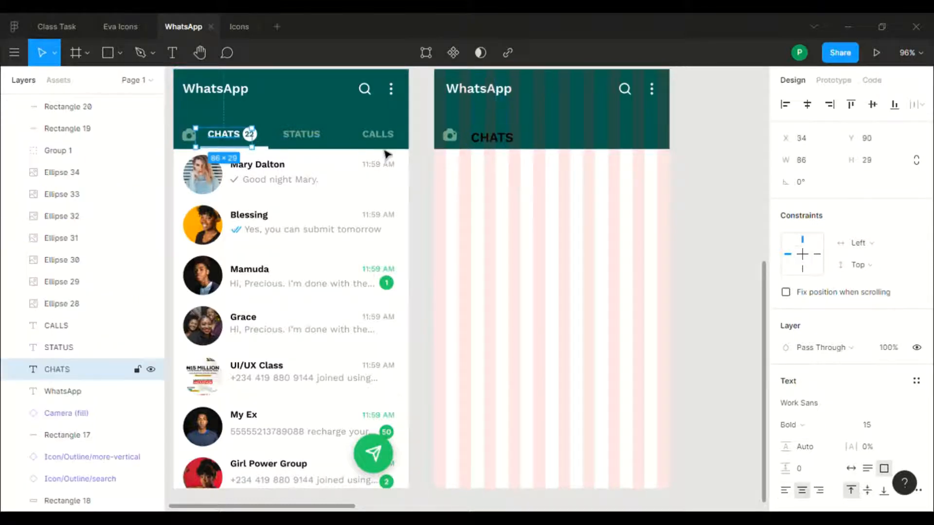
click(506, 146)
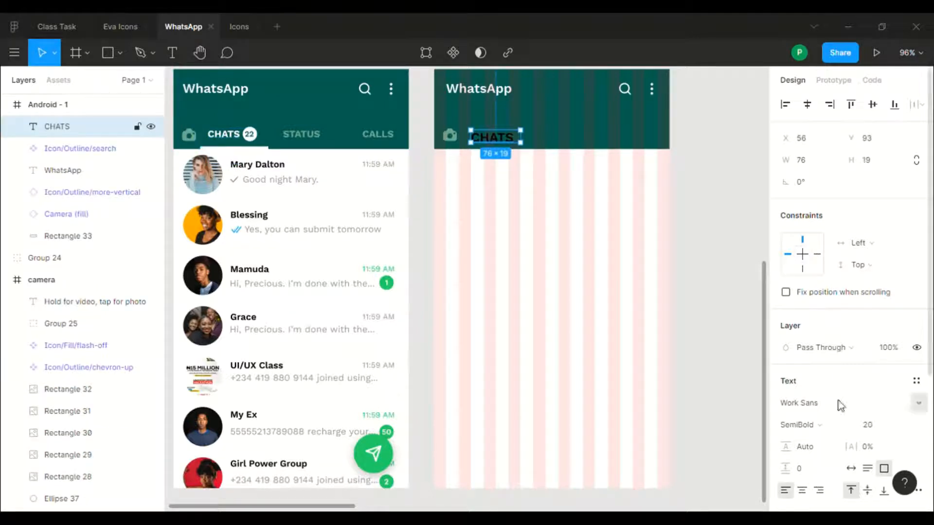
click(872, 427)
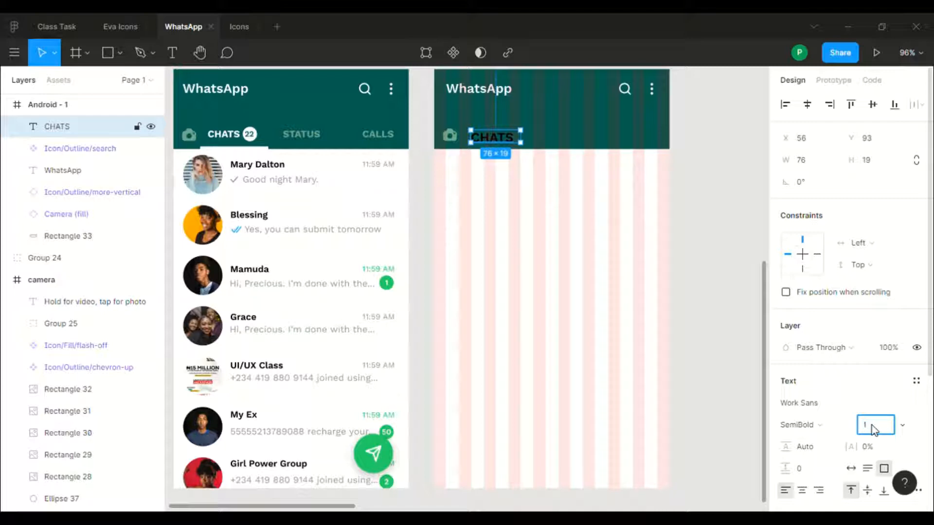
key(Return)
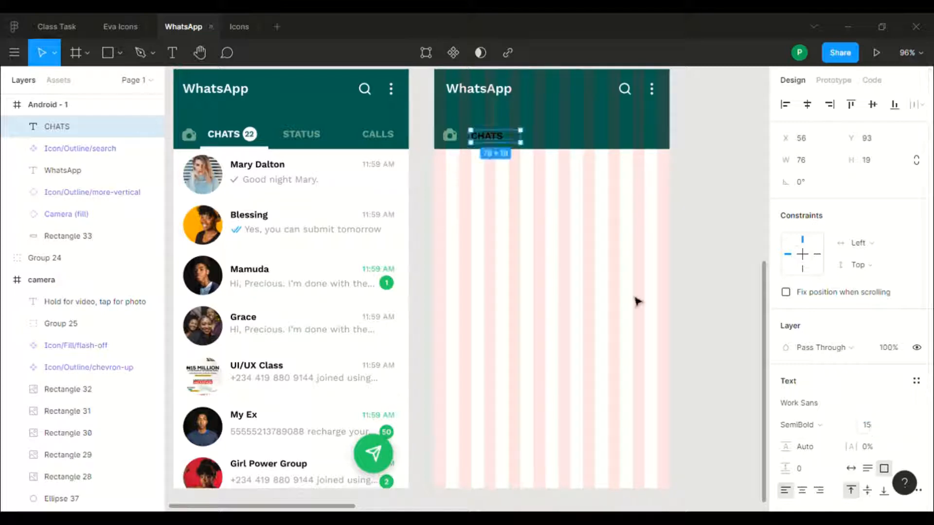
Step: Fine-tune the CHATS label's vertical position to Y 95, beside the camera icon
key(Down)
key(Down)
key(Down)
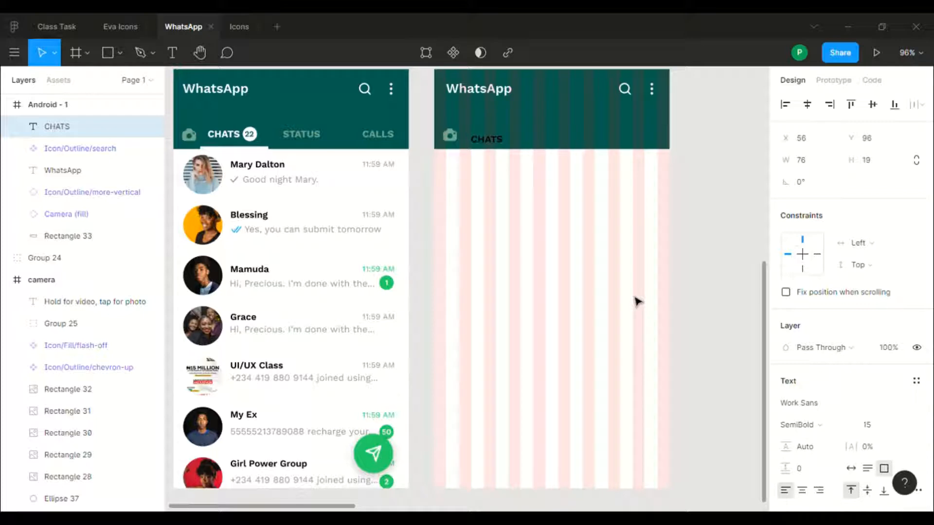
key(Up)
key(Up)
key(Up)
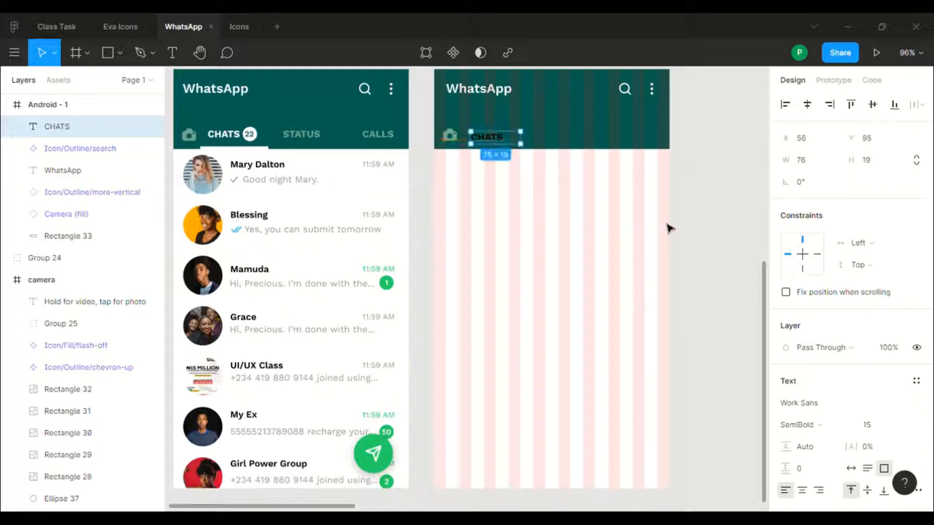
key(Escape)
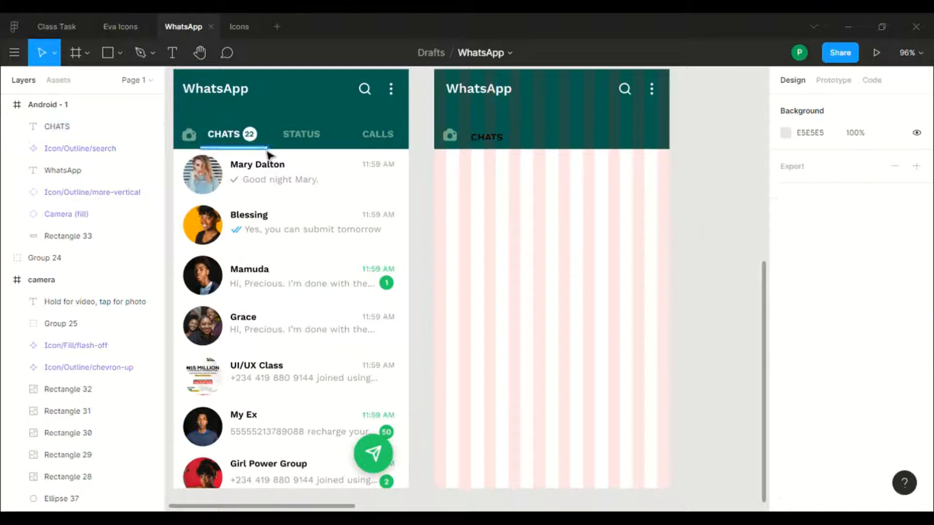
Step: Draw a thin underline rectangle about 88 × 2 below the CHATS label, along the green header's lower edge
click(109, 49)
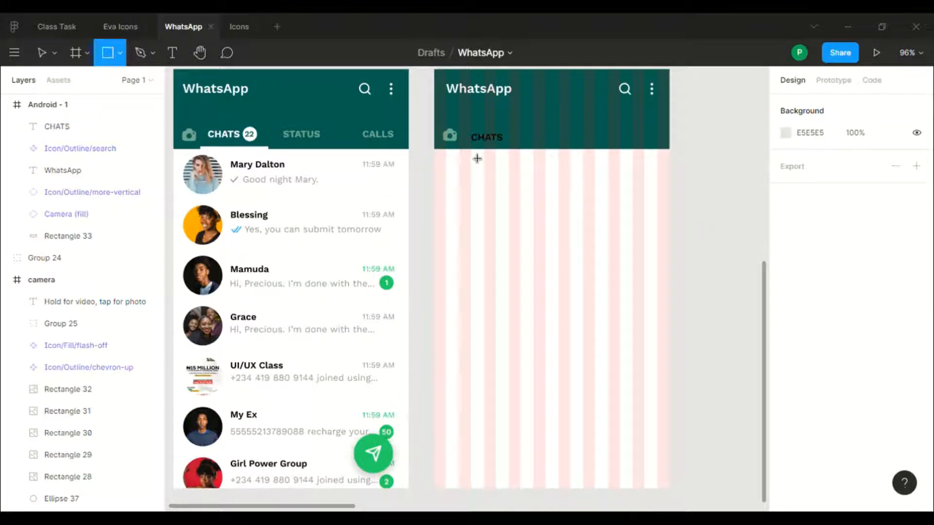
drag(471, 149, 529, 148)
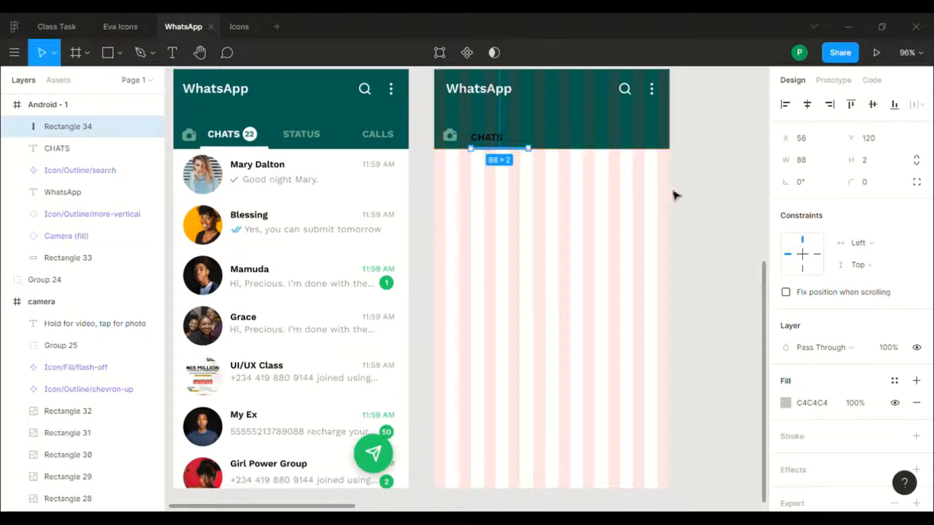
click(673, 192)
Step: Shift the underline rectangle left to about X 42, keeping it on the header's lower edge at Y 120
click(514, 150)
key(Left)
key(Left)
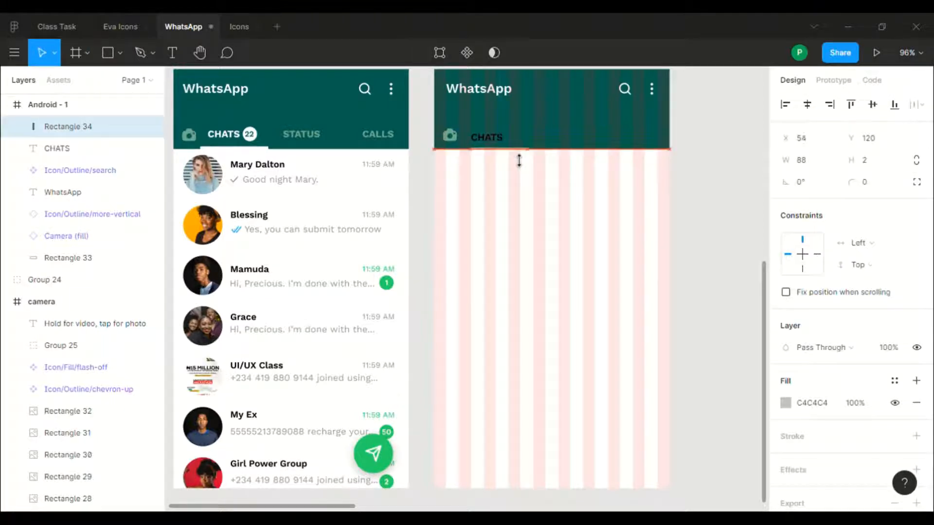
key(Left)
key(Left)
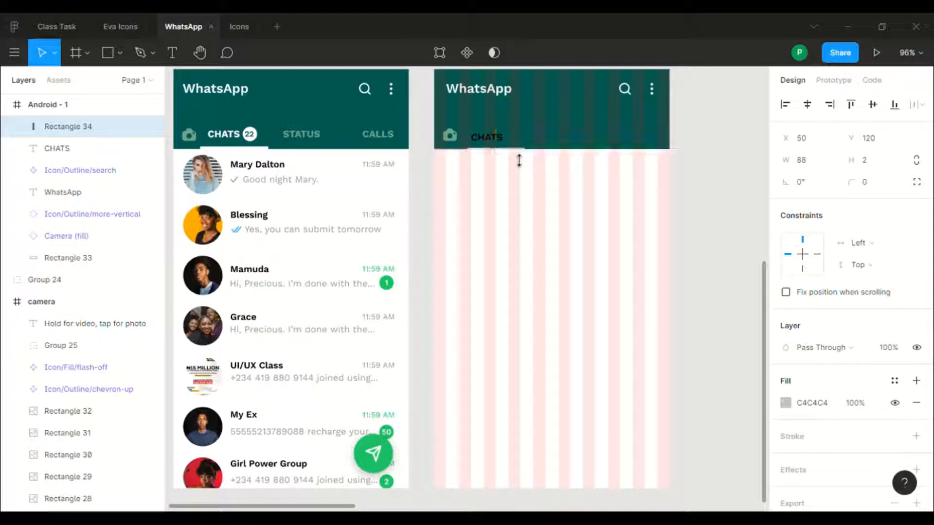
key(Left)
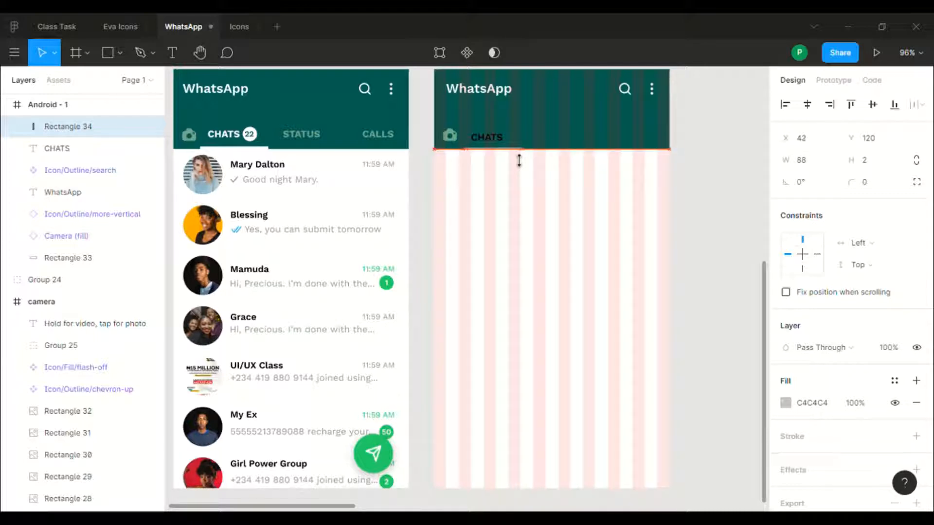
key(Up)
key(Down)
Step: Resize the new underline rectangle to 104 × 4 and raise it to Y 118, matching the underline in the finished header
click(267, 152)
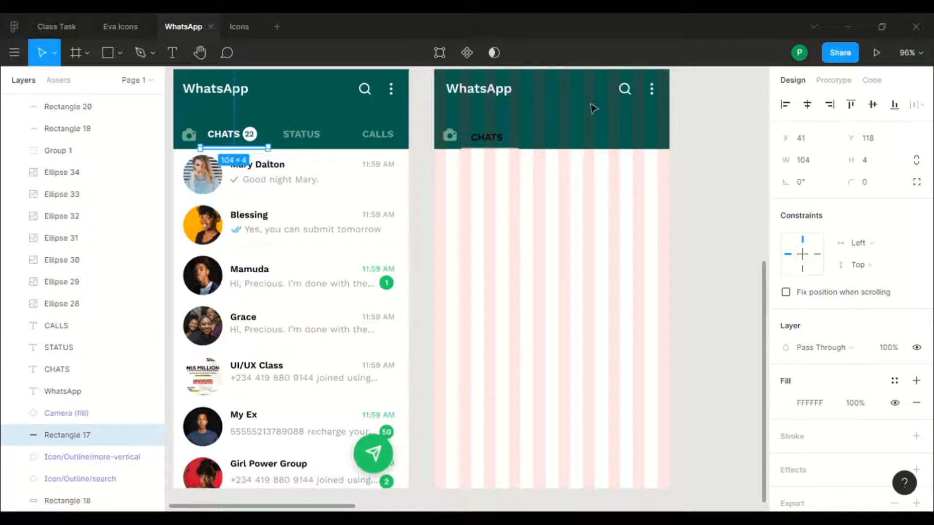
click(504, 153)
click(812, 166)
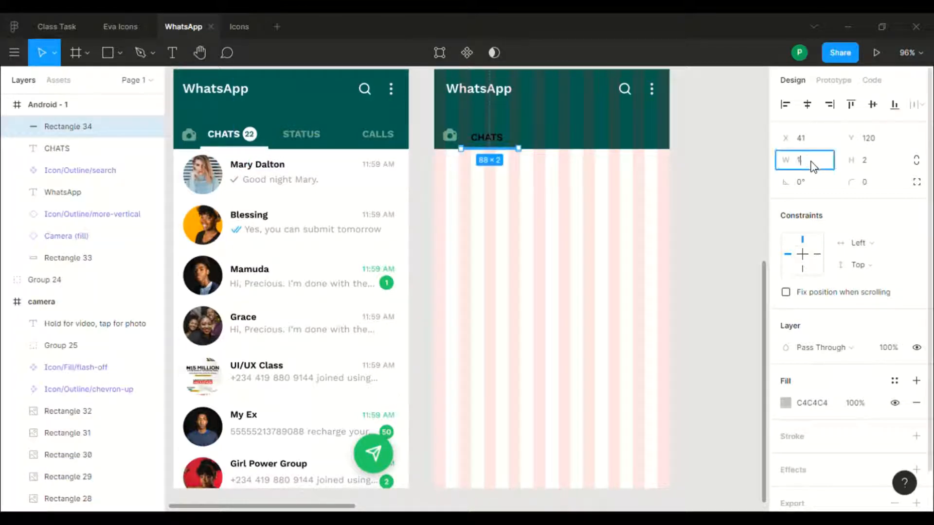
text(104)
key(Return)
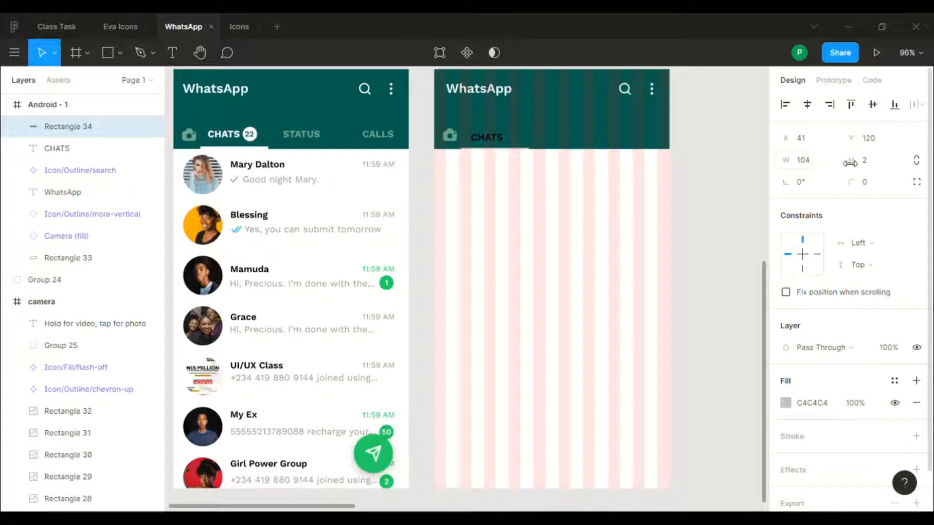
click(870, 165)
text(4)
key(Return)
key(Up)
key(Up)
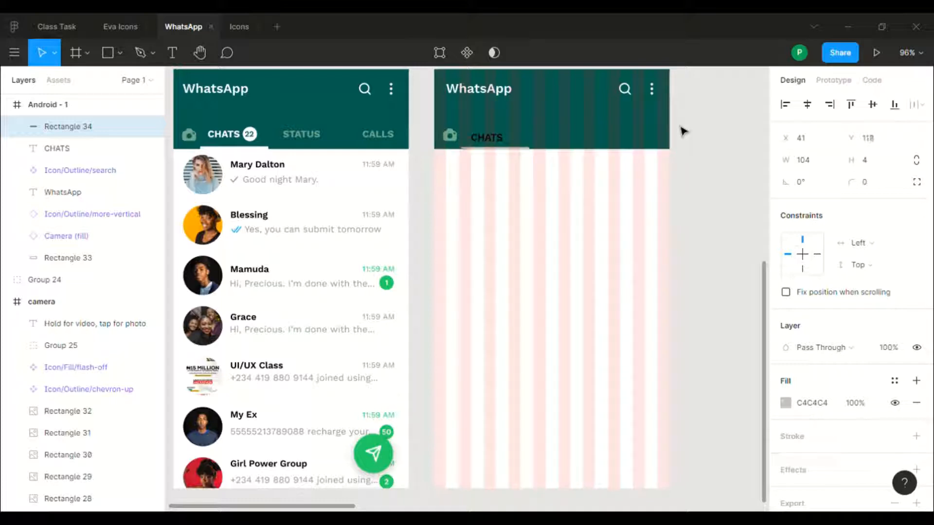
Step: Set the underline rectangle's fill colour to FFFFFF
click(821, 411)
text(ffffff)
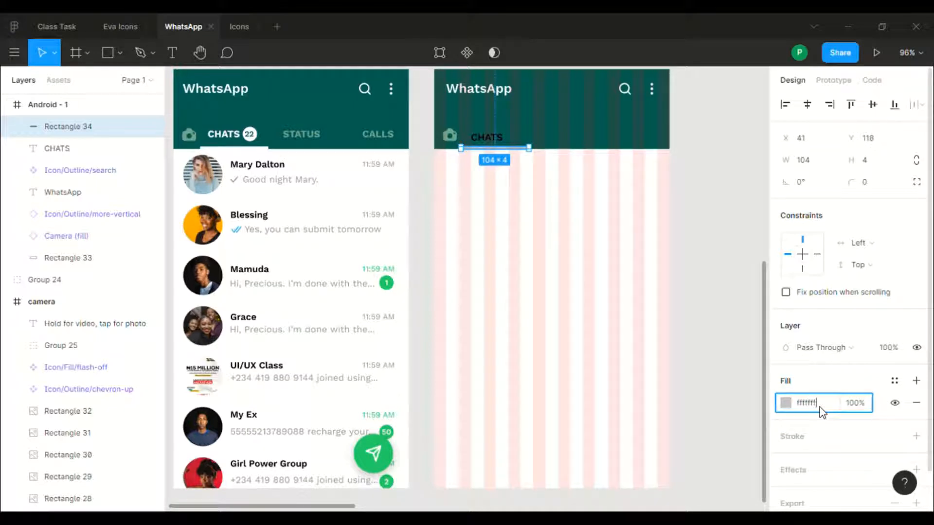
key(Return)
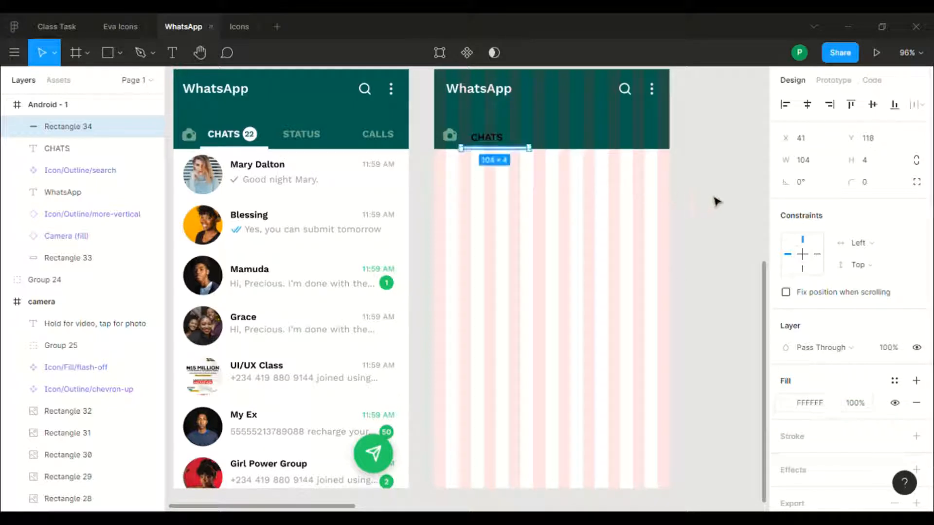
click(719, 201)
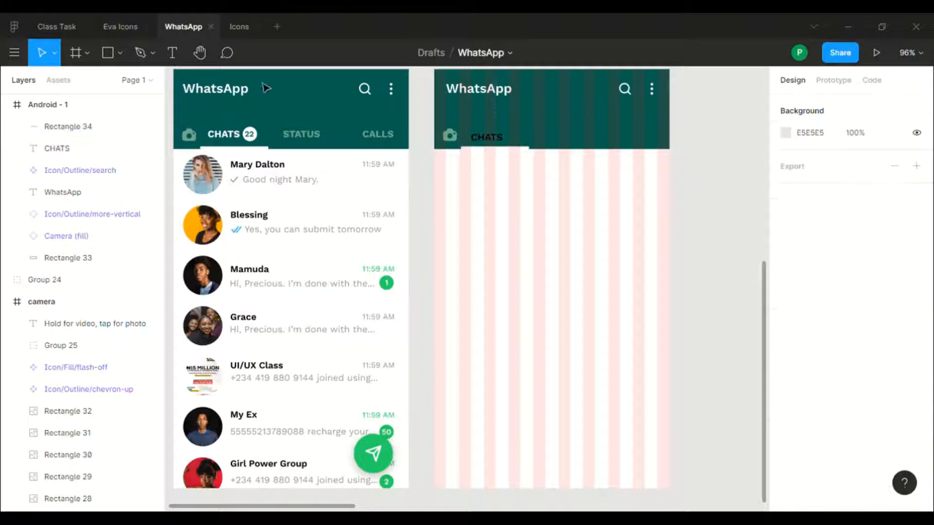
Step: Draw an ellipse about 31 × 26 beside the CHATS label in the new header for the unread-count badge
click(118, 51)
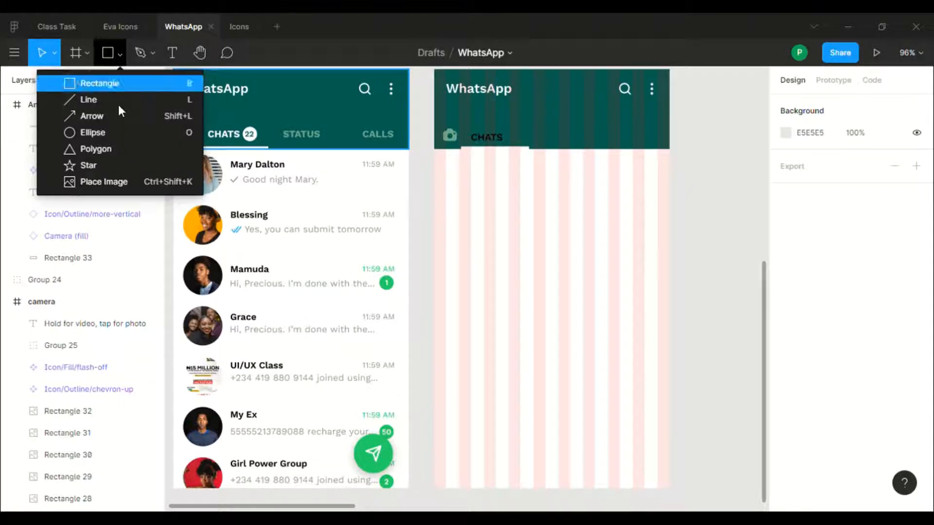
click(121, 135)
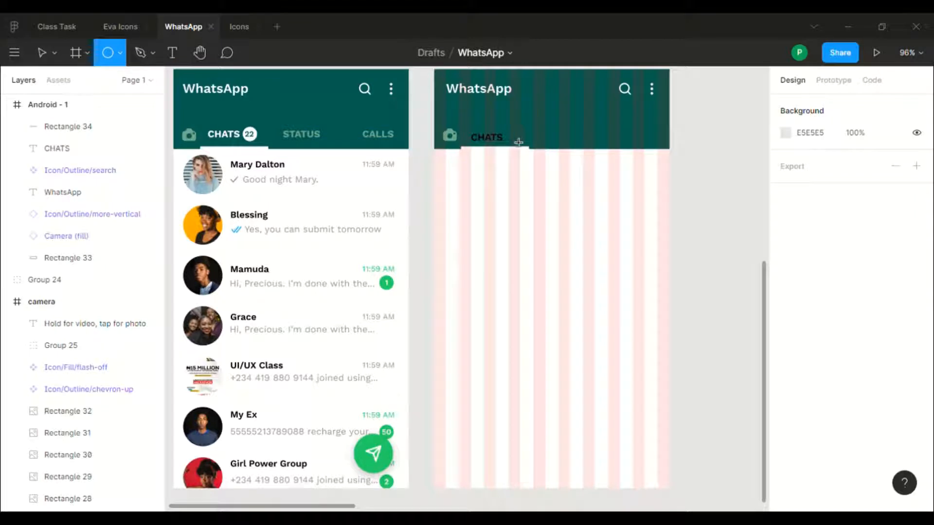
drag(509, 132, 529, 150)
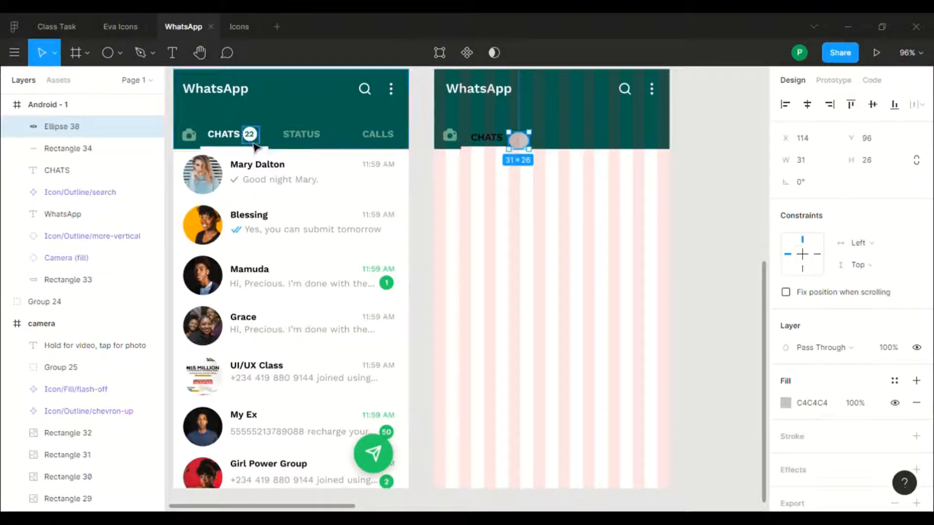
Step: Set the new ellipse's width to 22, matching the badge circle in the finished header
click(254, 147)
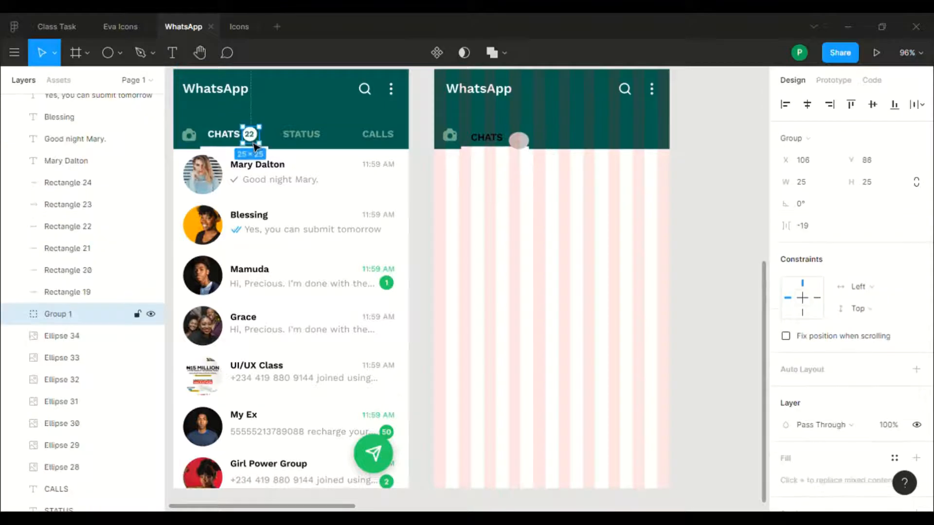
double_click(255, 145)
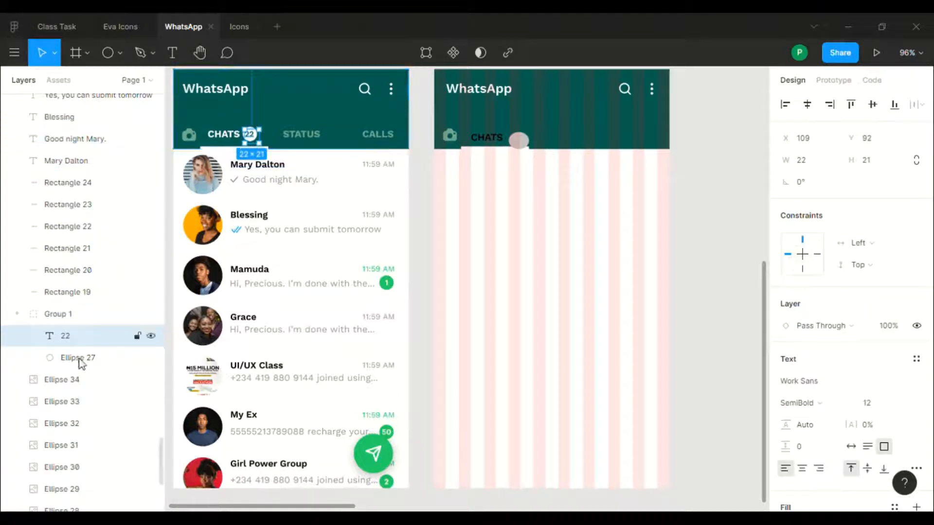
click(83, 365)
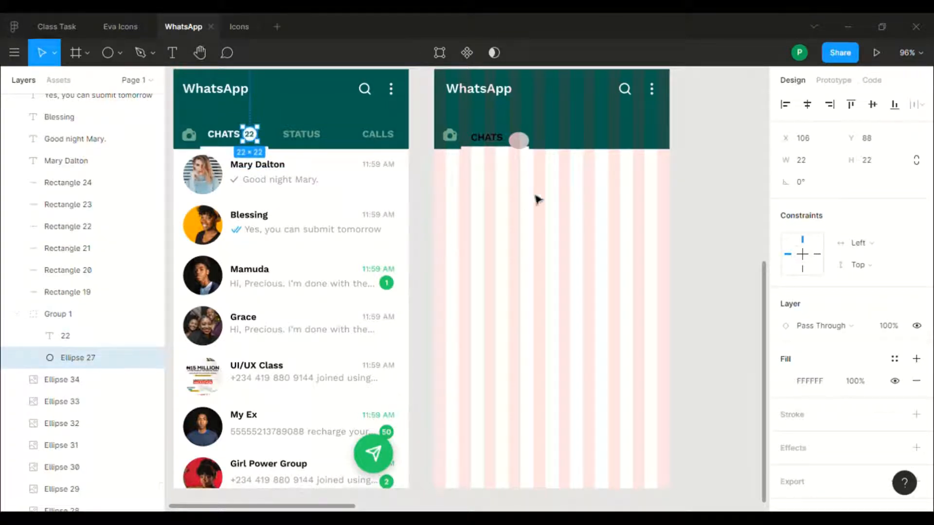
click(517, 145)
click(815, 157)
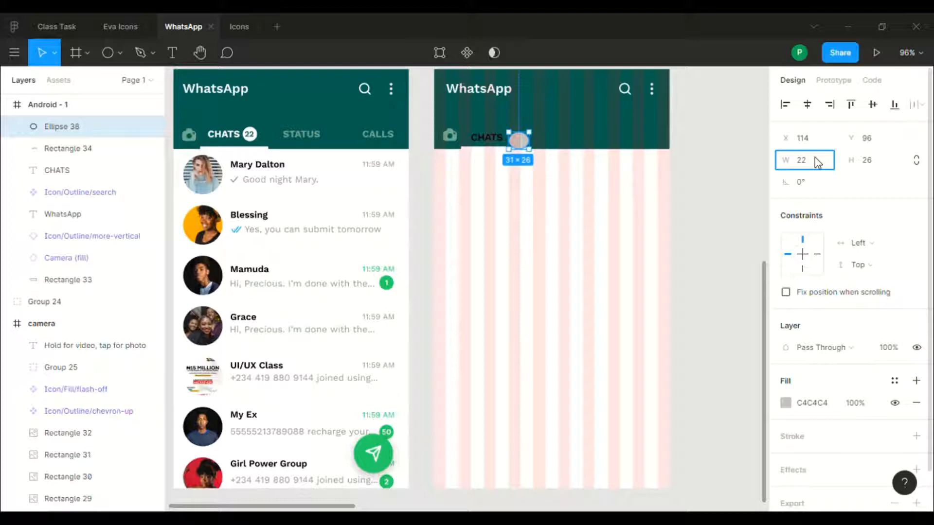
key(Return)
key(2)
key(2)
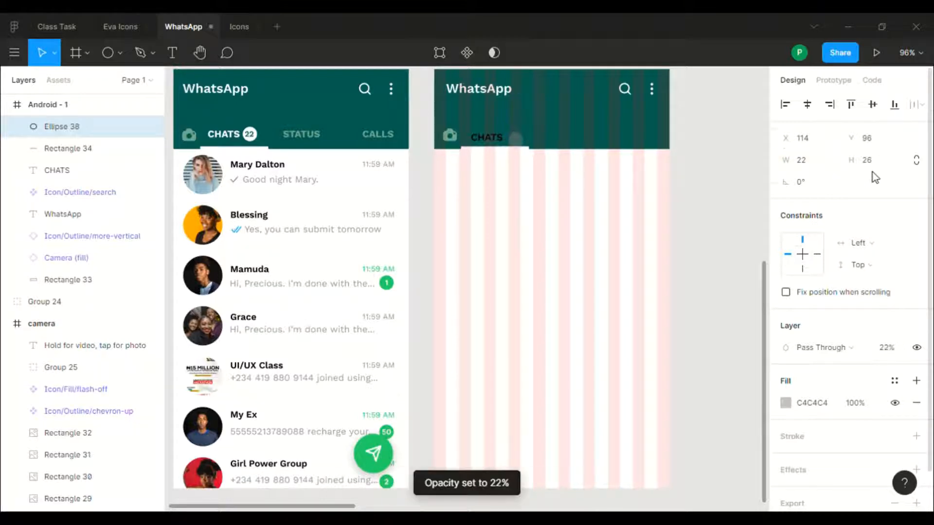
click(872, 169)
text(26)
key(Return)
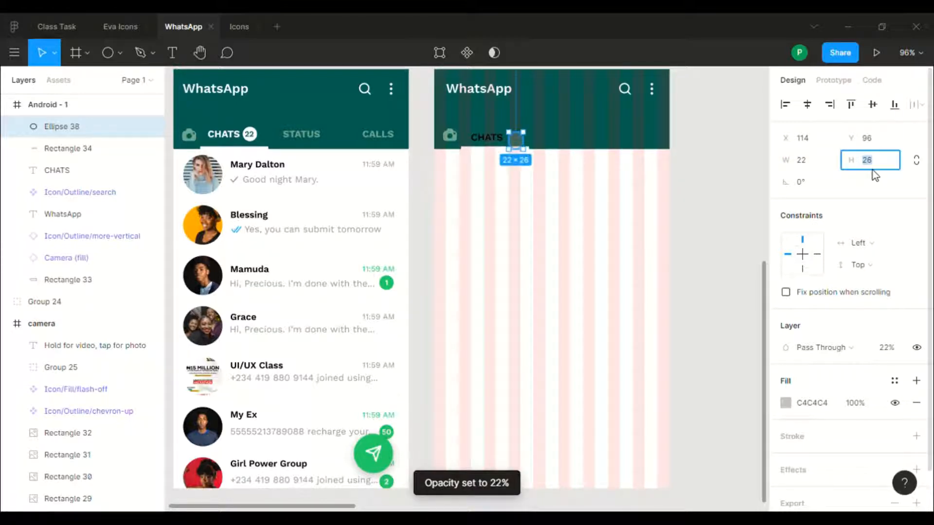
key(0)
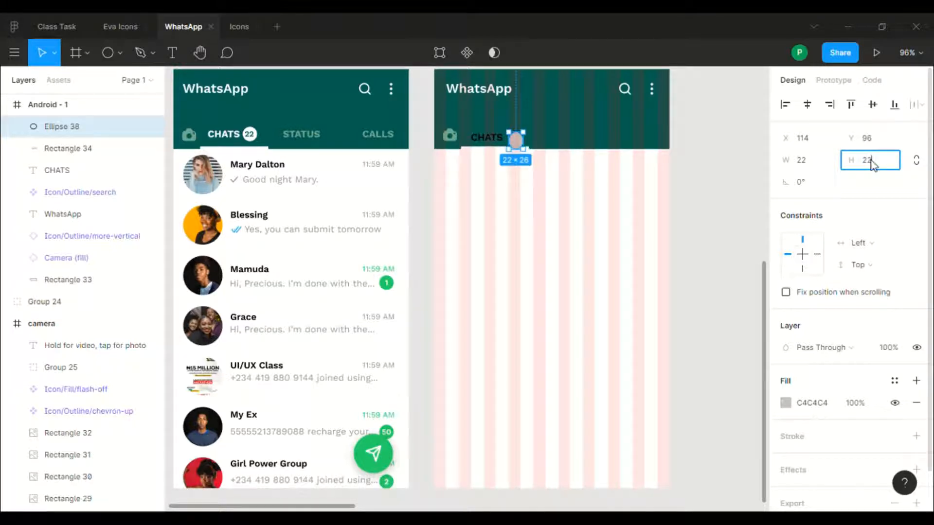
Step: Set the badge ellipse's height to 22 and move it up to Y 92, beside the CHATS label
text(22)
key(Return)
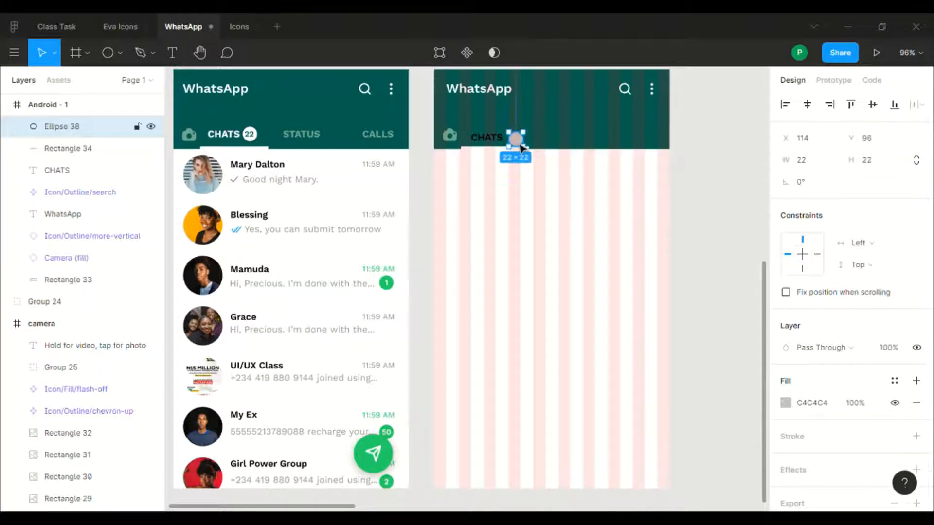
drag(521, 146, 520, 141)
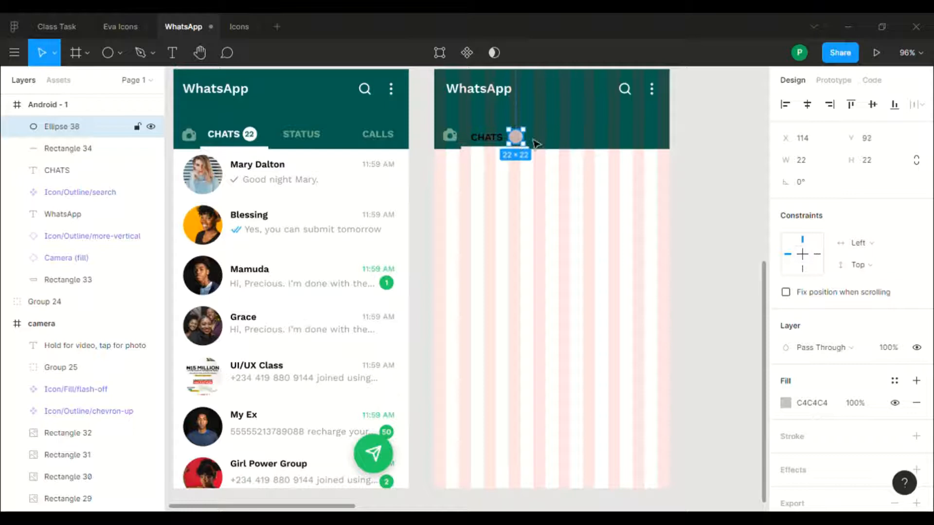
click(709, 155)
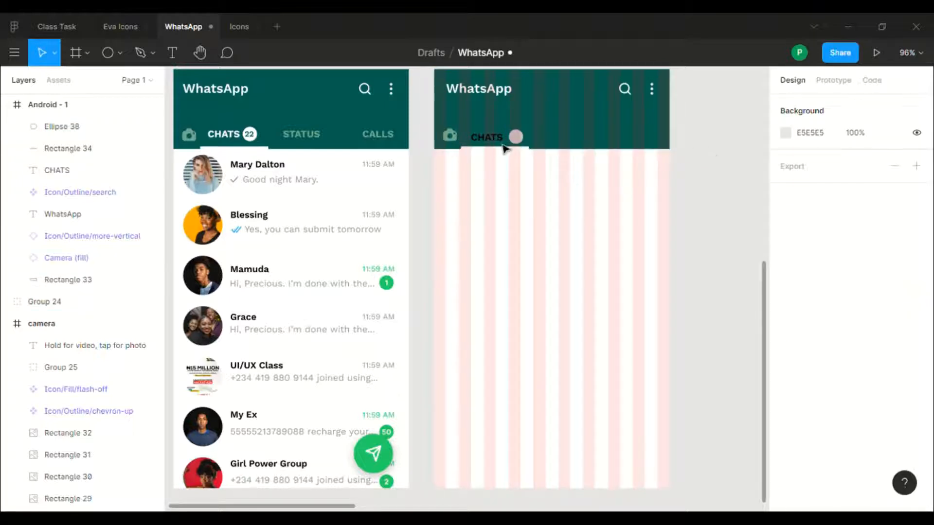
Step: Set the badge circle's fill colour to FFFFFF
click(907, 53)
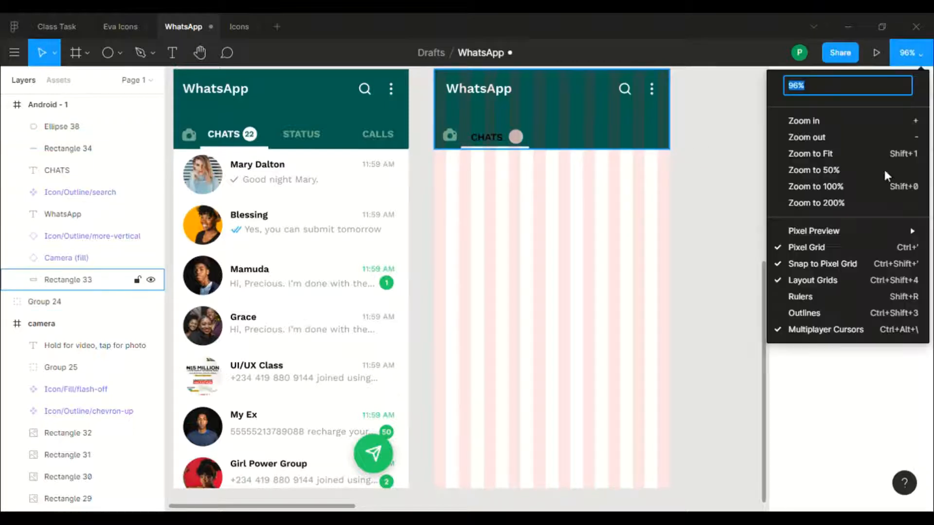
click(862, 205)
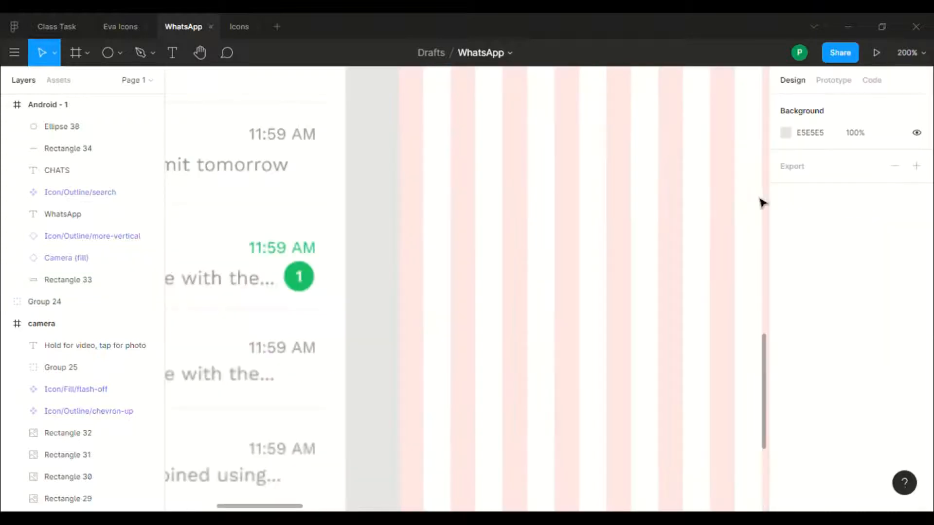
scroll(762, 203, up, 5)
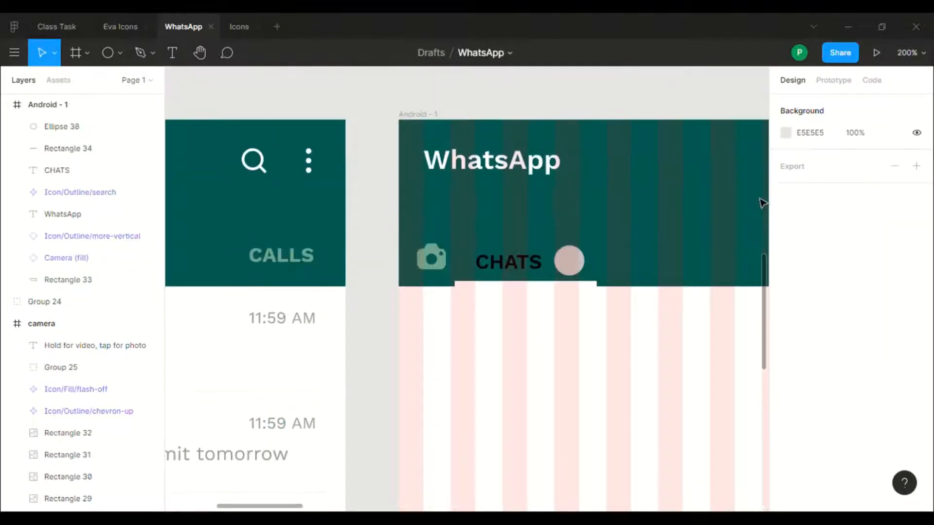
scroll(761, 203, right, 2)
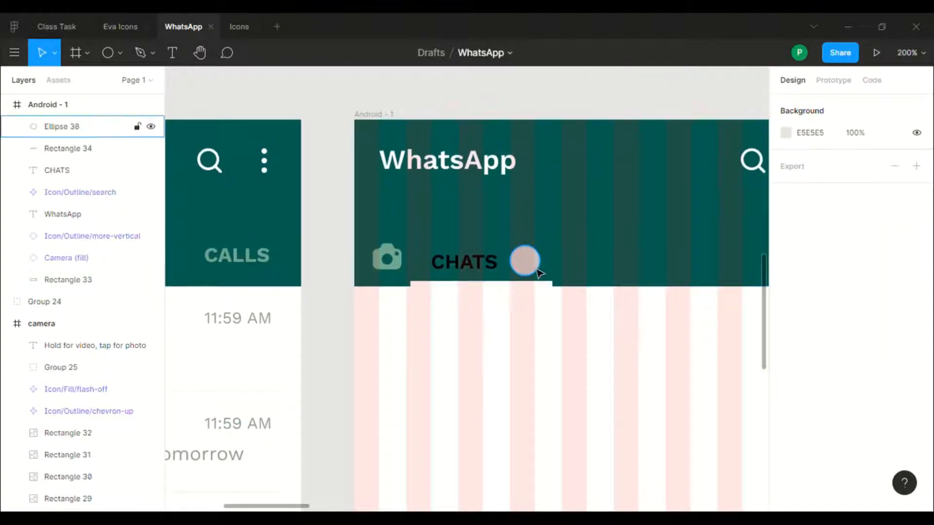
click(823, 404)
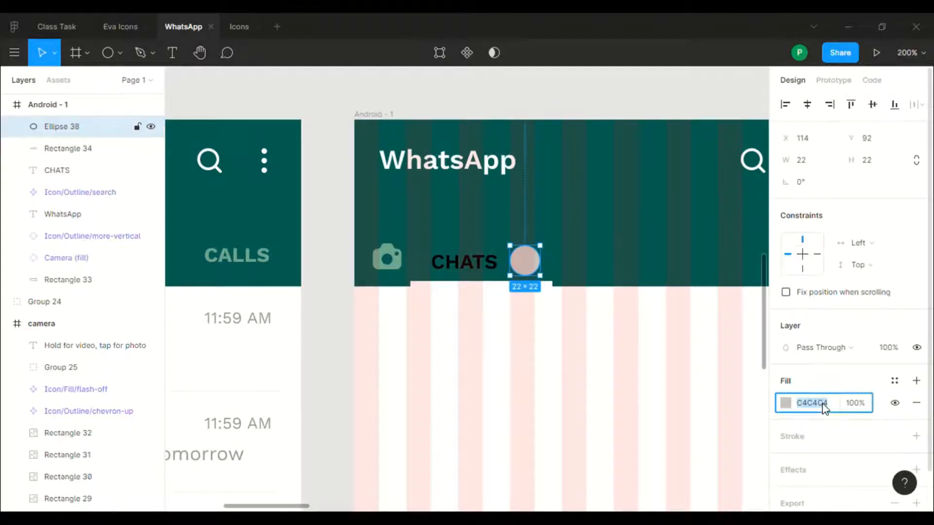
text(ffffff)
key(Return)
Step: Add a text label reading 50 near the badge circle in the new header and centre-align its text
key(t)
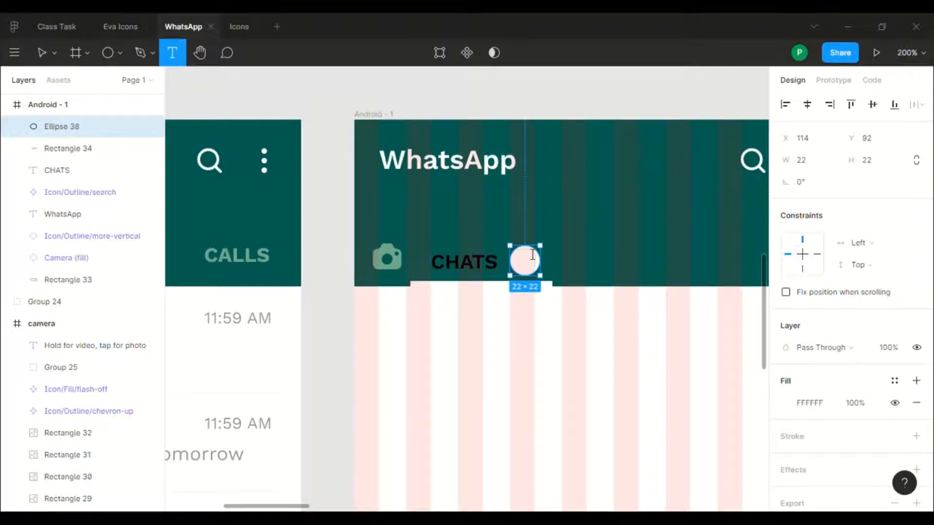
click(584, 250)
key(Escape)
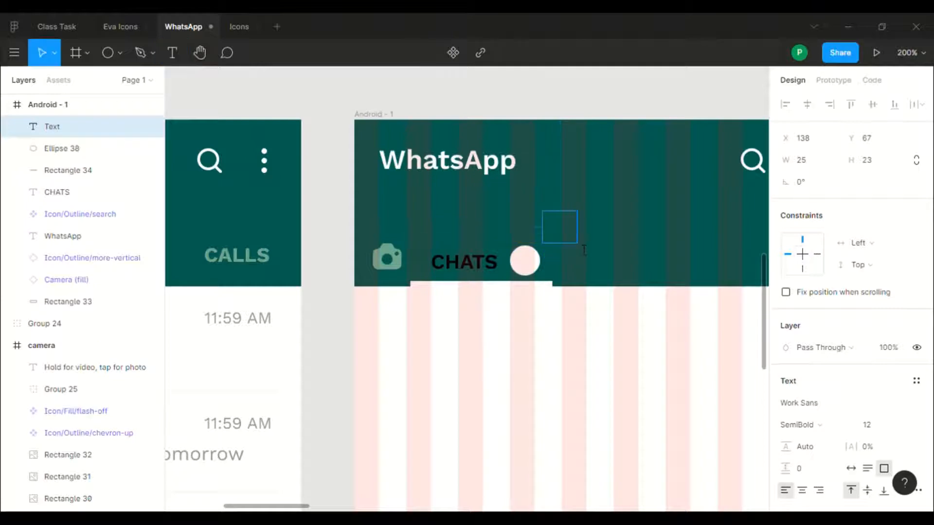
text(50)
key(Escape)
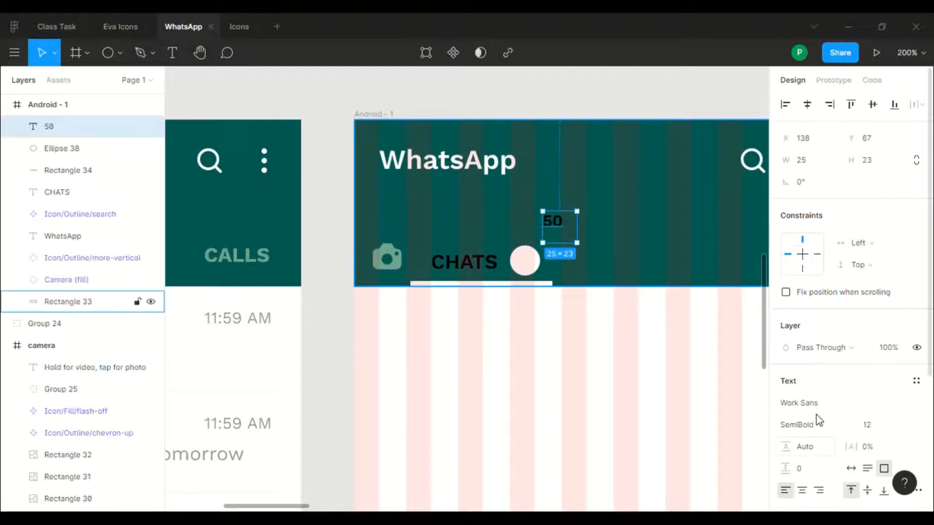
scroll(810, 389, down, 3)
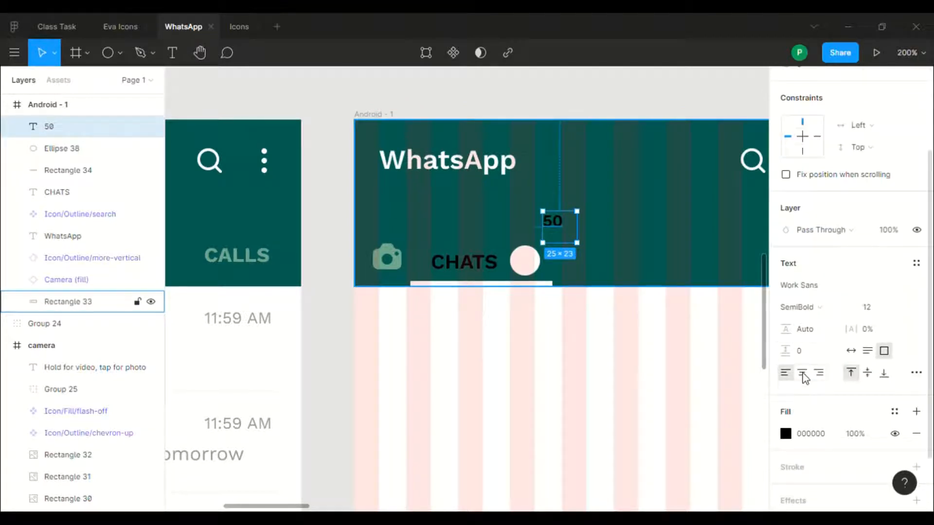
click(803, 373)
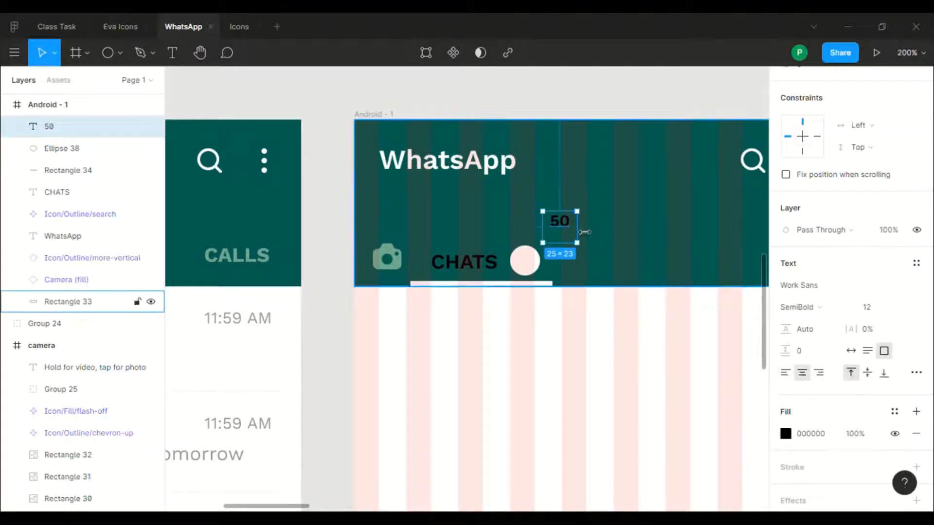
Step: Move the 50 label onto the badge circle, shorten its text box to about 25 × 17 and nudge it down to centre it
drag(570, 232, 536, 270)
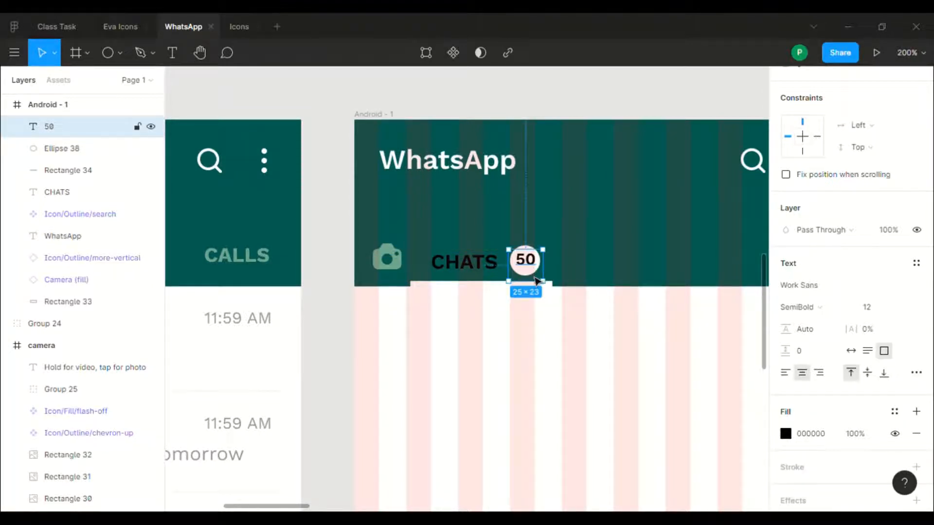
double_click(542, 285)
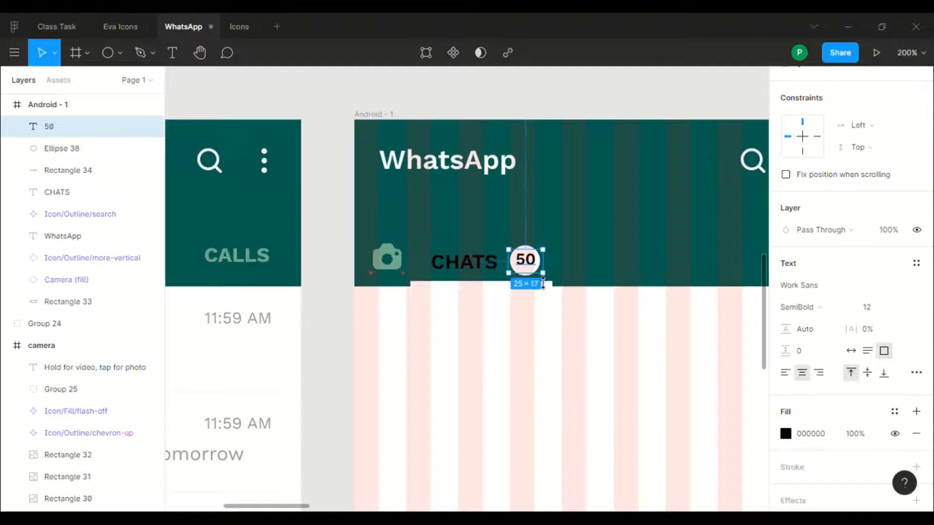
key(Down)
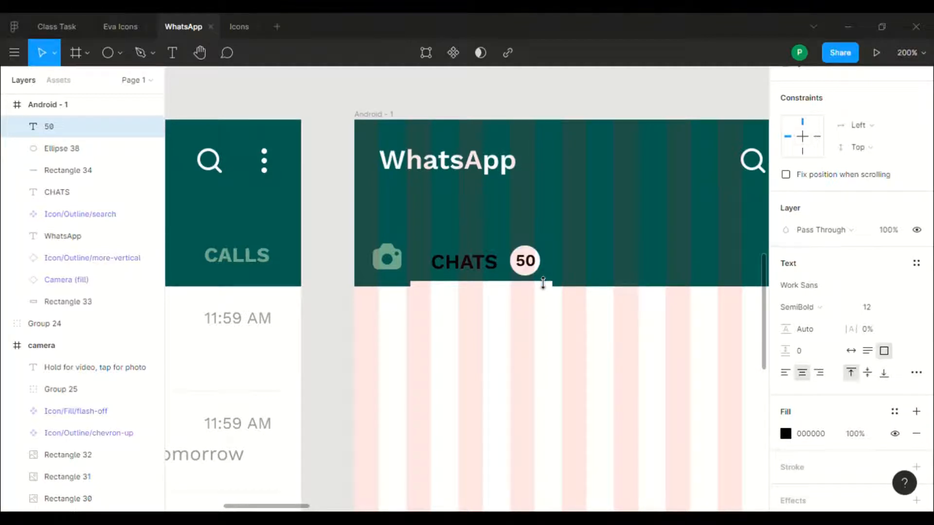
Step: Set the 50 label's text colour to the header's dark green, 075E54
scroll(803, 374, down, 2)
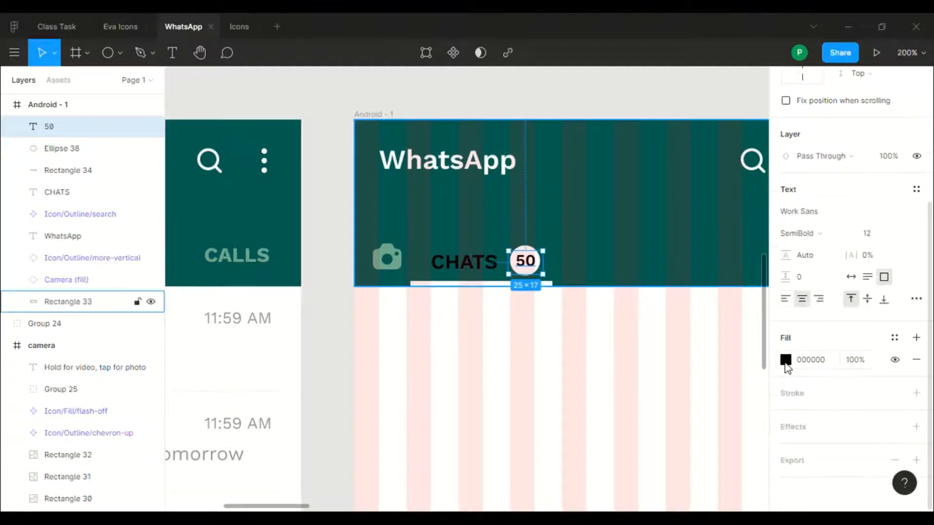
click(785, 360)
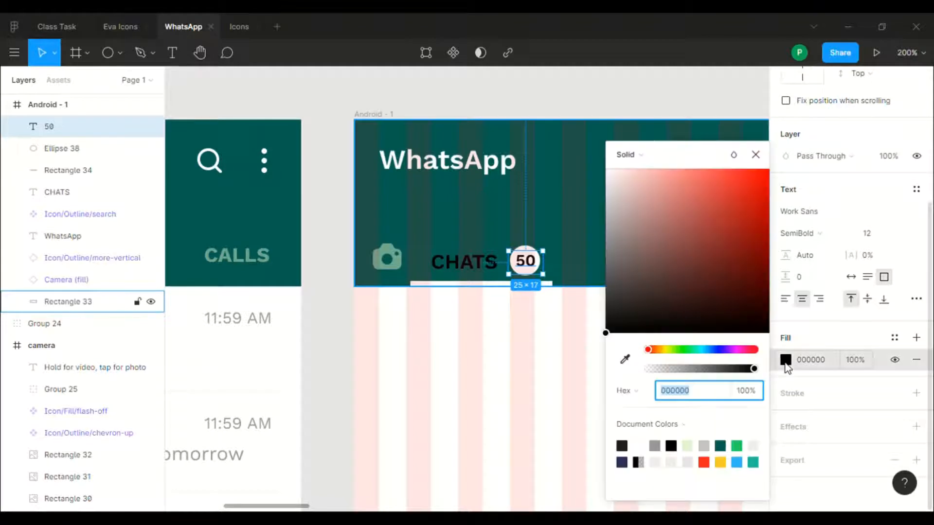
click(721, 449)
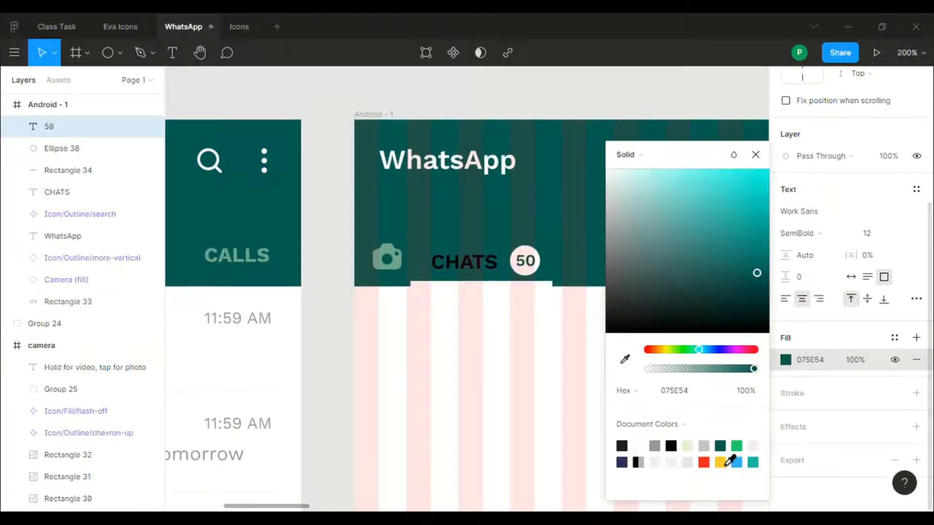
Step: Set the CHATS label's text colour in the new header to white, FFFFFF
click(481, 269)
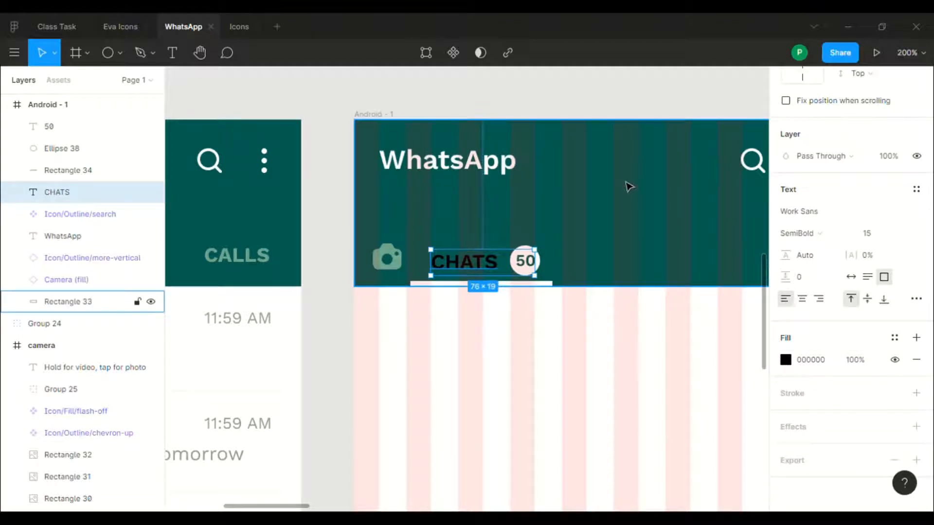
click(811, 368)
click(785, 360)
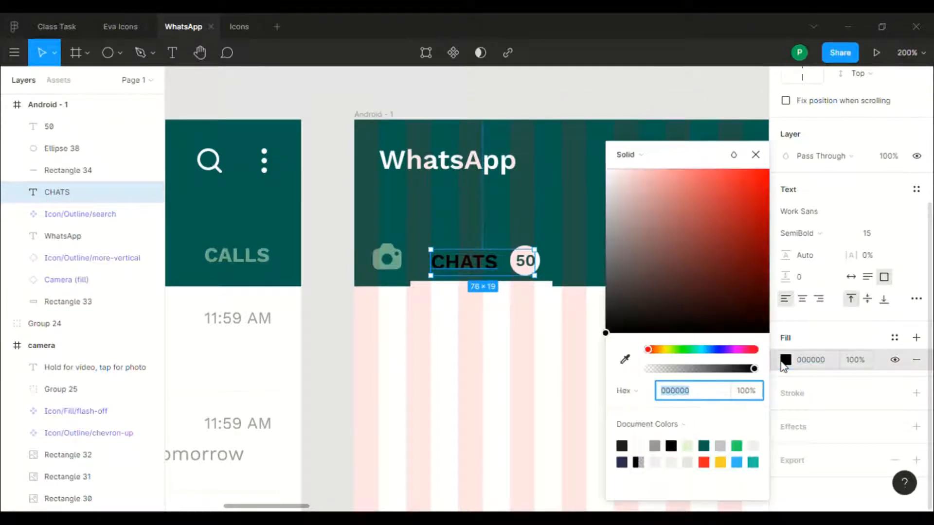
click(704, 446)
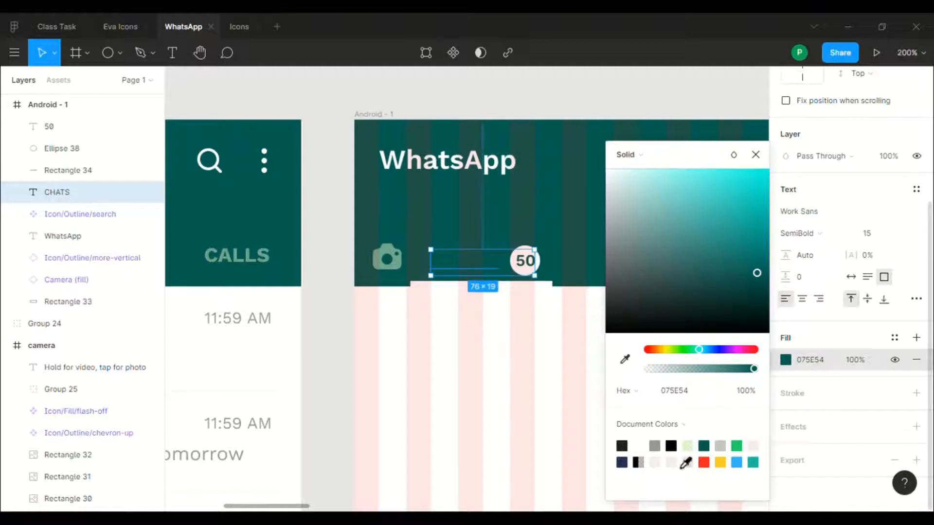
click(642, 461)
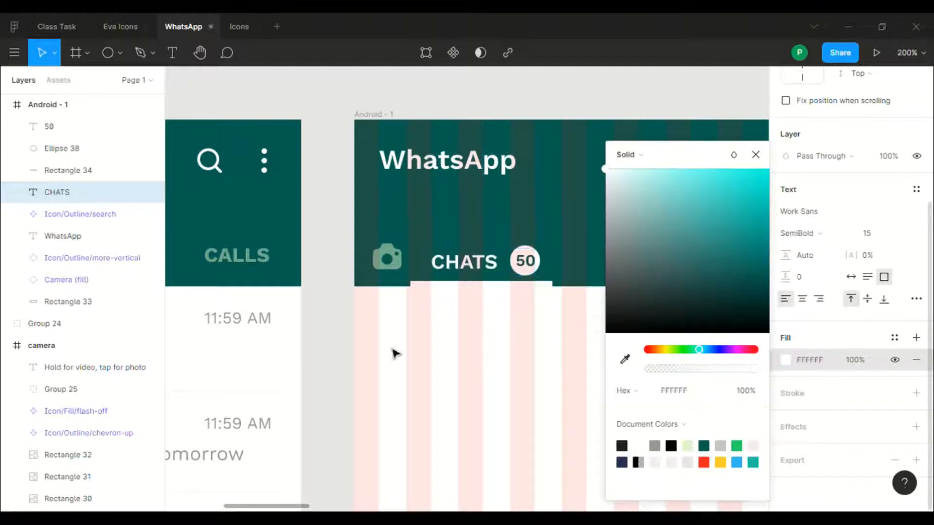
click(333, 313)
Step: Duplicate the CHATS label and move the copy horizontally past the 50 badge to X 170, keeping Y 95
scroll(331, 314, right, 1)
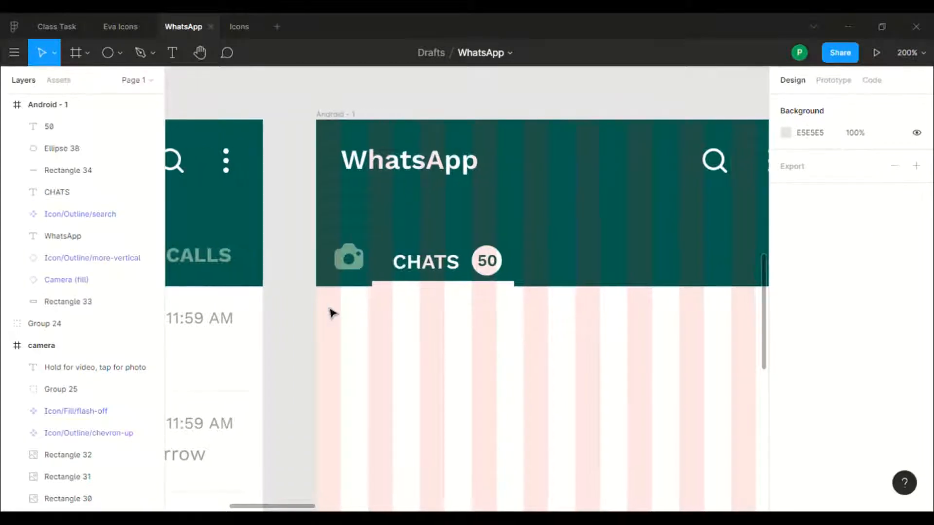
scroll(332, 312, left, 3)
scroll(378, 267, left, 1)
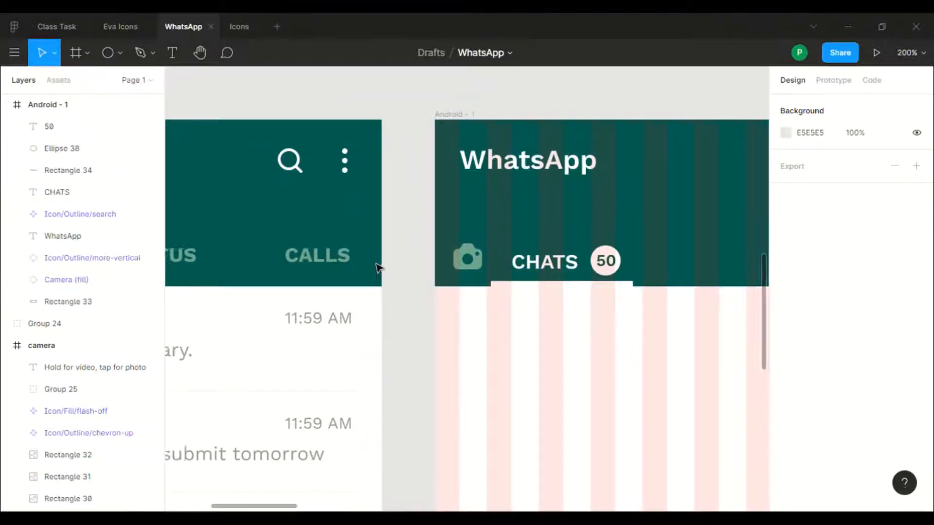
scroll(377, 267, right, 4)
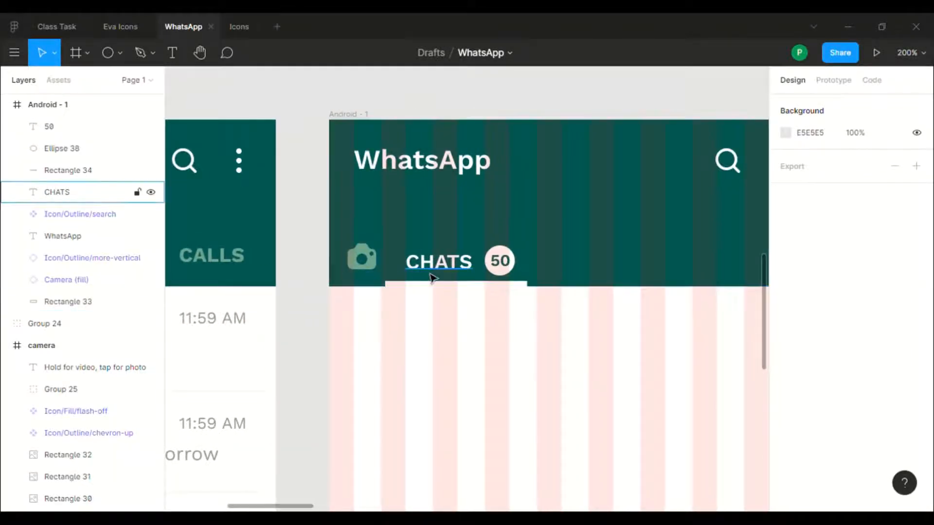
click(432, 279)
key(ctrl+d)
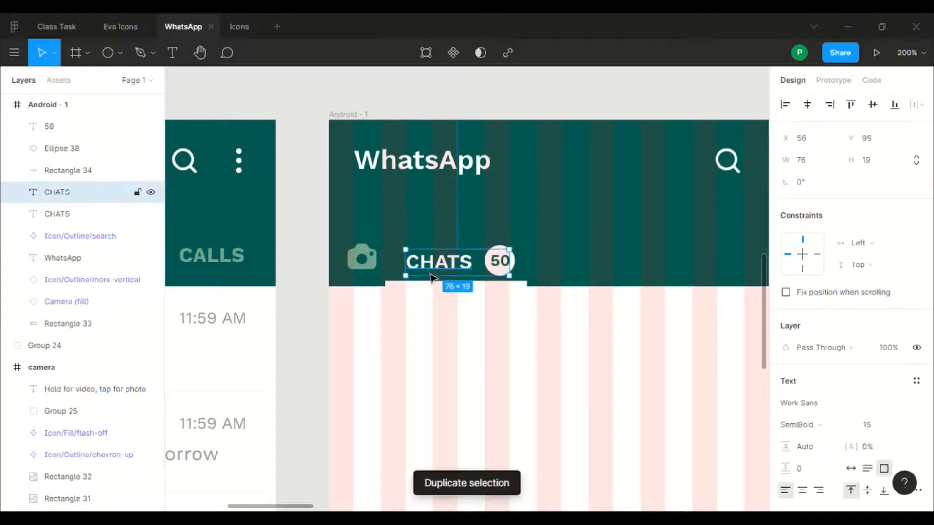
key(Right)
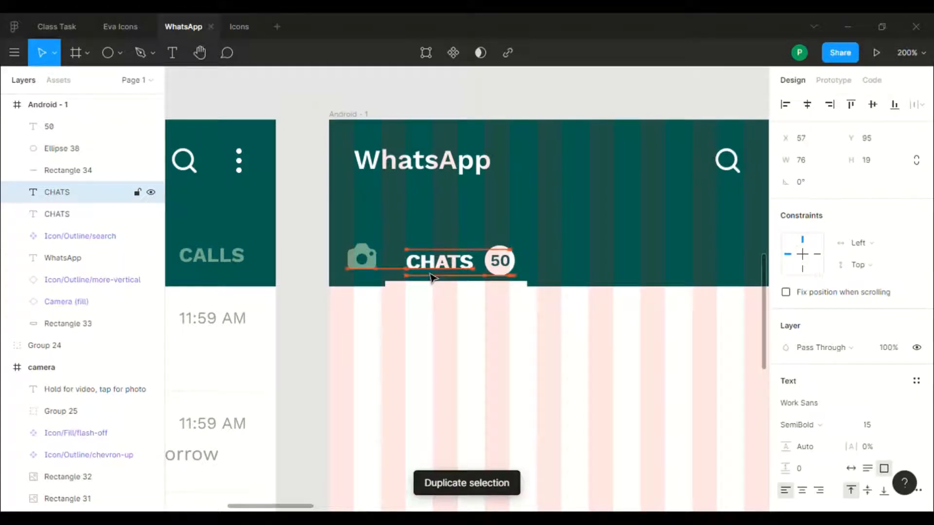
key(Right)
key(Right)
key(Right)
key(Right)
key(Right)
key(Right)
key(Right)
key(Right)
key(Right)
key(Right)
key(Right)
key(Right)
key(Right)
key(Right)
key(Right)
key(Right)
key(Right)
key(Right)
key(Right)
key(Right)
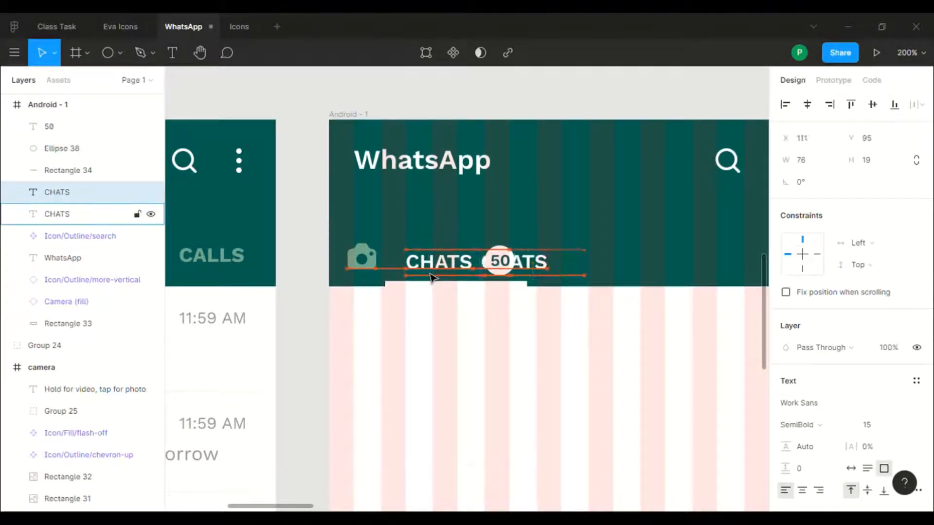
key(Right)
key(Right)
key(Right)
key(Right)
key(Right)
key(Right)
key(Right)
key(Right)
key(Right)
key(Right)
key(Right)
key(Right)
key(Right)
key(Right)
key(Right)
key(Right)
key(Right)
key(Right)
key(Right)
key(Right)
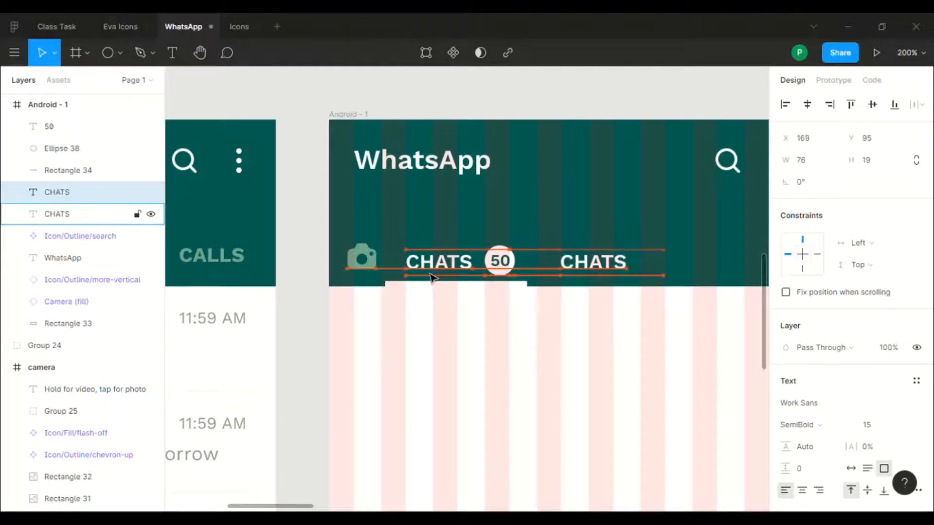
key(Right)
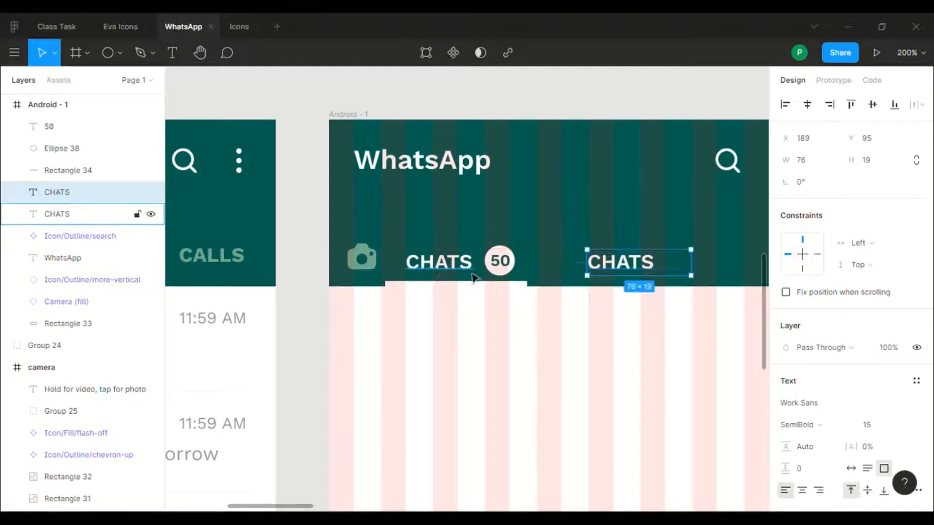
mouse_move(634, 266)
mouse_down()
mouse_move(603, 269)
mouse_move(631, 267)
mouse_up()
scroll(389, 295, right, 1)
scroll(389, 296, right, 5)
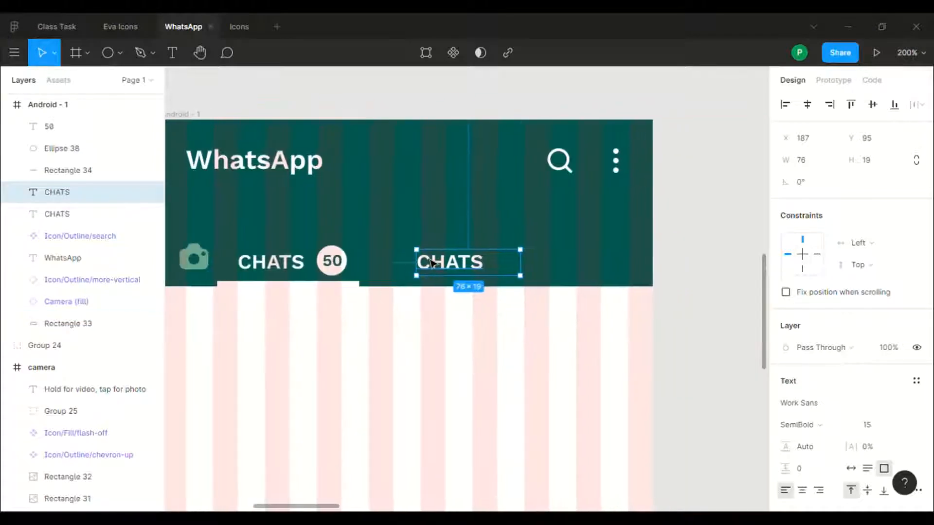
drag(451, 267, 430, 268)
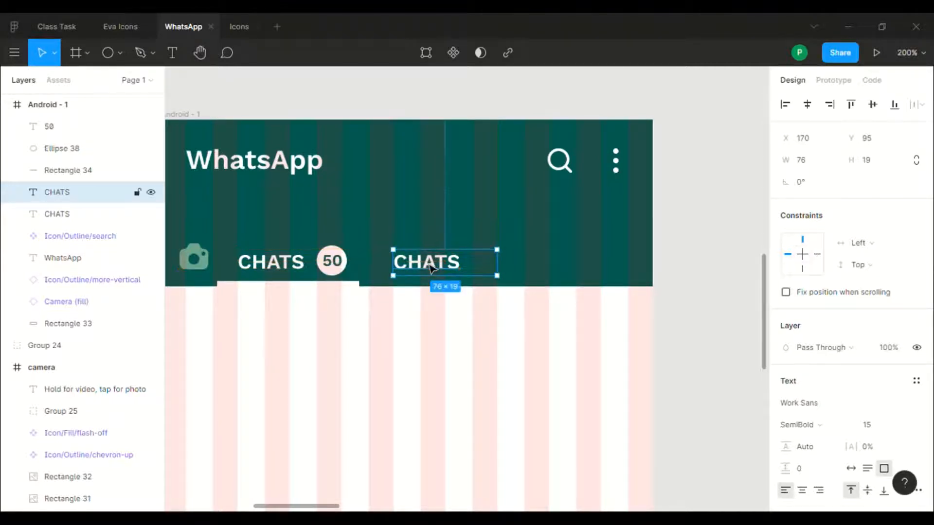
Step: Change the duplicated CHATS label's text to STATUS
double_click(430, 268)
text(S)
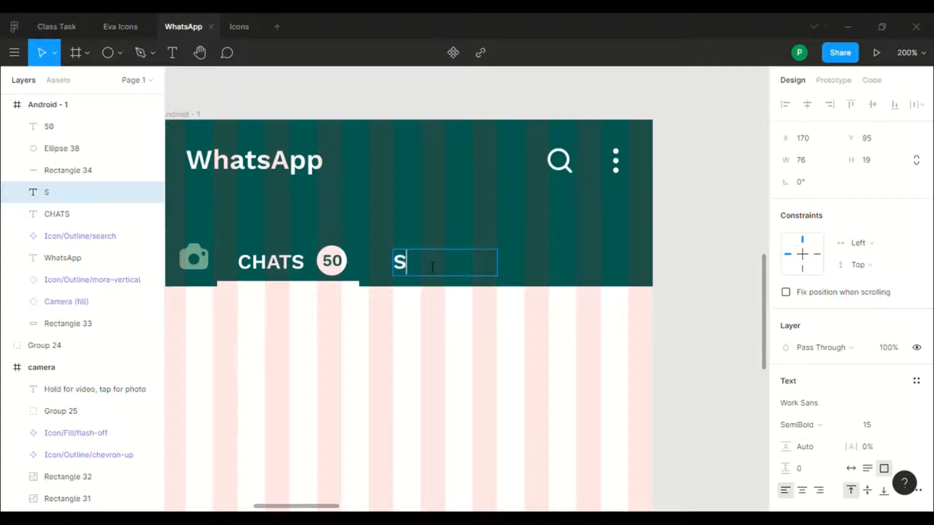
text(TATUS)
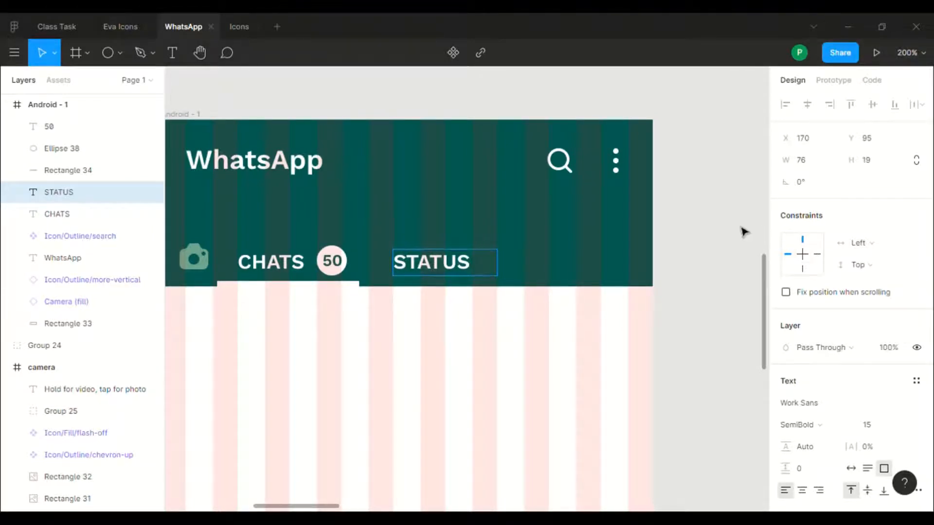
key(Escape)
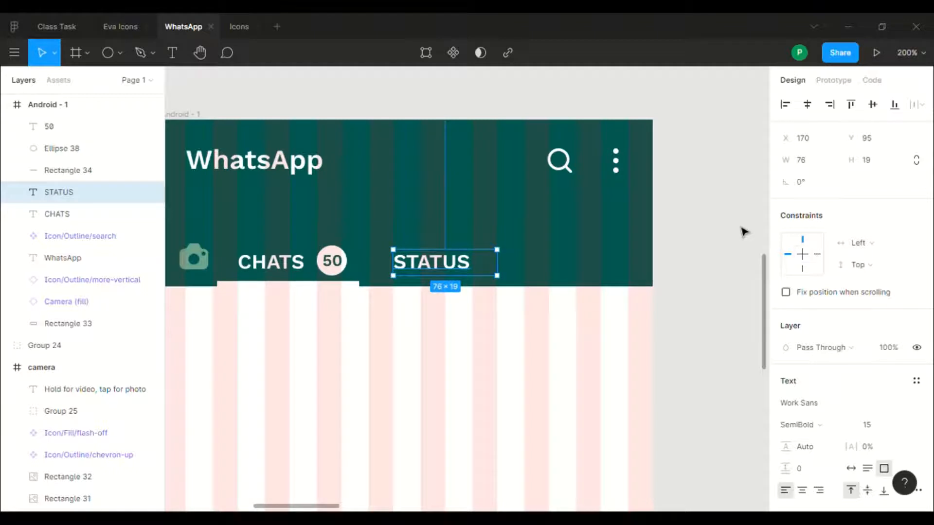
Step: Duplicate the STATUS label and move the copy along the tab row to X 286, near the header's far edge
key(ctrl+d)
key(Right)
key(Right)
key(Right)
key(Right)
key(Right)
key(Right)
key(Right)
key(Right)
key(Right)
key(Right)
key(Right)
key(Right)
key(Right)
key(Right)
key(Right)
key(Right)
key(Right)
key(Right)
key(Right)
key(Right)
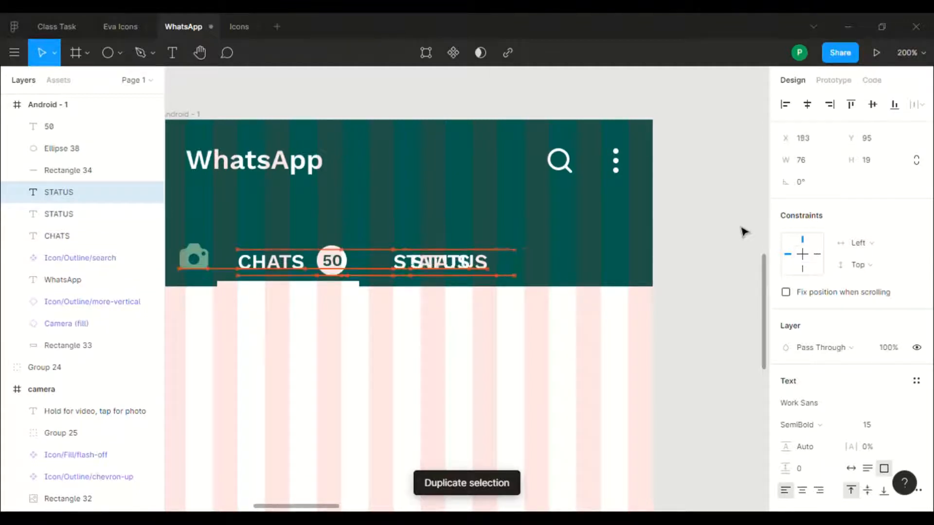
key(Right)
key(Right)
key(Right)
key(Right)
key(Right)
key(Right)
key(Right)
key(Right)
key(Right)
key(Right)
key(Right)
key(Right)
key(Right)
key(Right)
key(Right)
key(Right)
key(Right)
key(Right)
key(Right)
key(Right)
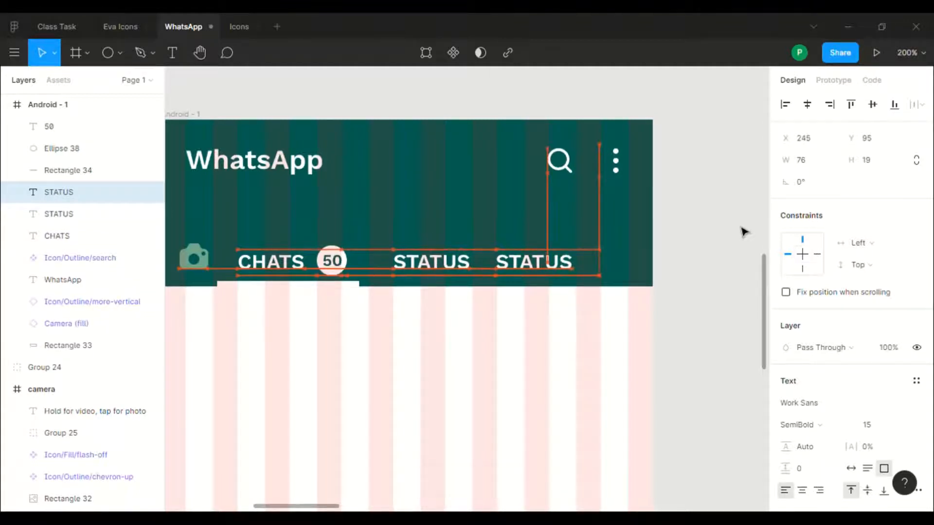
key(Right)
key(Right)
key(Right)
key(Right)
key(Right)
key(Right)
key(Right)
key(Right)
key(Right)
key(Right)
key(Right)
key(Right)
key(Right)
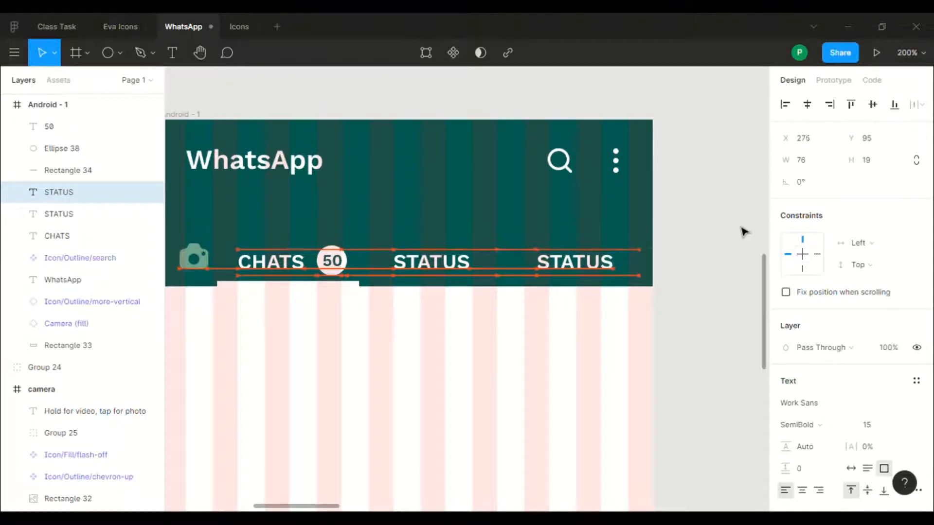
key(Right)
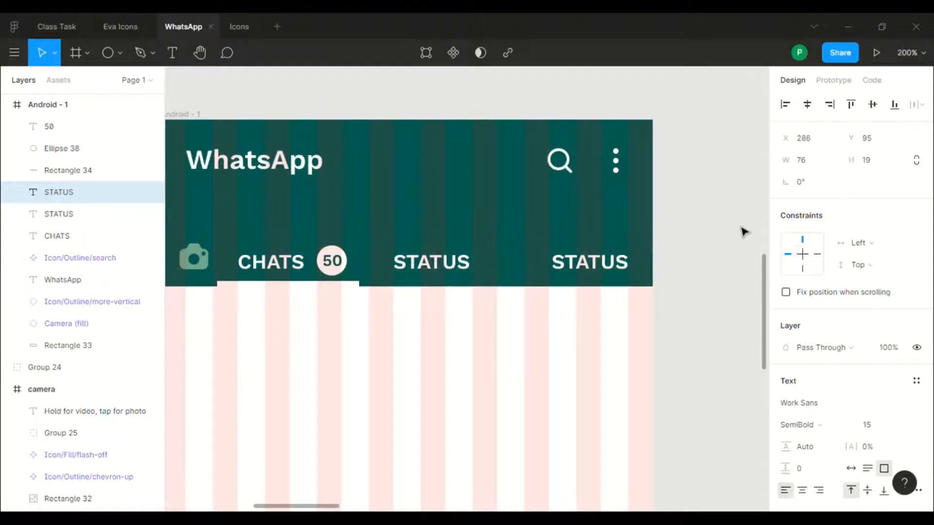
Step: Change the duplicated STATUS label's text to CALLS
double_click(586, 271)
text(CALLS)
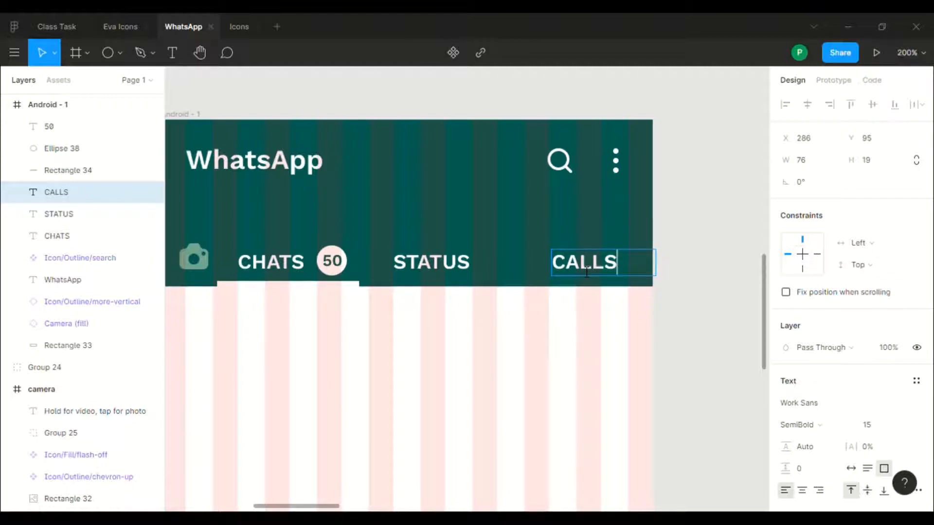
key(Escape)
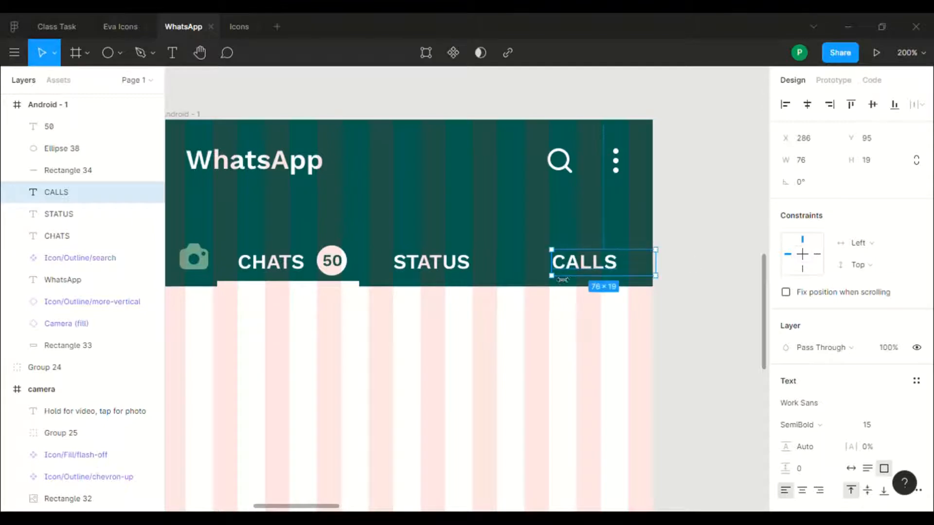
Step: Distribute the CHATS, STATUS and CALLS labels evenly and set their horizontal spacing to 43
click(466, 277)
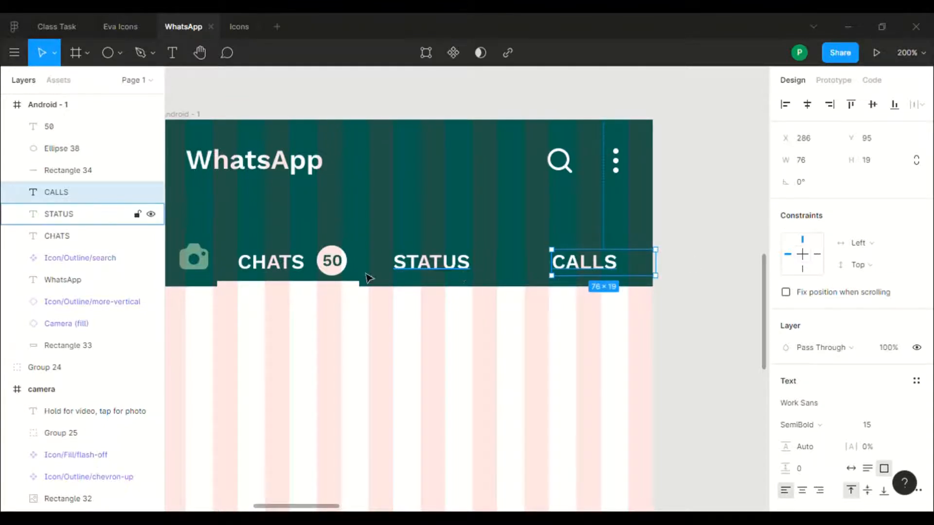
shift+click(283, 269)
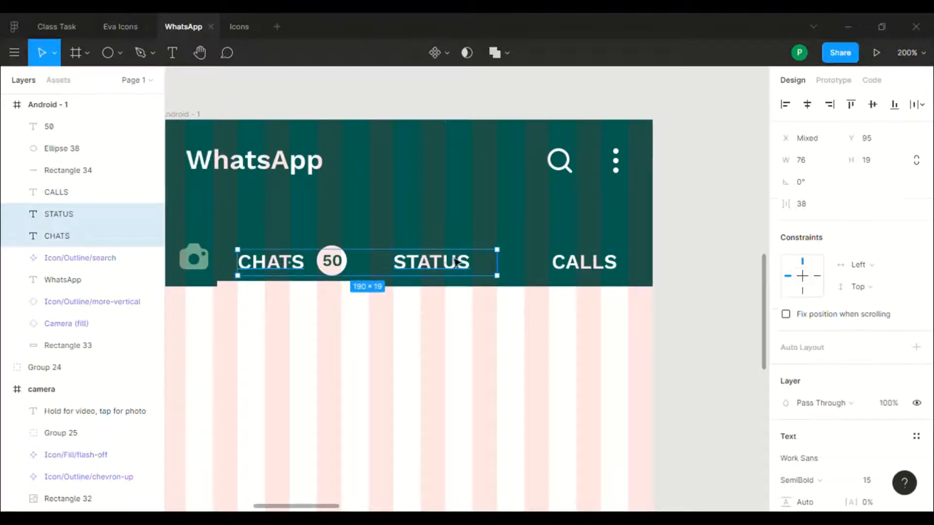
shift+click(596, 278)
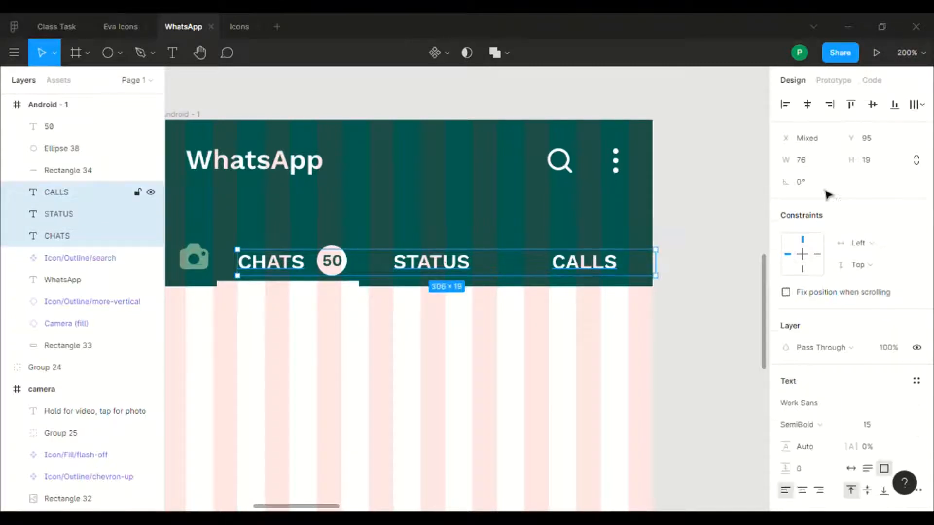
click(923, 105)
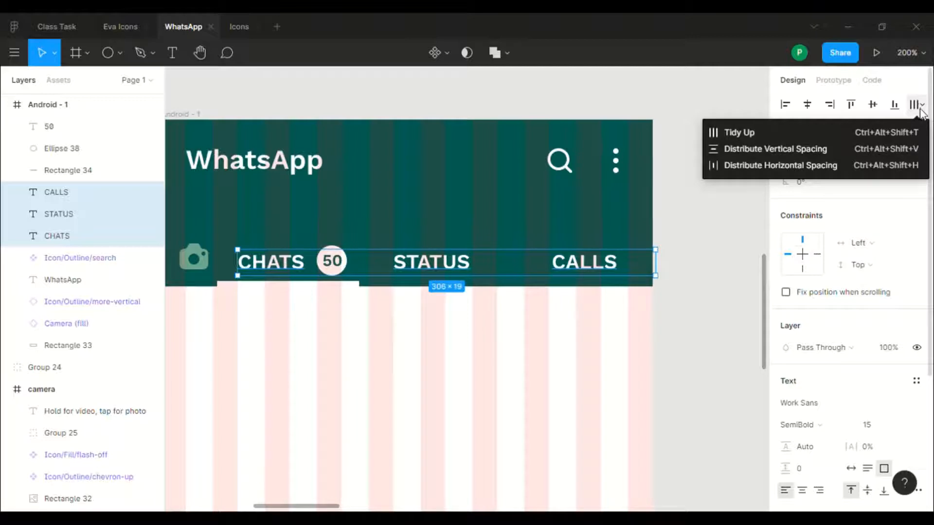
click(920, 137)
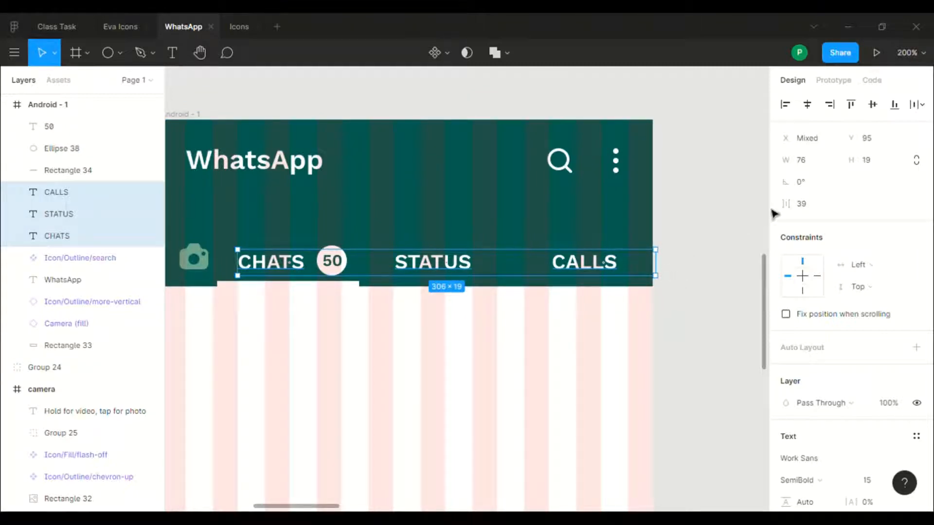
drag(793, 206, 791, 206)
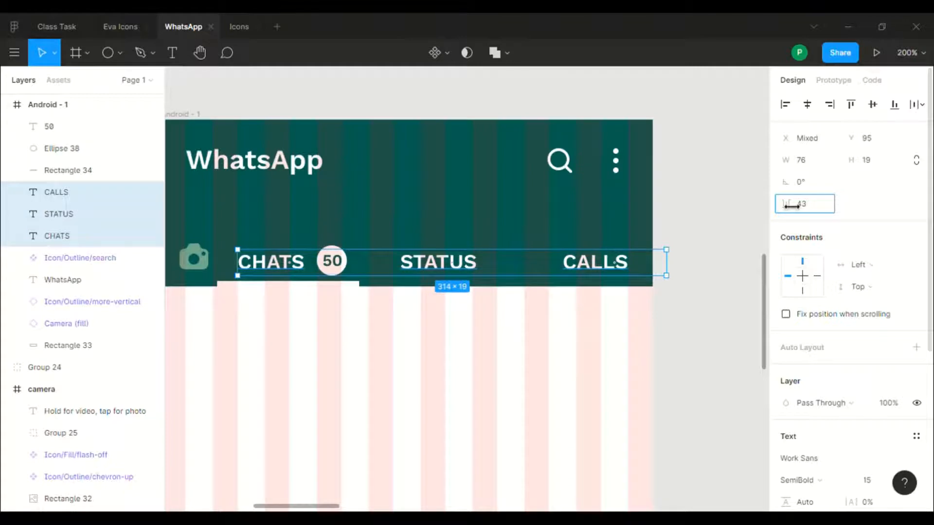
click(734, 248)
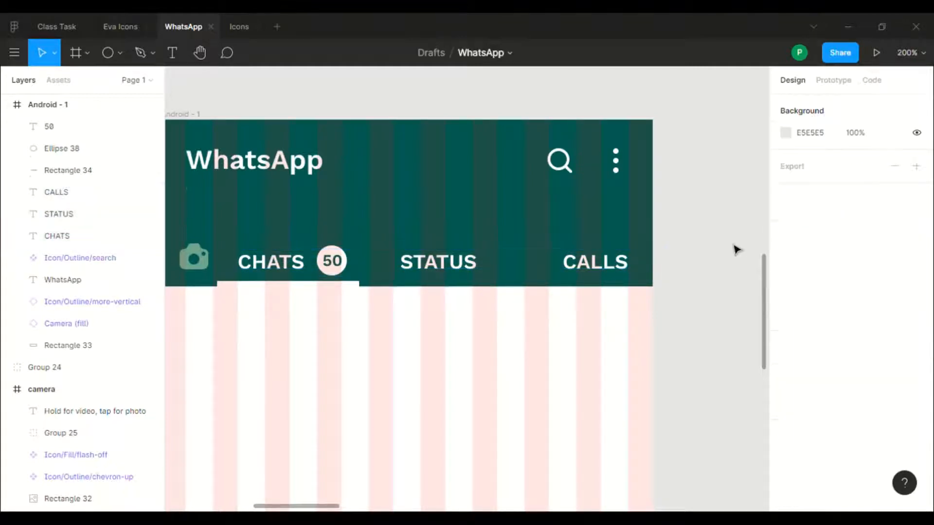
Step: Examine the chat rows in the finished chats design for their avatar, name, message and time layout
scroll(736, 249, left, 2)
scroll(736, 249, left, 1)
scroll(735, 249, down, 5)
scroll(735, 249, up, 1)
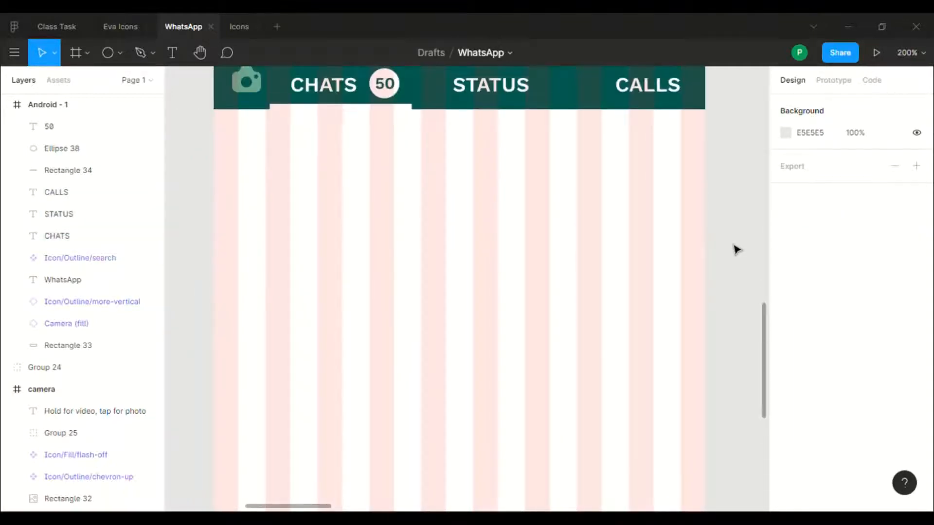
scroll(735, 249, left, 3)
scroll(736, 249, left, 10)
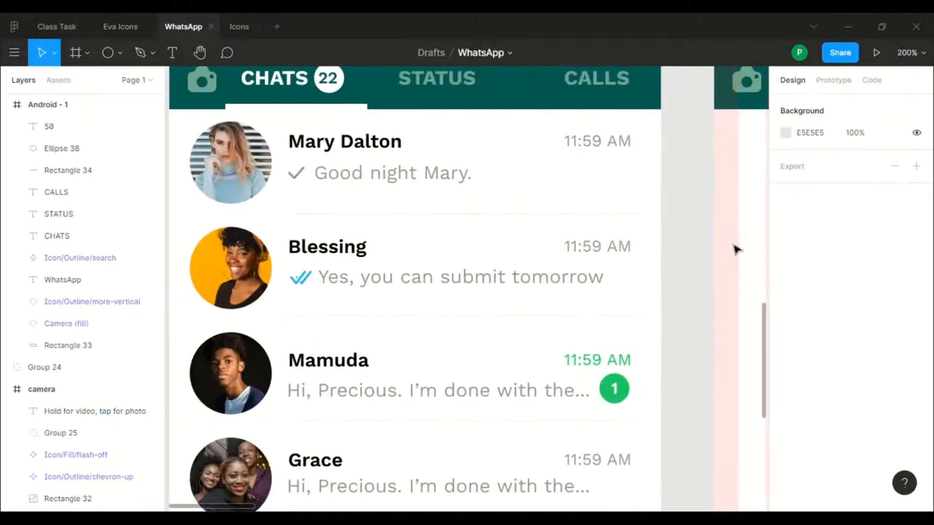
scroll(737, 249, right, 2)
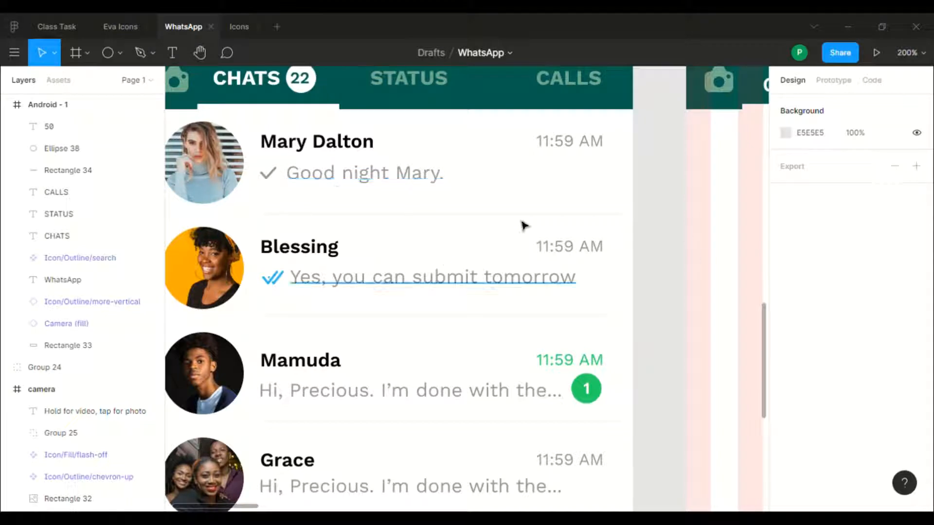
scroll(652, 196, right, 8)
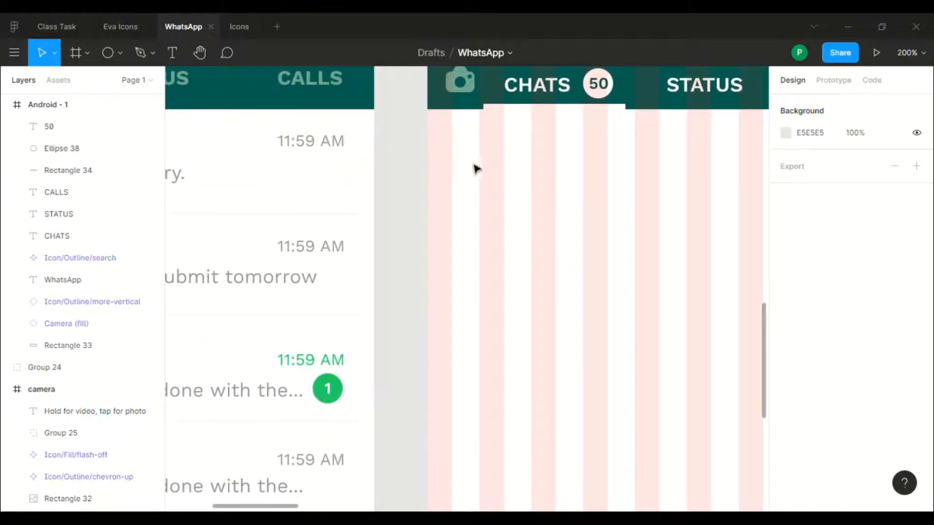
Step: Draw an ellipse below the CHATS tab in the new frame and set its width and height to 60
click(109, 52)
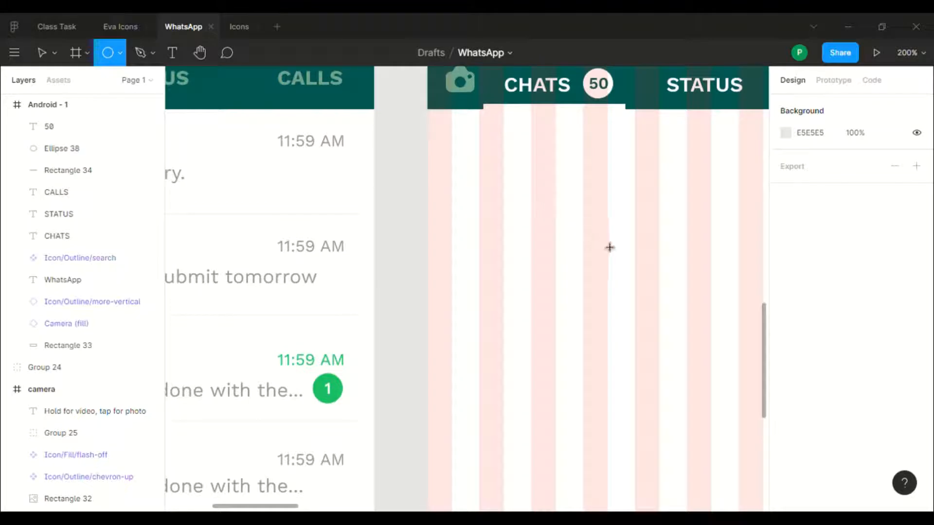
mouse_move(479, 132)
mouse_down()
mouse_move(602, 242)
mouse_move(619, 243)
mouse_move(607, 249)
mouse_up()
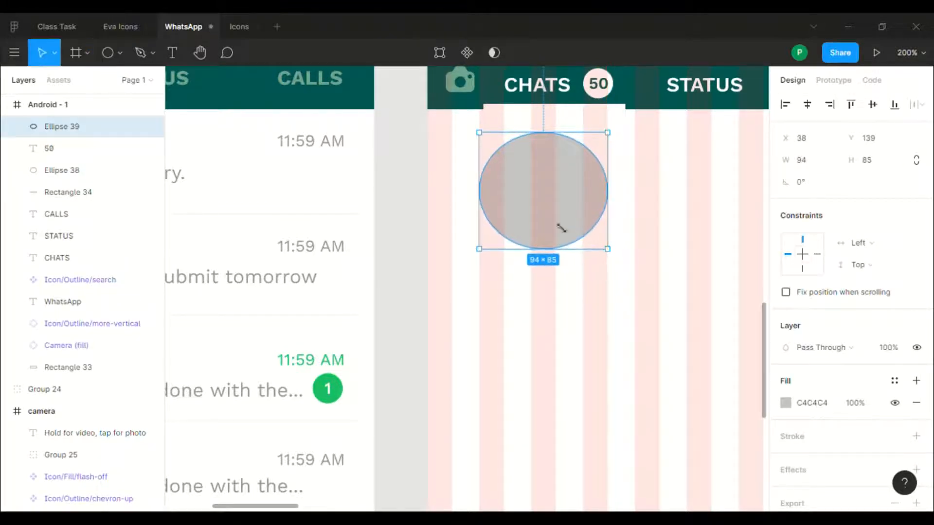
click(815, 167)
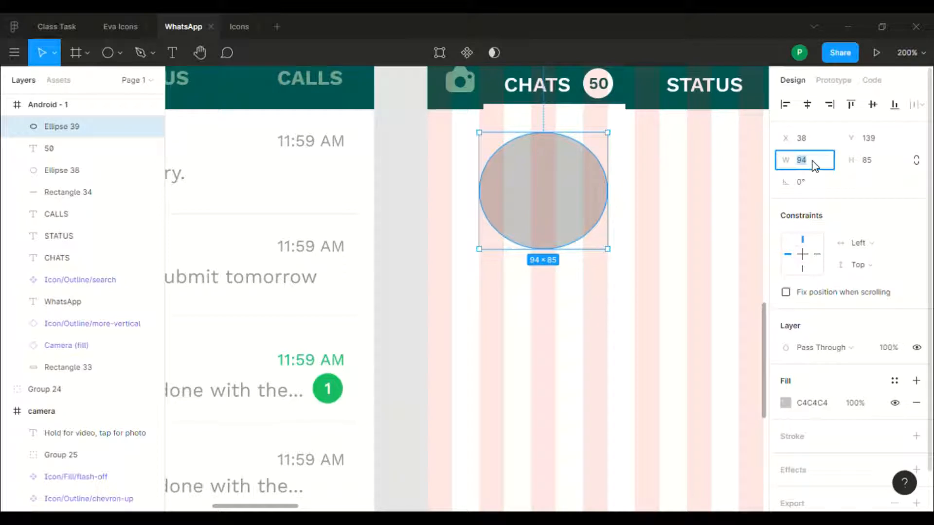
text(60)
key(Return)
click(872, 164)
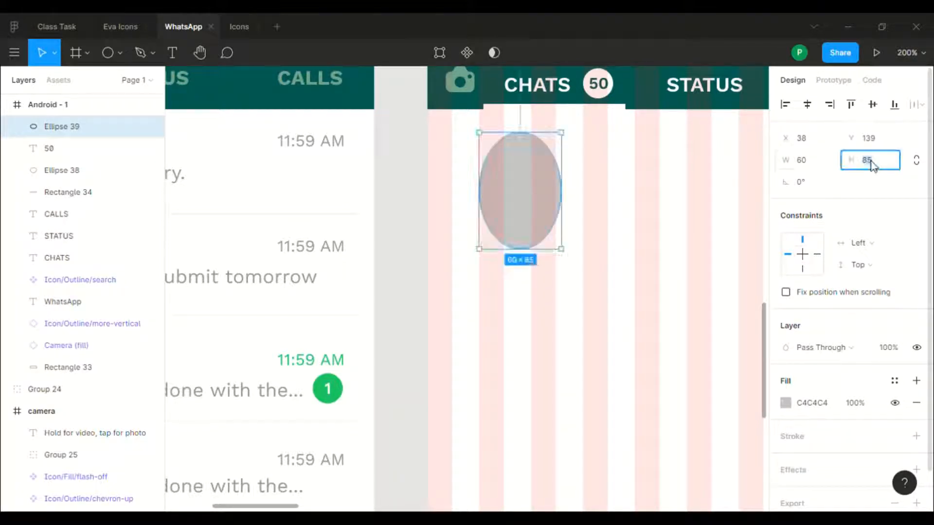
text(60)
key(Return)
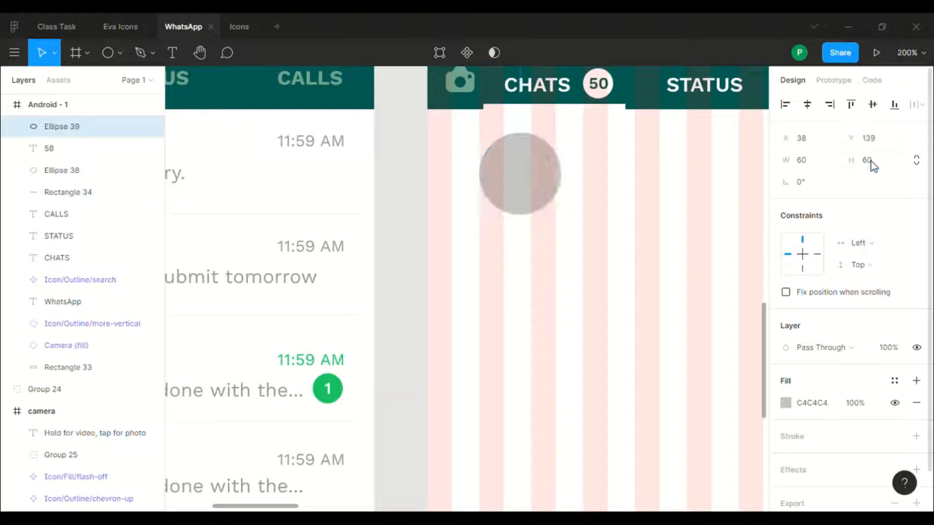
drag(516, 179, 516, 173)
Step: Show the 12-column layout grid on the finished chats frame
click(382, 184)
scroll(381, 183, left, 5)
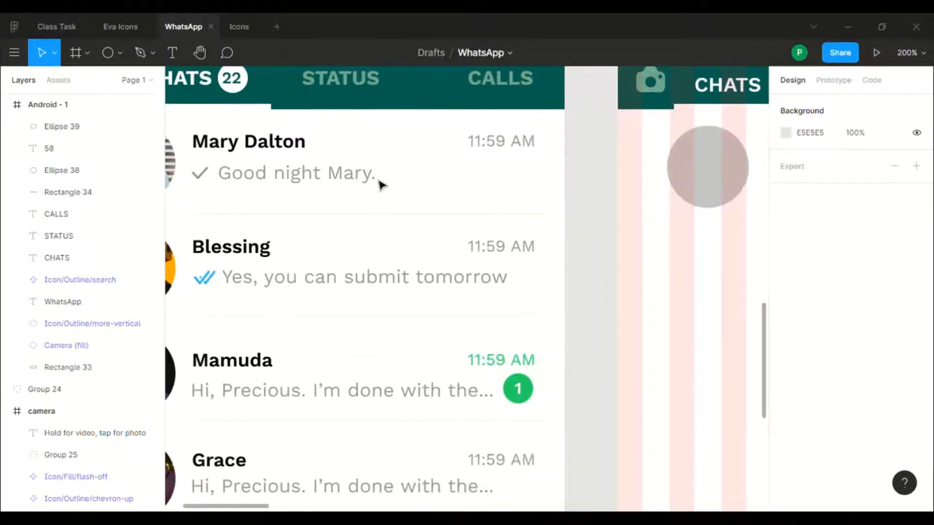
scroll(382, 184, left, 5)
scroll(382, 183, up, 3)
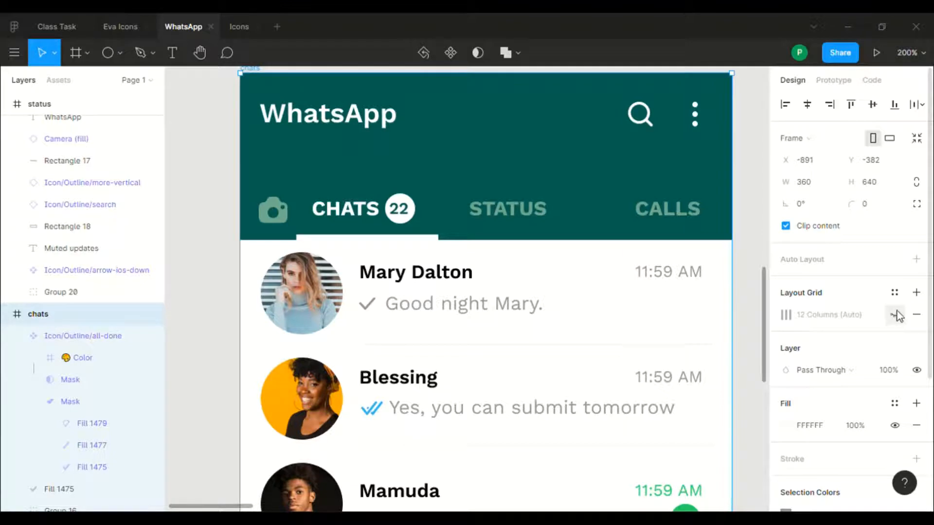
click(894, 316)
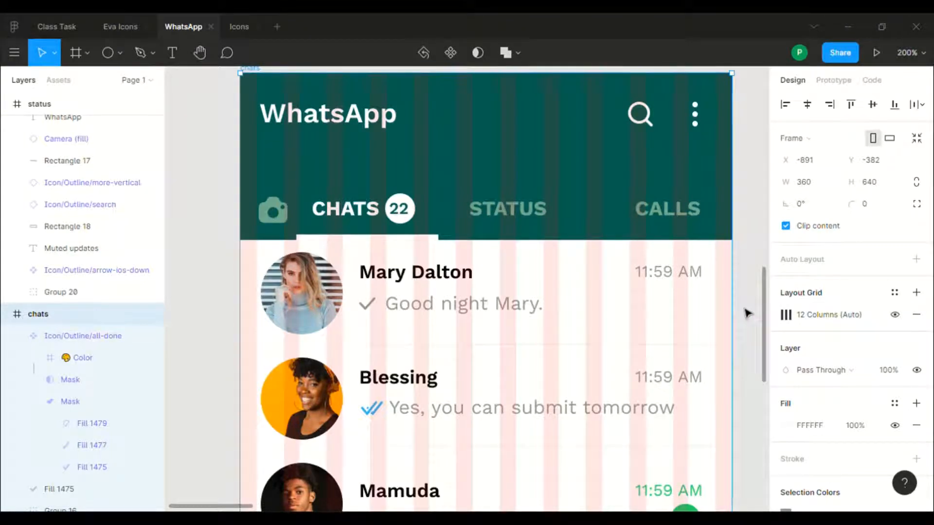
Step: Move the grey circle to X 23, Y 133, near the new frame's side margin just below the header
scroll(747, 313, right, 3)
scroll(747, 312, right, 4)
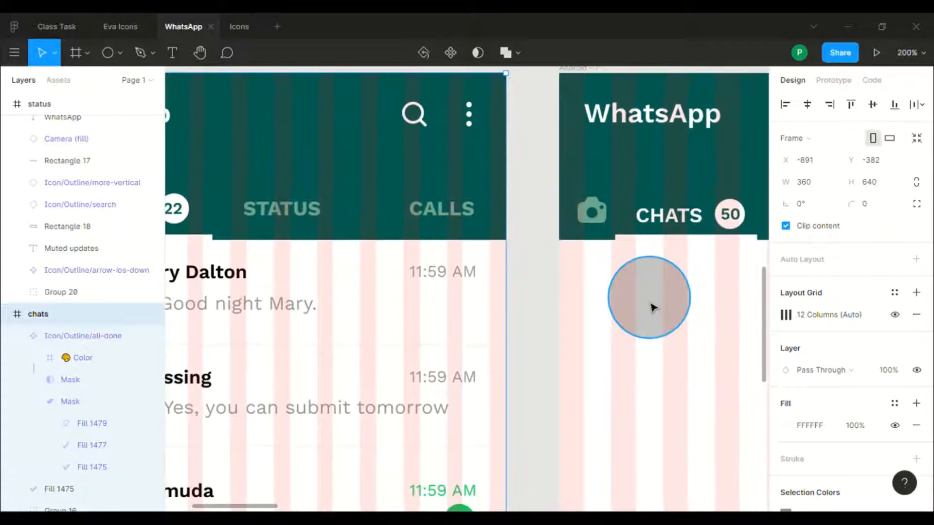
click(653, 307)
drag(653, 307, 626, 306)
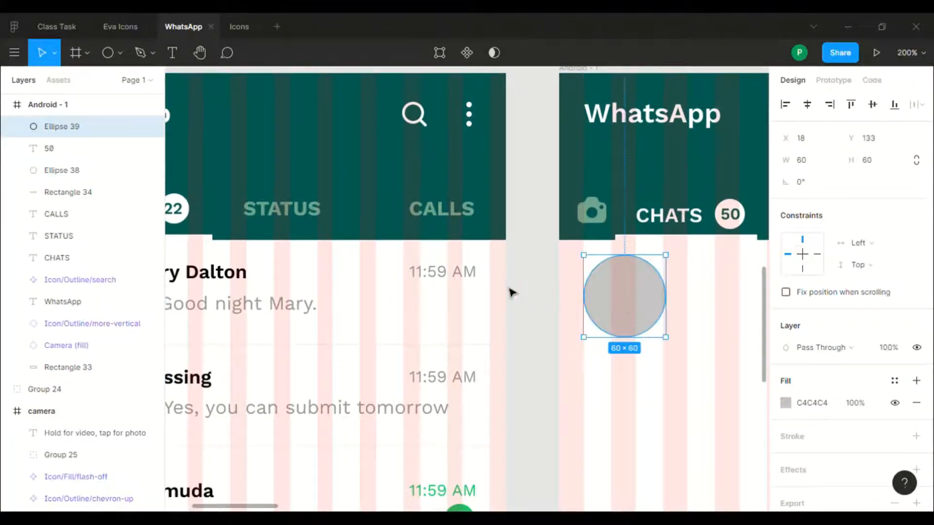
scroll(510, 292, left, 5)
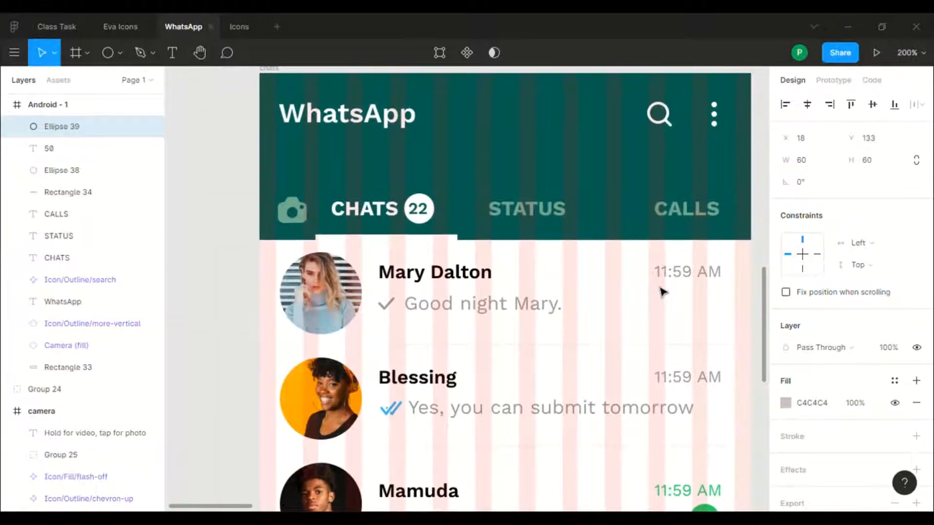
scroll(662, 292, right, 5)
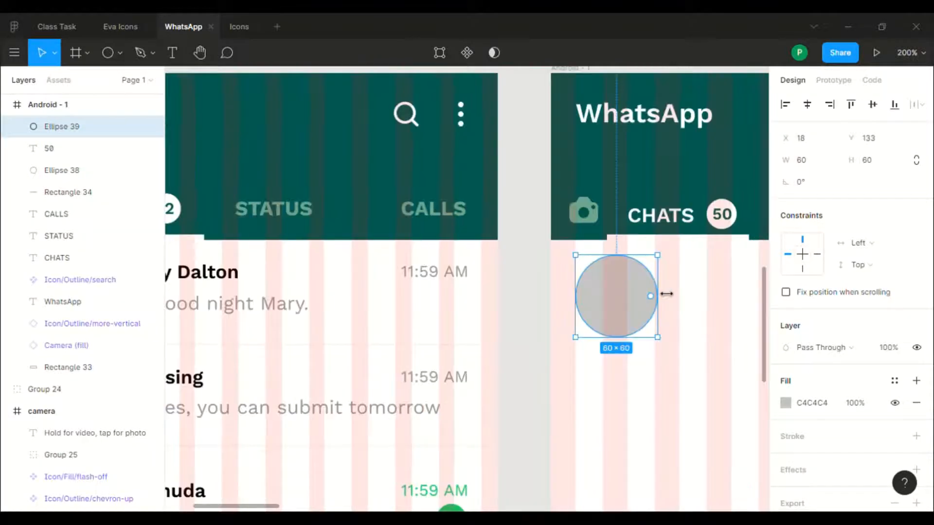
key(Right)
key(Right)
key(Right)
key(Right)
key(Right)
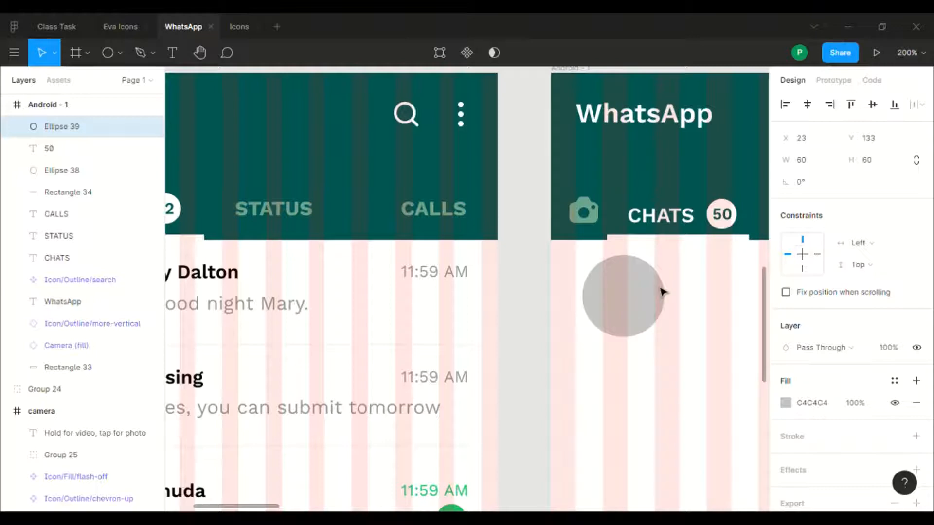
Step: Change the circle's fill to an image and choose the portrait photo of the woman in a beige turtleneck
click(790, 411)
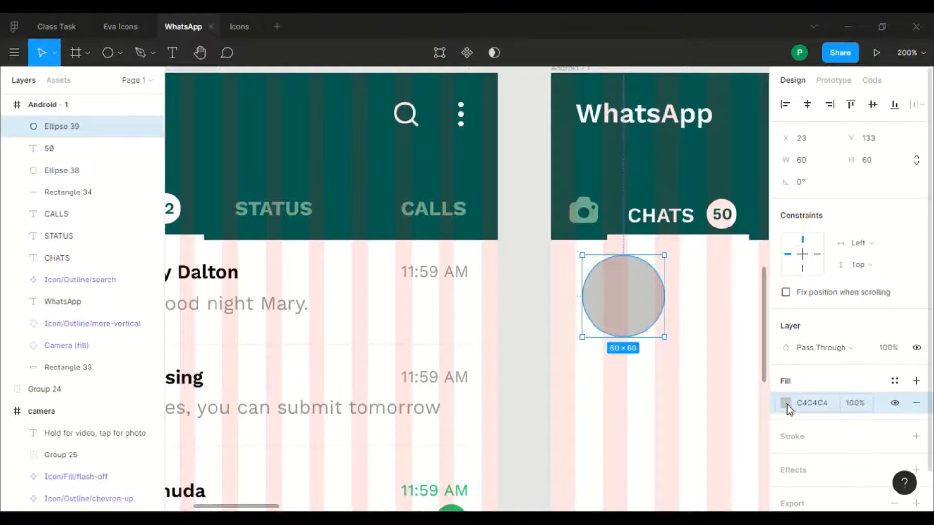
click(785, 403)
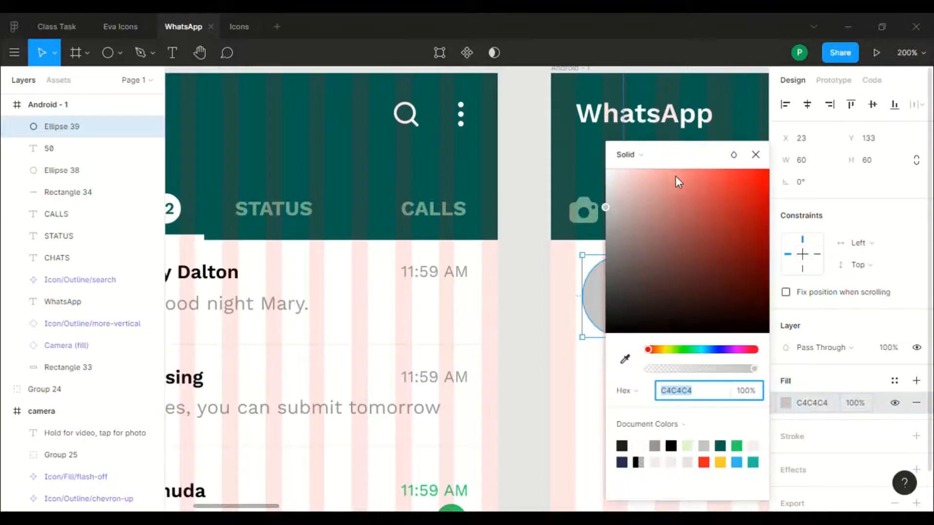
click(652, 155)
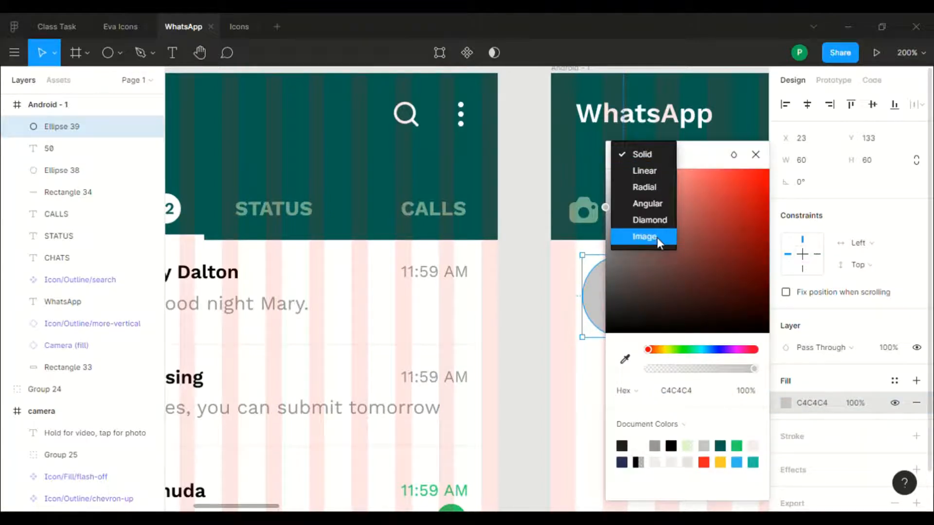
click(644, 236)
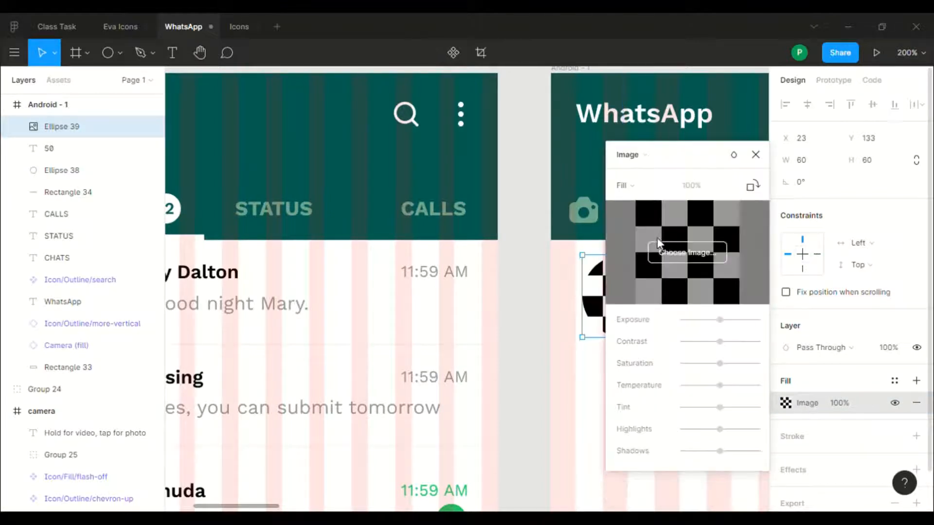
click(687, 250)
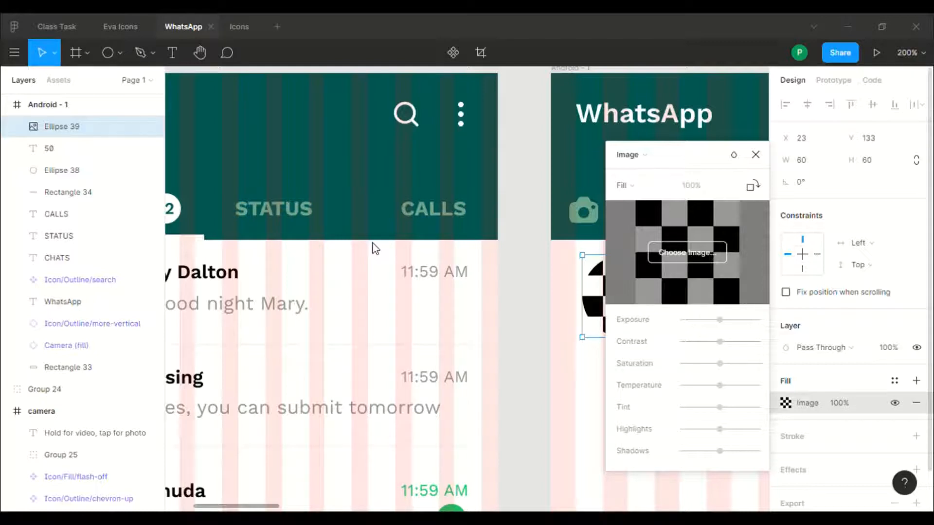
scroll(504, 335, right, 1)
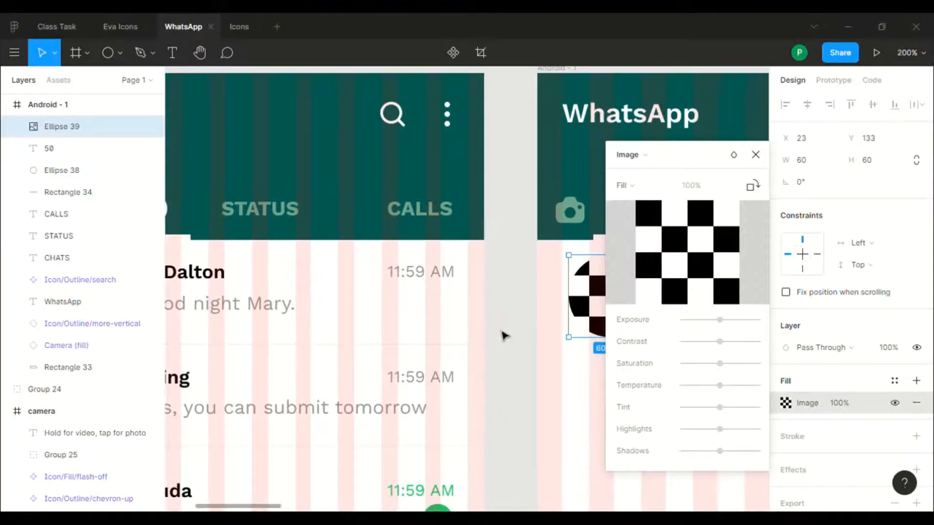
scroll(505, 335, right, 5)
scroll(504, 335, right, 3)
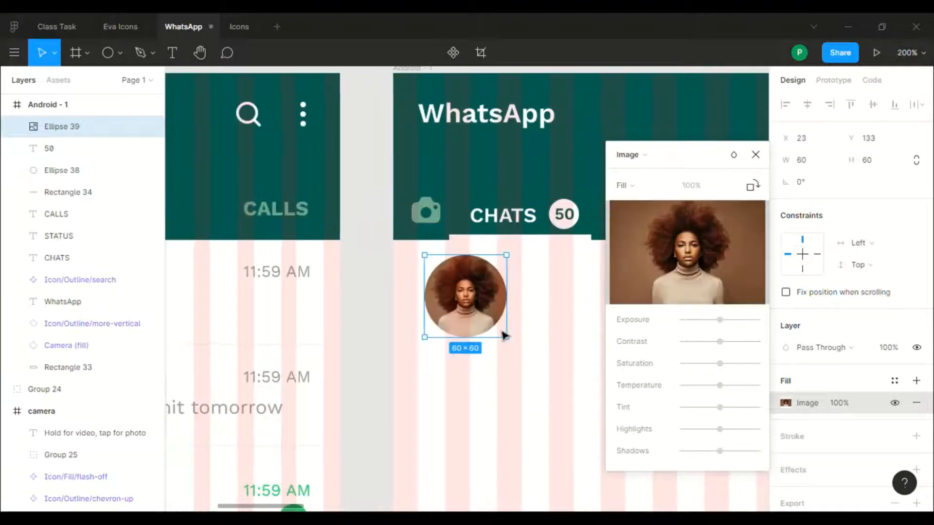
scroll(364, 325, right, 1)
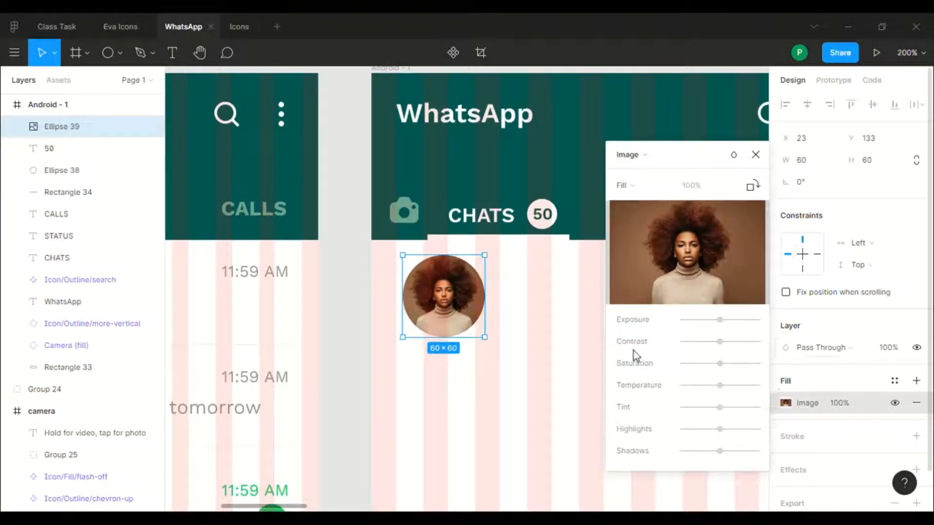
scroll(874, 280, down, 2)
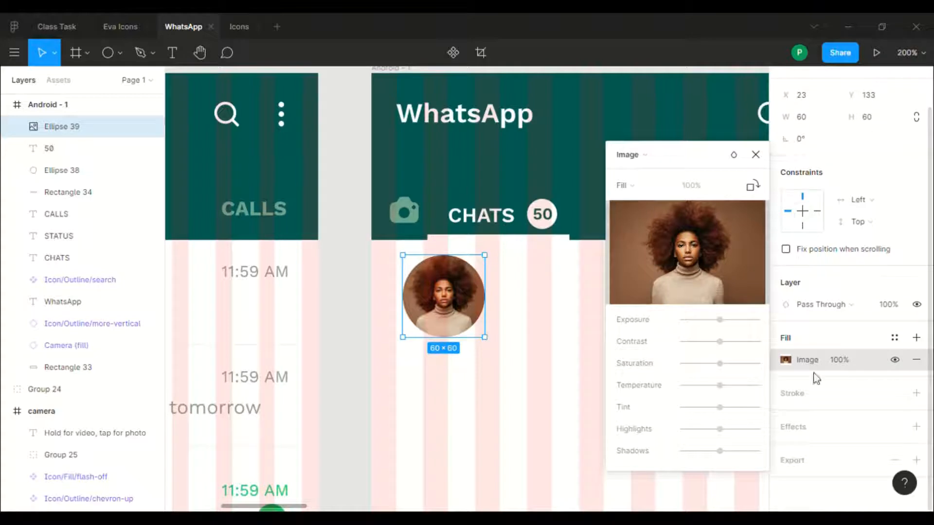
click(373, 327)
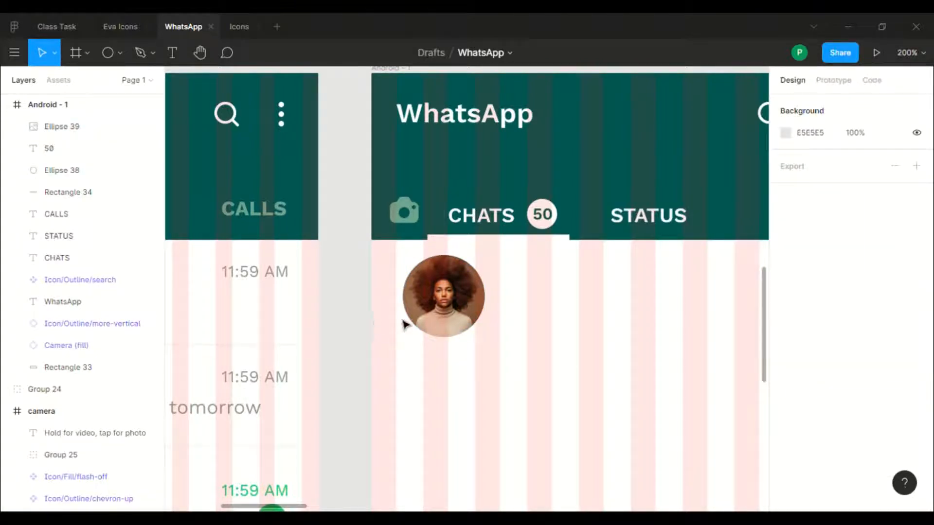
Step: Switch the avatar circle's fill to Solid and back to Image
click(471, 323)
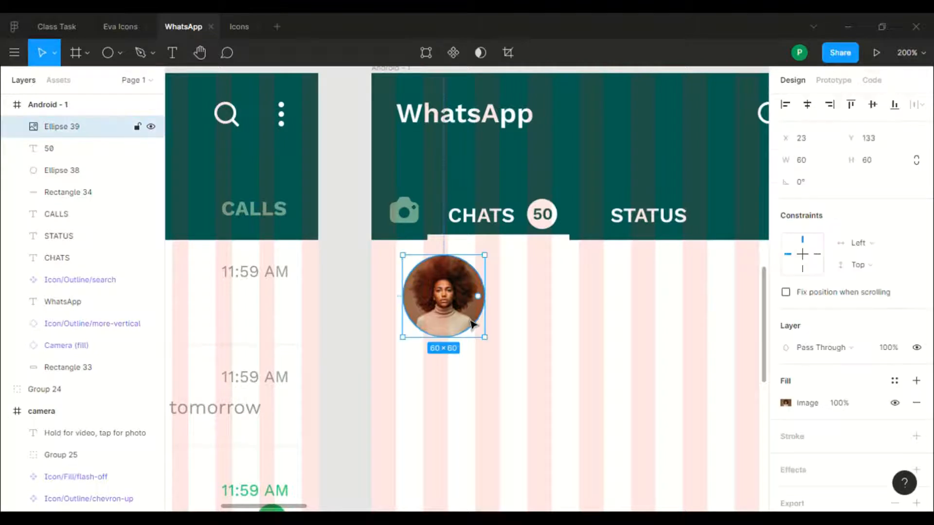
click(796, 407)
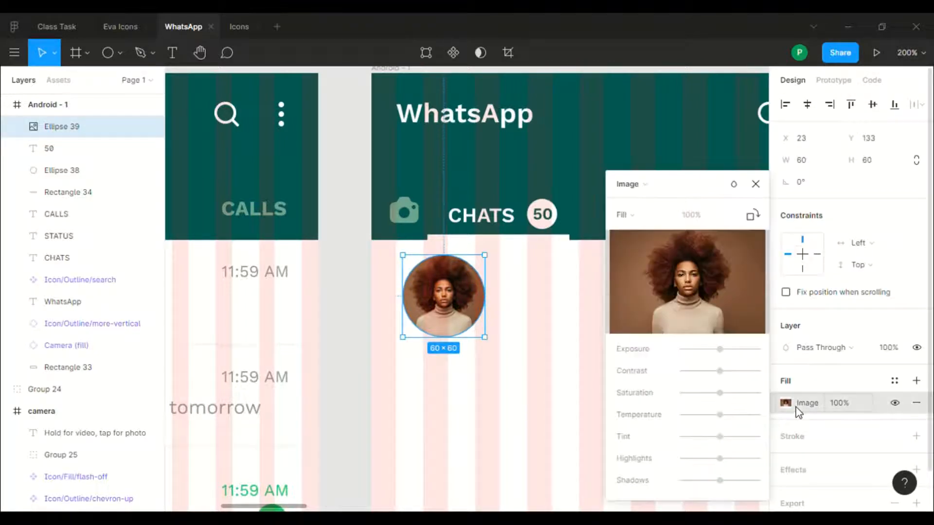
click(654, 218)
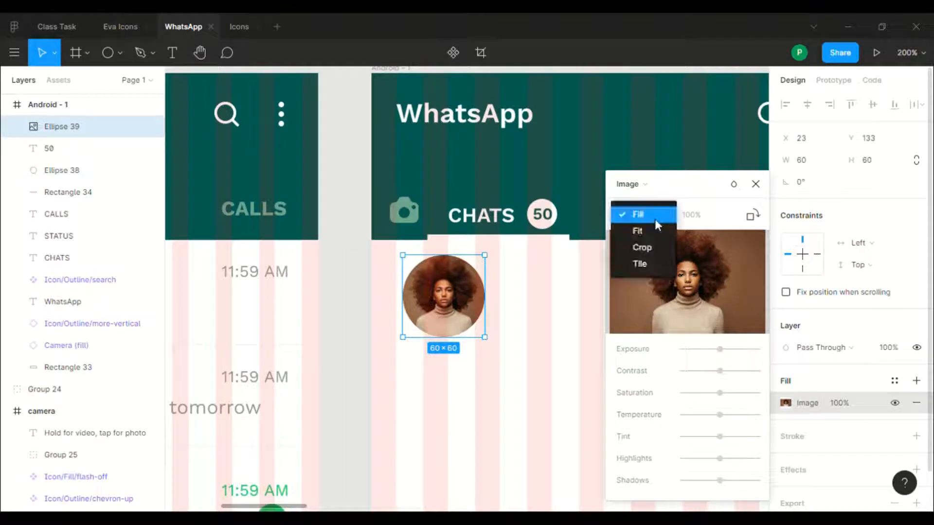
click(641, 183)
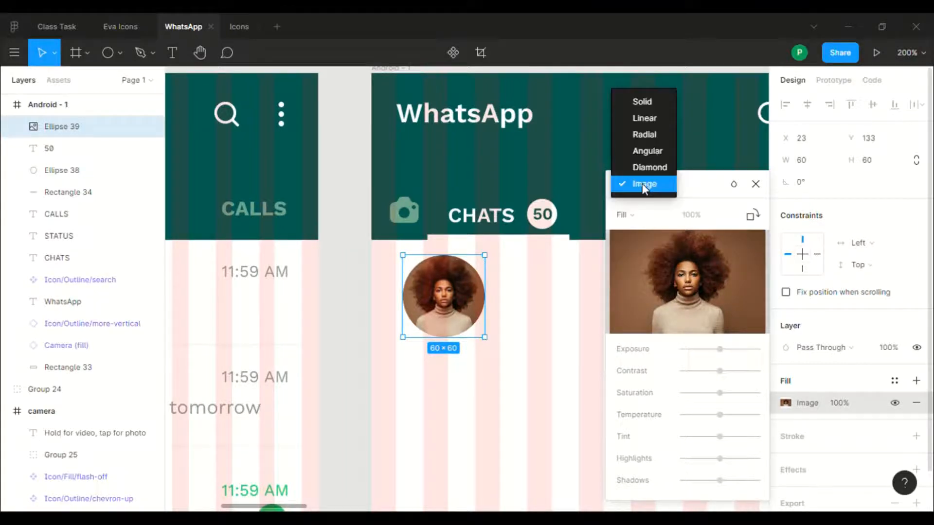
click(646, 100)
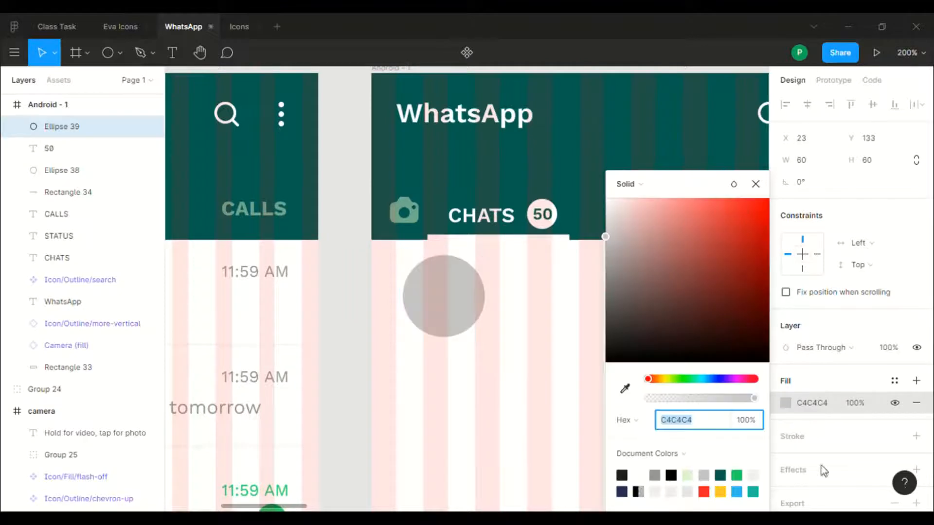
click(637, 183)
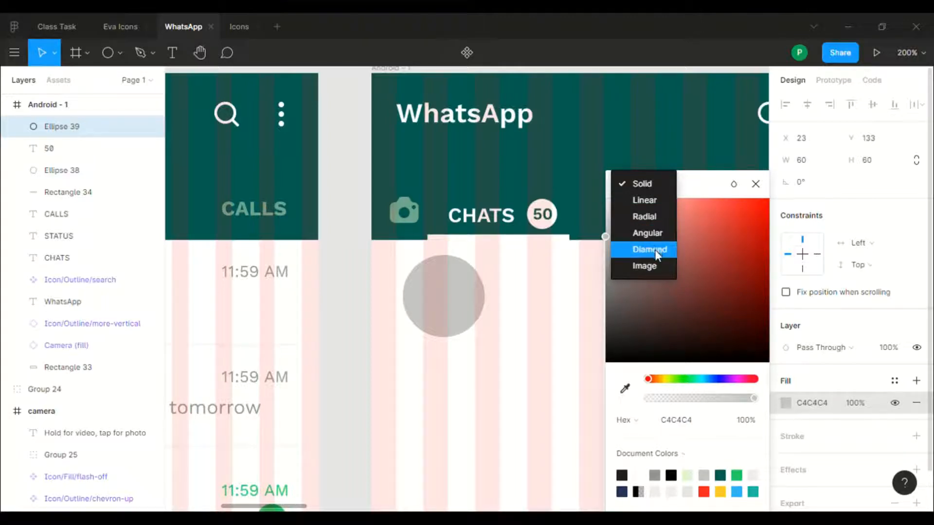
click(655, 267)
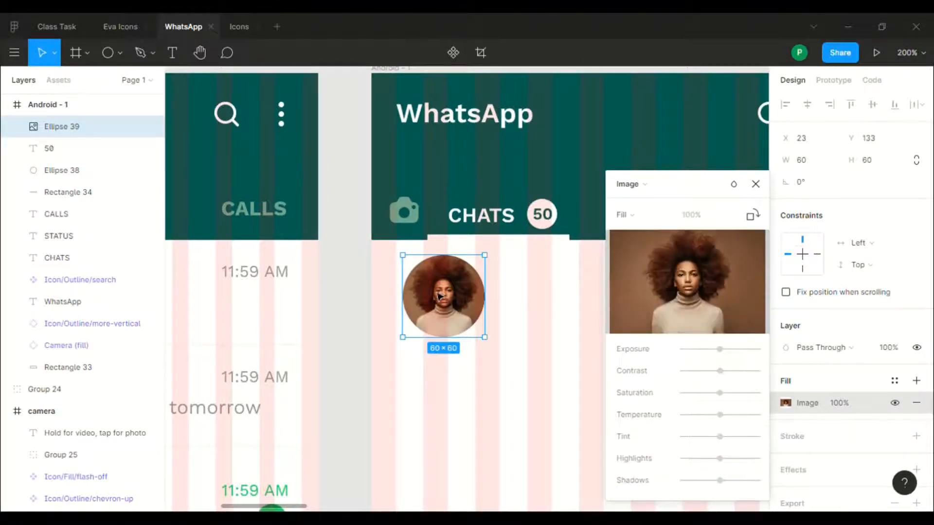
click(340, 274)
click(340, 274)
scroll(340, 274, left, 4)
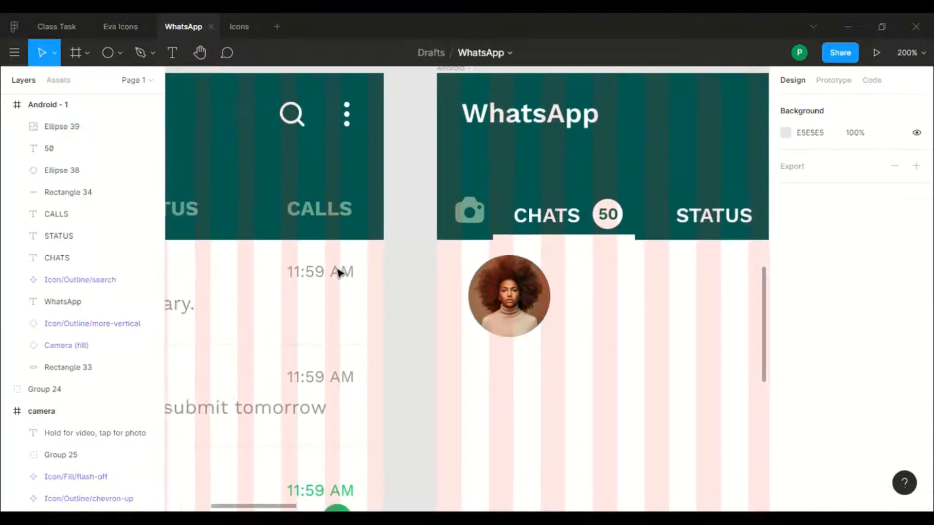
Step: Add the contact's name in a text box about 199 × 22 beside the avatar in the new frame
scroll(340, 273, right, 5)
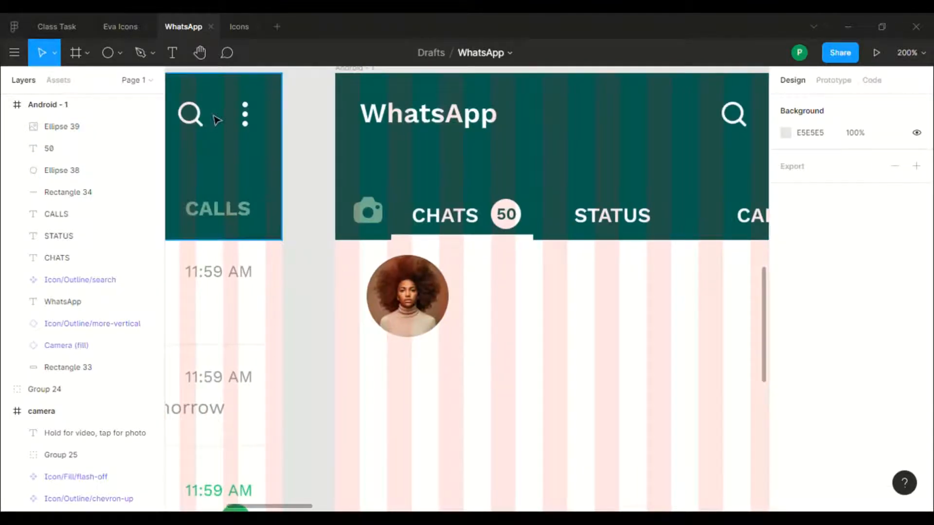
key(t)
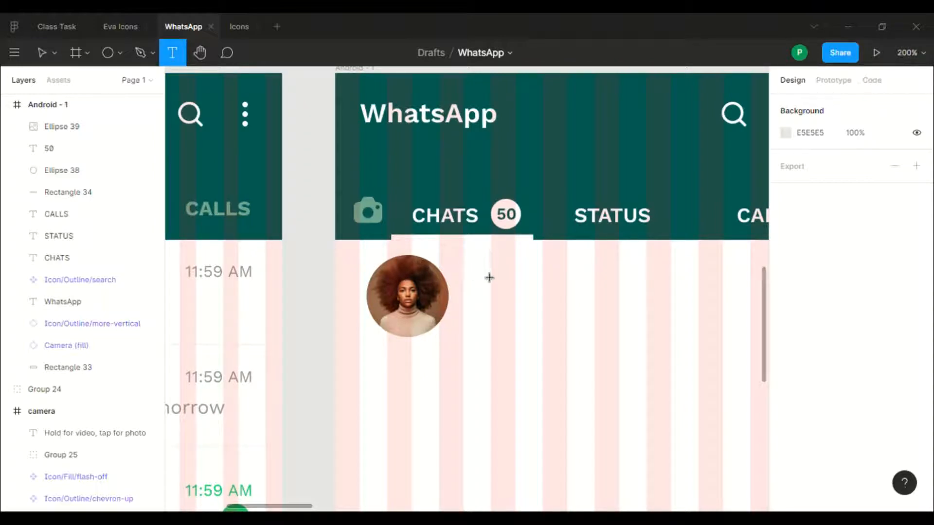
drag(489, 278, 755, 303)
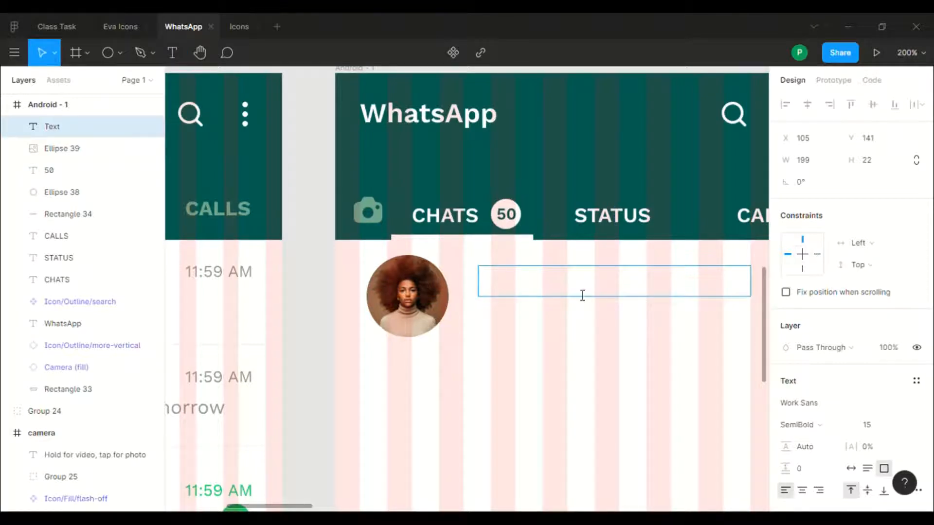
text(Mary )
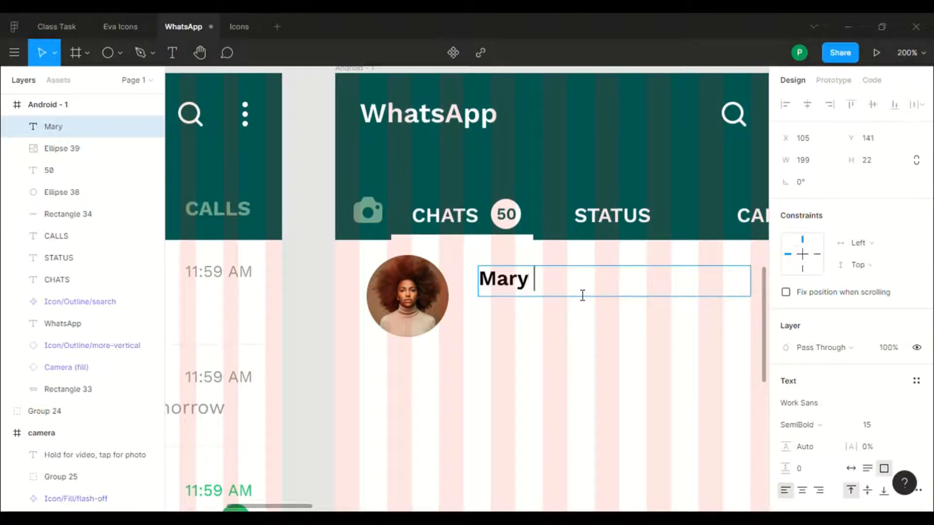
text(Dalty)
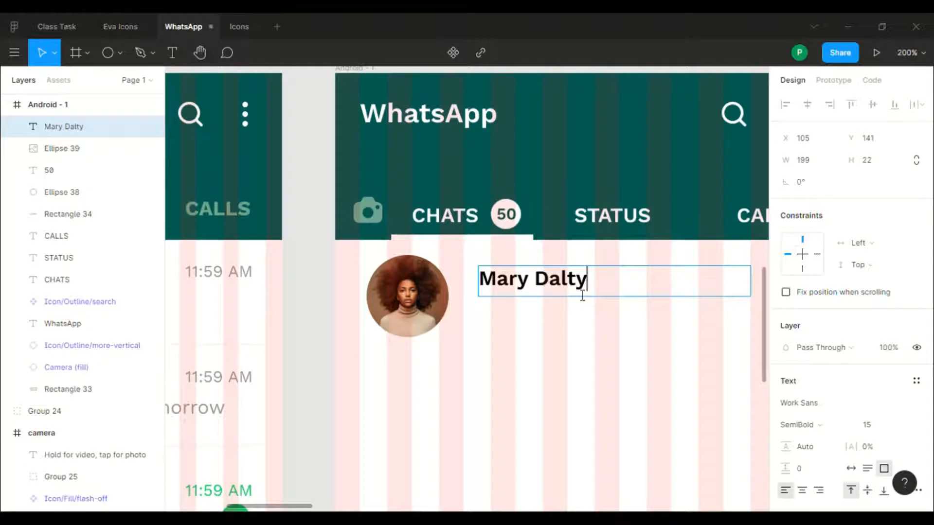
key(BackSpace)
text(on)
key(Escape)
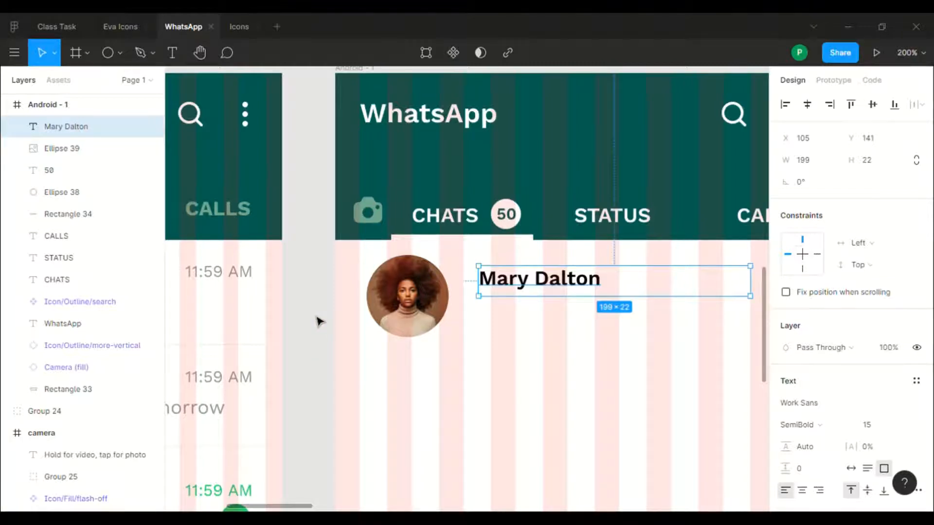
Step: Set the contact name's font size to 20
scroll(319, 321, right, 2)
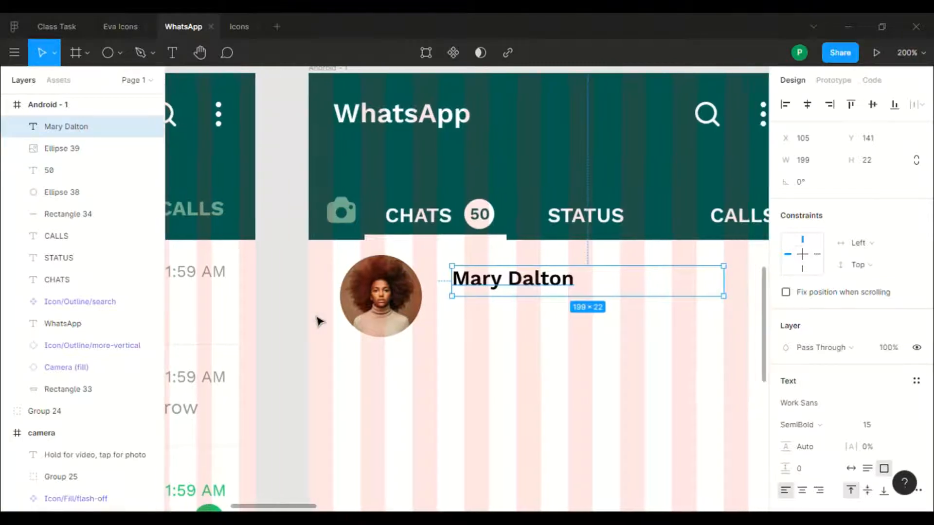
click(869, 431)
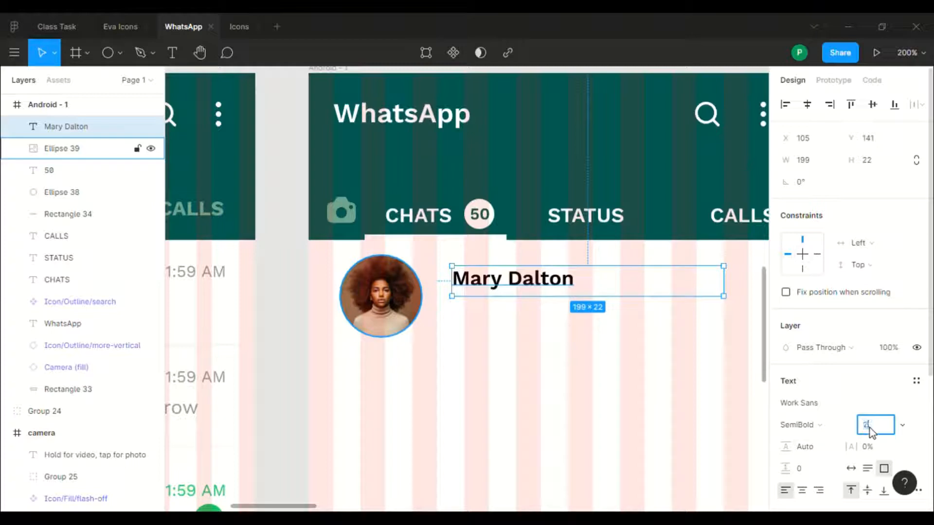
key(Return)
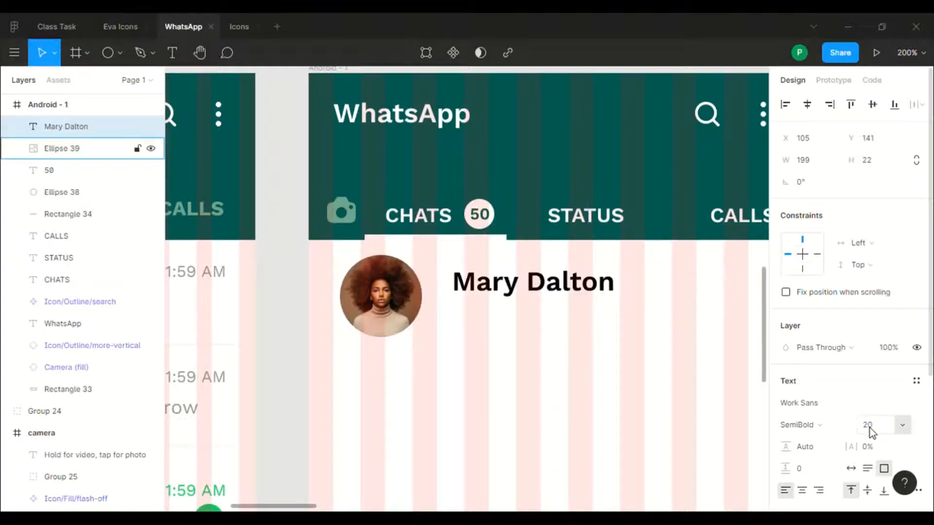
click(290, 266)
scroll(290, 266, right, 2)
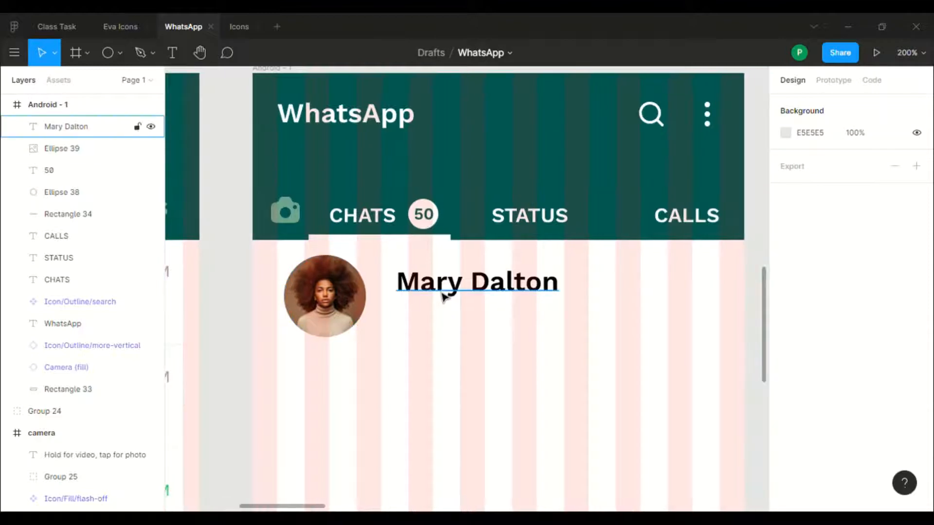
Step: Move the contact name to X 103, with font size 16 and its text box narrowed to a width of 111
drag(443, 294, 443, 295)
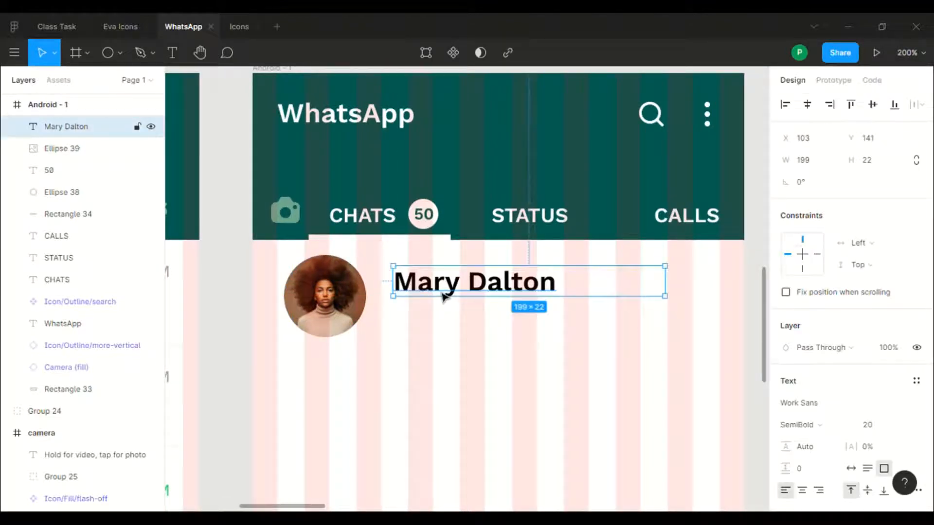
click(879, 431)
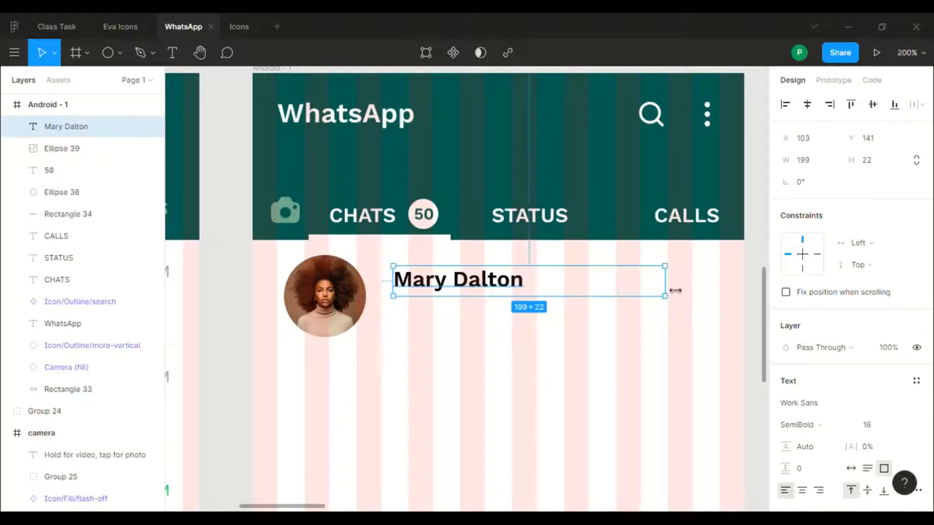
drag(677, 291, 555, 290)
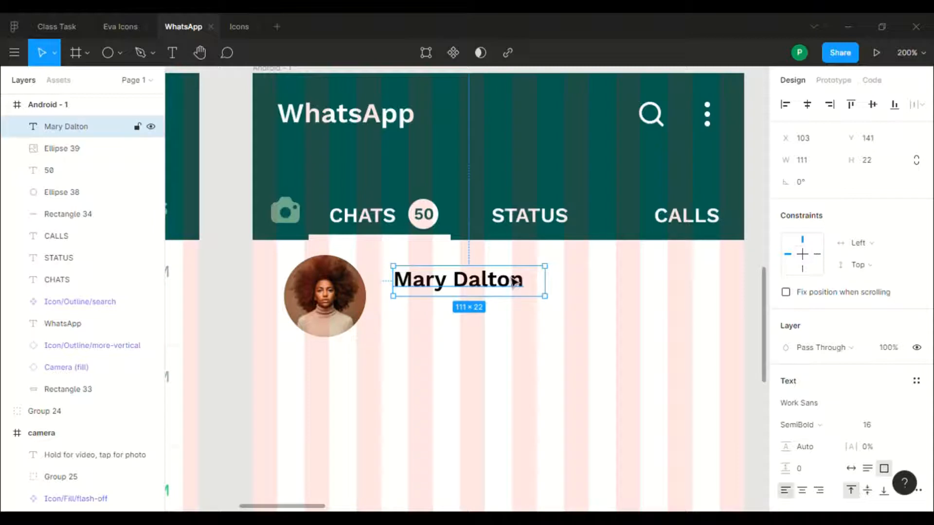
Step: Duplicate the contact name text and place the copy directly below it at Y 162
key(ctrl+d)
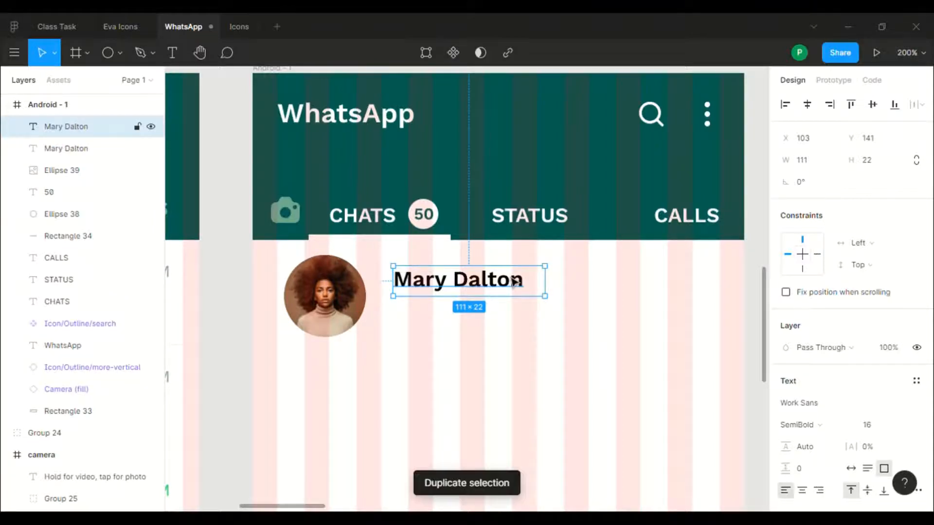
drag(514, 282, 514, 285)
key(shift+Down)
key(shift+Down)
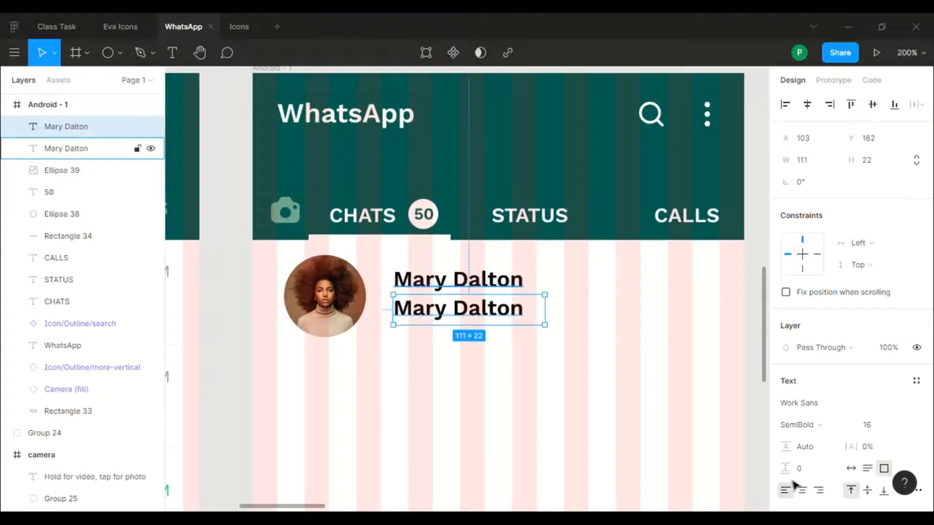
Step: Set the duplicated text line to Regular weight and font size 14
click(848, 431)
click(851, 394)
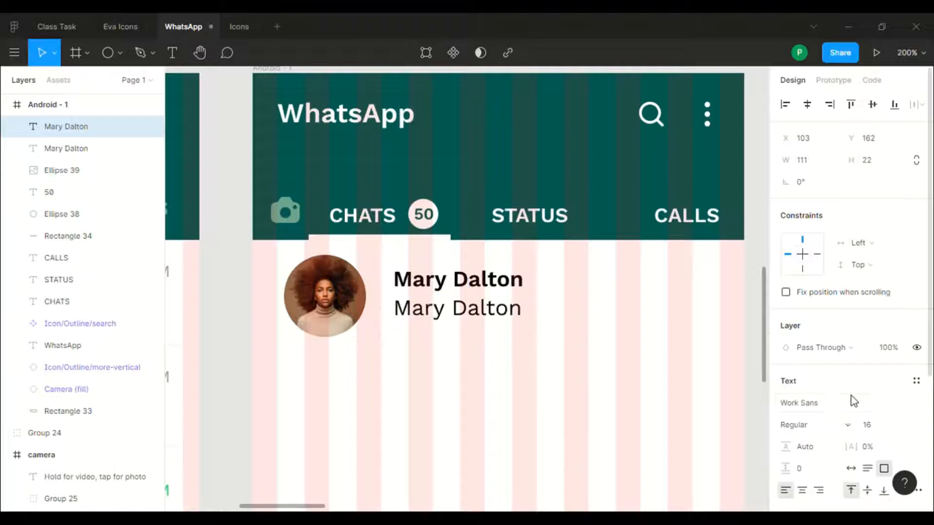
click(869, 428)
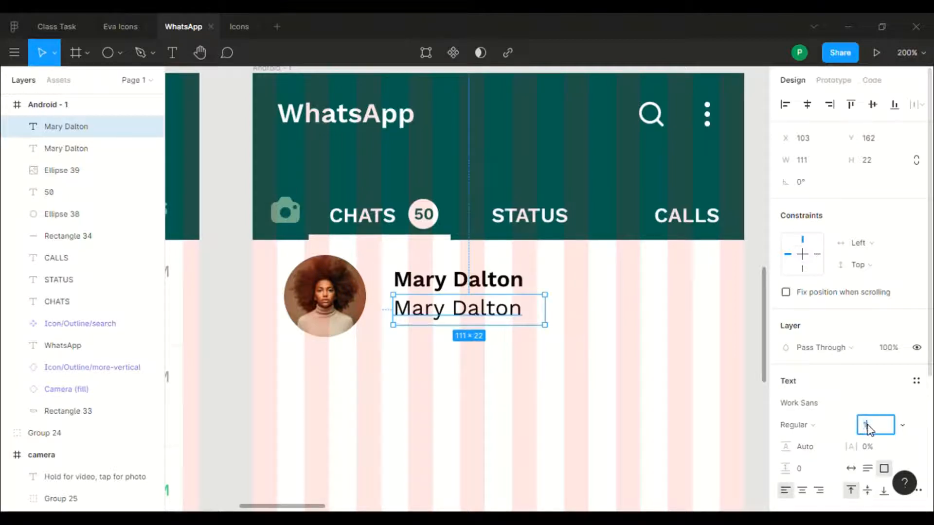
text(14)
key(Return)
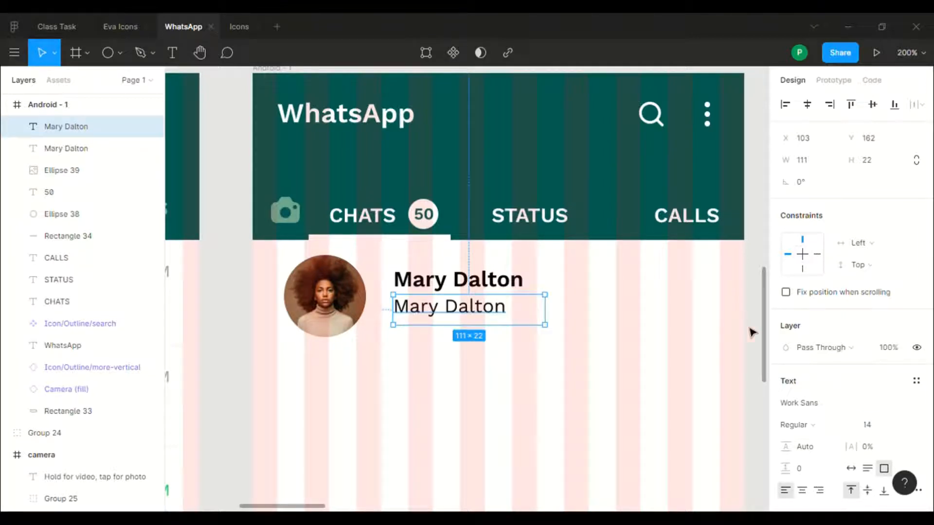
Step: Color the second text line grey 979797 using the document colors
scroll(754, 333, right, 1)
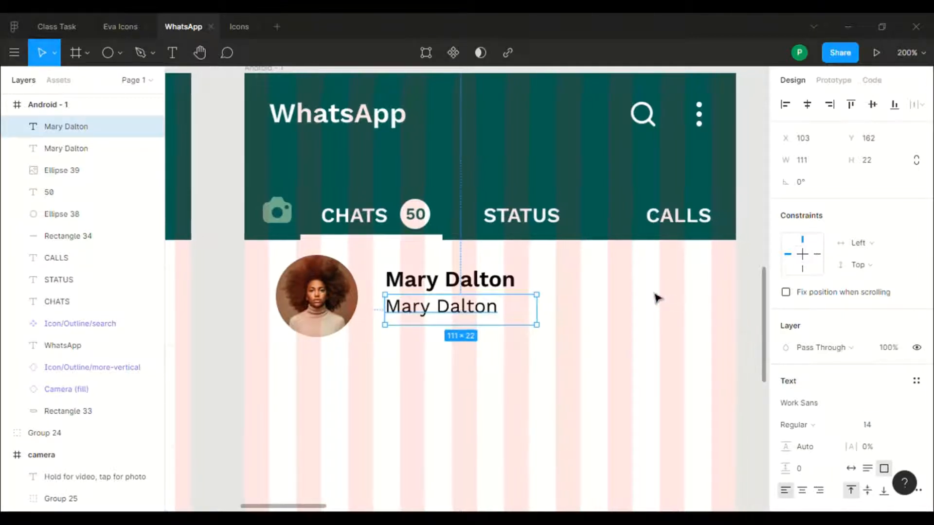
scroll(851, 372, down, 4)
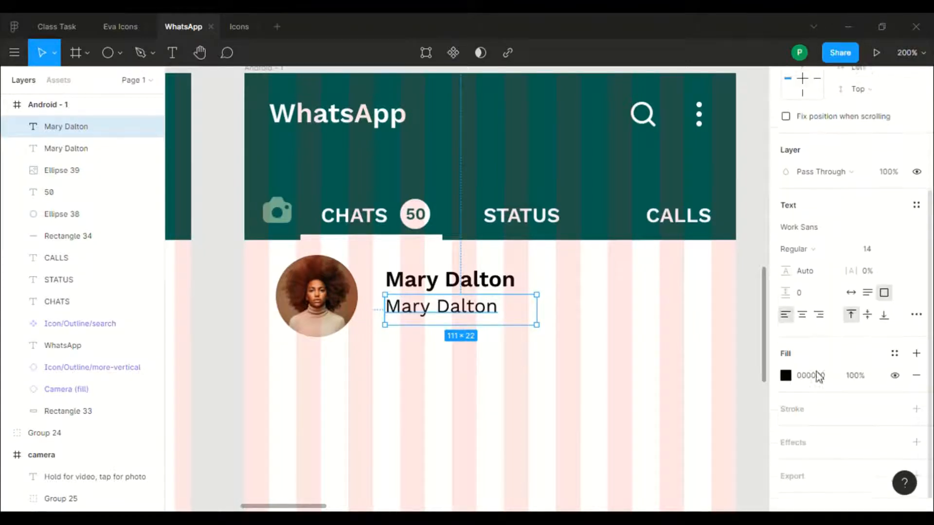
click(787, 362)
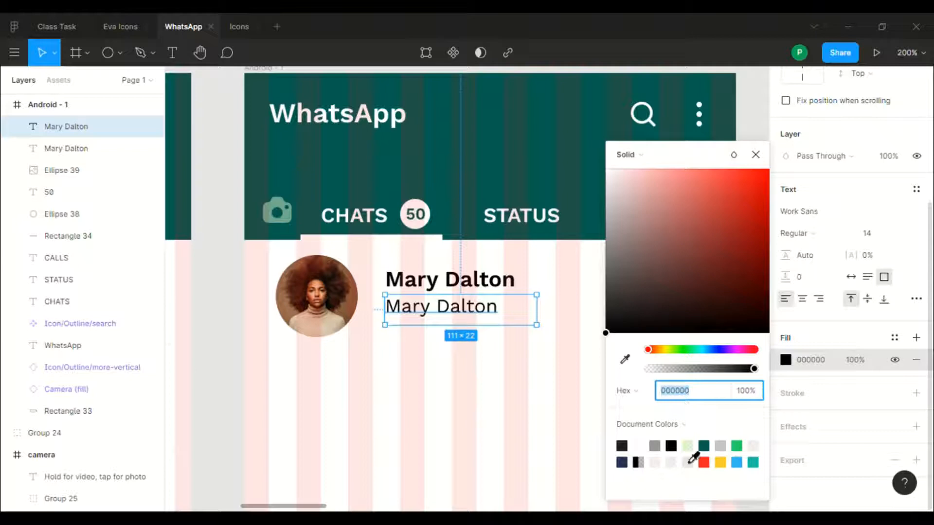
click(655, 446)
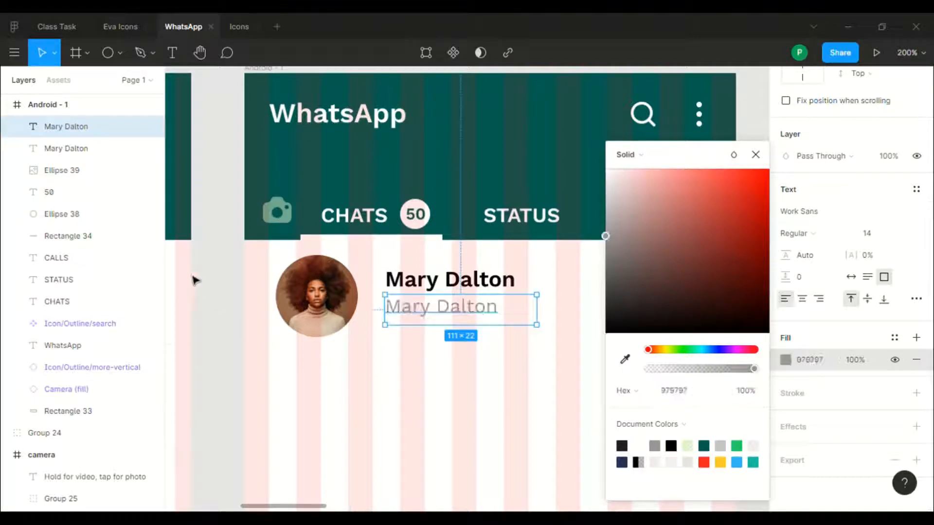
click(224, 280)
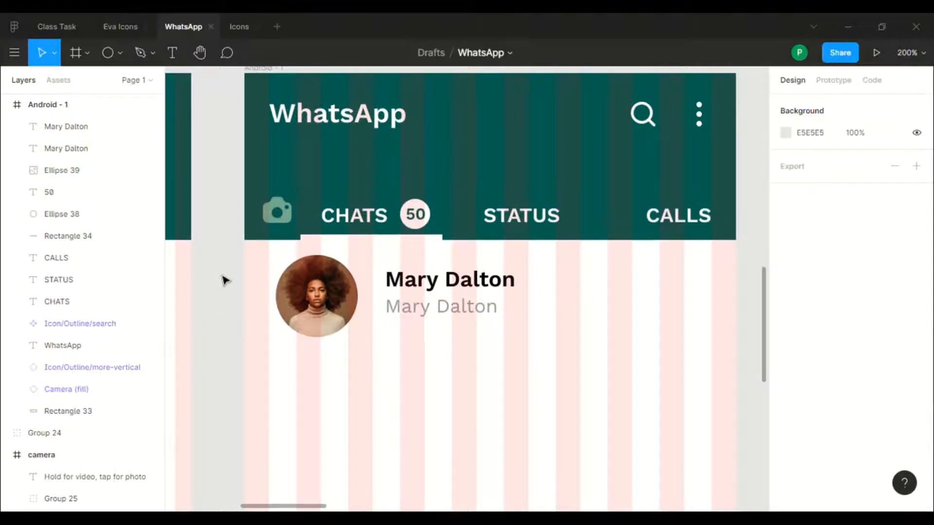
Step: Copy the single check mark from the first chat row of the finished design
scroll(224, 280, right, 1)
scroll(219, 297, left, 5)
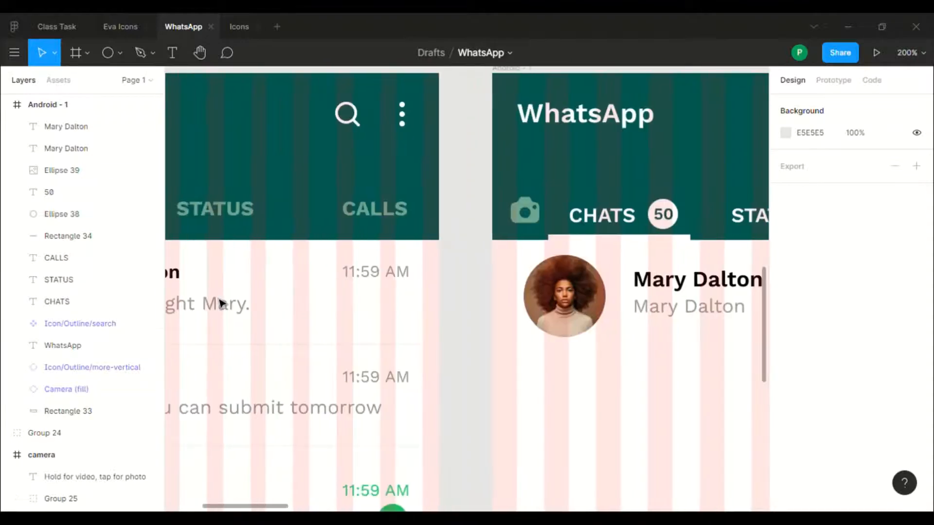
scroll(219, 302, left, 4)
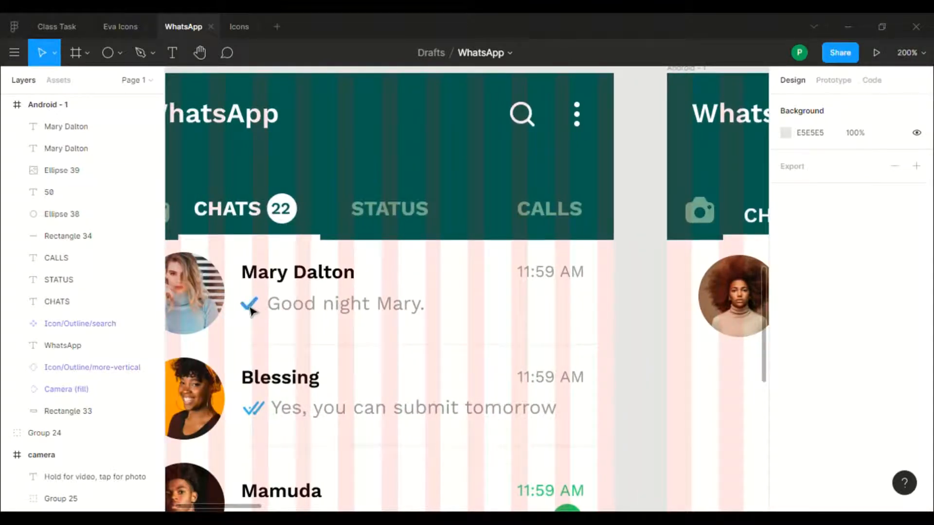
click(250, 306)
click(635, 299)
scroll(634, 300, right, 5)
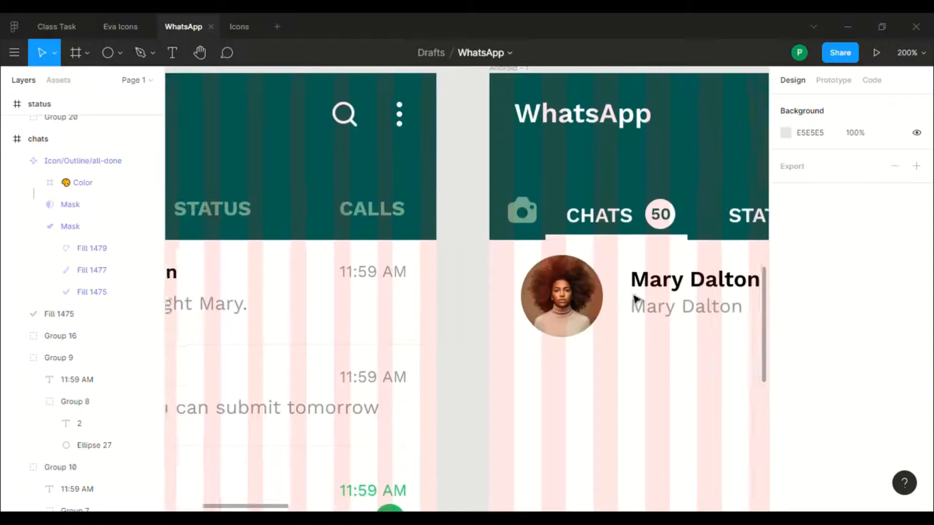
Step: Nudge the grey second text line to the right to make room for a check mark in front of it
click(650, 315)
key(Right)
key(Right)
key(Right)
key(Right)
key(Right)
key(Right)
key(Right)
key(Right)
key(Right)
key(Right)
key(Right)
key(Right)
key(Right)
key(Left)
key(Left)
key(Left)
key(Left)
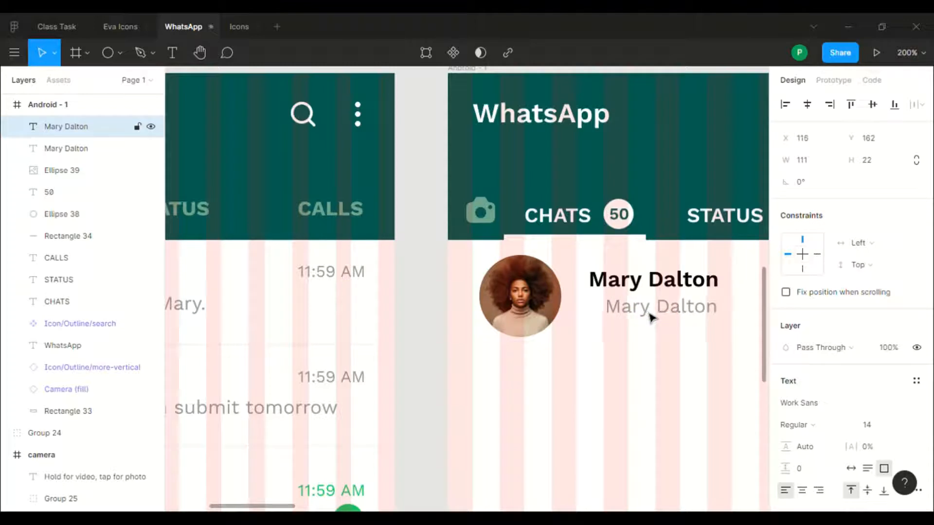
click(563, 358)
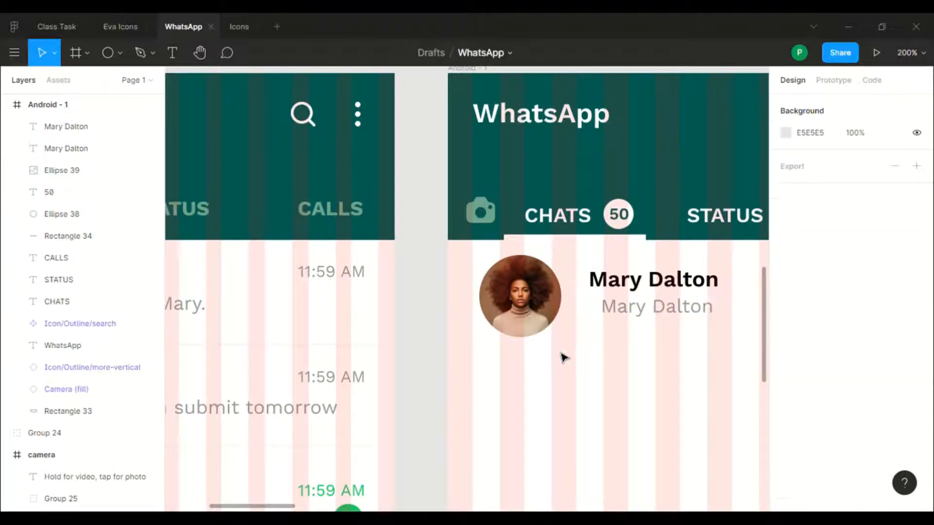
Step: Paste the check mark in front of the grey text at X 104, Y 166, and shift the text to X 118
key(ctrl+v)
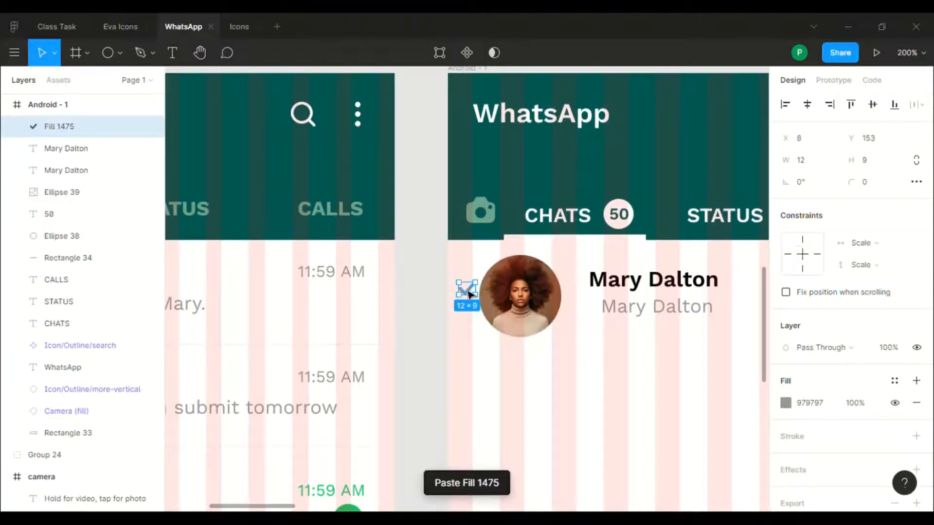
drag(469, 295, 597, 311)
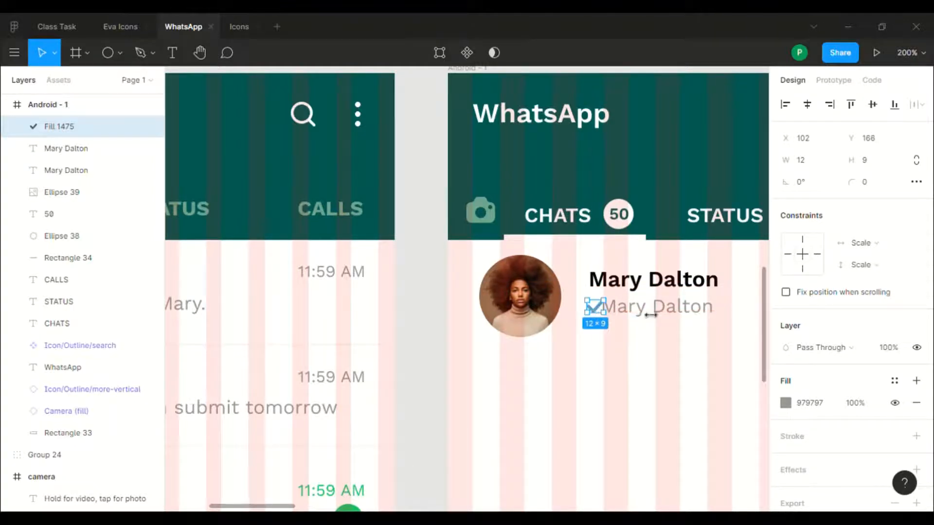
click(647, 312)
key(shift+Right)
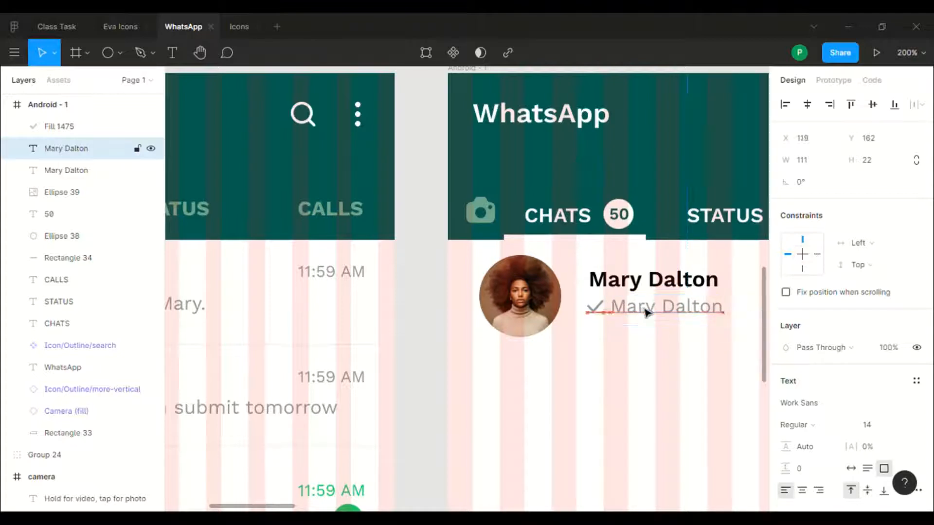
key(Left)
key(Left)
drag(594, 309, 597, 313)
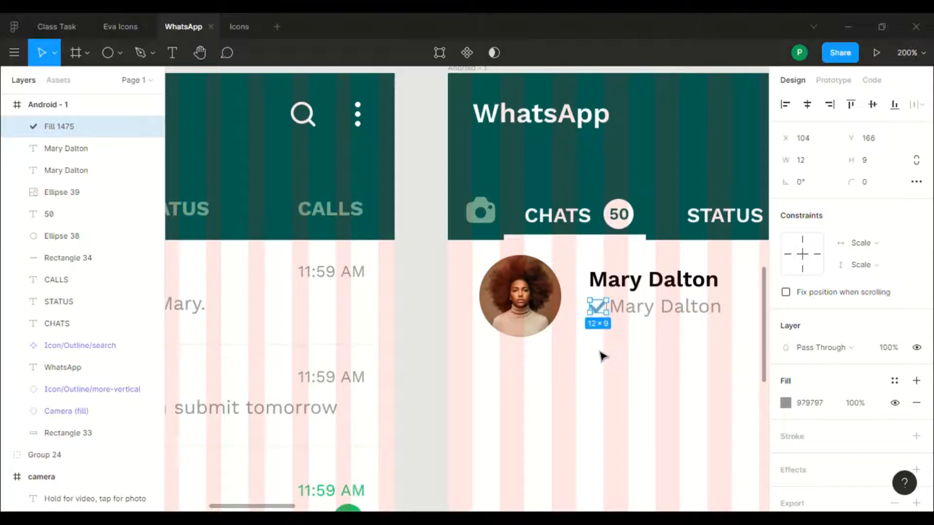
Step: Replace the grey second text line beside the check mark with the message preview "Hello."
scroll(602, 355, right, 2)
scroll(602, 355, right, 1)
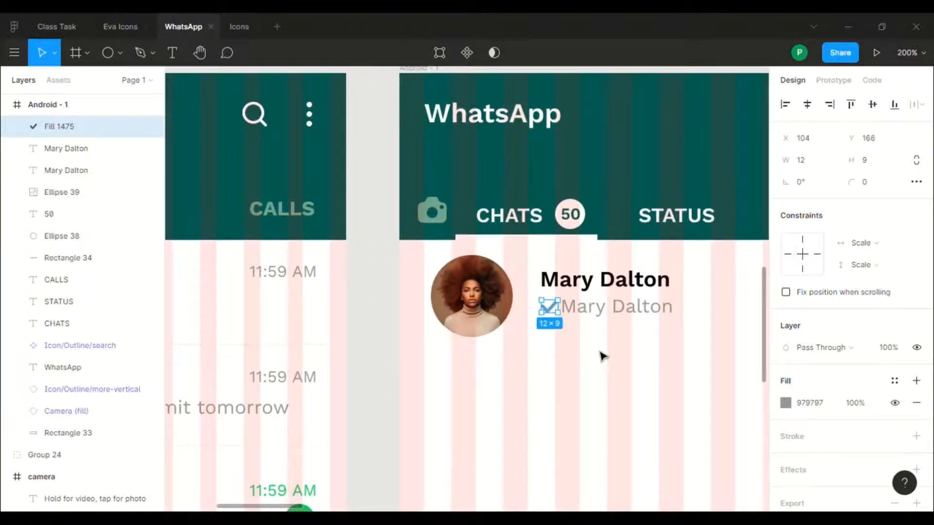
scroll(603, 355, right, 1)
click(585, 320)
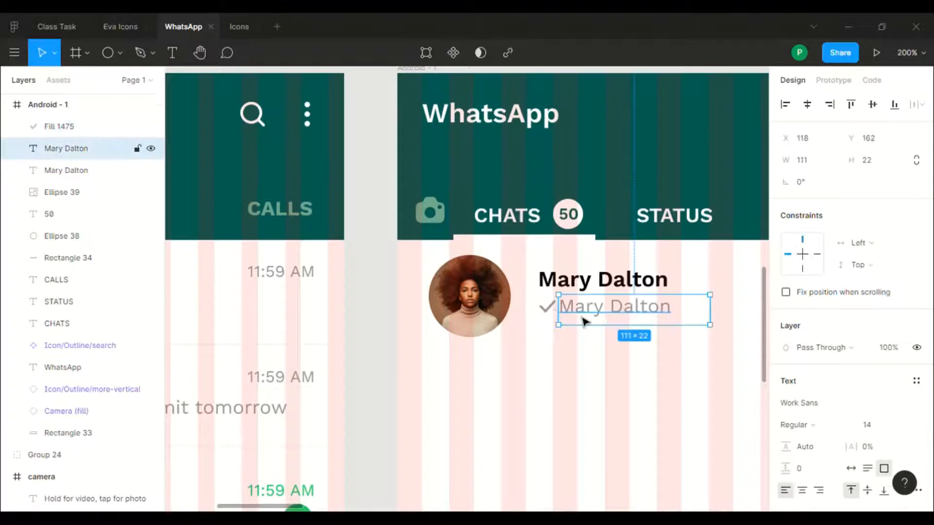
double_click(579, 319)
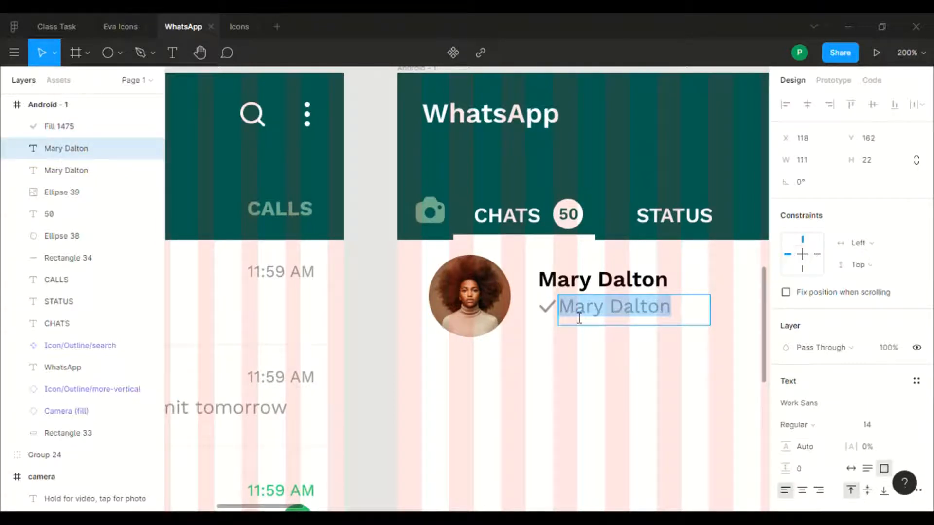
text(H)
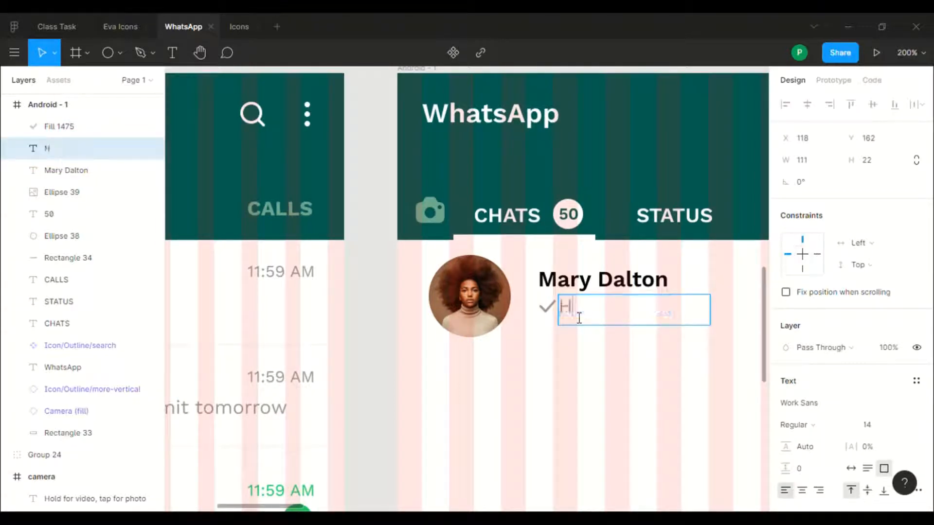
text(ello,)
key(Escape)
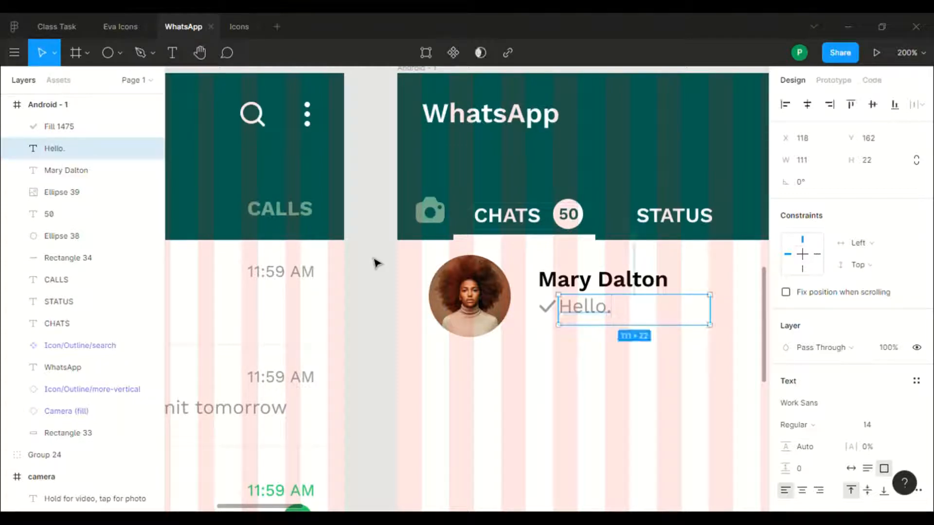
Step: Add a text box about 58 × 15 at the far end of the chat row, aligned under CALLS, reading "9:10 AM"
scroll(374, 263, right, 4)
scroll(375, 262, right, 4)
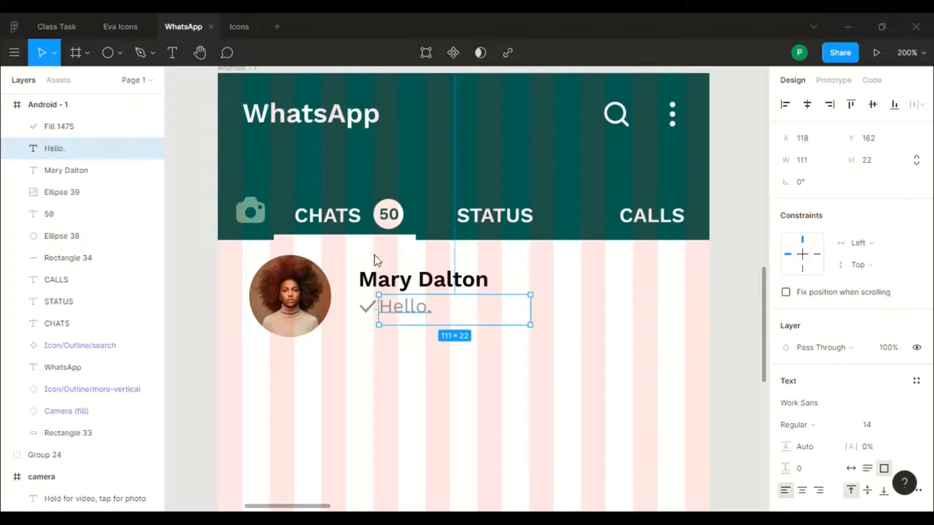
click(714, 313)
key(t)
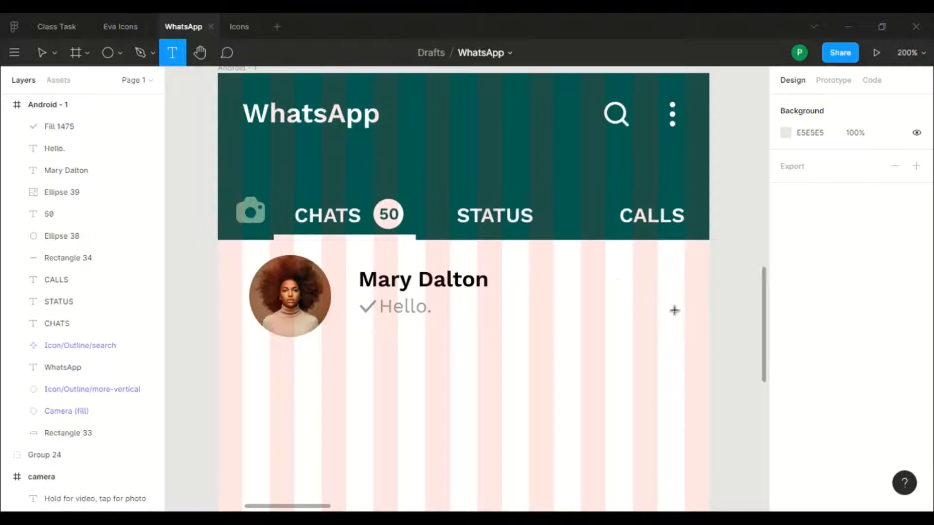
drag(605, 273, 690, 302)
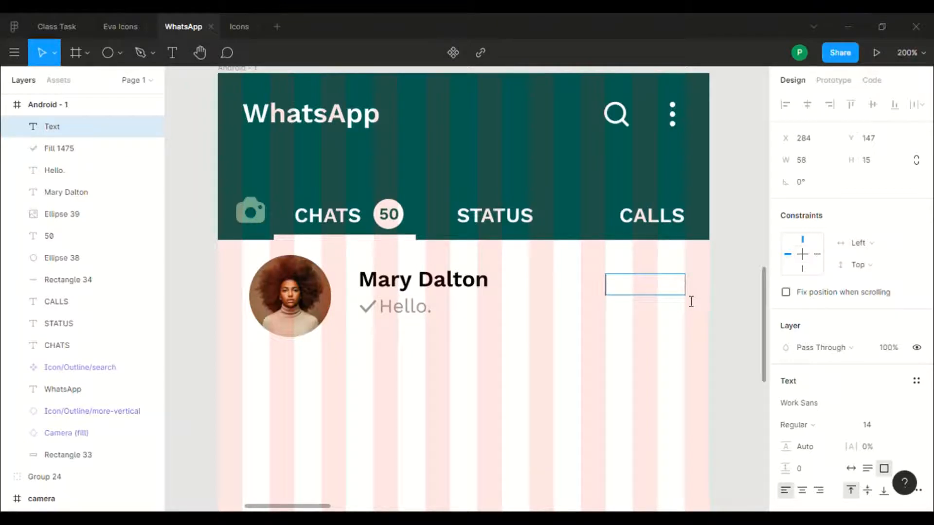
text(9:10)
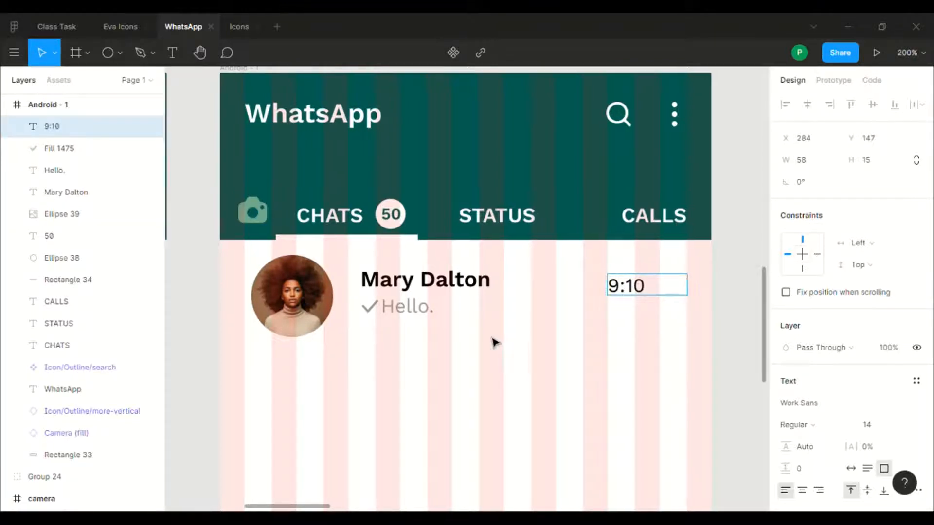
scroll(495, 344, left, 5)
scroll(493, 343, right, 4)
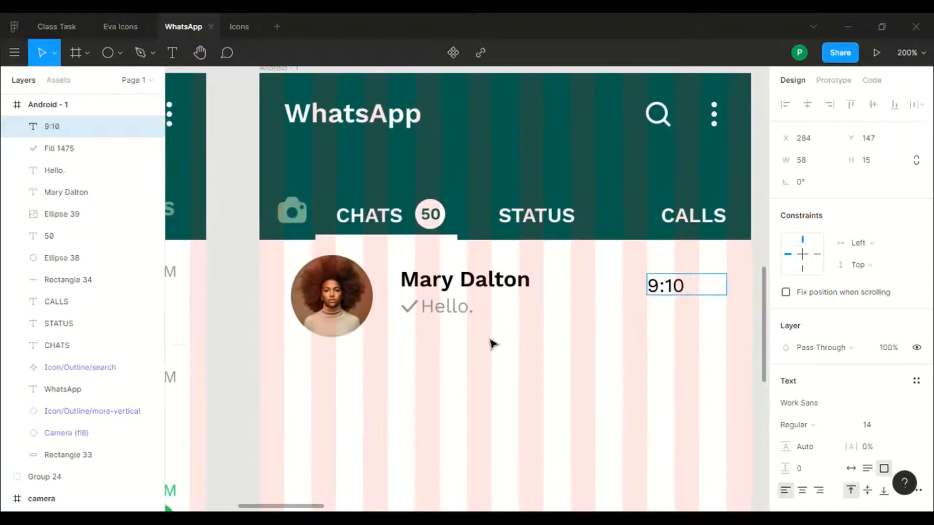
text(AM)
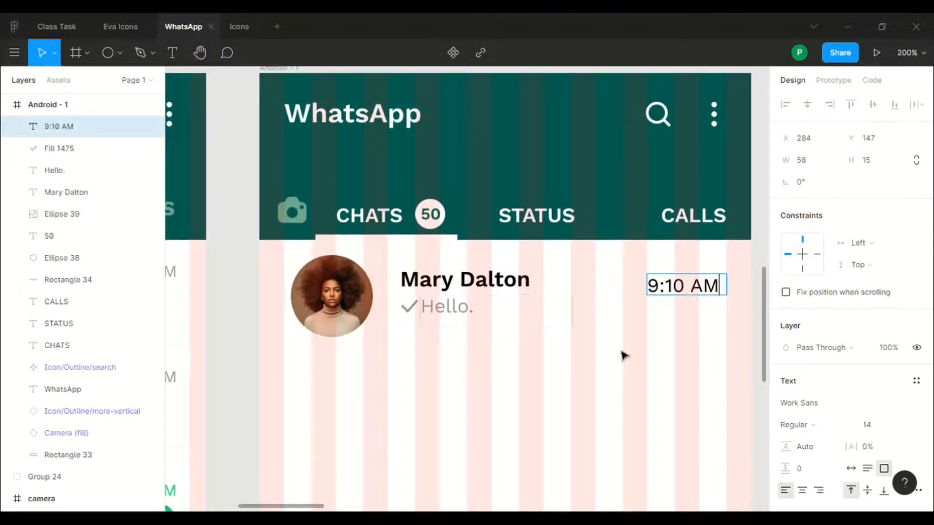
key(Escape)
Step: Color the 9:10 AM time text grey 979797 using the document colors
scroll(835, 402, down, 4)
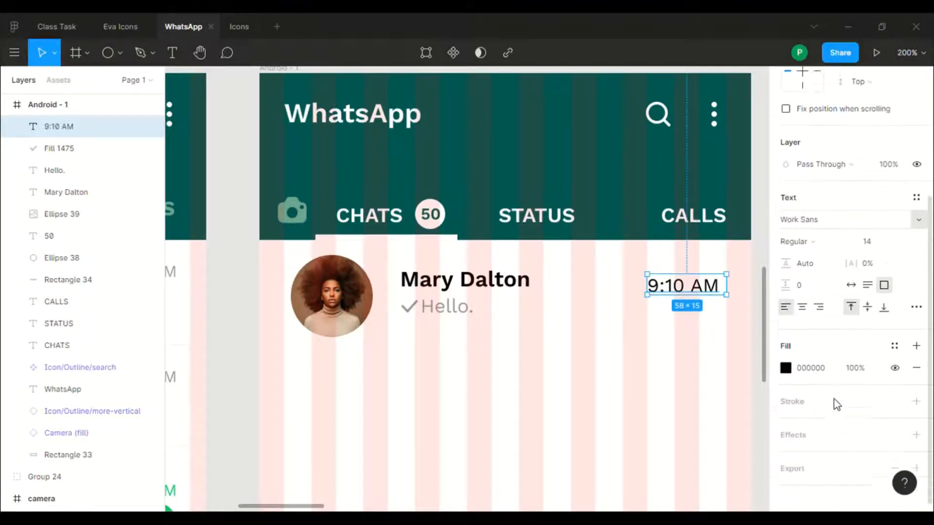
click(786, 360)
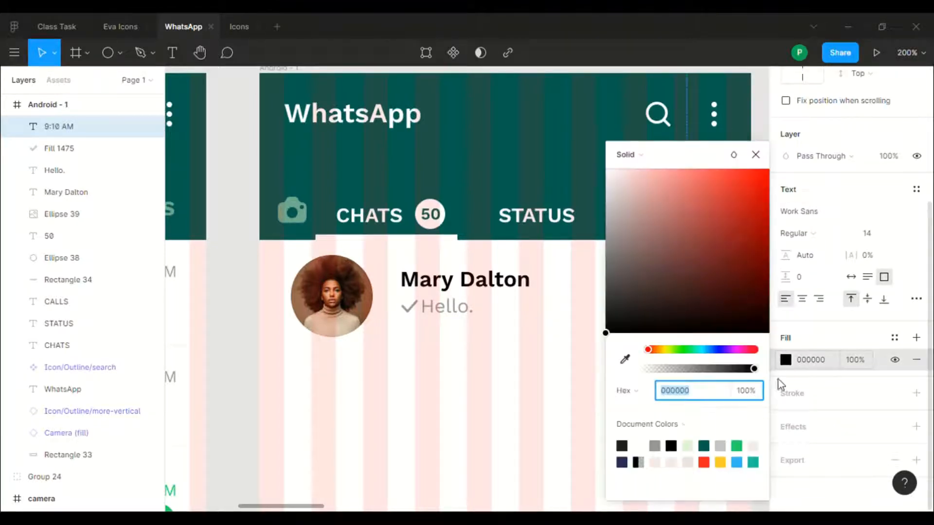
click(655, 447)
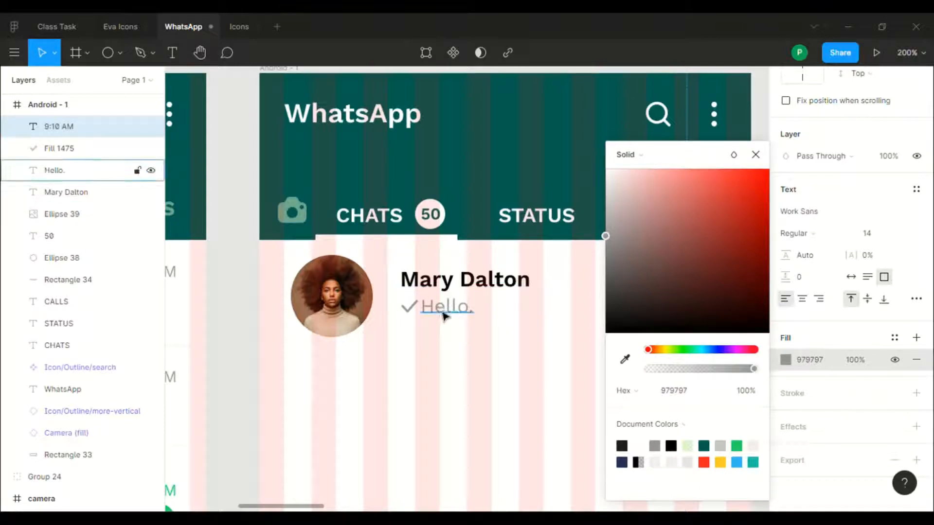
click(273, 312)
scroll(273, 312, right, 1)
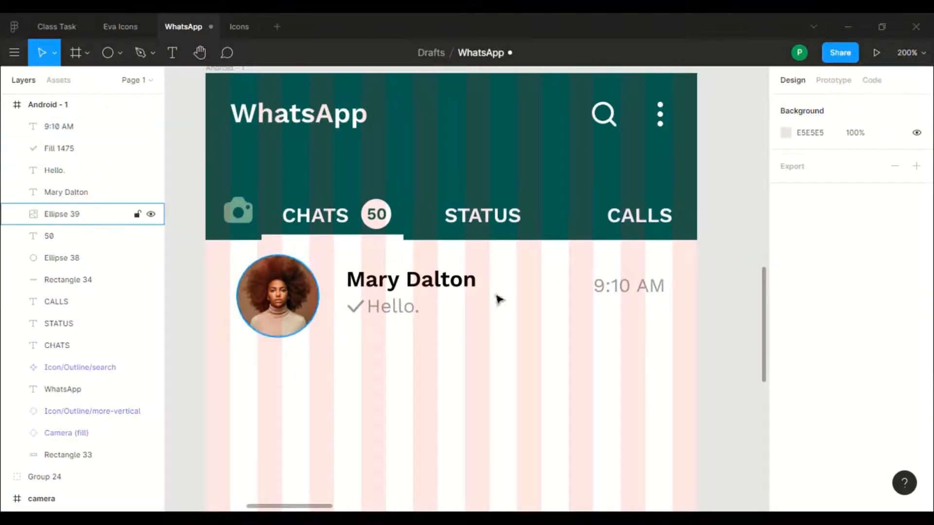
Step: Move the 9:10 AM text up to Y 141, level with the top of the contact name
click(630, 300)
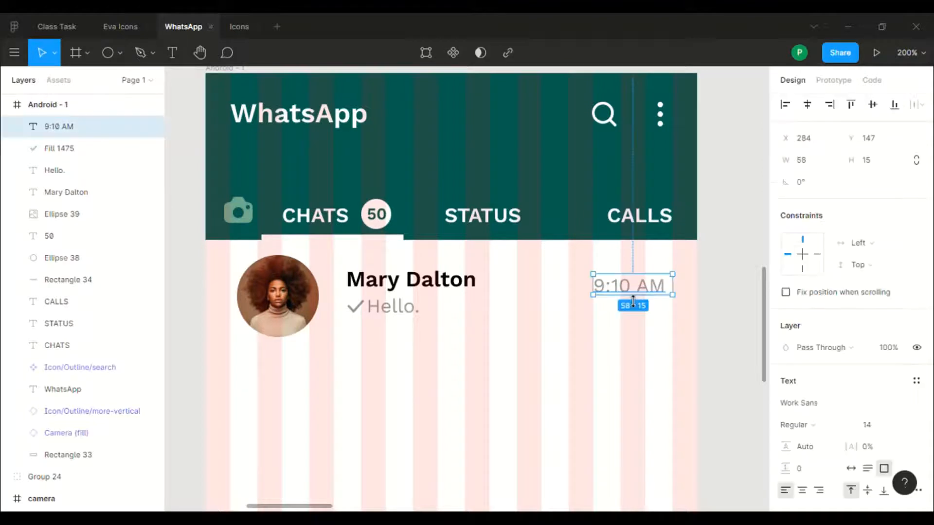
drag(631, 288, 630, 283)
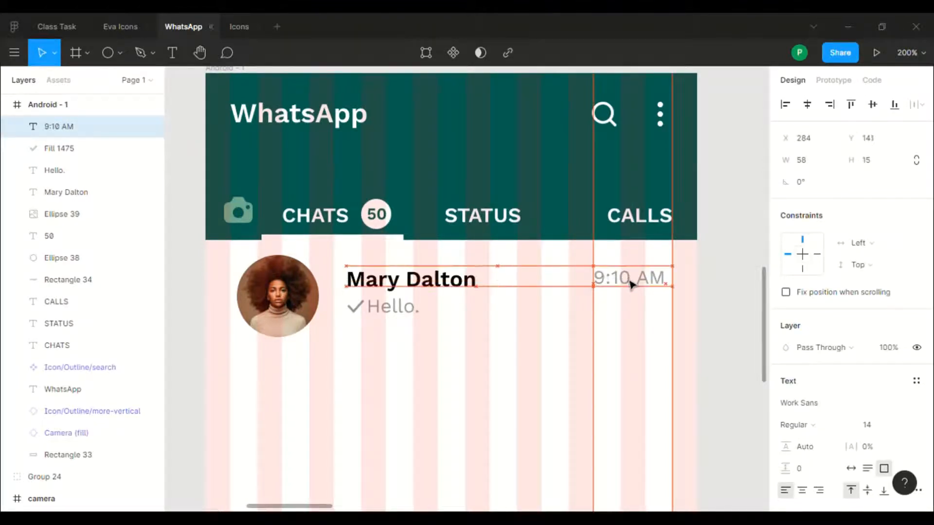
shift+click(467, 290)
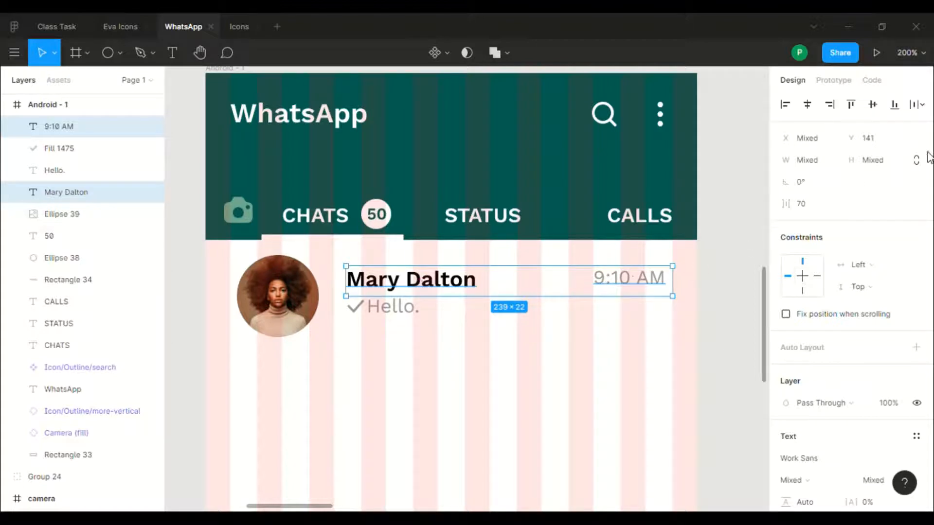
click(723, 292)
Step: Draw a divider rectangle about 248 × 3 below the new chat row and set its height to 1
scroll(724, 291, down, 1)
scroll(723, 291, left, 5)
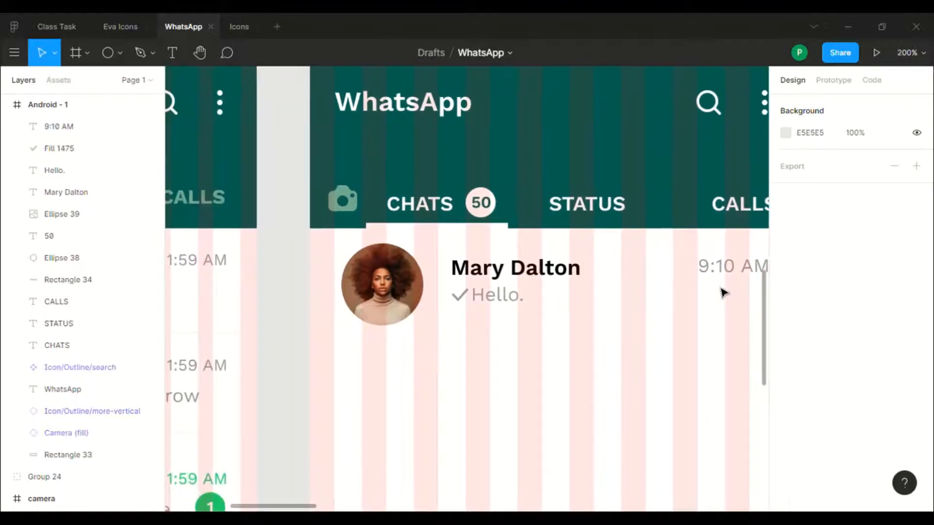
scroll(723, 292, left, 3)
scroll(723, 292, right, 1)
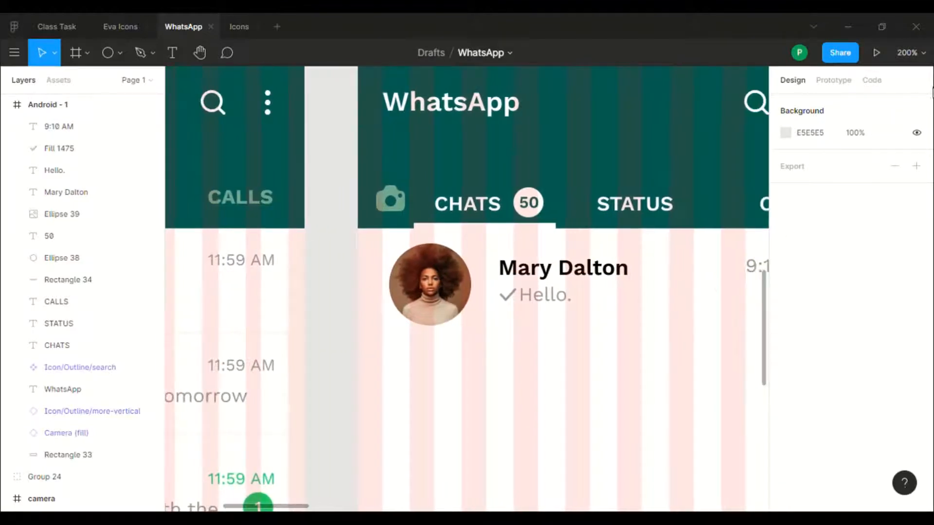
click(909, 51)
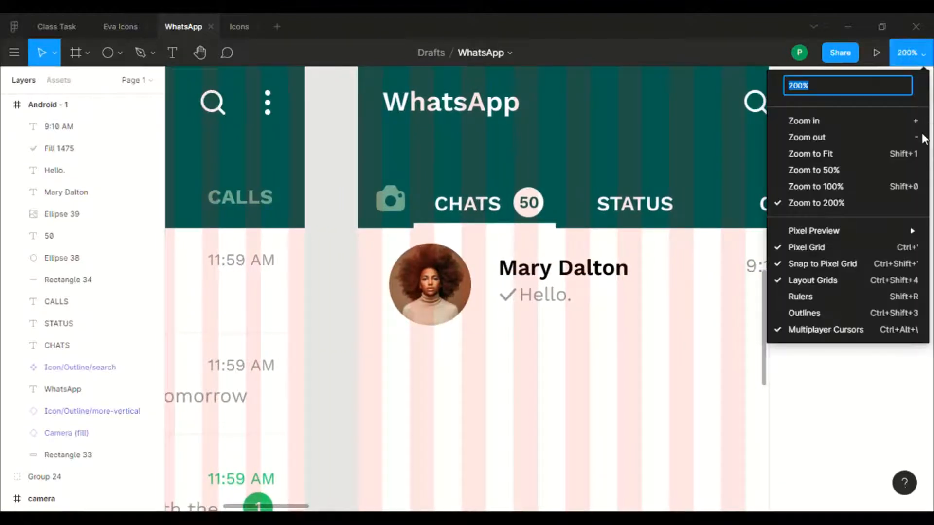
click(911, 187)
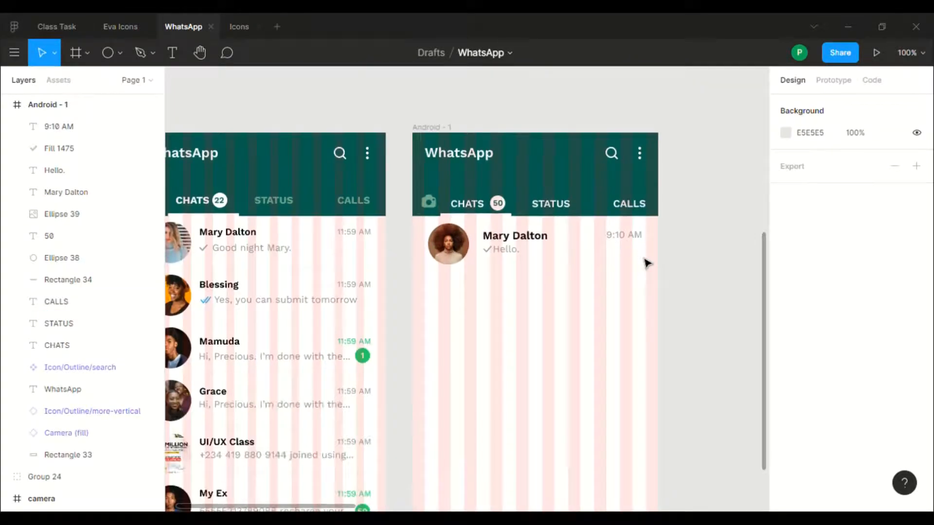
scroll(647, 263, left, 2)
scroll(647, 264, down, 1)
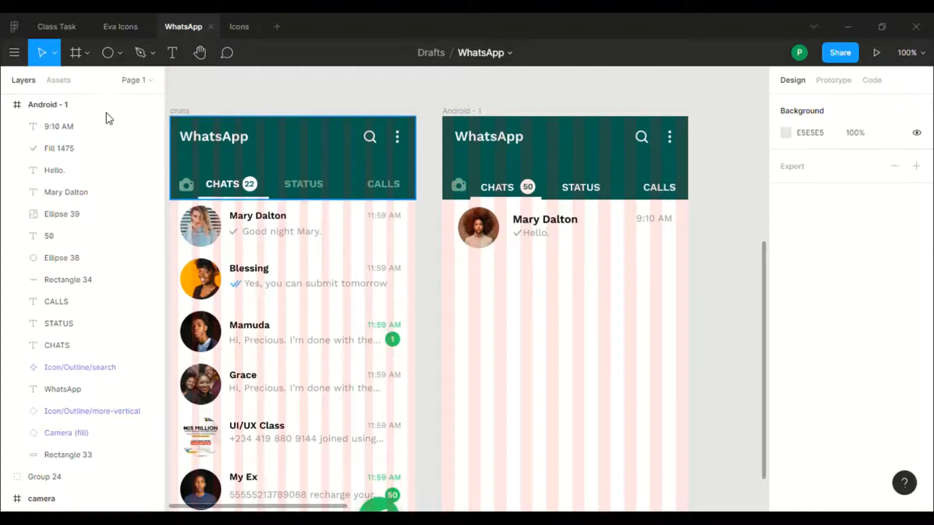
click(119, 54)
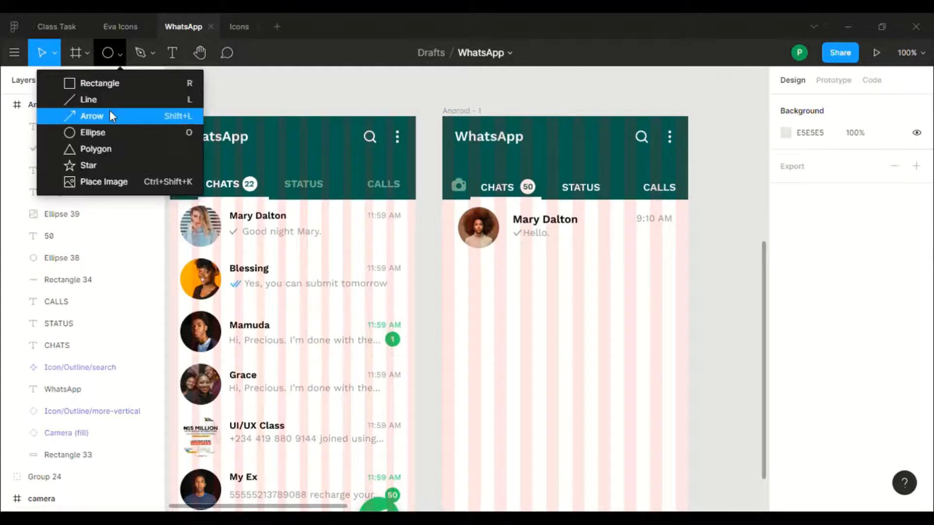
click(107, 85)
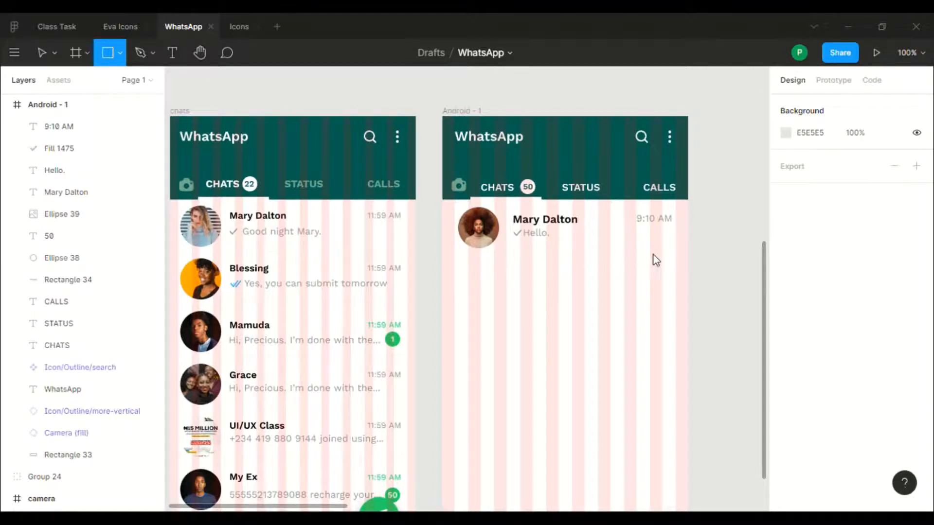
mouse_move(669, 255)
mouse_down()
mouse_move(506, 254)
mouse_move(678, 258)
mouse_up()
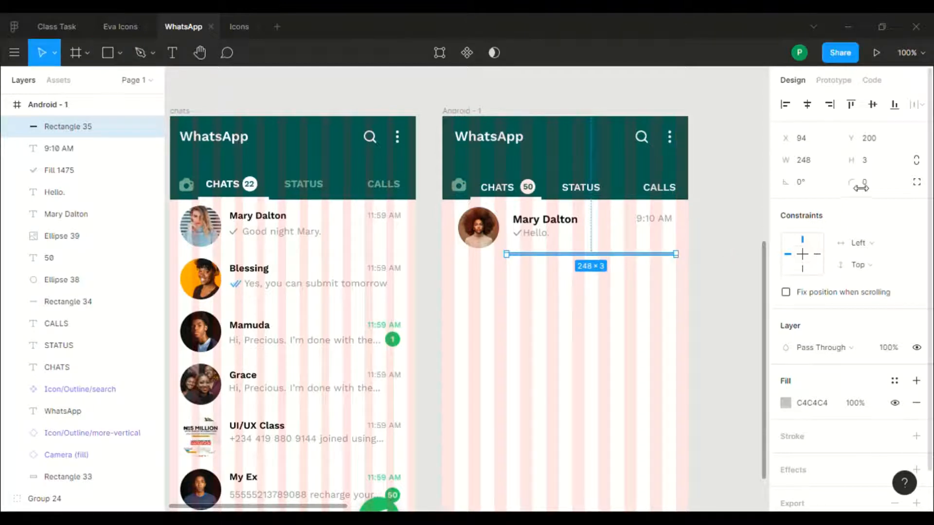
click(870, 161)
key(Return)
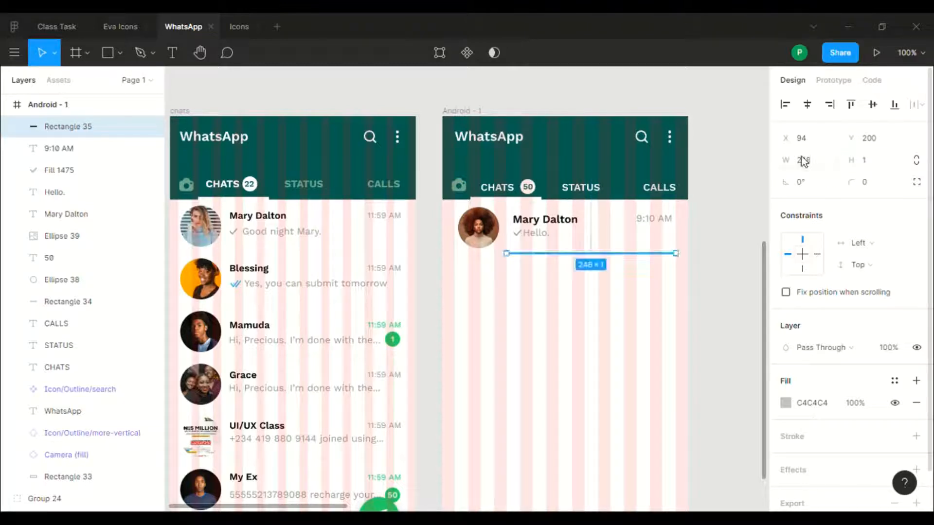
Step: Check the first divider's size in the finished chats design and set the new divider's width to 259
click(367, 258)
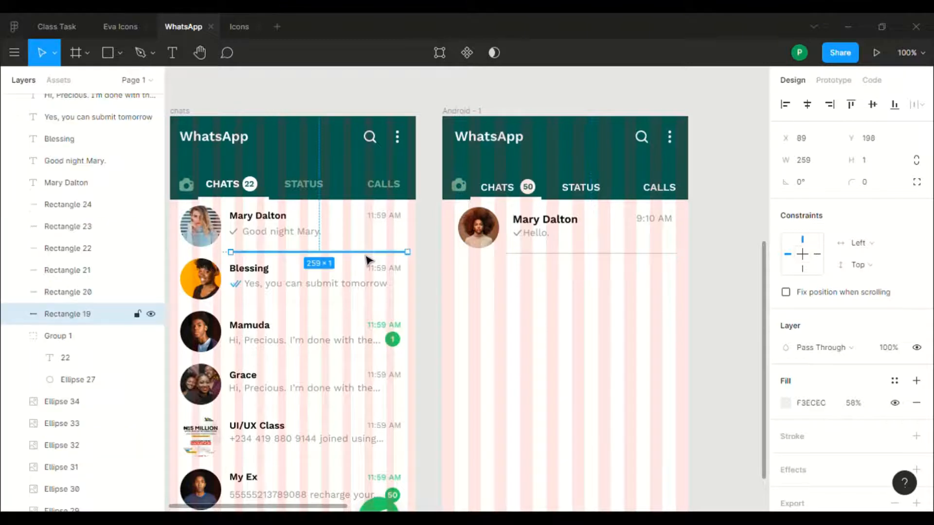
click(641, 261)
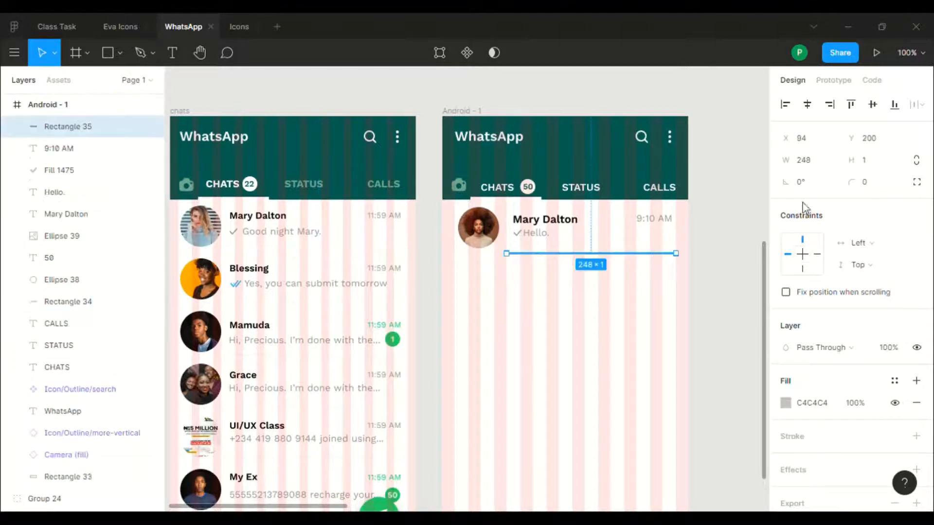
click(810, 165)
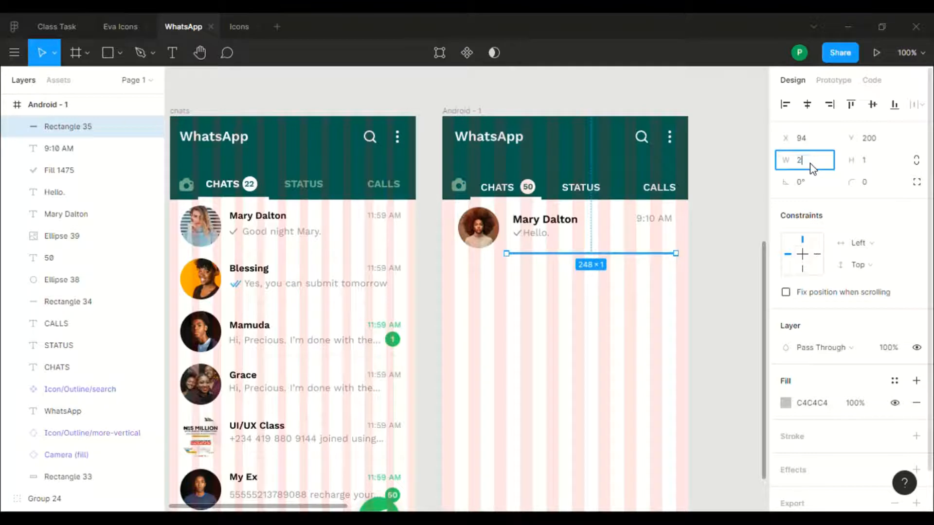
key(Return)
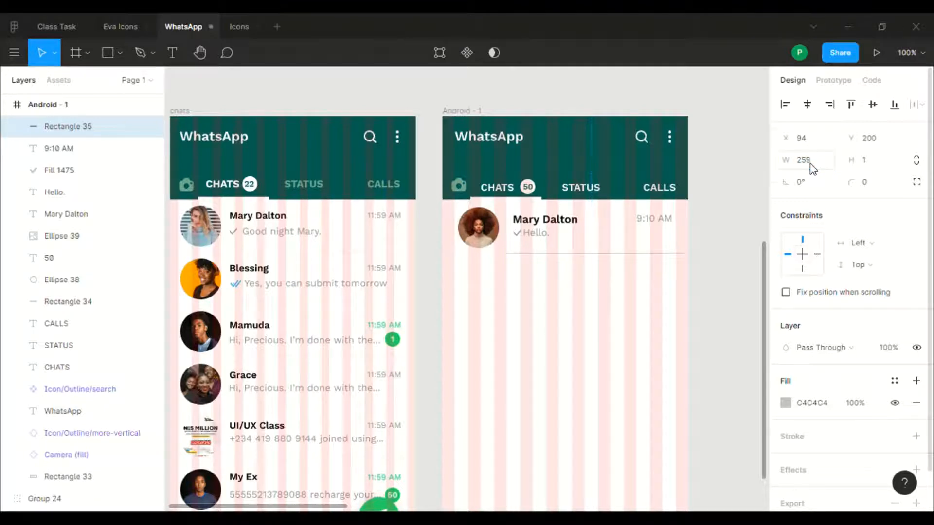
Step: Copy the fill color F3ECEC from the first divider in the finished chats design onto the new divider
scroll(807, 340, down, 1)
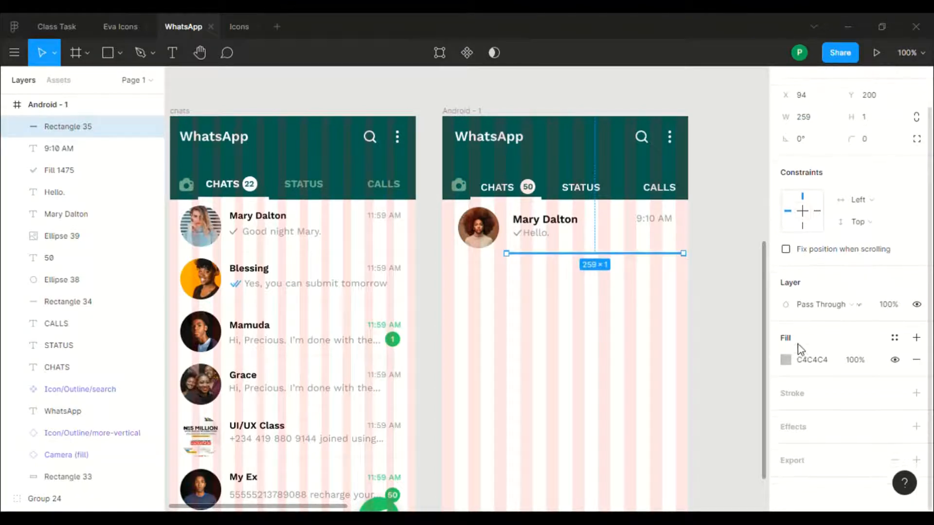
click(370, 253)
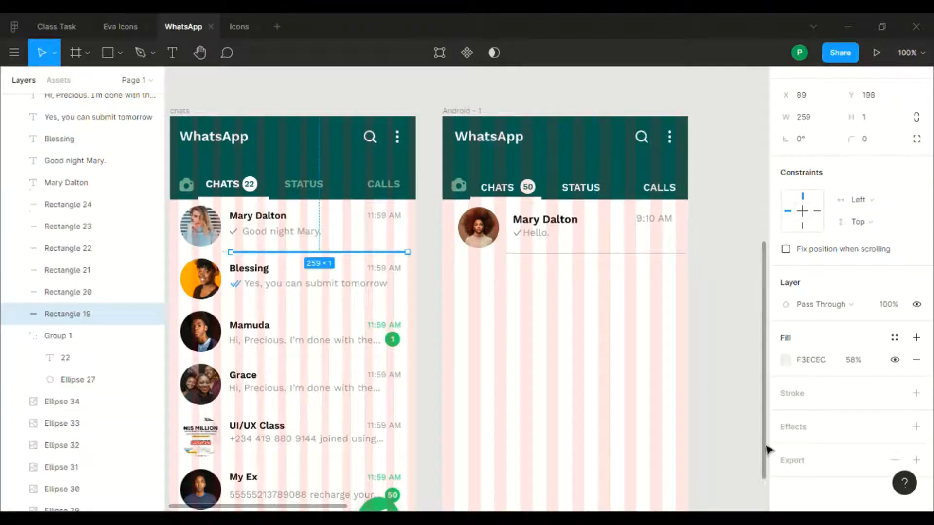
click(821, 363)
key(ctrl+c)
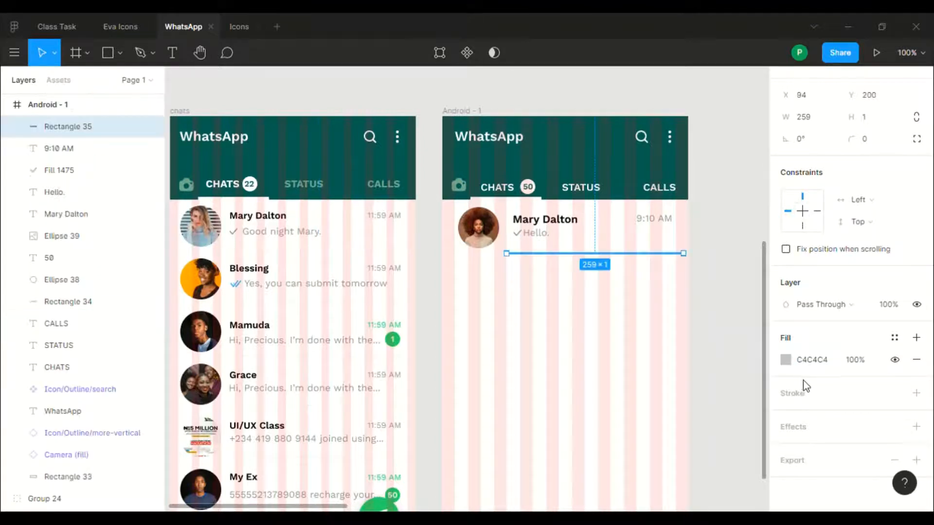
click(816, 364)
key(ctrl+v)
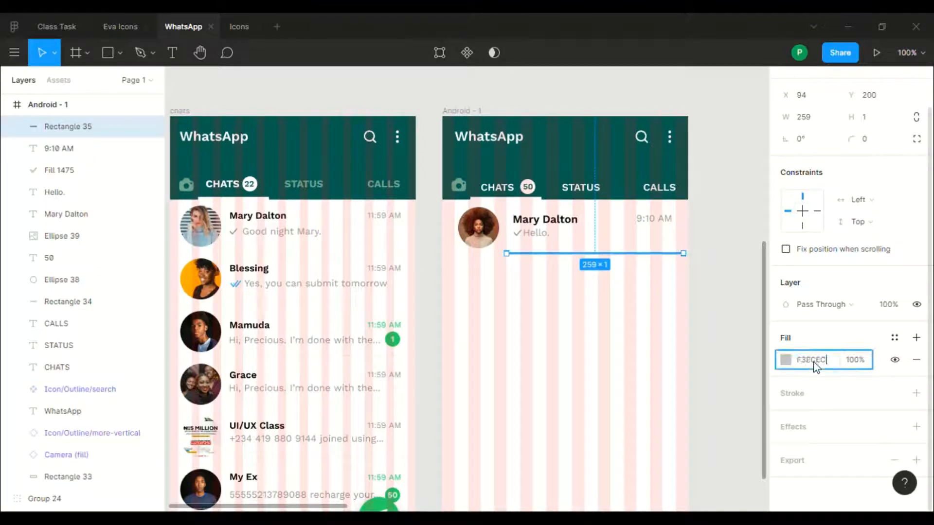
Step: Check the finished divider's fill opacity and set the new divider's fill opacity to 58%
click(360, 252)
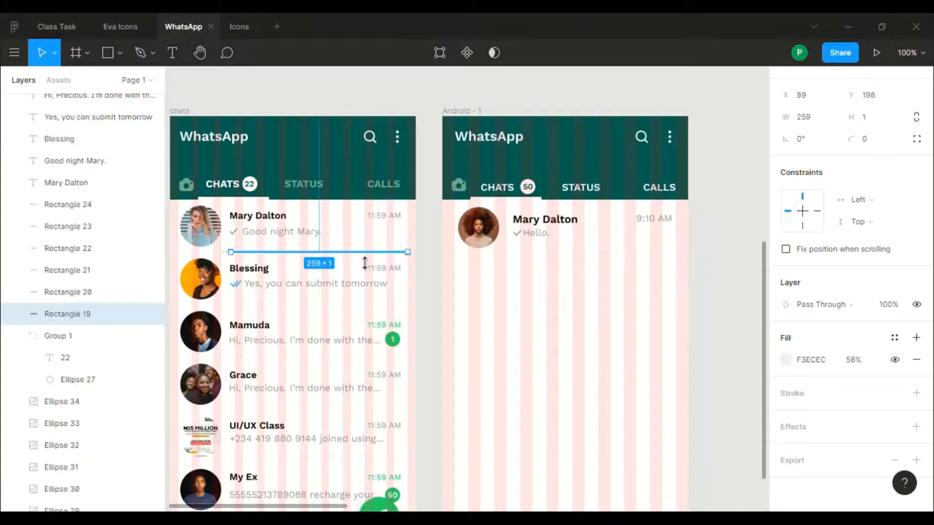
click(638, 253)
click(856, 362)
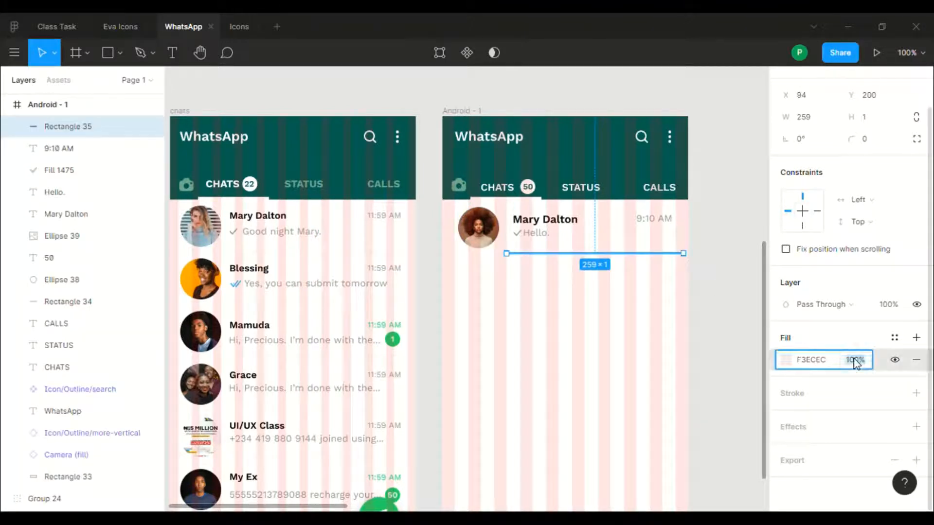
text(58)
key(Return)
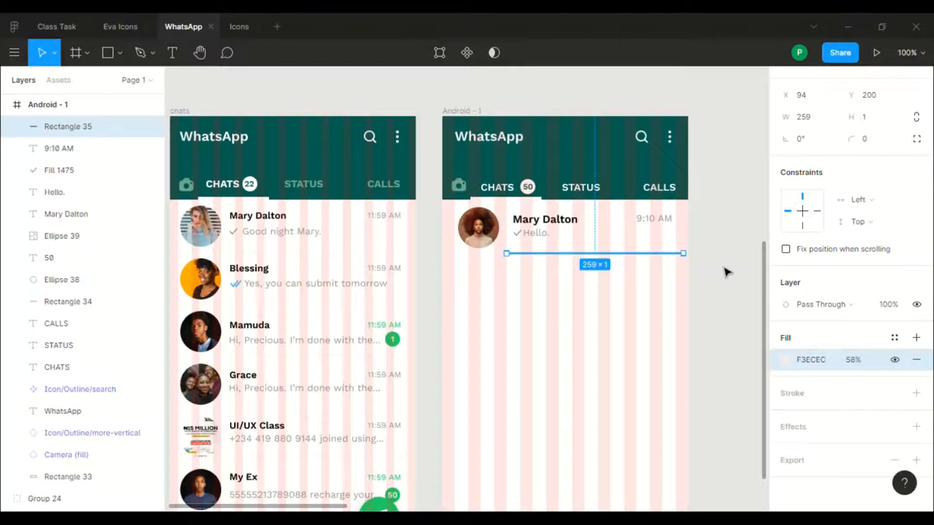
Step: Nudge the new divider left to X 92 and hide the column layout grid of the finished chats frame
key(Left)
key(Left)
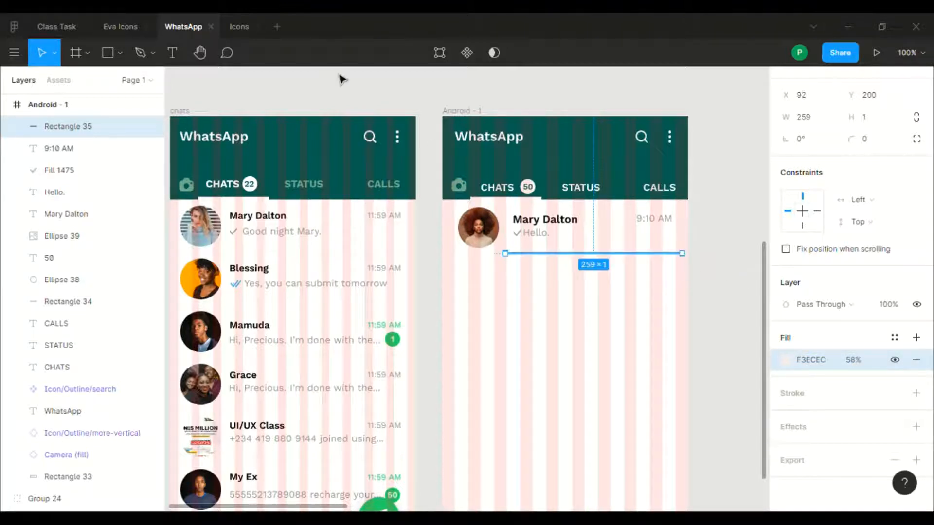
click(193, 117)
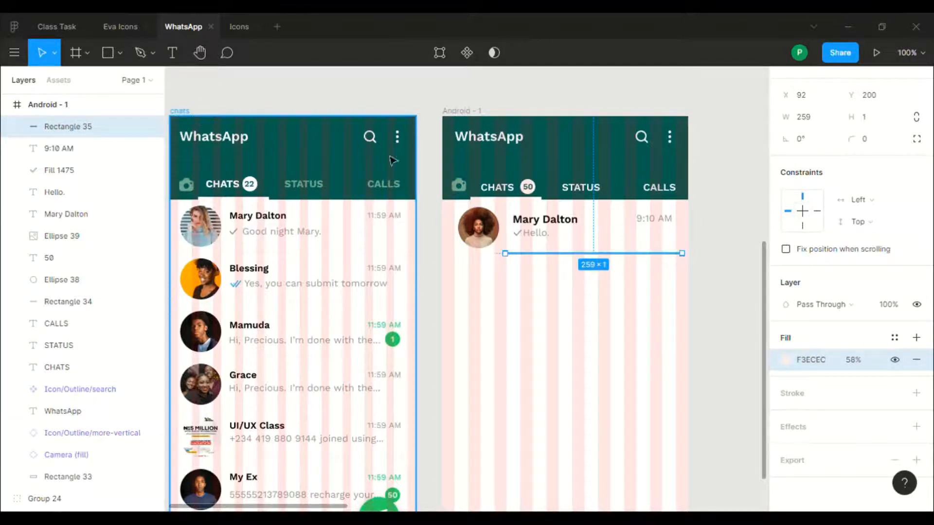
click(895, 274)
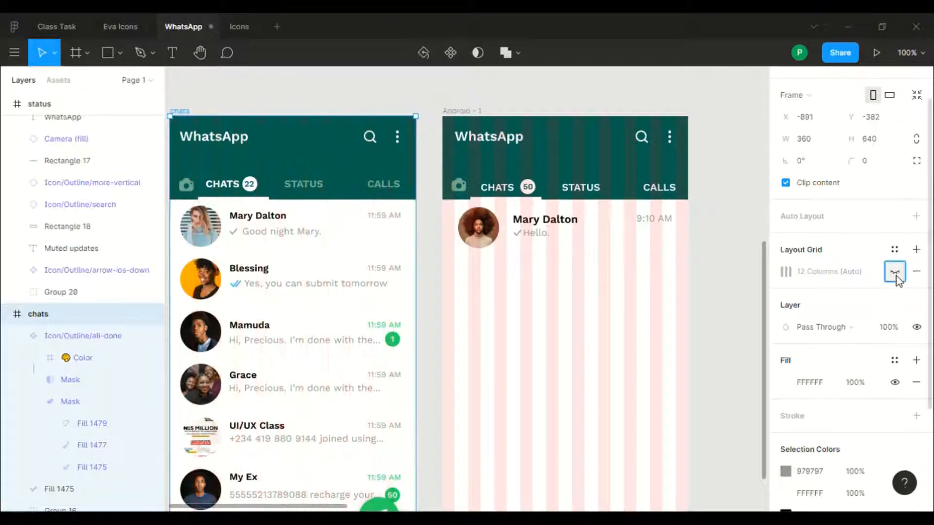
Step: Move the new divider horizontally to X 83, between the profile picture and the frame's right margin
click(652, 258)
key(Left)
key(Left)
key(Left)
key(Left)
key(Left)
key(Left)
key(Left)
key(Left)
key(Left)
key(Left)
key(Left)
key(Left)
key(Left)
key(Left)
key(Left)
key(Left)
key(Left)
key(Left)
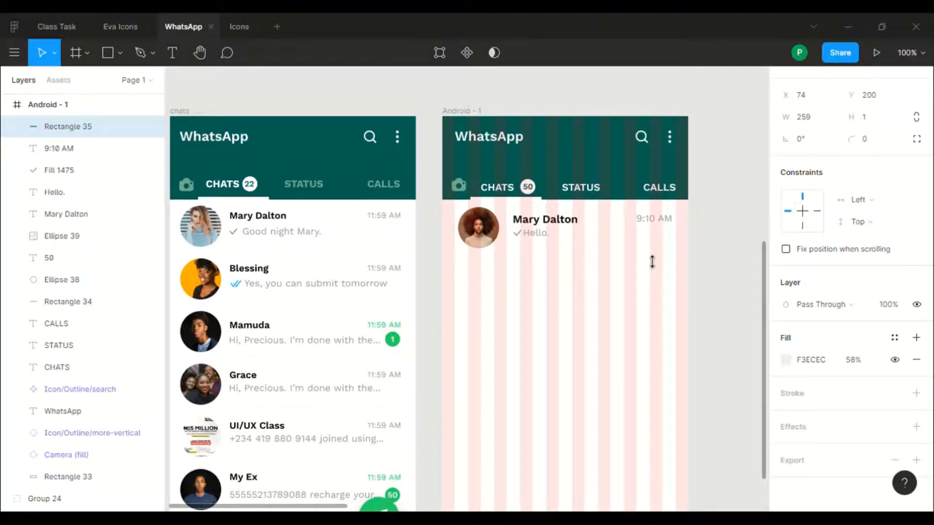
key(Right)
key(Right)
key(Right)
key(Right)
key(Right)
key(Right)
key(Right)
key(Right)
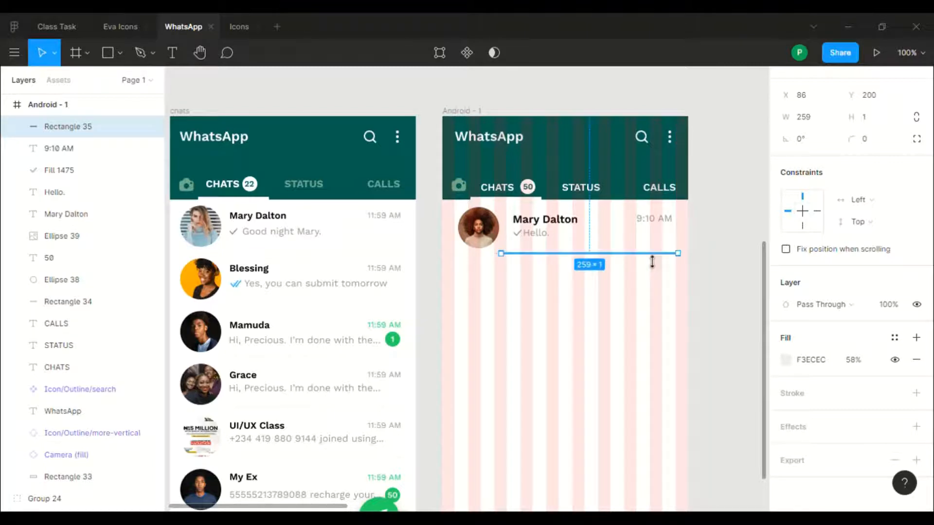
key(Left)
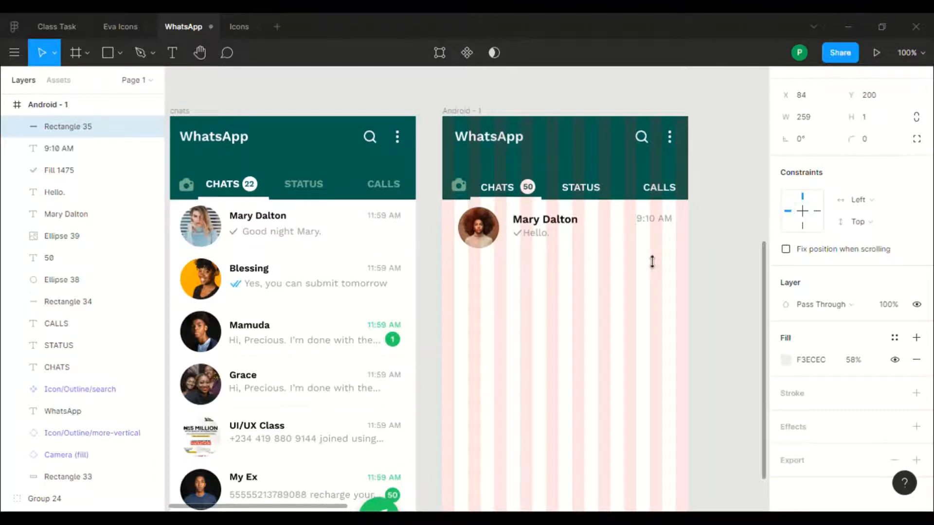
key(Left)
click(711, 290)
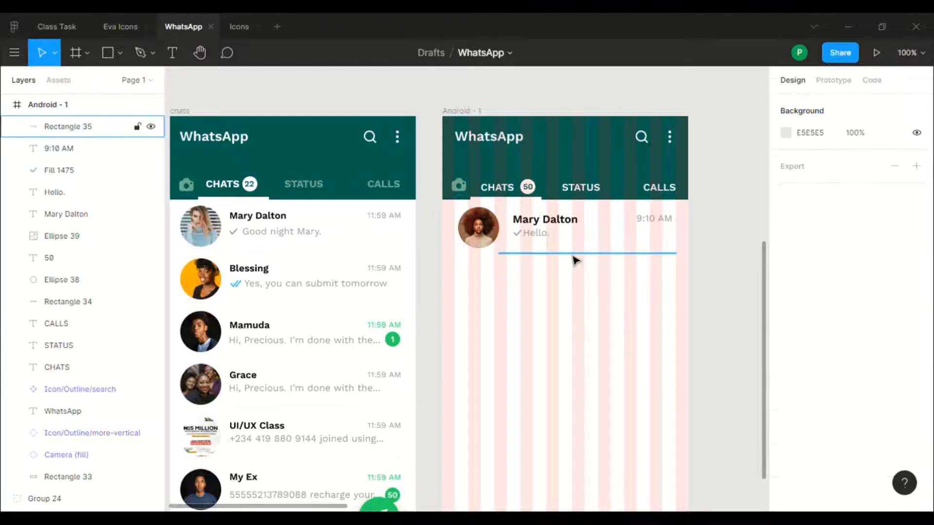
Step: Shorten the new divider from its left end so it starts slightly left of the contact name
click(513, 264)
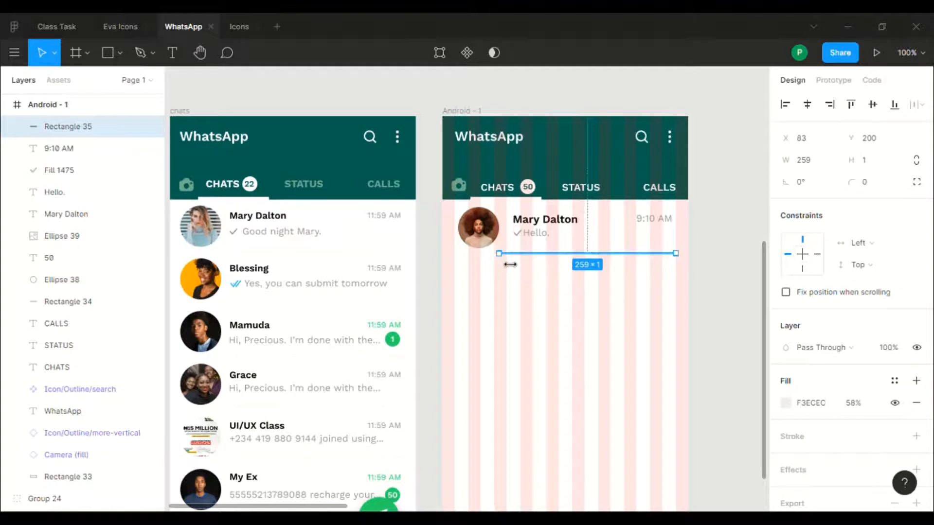
drag(509, 263, 514, 265)
click(701, 296)
Step: Move the "Hello." message text right to X 124, leaving a small gap after the check mark
scroll(700, 297, down, 2)
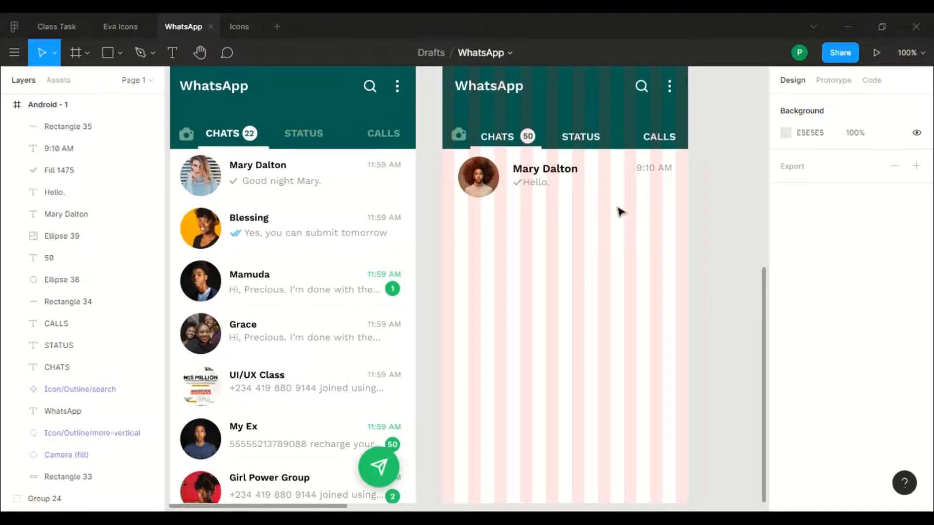
click(537, 188)
key(Right)
key(Right)
key(Right)
key(Right)
key(Right)
key(Right)
key(Right)
key(Right)
key(Right)
key(Right)
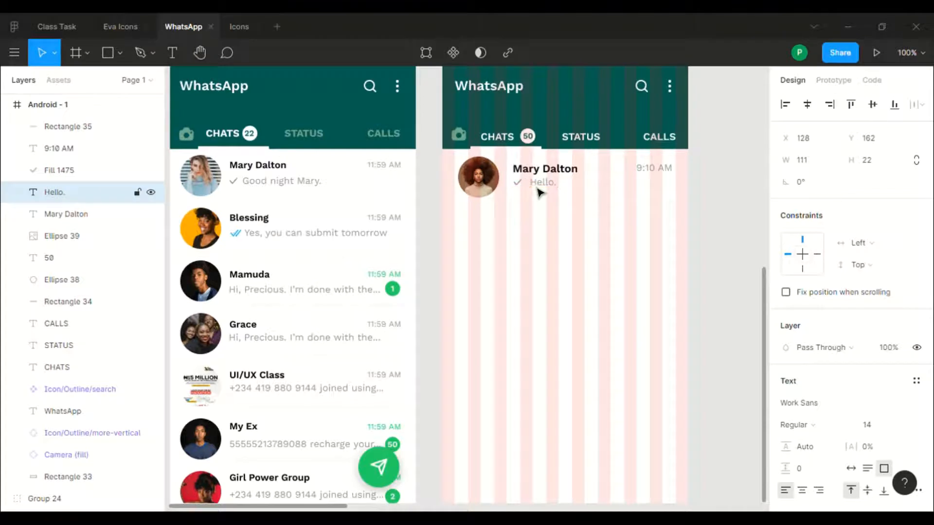
key(Left)
key(Left)
key(Left)
key(Left)
key(Left)
key(Left)
key(Right)
key(Right)
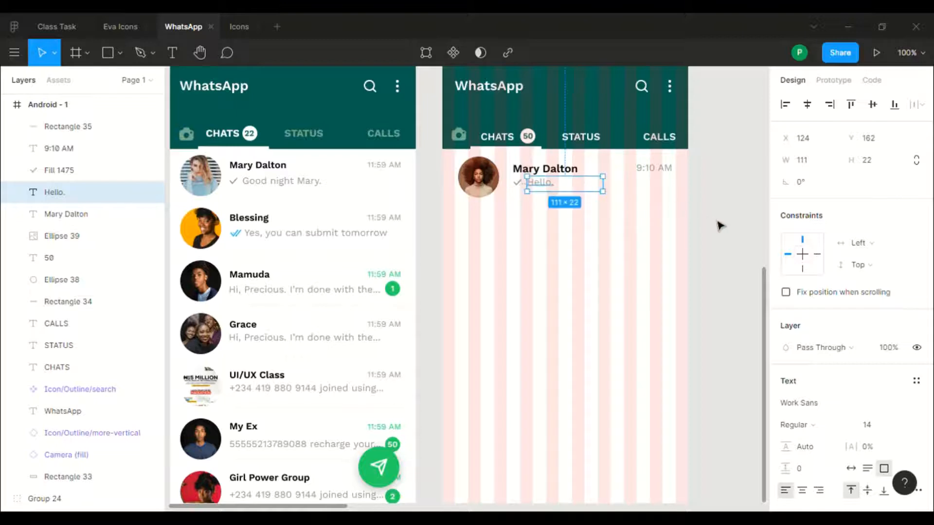
click(726, 221)
Step: Group the "Hello." text, check mark, contact name and 9:10 AM time of the new chat row
scroll(725, 219, up, 1)
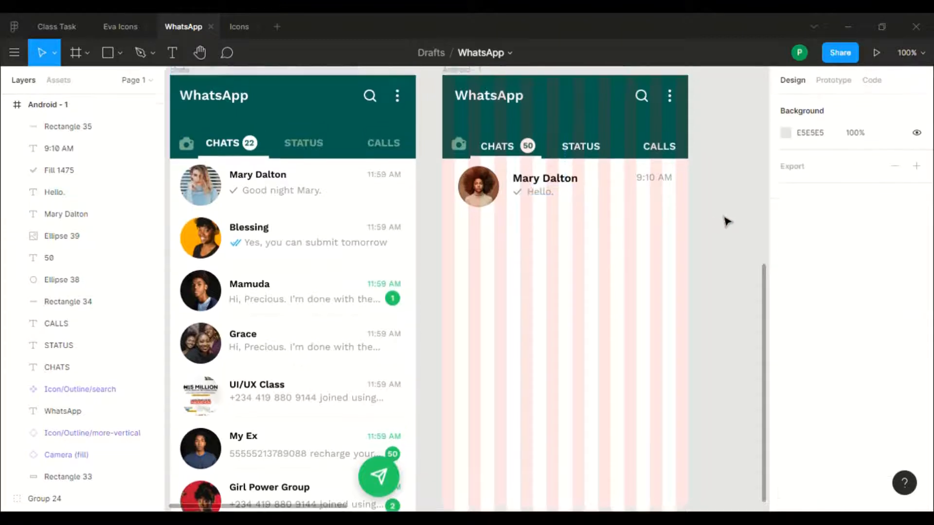
click(530, 197)
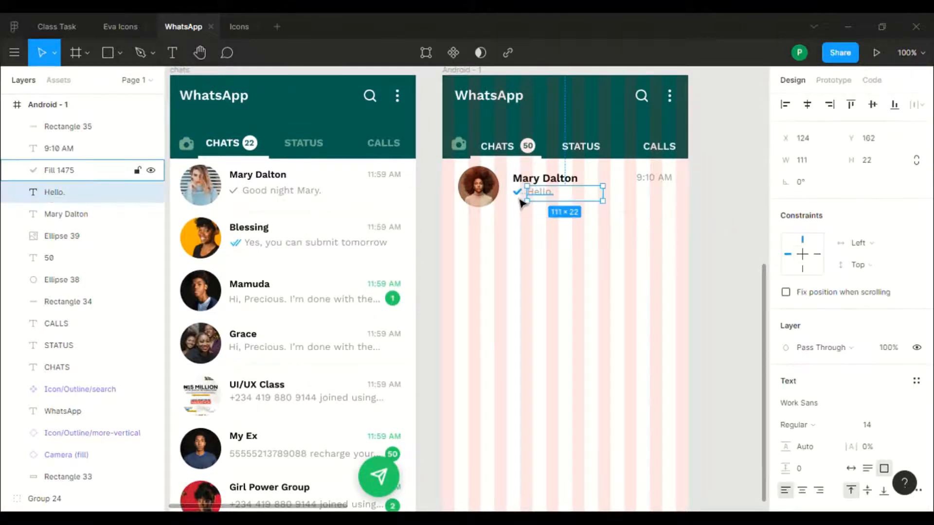
shift+click(518, 195)
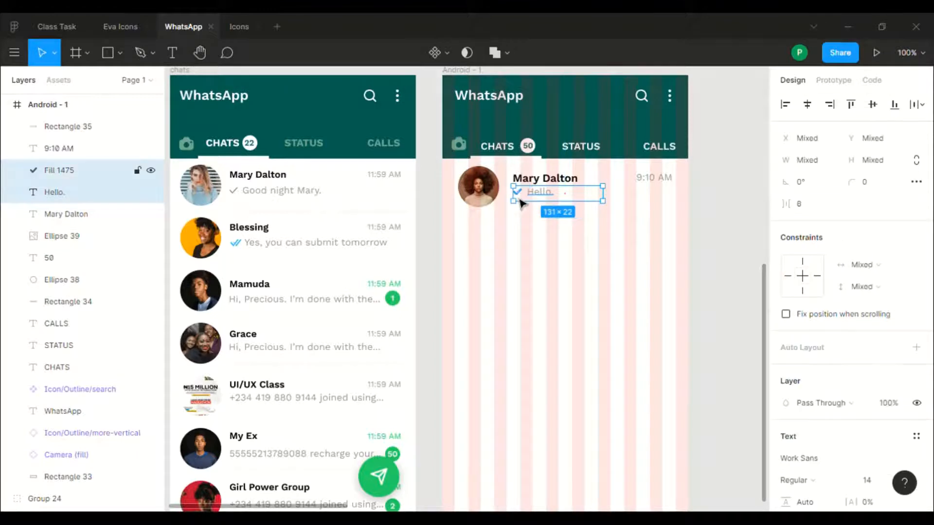
shift+click(551, 184)
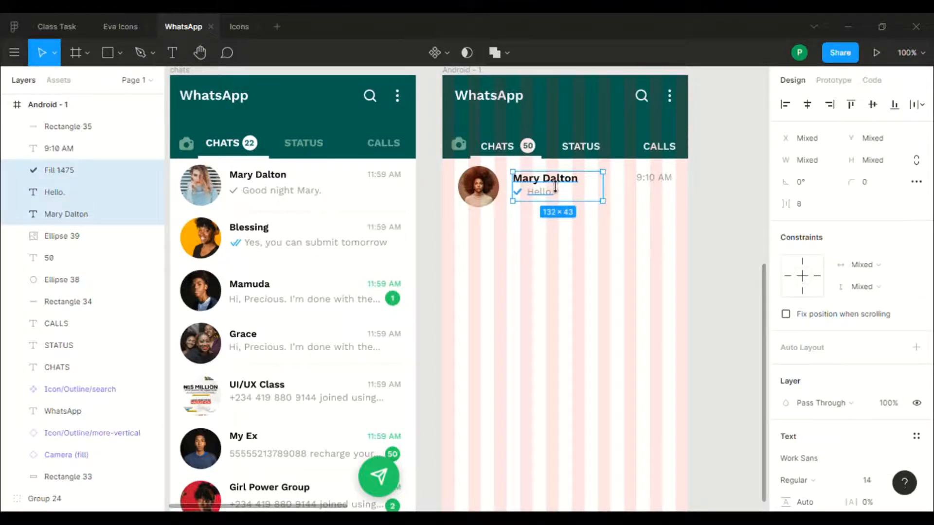
shift+click(655, 187)
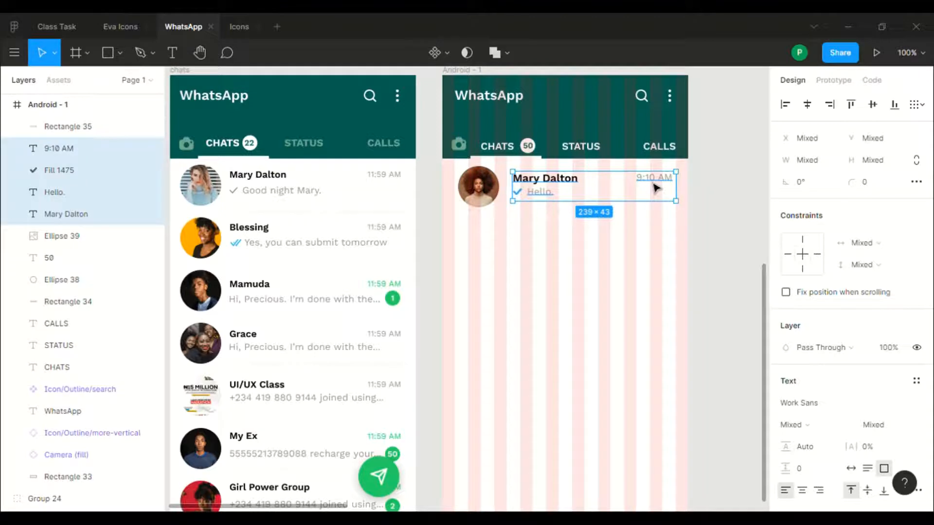
key(ctrl+g)
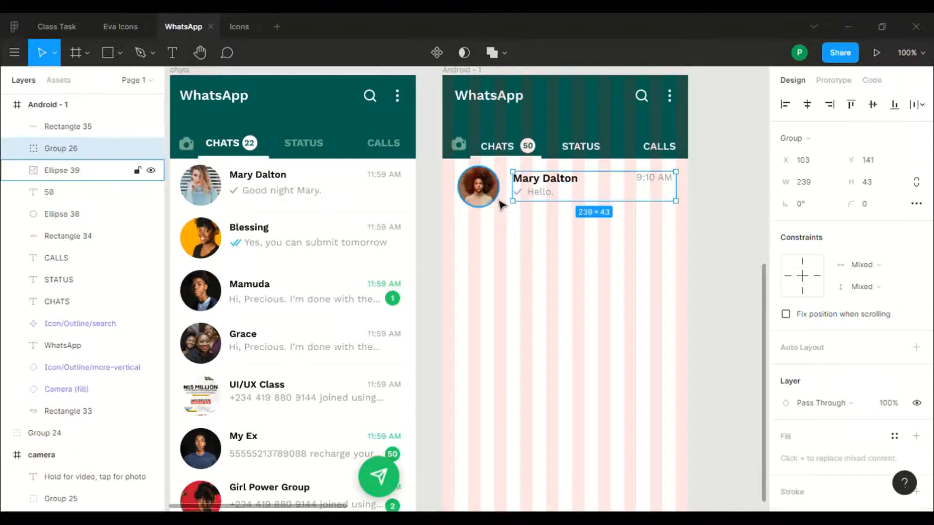
Step: Group the profile picture with the chat text group and name the new group "message"
click(494, 201)
shift+click(540, 203)
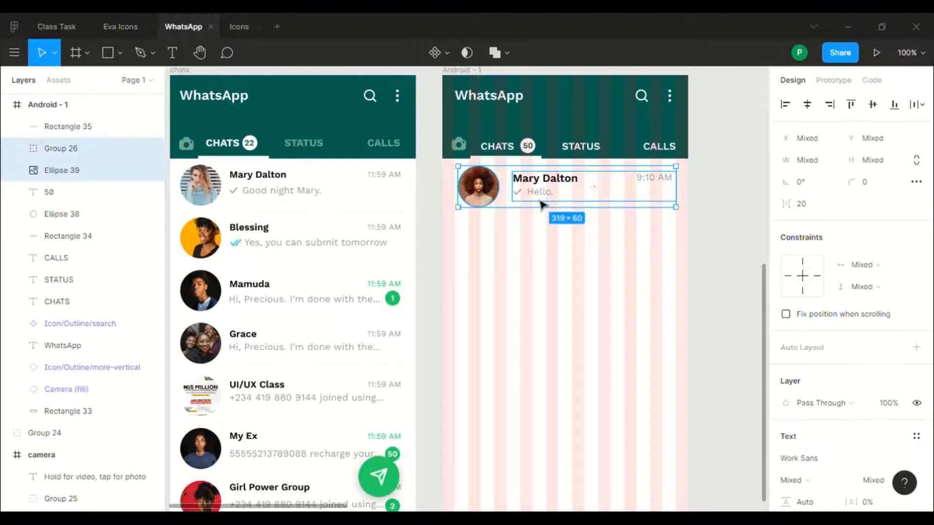
key(ctrl+g)
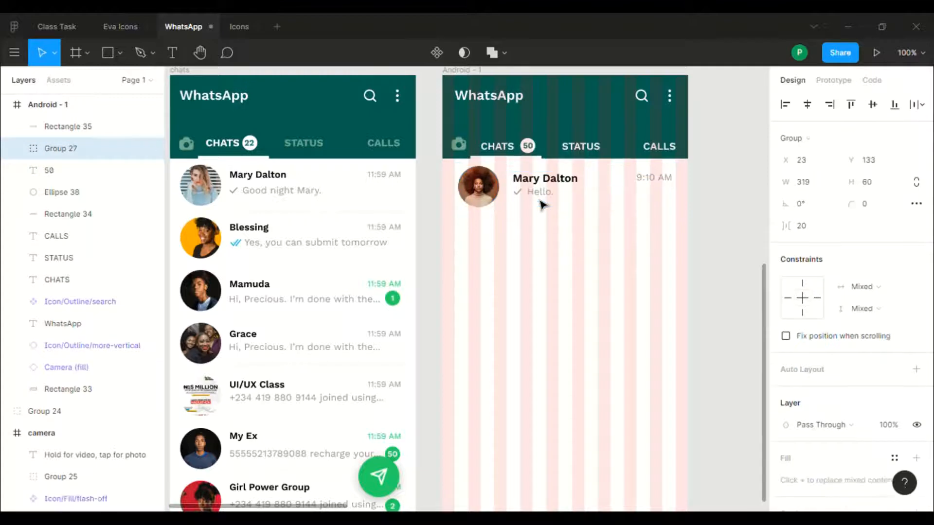
double_click(54, 152)
text(message)
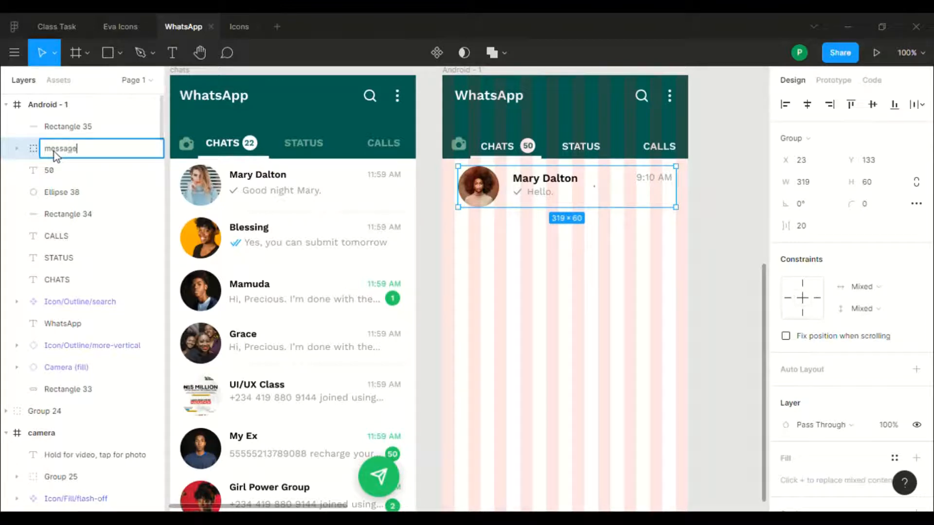
key(Return)
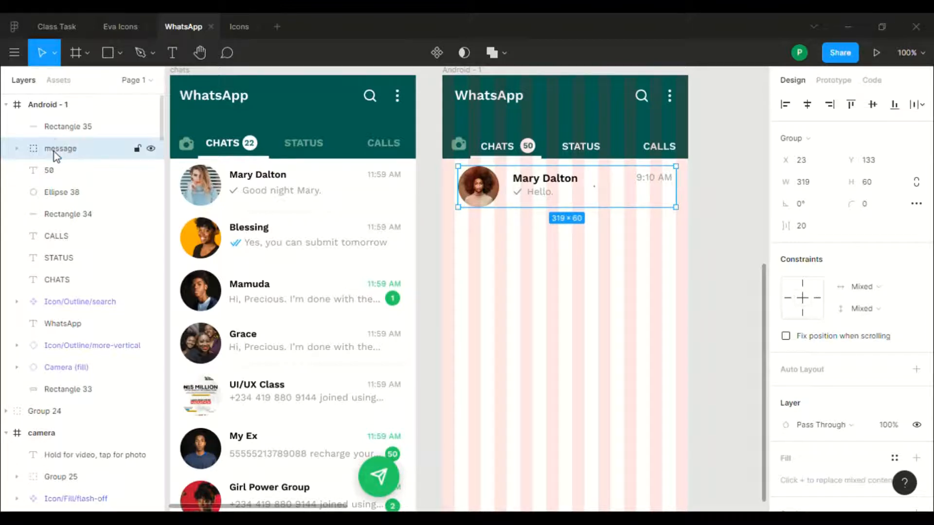
click(722, 215)
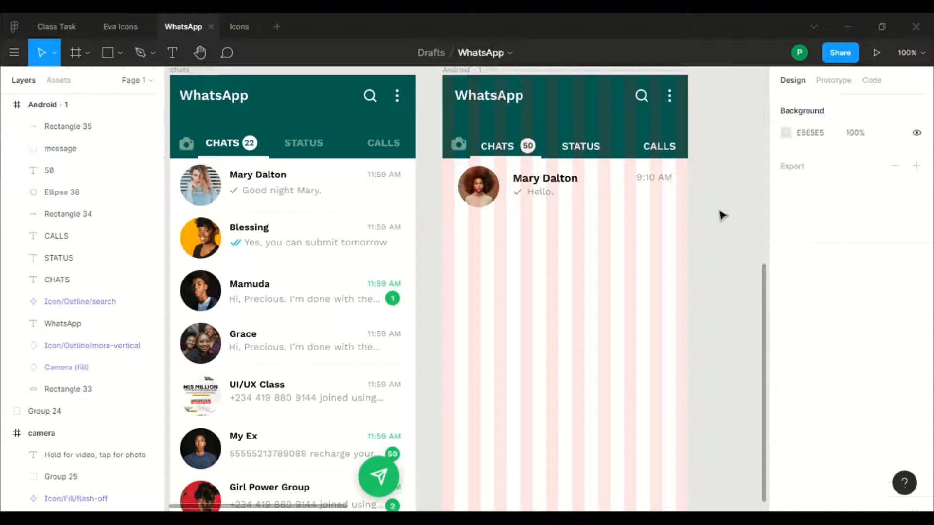
Step: Duplicate the message group and move the copy down to Y 211 as the second chat row
click(554, 199)
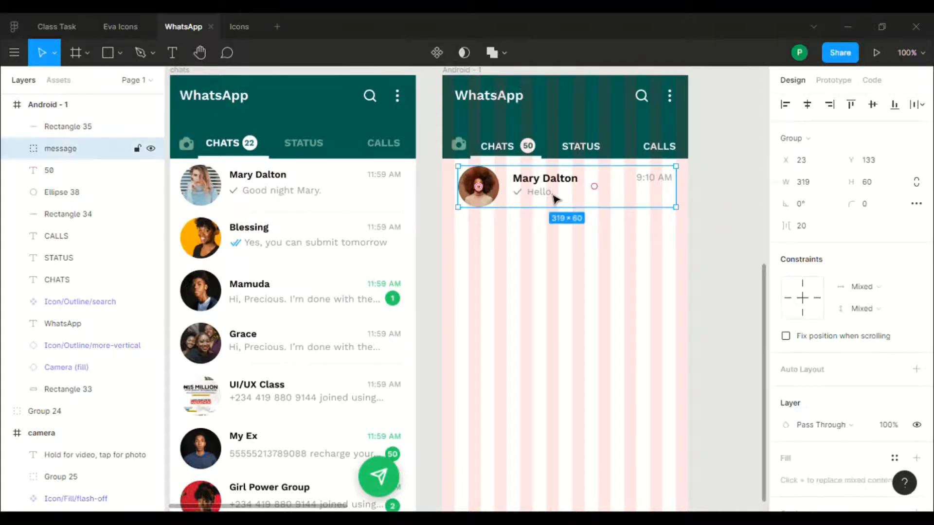
click(740, 225)
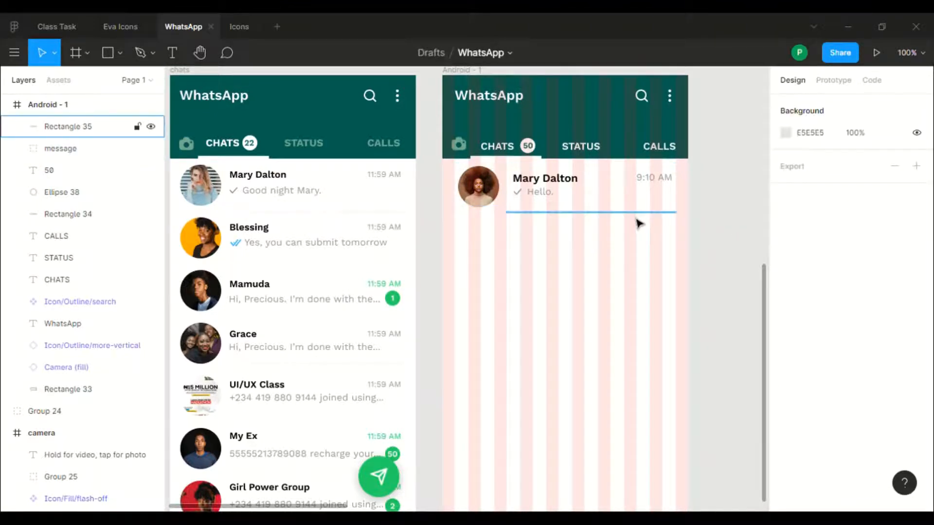
click(554, 195)
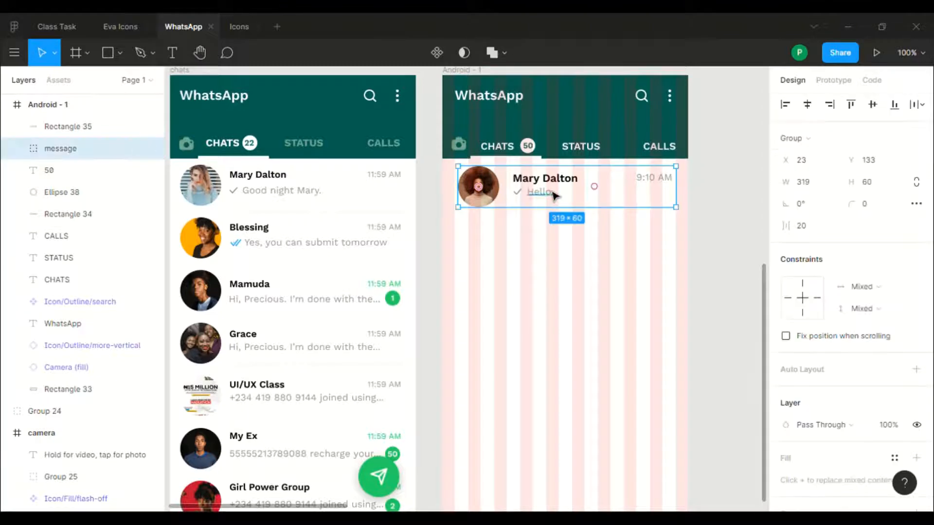
key(ctrl+d)
key(Down)
key(Down)
key(Down)
key(Down)
key(Down)
key(Down)
key(Down)
key(Down)
key(Down)
key(Down)
key(Down)
key(Down)
key(Down)
key(Down)
key(Down)
key(Down)
key(Down)
key(Down)
key(Down)
key(Down)
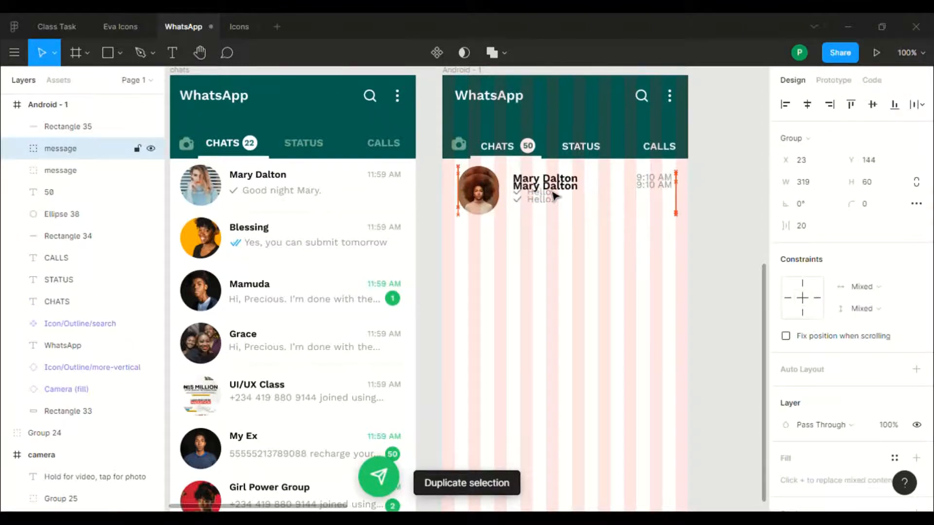
key(Down)
key(Down)
key(Down)
key(Down)
key(Down)
key(Down)
key(Down)
key(Down)
key(Down)
key(Down)
key(Down)
key(Down)
key(Down)
key(Down)
key(Down)
key(Down)
key(Down)
key(Down)
key(Down)
key(Down)
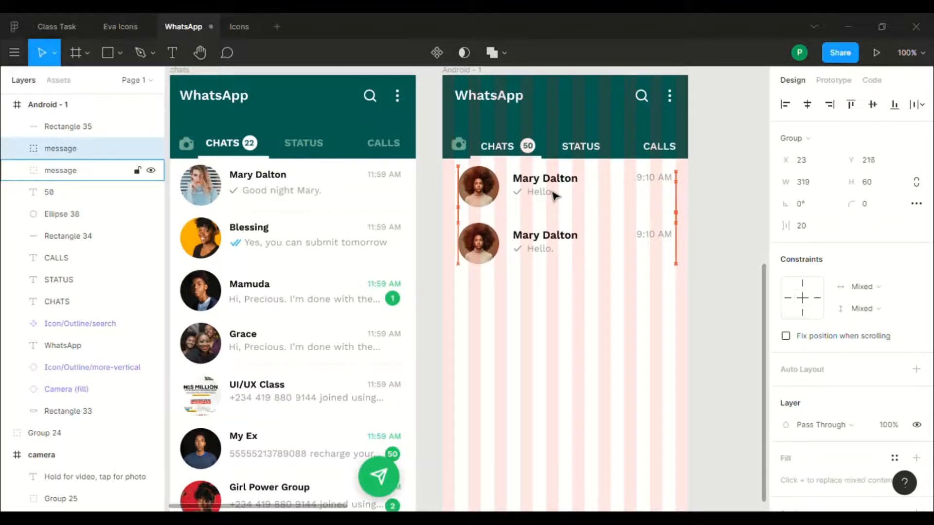
key(Up)
key(Up)
key(Up)
key(Up)
key(Up)
key(Up)
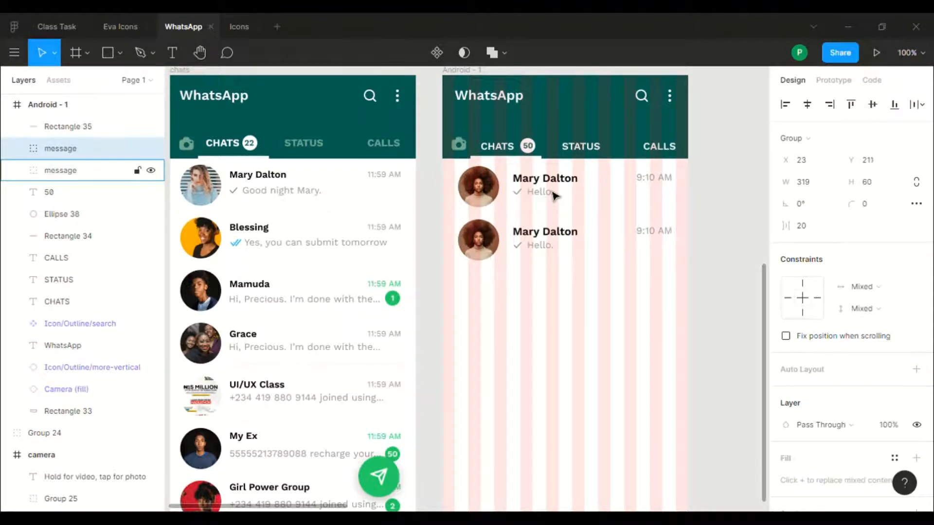
Step: Nudge the second message row down to Y 212
key(Down)
key(Down)
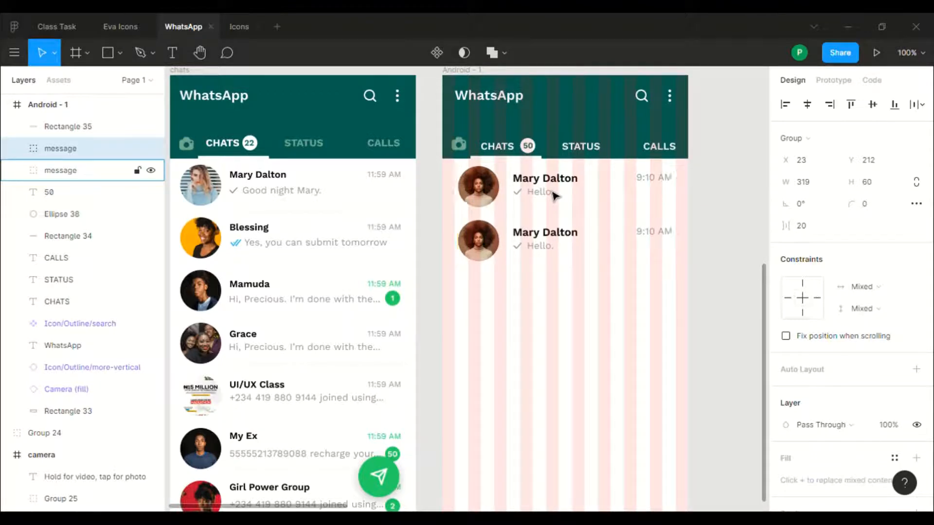
key(Up)
click(497, 322)
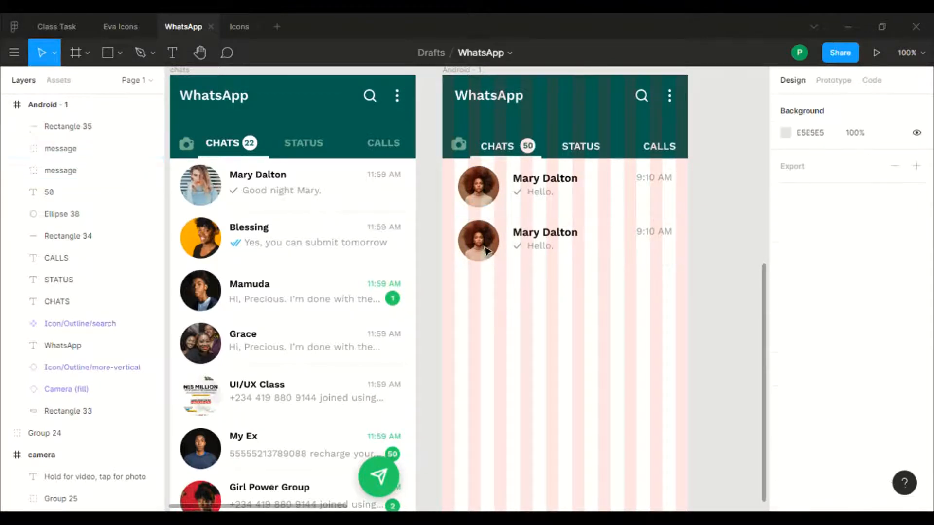
Step: Replace the profile picture's image fill in the second chat row with the dark black-and-white portrait
click(486, 250)
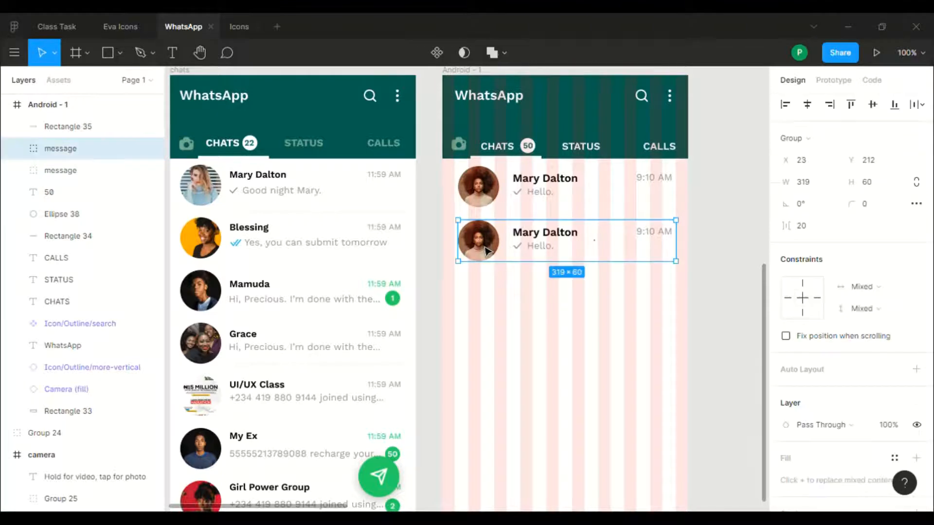
double_click(492, 252)
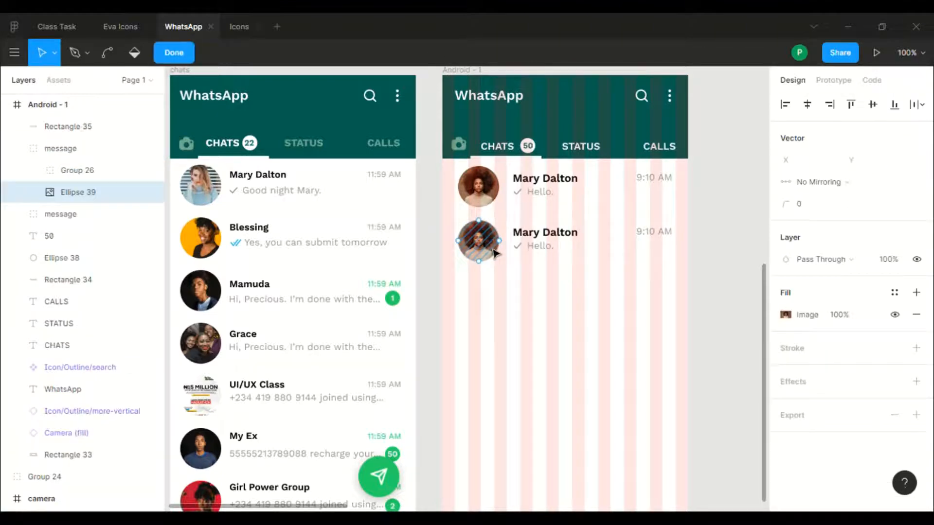
key(Escape)
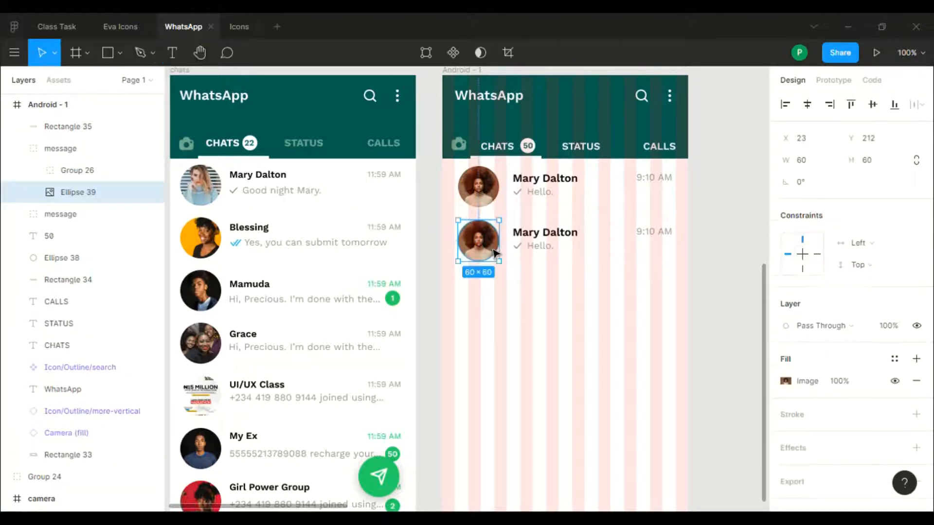
click(785, 381)
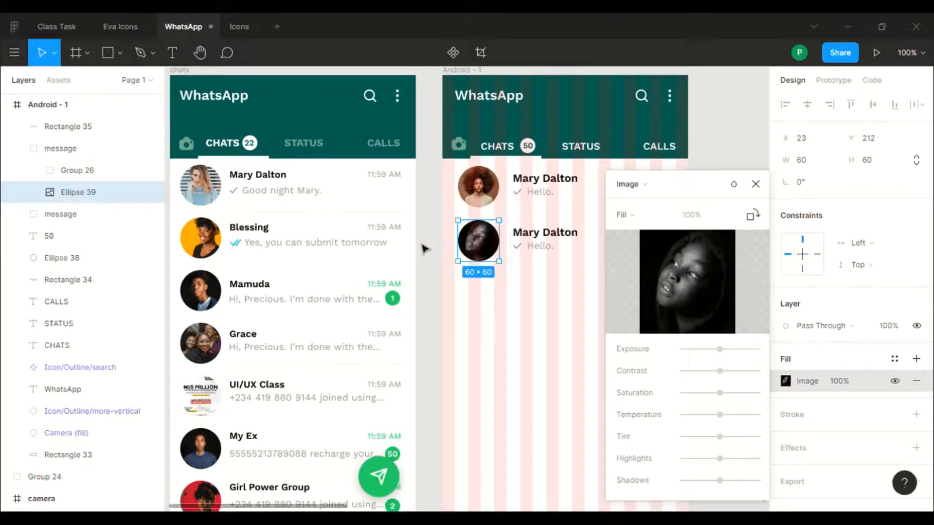
Step: Replace the contact name in the second chat row with a different first name
scroll(424, 249, right, 1)
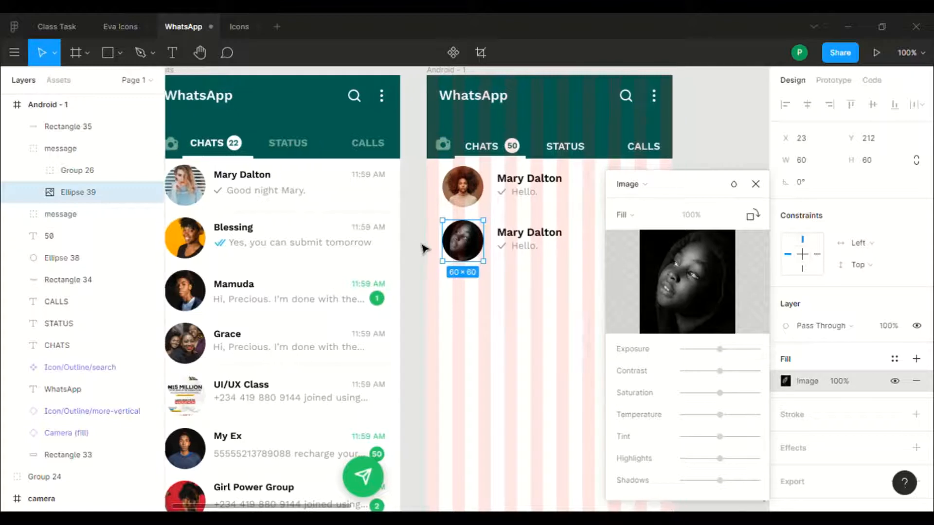
click(532, 241)
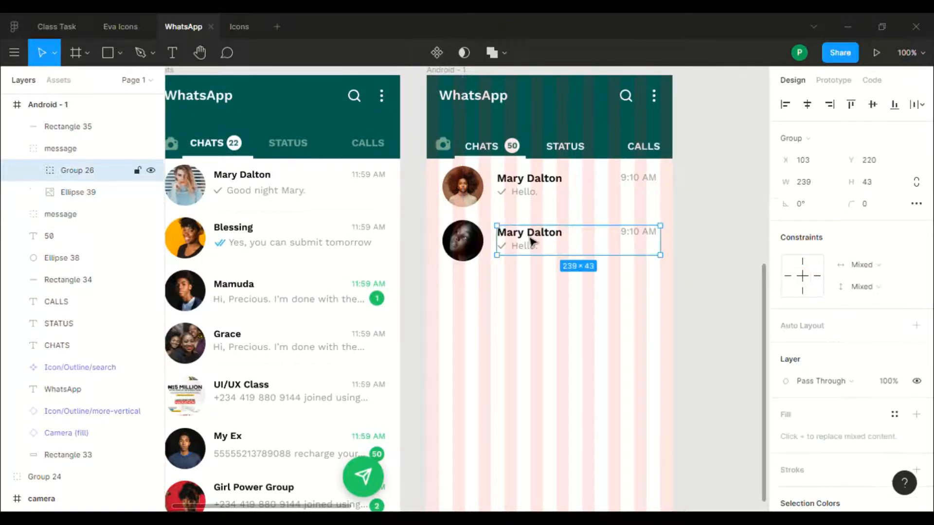
double_click(532, 241)
double_click(533, 240)
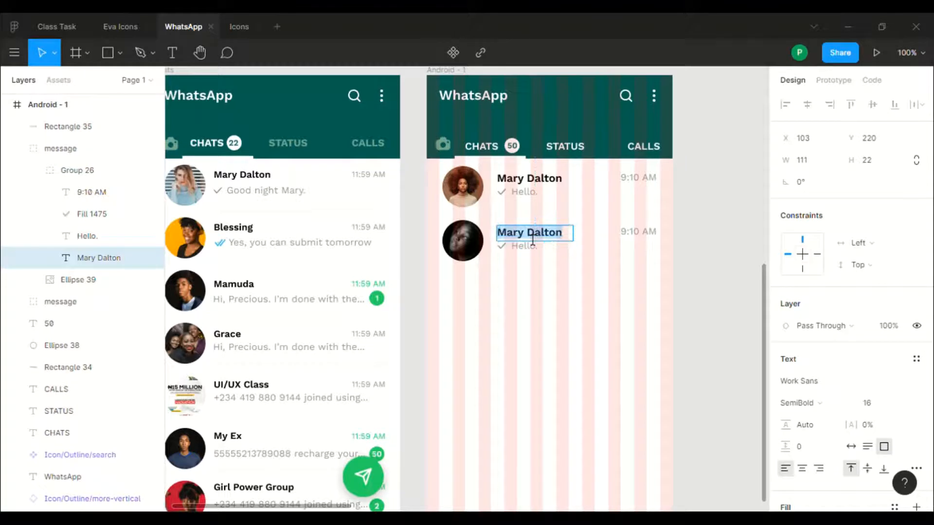
text(A)
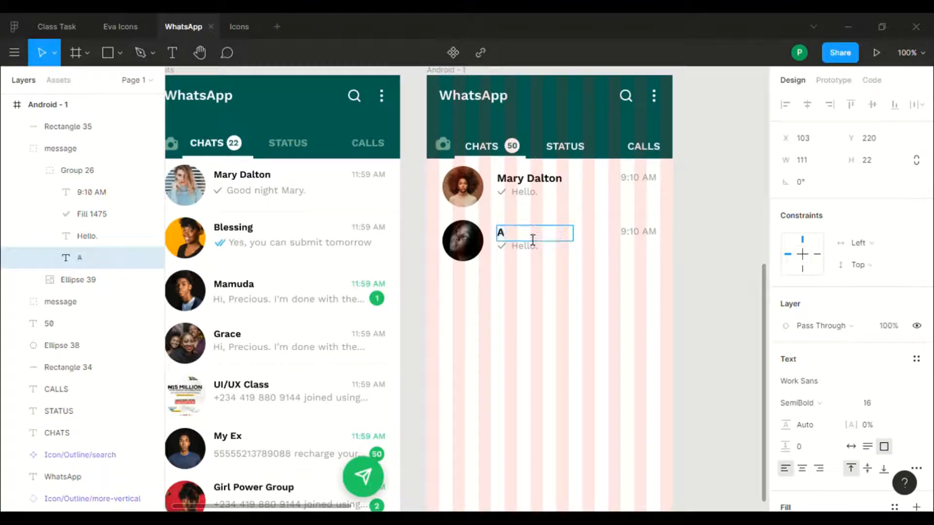
text(ndy)
Step: Change the second row's message to "I am coming home." and widen its text box to 160 so it fits on one line
double_click(542, 255)
drag(537, 252, 516, 253)
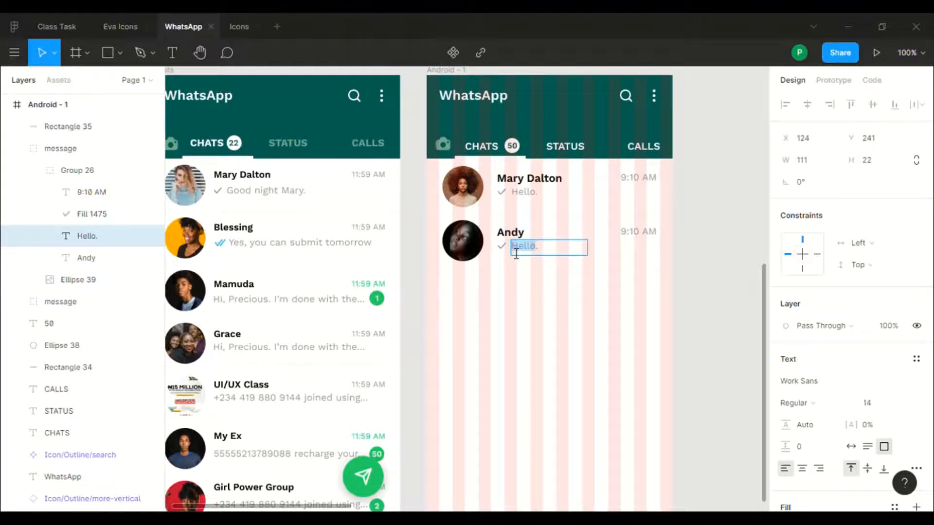
text(I am coming.)
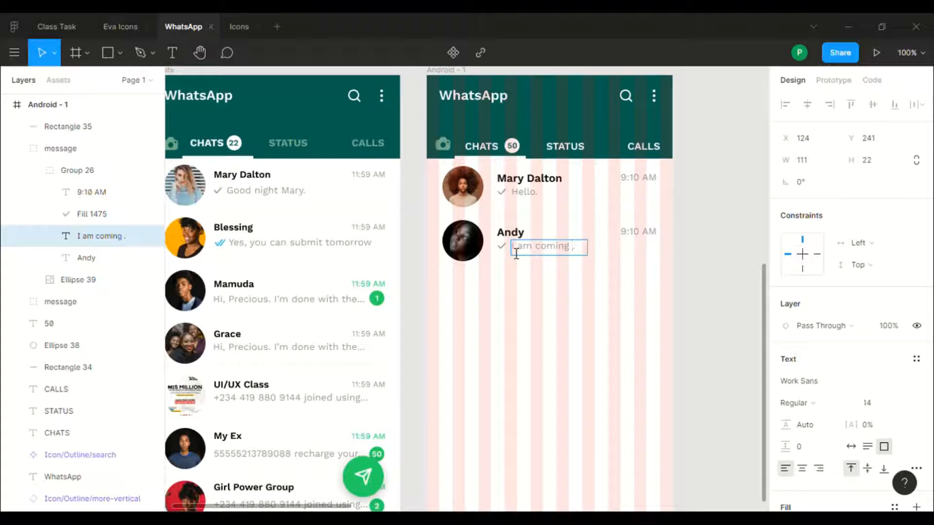
text(home)
key(Escape)
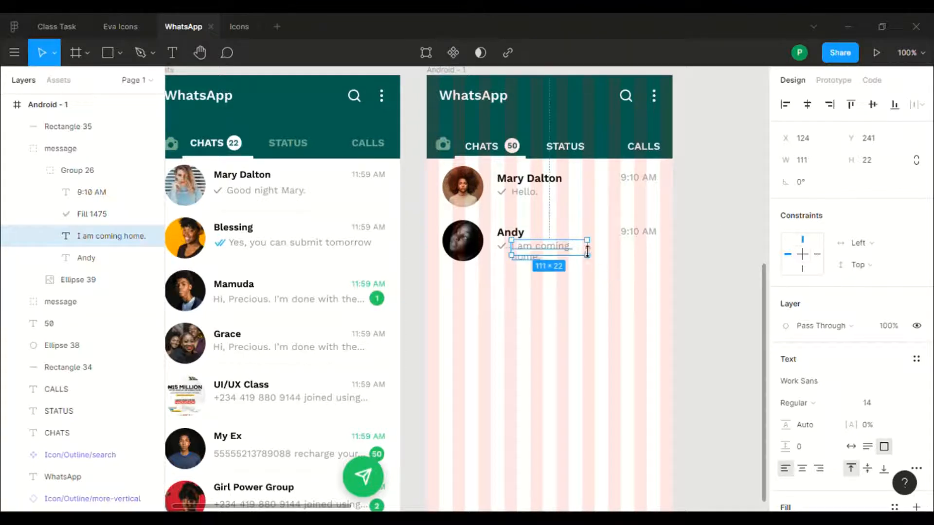
drag(598, 255, 631, 257)
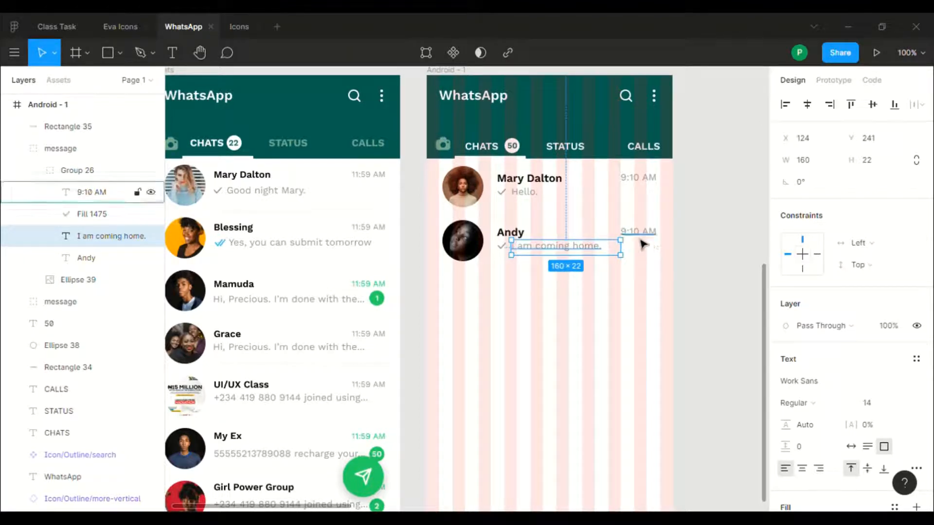
Step: Change the time in the second chat row to 9:00 AM
click(641, 238)
double_click(640, 233)
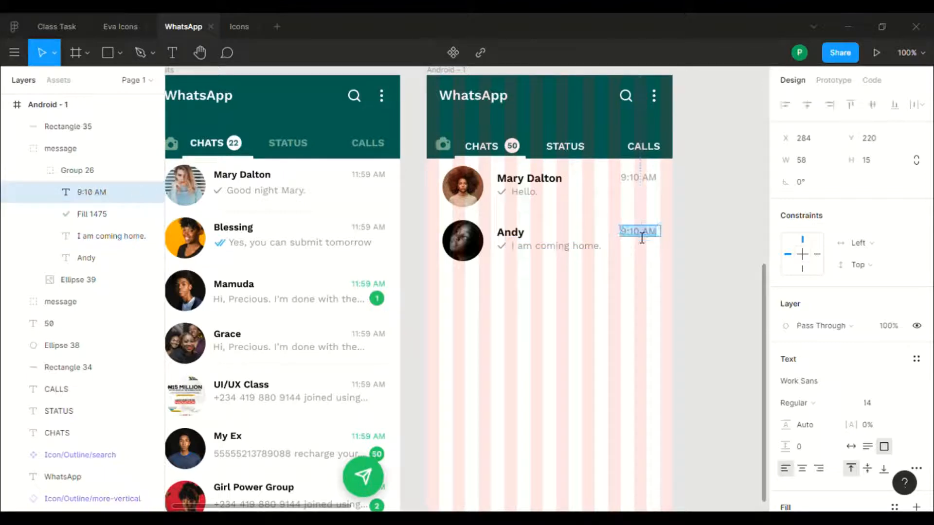
click(647, 235)
drag(639, 235, 621, 236)
click(637, 235)
double_click(637, 238)
text(00)
click(700, 241)
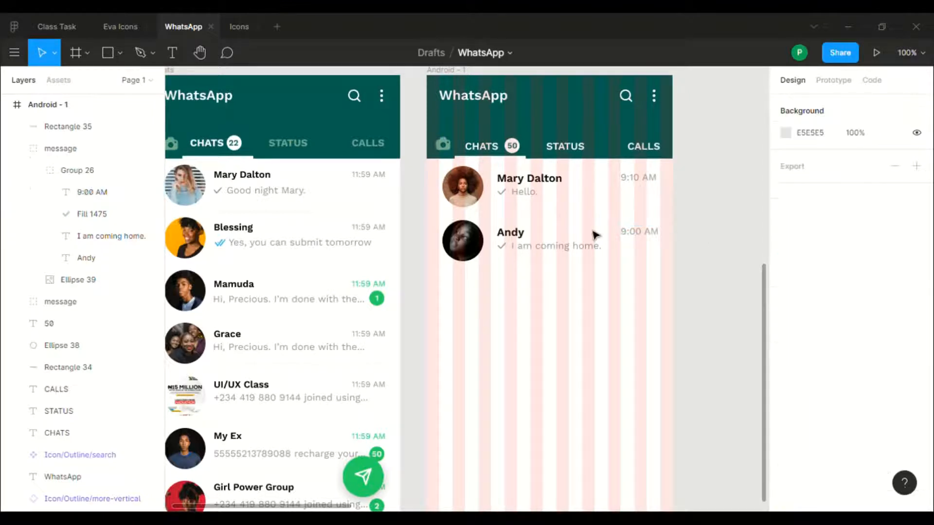
Step: Duplicate the divider line under the first chat row and move the copy down to about Y 286, below the second row
click(541, 213)
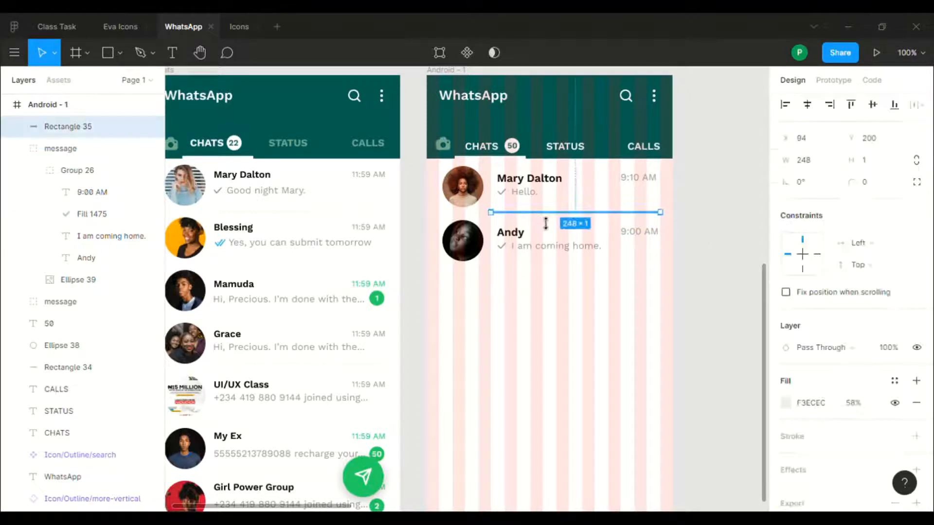
key(ctrl+d)
key(Down)
key(Down)
key(Down)
key(Down)
key(Down)
key(Down)
key(Down)
key(Down)
key(Down)
key(Down)
key(Down)
key(Down)
key(Down)
key(Down)
key(Down)
key(Down)
key(Down)
key(Down)
key(Down)
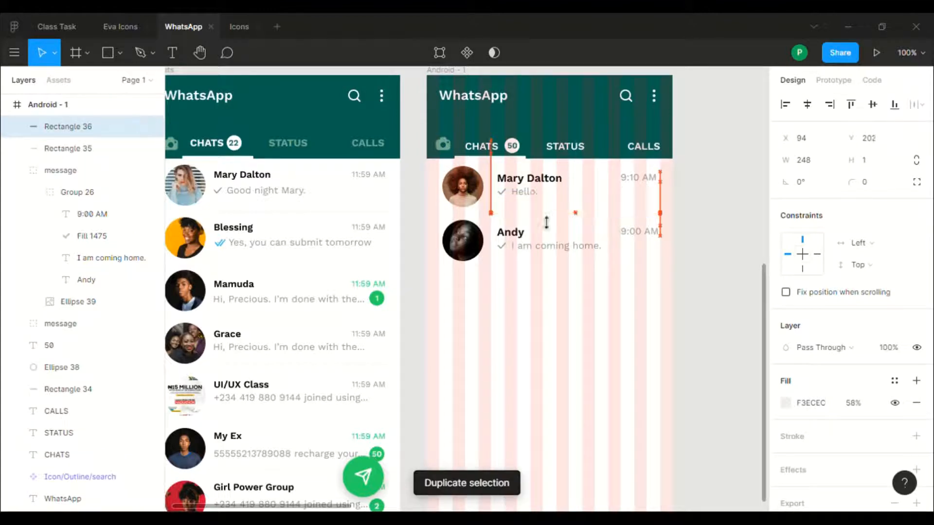
key(Down)
key(Down)
key(Down)
key(Down)
key(Down)
key(Down)
key(Down)
key(Down)
key(Down)
key(Down)
key(Down)
key(Down)
key(Down)
key(Down)
key(Down)
key(Down)
key(Down)
key(Down)
key(Down)
key(Down)
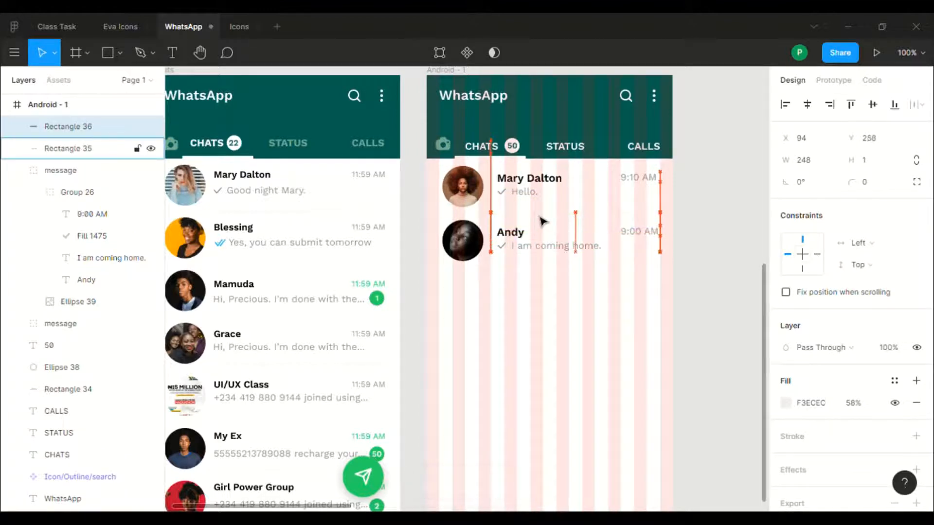
key(Down)
key(Down)
key(Down)
key(Down)
key(Down)
key(Down)
key(Down)
key(Up)
key(Up)
key(Up)
key(Up)
key(Up)
key(Up)
key(Up)
key(Up)
key(Up)
key(Up)
key(Up)
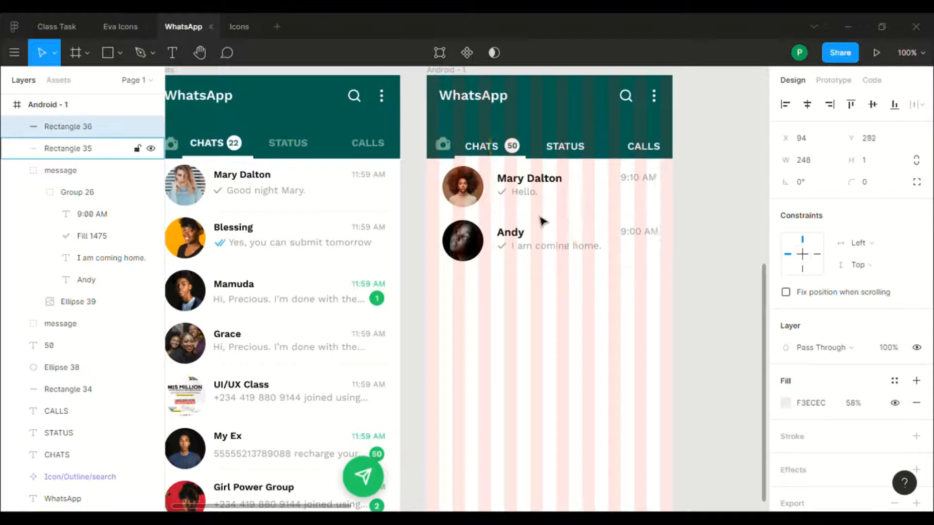
key(Down)
key(Down)
key(Down)
key(Down)
key(Down)
key(Up)
key(Up)
key(Up)
key(Up)
key(Up)
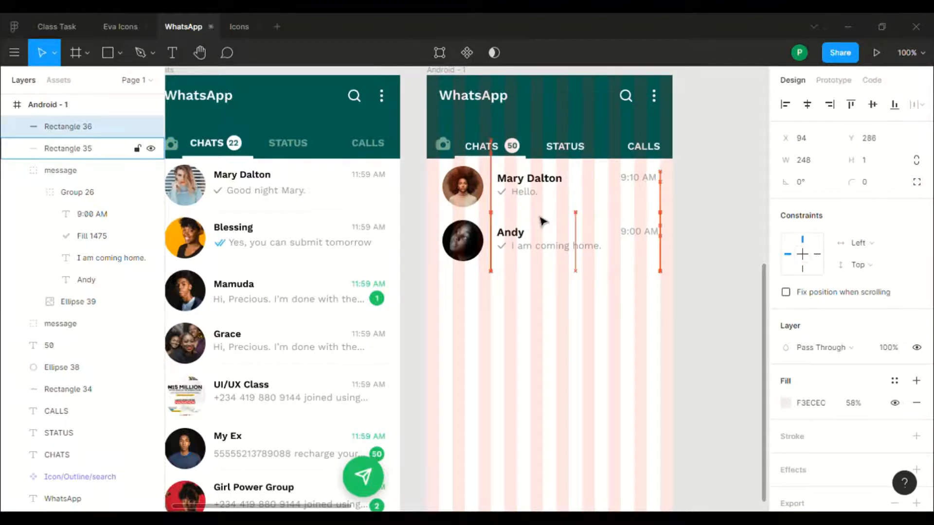
key(Down)
click(702, 276)
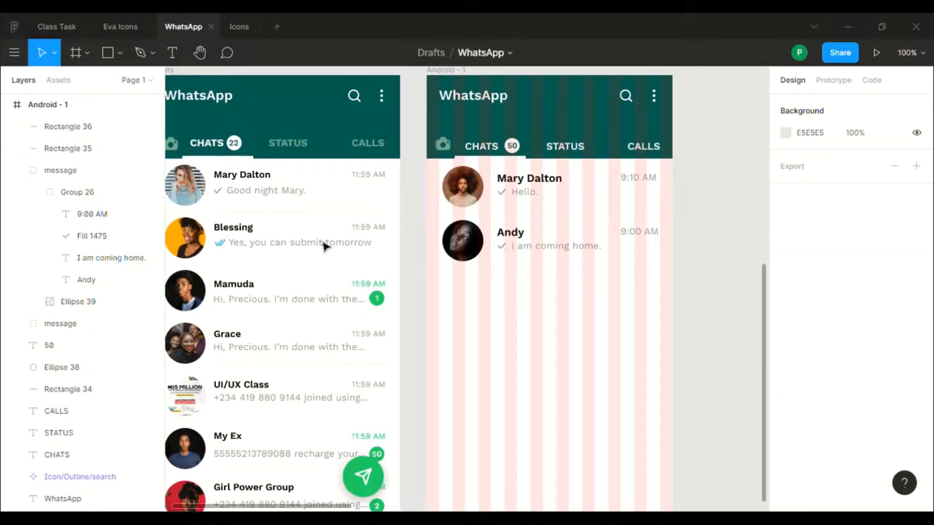
Step: Copy the outline all-done double-check icon from the Eva Icons file and paste it into the Android - 1 frame of the WhatsApp file
click(226, 252)
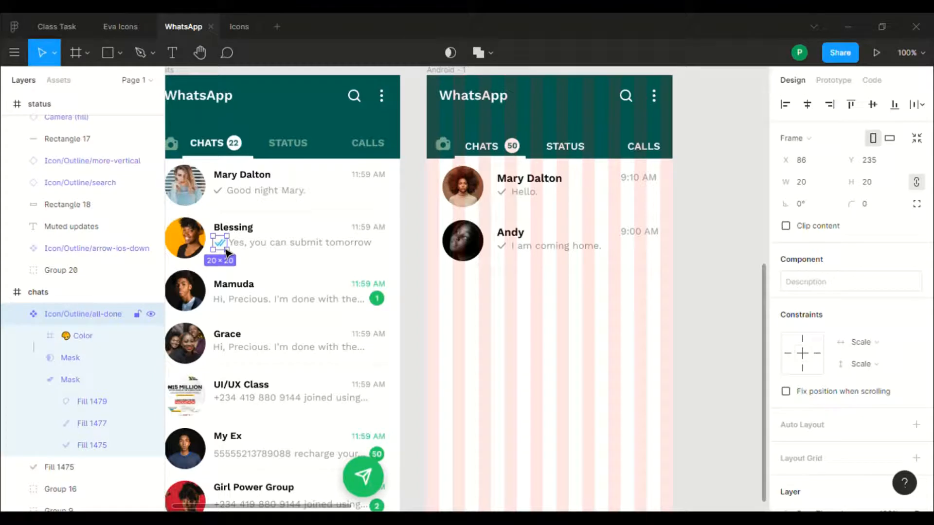
click(112, 23)
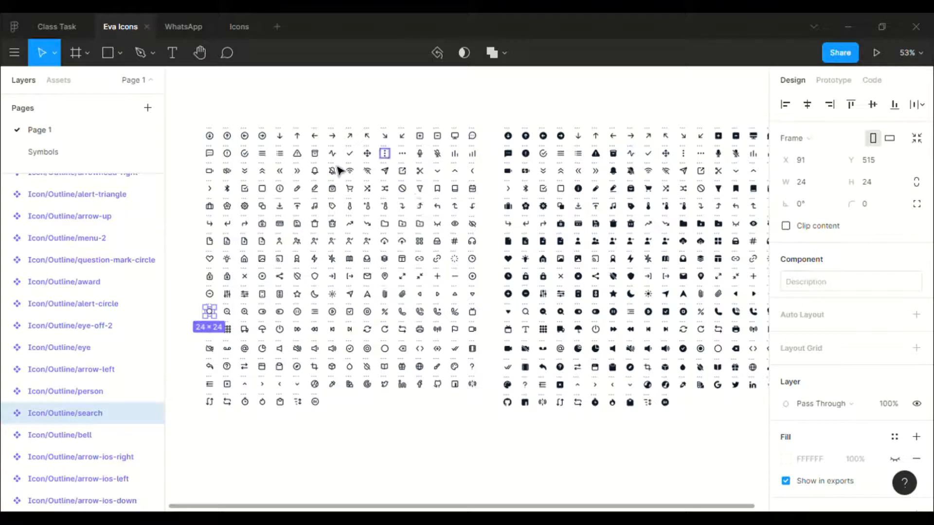
click(458, 350)
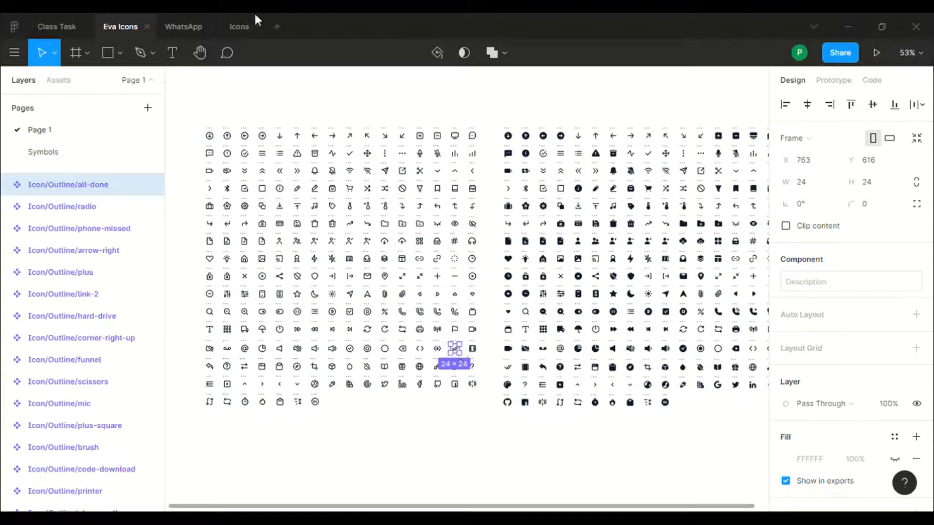
click(206, 15)
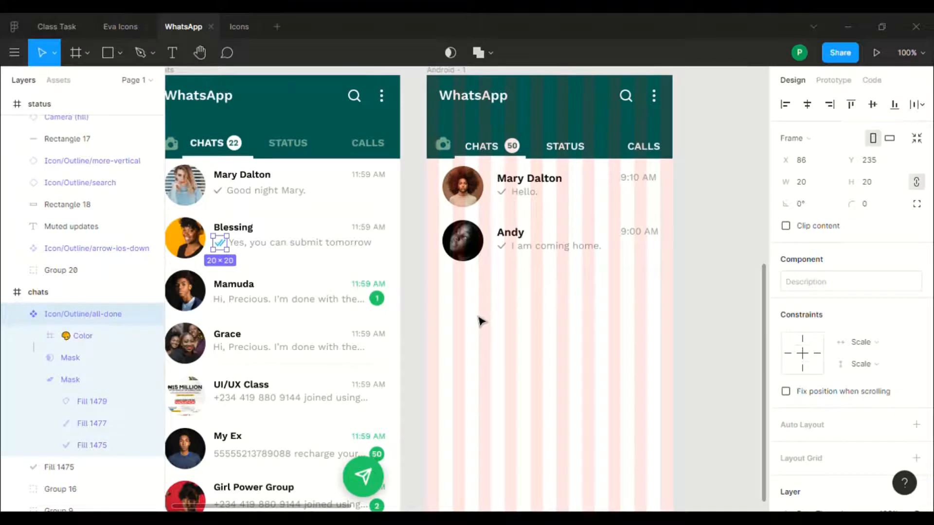
click(480, 321)
key(ctrl+v)
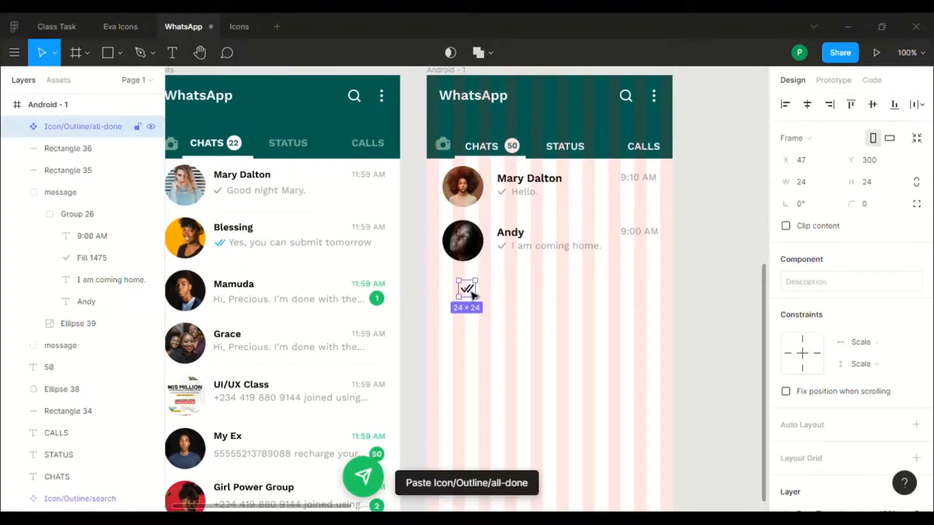
Step: Lock the double-check icon's proportions and set its width to 12, matching the single check mark in the second row
click(506, 254)
double_click(504, 249)
double_click(504, 249)
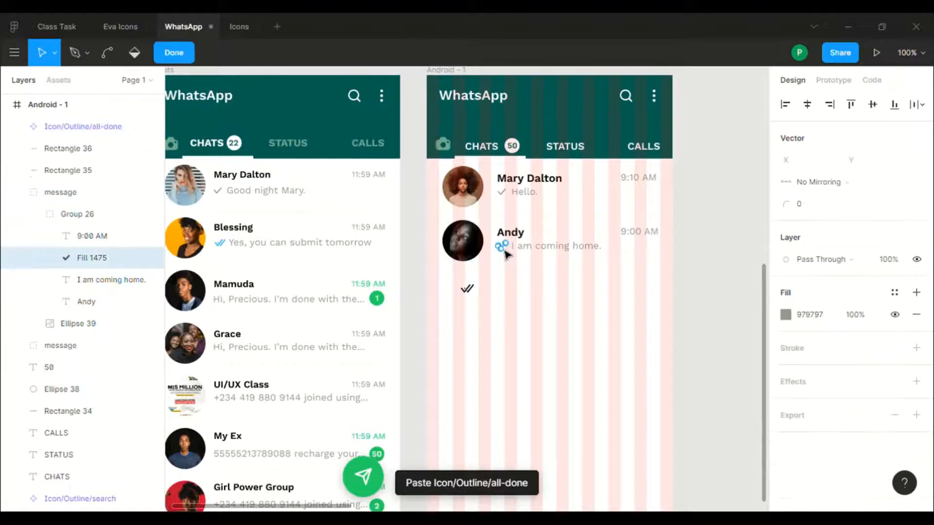
key(Escape)
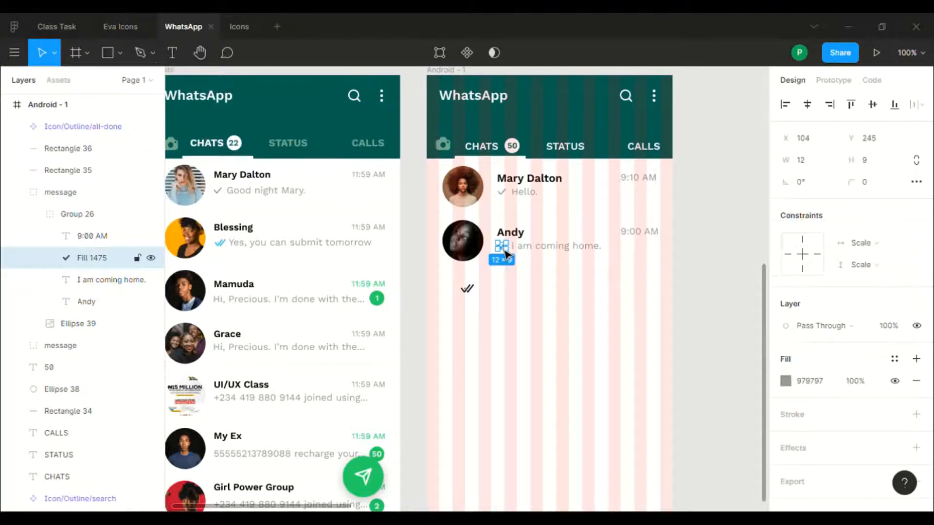
click(469, 294)
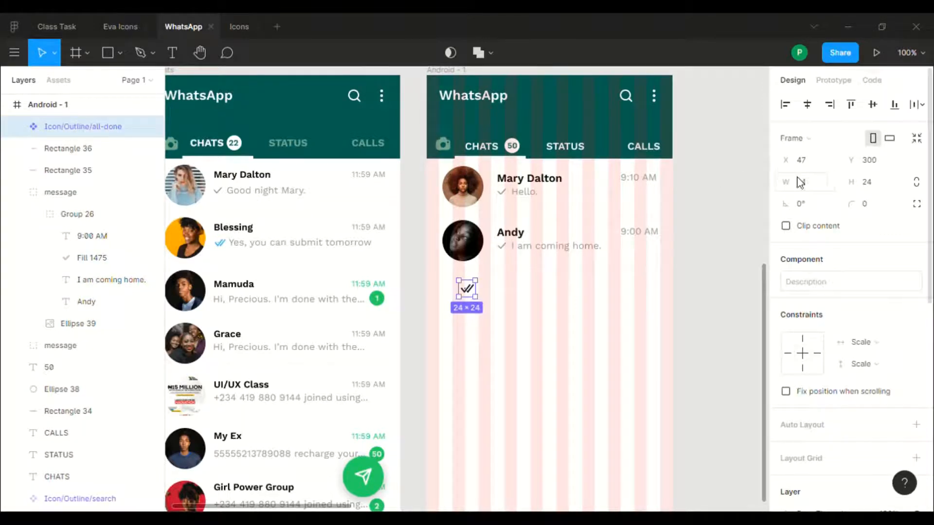
click(917, 182)
click(806, 184)
key(Return)
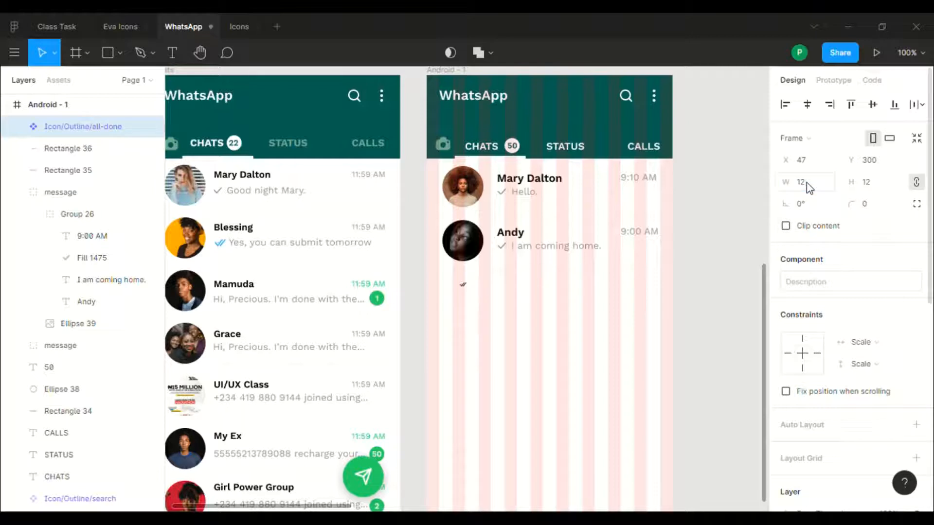
Step: Enlarge the double-check icon by setting its width to 15 and finally to 20
click(807, 185)
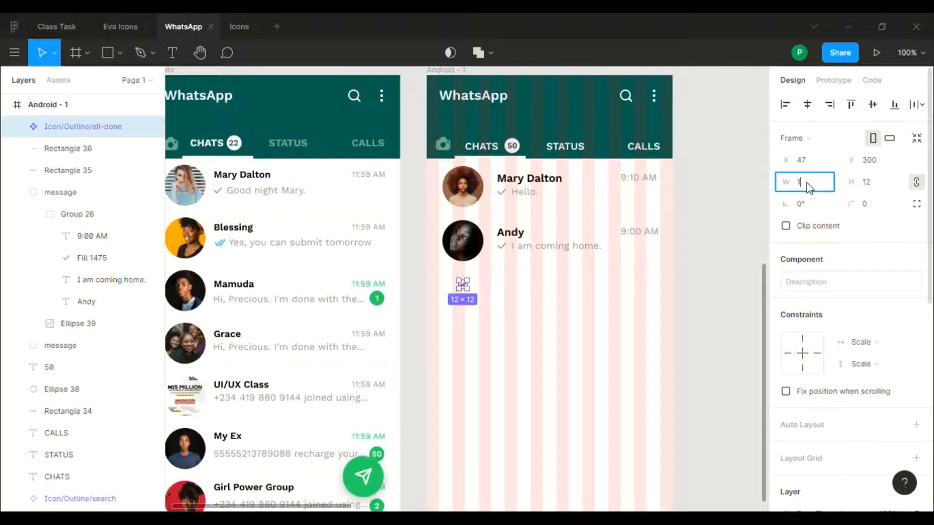
text(15)
key(Return)
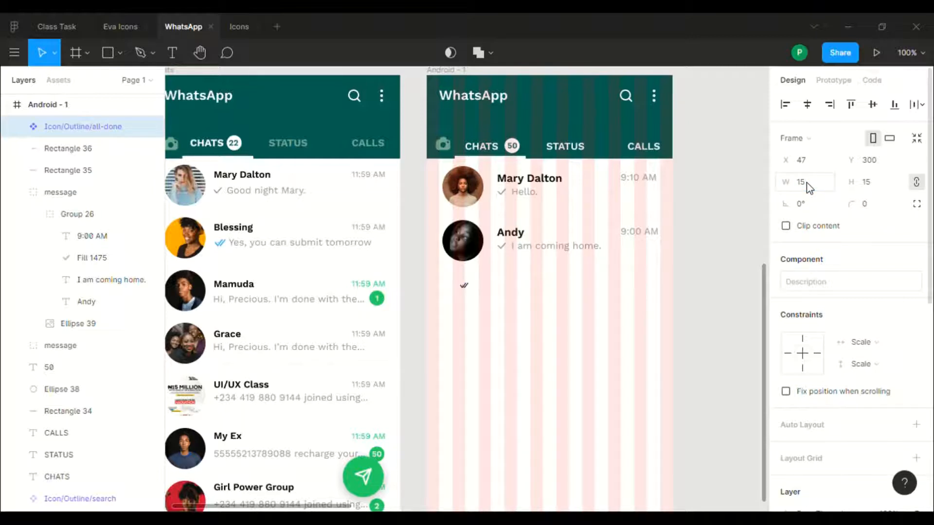
click(809, 187)
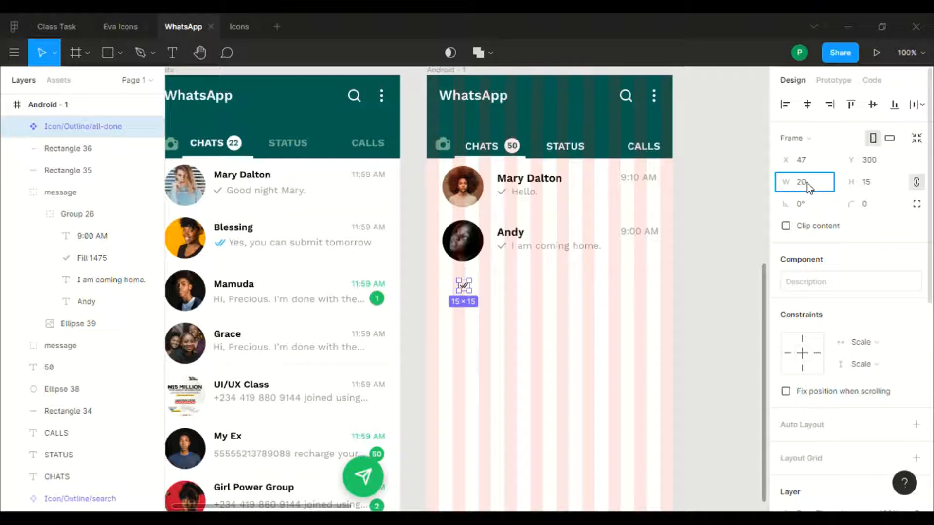
key(Return)
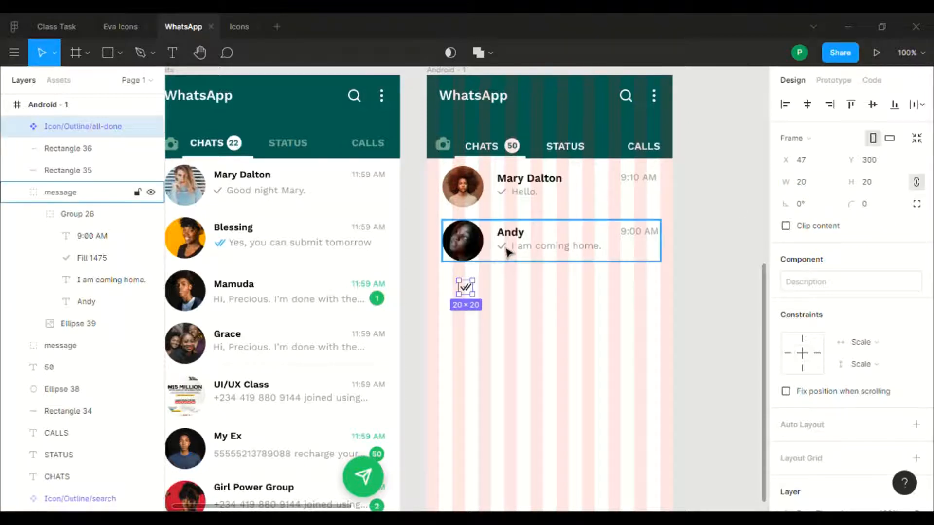
Step: Delete the single check mark in the second chat row and move the double-check icon into its place before the message text
triple_click(507, 249)
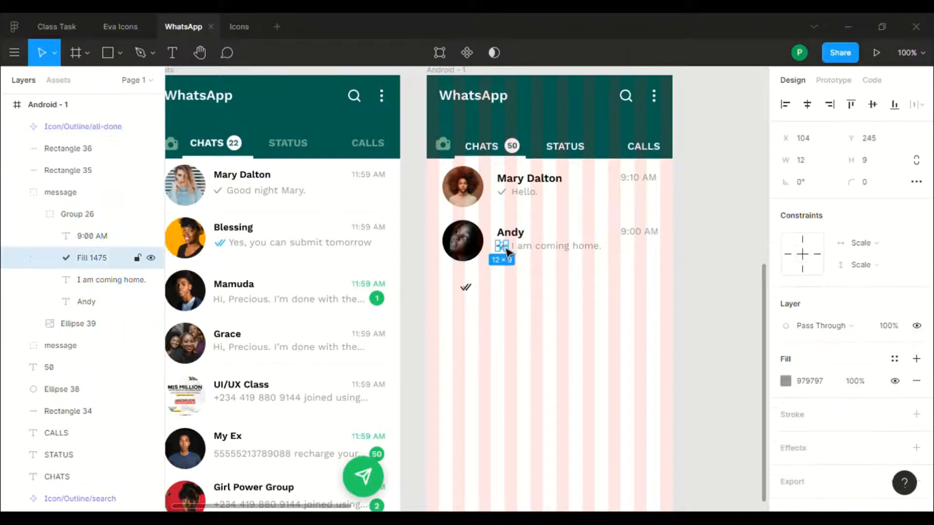
key(Delete)
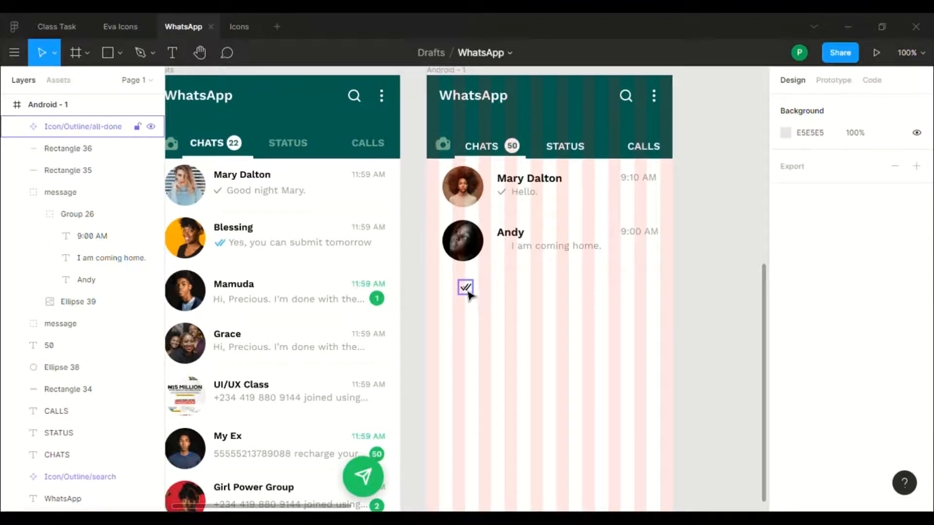
drag(468, 294, 504, 253)
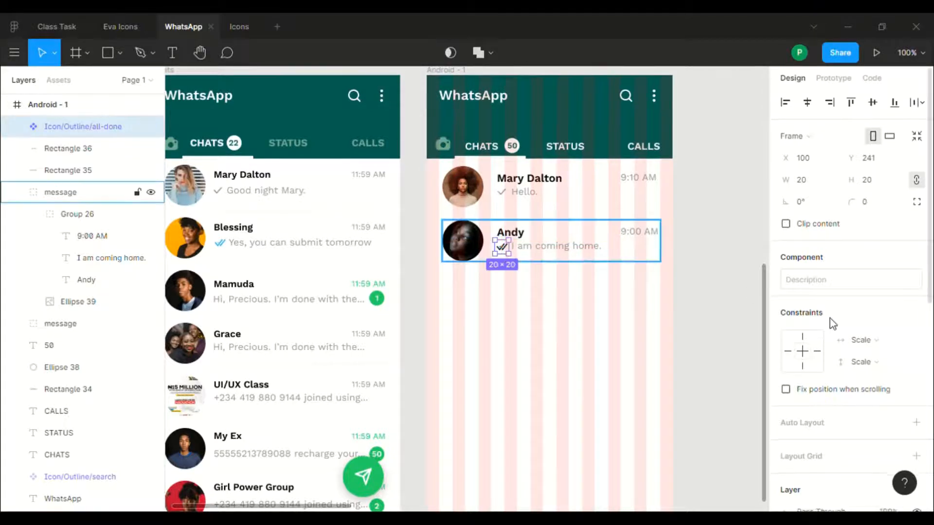
Step: Recolor the double-check icon from dark navy to the document's light blue, 34B7F1
scroll(833, 324, down, 5)
scroll(821, 325, down, 2)
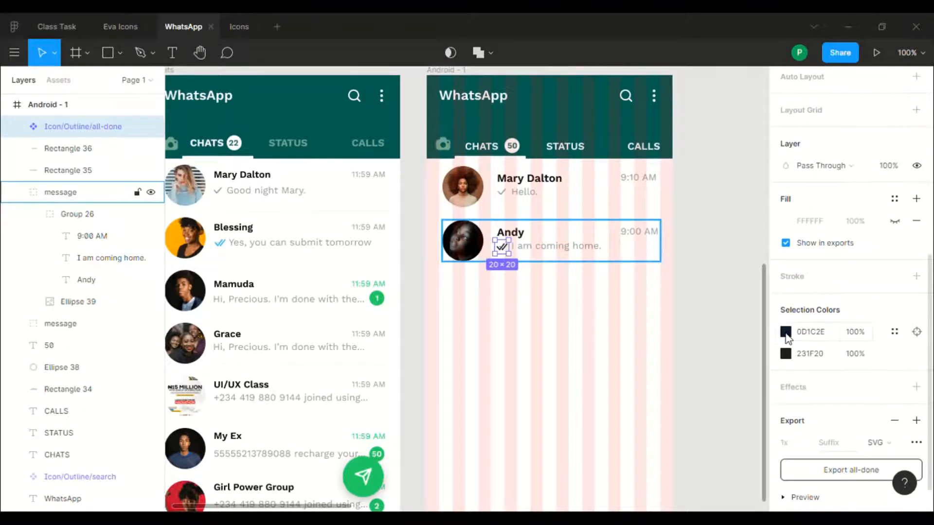
click(786, 332)
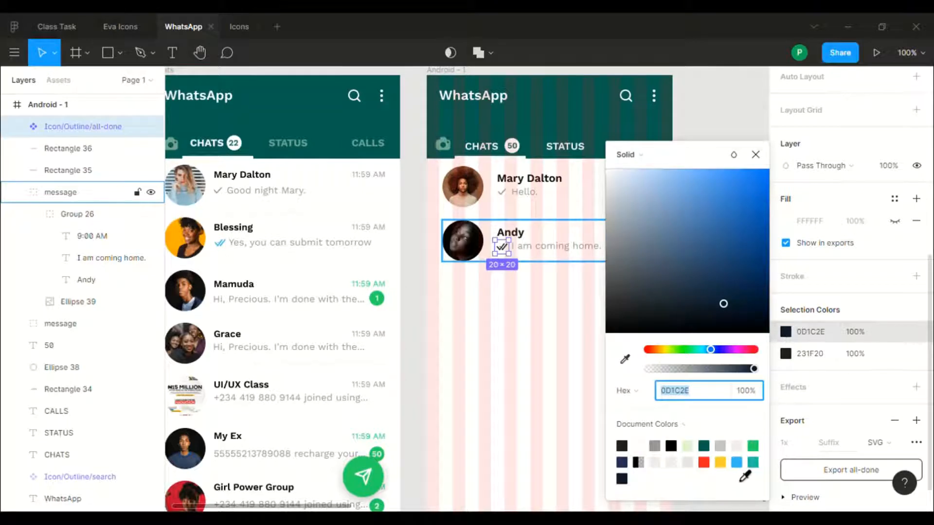
click(736, 462)
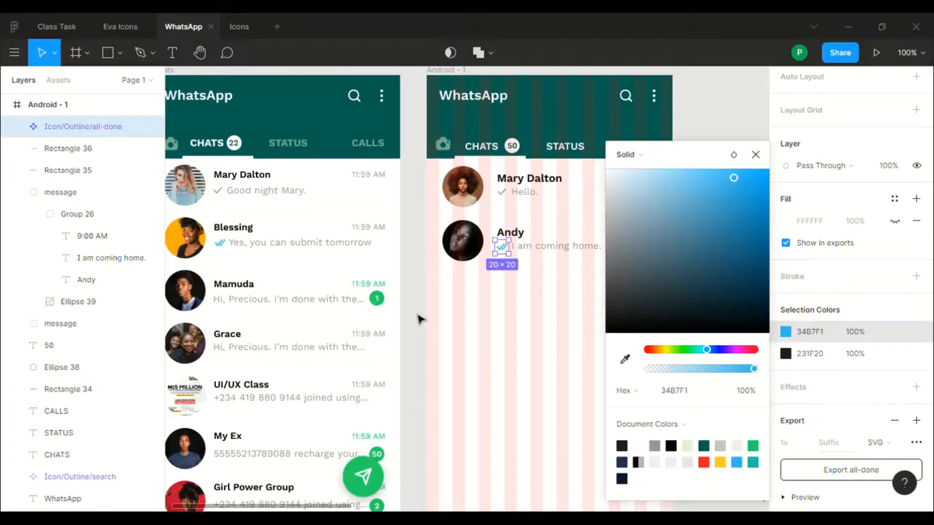
click(419, 319)
scroll(419, 319, right, 1)
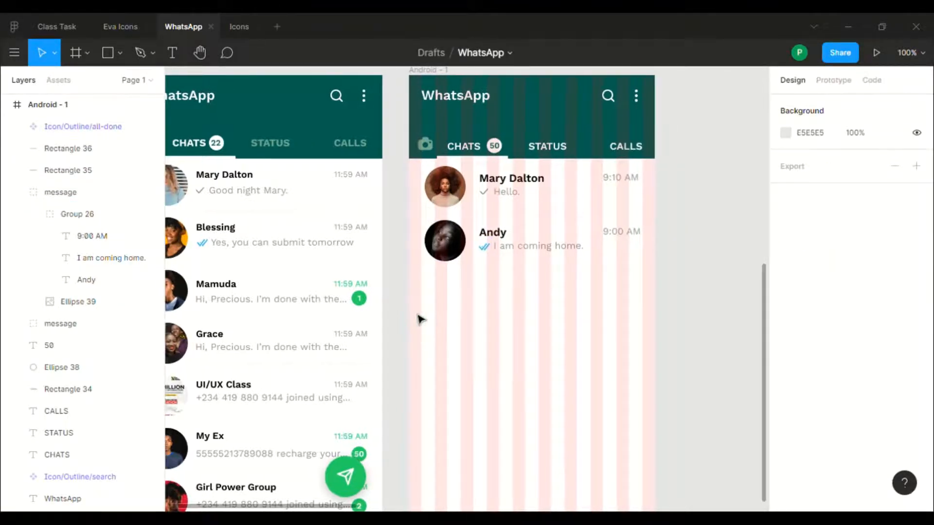
Step: Shift the second row's message text and double-check icon slightly down so both sit at Y 243, with the icon at X 100
click(483, 248)
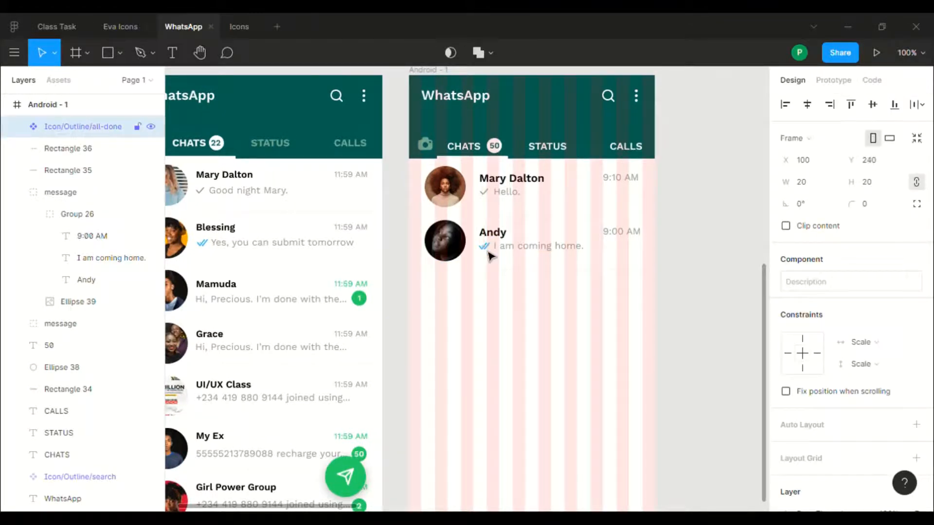
double_click(544, 254)
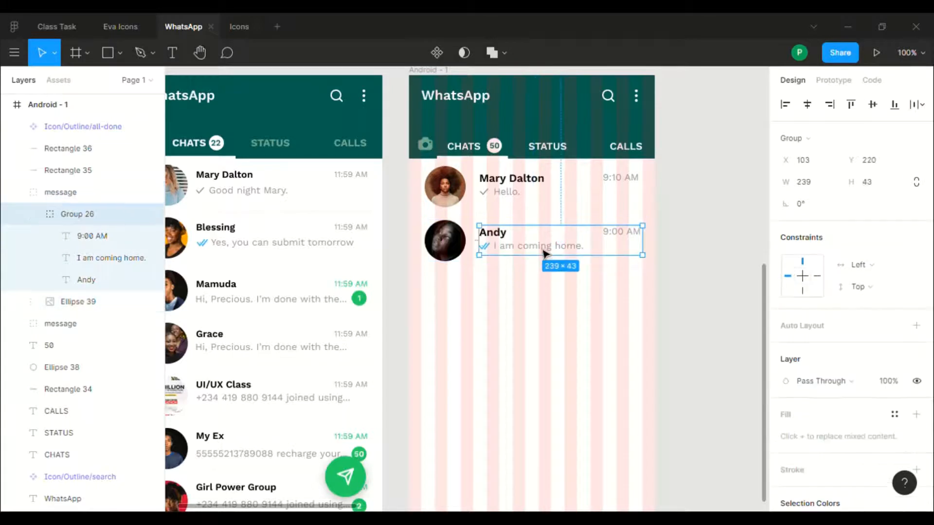
double_click(543, 254)
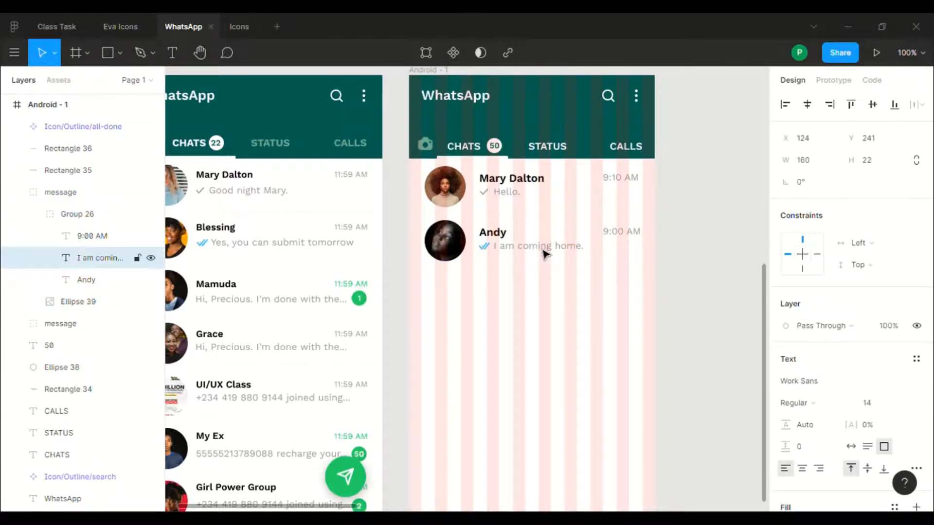
click(694, 242)
scroll(694, 242, left, 3)
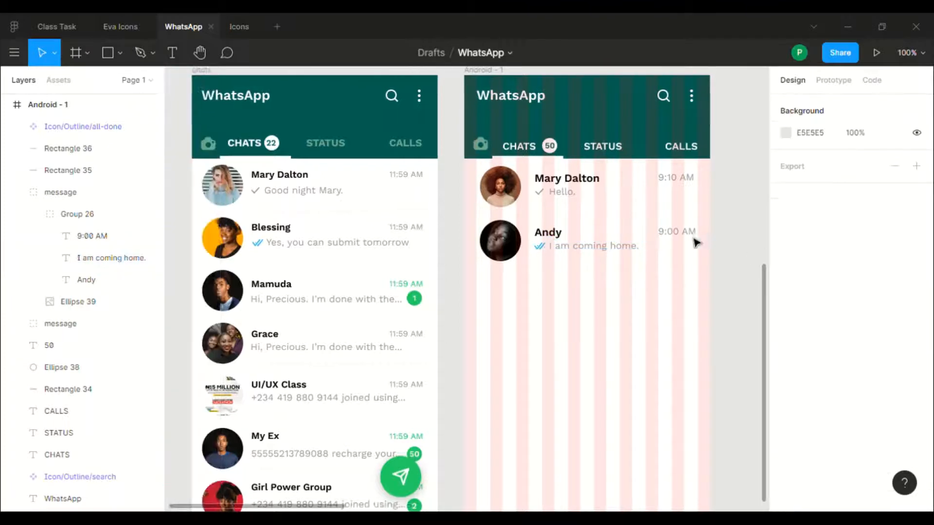
click(601, 256)
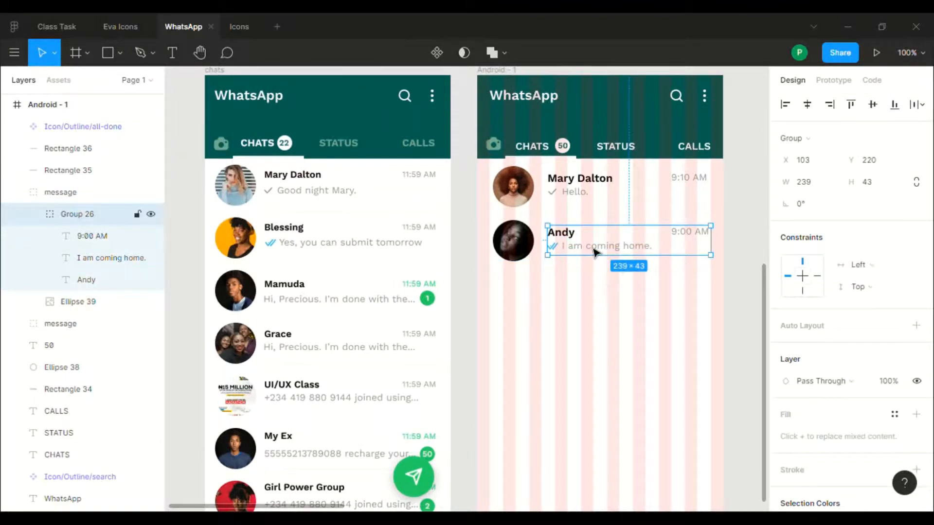
double_click(595, 251)
drag(593, 249, 594, 252)
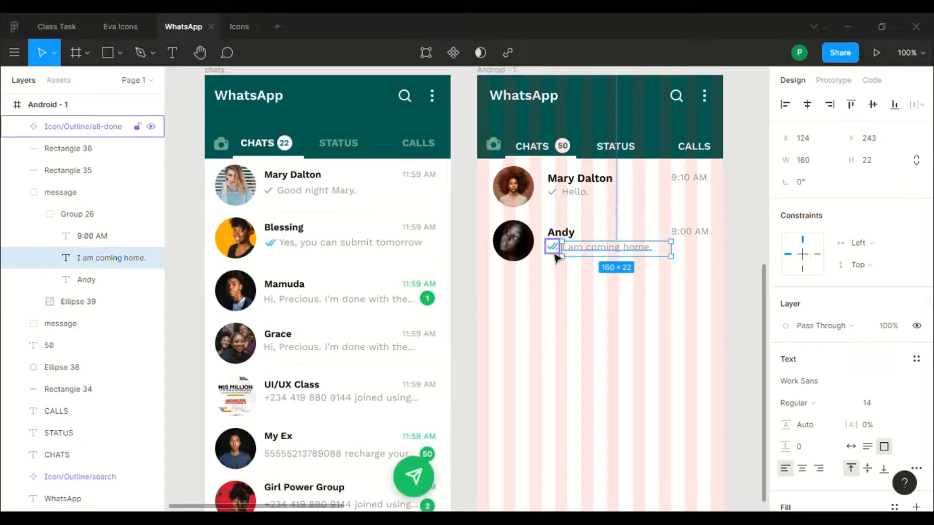
drag(557, 257, 555, 255)
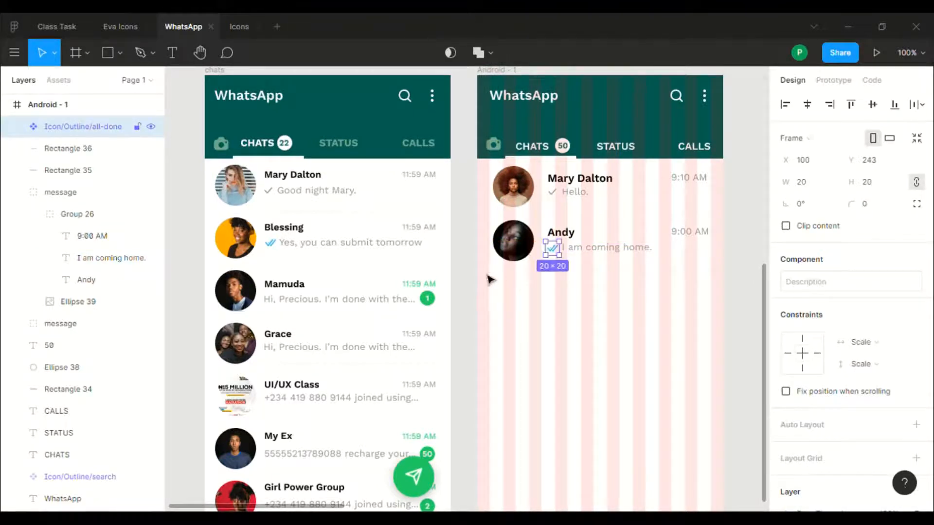
click(475, 280)
scroll(475, 277, right, 2)
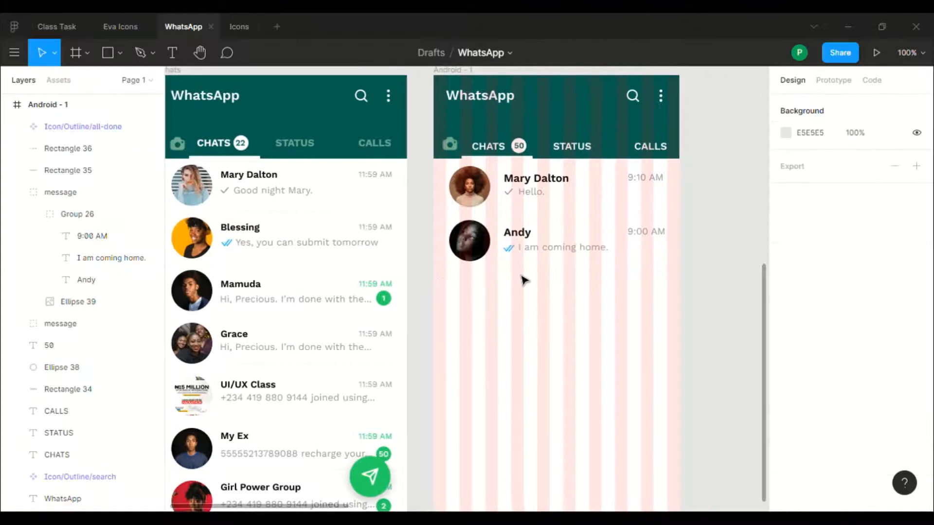
Step: Duplicate the second chat row together with its divider and move the copy down about 83 px to form a third row
click(481, 243)
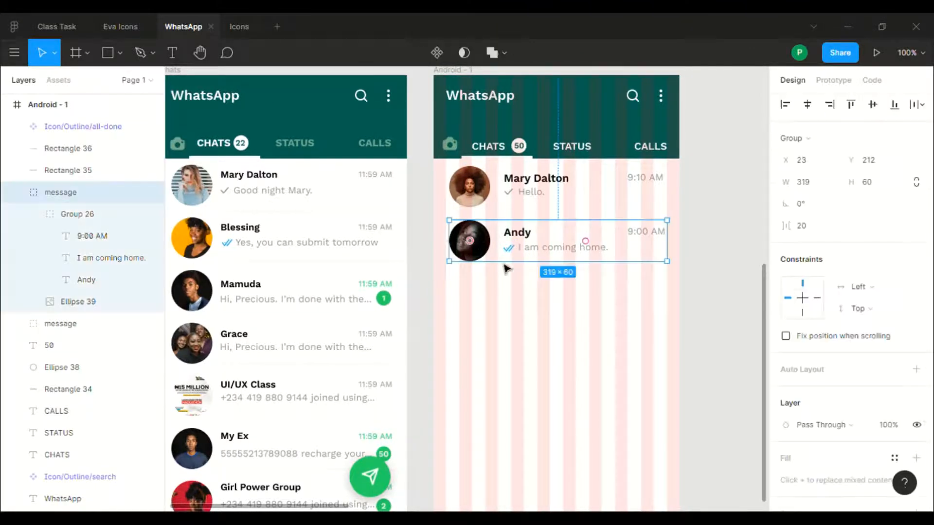
shift+click(519, 274)
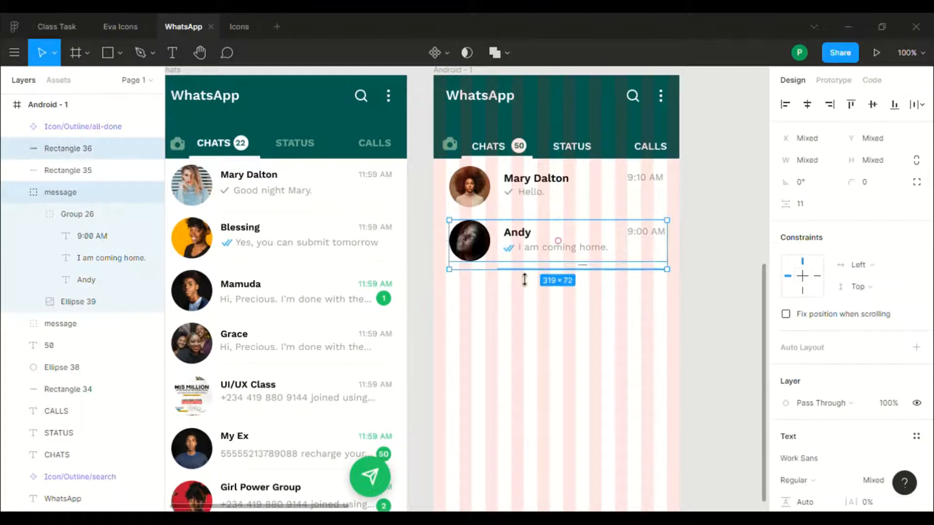
key(ctrl+d)
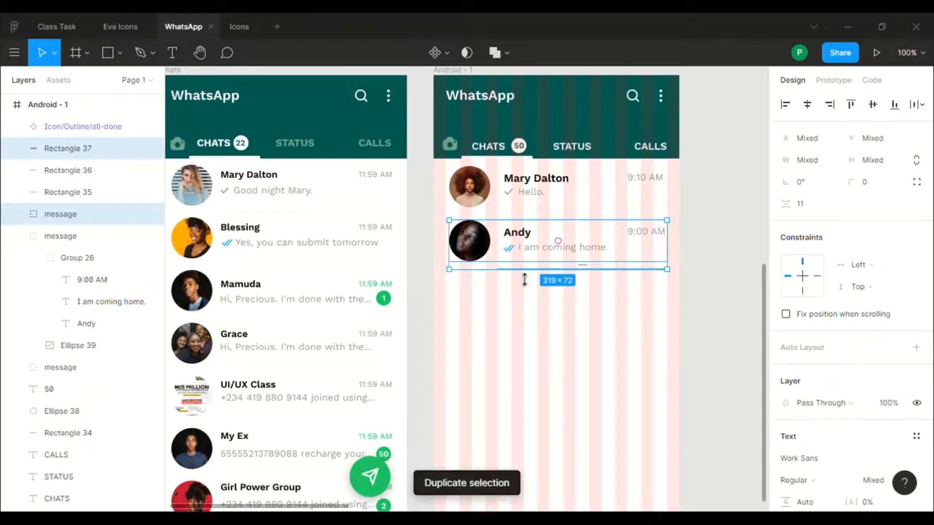
key(shift+Down)
key(shift+Down)
key(shift+Down)
key(shift+Down)
key(shift+Down)
key(shift+Down)
key(shift+Down)
key(shift+Down)
key(shift+Down)
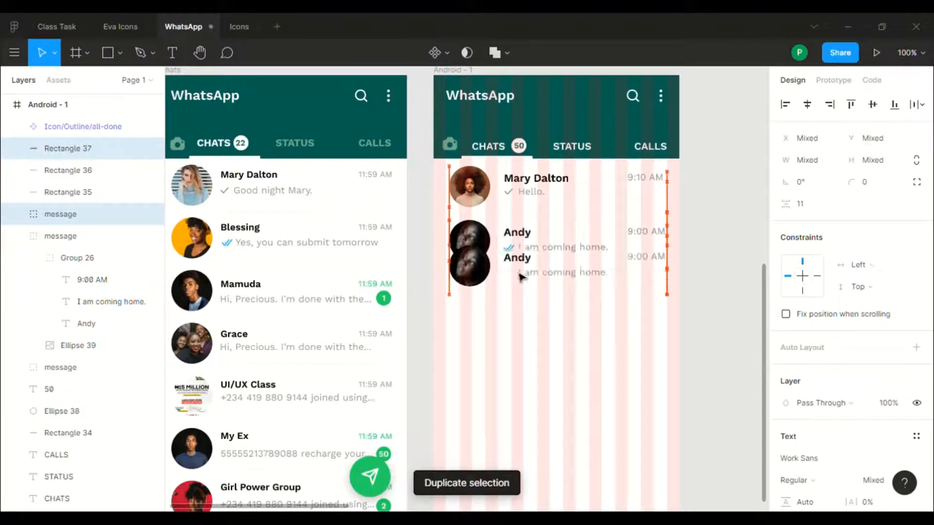
key(shift+Down)
key(shift+Down)
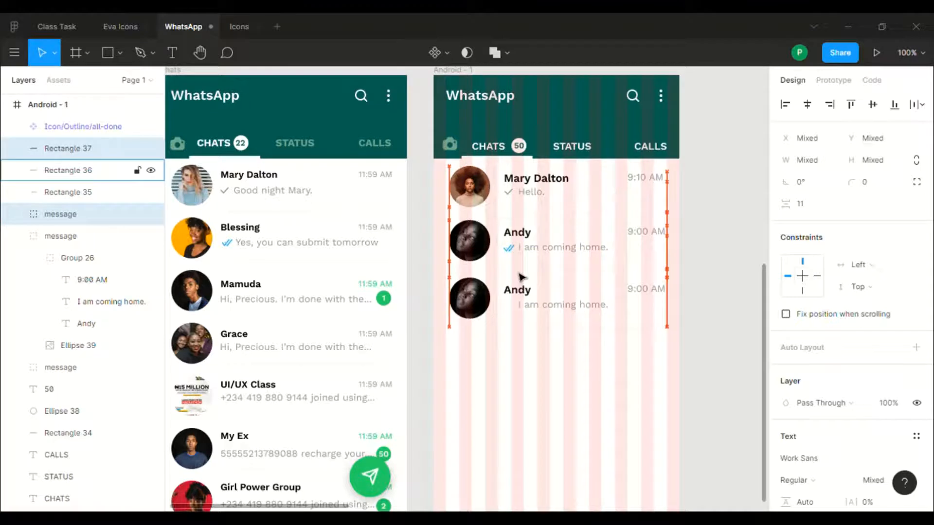
key(Down)
key(Down)
key(Down)
key(Down)
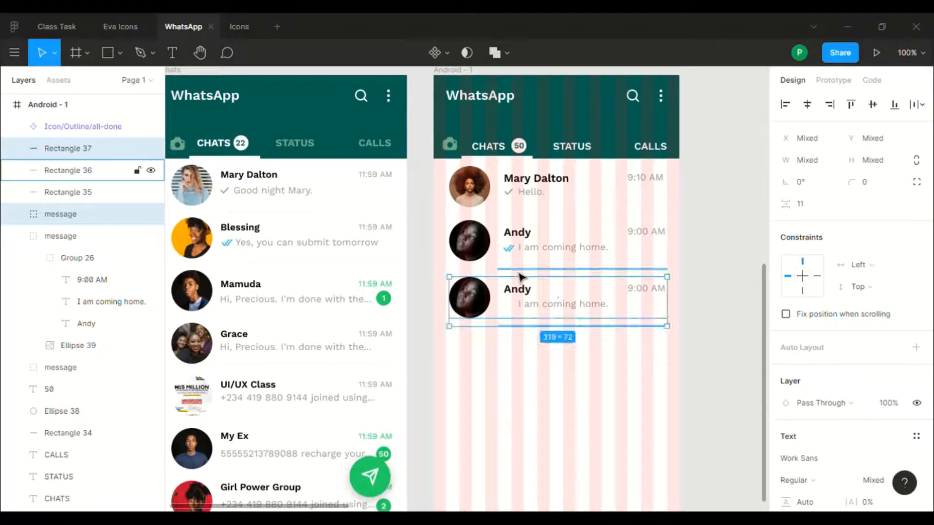
Step: Repeat the row-and-divider duplication with the same spacing to add a fourth chat row
key(ctrl+d)
click(736, 304)
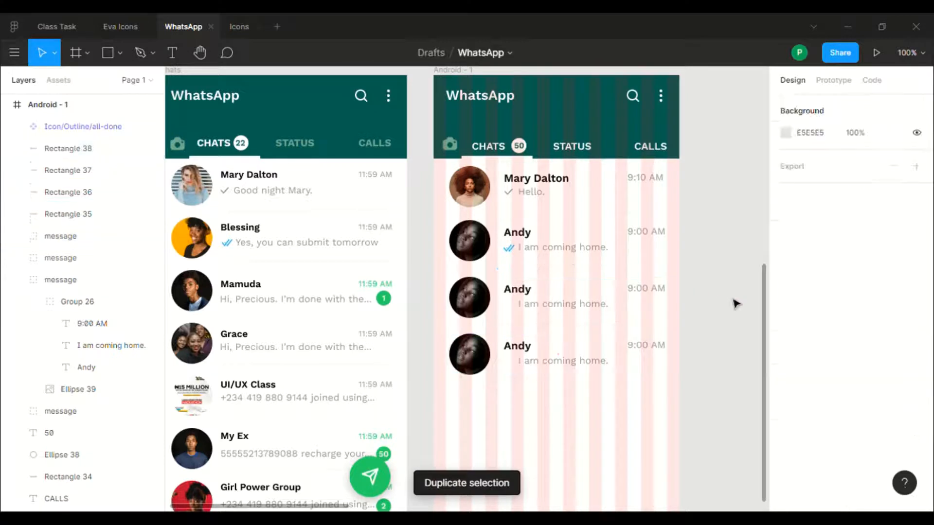
scroll(736, 304, down, 1)
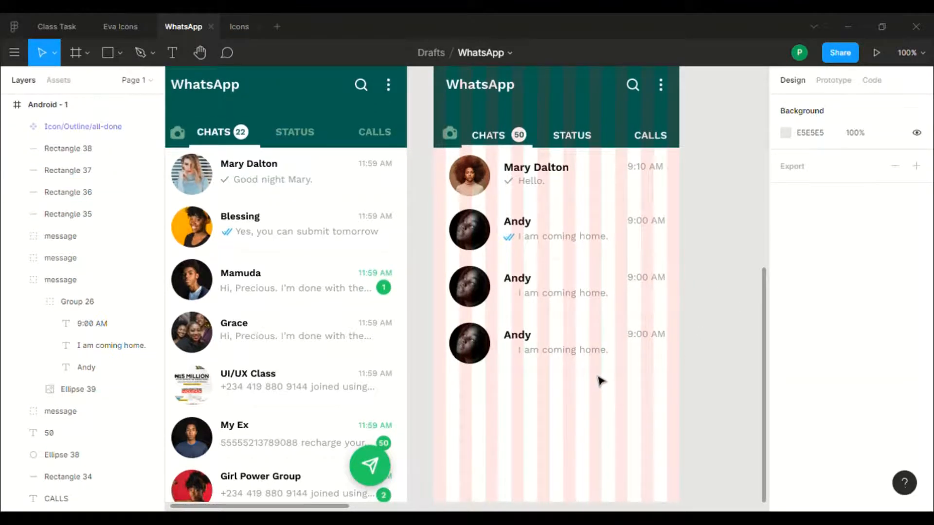
Step: Move the third row's message text to X 102, Y 325 under the contact name and change it to "Good day" plus the recipient's first name
click(533, 300)
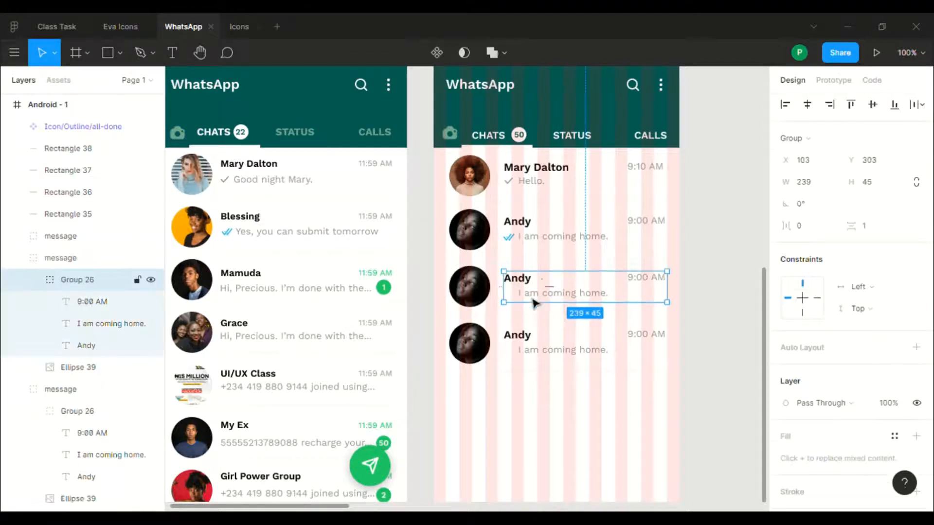
double_click(534, 302)
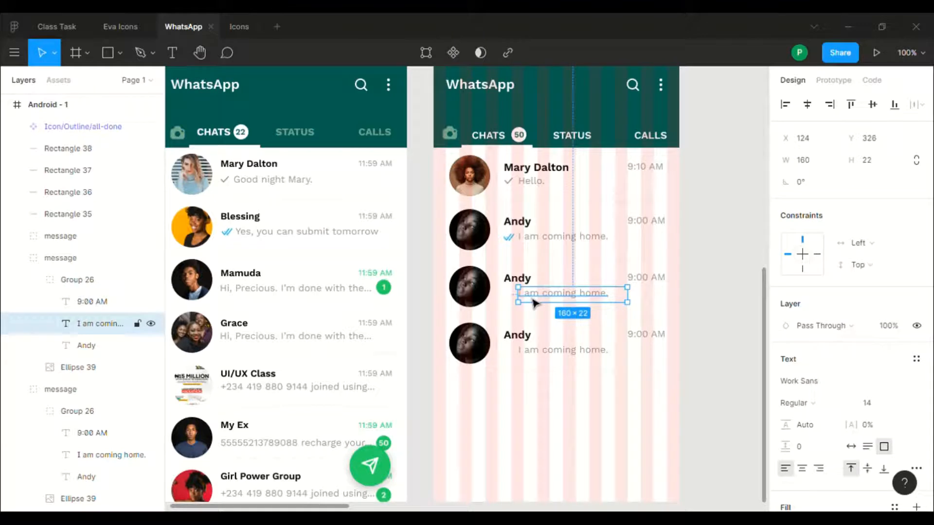
drag(548, 302, 535, 302)
double_click(535, 302)
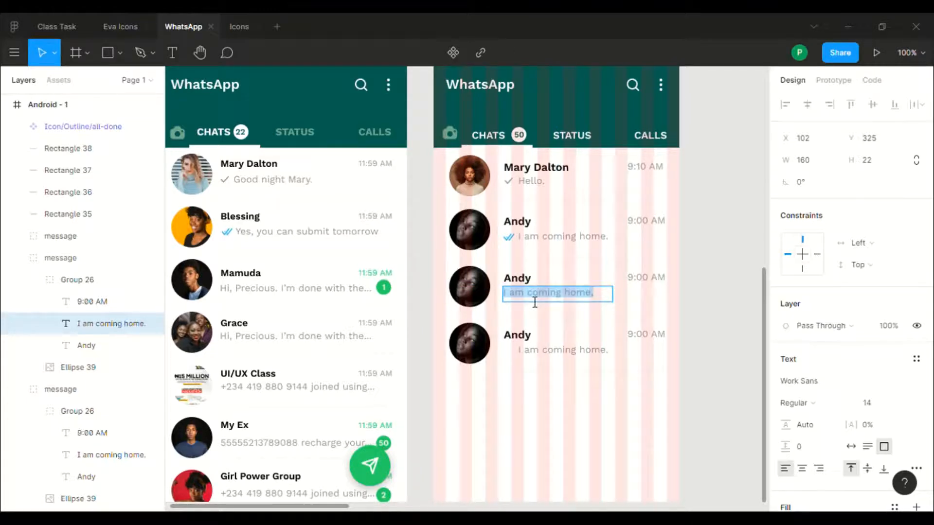
text(Good d)
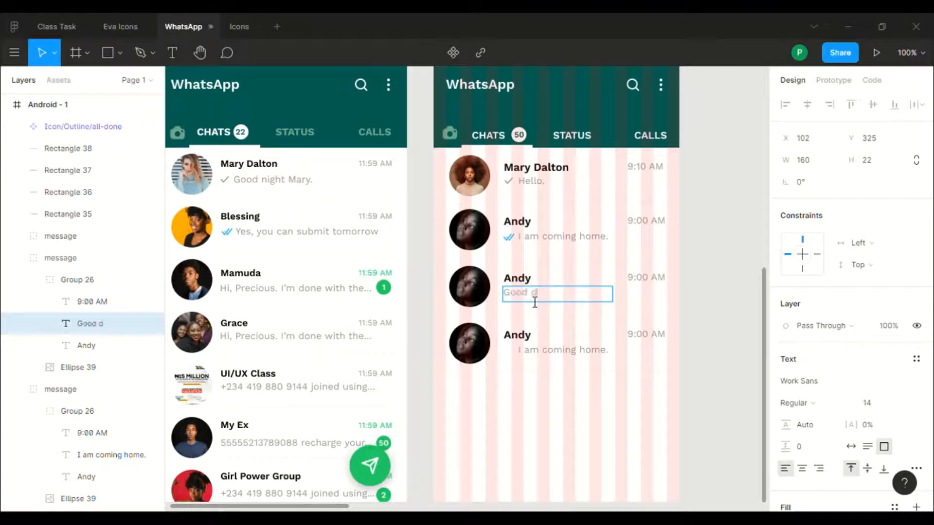
text(ay Precious)
key(Escape)
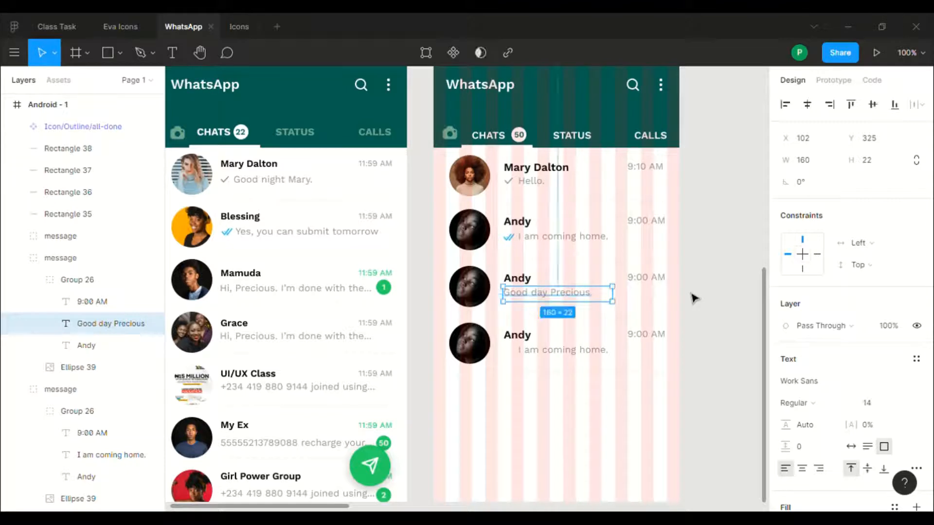
key(Escape)
scroll(694, 298, down, 3)
scroll(695, 298, down, 3)
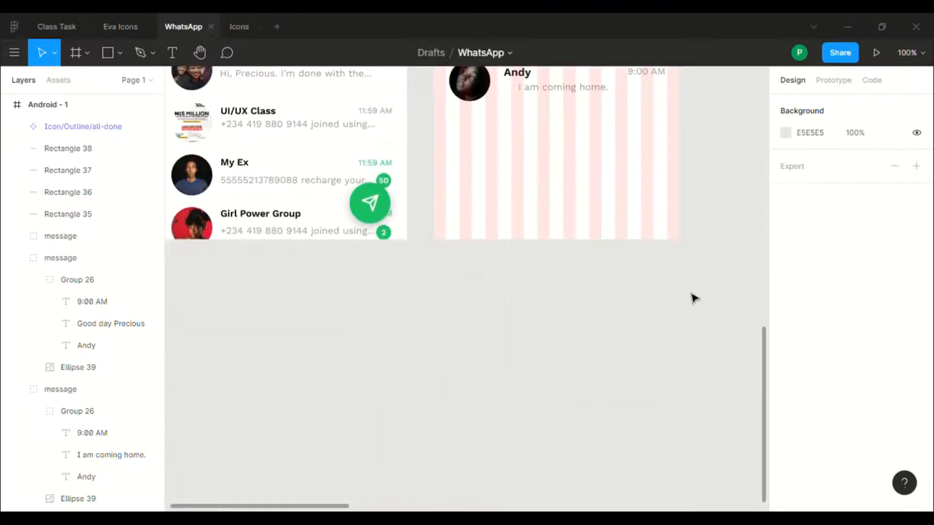
scroll(692, 298, up, 8)
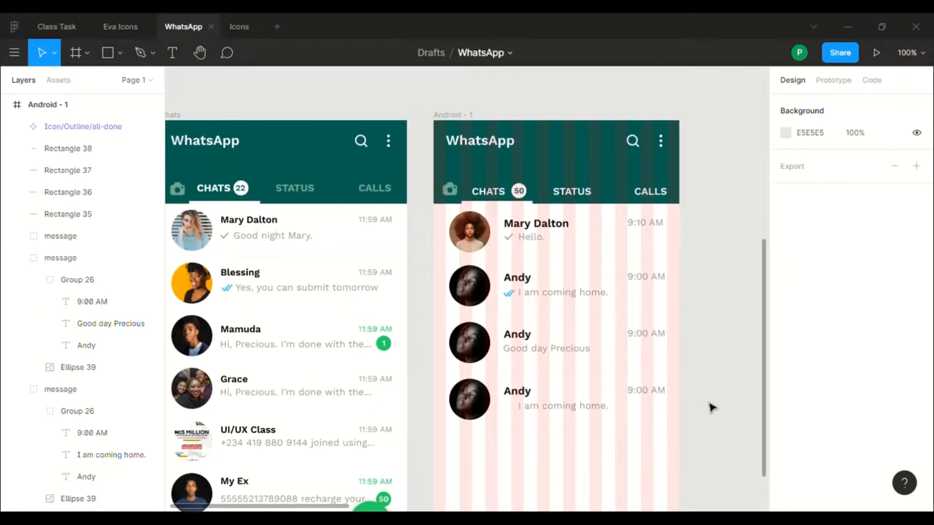
scroll(710, 392, down, 5)
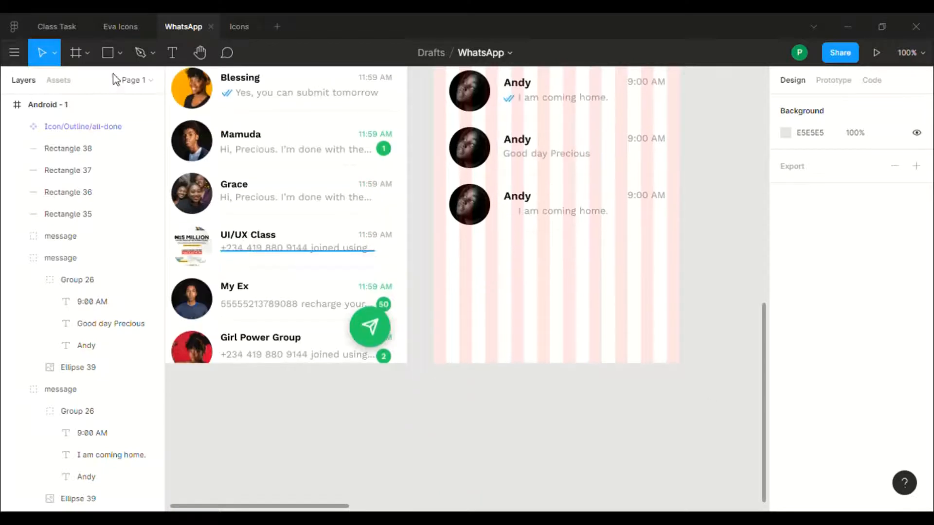
click(119, 52)
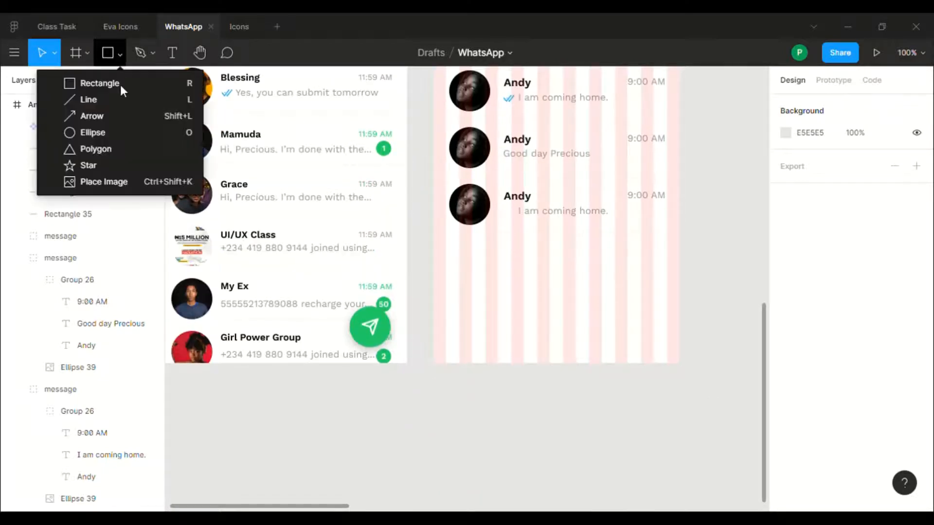
click(130, 132)
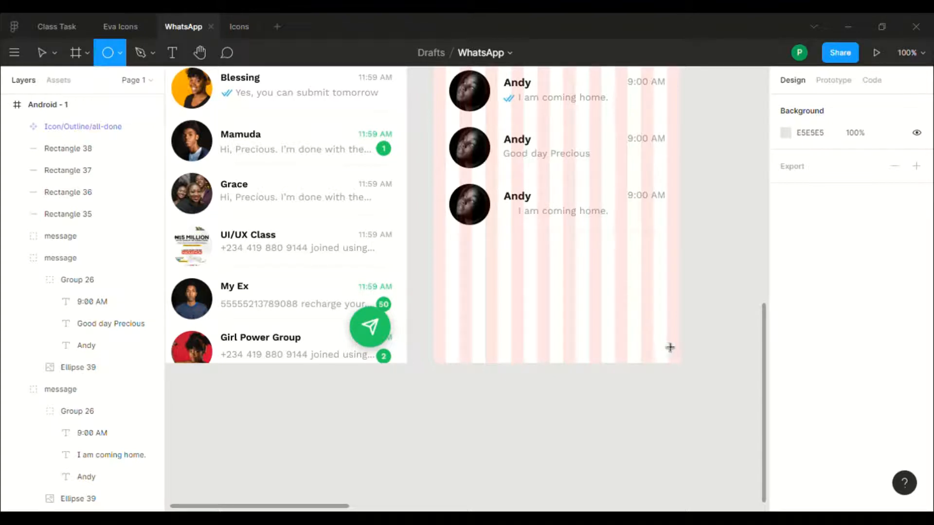
drag(619, 299, 665, 344)
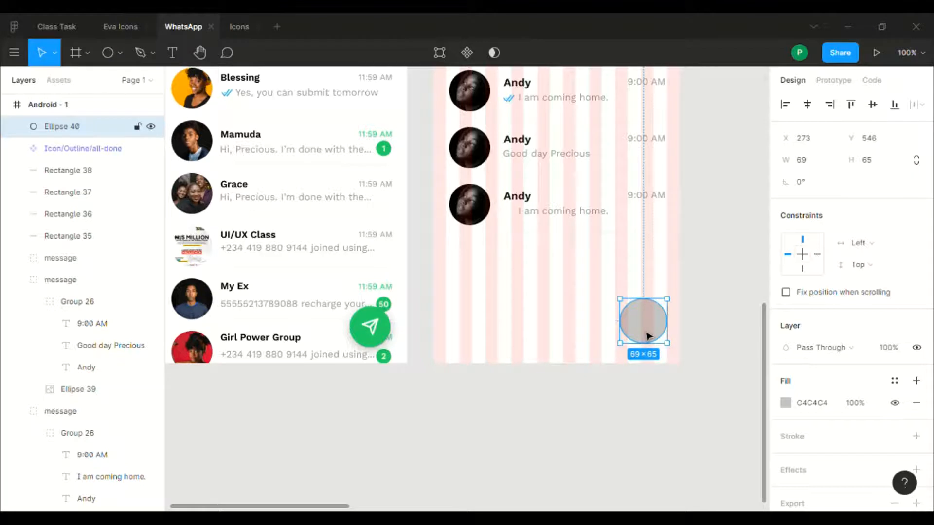
key(Delete)
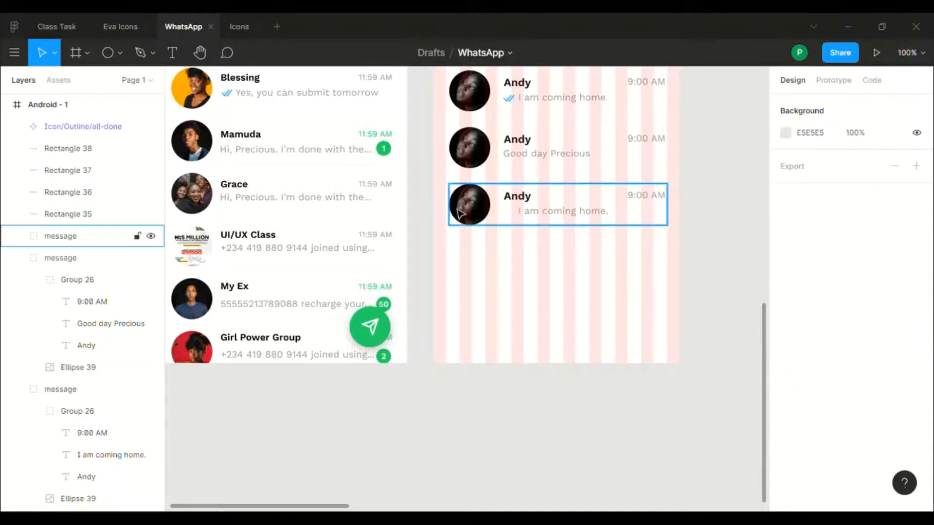
click(459, 213)
click(462, 212)
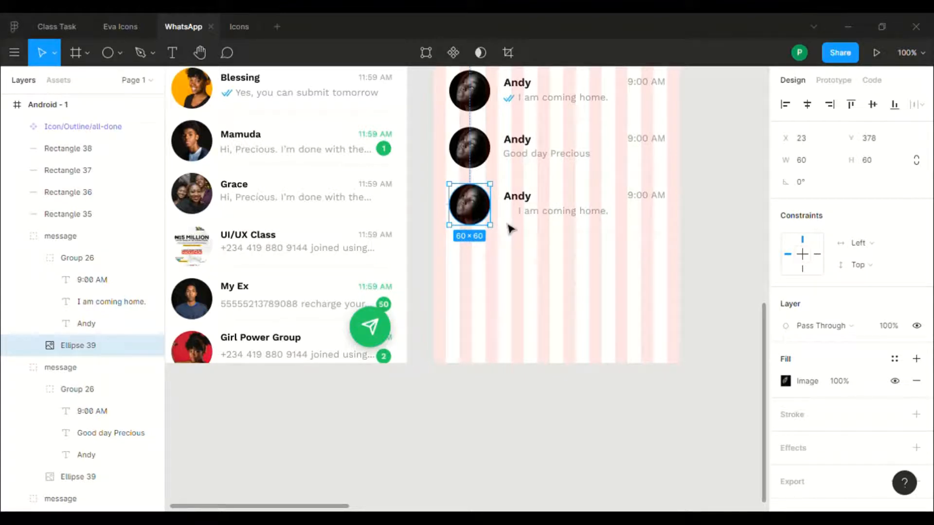
click(608, 304)
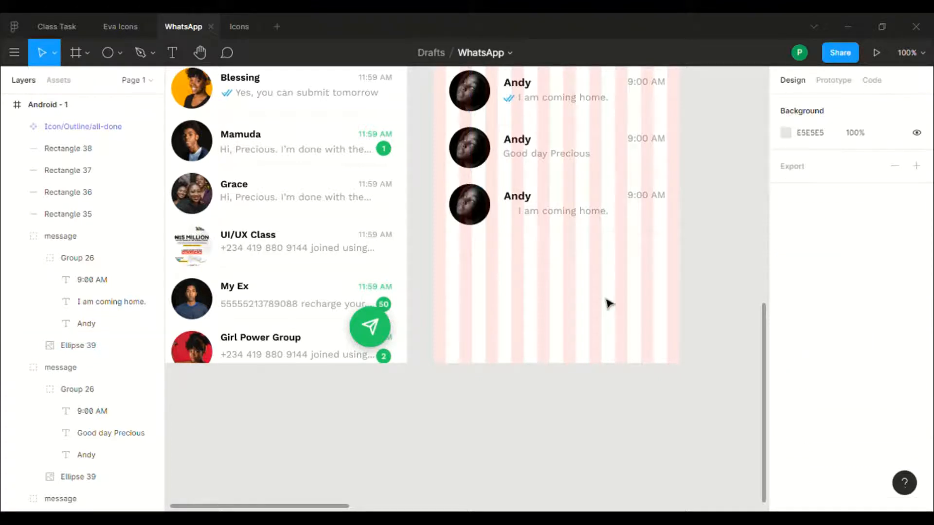
Step: Draw an ellipse near the new frame's lower-right corner at about X 266, Y 537 and set its size to 60 × 60
click(108, 52)
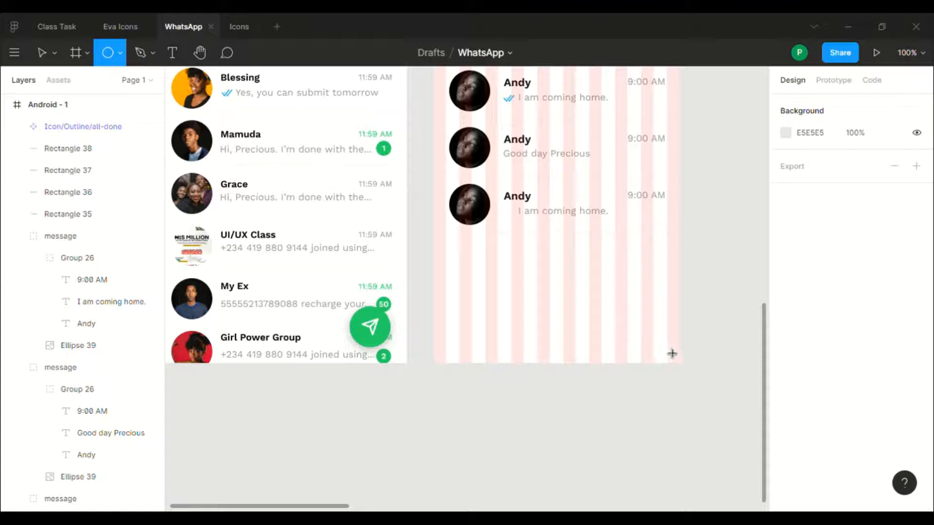
drag(615, 293, 667, 340)
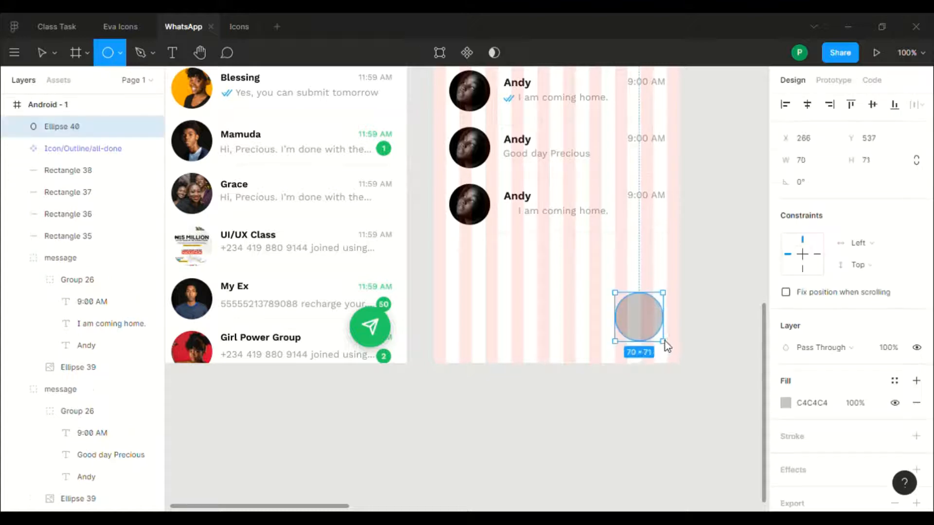
click(805, 164)
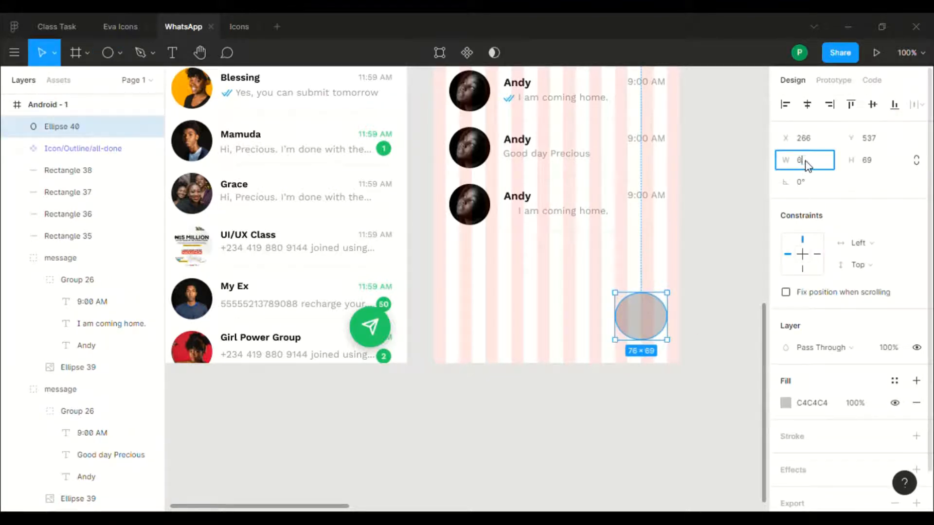
text(60)
key(Return)
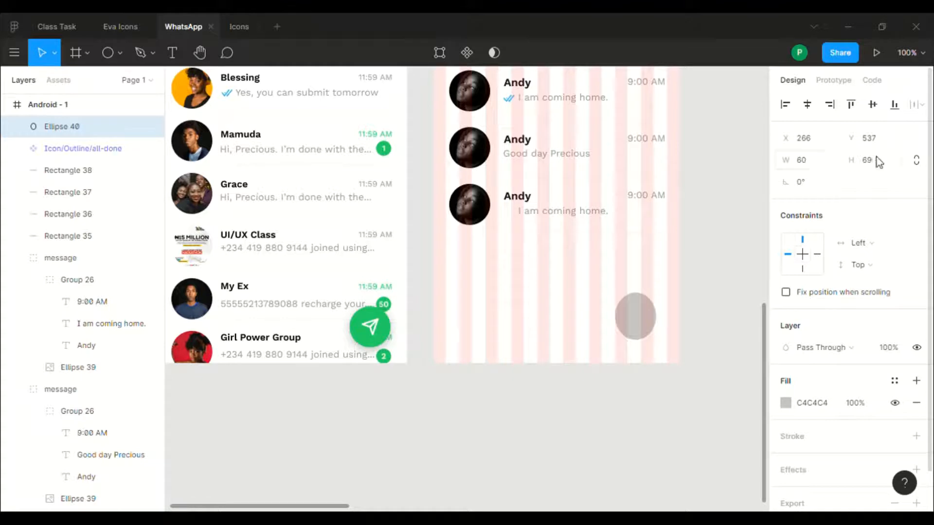
click(878, 161)
text(6)
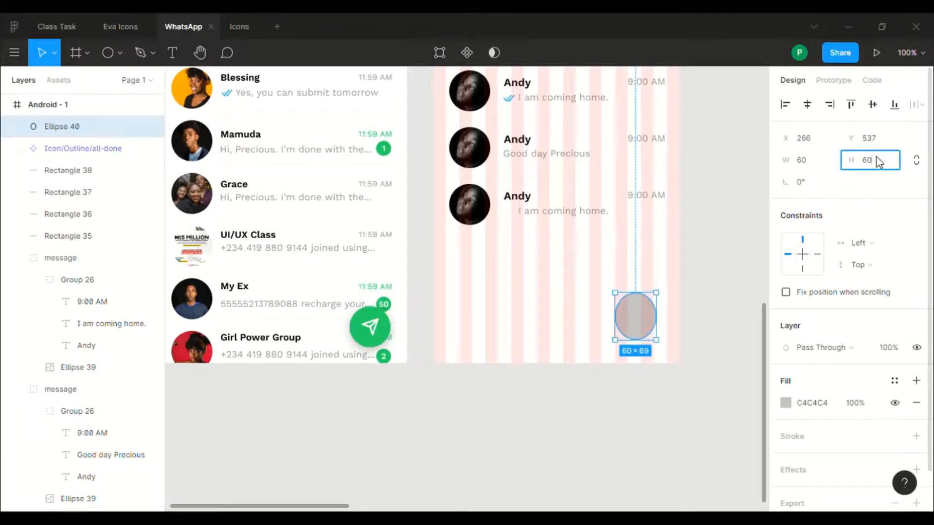
key(Return)
scroll(713, 331, right, 3)
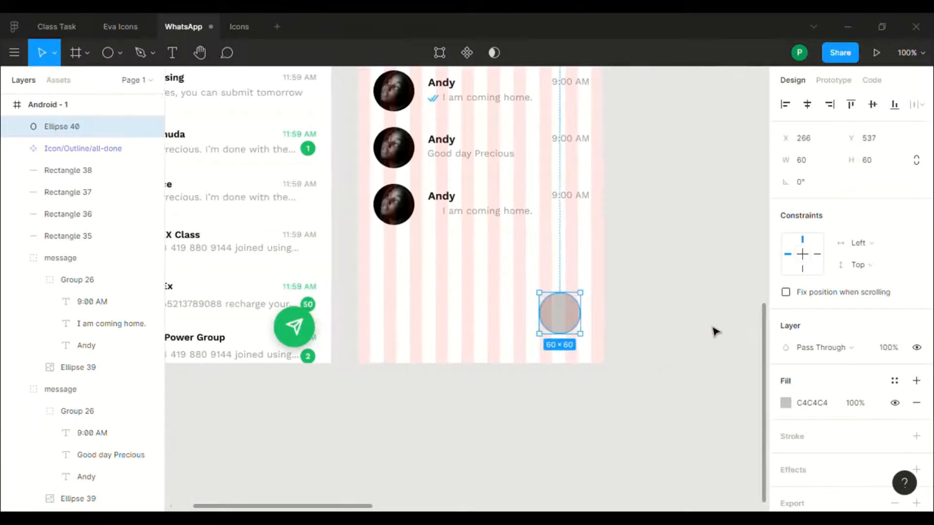
scroll(713, 330, right, 2)
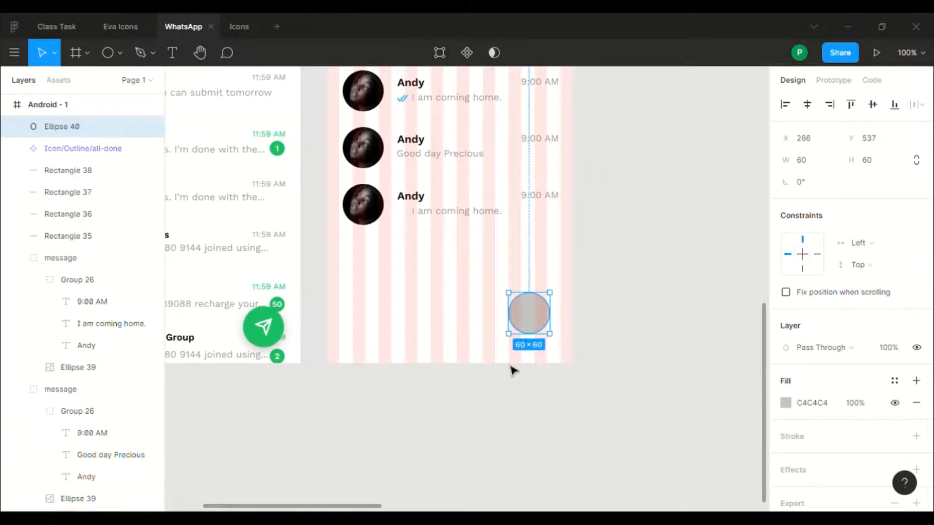
click(530, 400)
Step: Copy the outline paper-plane icon from the Eva Icons file and return to the WhatsApp file
click(128, 26)
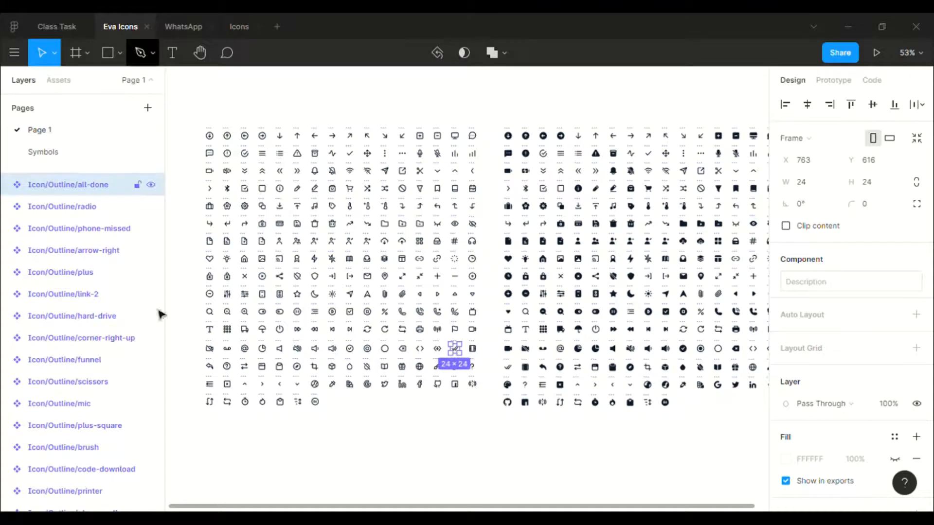
click(388, 180)
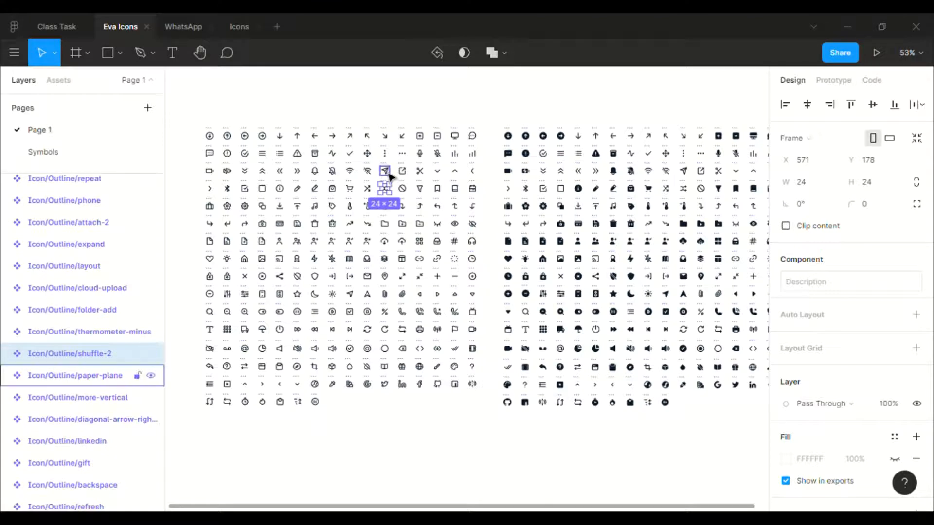
click(386, 172)
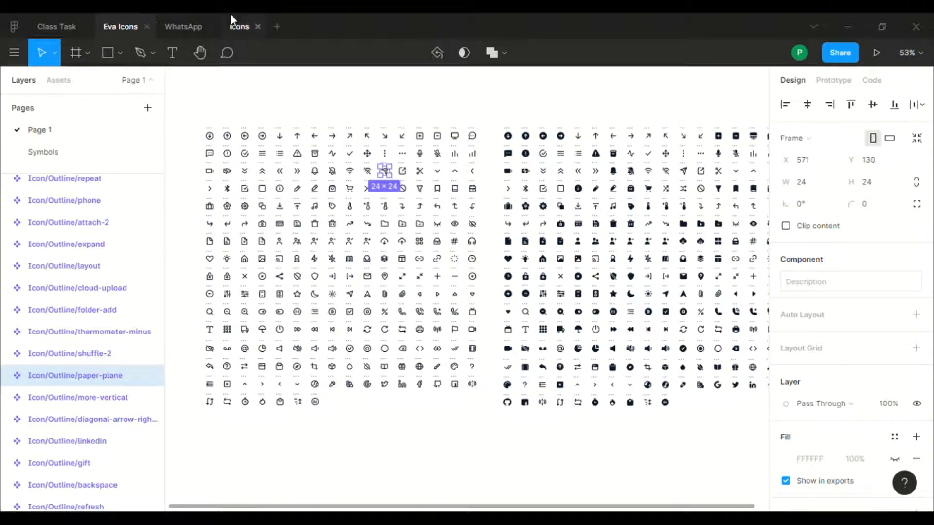
click(200, 15)
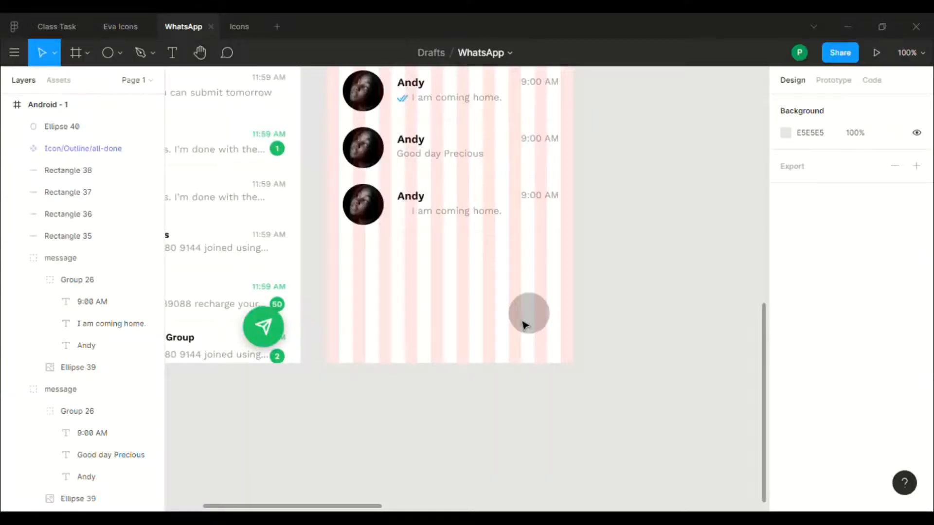
Step: Fill the circle at the bottom of the new frame with the document's green, 25D366
click(525, 325)
scroll(836, 425, down, 2)
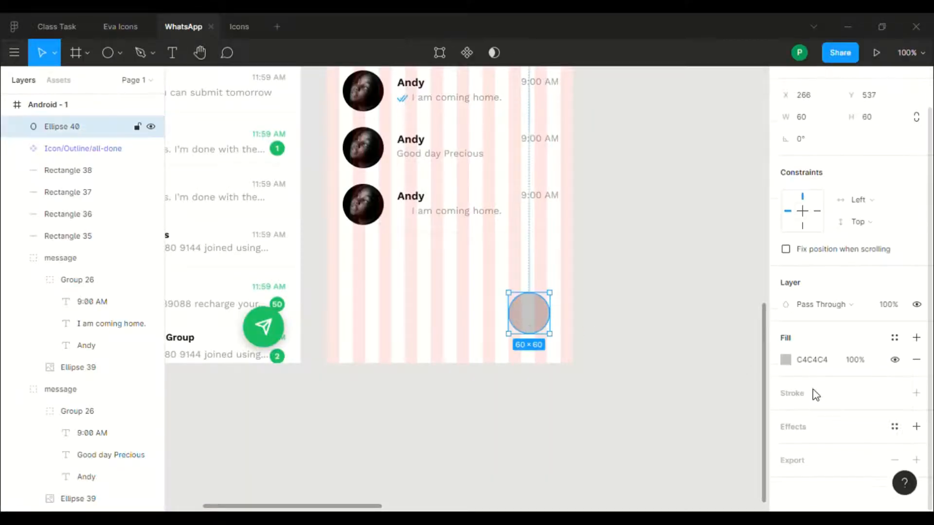
click(785, 360)
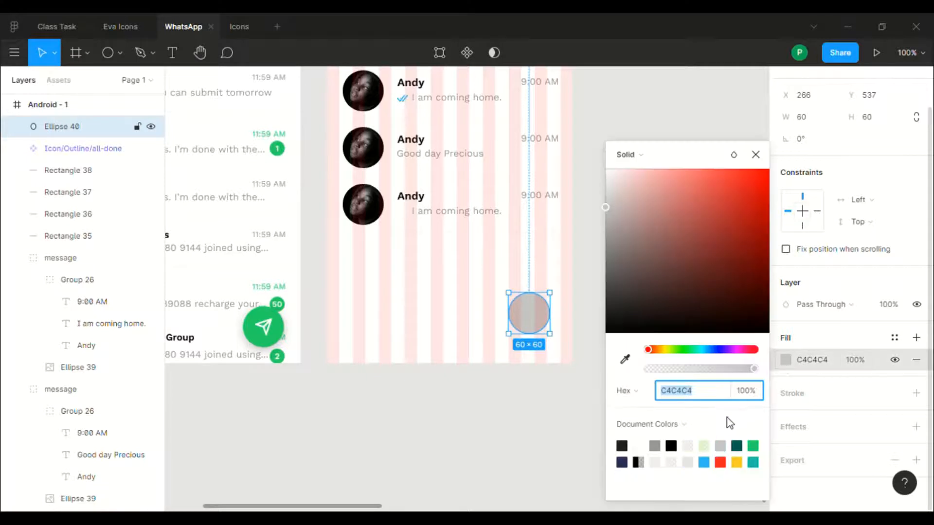
click(754, 448)
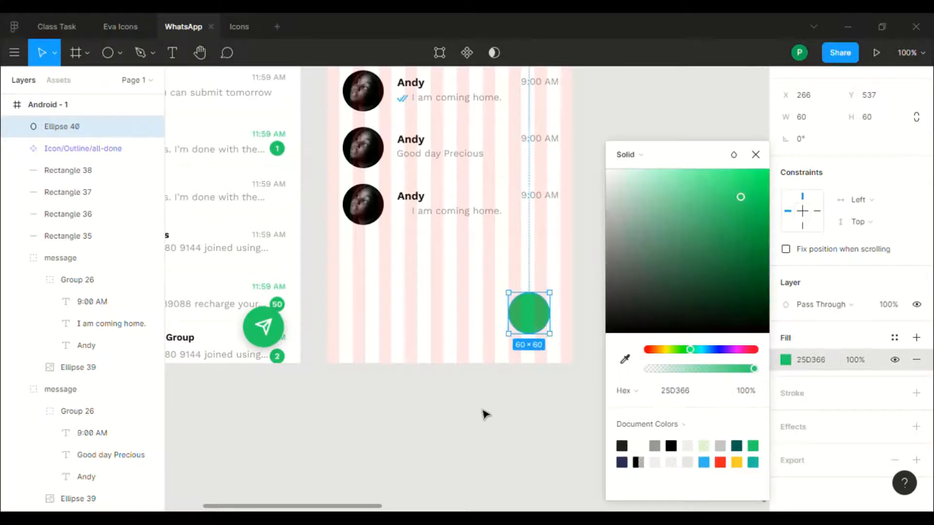
click(484, 415)
scroll(483, 415, right, 2)
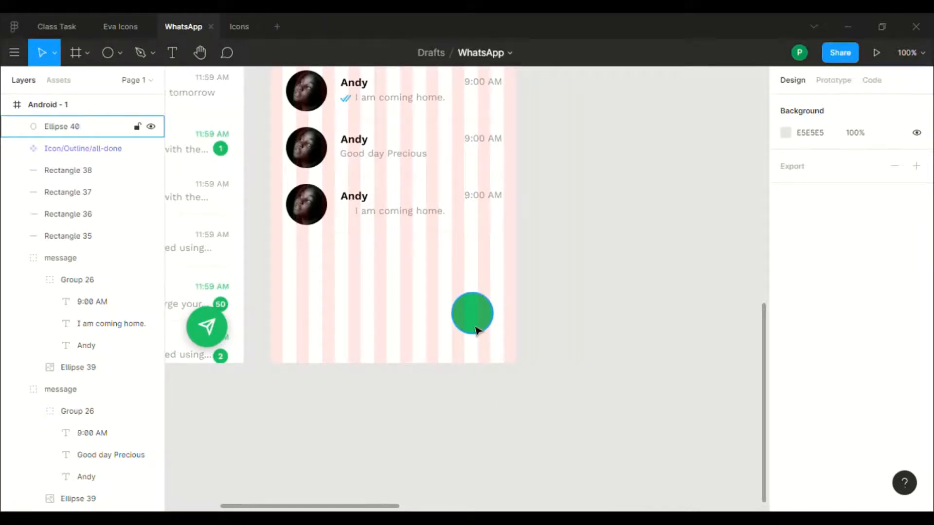
Step: Paste the paper-plane icon into the new frame and center it on the green circle at X 284, Y 555
click(477, 331)
key(ctrl+v)
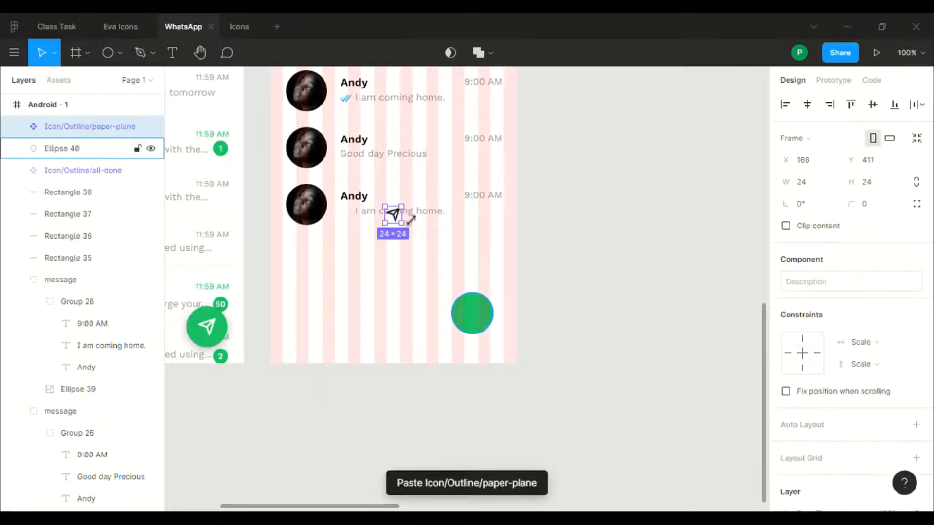
drag(398, 220, 476, 319)
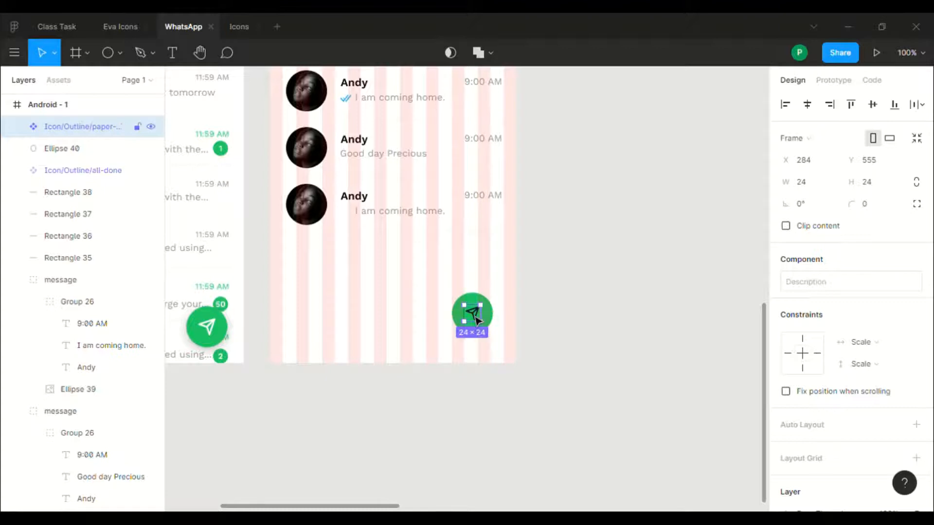
Step: Bring up the selection colors of the paper-plane icon on the green circle
scroll(859, 207, down, 2)
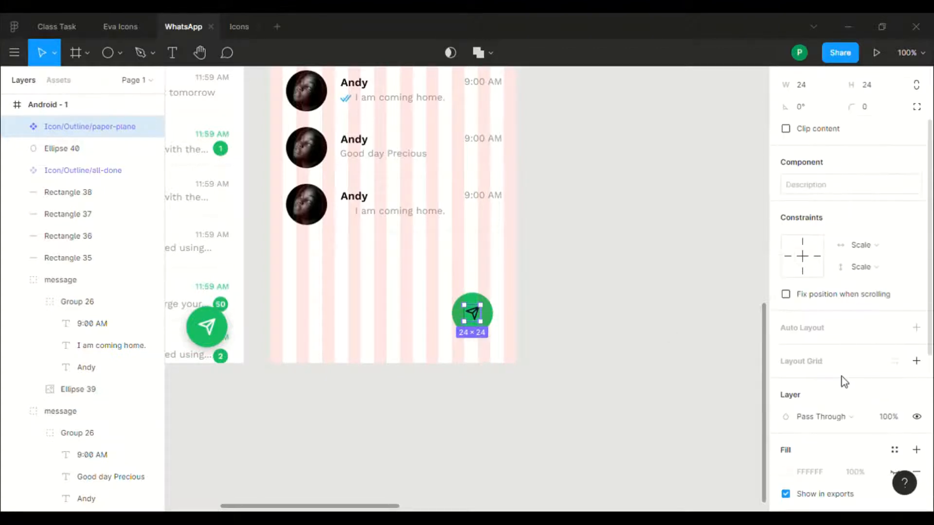
scroll(842, 381, down, 6)
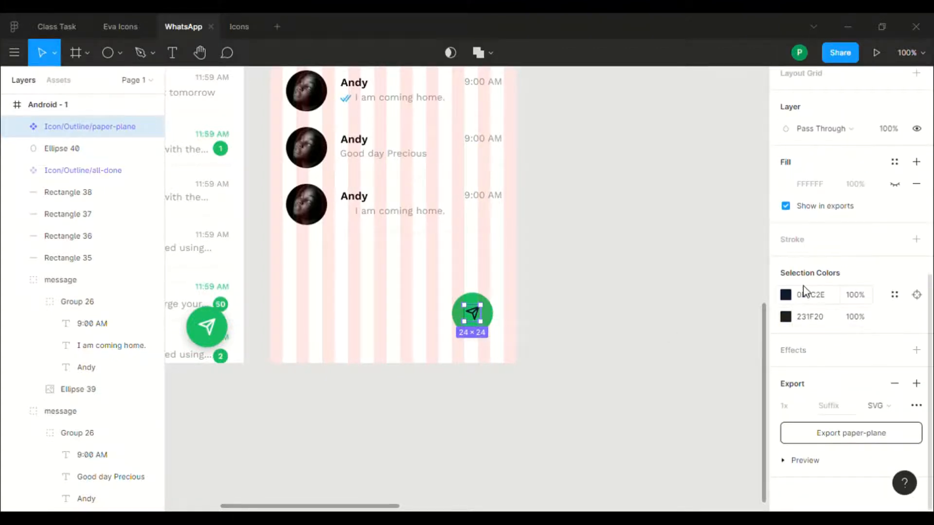
Step: Recolour the dark 24 × 24 paper-plane icon on the green circle to white (FFFFFF)
click(805, 296)
text(ff)
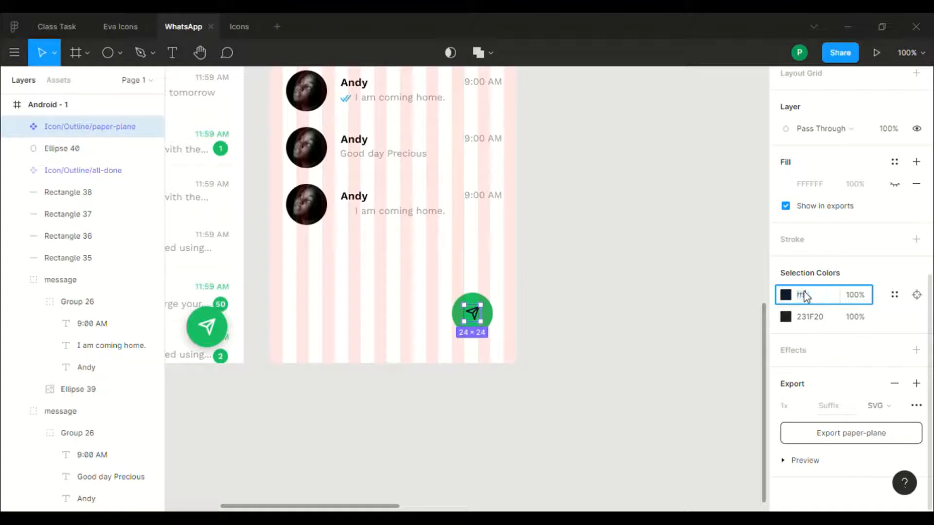
text(ffff)
key(Return)
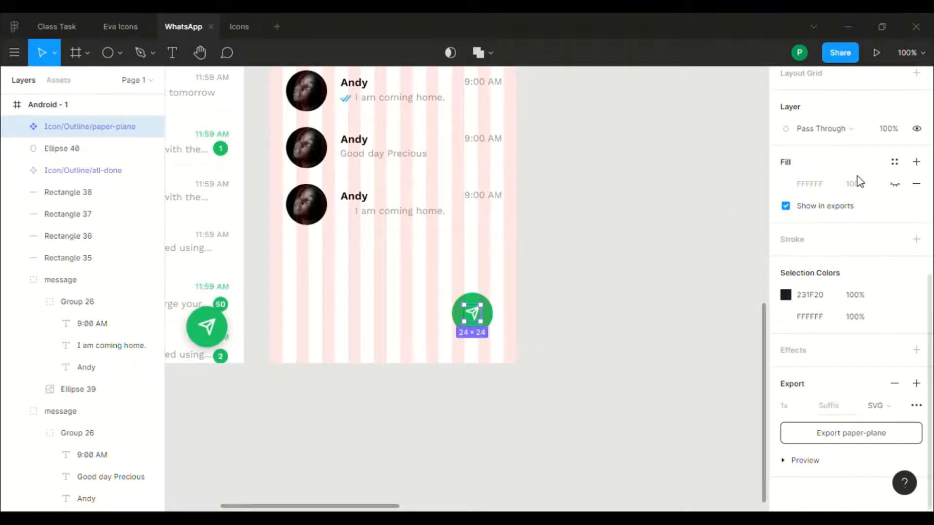
Step: Lock the paper-plane icon's proportions and set its width to 25
scroll(855, 181, up, 6)
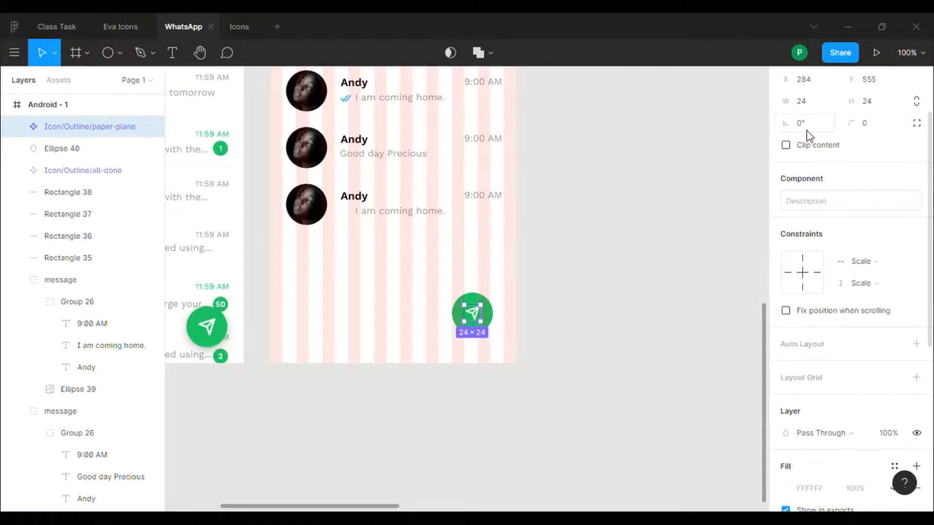
scroll(806, 130, up, 2)
click(912, 183)
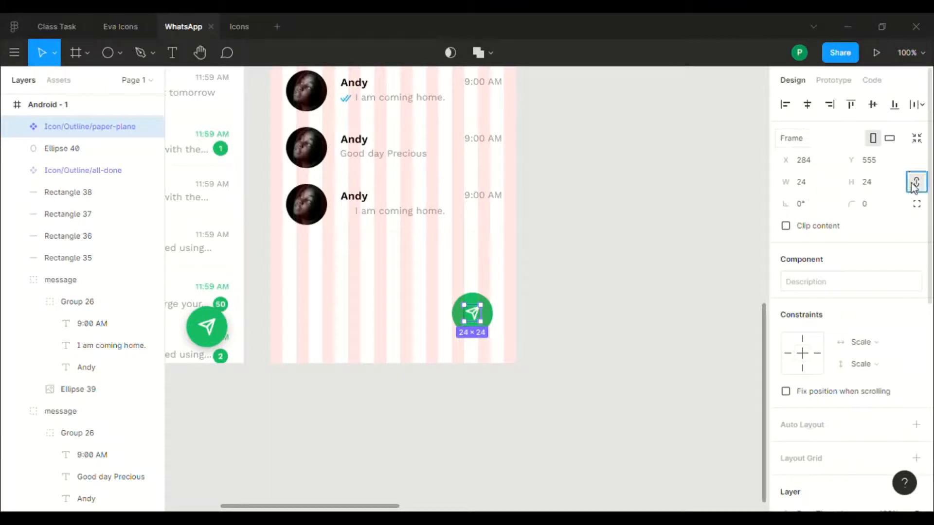
click(817, 188)
text(2)
key(Return)
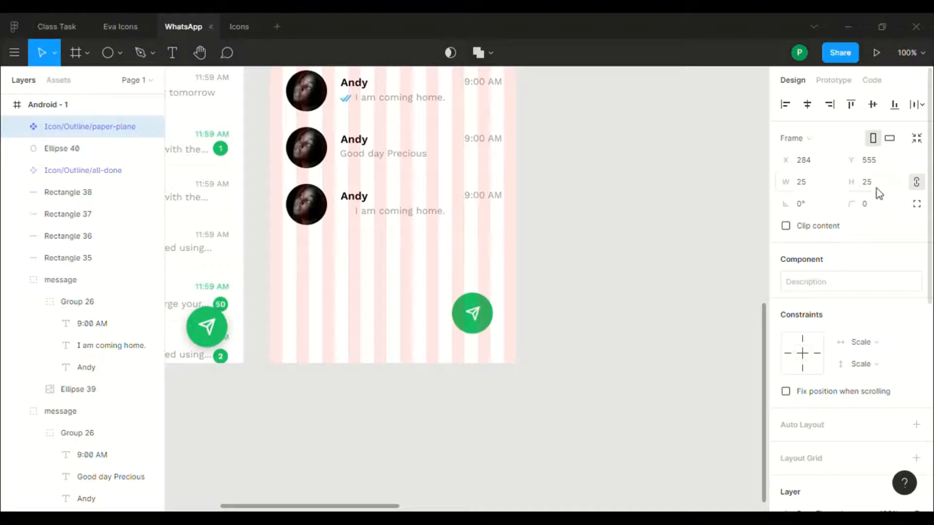
Step: Resize the paper-plane icon to 30 × 30, matching the reference screen's icon, and centre it on the green circle
double_click(214, 332)
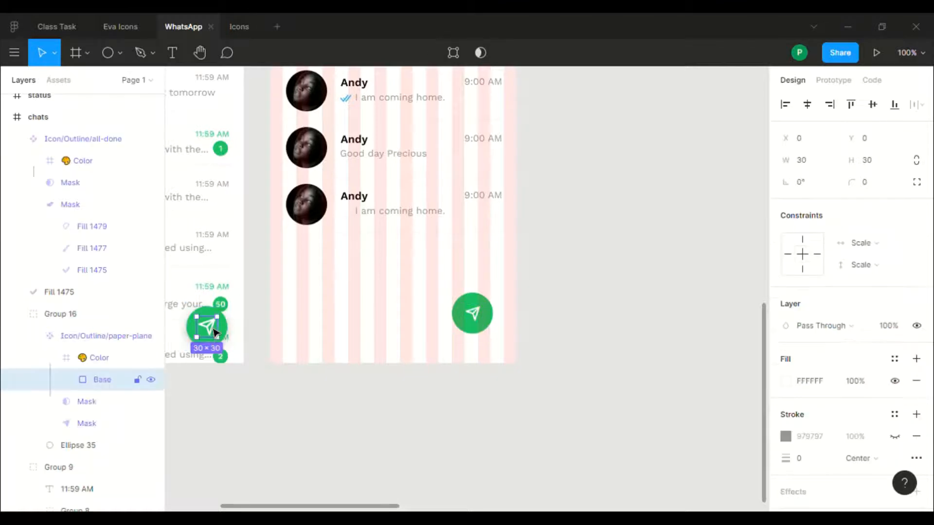
click(475, 318)
click(472, 315)
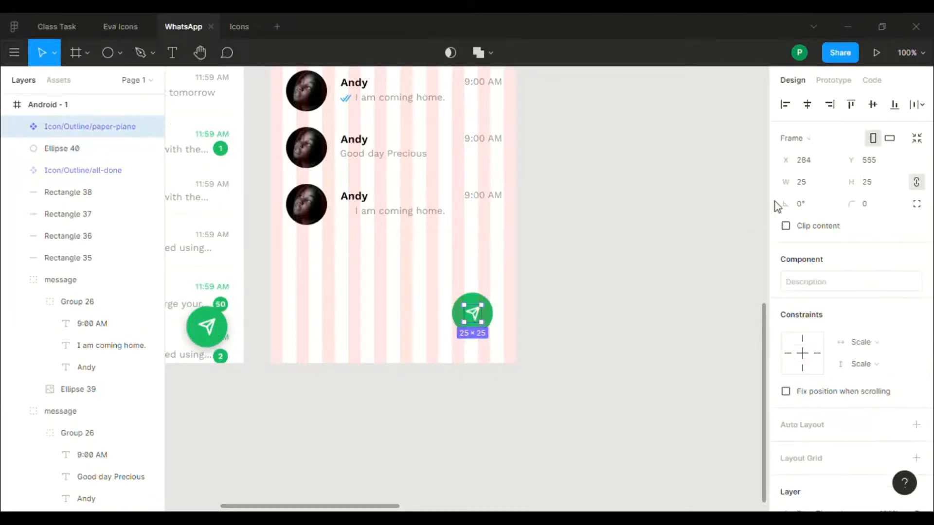
click(813, 189)
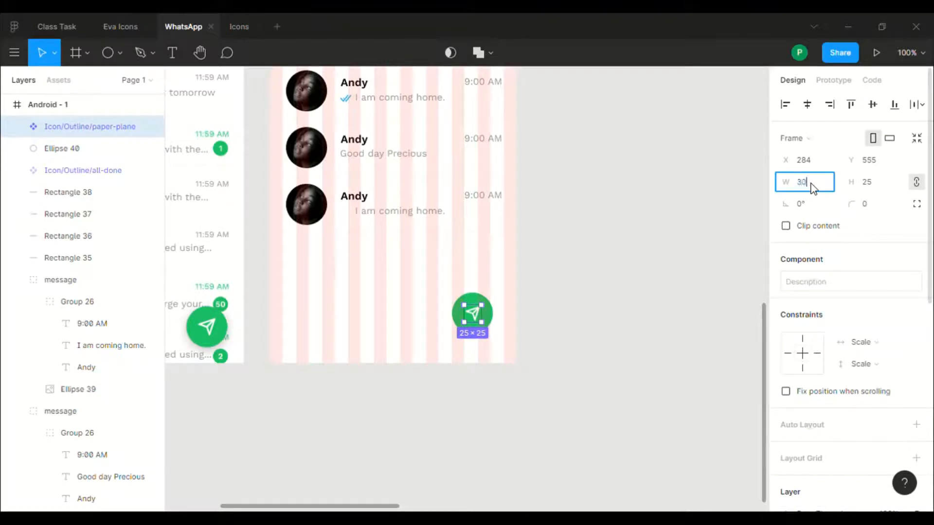
key(Return)
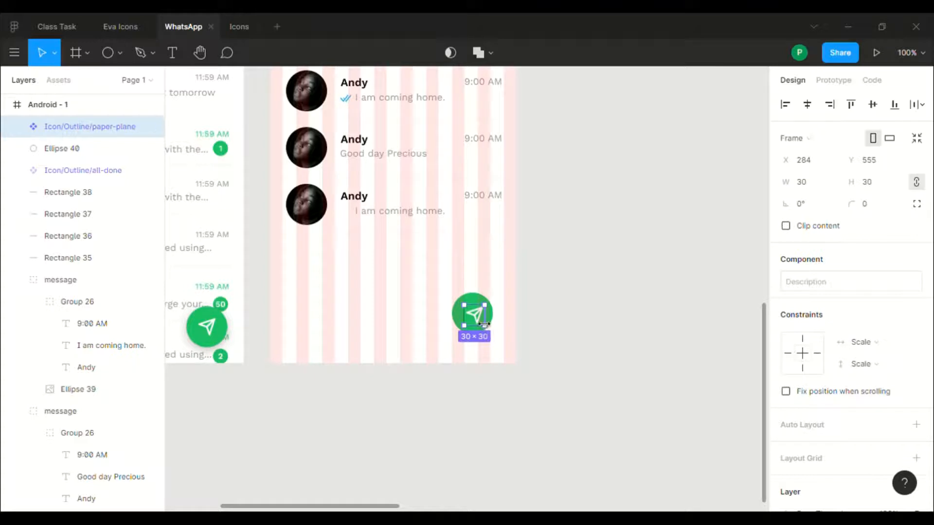
drag(481, 321, 474, 317)
click(525, 339)
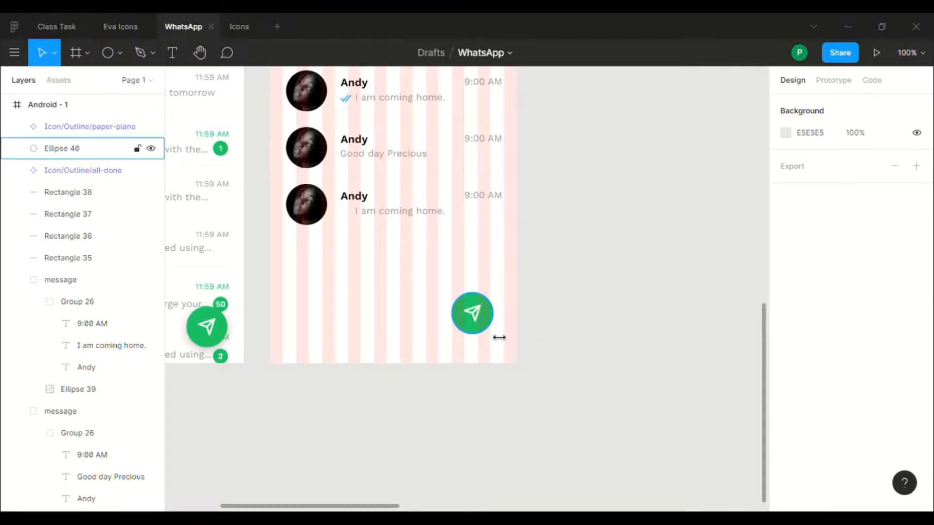
Step: Add a drop shadow to the green circle behind the paper plane, with a Y offset of 5 and a blur of 10
click(491, 331)
scroll(844, 389, down, 3)
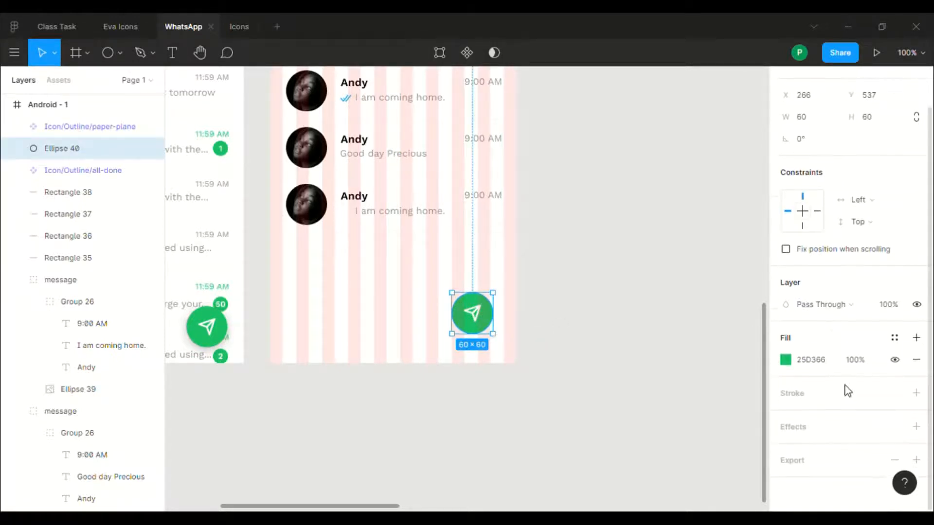
click(913, 427)
scroll(809, 418, down, 2)
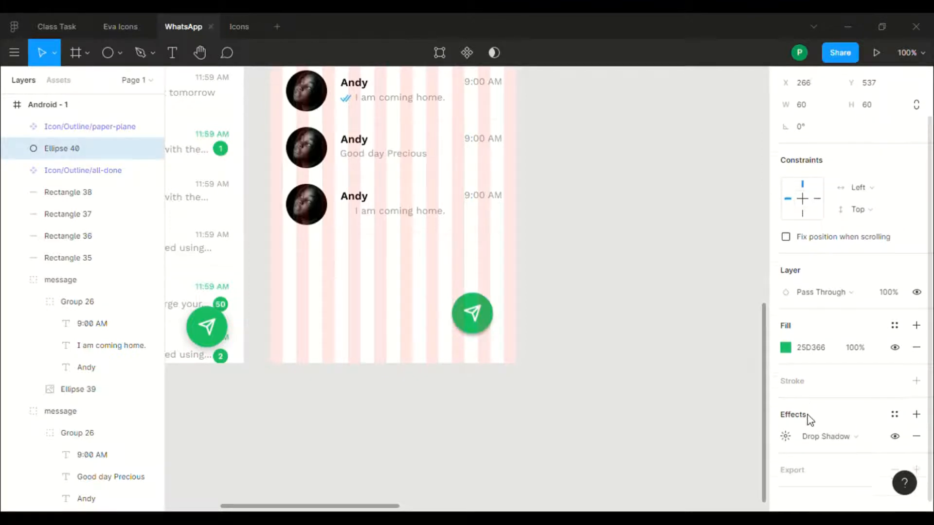
click(784, 428)
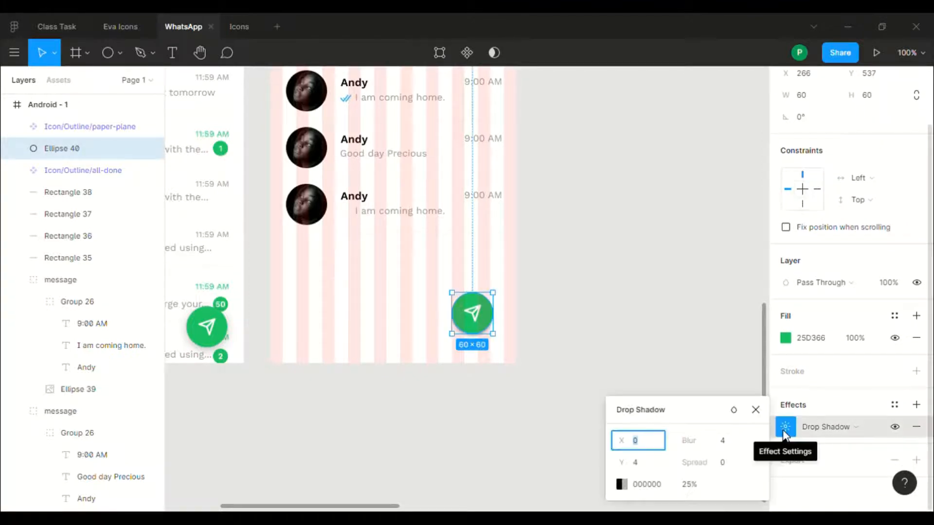
click(656, 466)
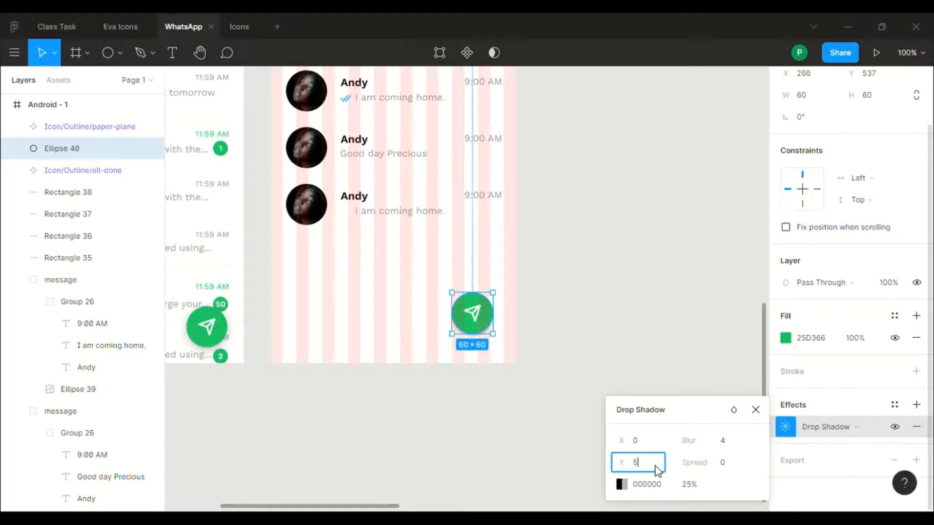
text(5)
key(Return)
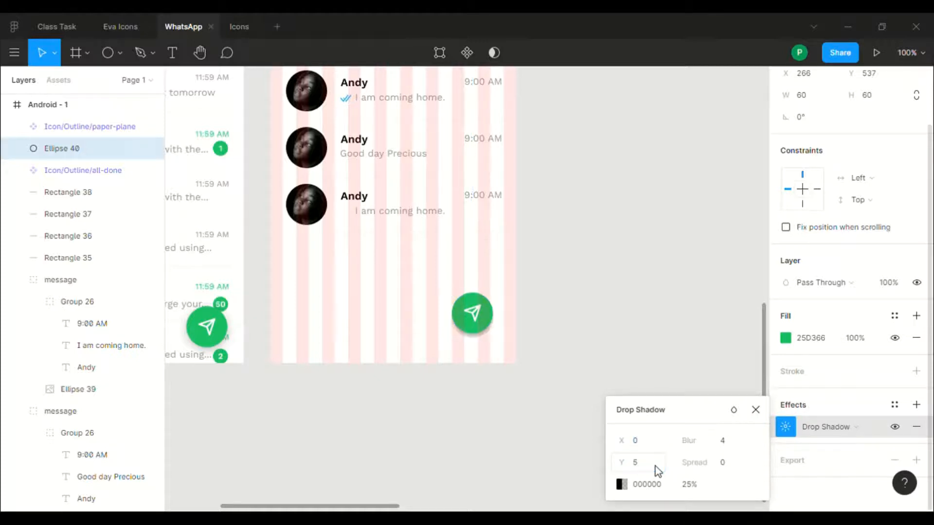
click(726, 442)
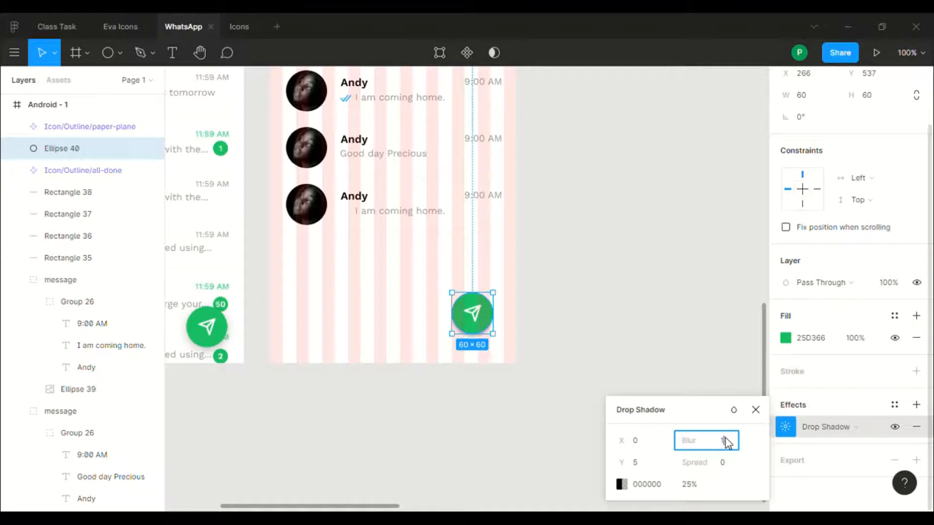
text(10)
key(Return)
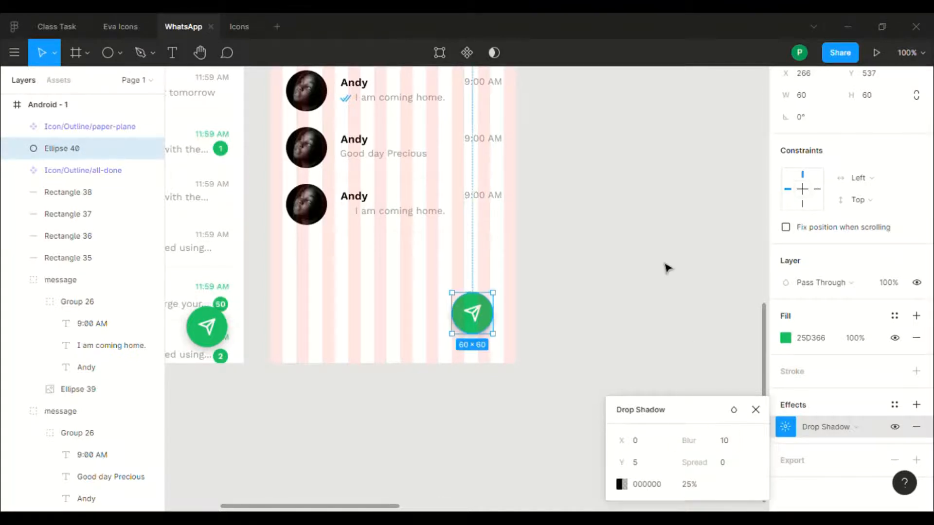
click(668, 267)
Step: Compare the Android - 1 screen with the reference chats screen, including the header, chat rows and unread badges
scroll(667, 268, up, 2)
scroll(668, 268, down, 3)
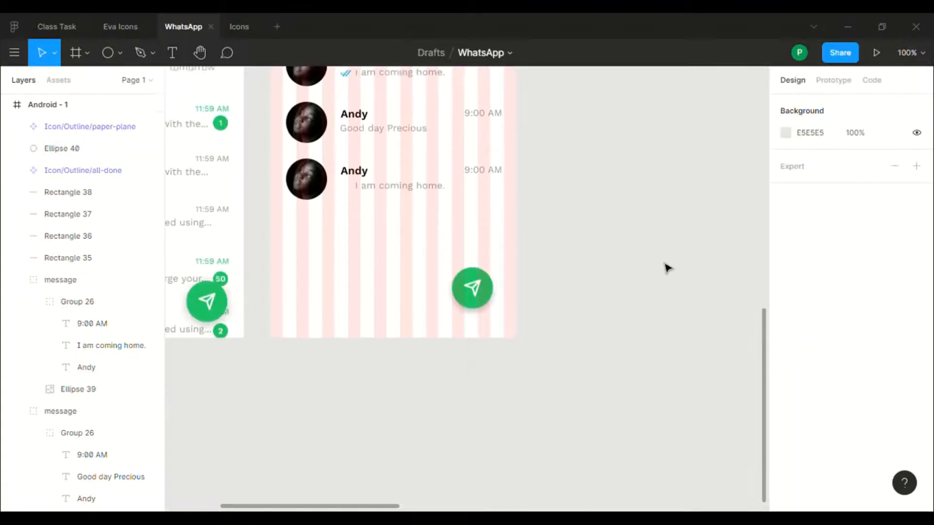
scroll(667, 267, up, 1)
scroll(667, 268, up, 3)
scroll(667, 268, left, 1)
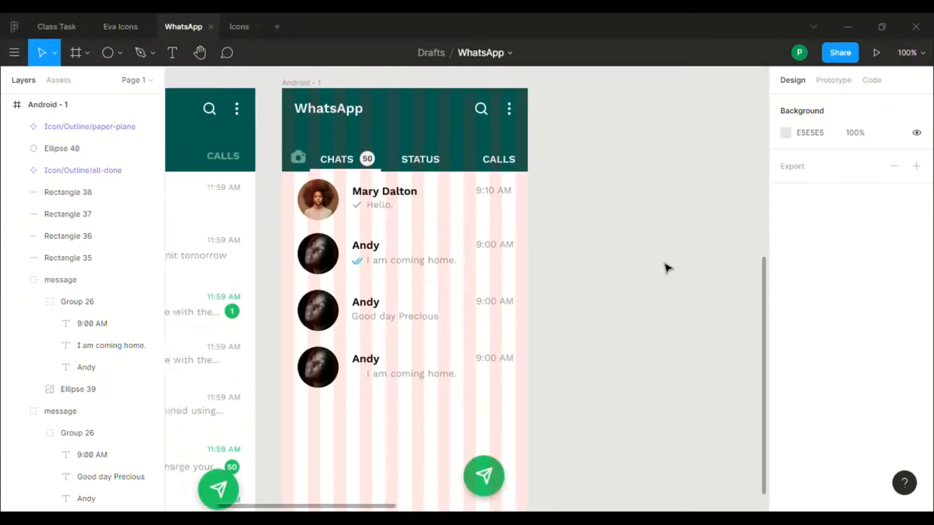
scroll(667, 267, left, 1)
scroll(667, 267, down, 3)
scroll(667, 267, left, 2)
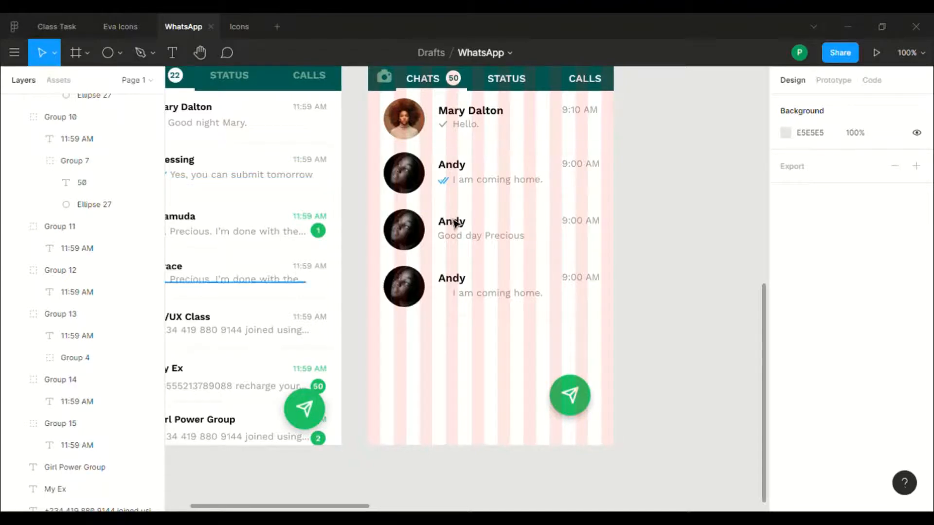
scroll(609, 138, up, 1)
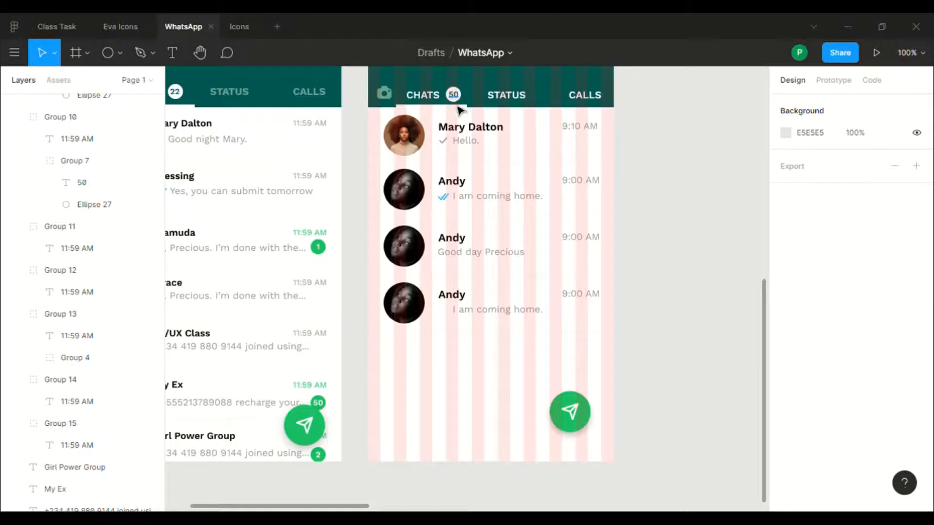
Step: Draw a circle beneath the first chat's 9:10 AM timestamp and set it to 22 × 22, matching the CHATS badge
click(110, 52)
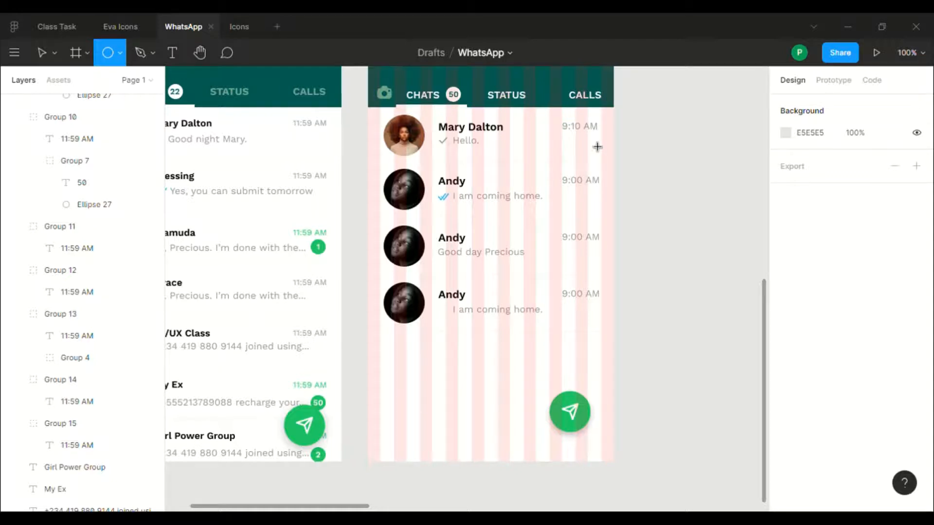
drag(587, 136, 601, 154)
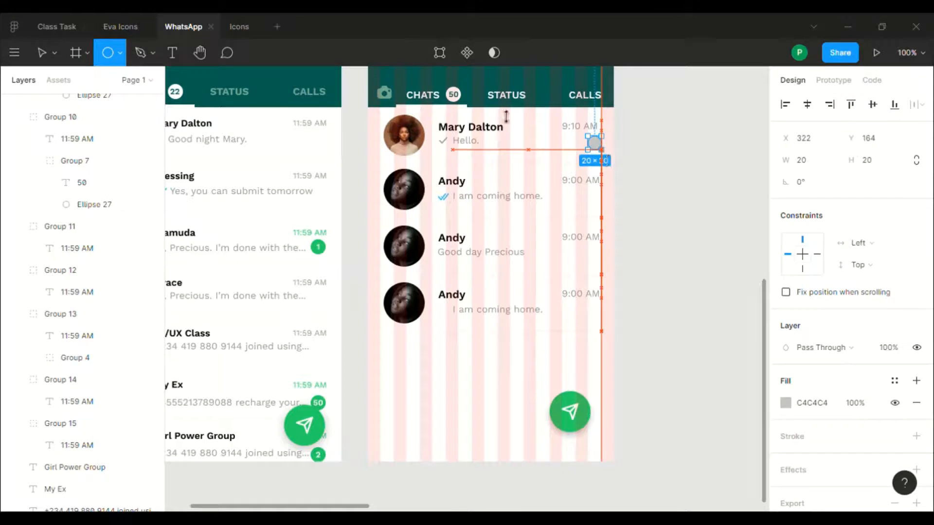
click(455, 100)
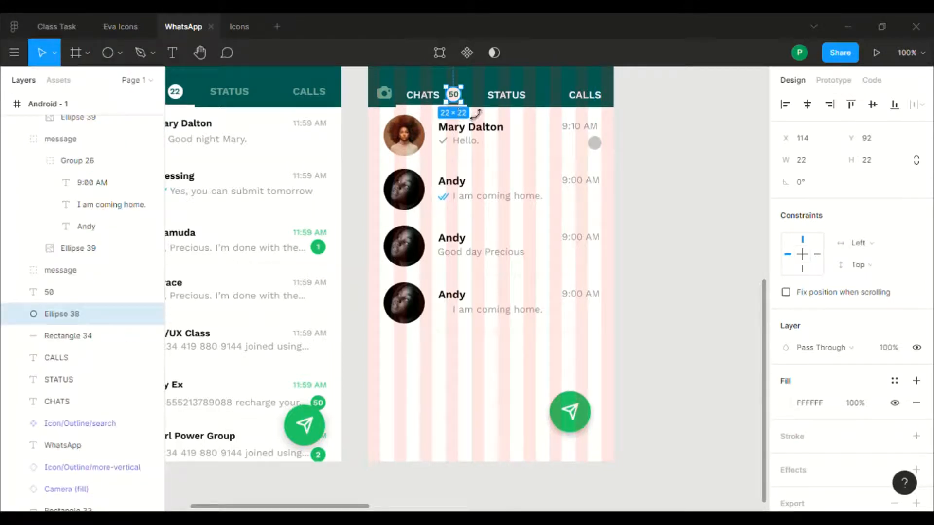
click(595, 144)
click(803, 161)
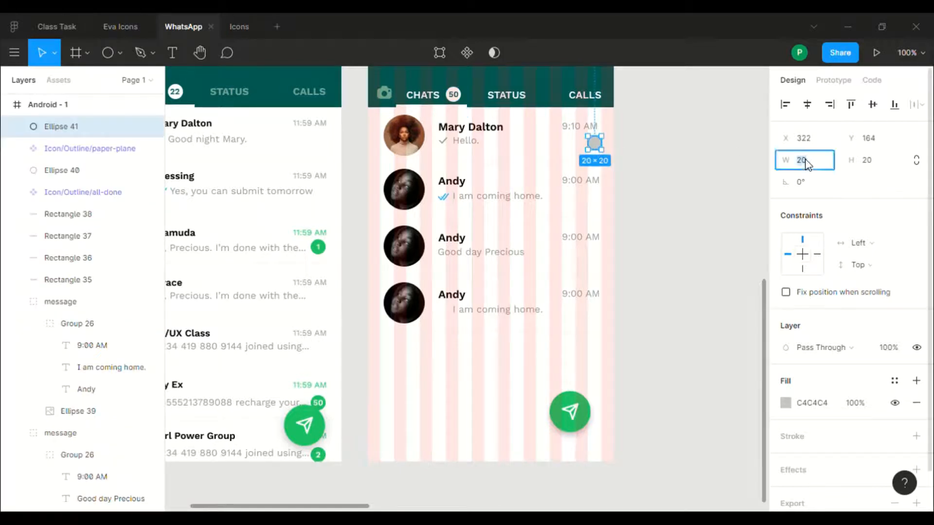
text(22)
key(Return)
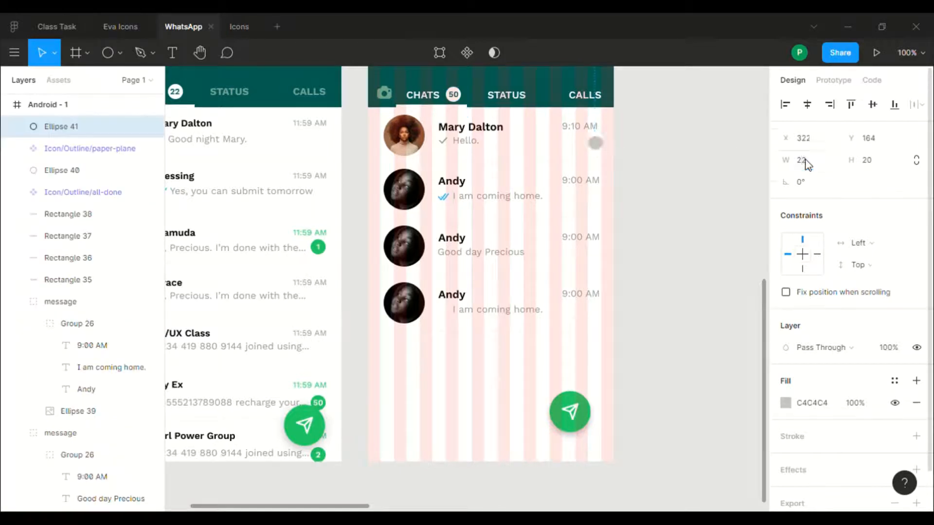
click(872, 162)
text(2)
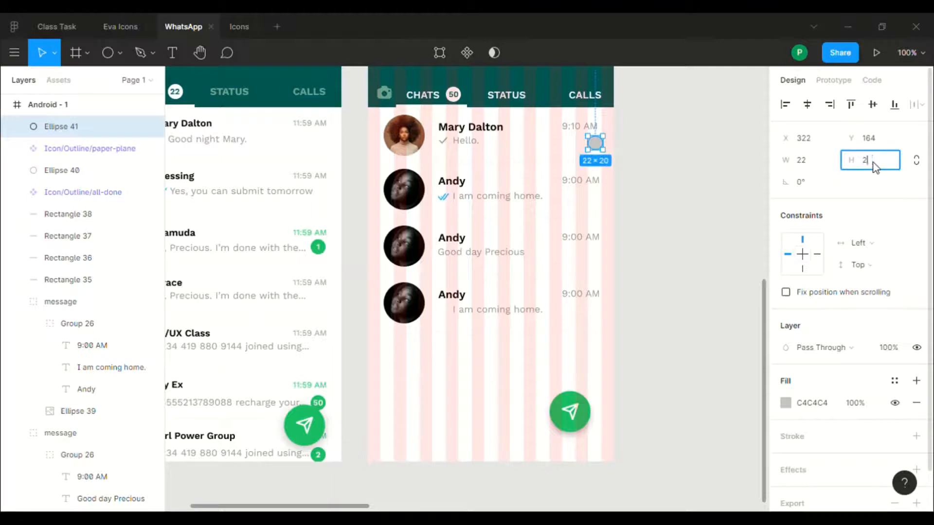
key(Return)
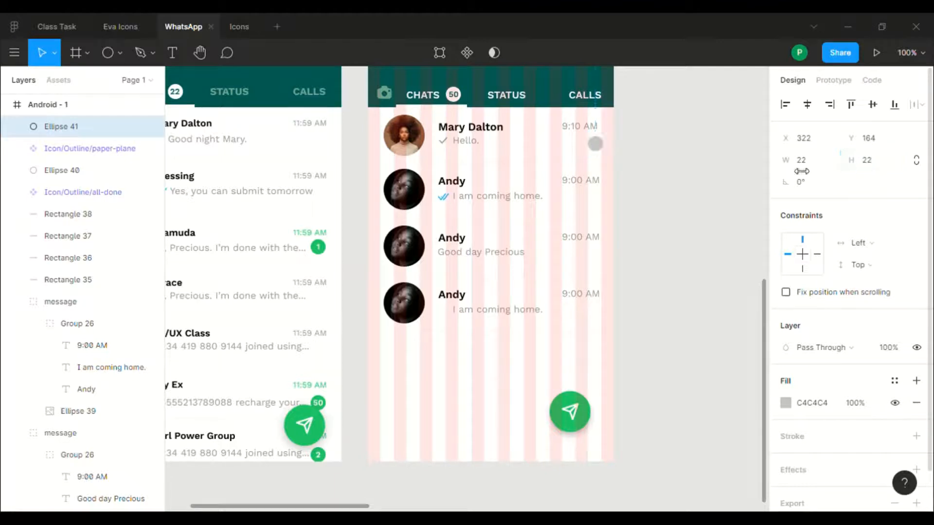
Step: Nudge the new badge circle horizontally to X 317 so it sits under the timestamp
key(Left)
key(Left)
key(Left)
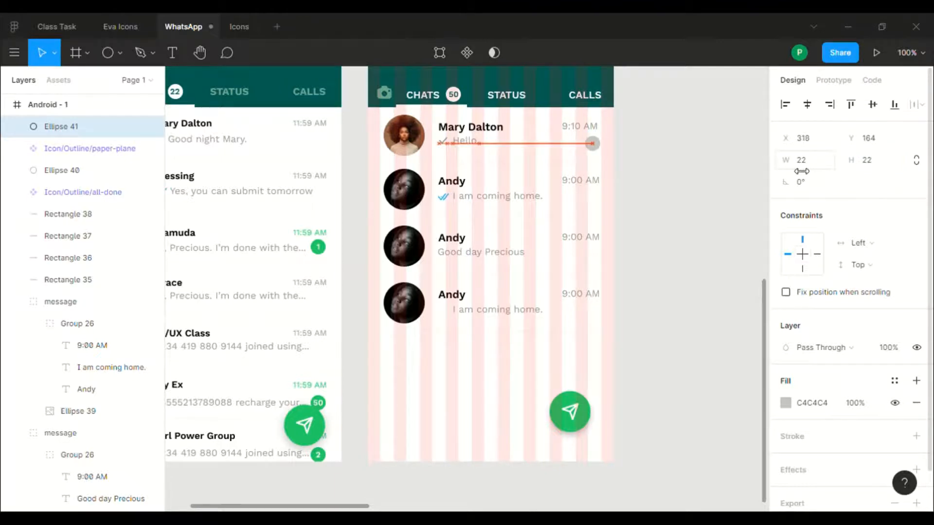
key(Left)
Step: Fill the new badge circle with the document green 25D366 and deselect it
scroll(810, 312, down, 2)
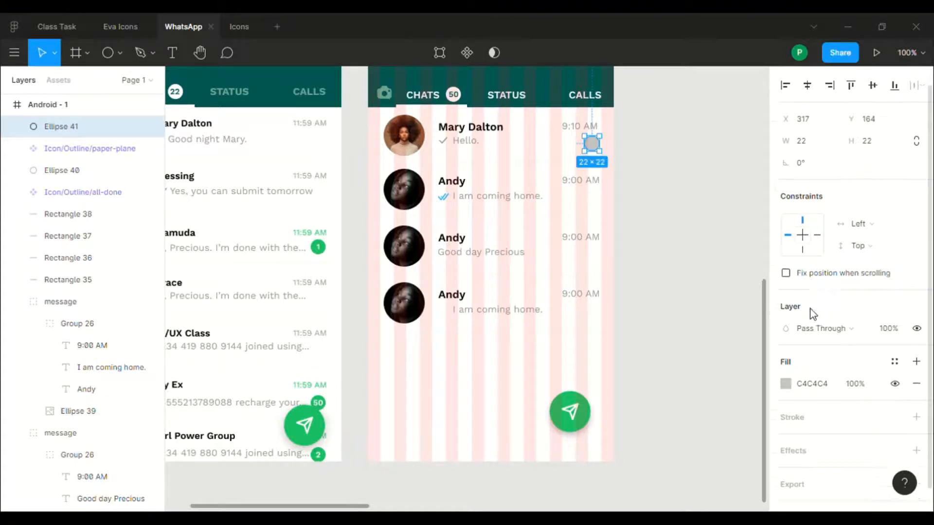
click(792, 363)
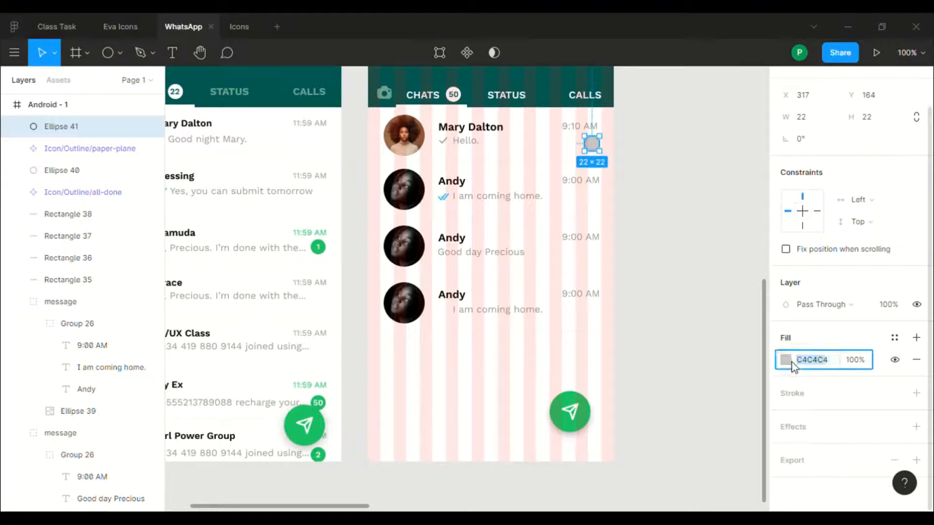
click(784, 362)
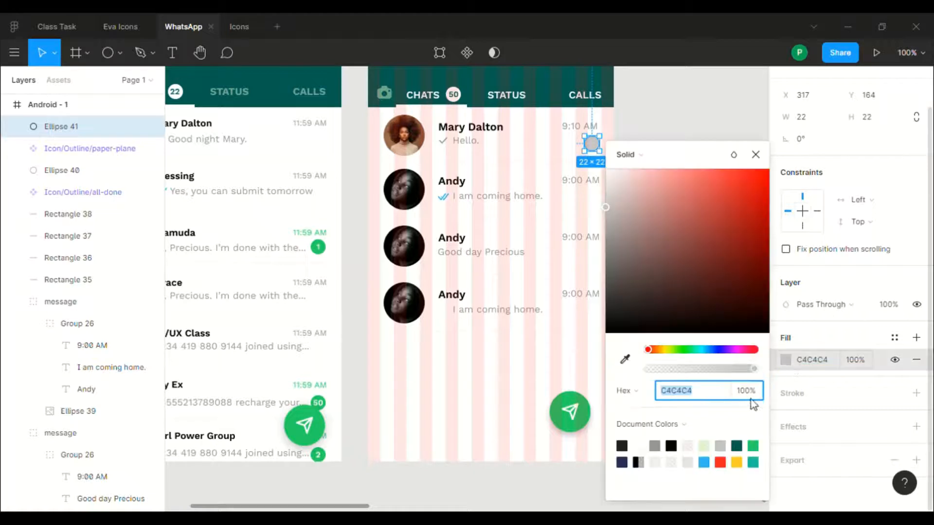
click(755, 462)
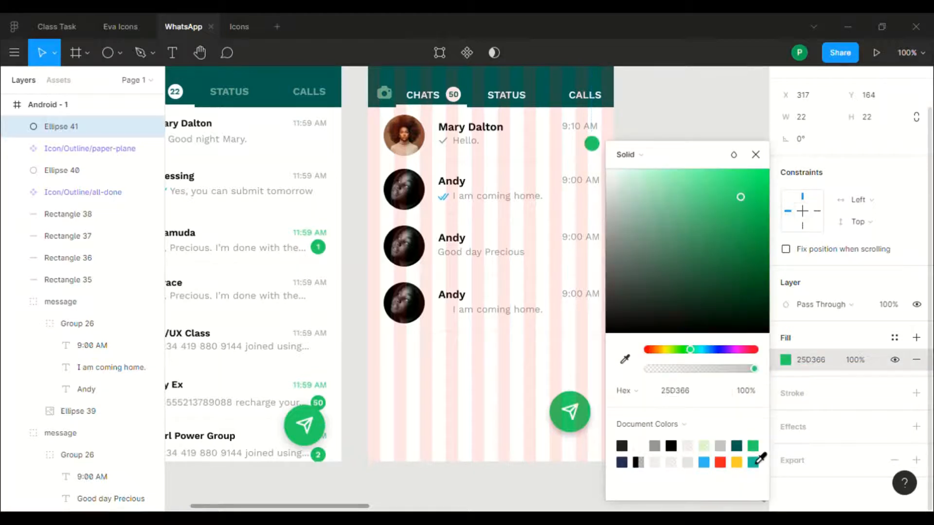
click(569, 360)
key(t)
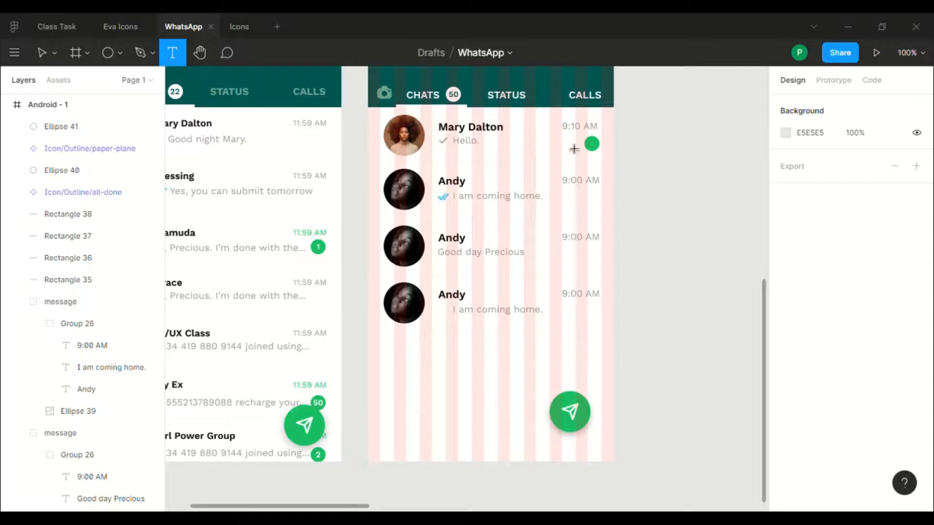
click(45, 52)
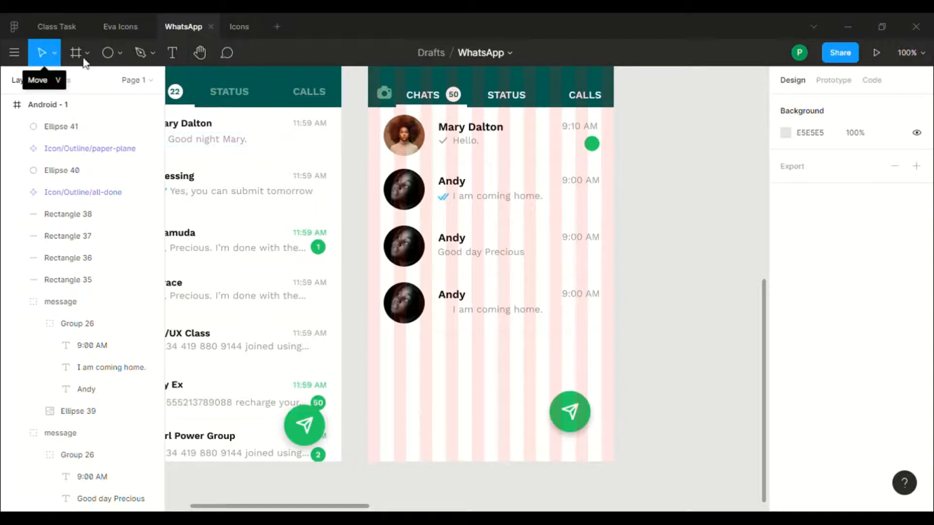
Step: Move the green badge circle beneath the fourth chat's 9:00 AM timestamp, at X 308, Y 409
click(593, 153)
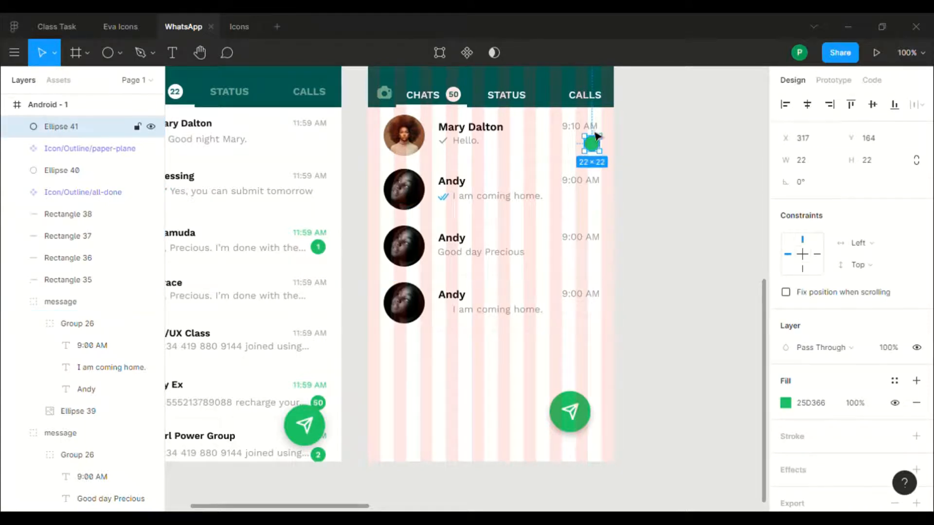
drag(596, 152, 589, 322)
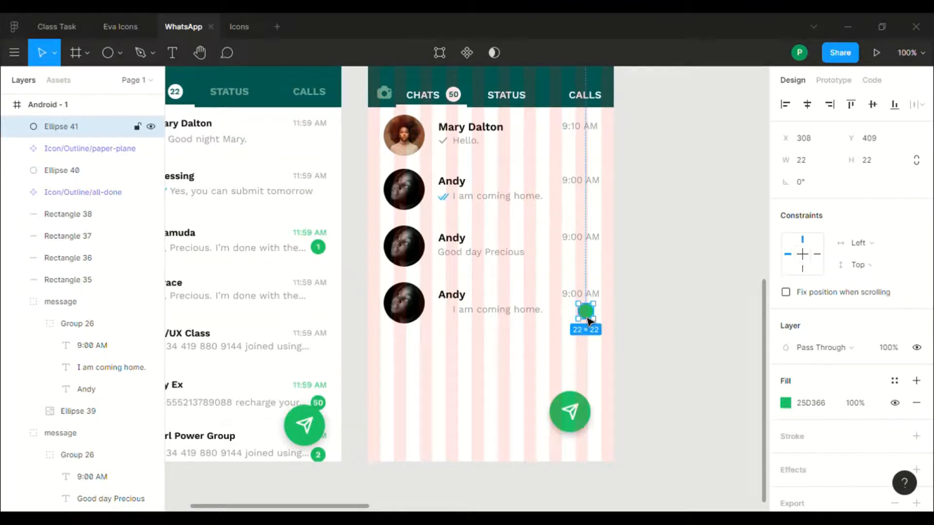
click(694, 291)
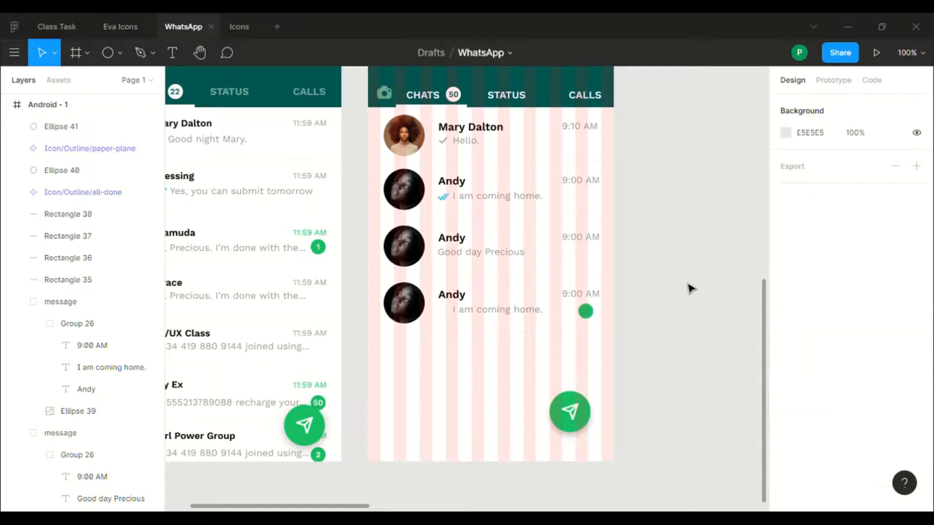
Step: Add the text "3" on the green badge circle in the fourth chat row
key(t)
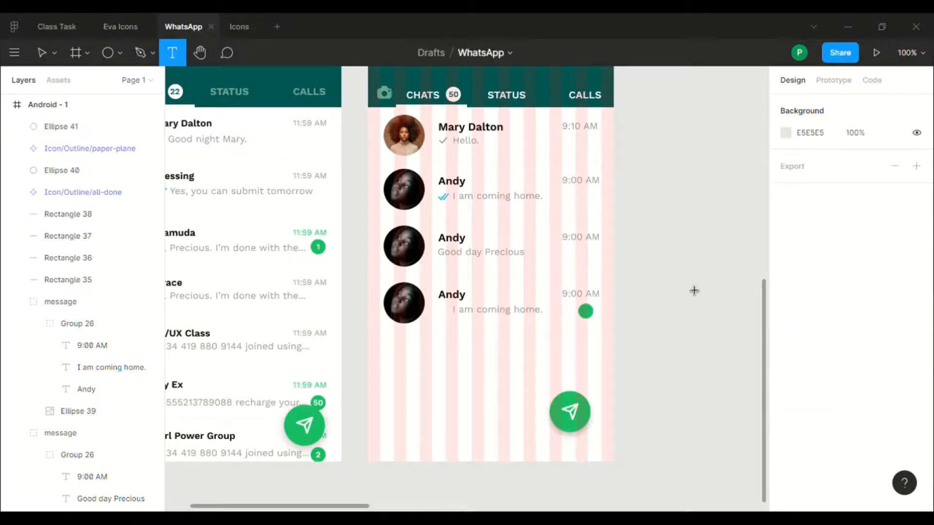
click(583, 310)
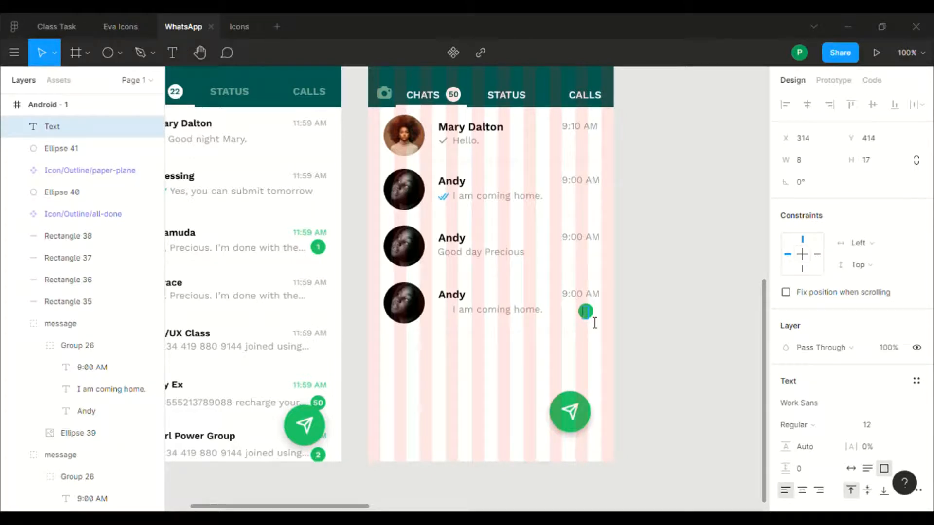
text(3)
key(Escape)
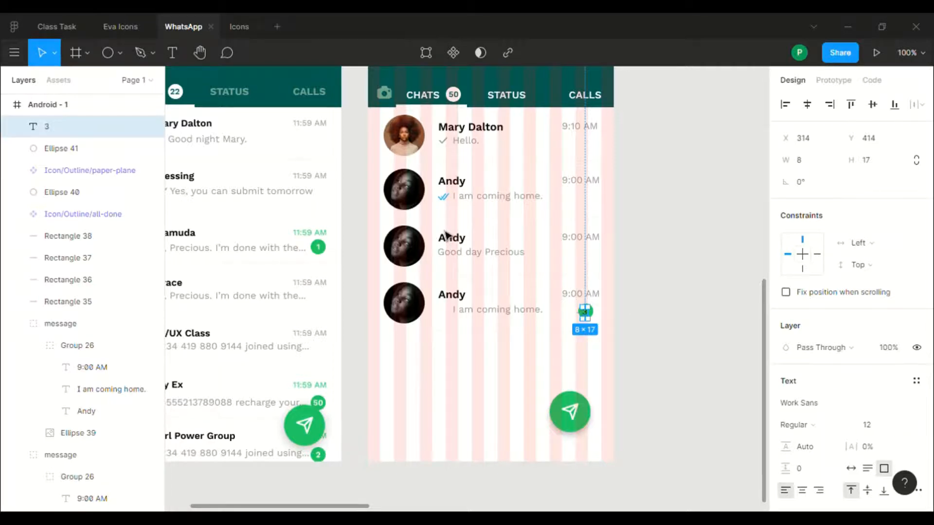
Step: Set the badge number 3 to SemiBold like the CHATS count and centre its text alignment
click(455, 96)
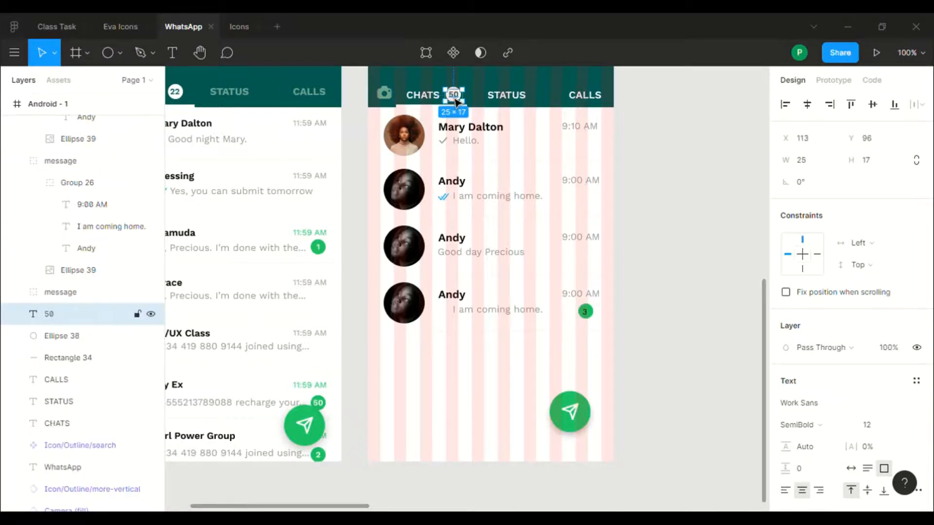
click(587, 316)
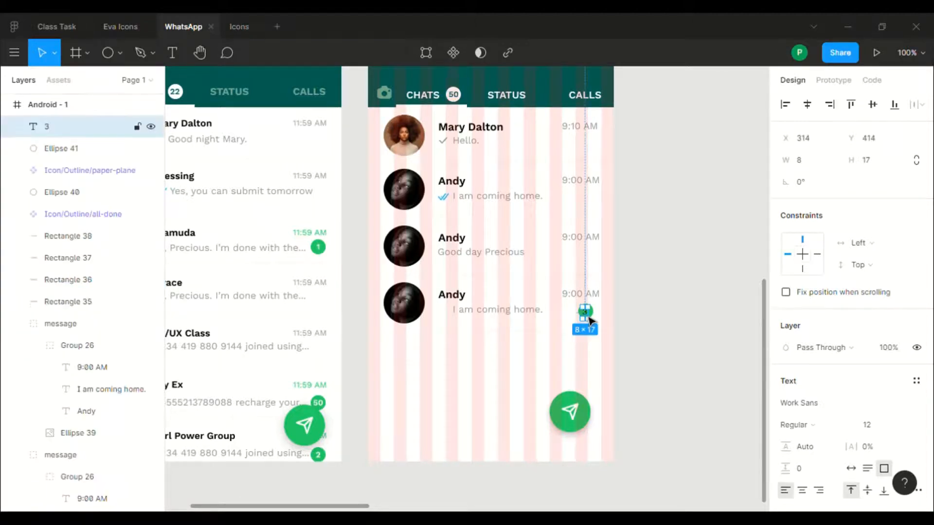
click(809, 429)
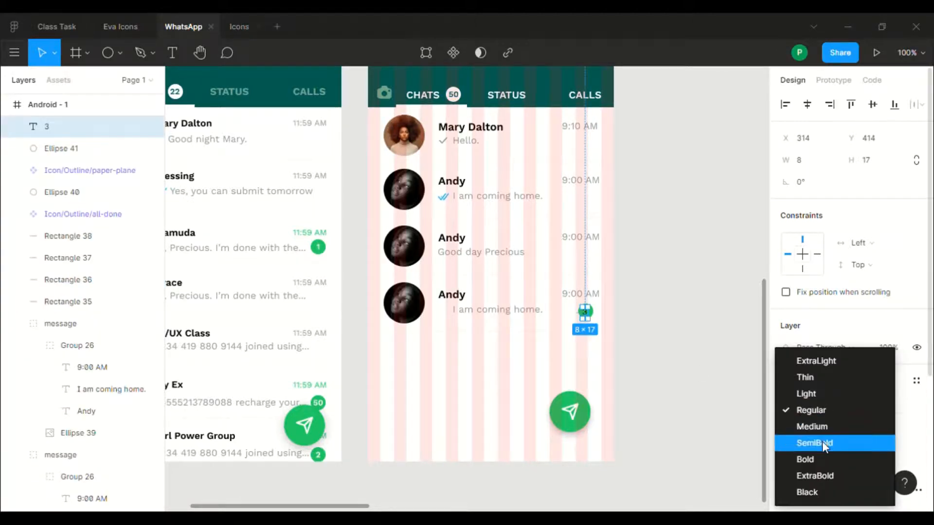
click(822, 441)
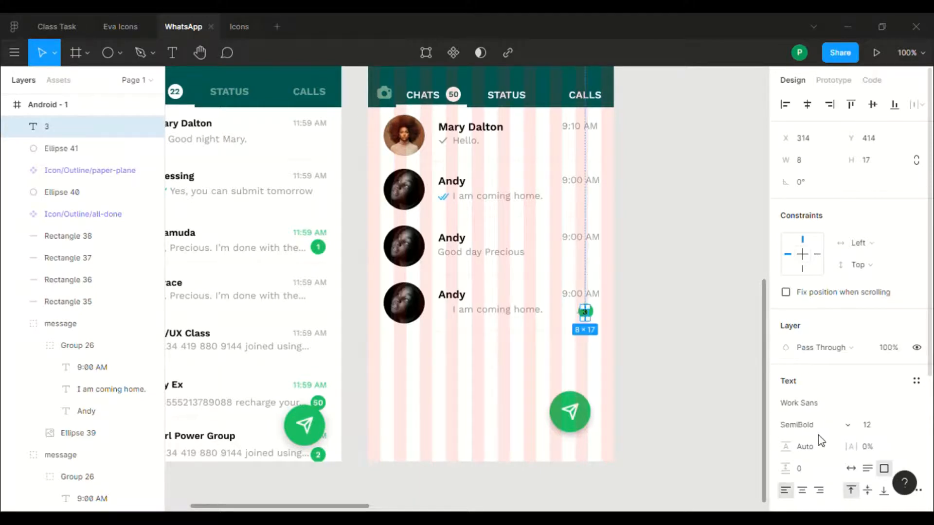
scroll(818, 435, down, 3)
scroll(818, 434, down, 2)
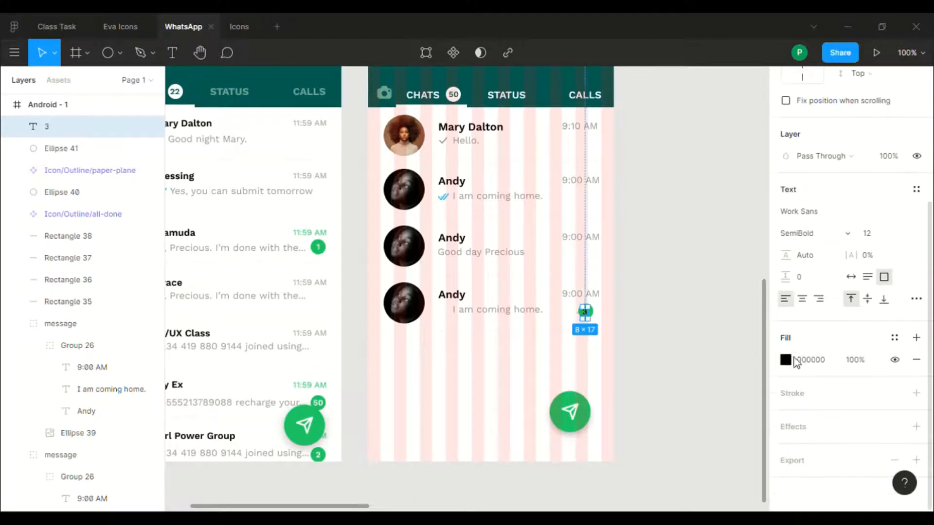
click(802, 300)
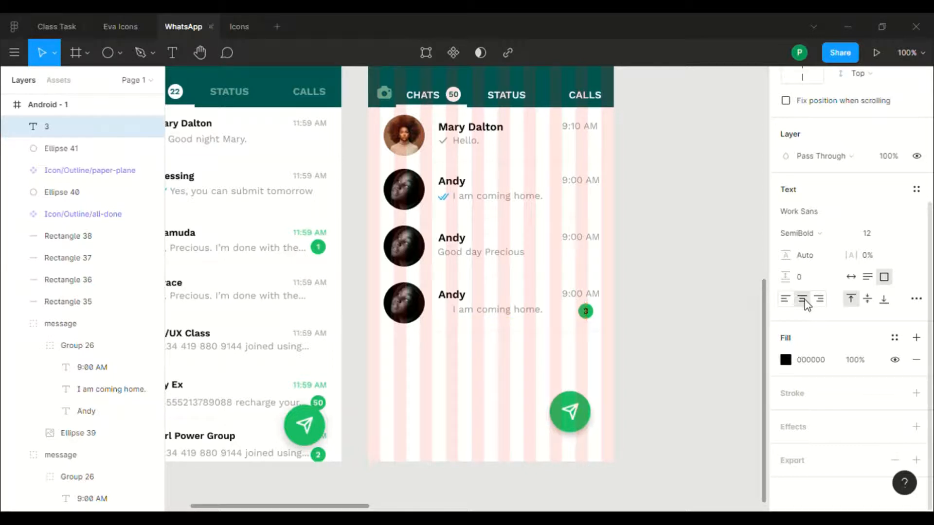
Step: Change the badge number's fill colour to white FFFFFF and deselect it
click(804, 363)
text(ffffff)
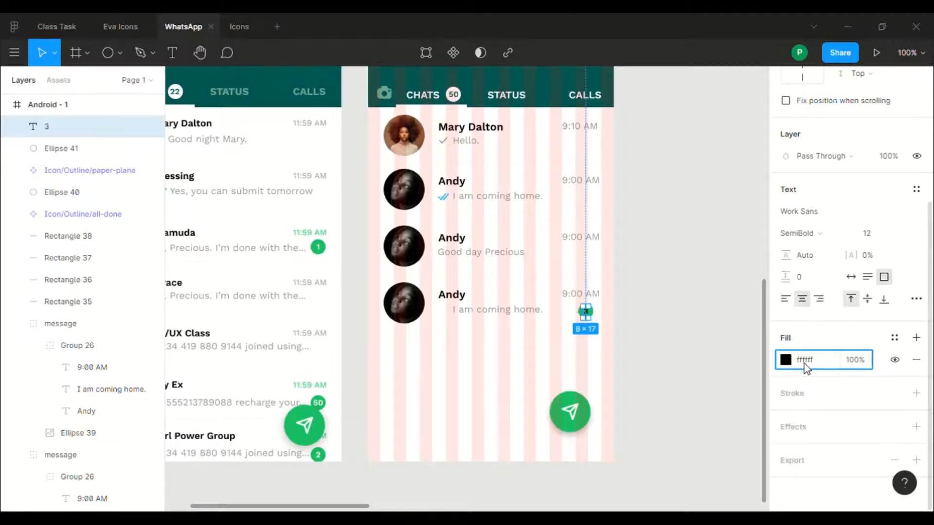
key(Return)
scroll(748, 311, down, 1)
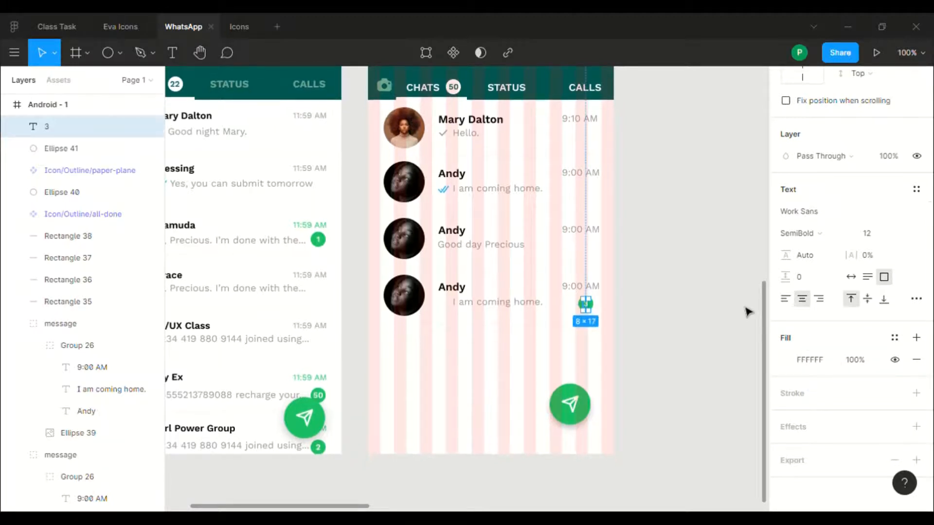
click(725, 289)
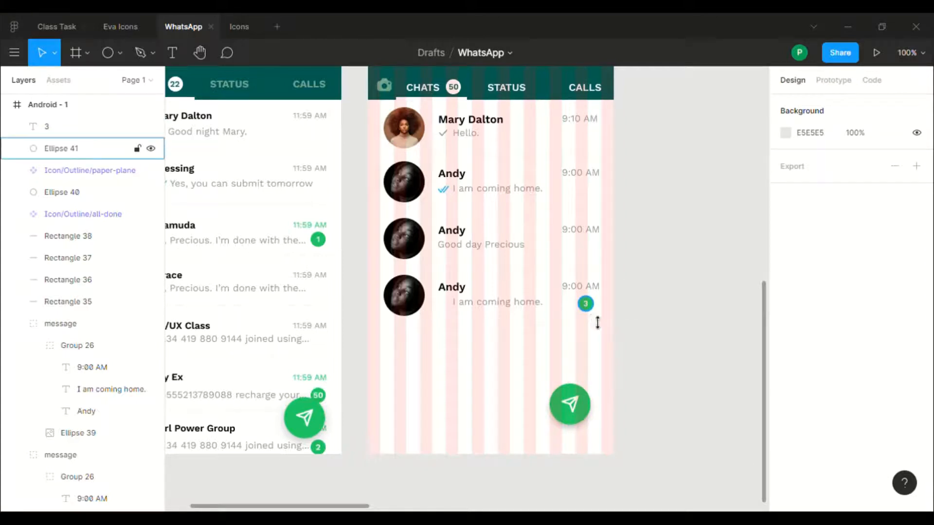
Step: Group the number 3 with its green badge circle
click(588, 309)
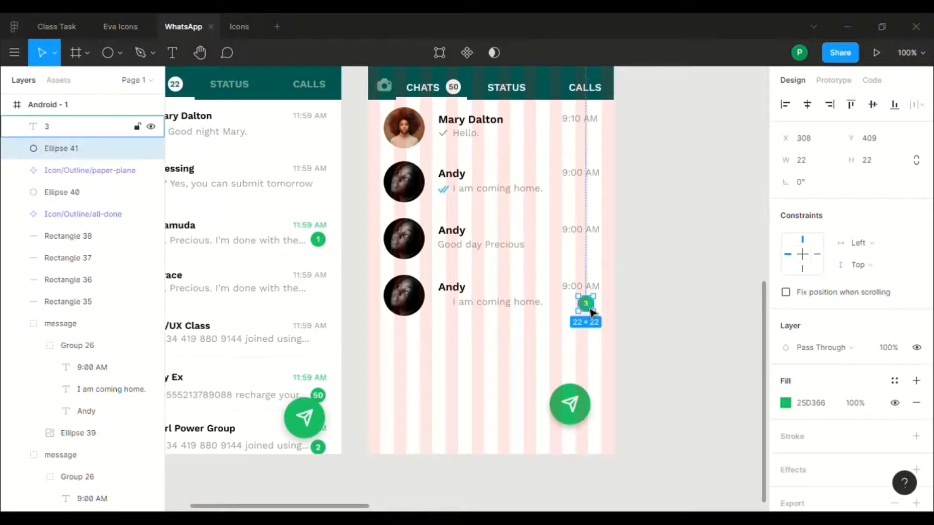
shift+click(591, 312)
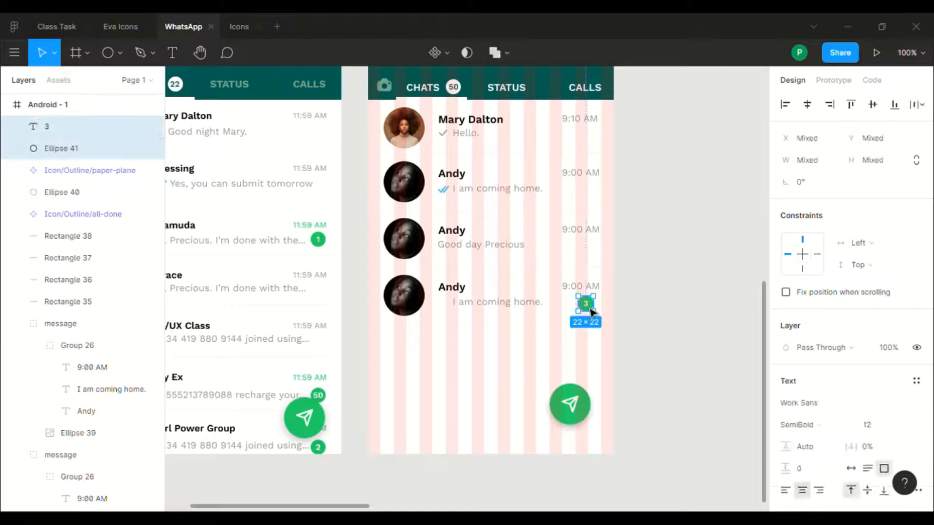
key(ctrl+g)
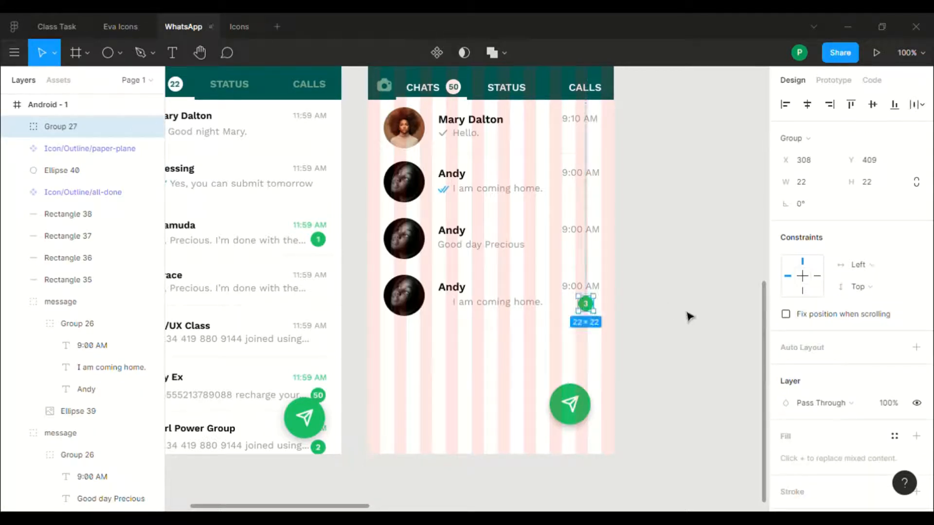
click(689, 316)
scroll(688, 316, up, 1)
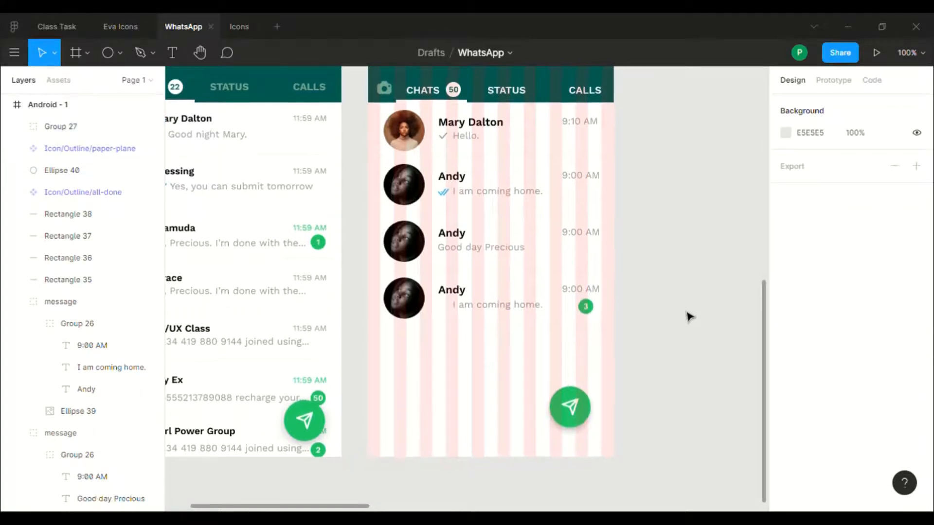
Step: Nudge the grouped unread badge vertically to Y 408 beneath the fourth chat's timestamp
click(595, 298)
click(593, 312)
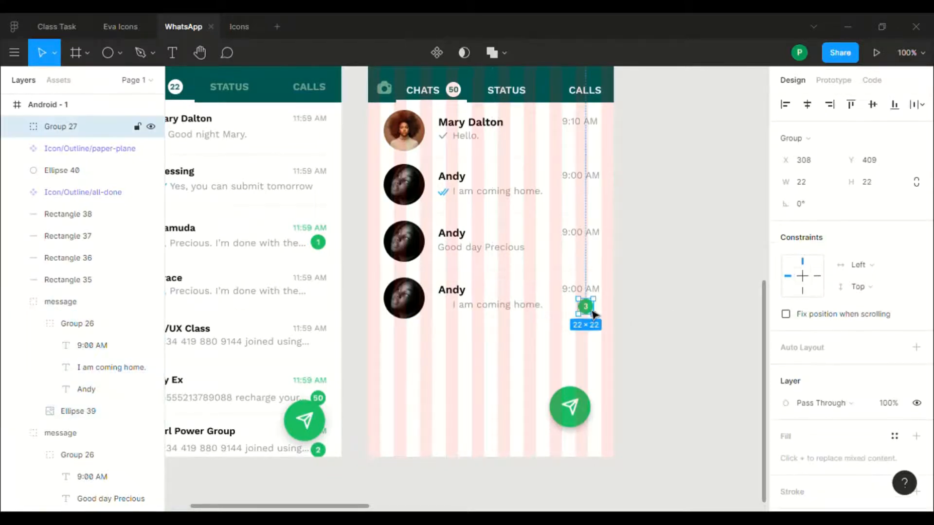
key(Up)
key(Up)
key(Up)
key(Up)
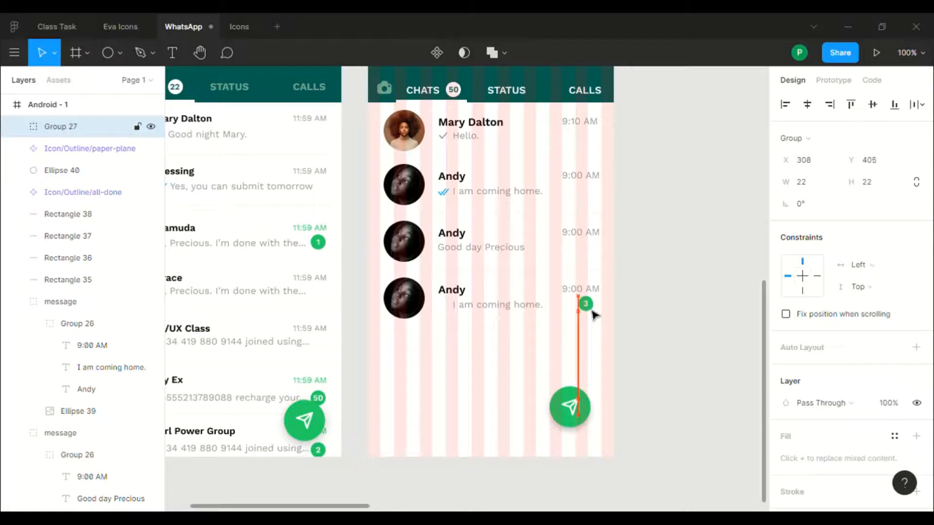
key(Up)
key(Up)
key(Down)
key(Down)
key(Down)
key(Down)
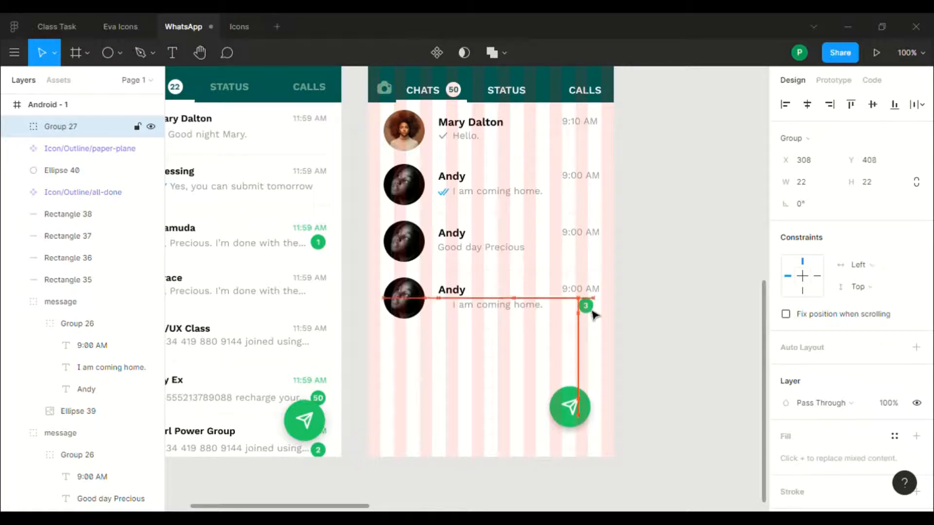
click(664, 357)
Step: Align the fourth chat's "I am coming home." message under the sender's name at X 103, Y 408
scroll(664, 357, left, 3)
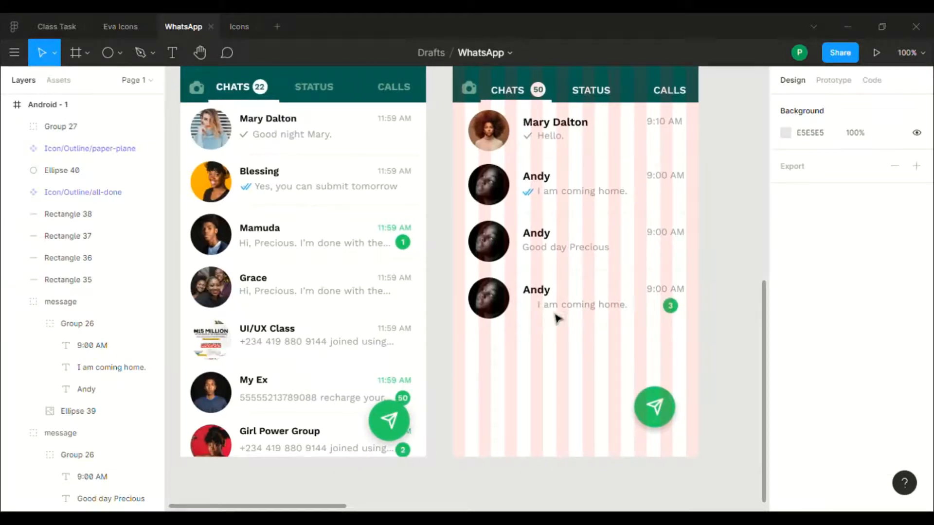
ctrl+click(562, 311)
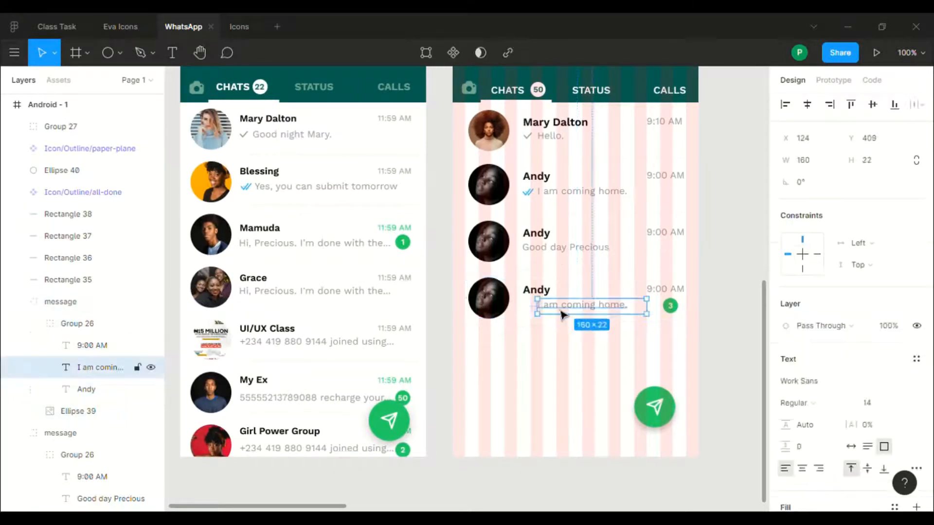
drag(578, 312, 563, 309)
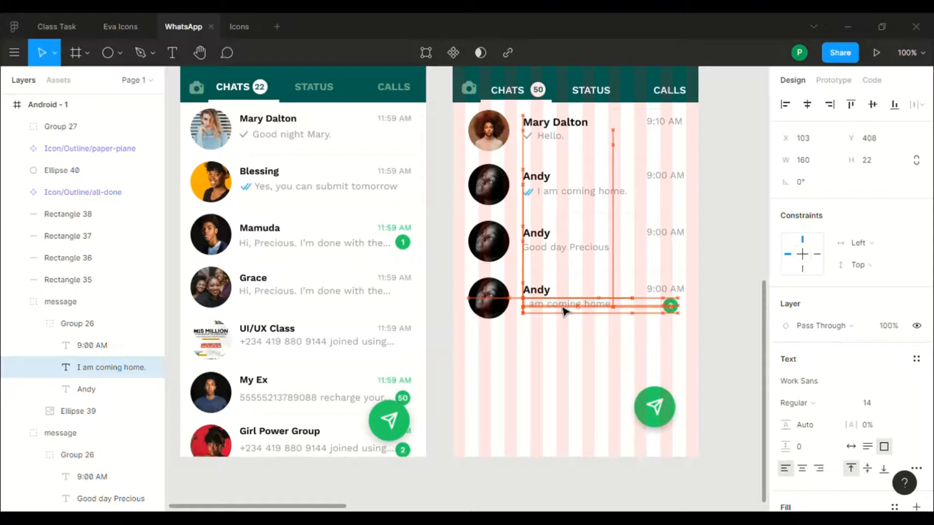
drag(564, 311, 564, 312)
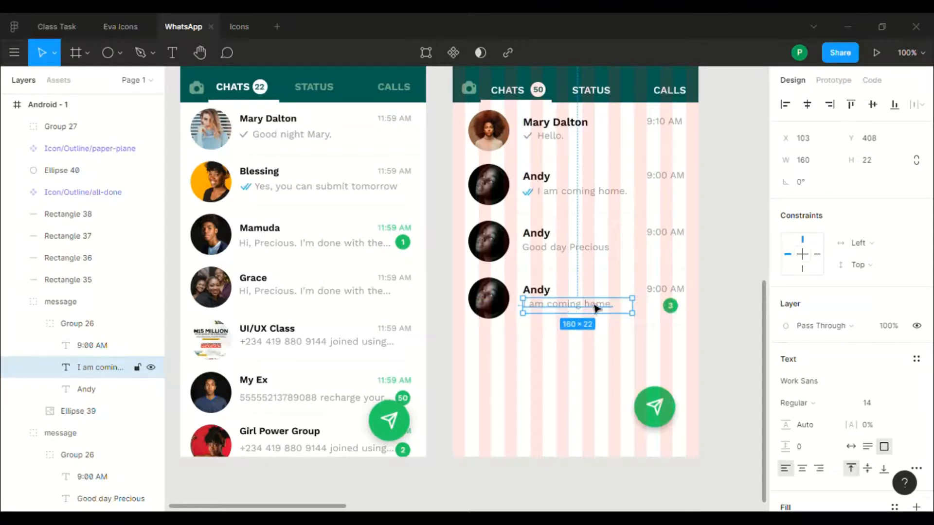
click(718, 314)
Step: Group the floating paper-plane icon with its green circle
scroll(717, 313, right, 4)
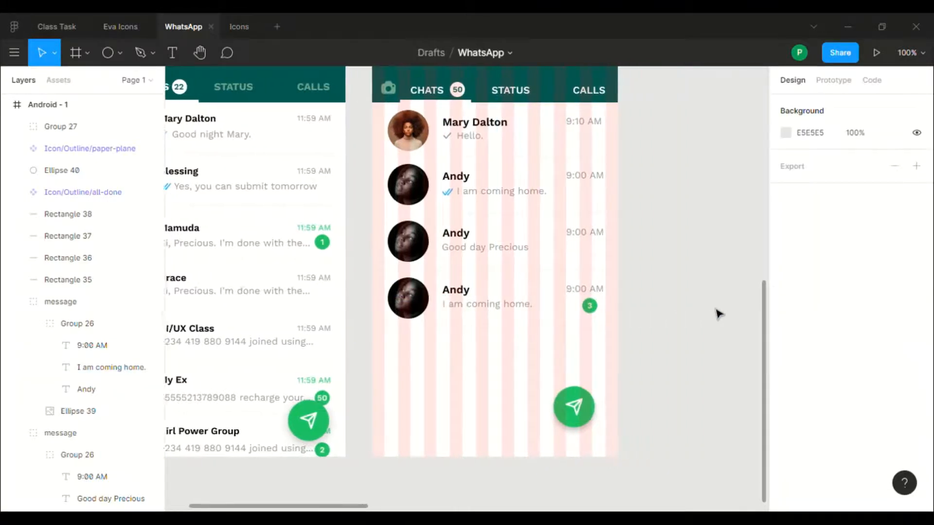
click(565, 427)
shift+click(566, 412)
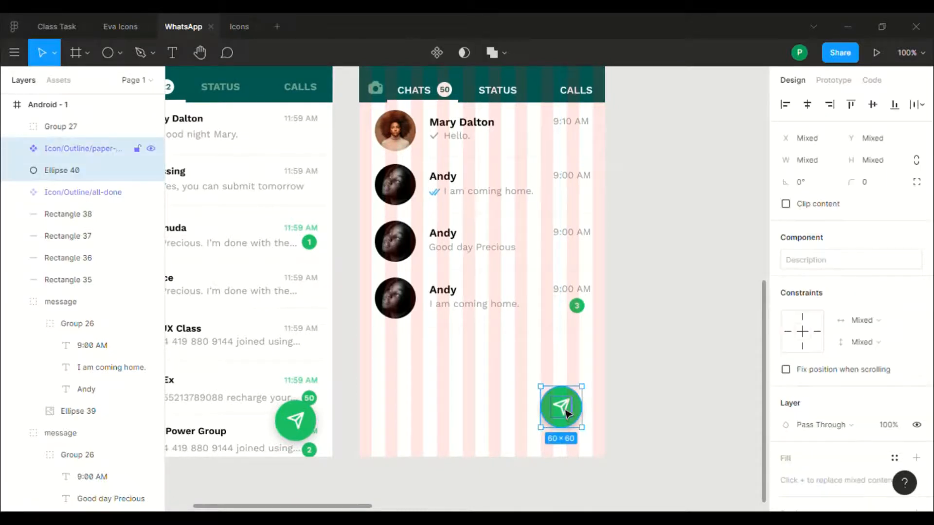
key(ctrl+g)
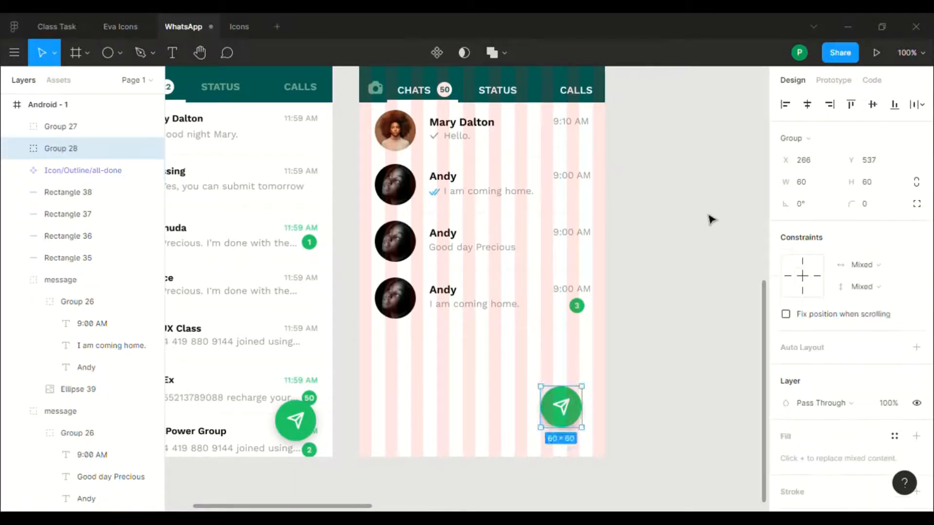
click(710, 219)
Step: Hide the 10-column layout grid on the Android - 1 frame
scroll(710, 219, up, 1)
scroll(710, 219, up, 5)
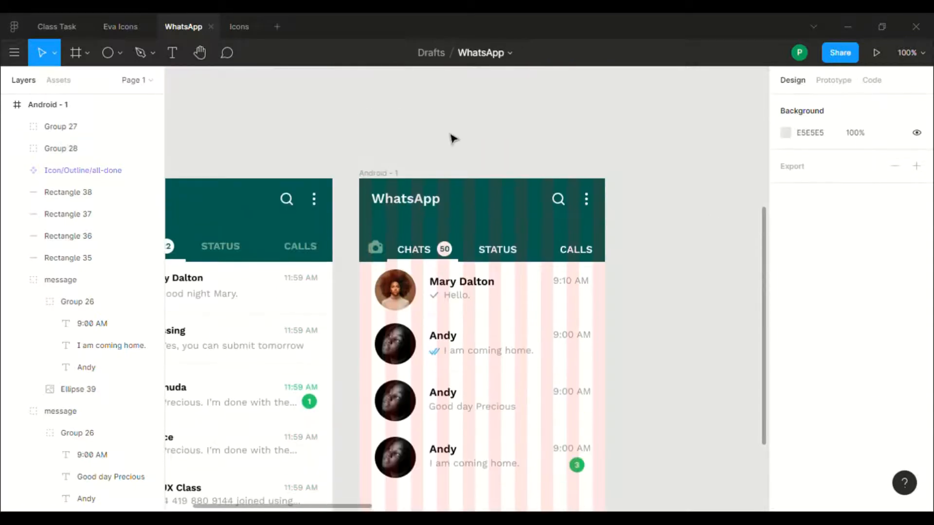
click(380, 174)
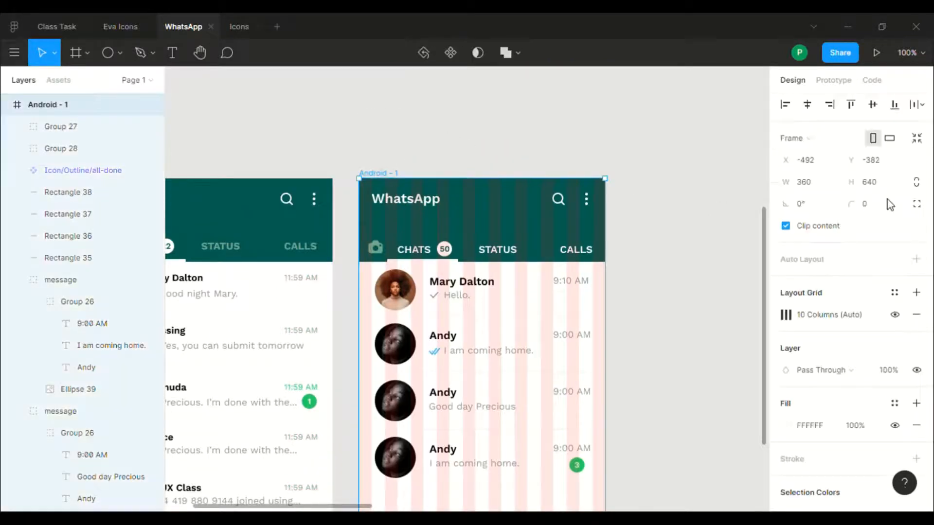
click(895, 314)
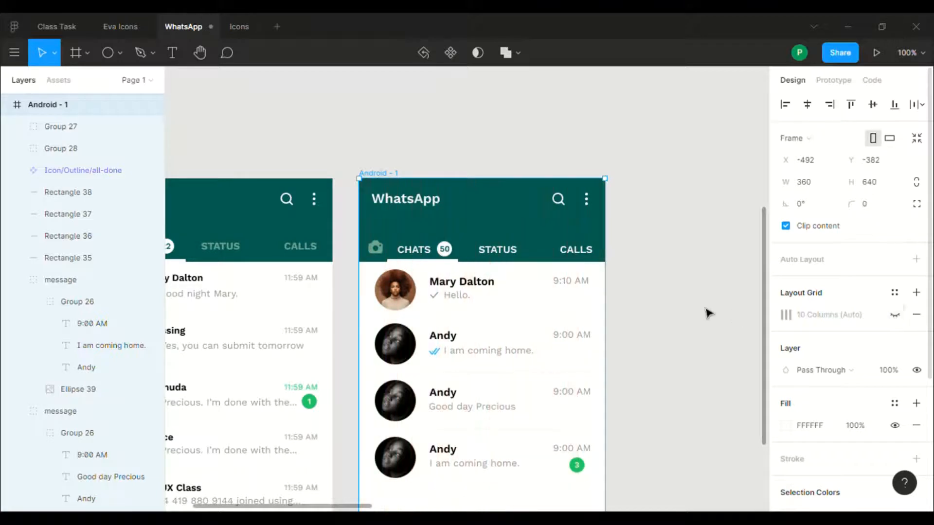
click(709, 312)
Step: Duplicate the finished Android - 1 chats frame to get a second copy beside it
scroll(708, 313, down, 3)
scroll(709, 313, right, 2)
scroll(708, 313, down, 1)
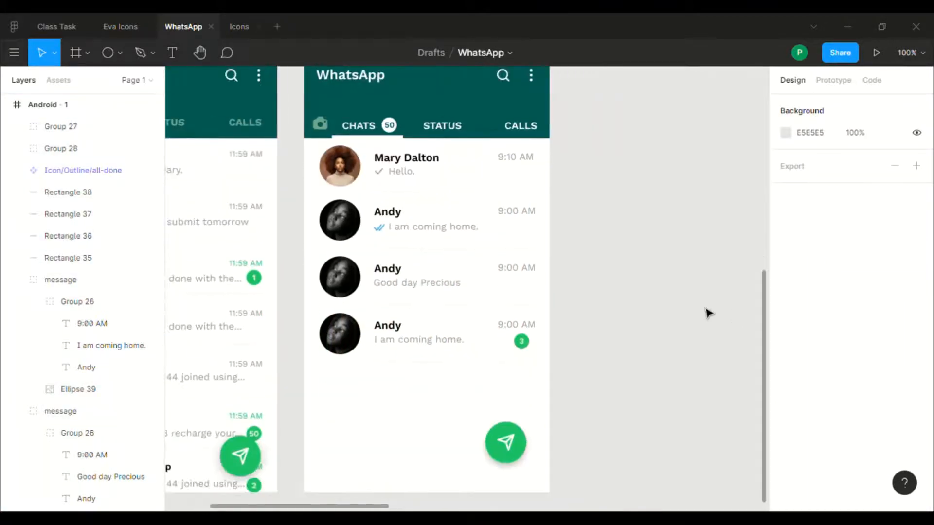
scroll(708, 312, up, 3)
scroll(708, 313, right, 1)
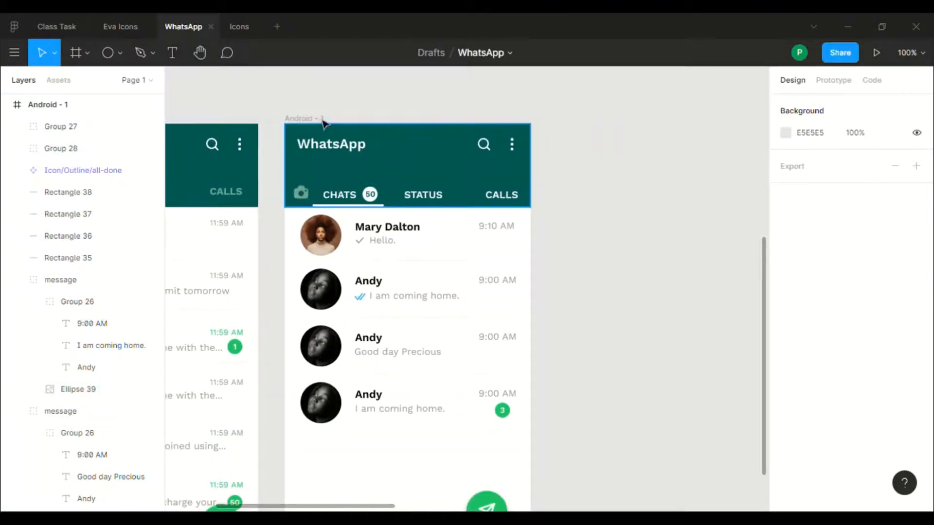
click(312, 120)
click(317, 122)
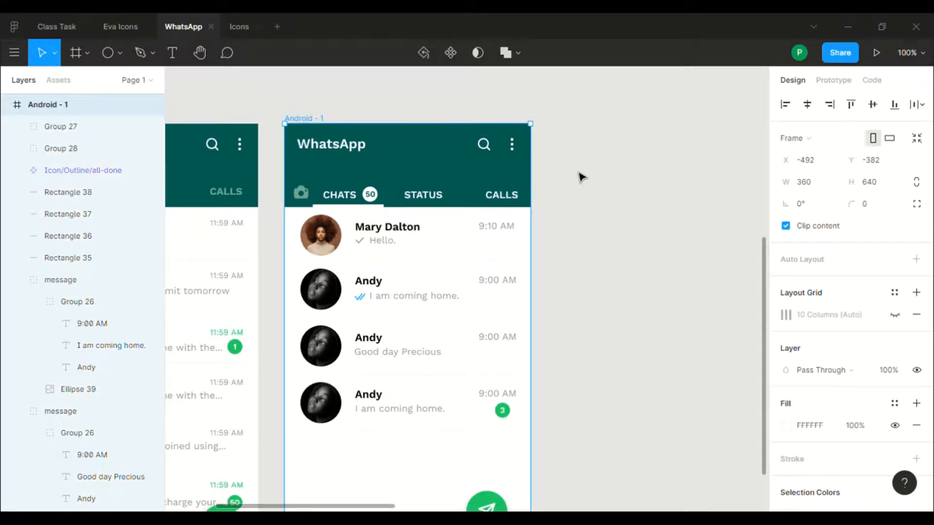
key(ctrl+d)
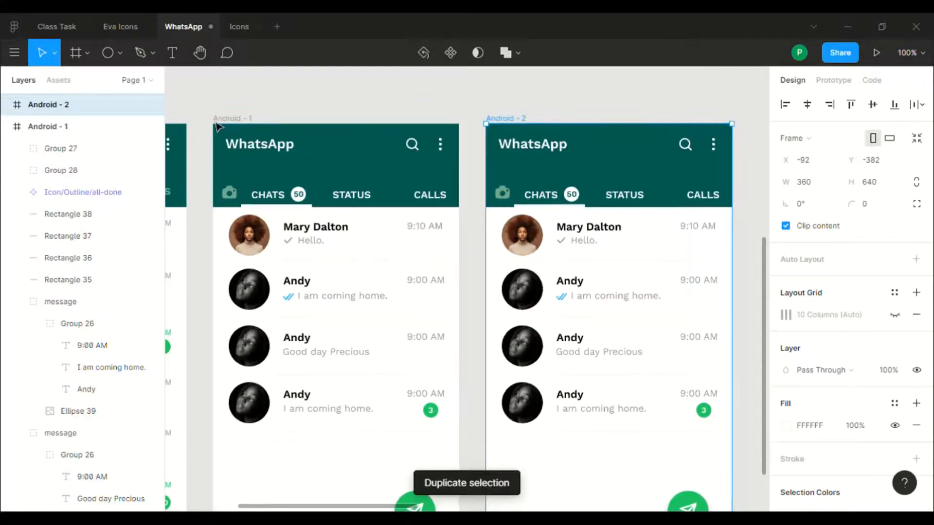
Step: Rename the Android - 1 frame as chats
click(234, 127)
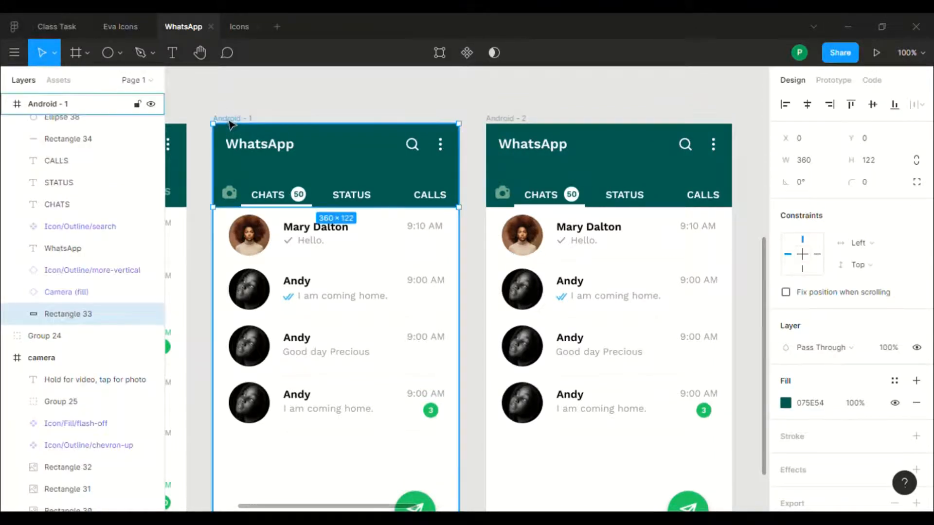
click(230, 125)
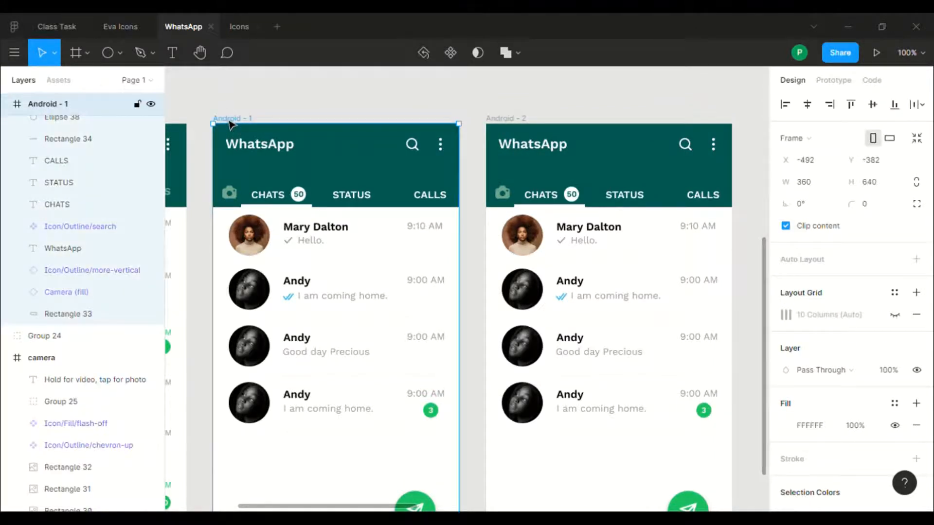
double_click(51, 107)
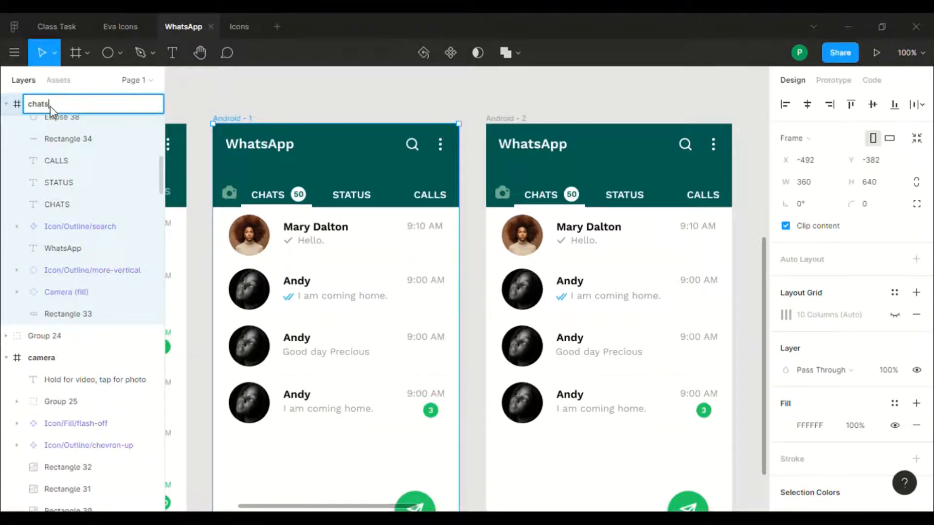
text(chats)
key(Return)
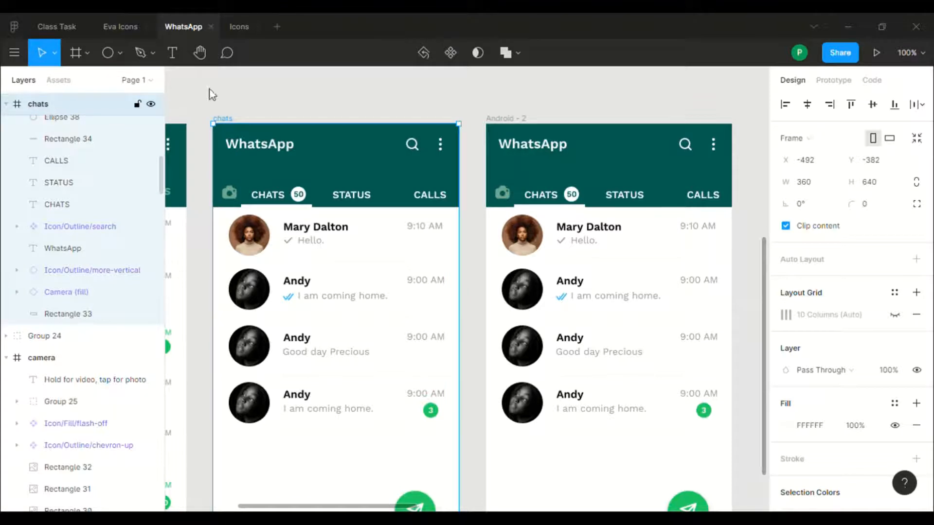
Step: Rename the chats frame as status
click(510, 126)
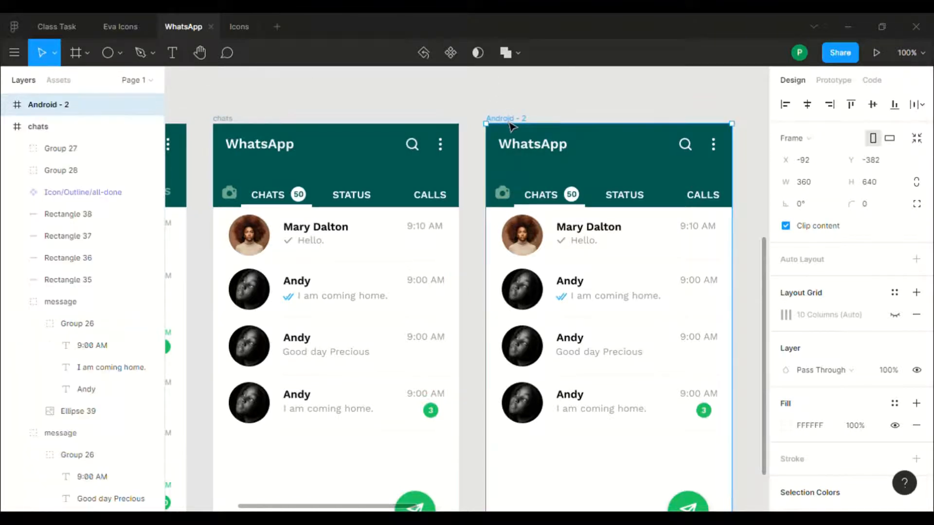
double_click(64, 127)
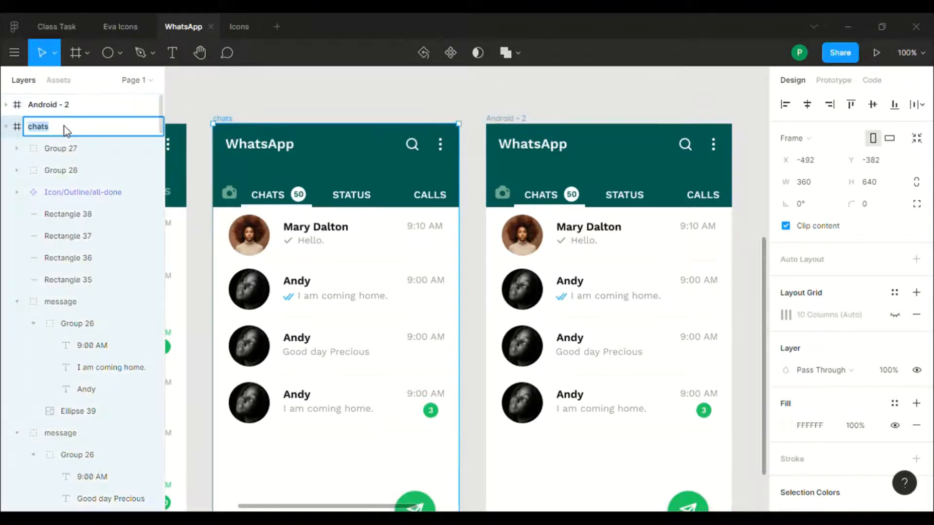
text(sa)
key(Return)
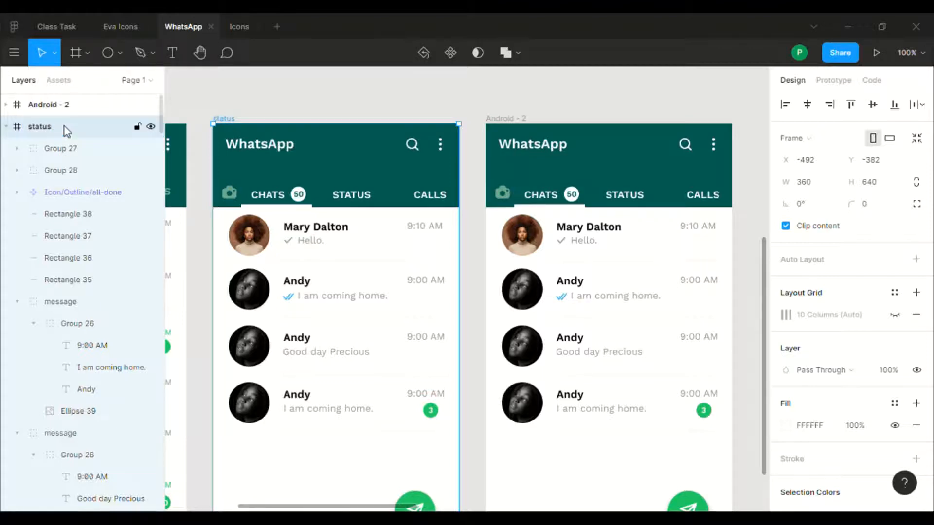
Step: Move the duplicated Android - 2 frame next to the reference status screen, at X 306, Y -411
click(506, 126)
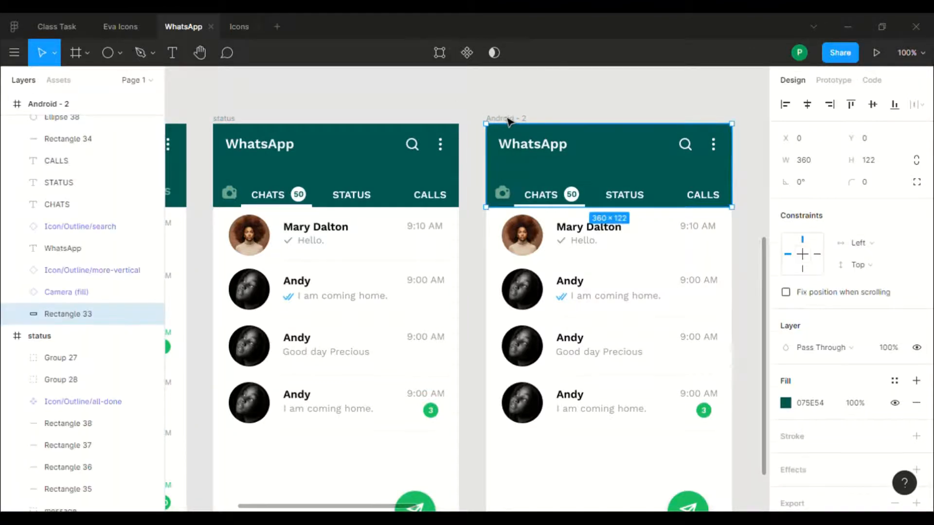
click(505, 119)
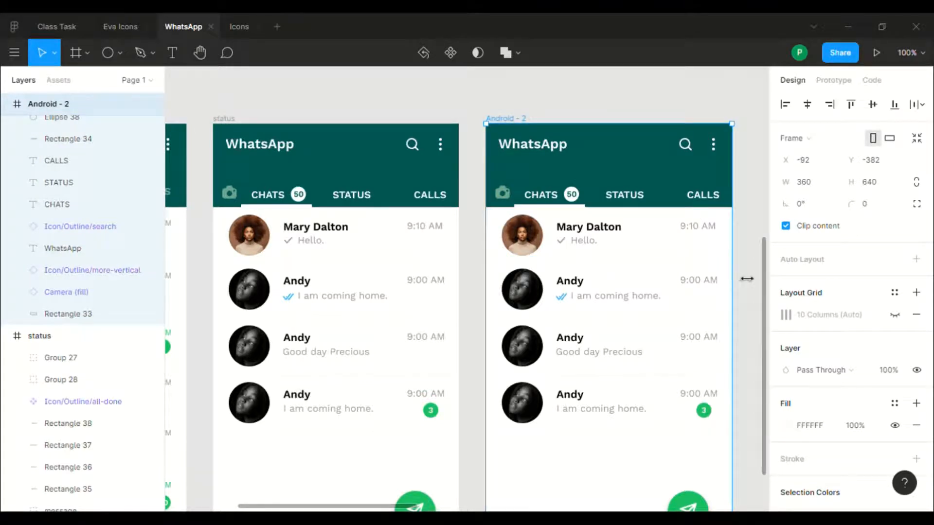
click(754, 297)
scroll(755, 297, right, 5)
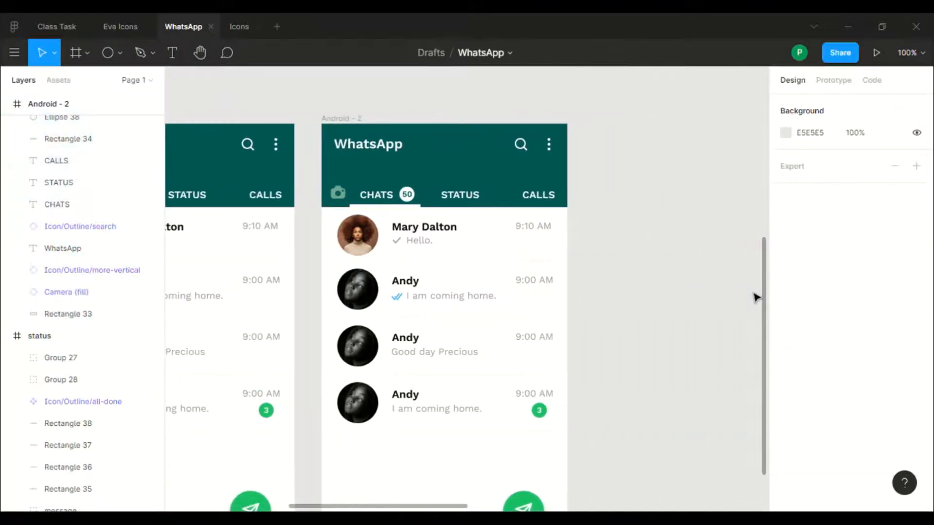
scroll(755, 297, right, 3)
click(231, 124)
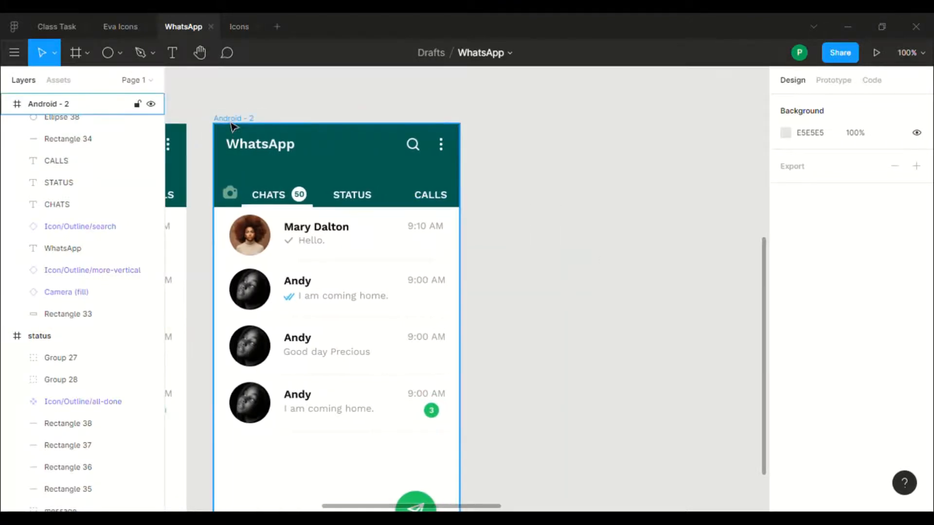
click(231, 125)
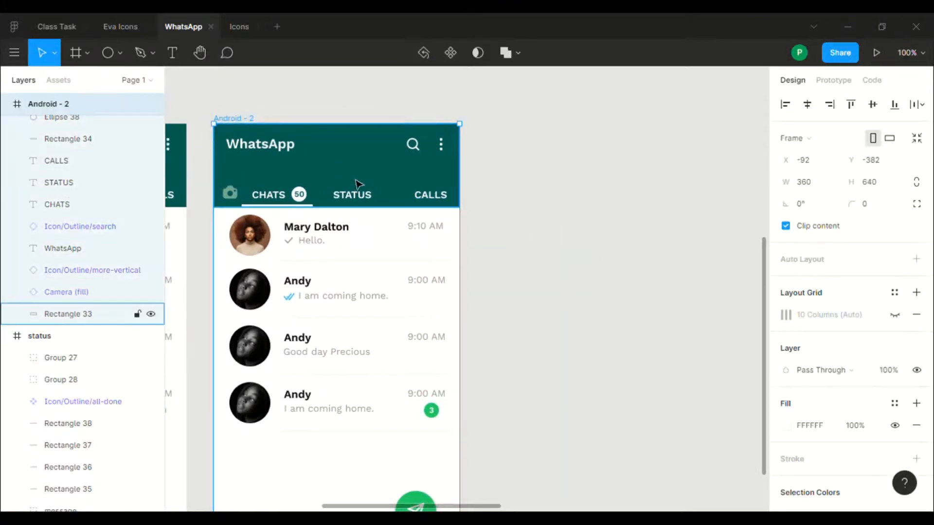
drag(312, 186, 484, 165)
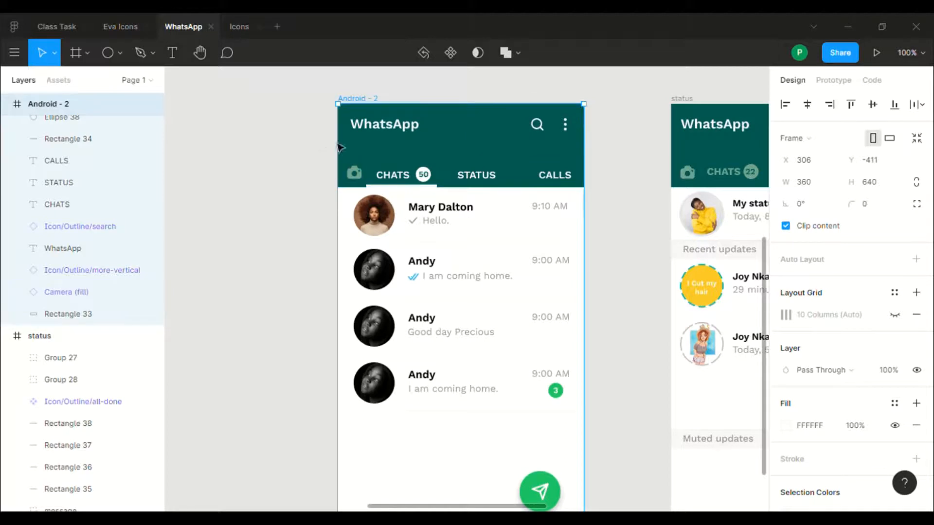
Step: Rename the Android - 2 frame as status
double_click(77, 106)
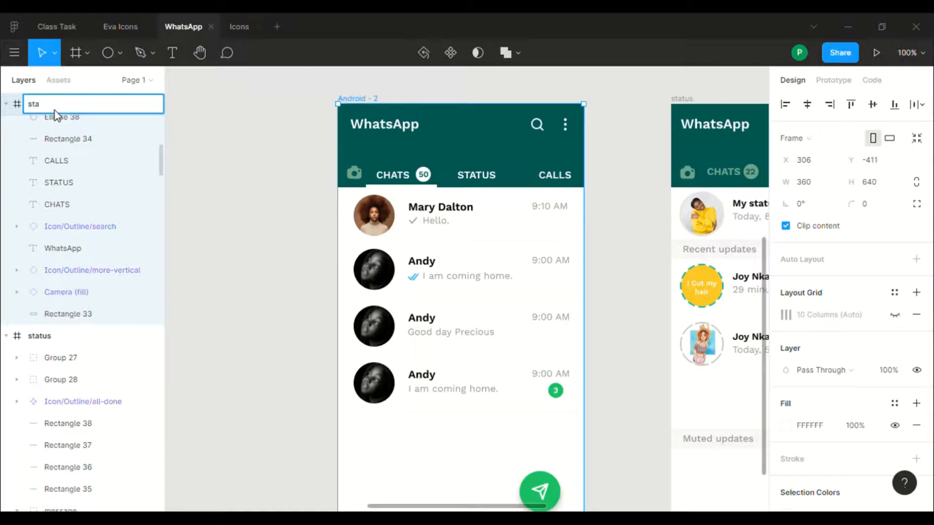
key(Return)
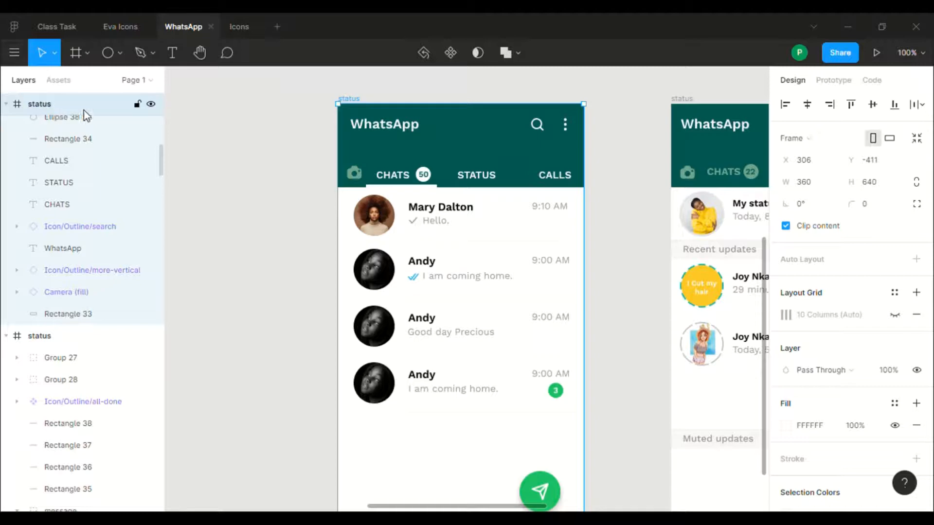
click(302, 195)
Step: Move the white tab underline from CHATS to beneath the STATUS label in the copied frame, at X 152
scroll(301, 195, right, 6)
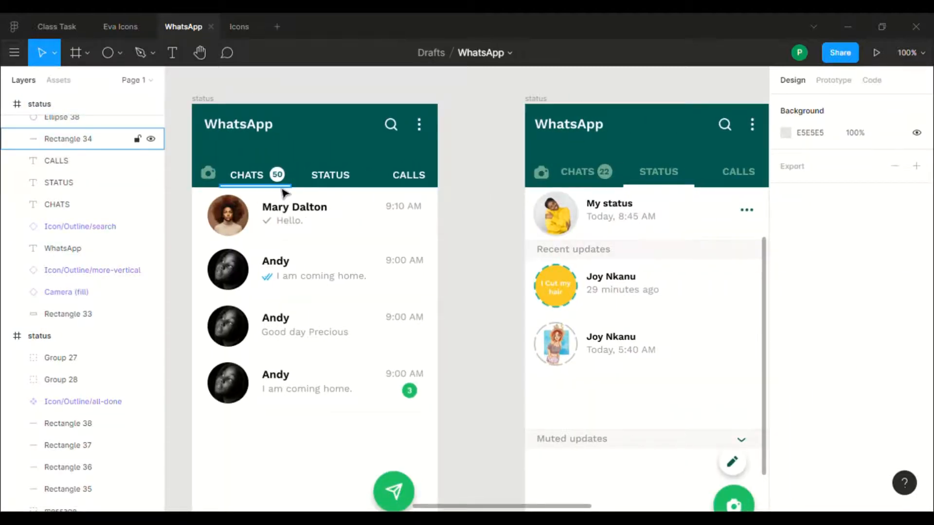
click(283, 190)
key(Right)
key(Right)
key(Right)
key(Right)
key(Right)
key(Right)
key(Right)
key(Right)
key(Right)
key(Right)
key(Right)
key(Right)
key(Right)
key(Right)
key(Right)
key(Right)
key(Right)
key(Right)
key(Right)
key(Right)
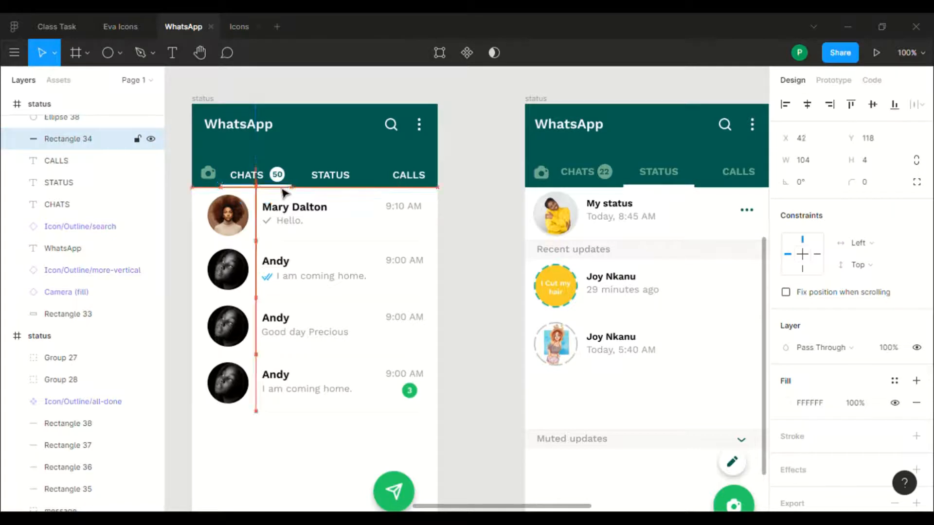
key(Right)
key(Right)
key(Right)
key(Right)
key(Right)
key(Right)
key(Right)
key(Right)
key(Right)
key(Right)
key(Right)
key(Right)
key(Right)
key(Right)
key(Right)
key(Right)
key(Right)
key(Right)
key(Right)
key(Right)
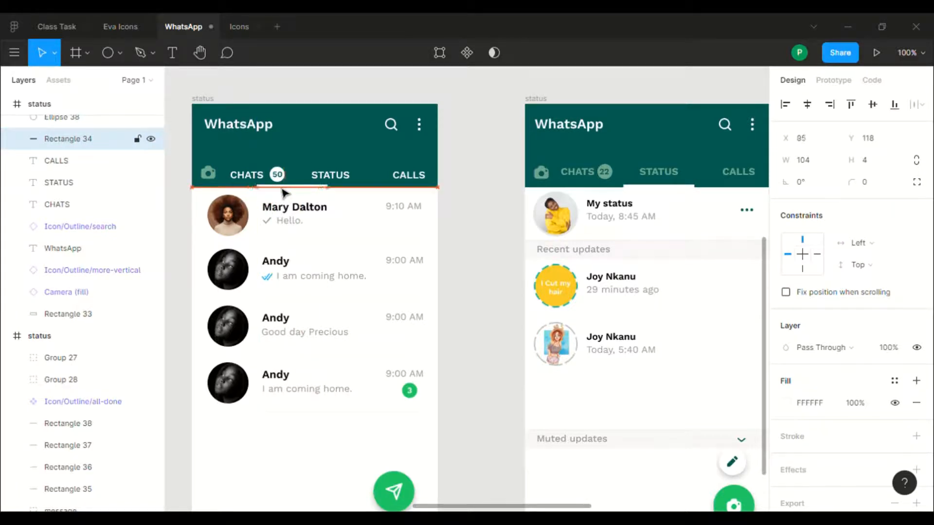
key(Right)
key(Right)
key(Right)
key(Right)
key(Right)
key(Right)
key(Right)
key(Right)
key(Right)
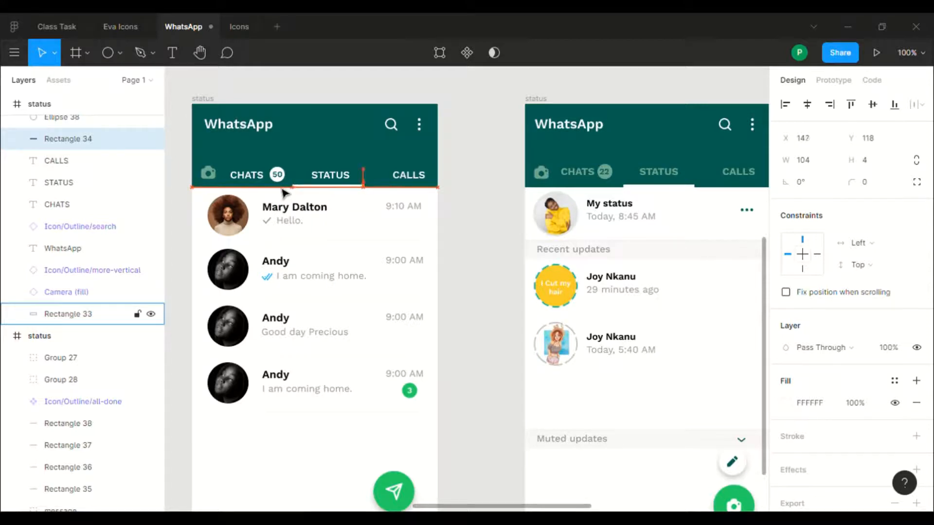
key(Right)
key(Right)
key(Right)
key(Right)
key(Right)
key(Right)
key(Right)
key(Right)
key(Right)
key(Right)
key(Right)
key(Right)
key(Left)
key(Left)
key(Left)
key(Left)
key(Left)
key(Right)
key(Right)
key(Right)
key(Left)
key(Left)
key(Left)
key(Left)
key(Left)
key(Left)
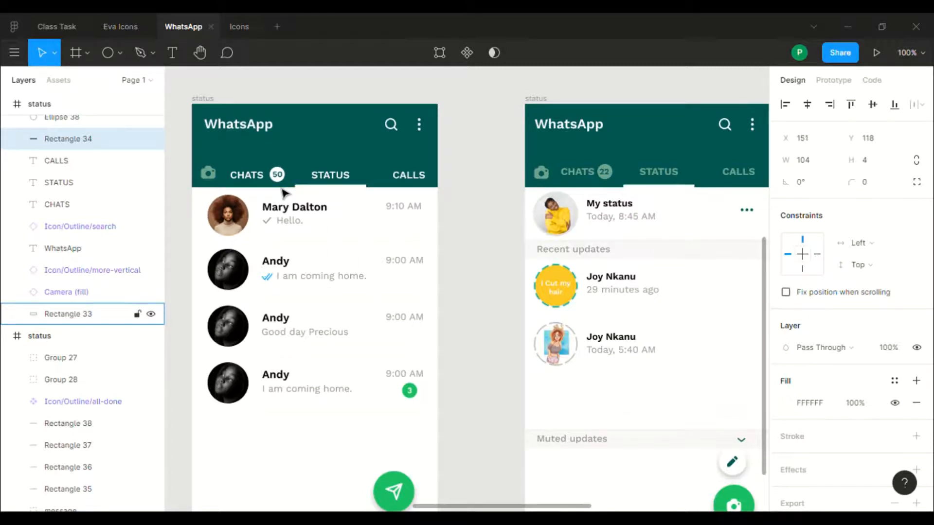
key(Right)
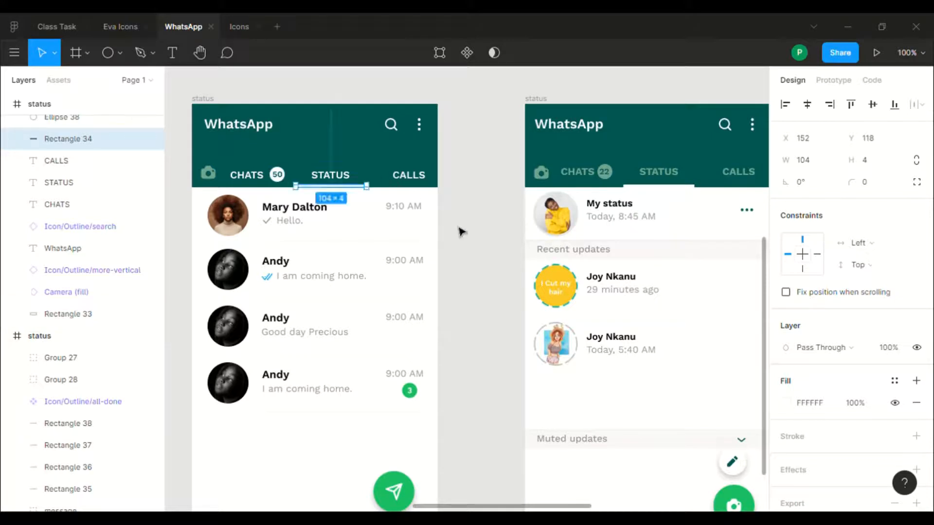
click(461, 232)
Step: Delete the second chat's message group and its blue double tick from the copied status frame
scroll(461, 231, down, 1)
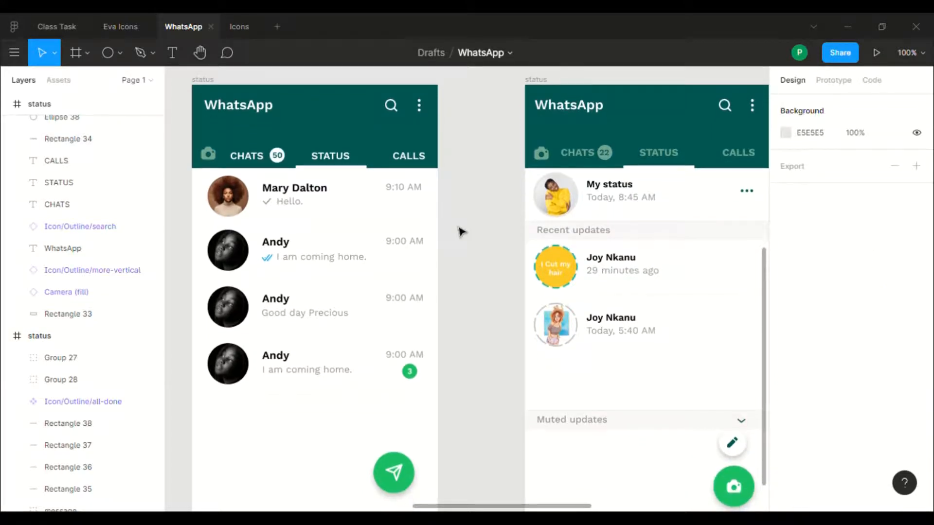
scroll(461, 232, up, 1)
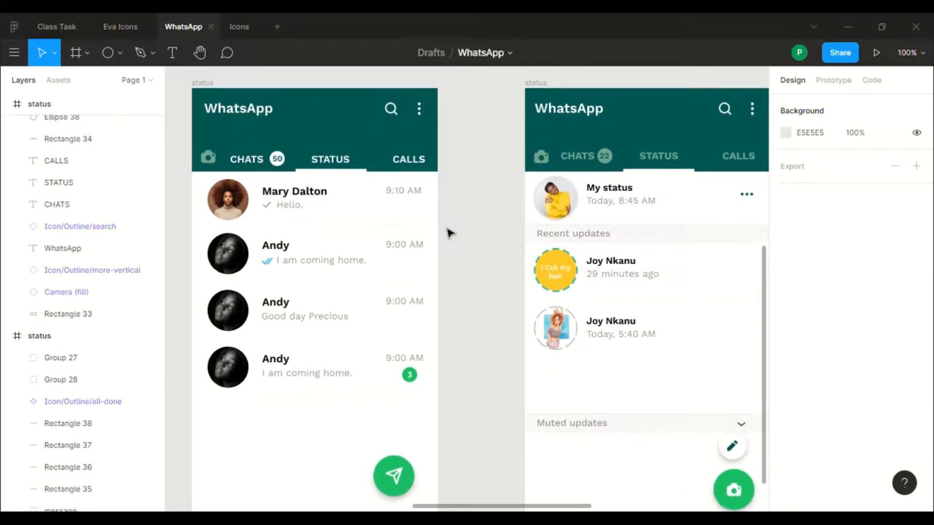
click(293, 237)
key(Escape)
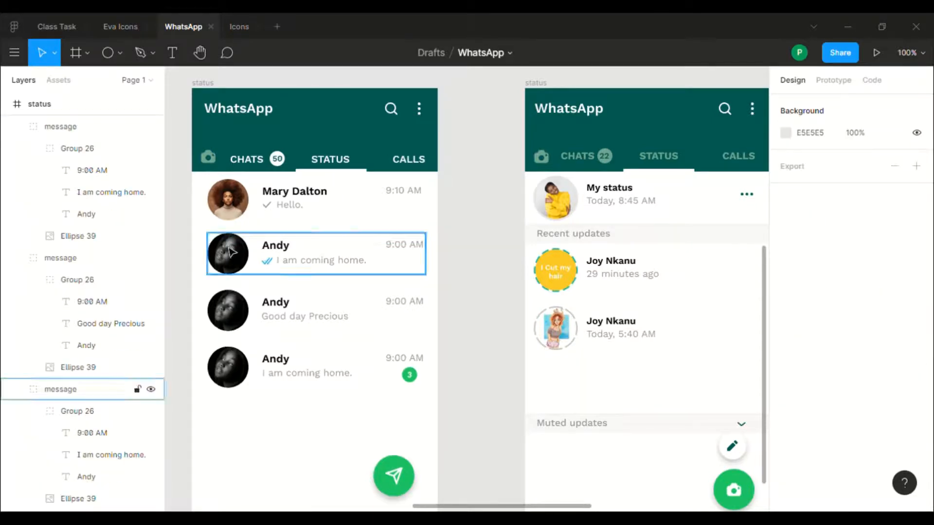
click(230, 251)
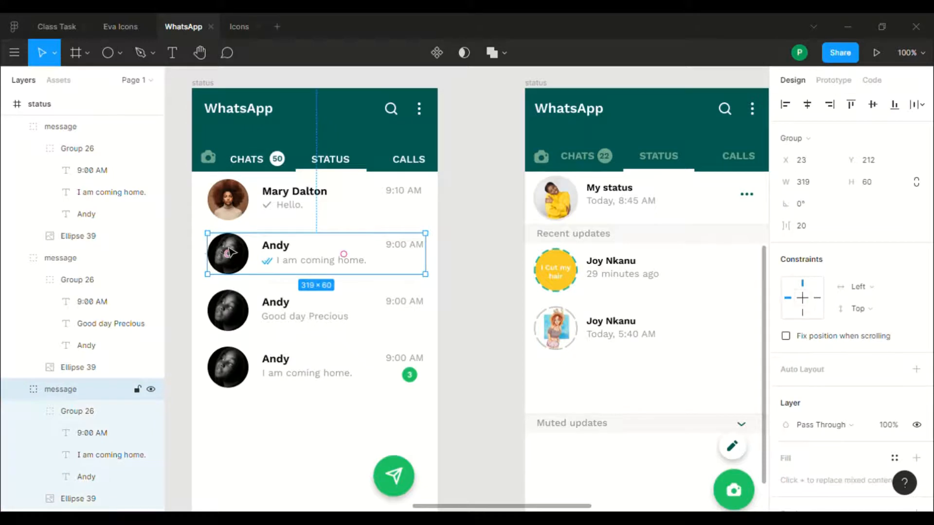
key(Delete)
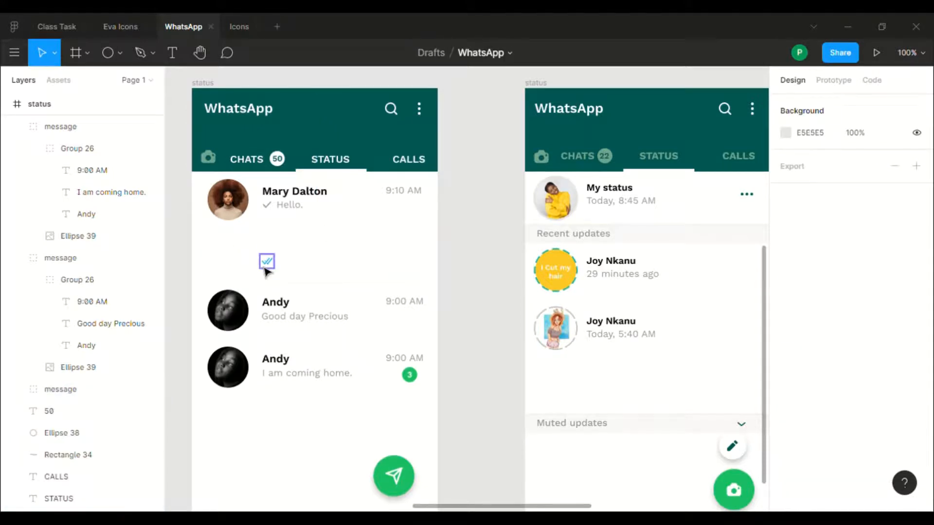
click(266, 268)
key(Delete)
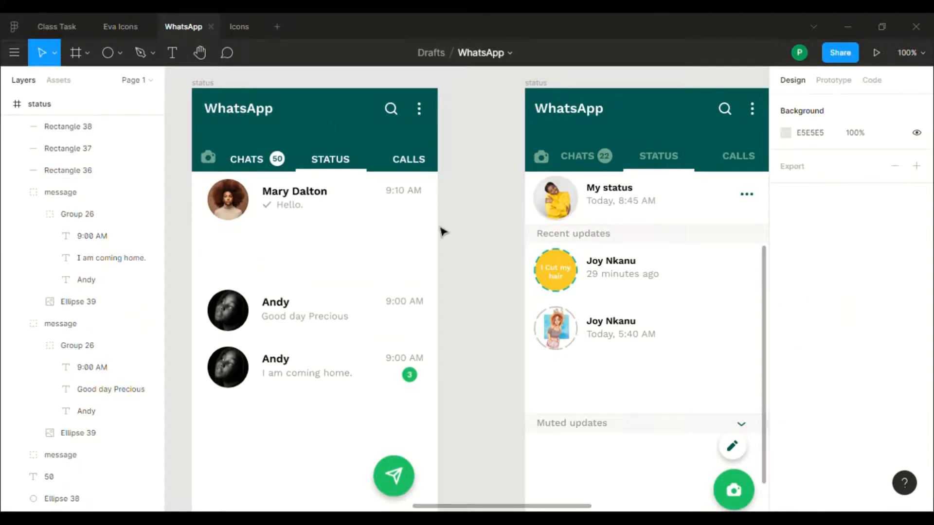
Step: Replace the image fill of the first row's avatar in the copied status frame with the braided cartoon girl picture
scroll(442, 232, up, 1)
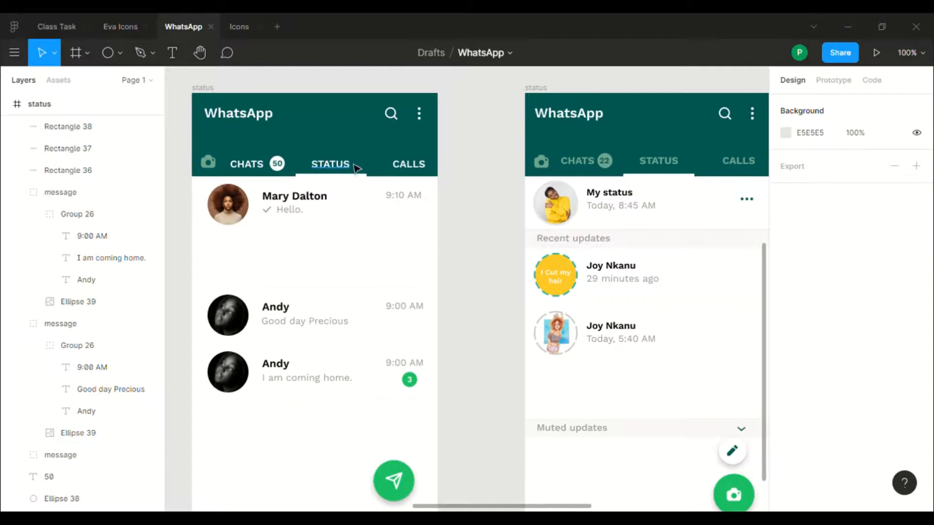
click(238, 214)
double_click(238, 214)
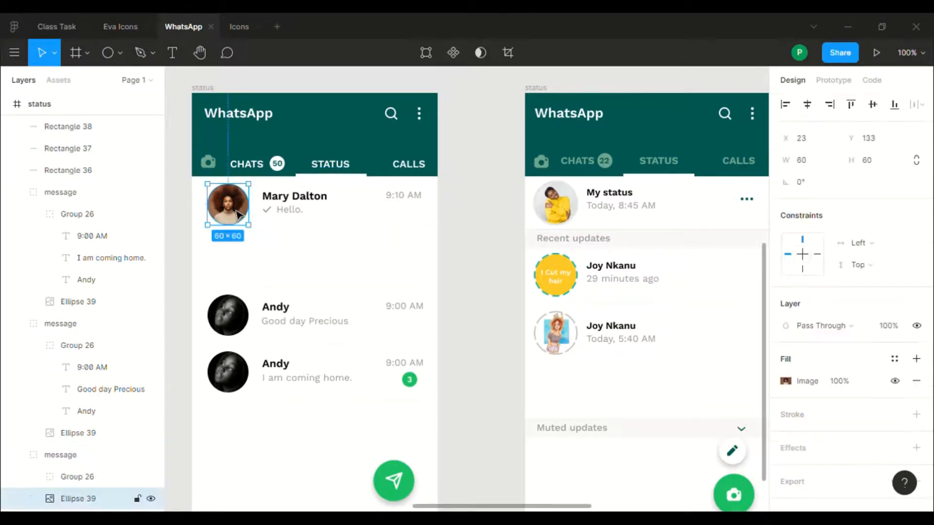
click(785, 381)
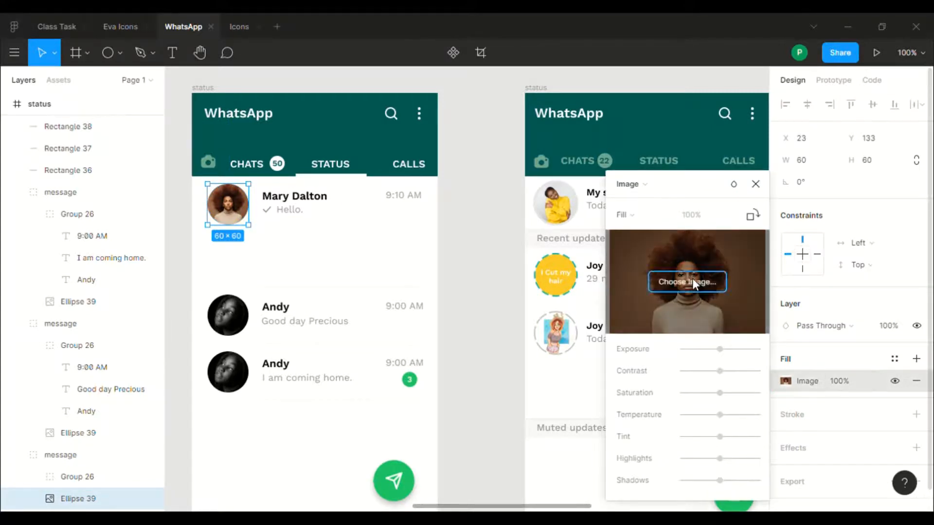
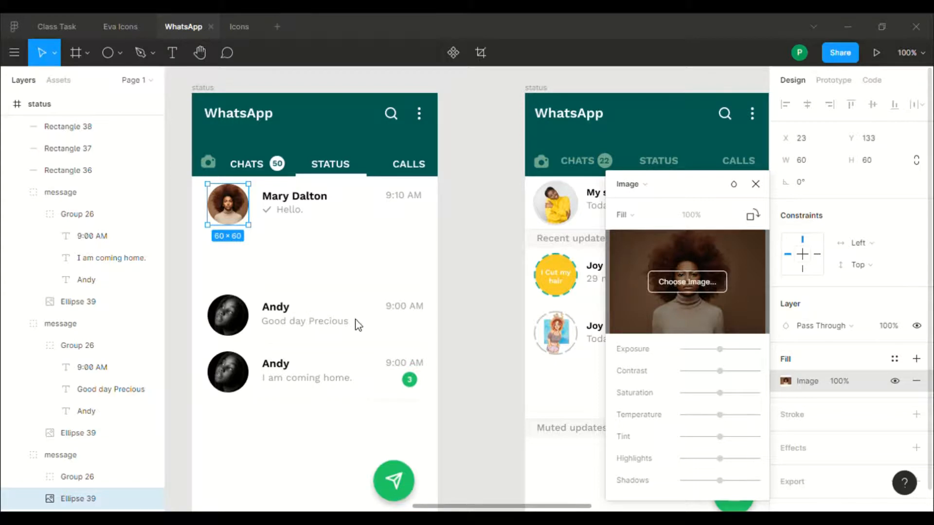
click(471, 276)
click(470, 275)
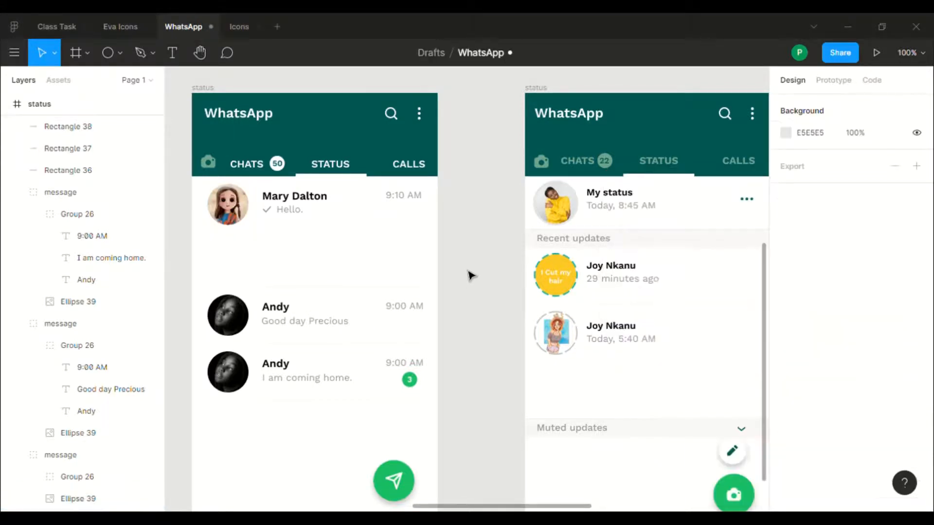
Step: Add a stroke of width 2 to the first row's avatar and align it outside
double_click(229, 216)
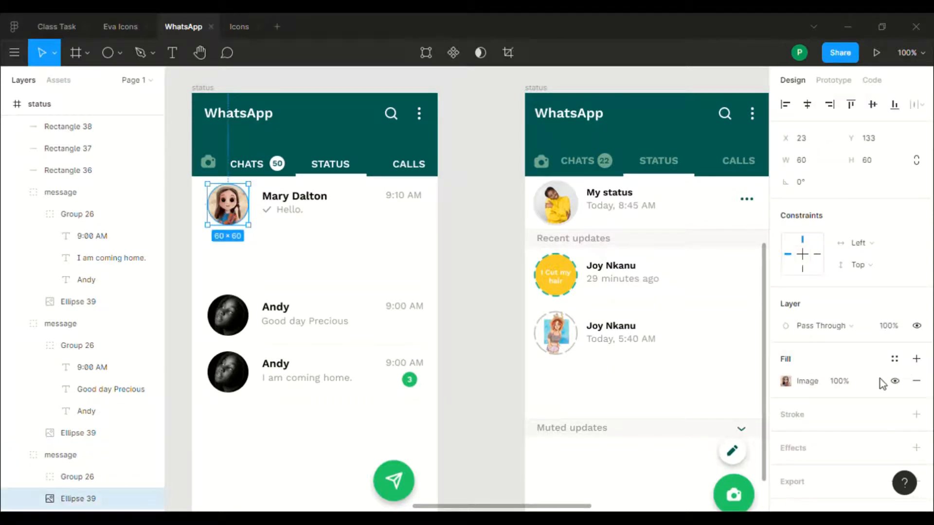
scroll(889, 381, down, 1)
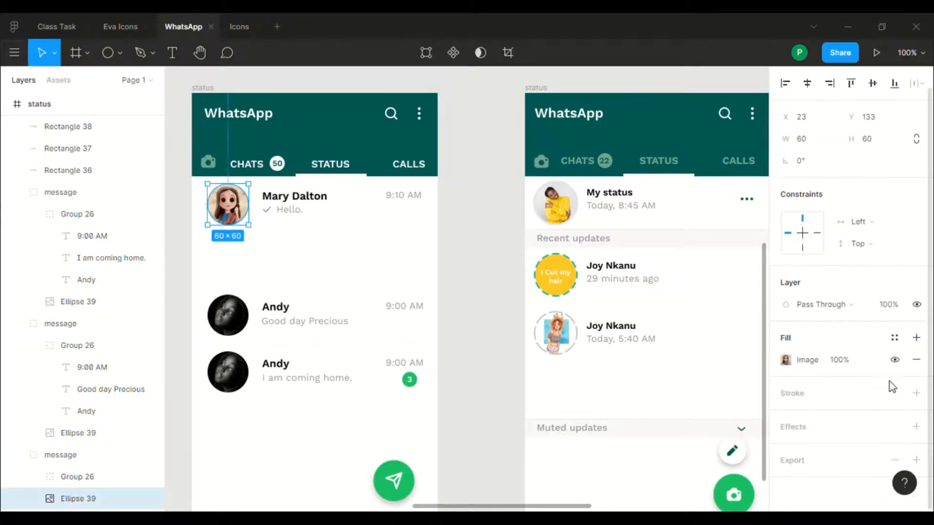
click(914, 394)
scroll(811, 393, down, 2)
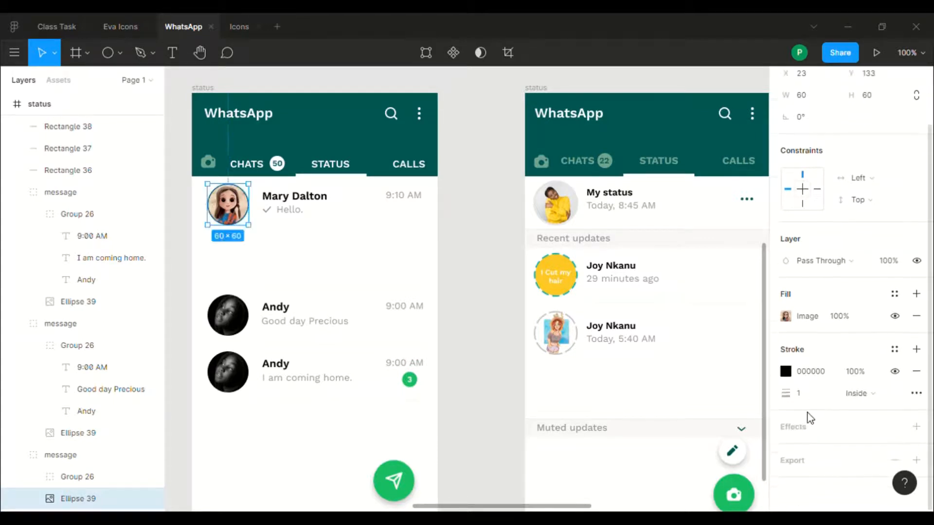
click(805, 397)
text(2)
key(Return)
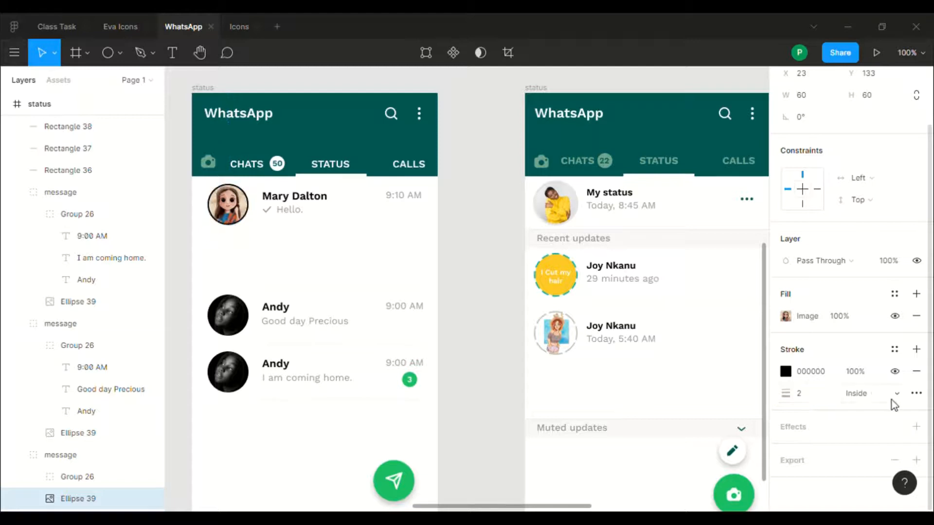
click(877, 394)
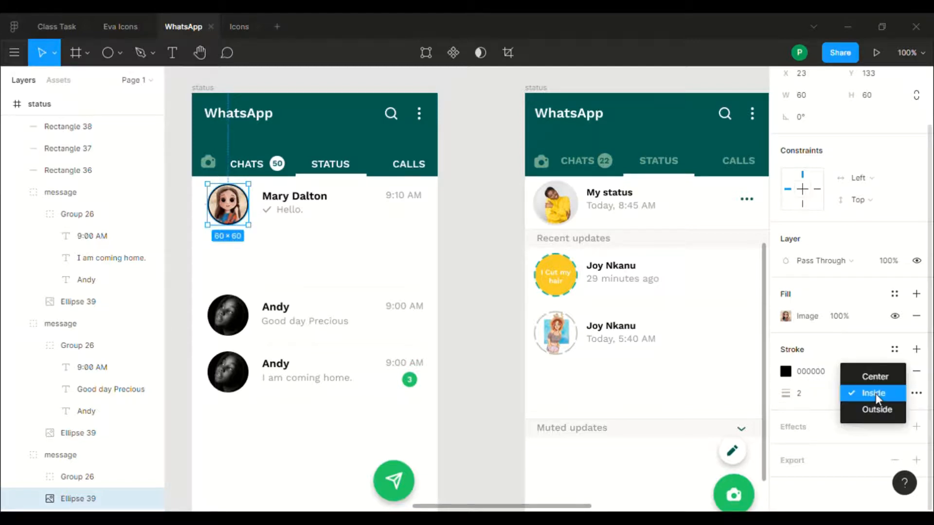
click(877, 410)
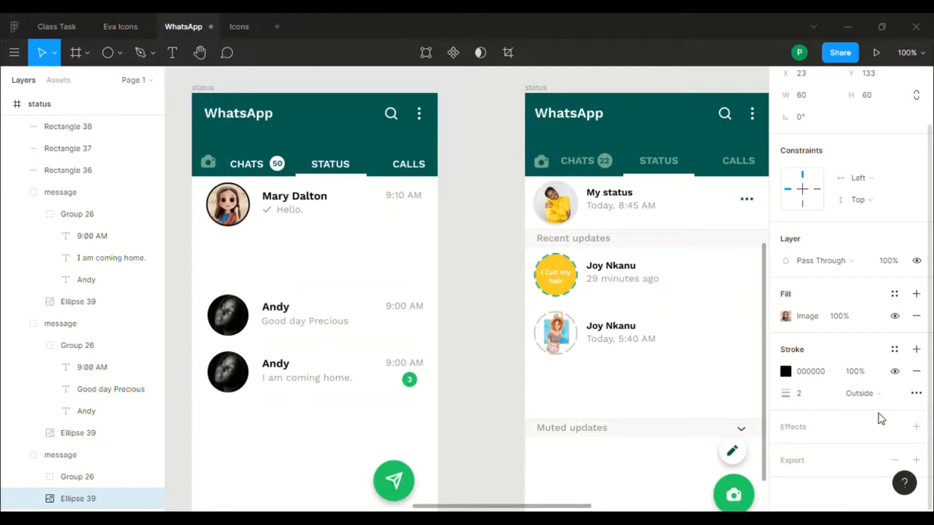
Step: Set the avatar stroke's join to round in the advanced stroke settings
click(917, 395)
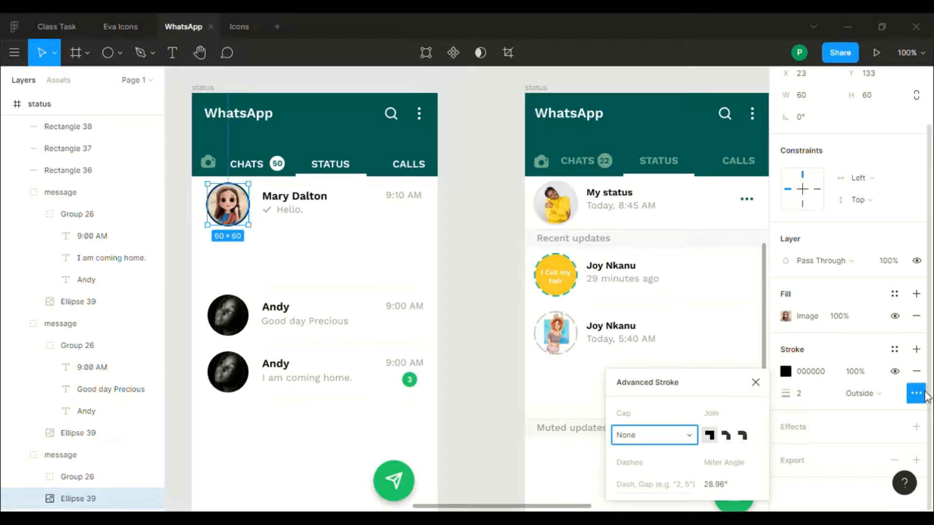
click(919, 394)
click(921, 393)
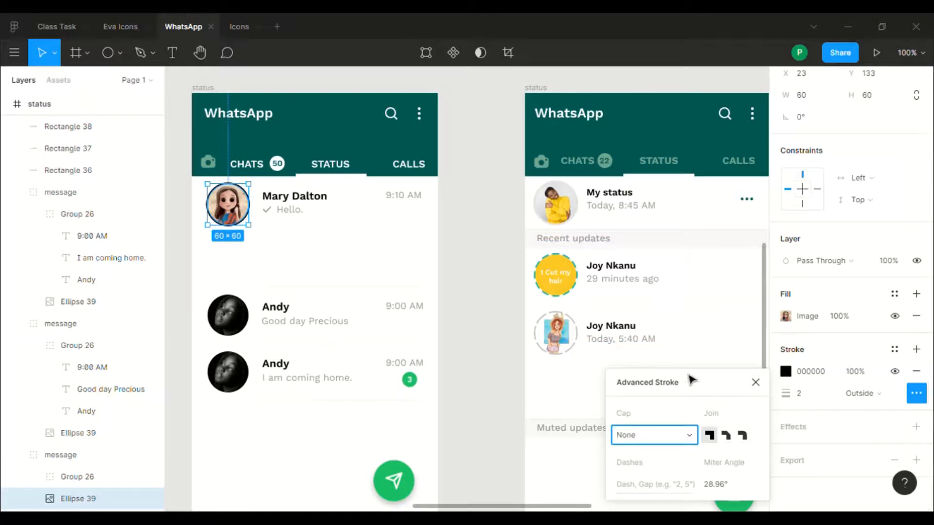
click(741, 436)
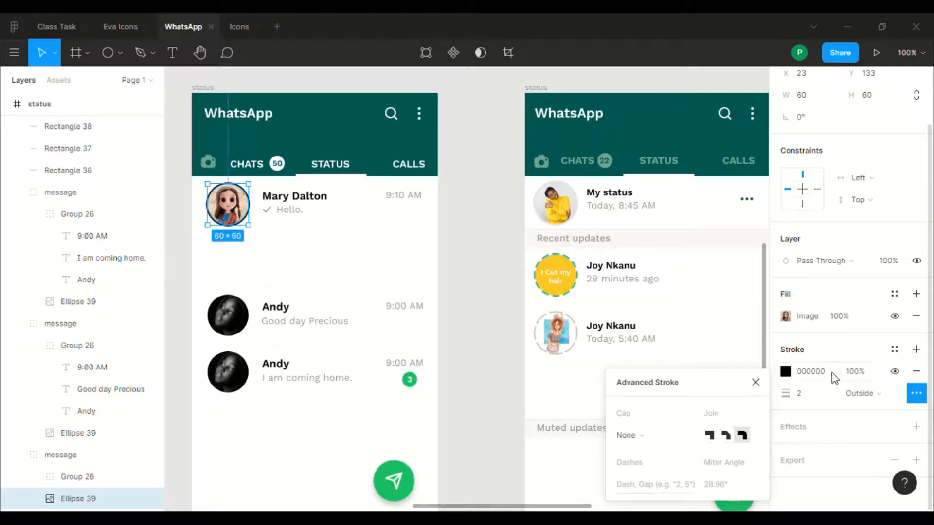
Step: Change the avatar's stroke colour to the light grey document colour E5E5E5
click(804, 373)
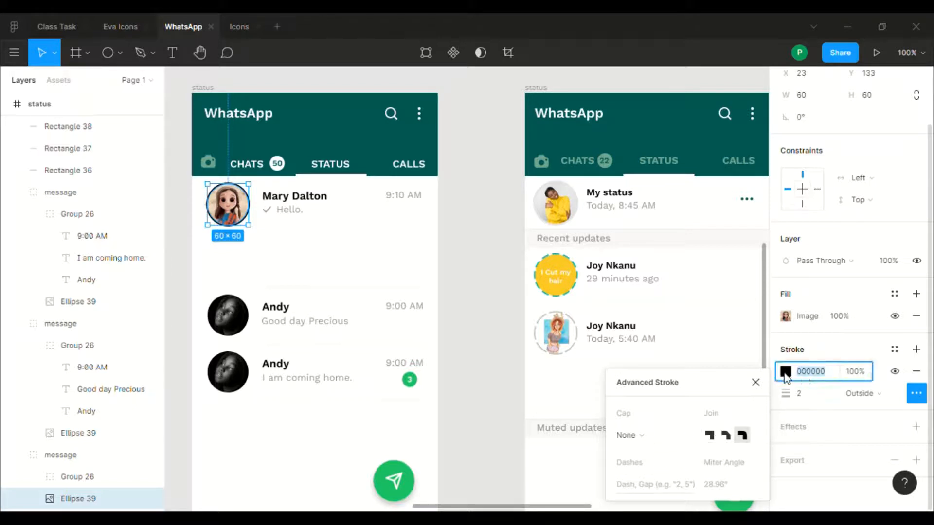
click(785, 371)
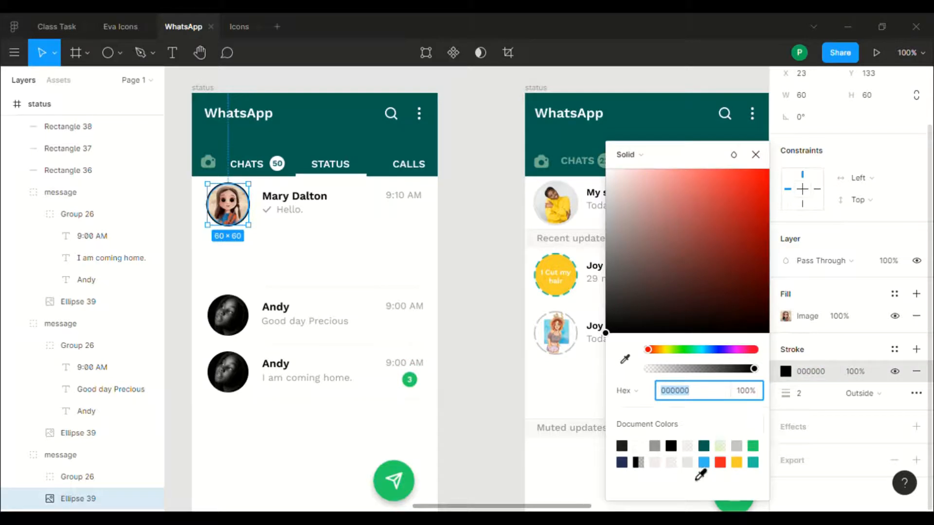
click(688, 464)
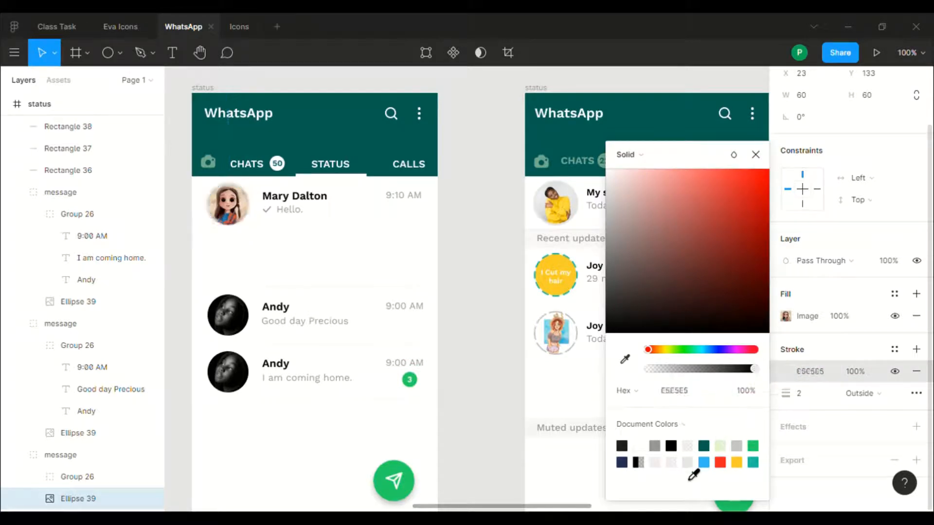
click(511, 289)
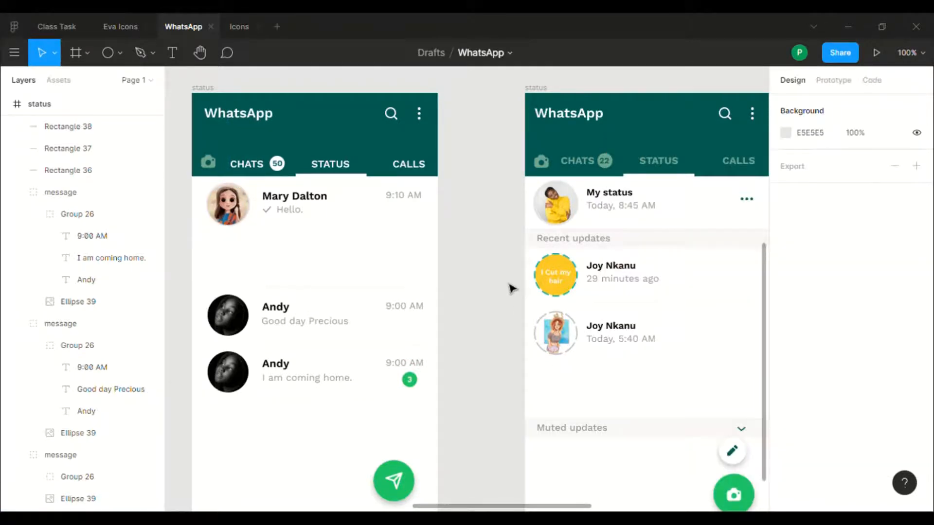
Step: Delete the grey check mark beside the Hello. text in the copied frame's first row
scroll(511, 289, right, 1)
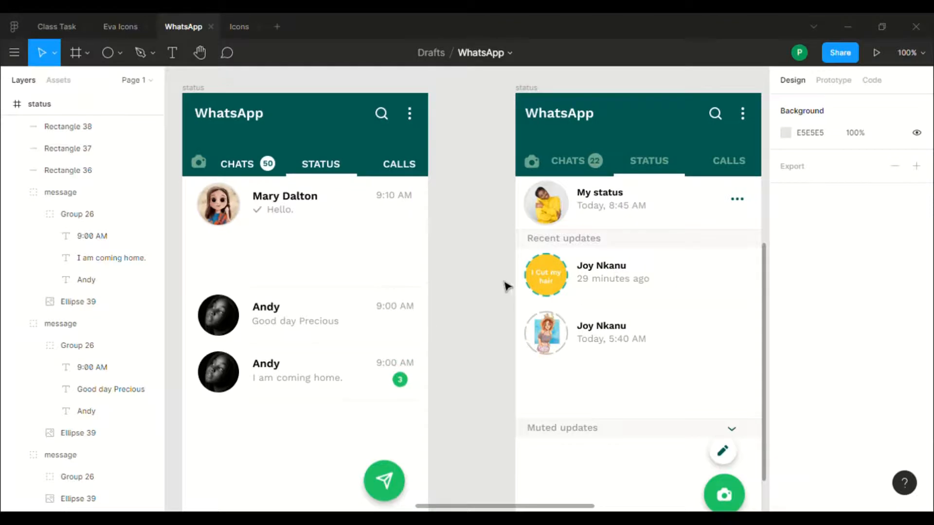
double_click(289, 219)
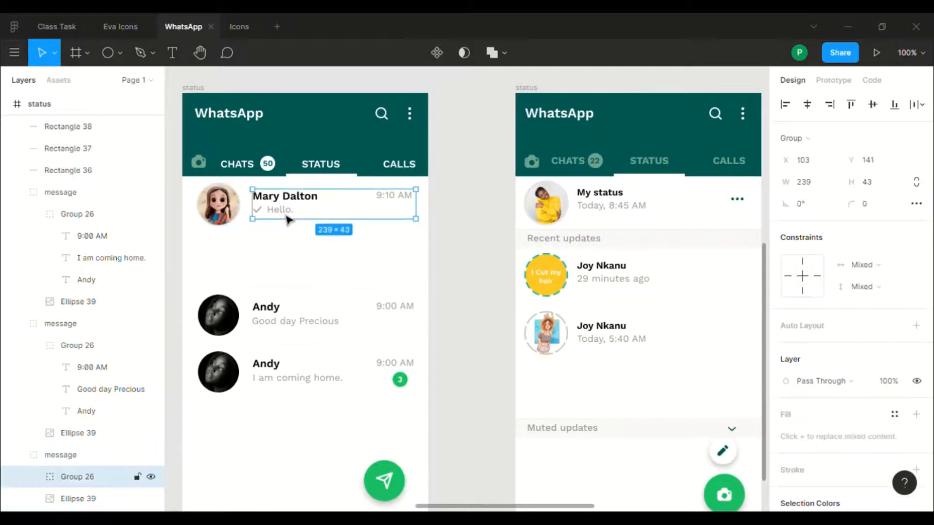
double_click(260, 212)
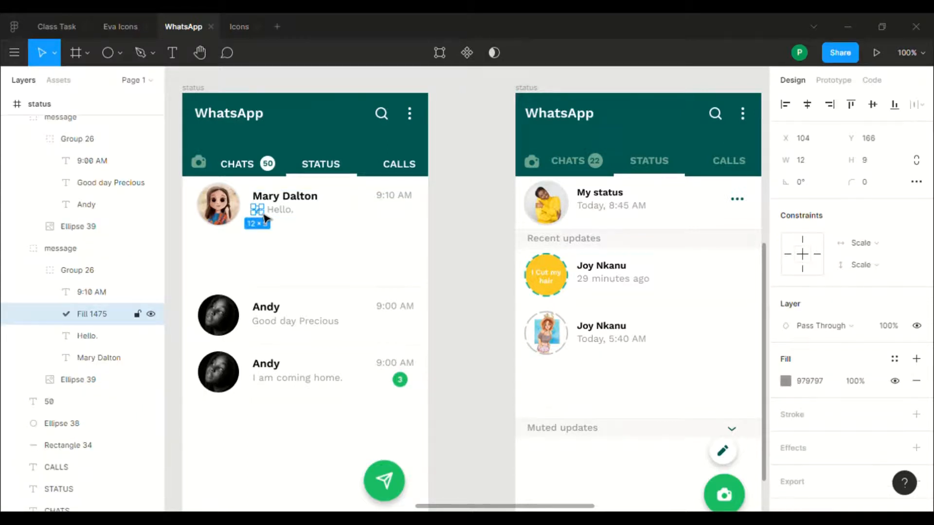
key(Delete)
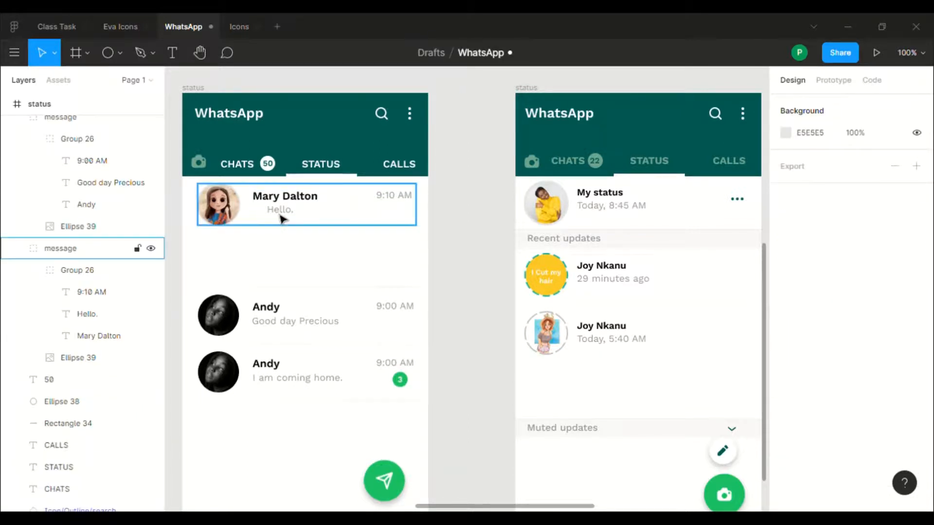
Step: Move the Hello. text left beneath the contact name, to X 104
click(281, 218)
double_click(281, 217)
key(shift+Left)
key(Left)
key(Left)
key(Left)
key(Left)
key(Left)
key(Left)
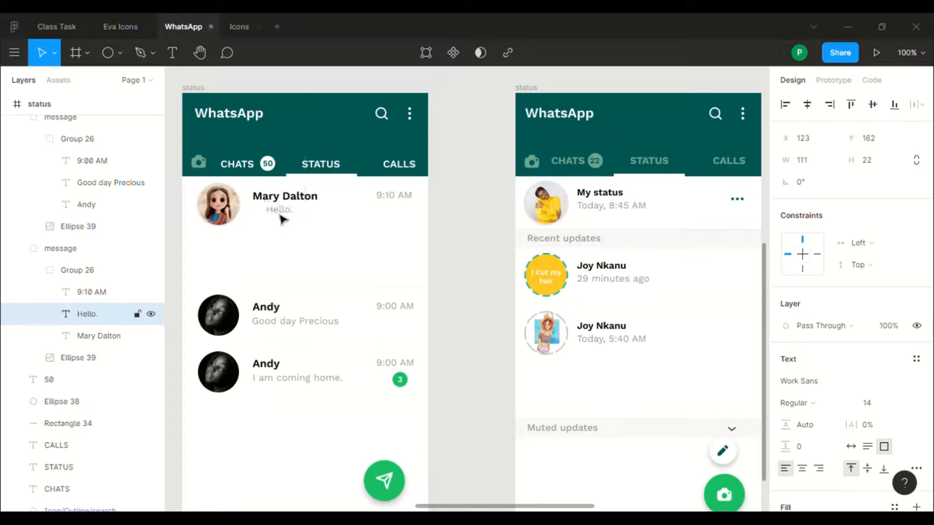
key(Left)
key(Left)
key(Left)
key(Left)
Step: Change the first row's Hello. text to "Today, 8:44 AM"
double_click(282, 217)
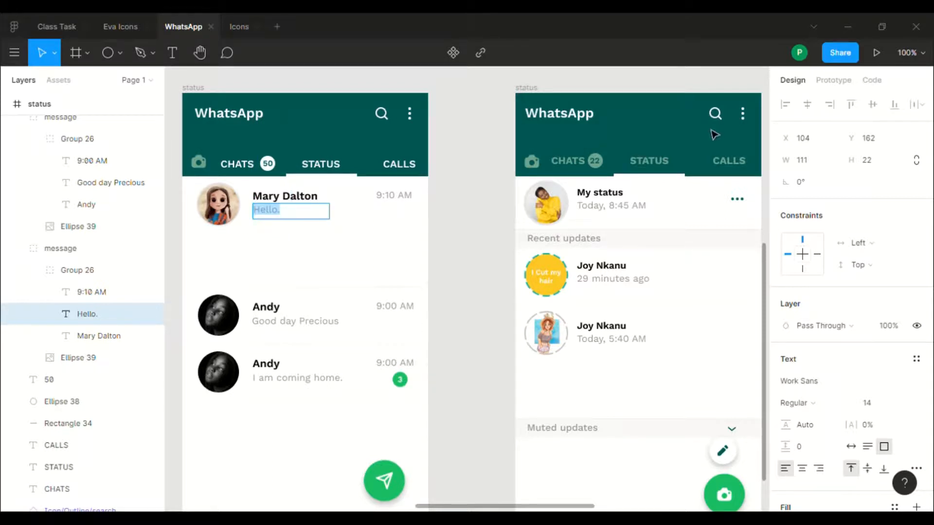
text(Today, )
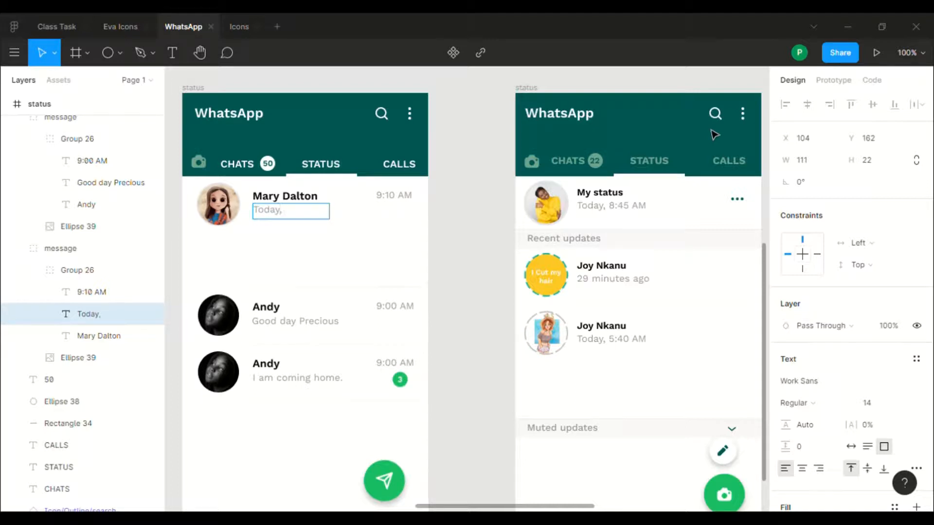
text(8:44 AM)
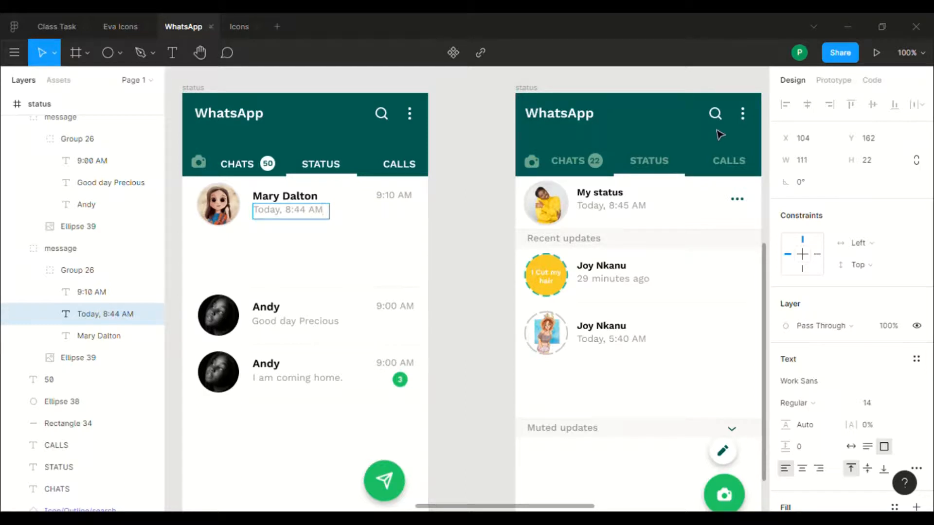
click(489, 209)
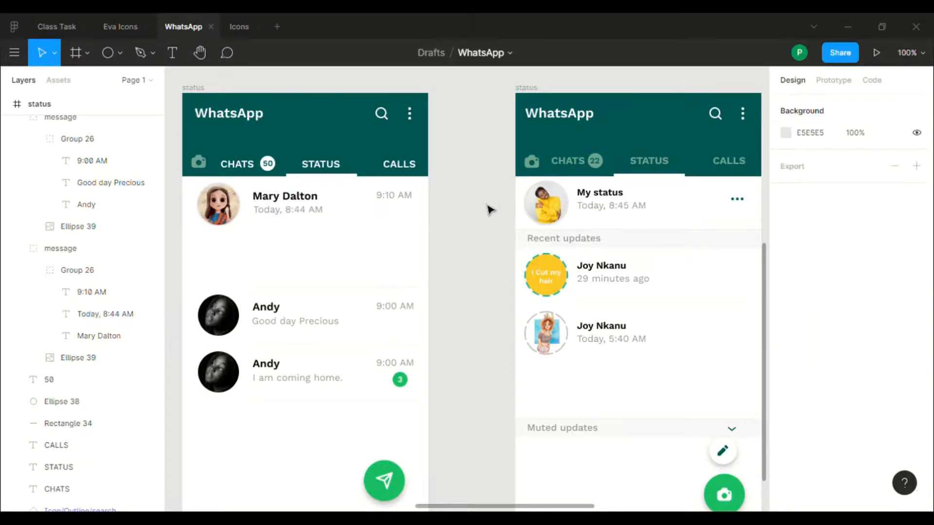
Step: Replace the first row's 9:10 AM timestamp with a copy of the reference status screen's more-horizontal icon, at X 313, Y 143
double_click(408, 203)
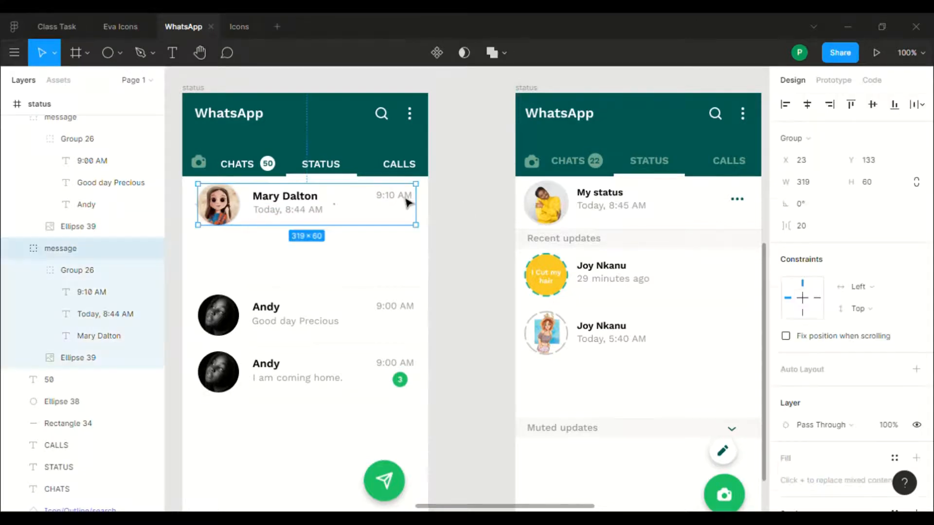
key(Delete)
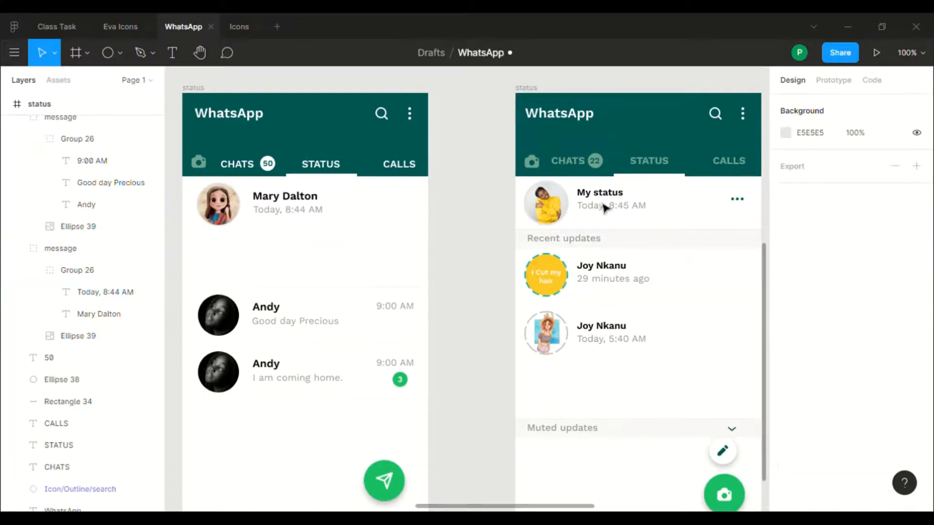
click(738, 208)
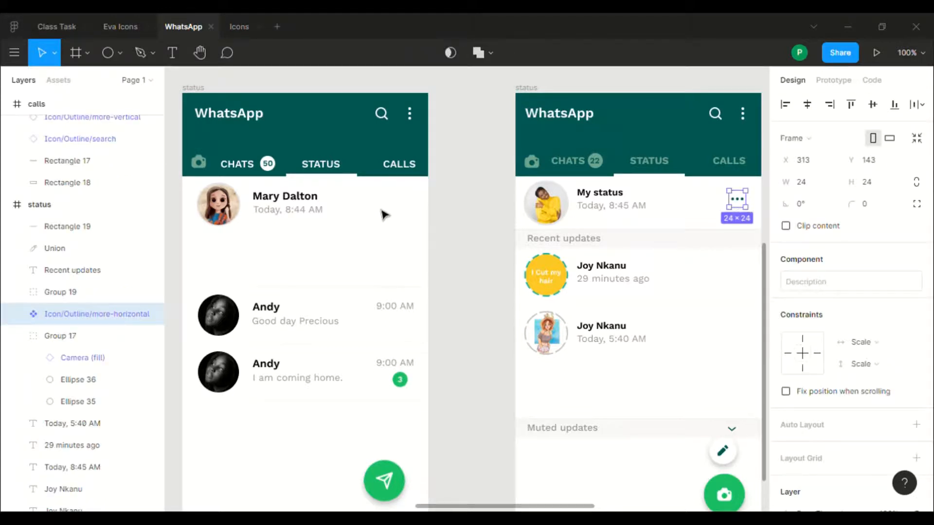
key(Escape)
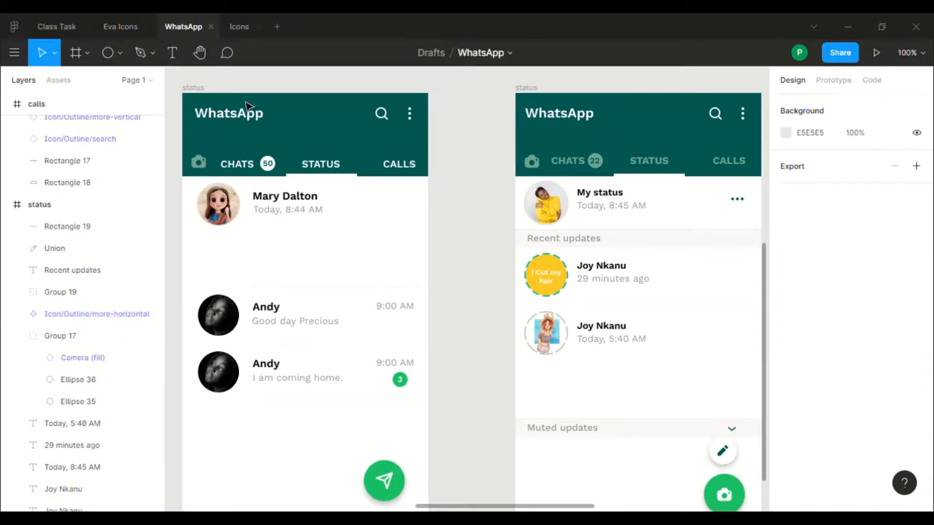
click(198, 98)
key(ctrl+v)
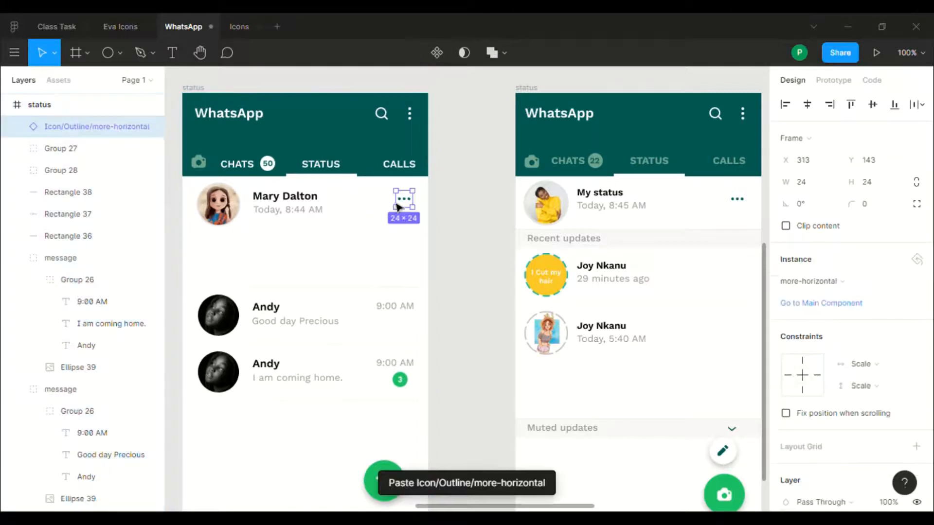
key(Escape)
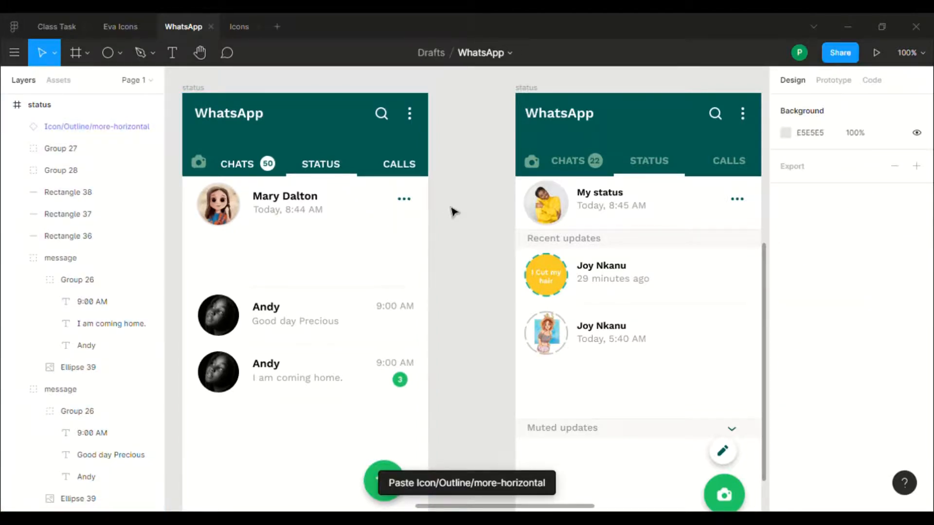
scroll(452, 212, down, 1)
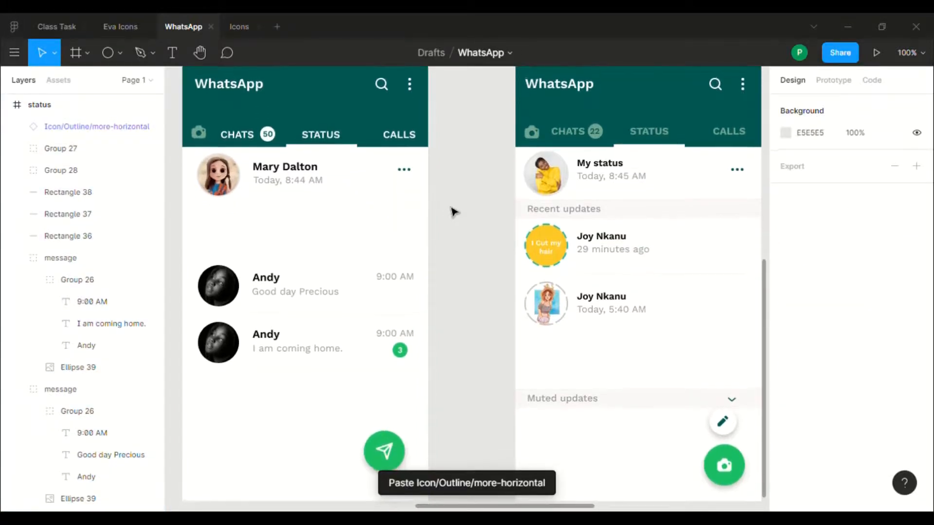
click(405, 176)
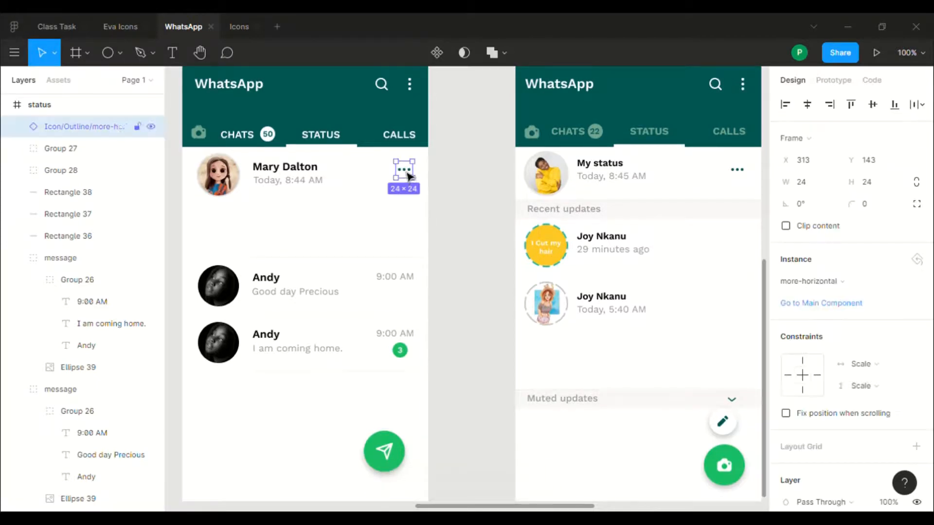
Step: Lower the first row's more-horizontal icon until it is vertically centred on the row's profile picture
drag(405, 175, 404, 177)
click(442, 205)
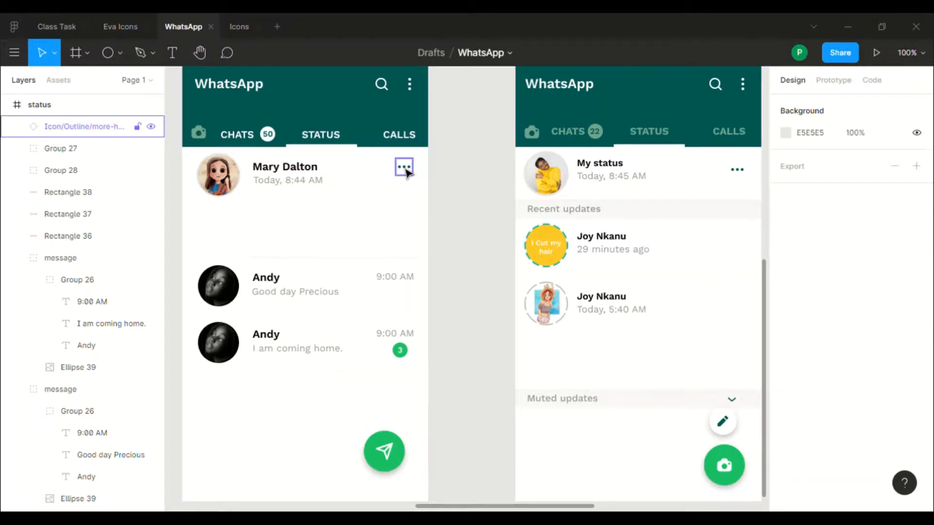
drag(407, 173, 407, 182)
click(463, 214)
Step: Draw a 360 × 1 rectangle as a full-width divider beneath the first status row, at X 0, Y 212
scroll(463, 215, down, 1)
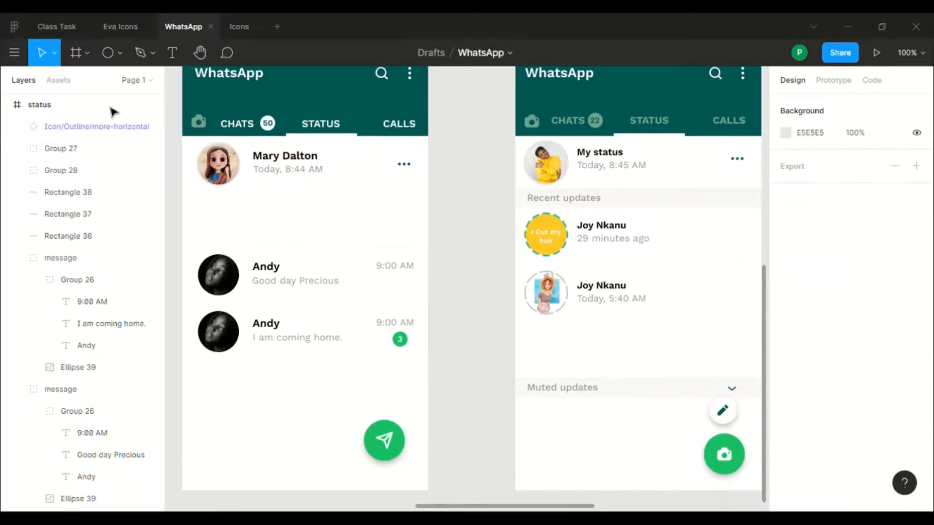
click(121, 50)
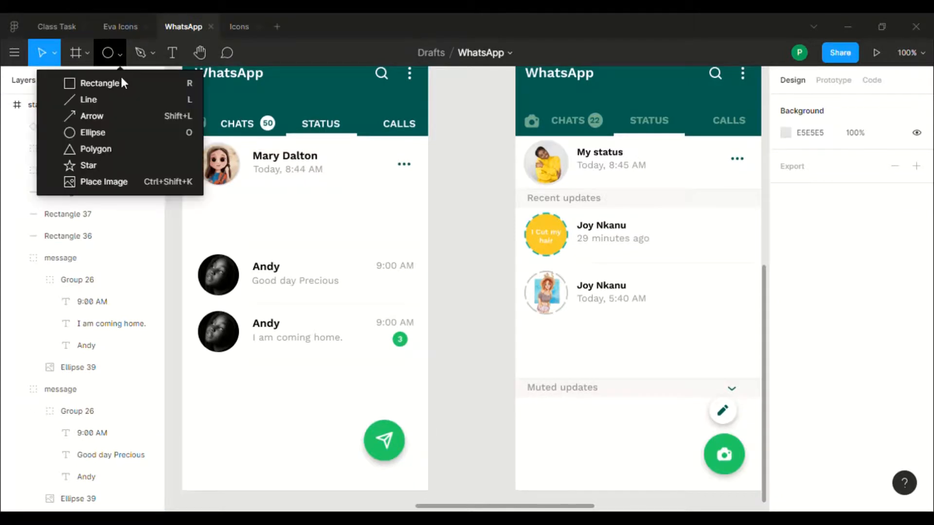
click(121, 78)
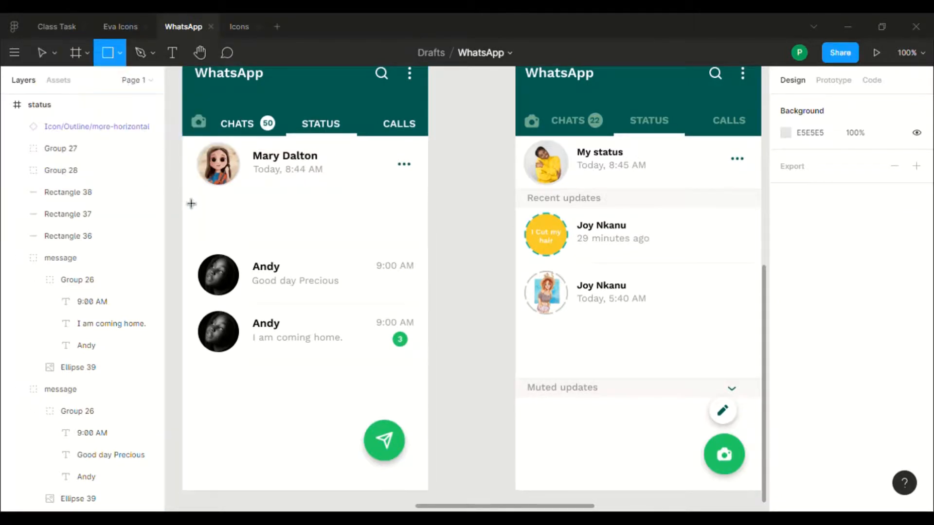
drag(182, 198, 430, 199)
click(463, 240)
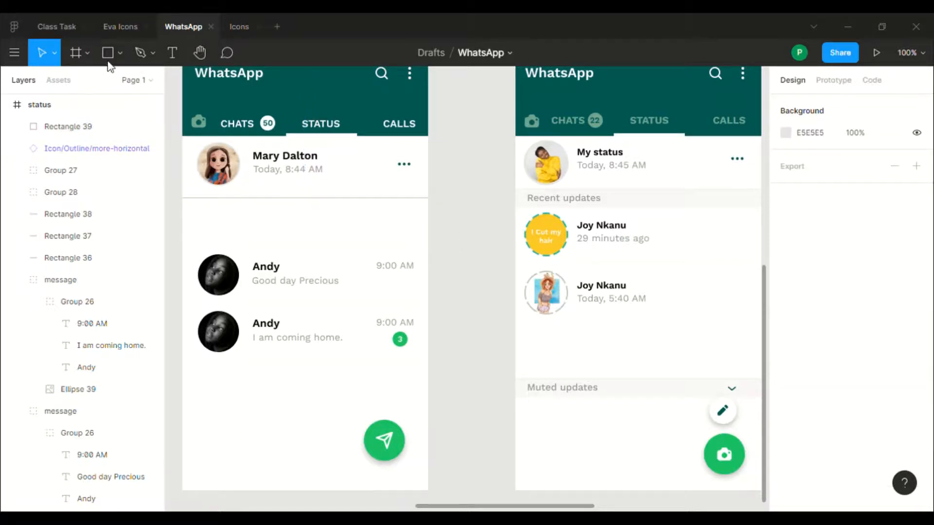
Step: Copy the fill colour F3ECEC from the reference's Recent updates band and apply it to the new divider line
click(635, 197)
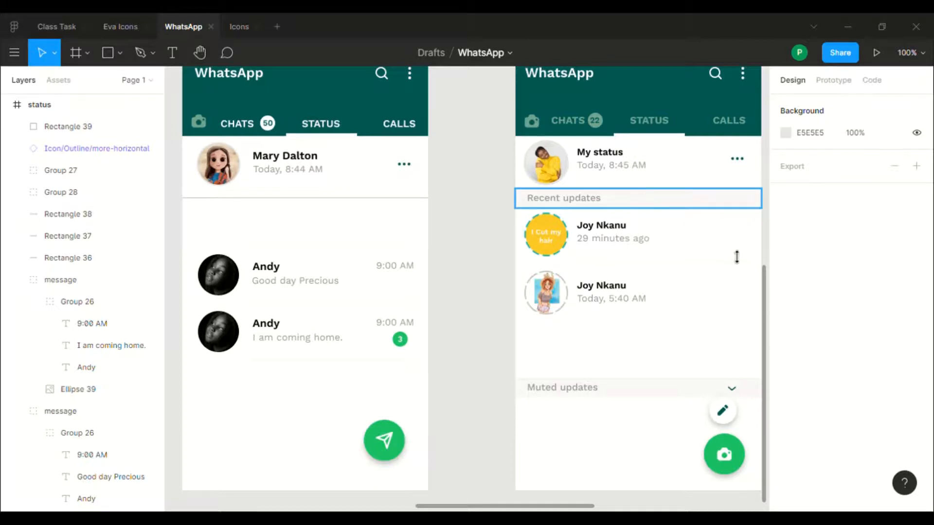
scroll(867, 413, down, 5)
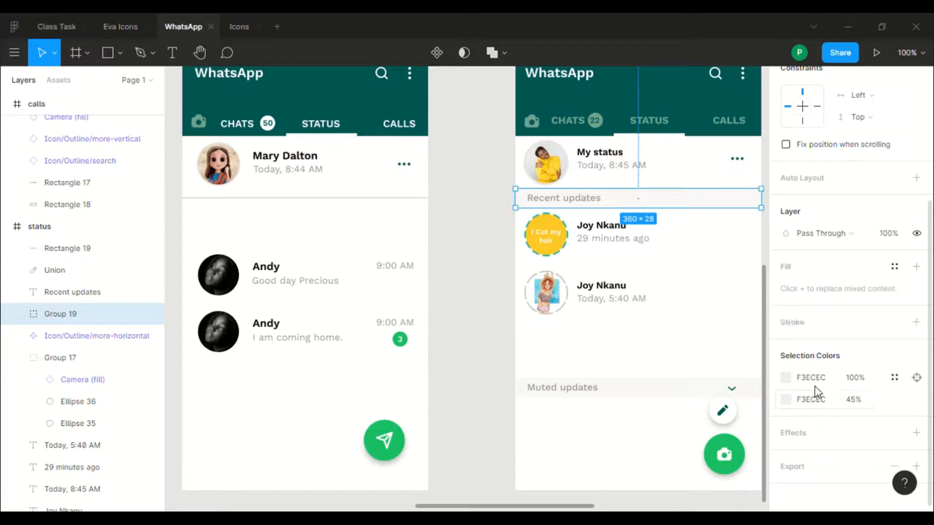
click(820, 402)
key(ctrl+c)
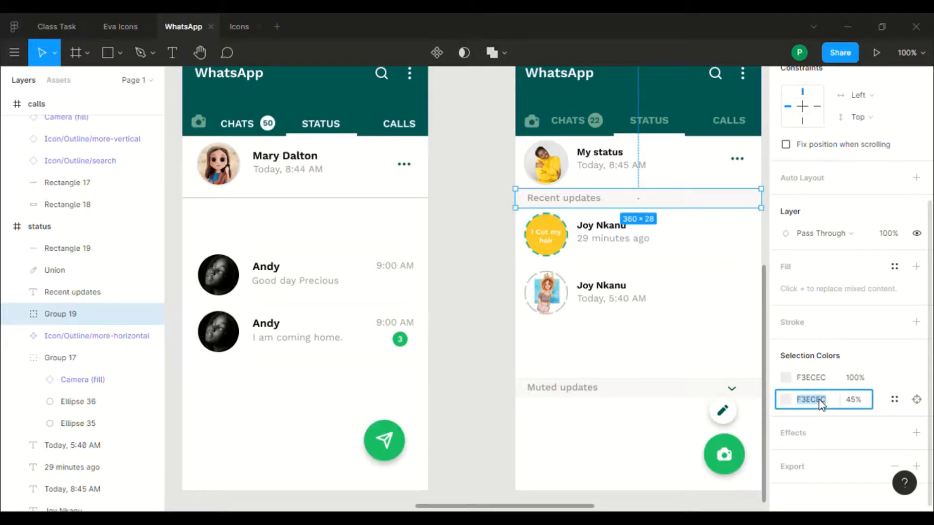
click(388, 199)
click(821, 366)
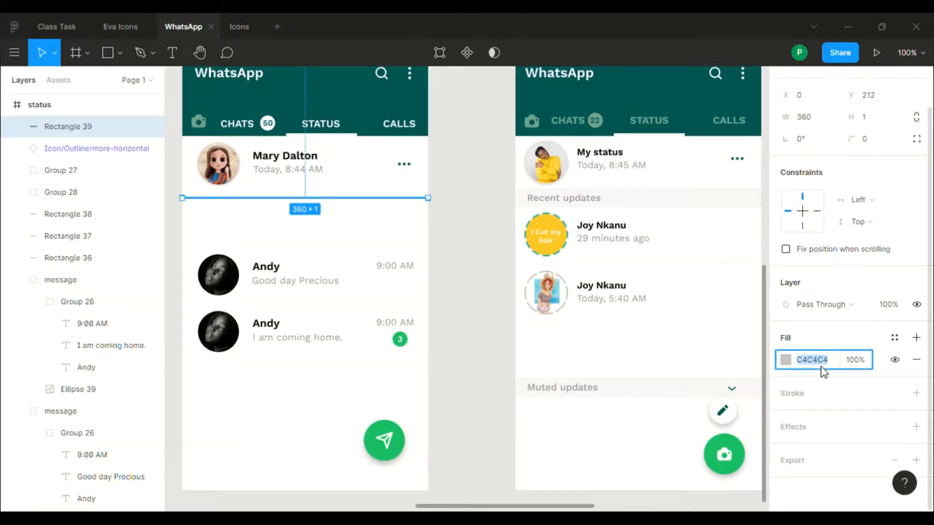
key(ctrl+v)
key(Return)
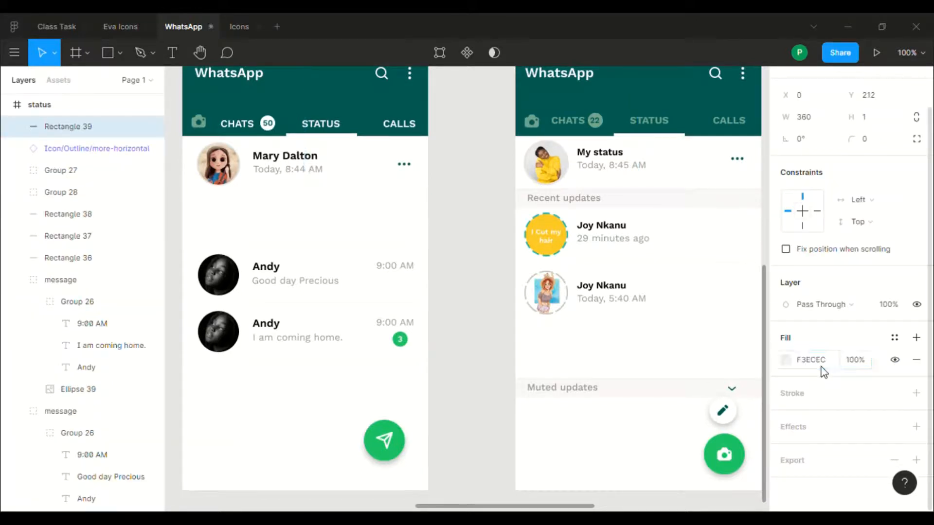
click(176, 158)
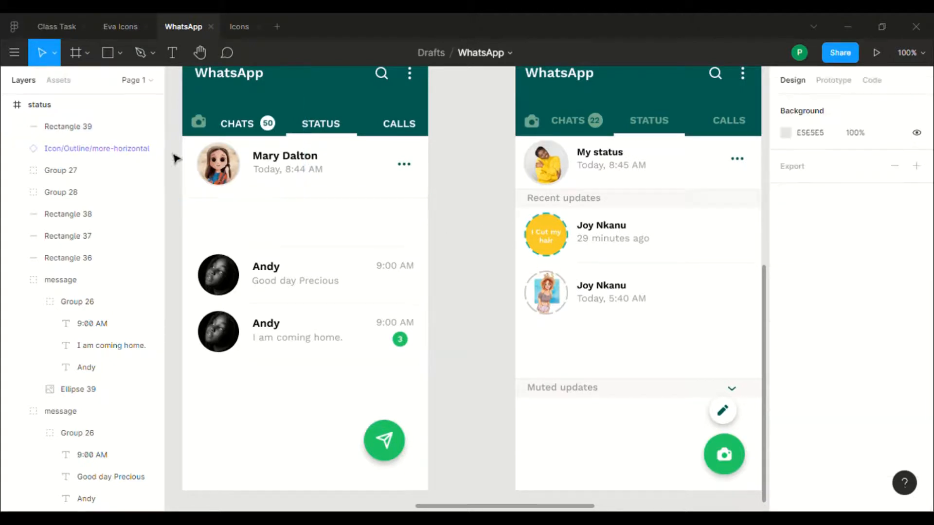
Step: Draw a full-width 360 × 34 rectangle directly under the divider, at X 0, Y 213
click(107, 53)
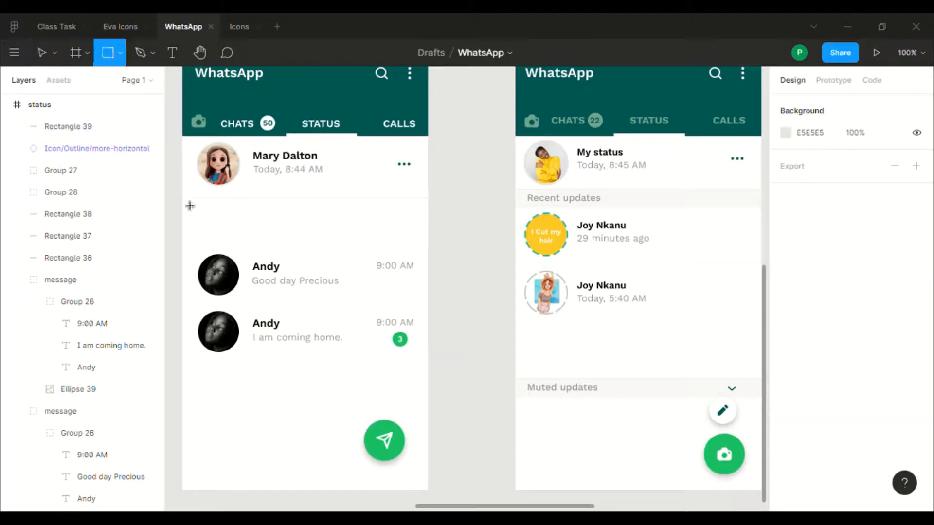
mouse_move(182, 198)
mouse_down()
mouse_move(351, 238)
mouse_move(428, 222)
mouse_up()
key(Down)
key(Down)
key(Up)
key(Up)
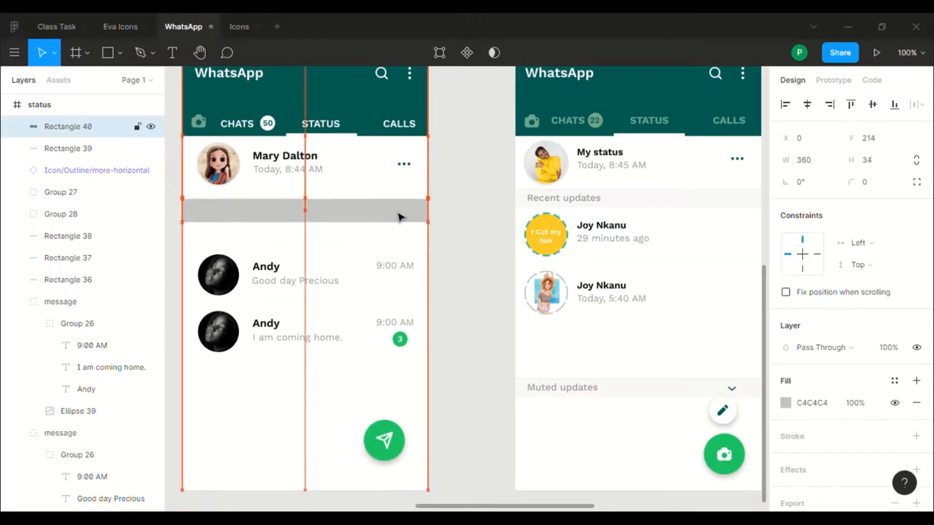
Step: Set the new band's fill to F3ECEC at 58% opacity
click(815, 410)
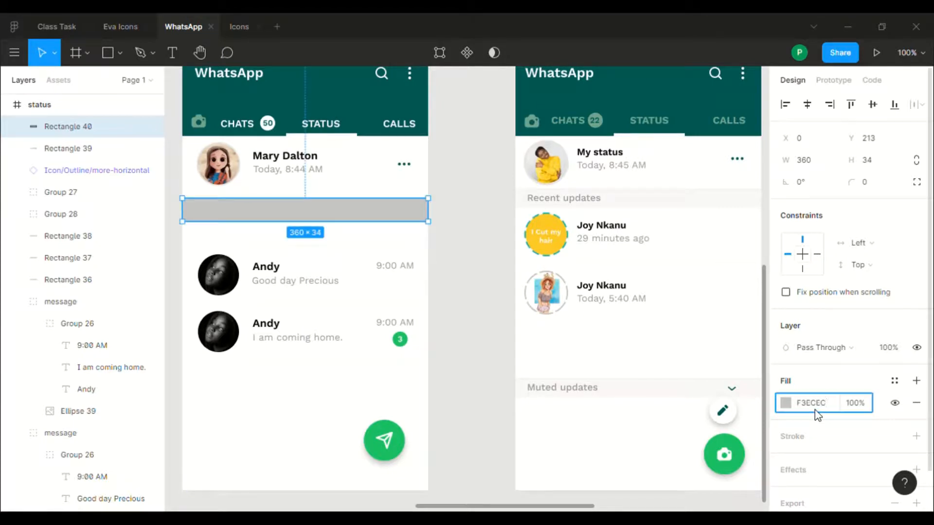
click(863, 408)
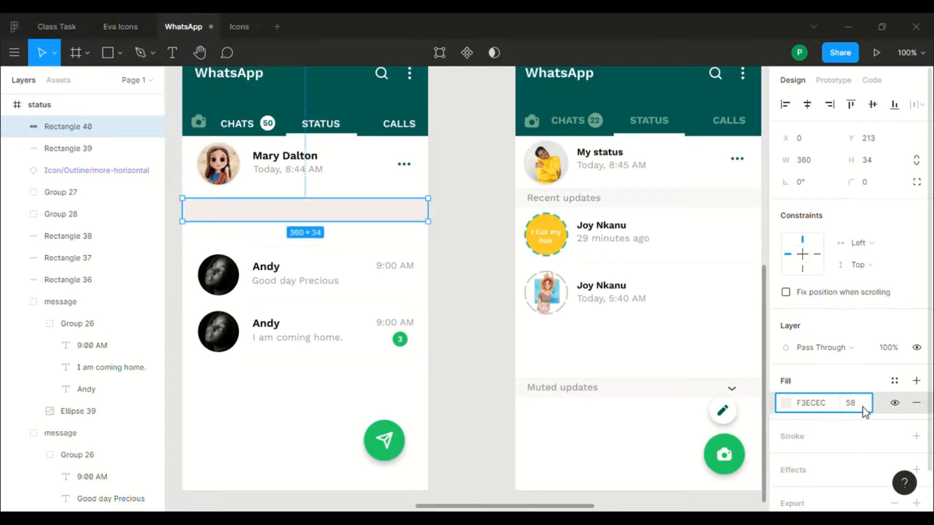
text(58)
key(Return)
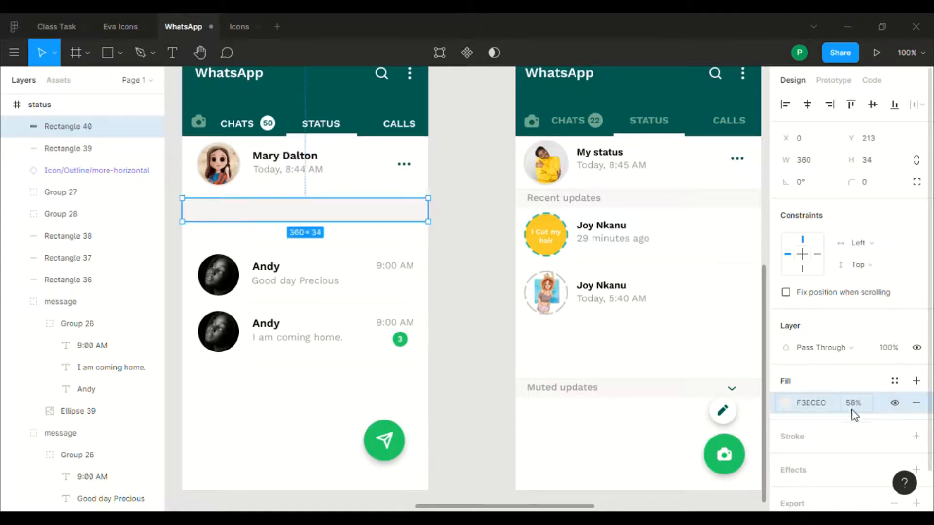
click(481, 326)
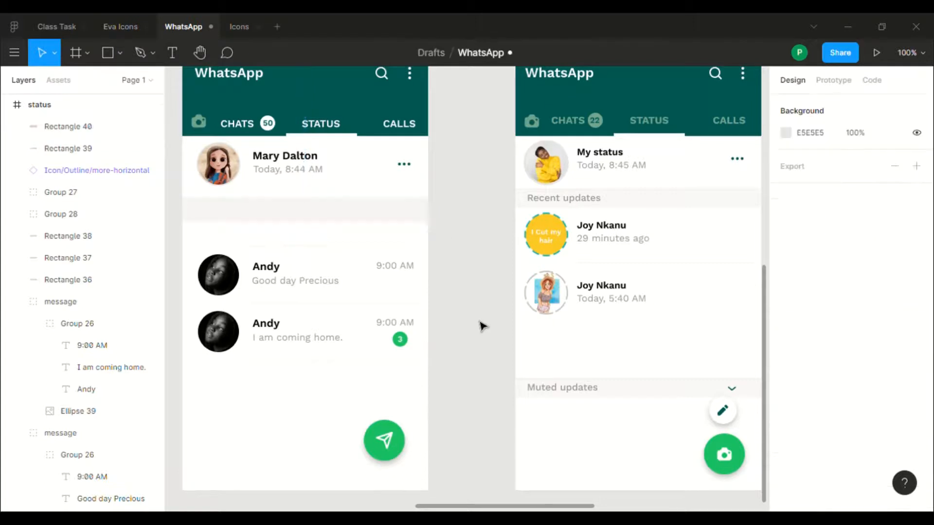
Step: Check the fill opacity of the reference's Recent updates band and set the new band's fill opacity to 45%
double_click(367, 222)
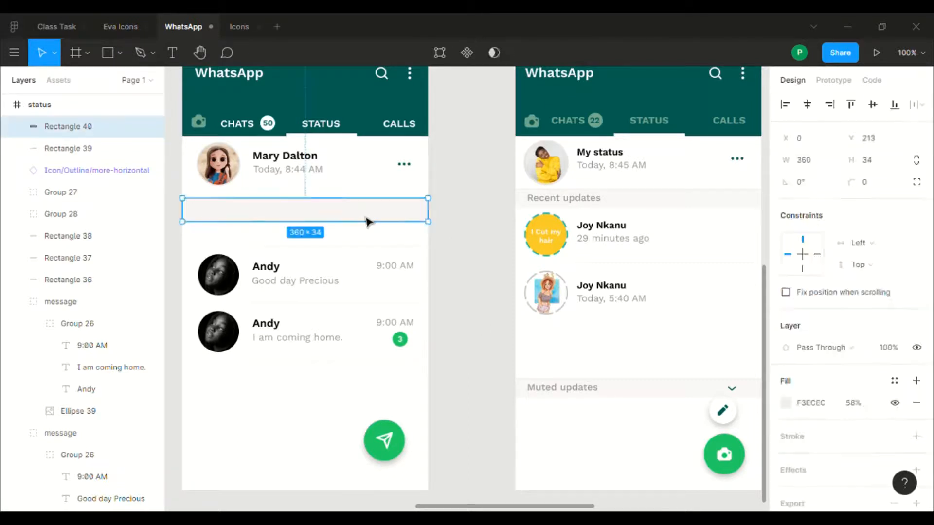
key(Escape)
click(700, 206)
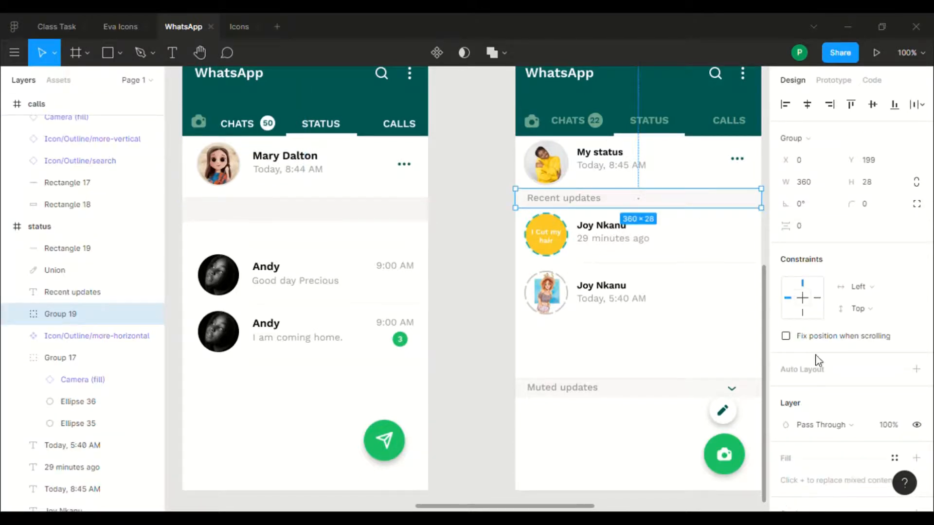
scroll(817, 360, down, 1)
scroll(817, 360, down, 3)
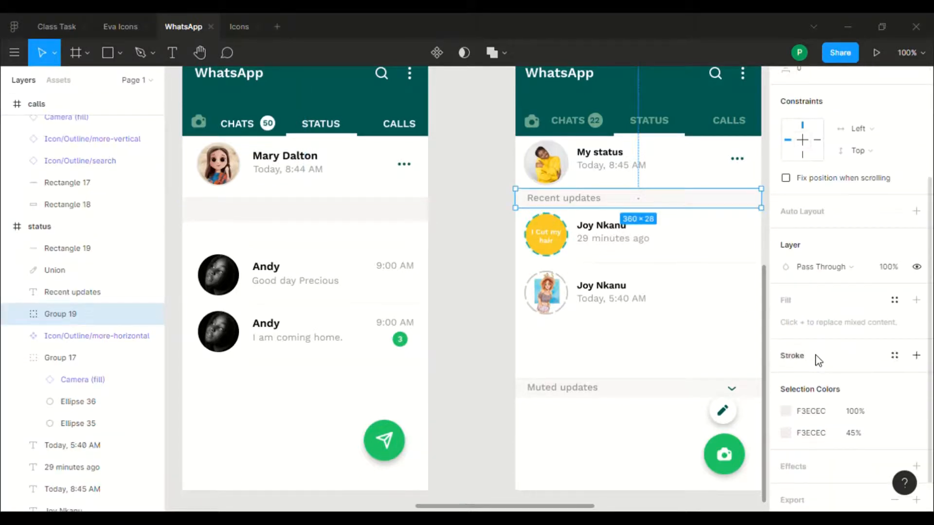
click(368, 222)
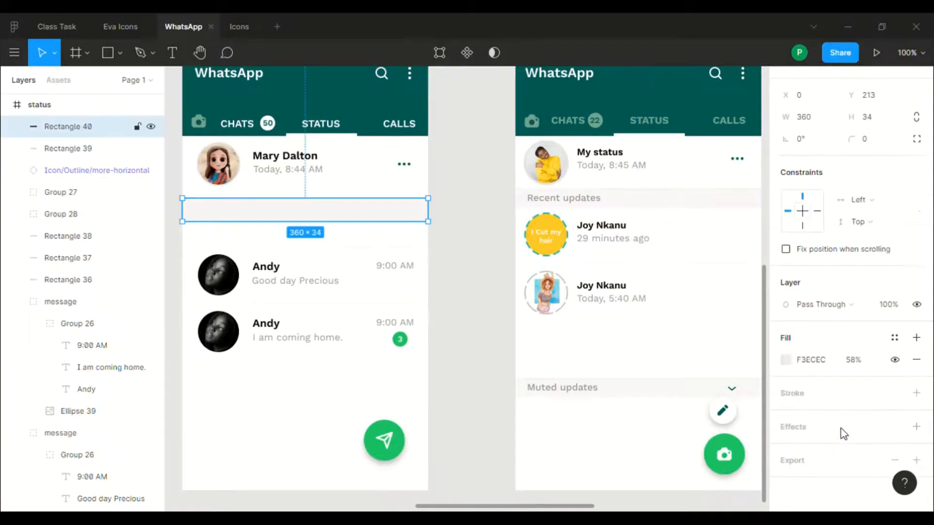
click(853, 360)
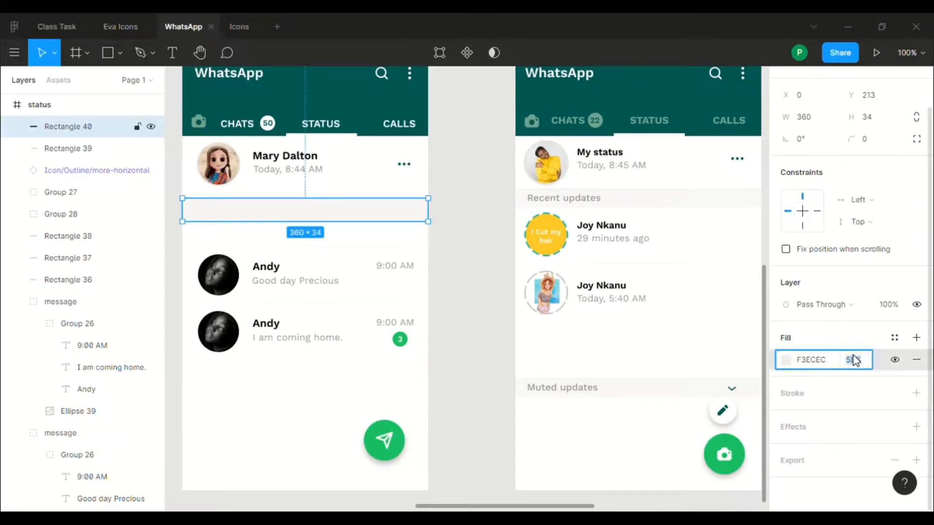
text(4)
click(791, 366)
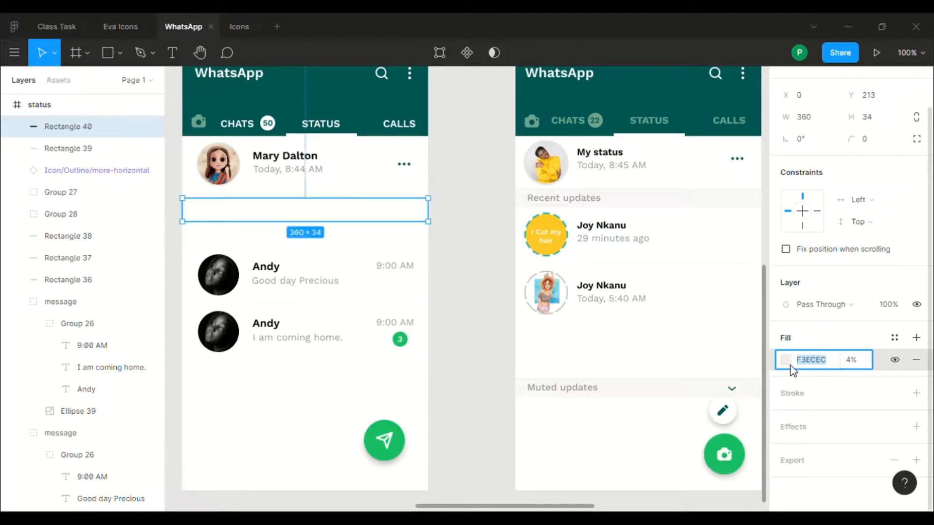
click(787, 362)
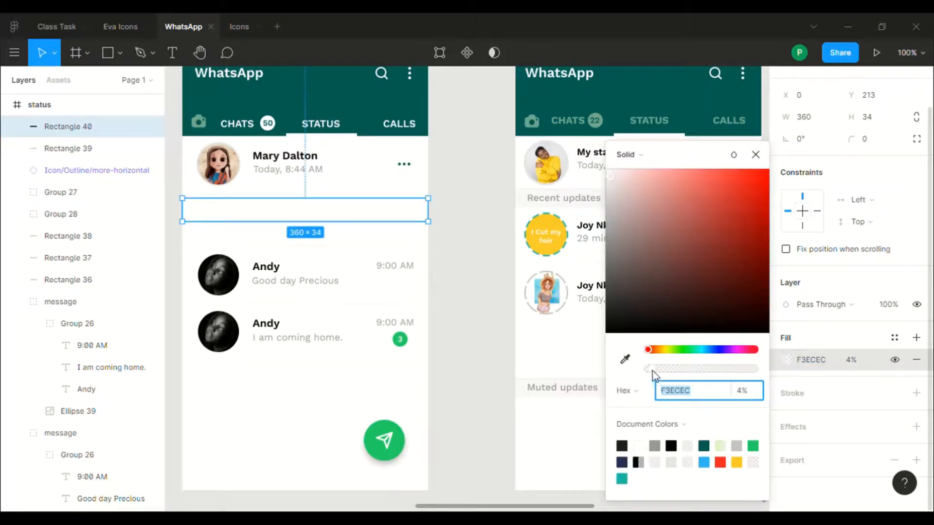
drag(649, 369, 702, 381)
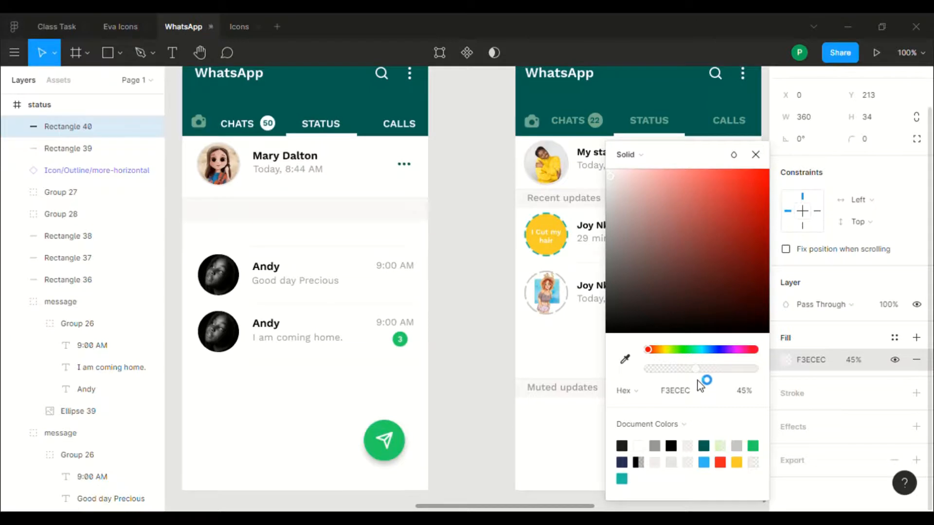
click(455, 283)
Step: Add a 182 × 28 text box reading "Recent Updates" on the grey band, at X 33, Y 219
scroll(456, 284, down, 1)
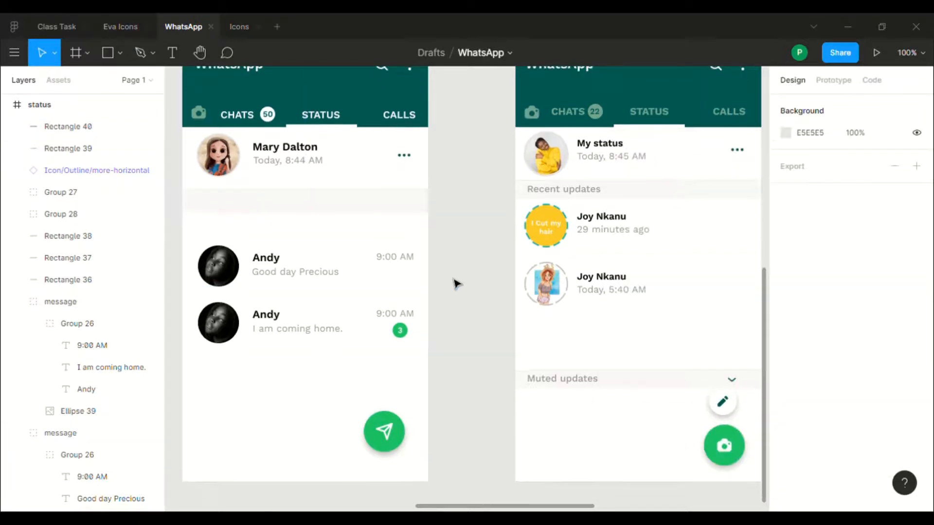
key(t)
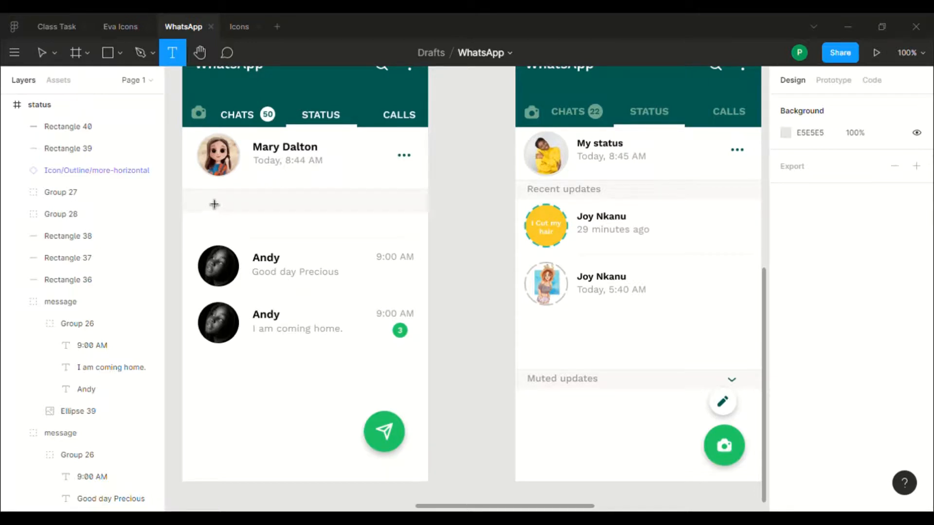
drag(205, 193, 329, 213)
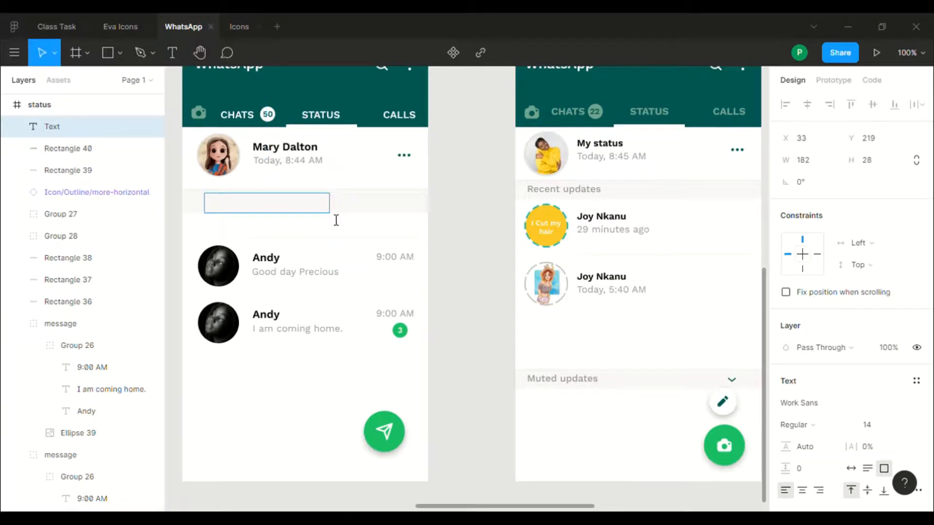
text(Recent Upd)
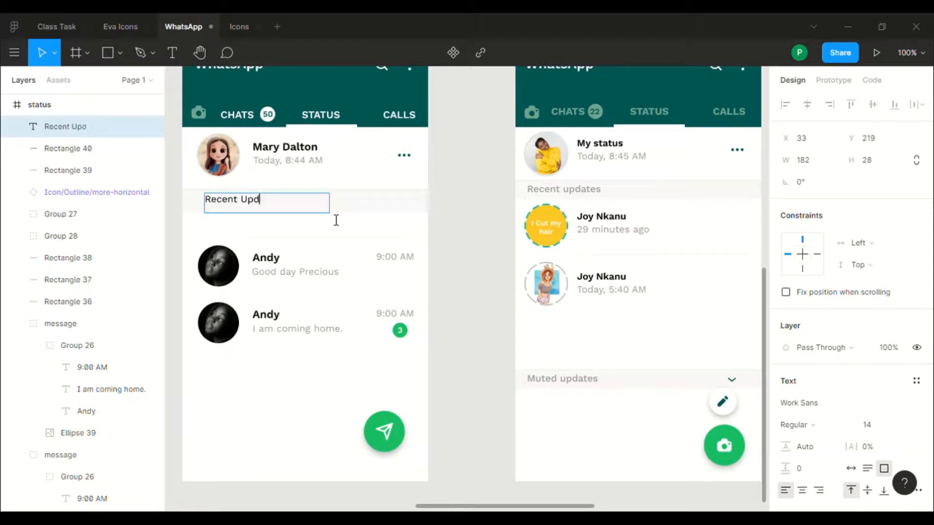
text(ates)
key(Escape)
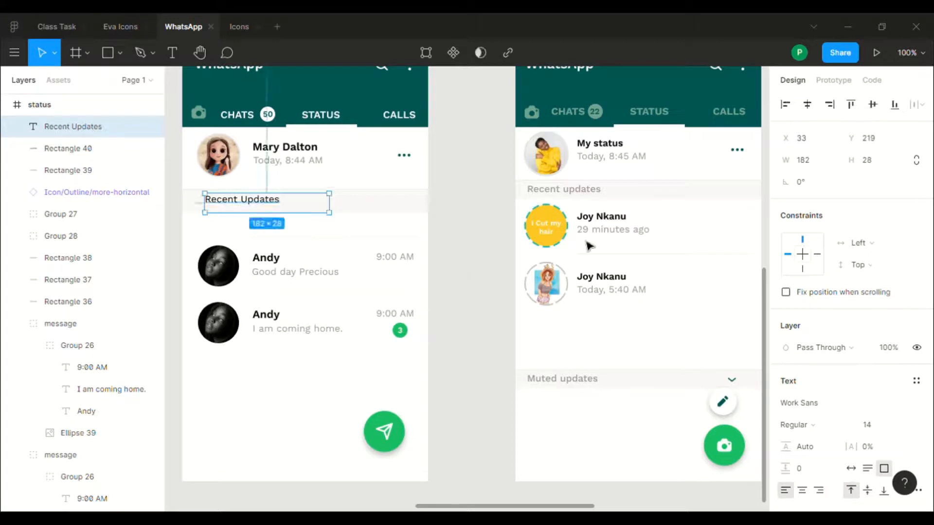
Step: Change the "Recent Updates" text colour to the document's grey 979797
scroll(840, 388, down, 3)
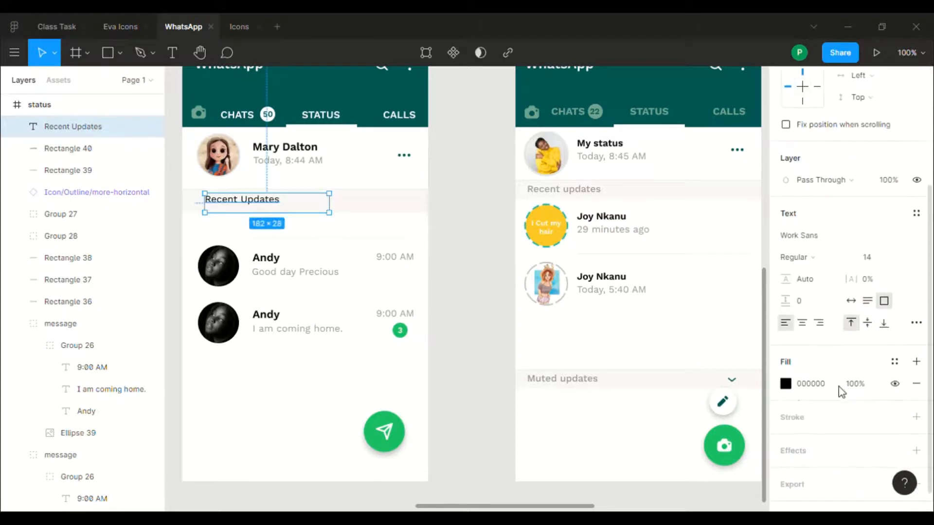
click(785, 385)
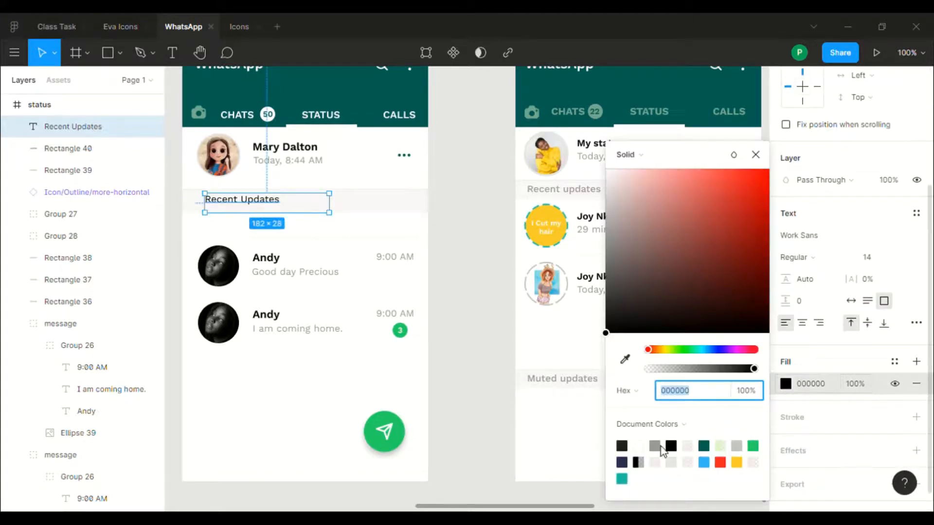
click(655, 447)
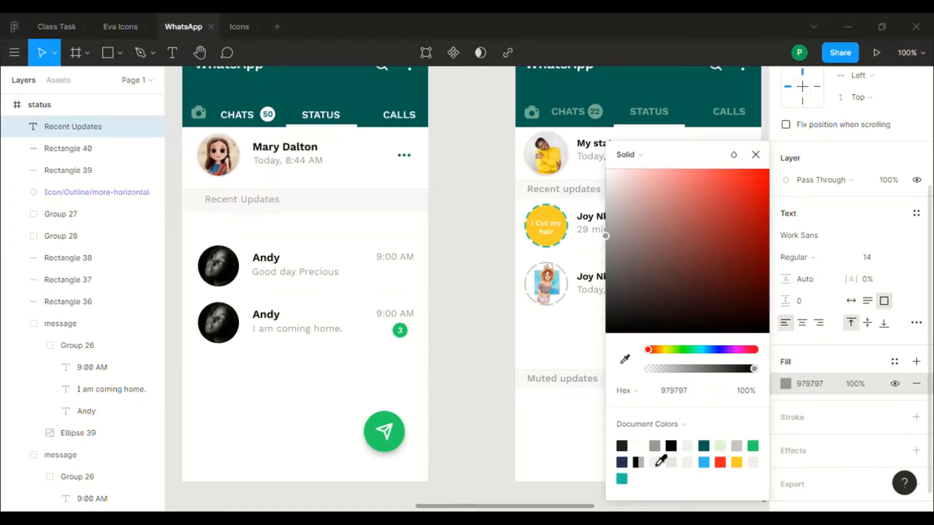
click(440, 338)
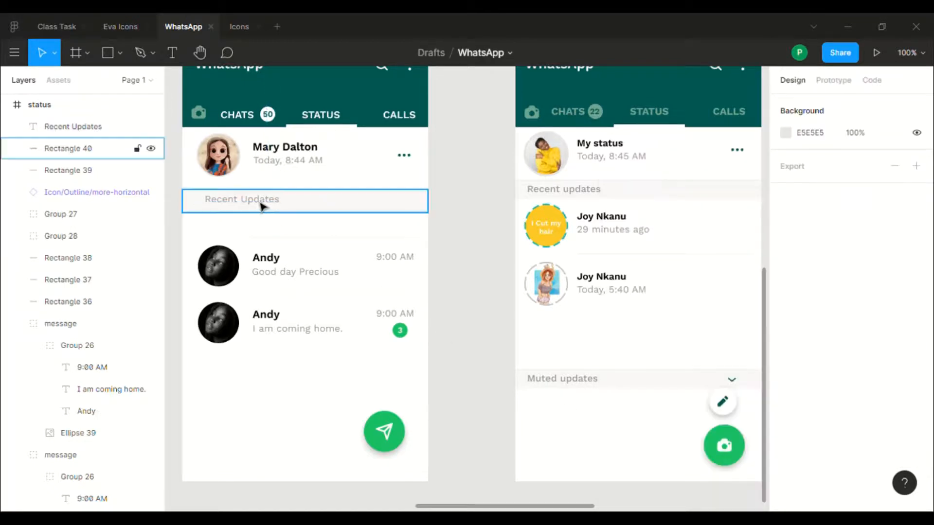
Step: Reduce the "Recent Updates" text box height to 20 and set its font weight to Medium
click(272, 223)
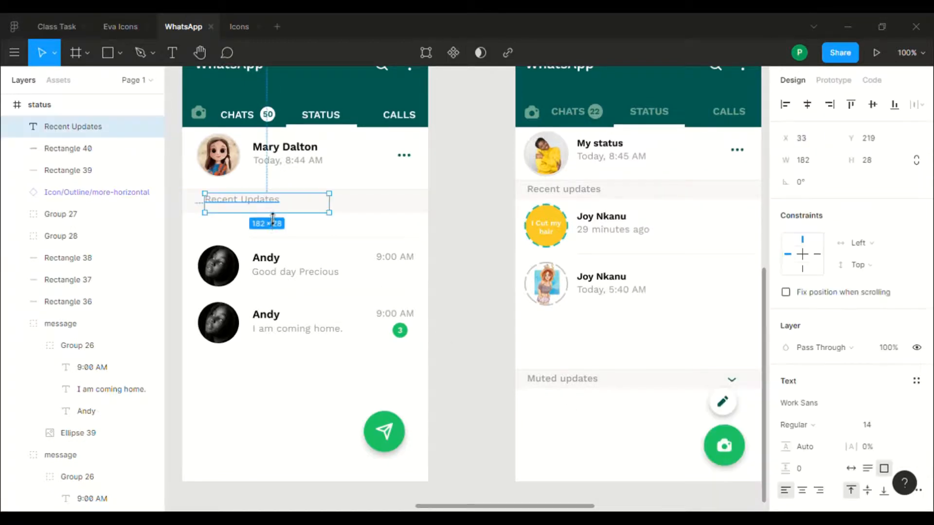
click(488, 208)
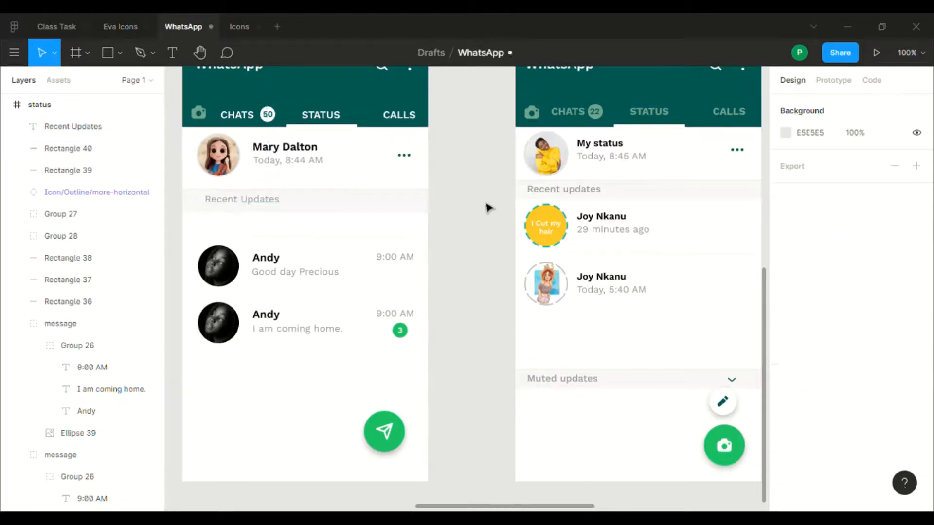
scroll(487, 207, up, 2)
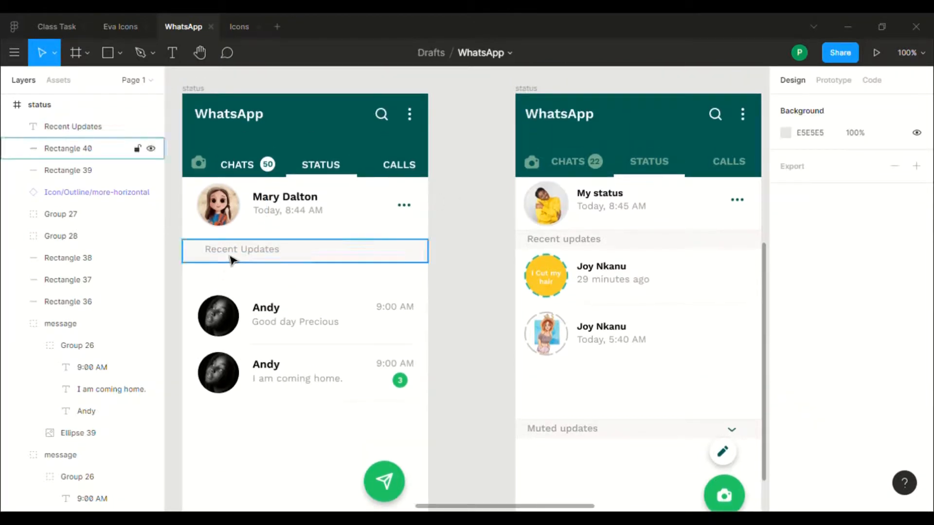
click(230, 255)
scroll(813, 347, down, 2)
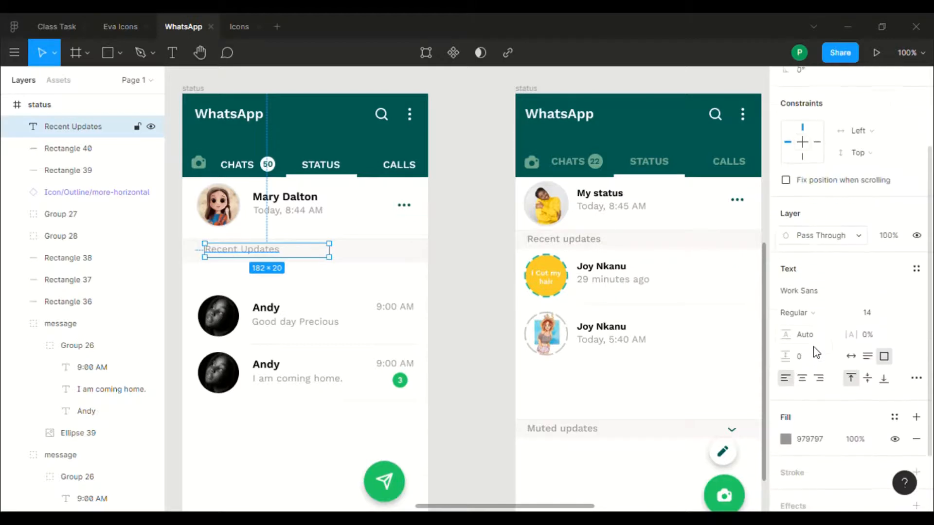
click(810, 312)
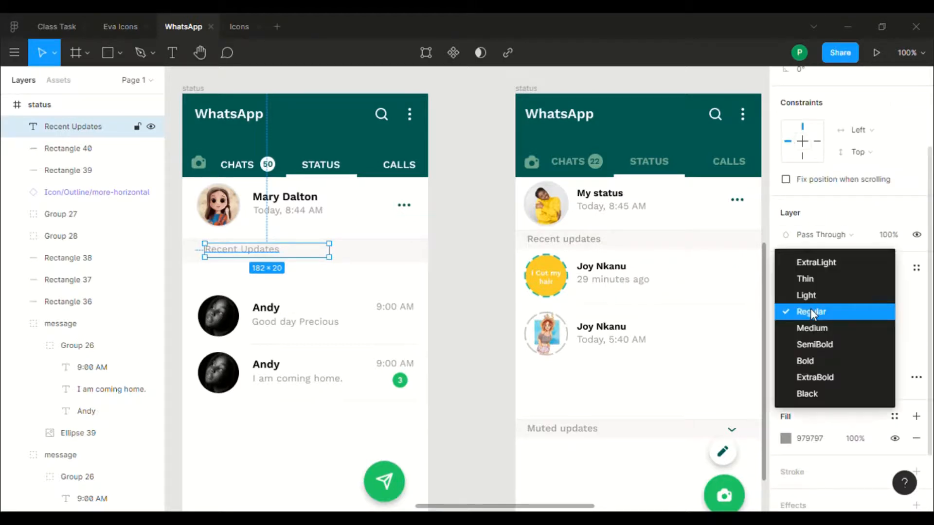
click(818, 328)
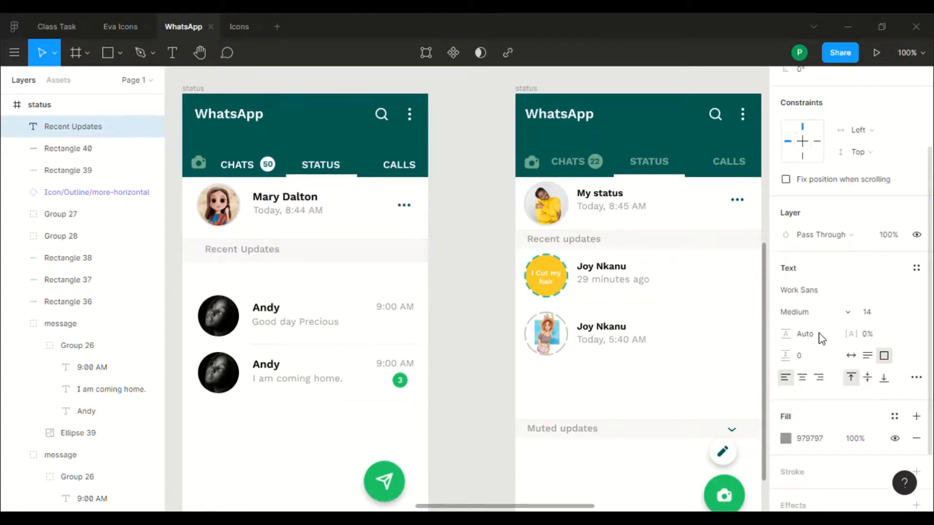
click(479, 239)
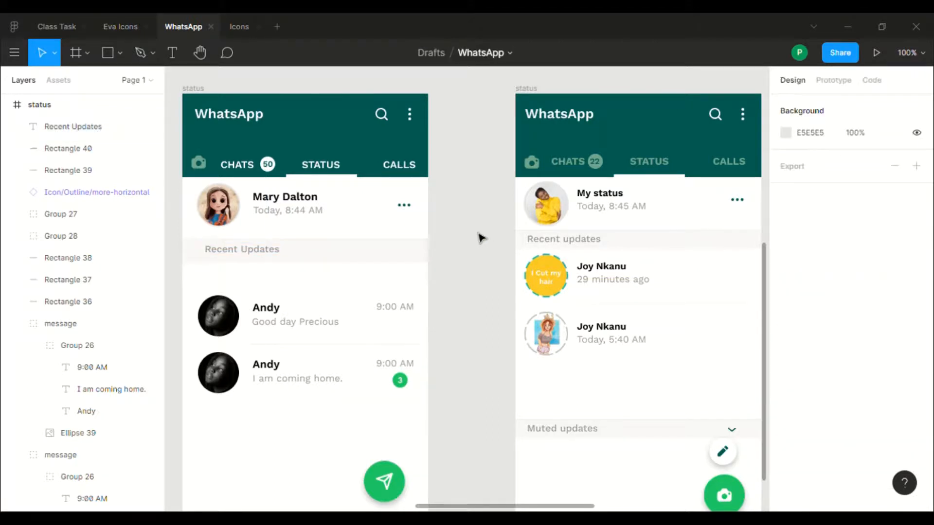
Step: Nudge the "Recent Updates" text down to Y 221
click(231, 261)
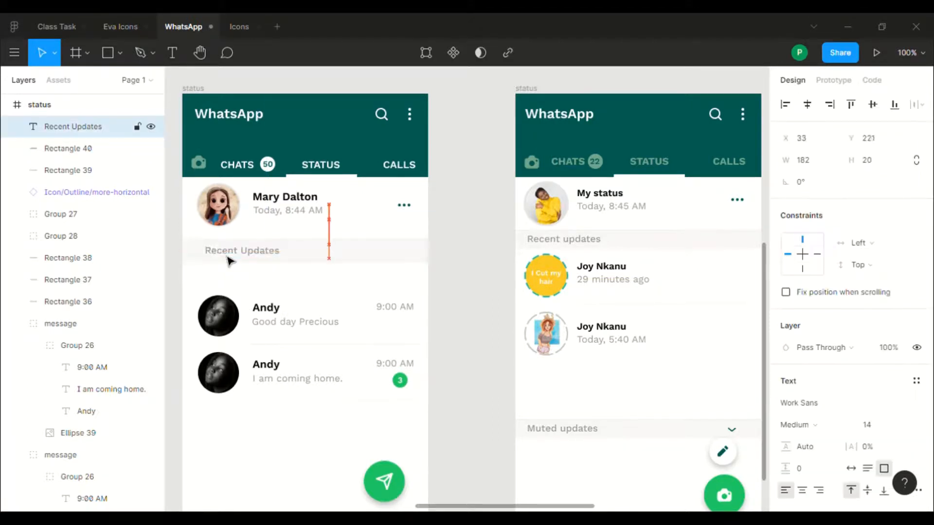
click(471, 298)
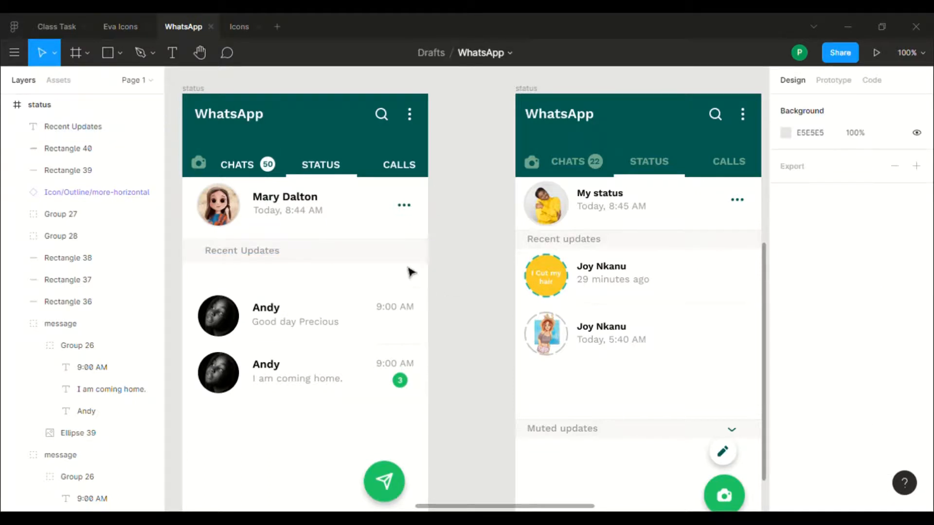
Step: Try to reduce the height of the grey band behind "Recent Updates" to 28
click(405, 272)
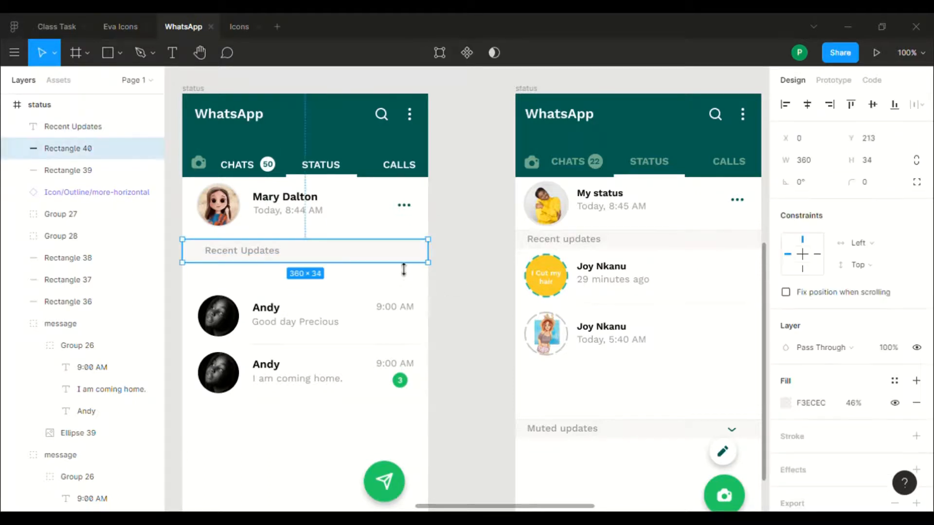
drag(403, 270, 404, 269)
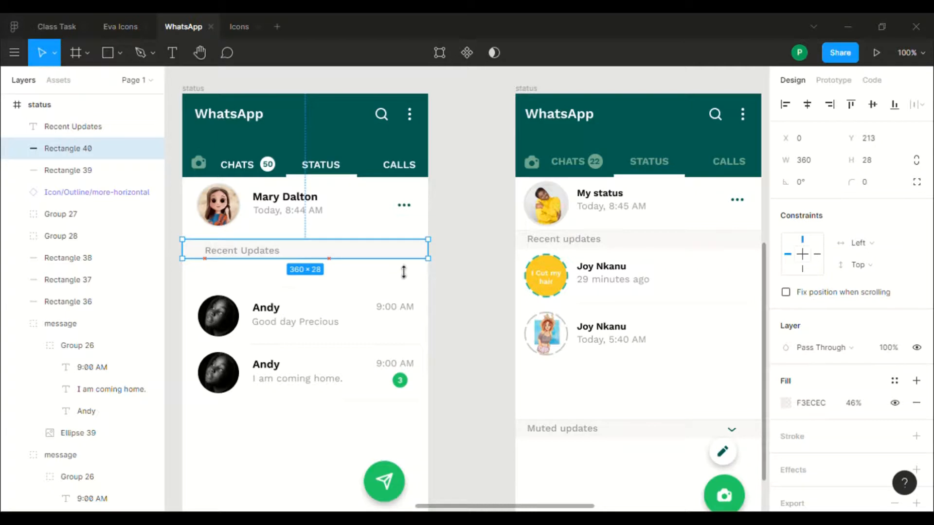
click(471, 286)
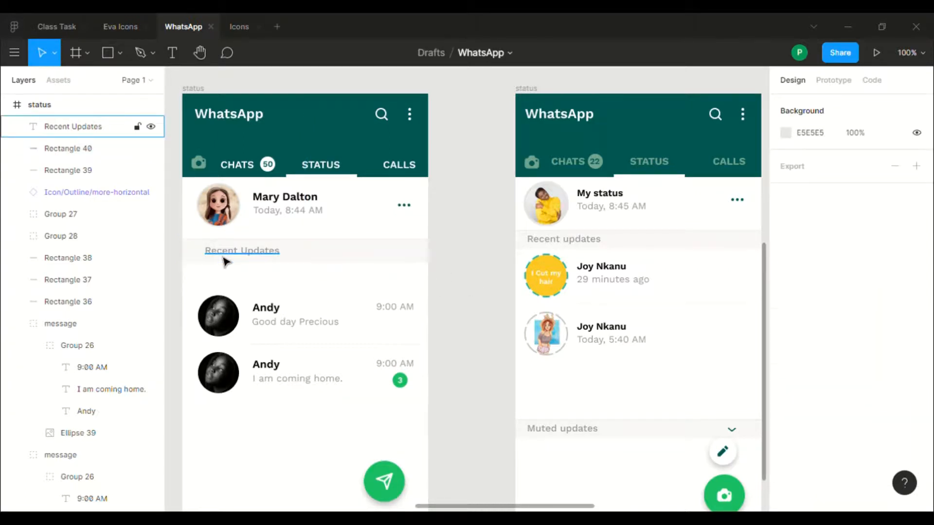
Step: Move the "Recent Updates" text down to Y 222 within the grey band
click(224, 258)
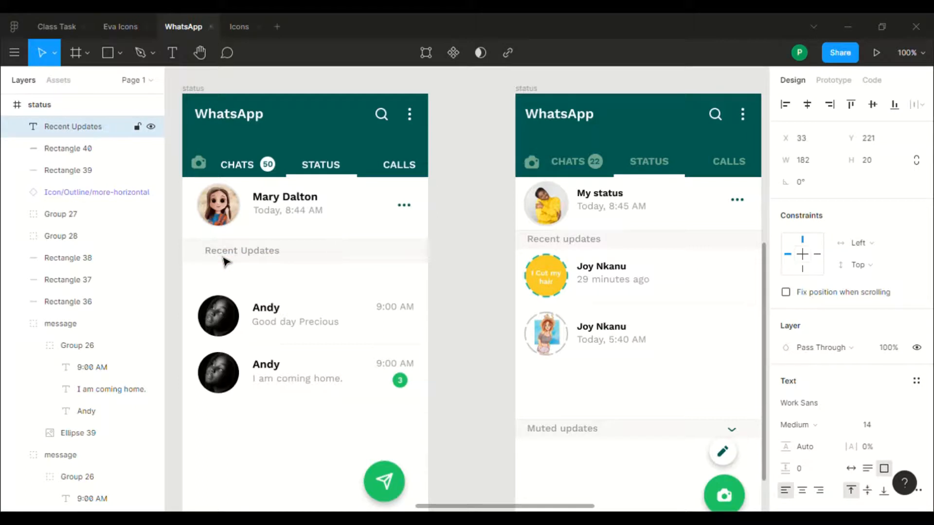
key(Down)
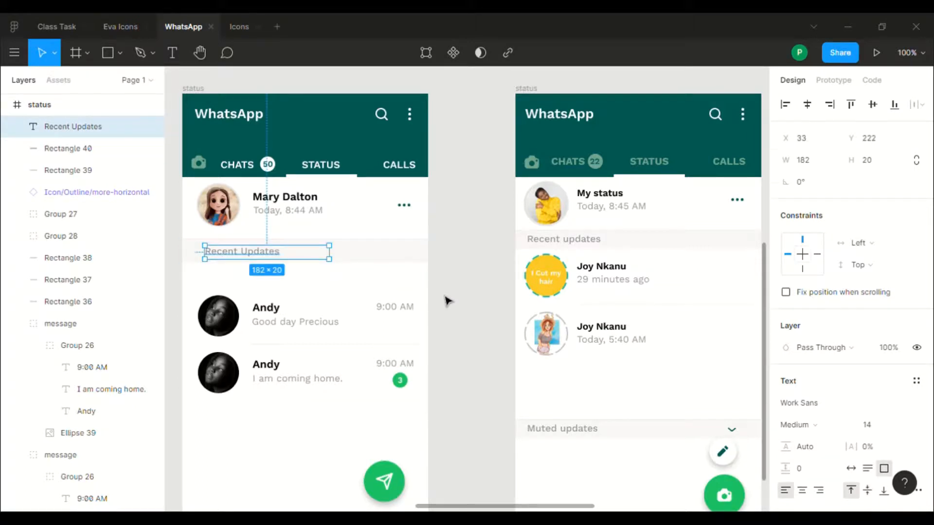
click(448, 302)
Step: Delete the thin divider between the Recent Updates band and the first contact row
scroll(446, 300, left, 2)
scroll(447, 300, down, 4)
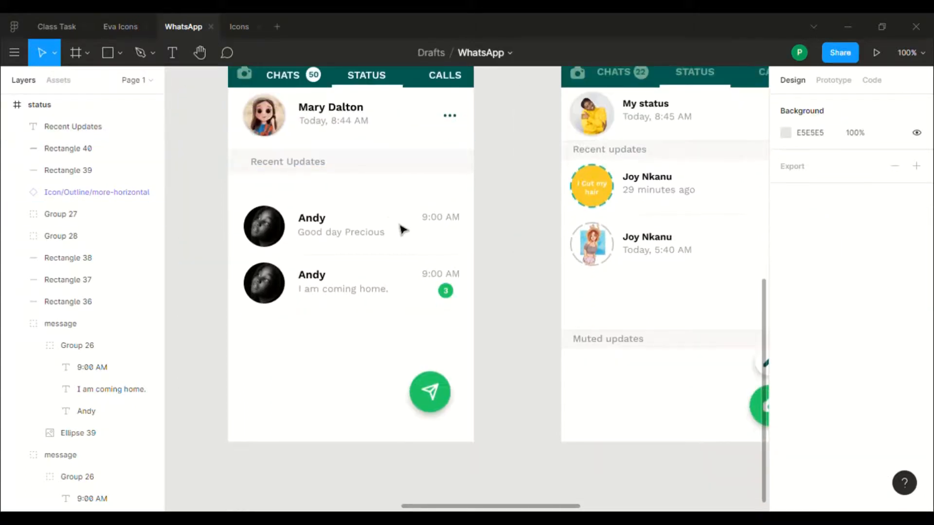
click(392, 199)
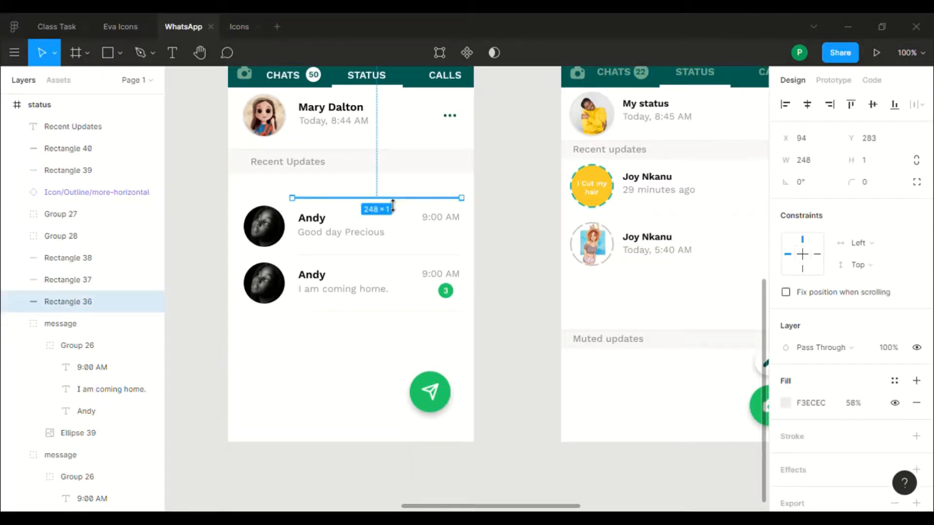
key(Delete)
Step: Move the first contact row under Recent Updates up to Y 265
click(284, 232)
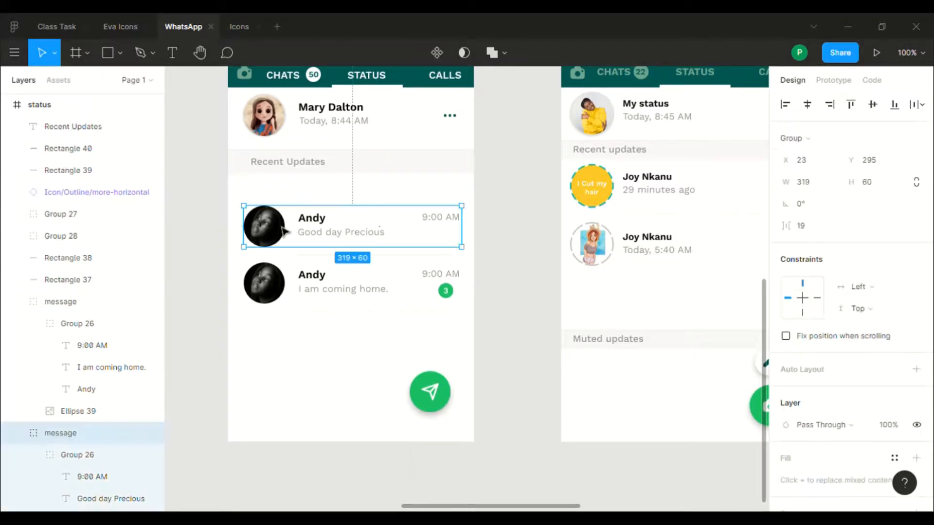
key(Up)
key(Up)
key(Up)
key(Up)
key(Up)
key(Up)
key(Up)
key(Up)
key(Up)
key(Up)
key(Up)
key(Up)
key(Up)
key(Up)
key(Up)
key(Up)
key(Up)
key(Up)
key(Up)
key(Up)
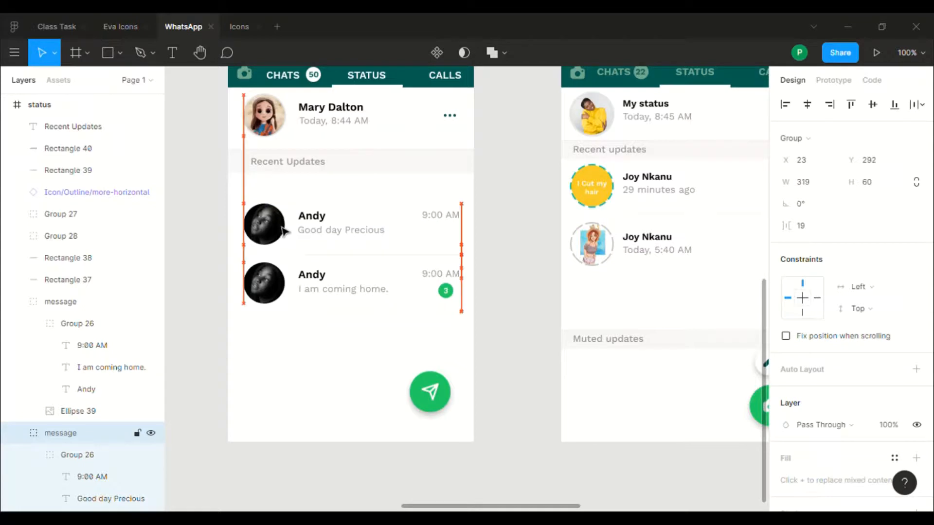
key(Up)
key(Up)
key(Up)
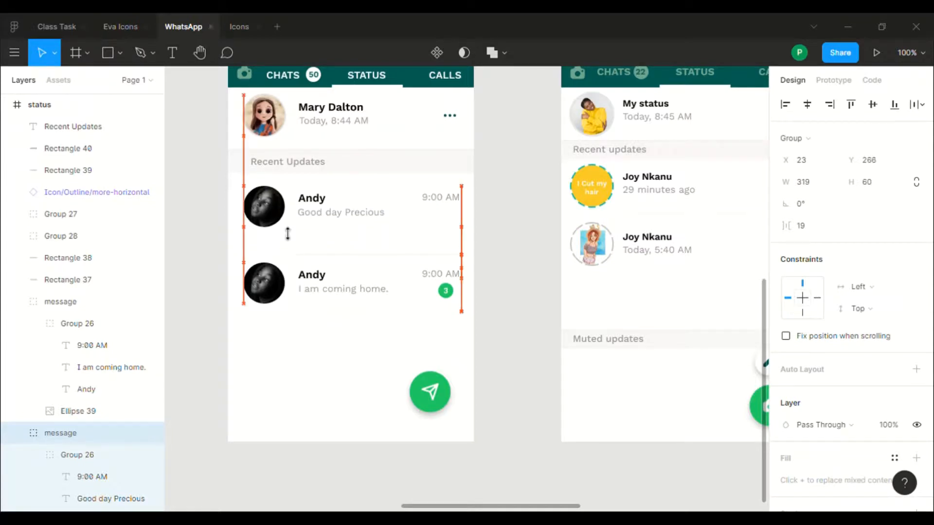
key(Down)
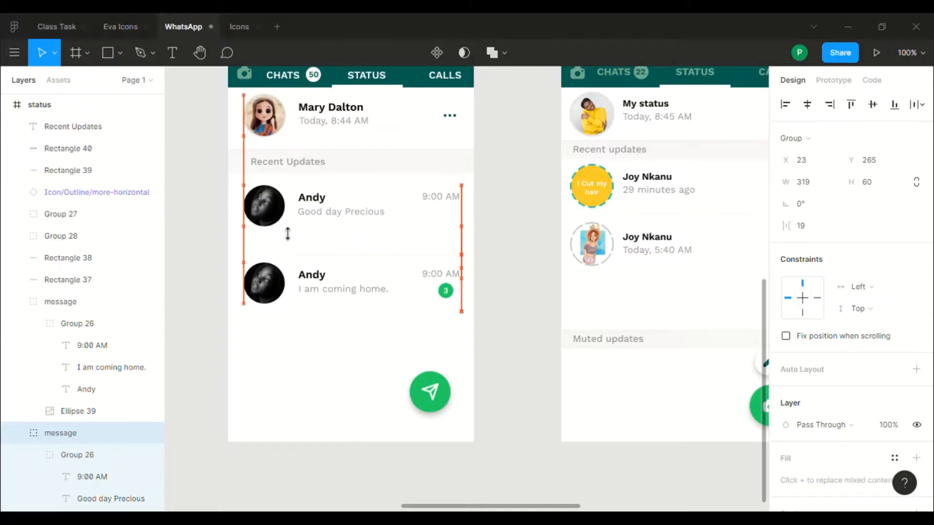
Step: Move the divider between the two contact rows up, closer beneath the first row
click(355, 264)
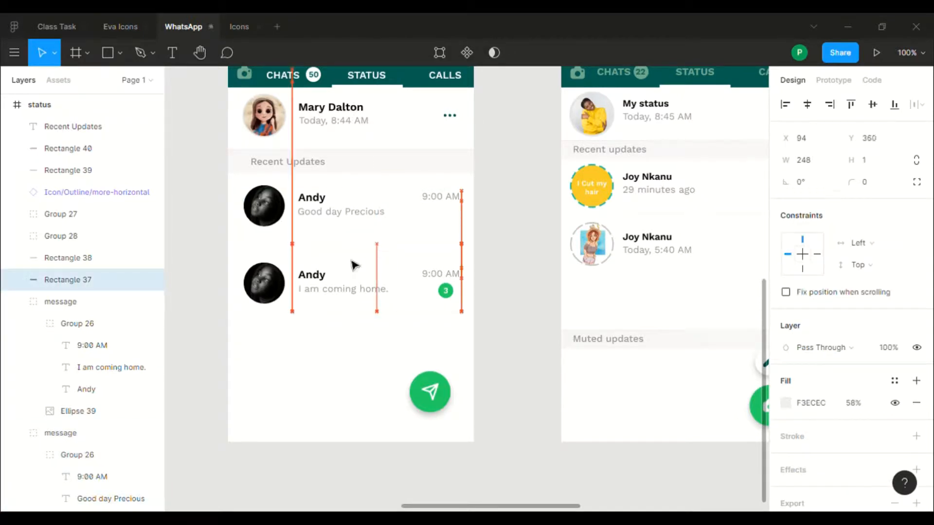
key(shift+Up)
key(shift+Up)
click(507, 331)
scroll(476, 332, right, 2)
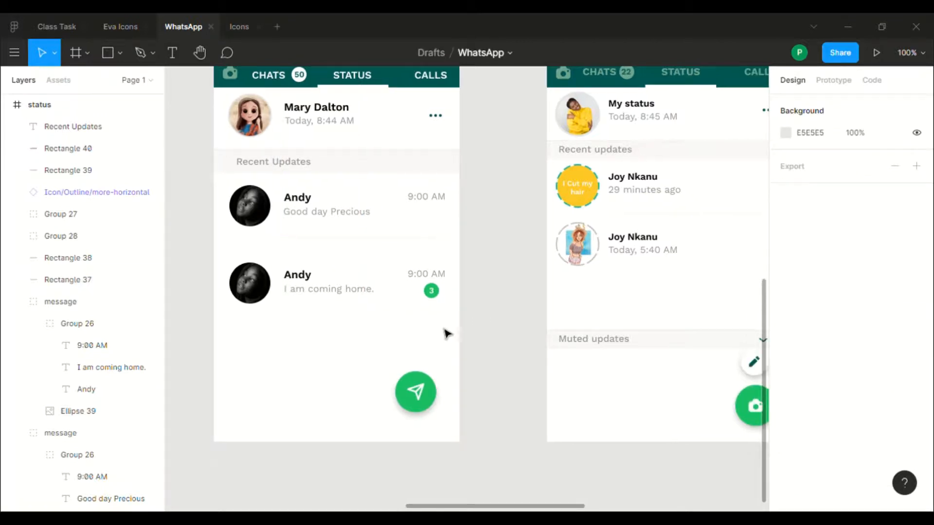
Step: Move the second contact row, reading "I am coming home.", up to Y 355
click(334, 298)
key(Up)
key(Up)
key(Up)
key(Up)
key(Up)
key(Up)
key(Up)
key(Up)
key(Up)
key(Up)
key(Up)
key(Up)
key(Up)
key(Up)
key(Up)
key(Up)
key(Up)
key(Up)
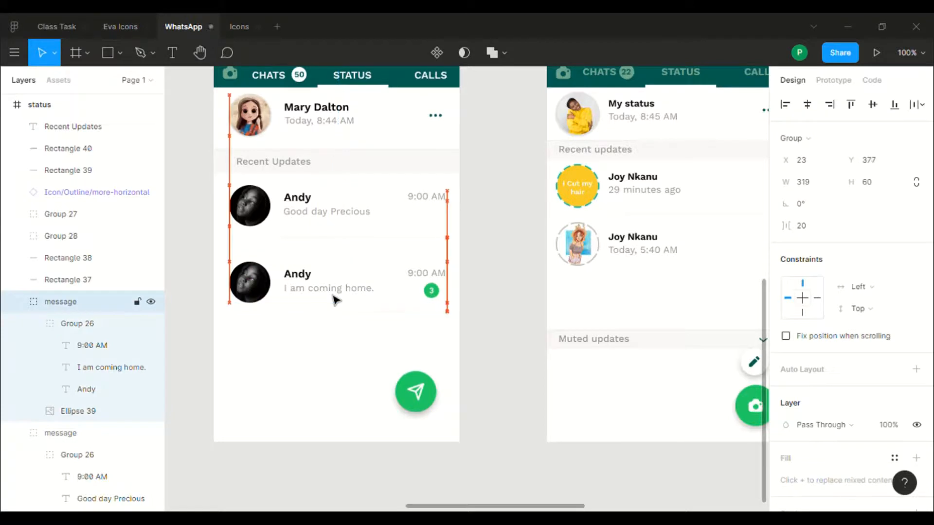
key(Up)
key(Up)
key(Up)
key(Up)
key(Up)
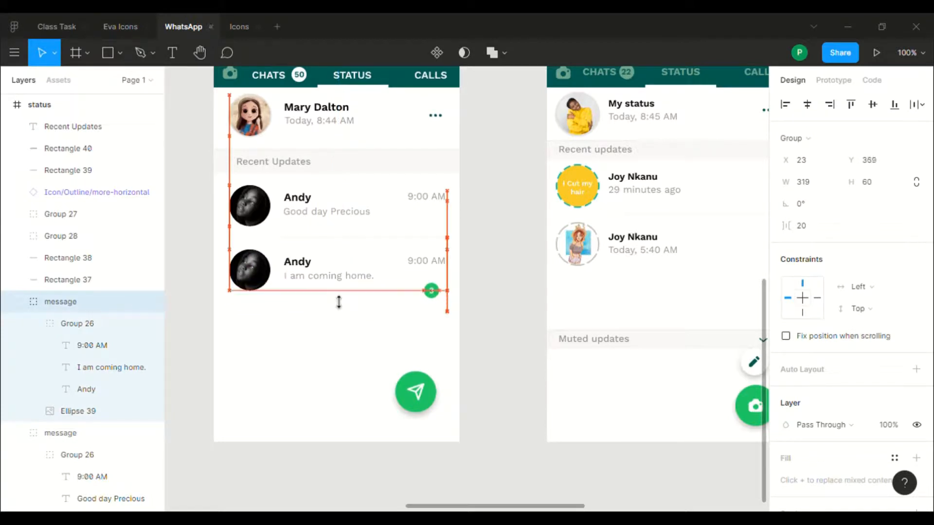
key(Down)
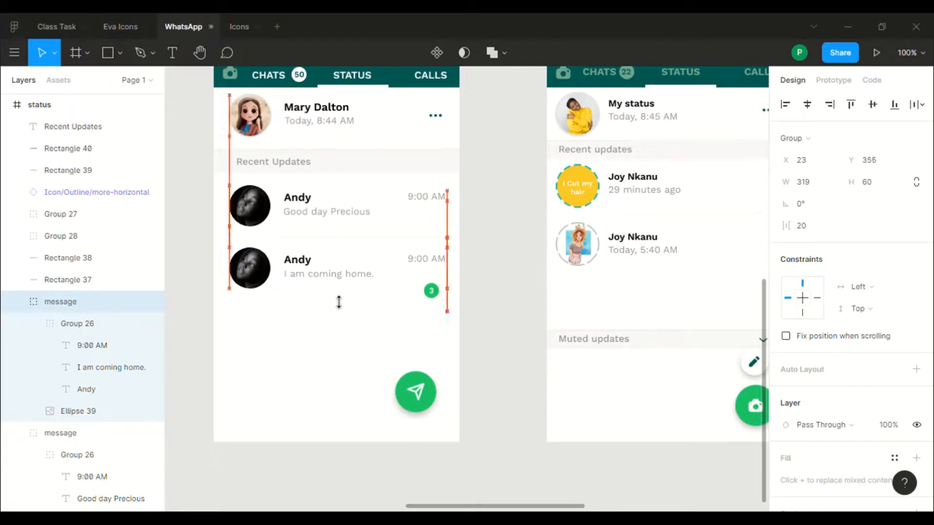
Step: Delete the green unread badge and the leftover divider beneath the second contact row
click(434, 300)
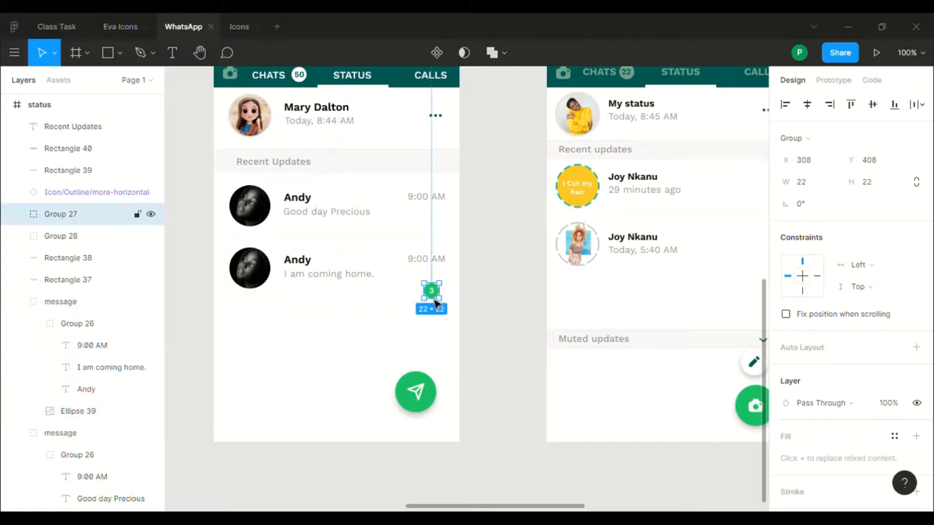
key(Delete)
click(395, 319)
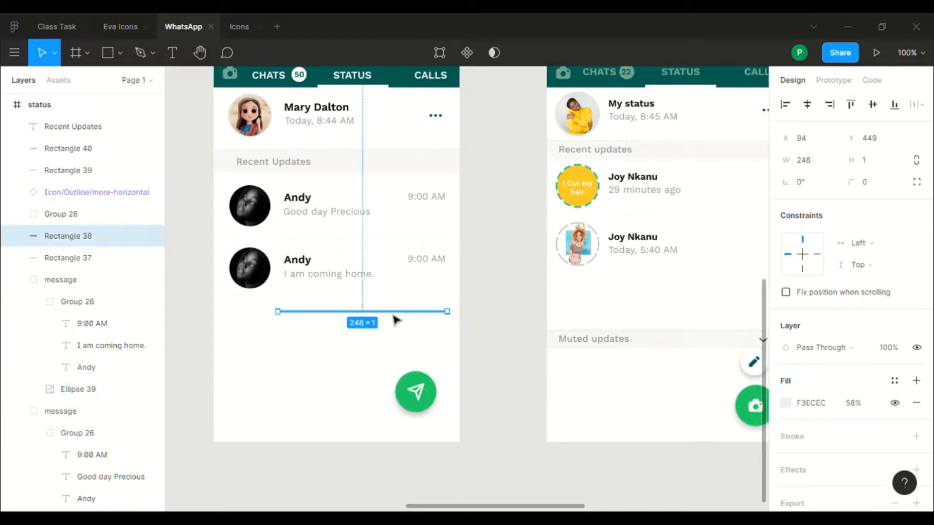
key(Delete)
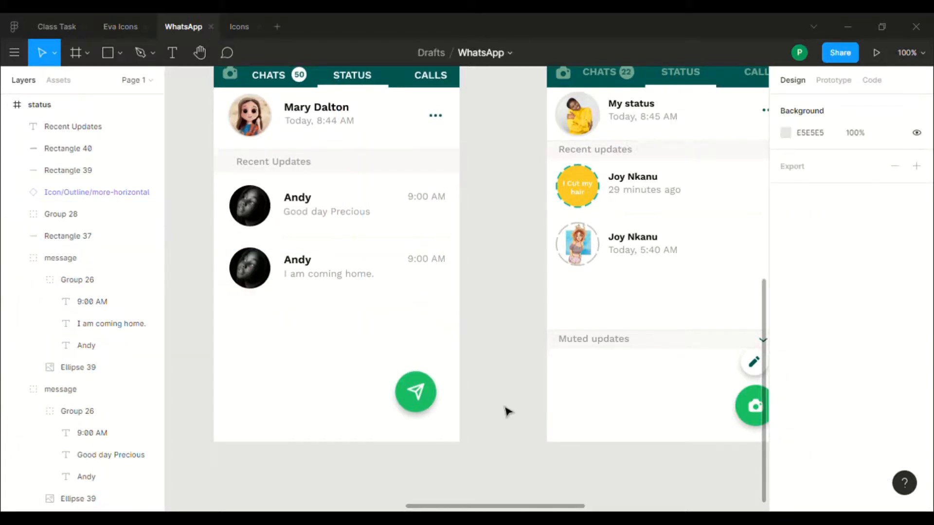
Step: Select the camera icon beside CHATS in the new status screen's header
scroll(507, 411, up, 1)
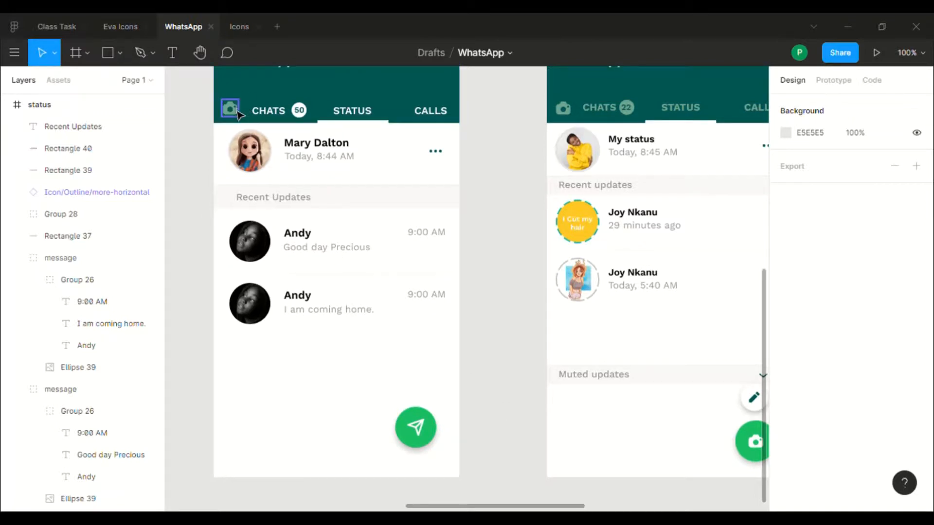
click(231, 108)
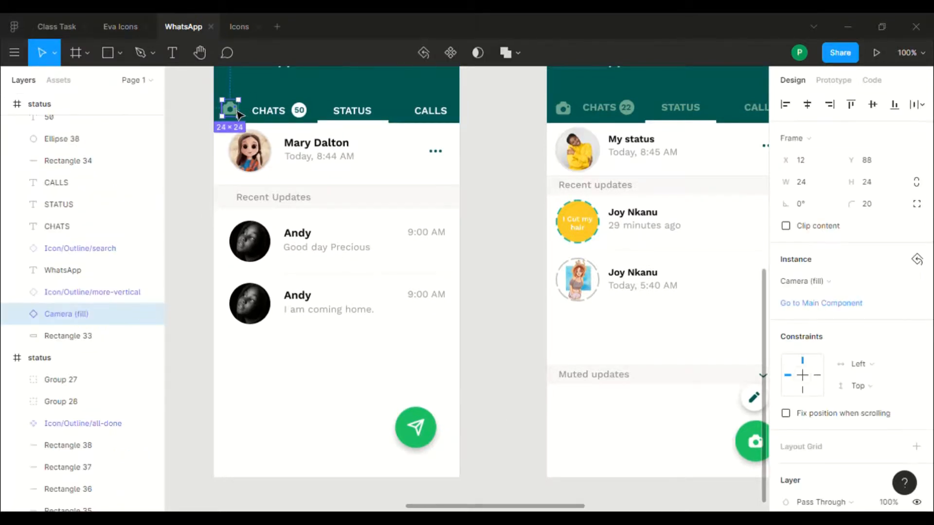
Step: Delete the paper-plane icon from the green floating button, keeping its circle
click(424, 435)
double_click(424, 434)
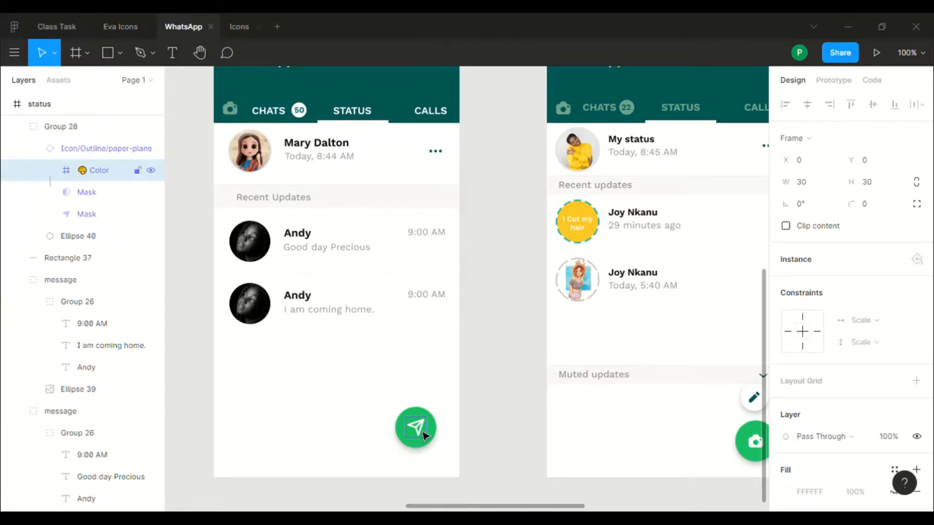
key(Escape)
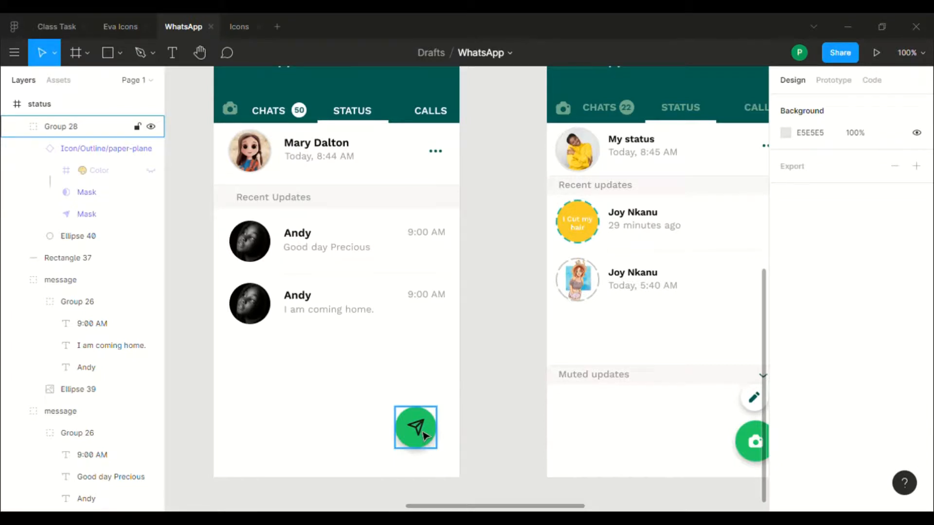
click(425, 434)
double_click(424, 434)
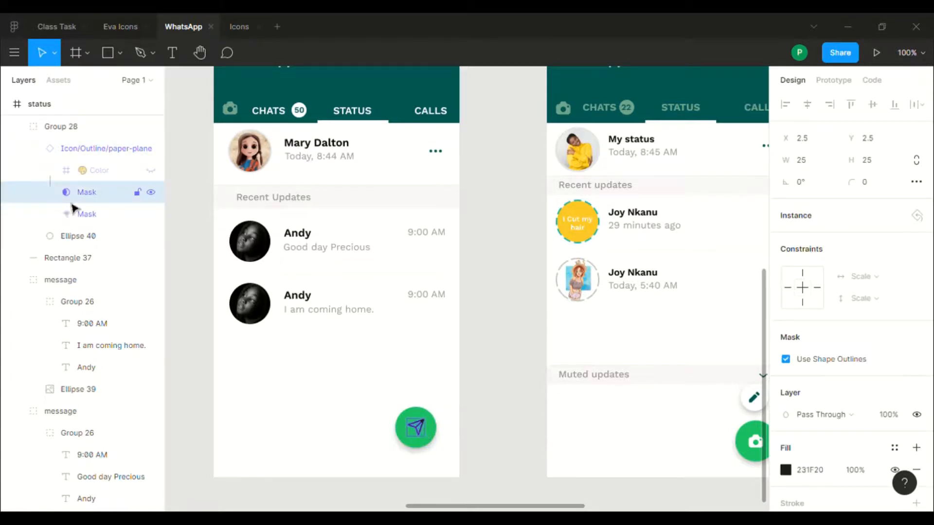
click(110, 154)
key(Delete)
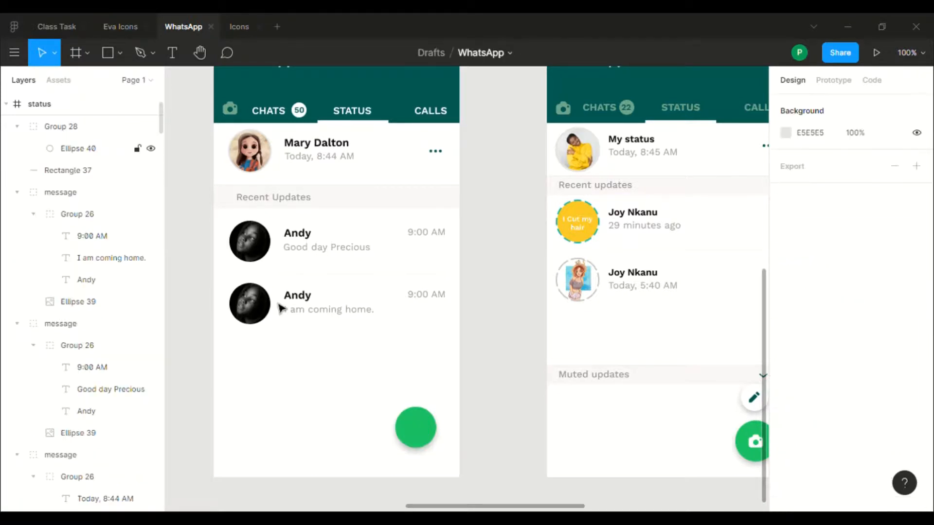
Step: Paste a copy of the header's camera icon and place it at the centre of the green floating button, X 284, Y 555
click(417, 438)
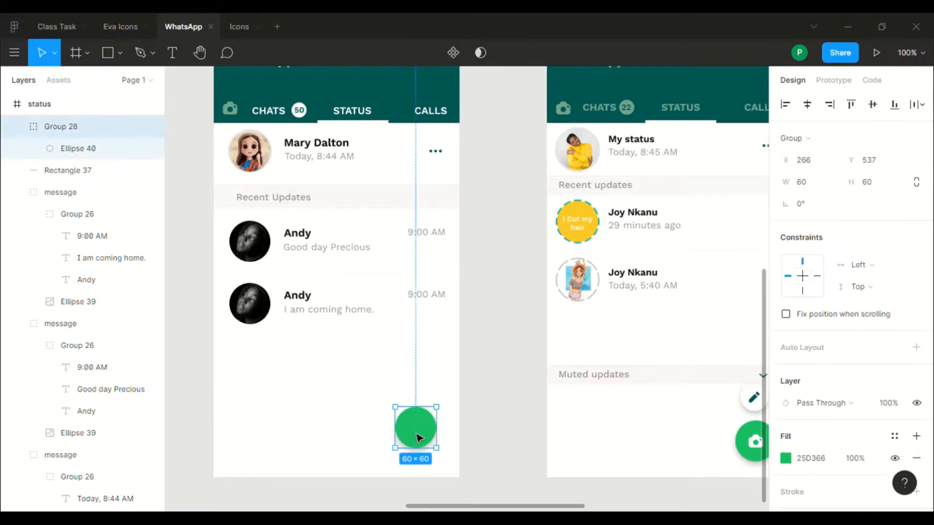
key(ctrl+v)
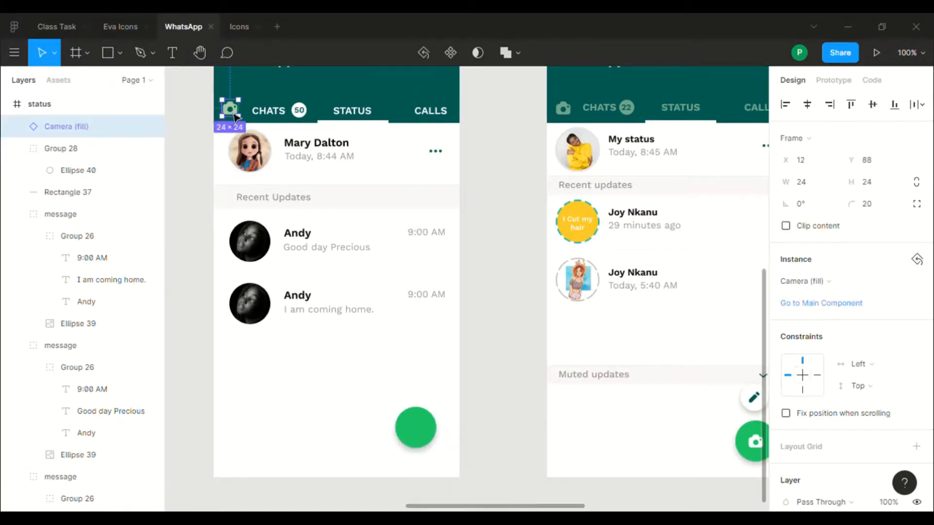
drag(233, 115, 423, 434)
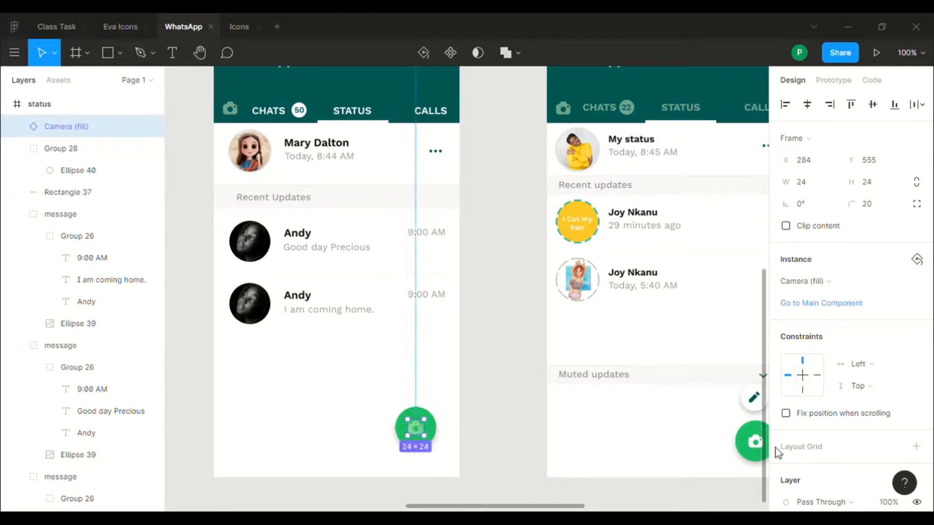
Step: Recolour the floating button's camera icon to white, FFFFFF at 100% opacity
scroll(850, 428, down, 5)
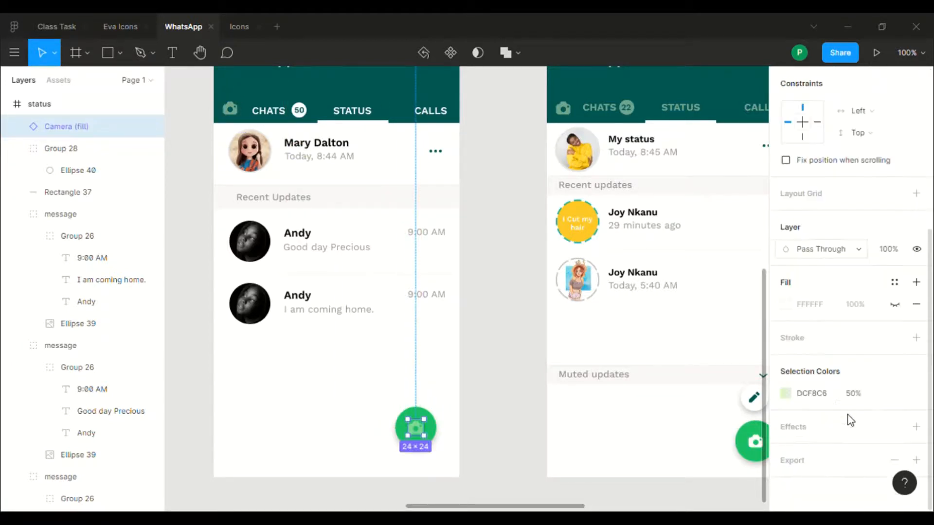
click(786, 394)
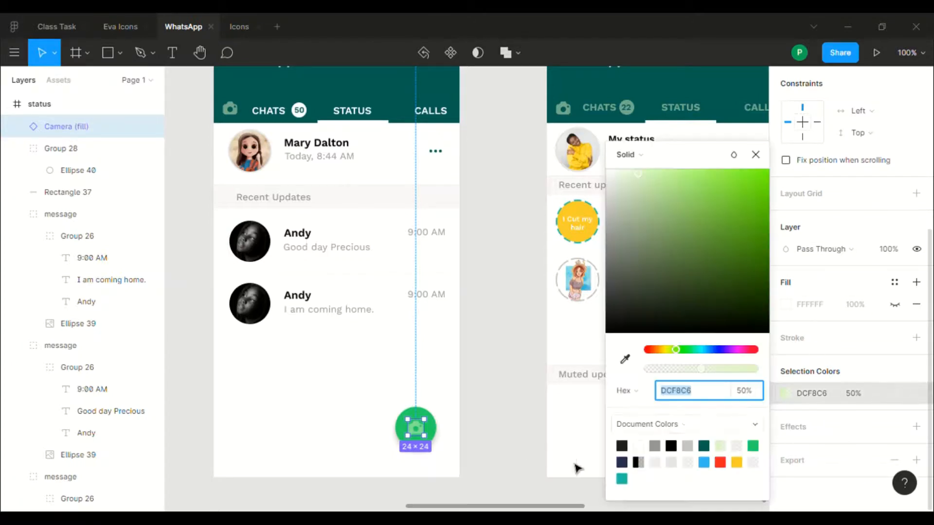
click(647, 460)
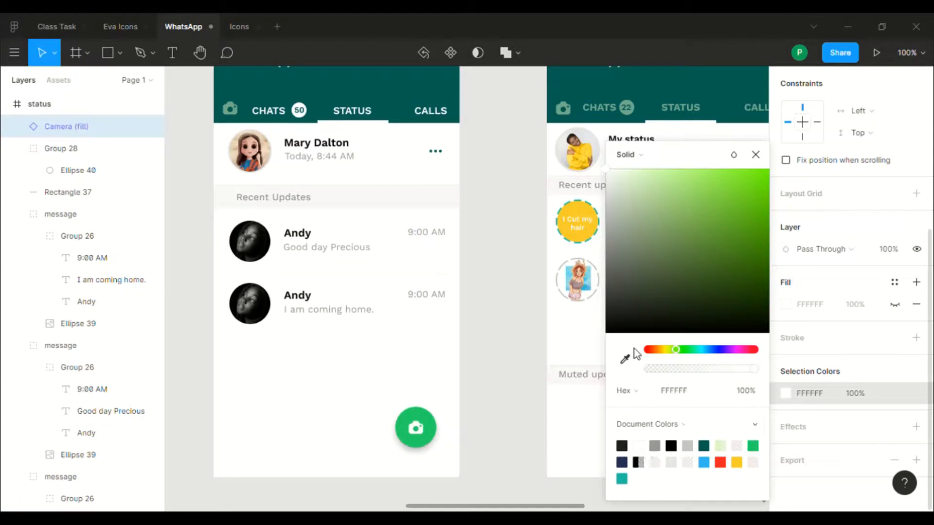
click(503, 342)
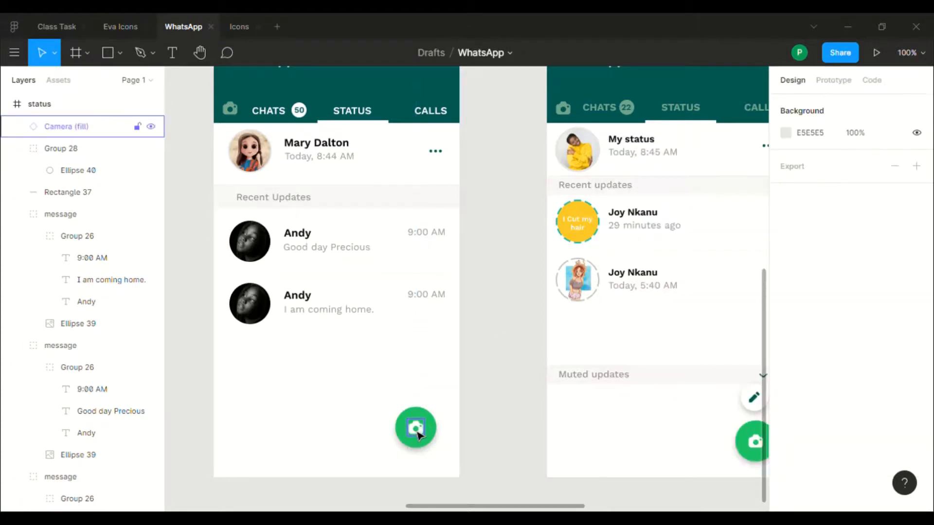
Step: Realign the white camera icon with the green circle's centre and set its size to 30 × 30
click(416, 430)
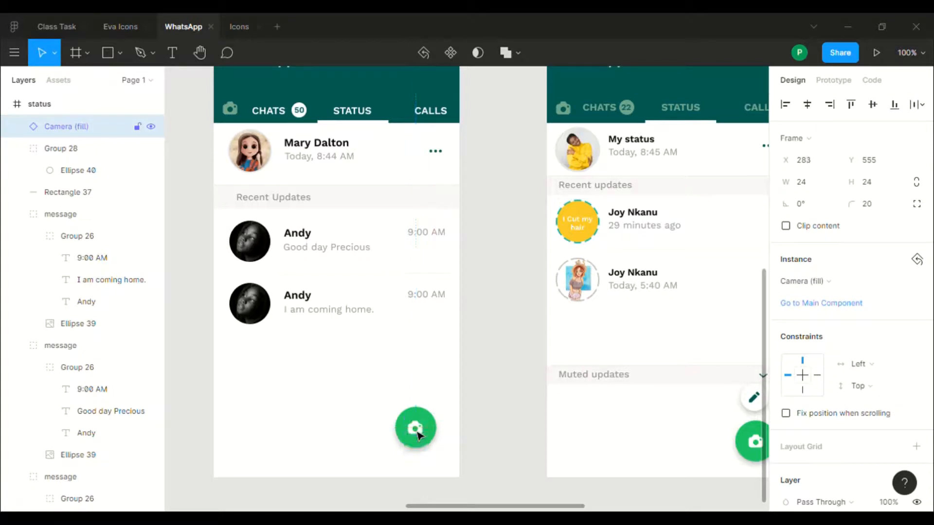
drag(418, 434, 418, 434)
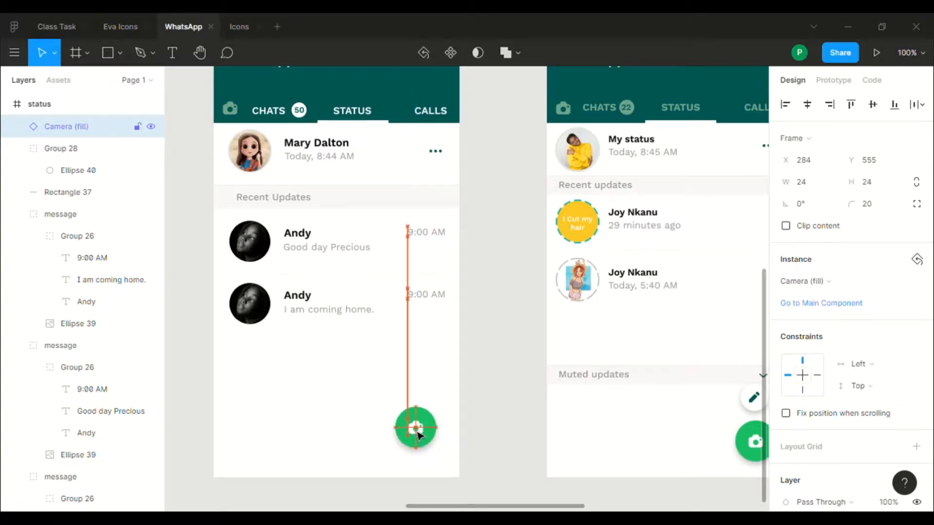
click(814, 183)
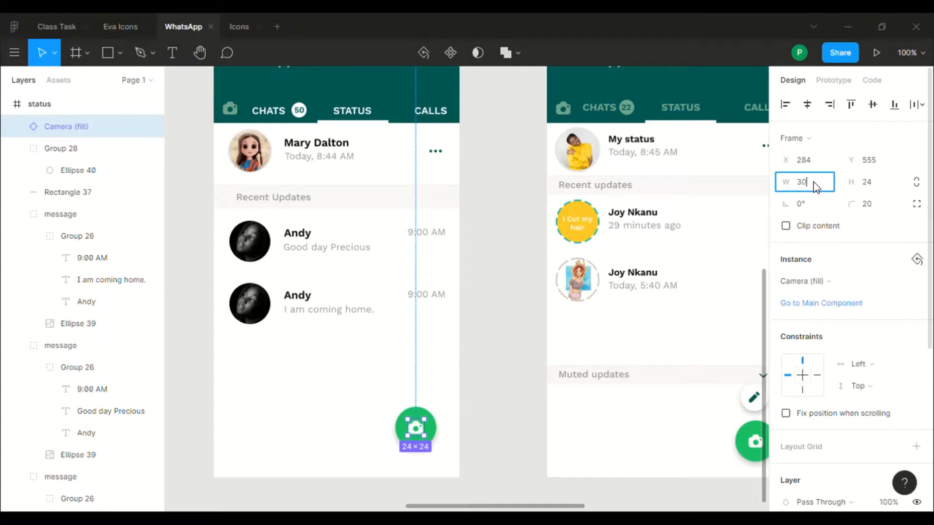
key(Return)
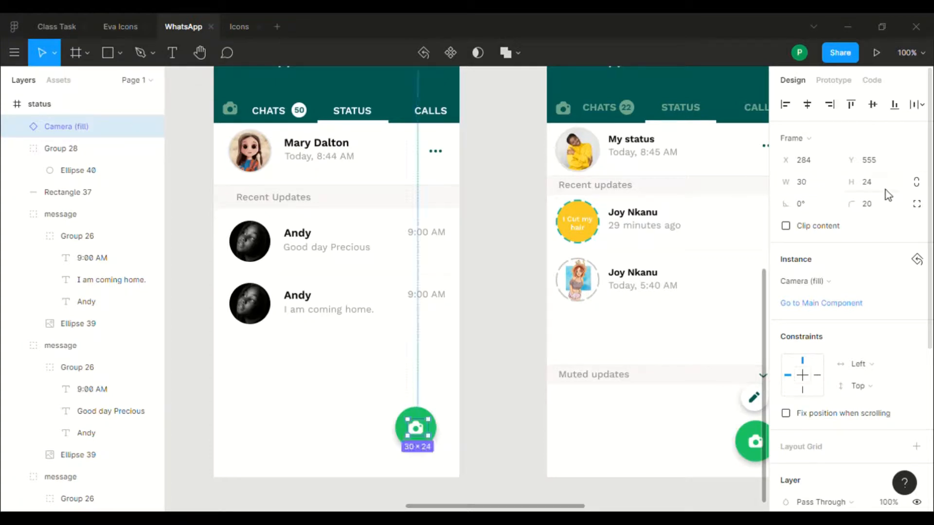
click(877, 187)
key(Return)
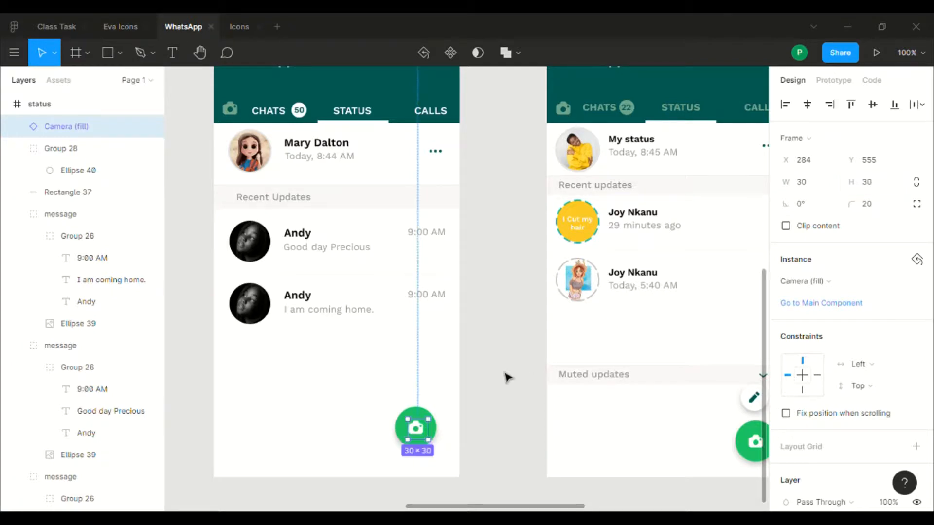
click(507, 377)
Step: Delete the 9:00 AM timestamps from both contact rows under Recent Updates
scroll(507, 377, right, 1)
scroll(507, 377, up, 2)
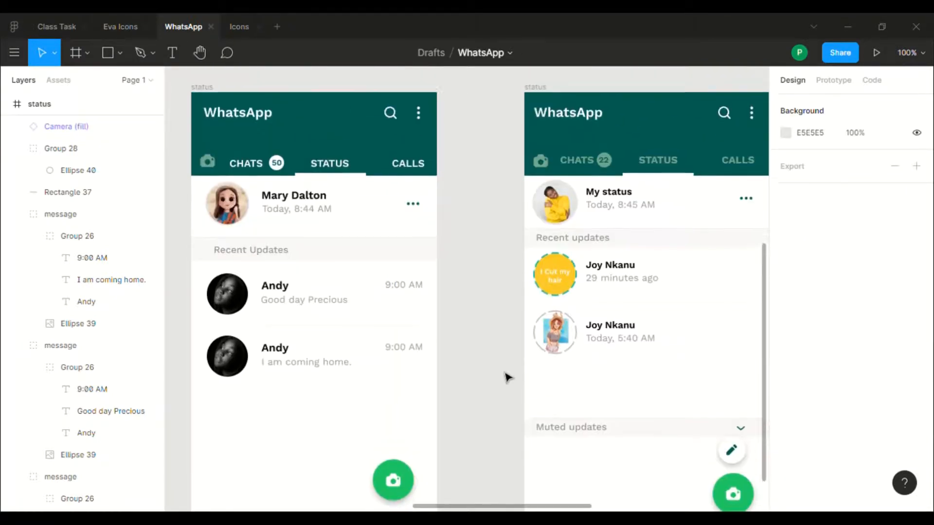
scroll(507, 377, down, 1)
scroll(507, 377, up, 1)
scroll(507, 377, down, 1)
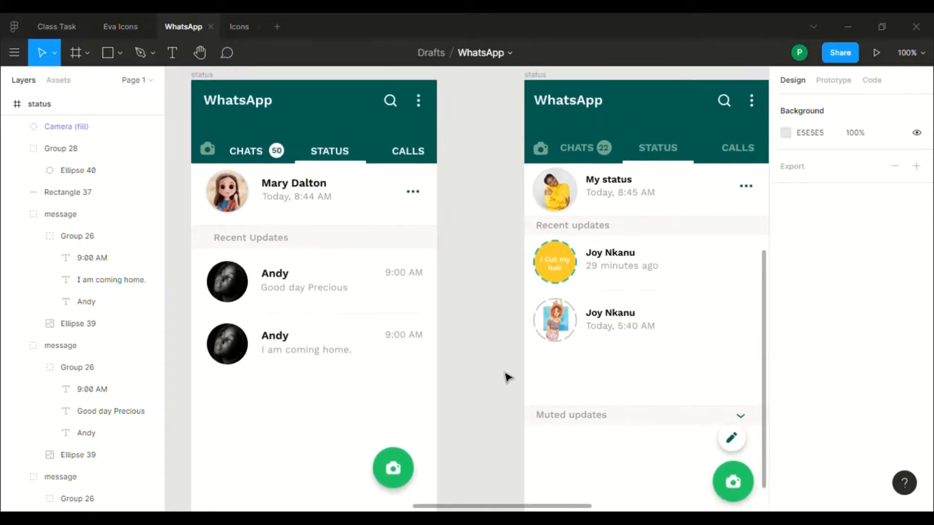
ctrl+click(413, 280)
key(Delete)
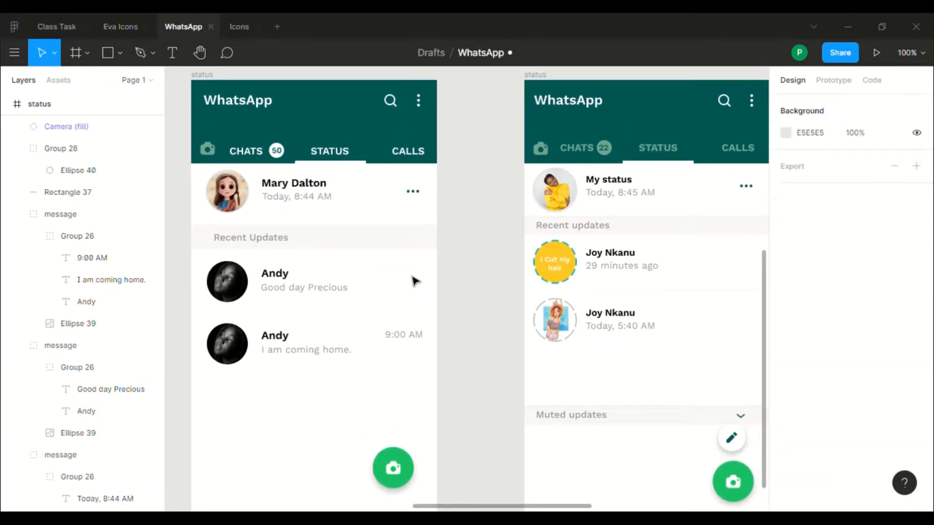
ctrl+click(419, 343)
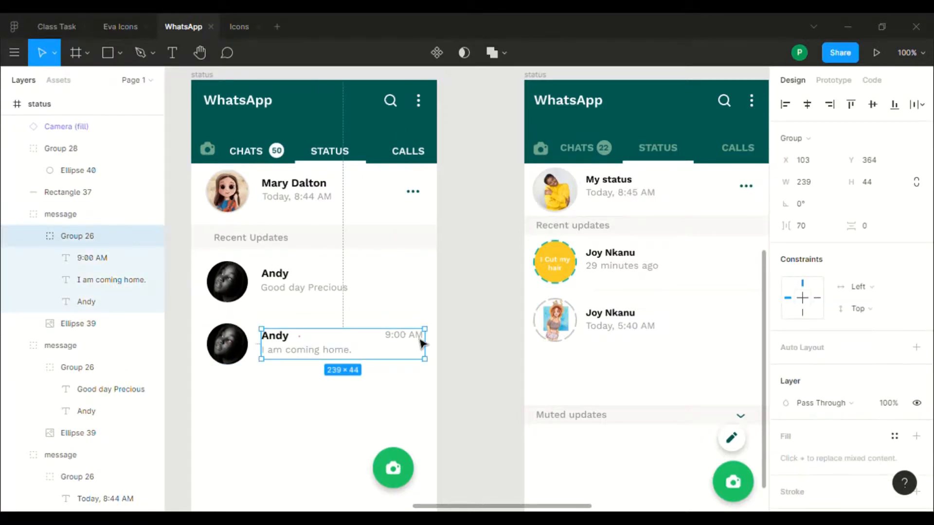
double_click(420, 341)
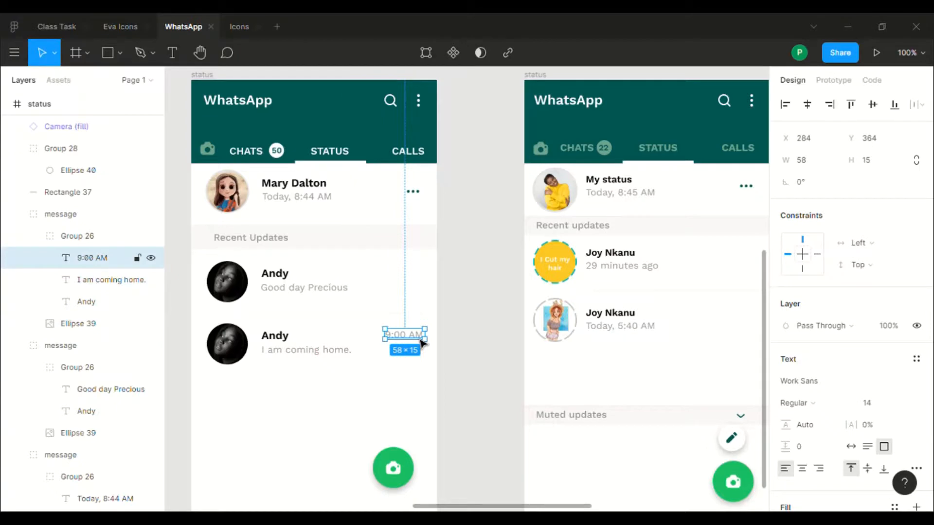
key(Delete)
Step: Replace the first contact row's message "Good day Precious" with "29 minutes ago"
scroll(460, 350, down, 3)
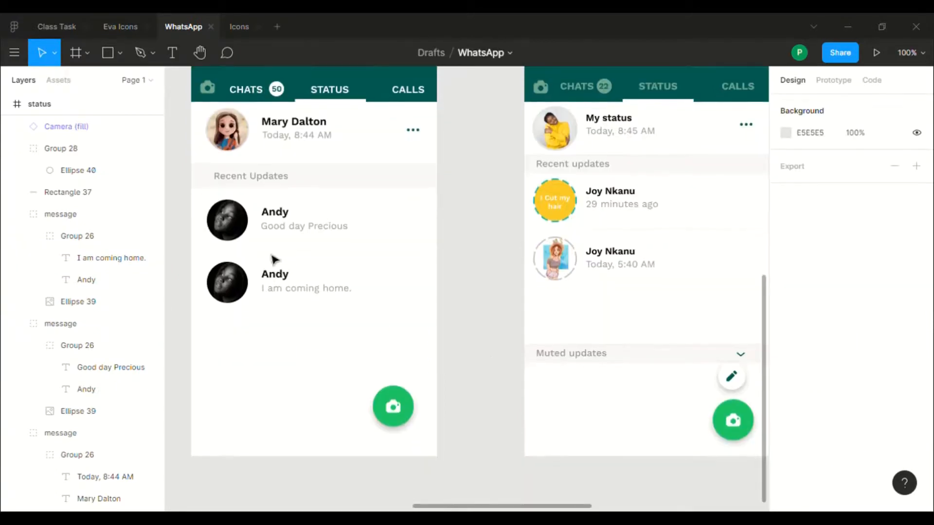
double_click(280, 232)
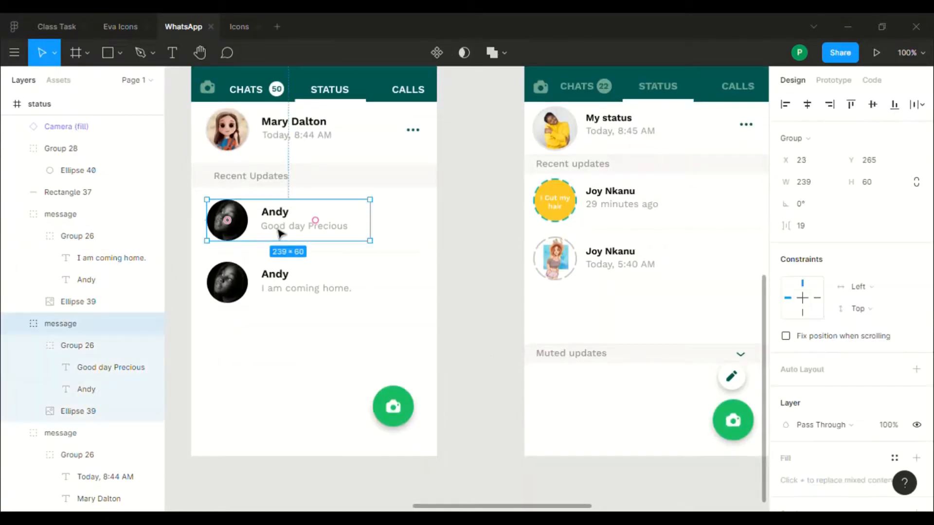
double_click(281, 233)
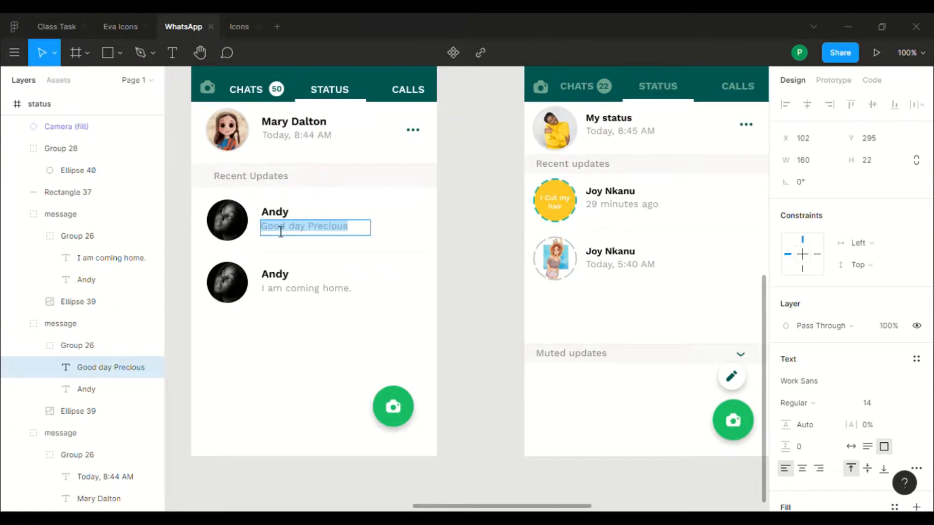
text(29 )
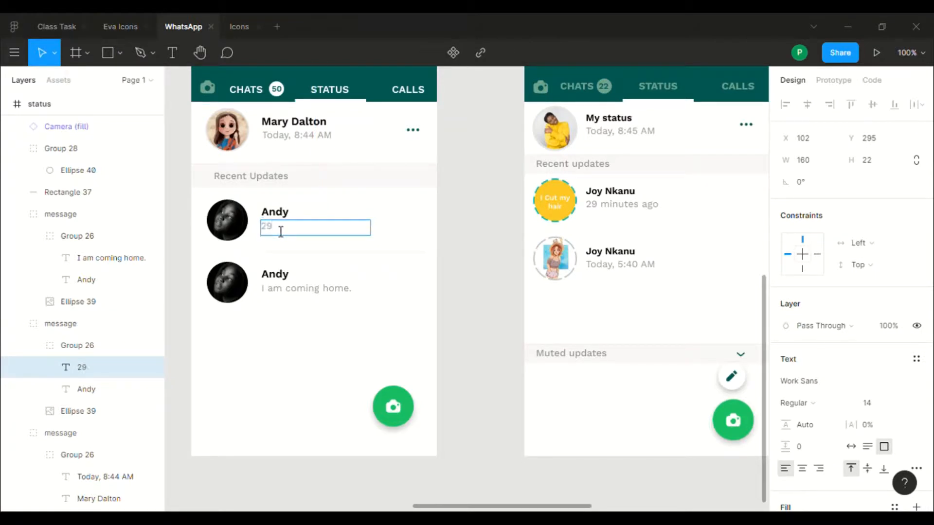
text(minutes ago)
Step: Replace the second contact row's message "I am coming home." with "Yesterday, 6:30 PM"
double_click(360, 294)
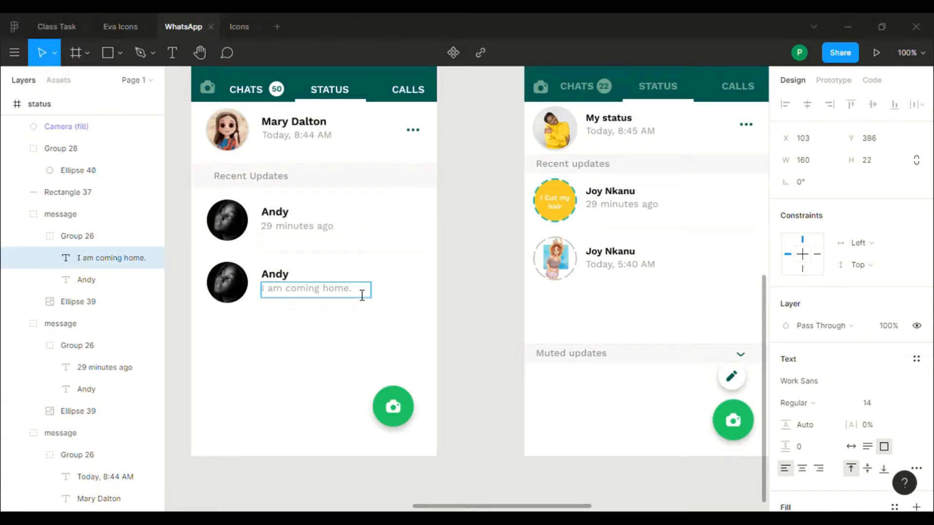
drag(360, 294, 267, 297)
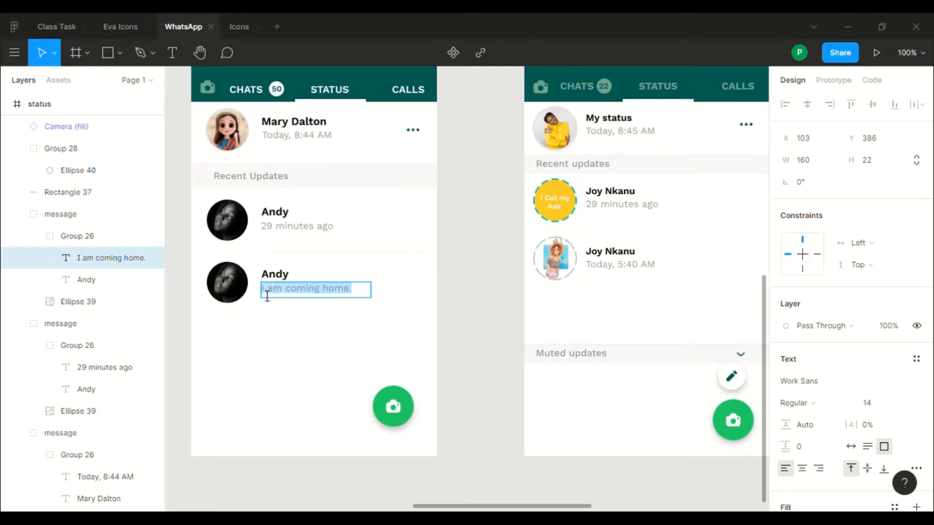
text(Y)
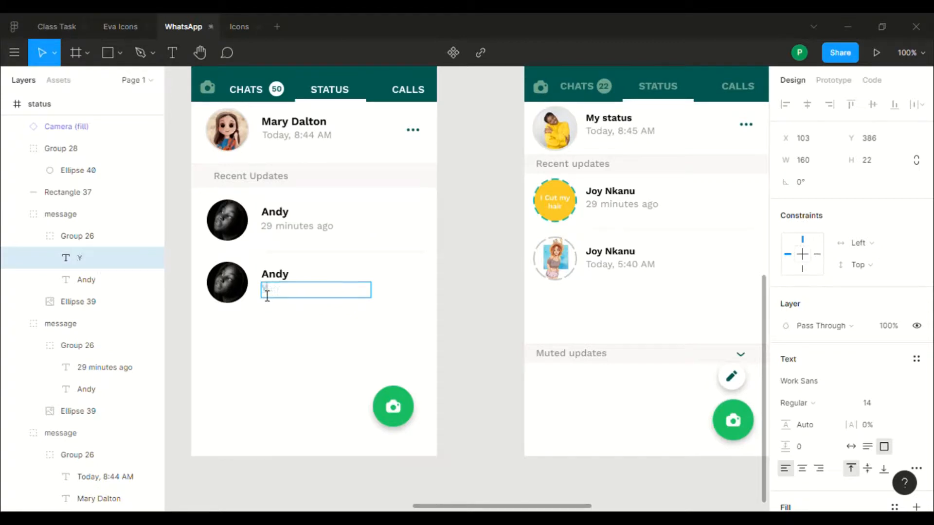
text(esterday, 6:)
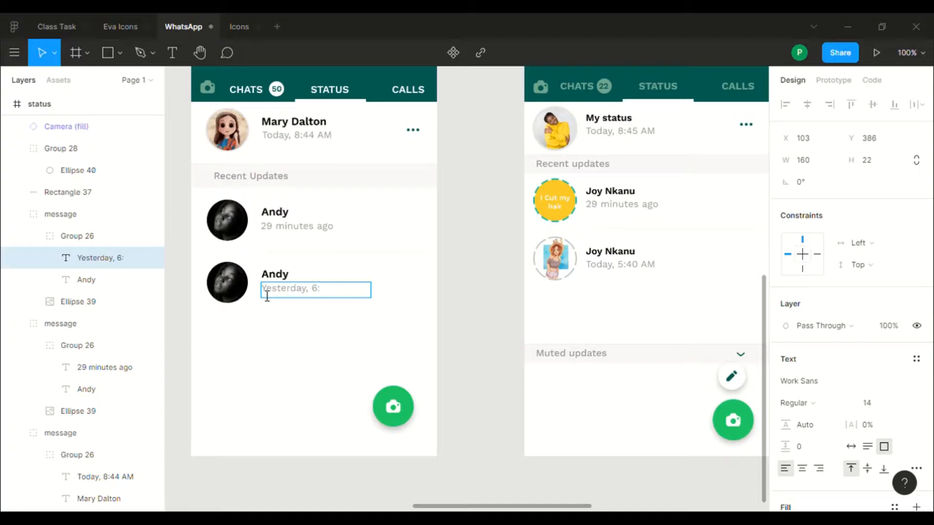
text(30 PM)
key(Escape)
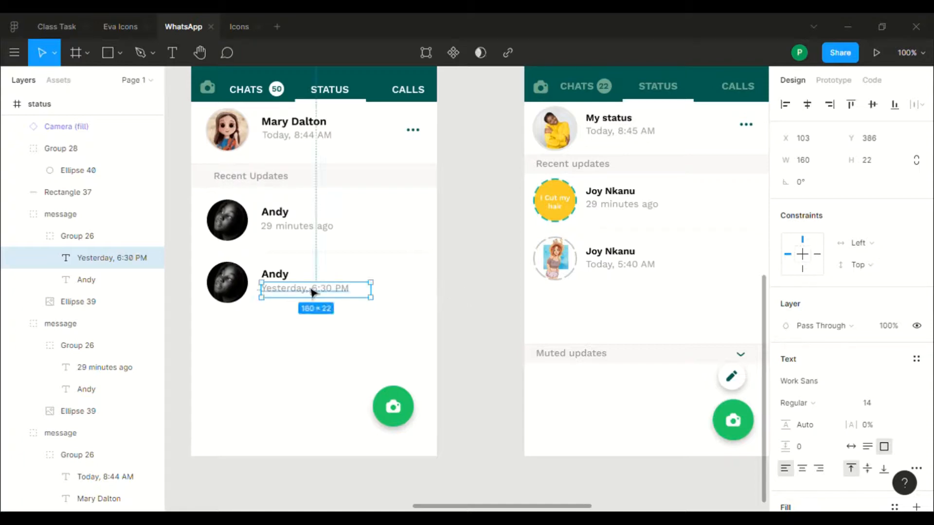
Step: Replace the contact name in the second Recent Updates row with a different first name
double_click(284, 277)
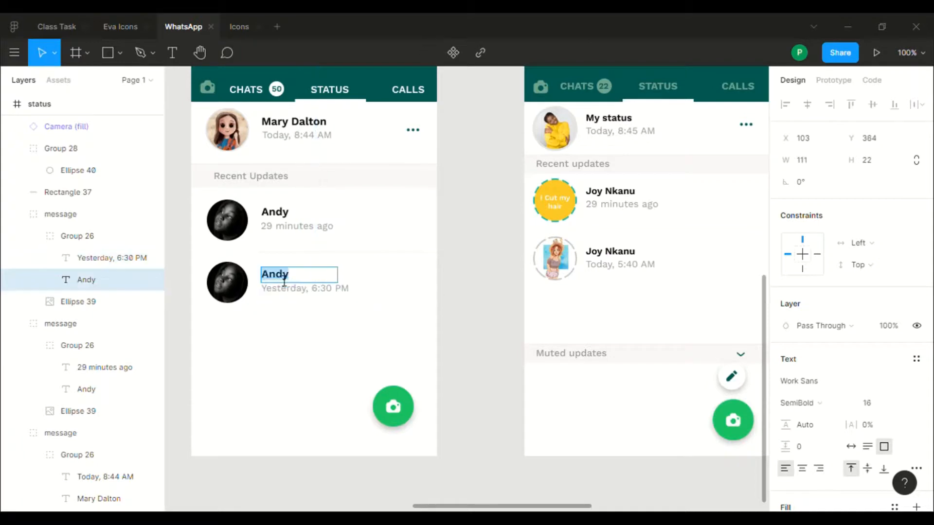
text(Zain)
key(Escape)
click(490, 202)
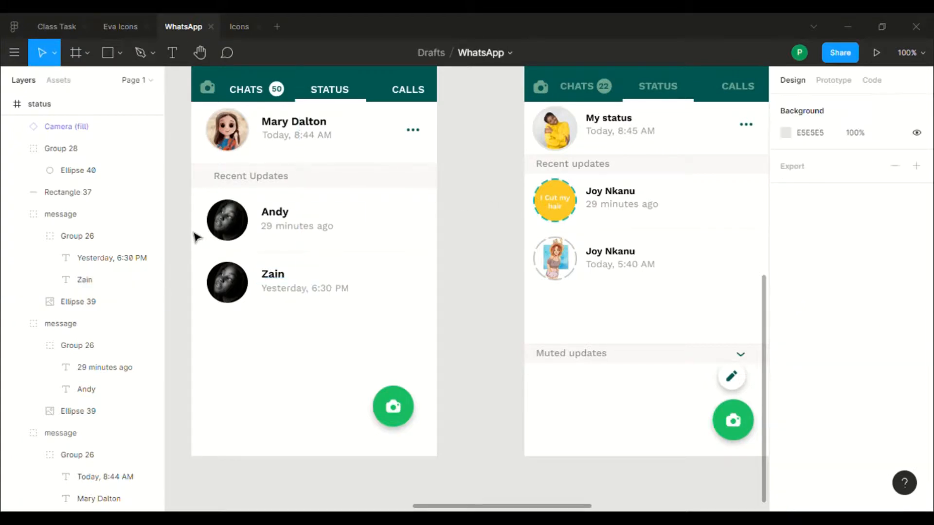
click(229, 236)
click(230, 235)
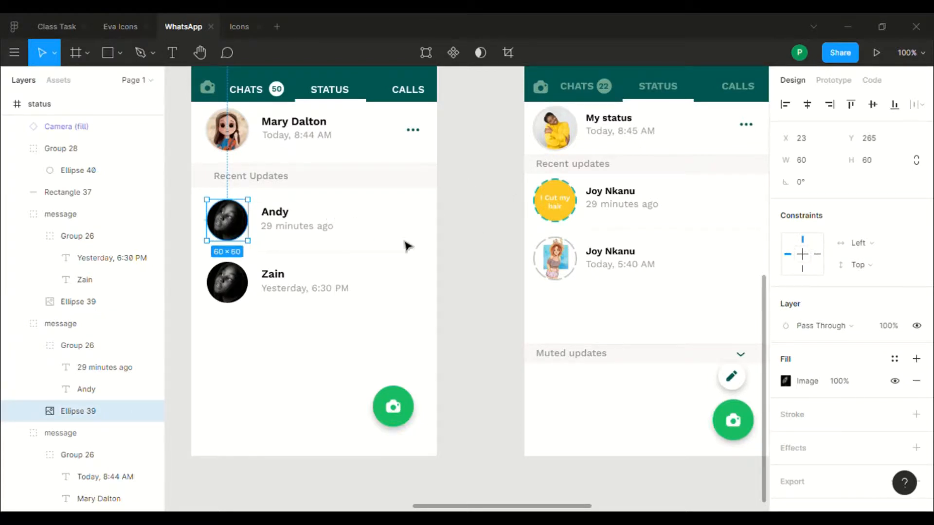
click(529, 232)
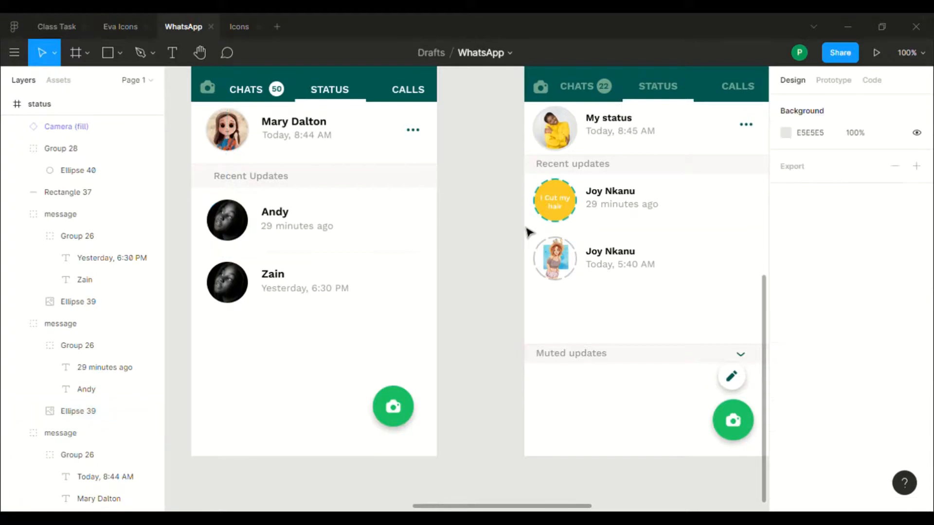
Step: Draw a large, nearly square rectangle on the empty canvas above the new status screen, beside the yellow "I Cut my hair" card
scroll(529, 232, up, 10)
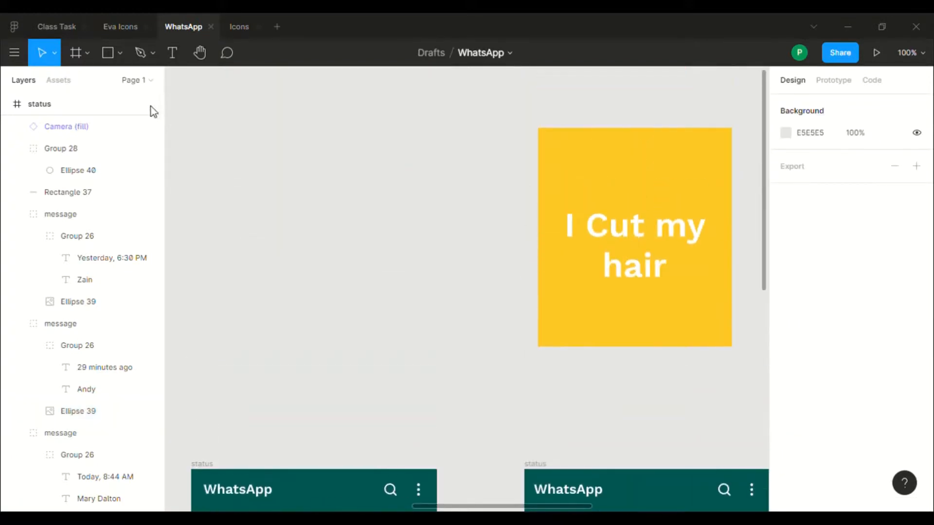
click(104, 52)
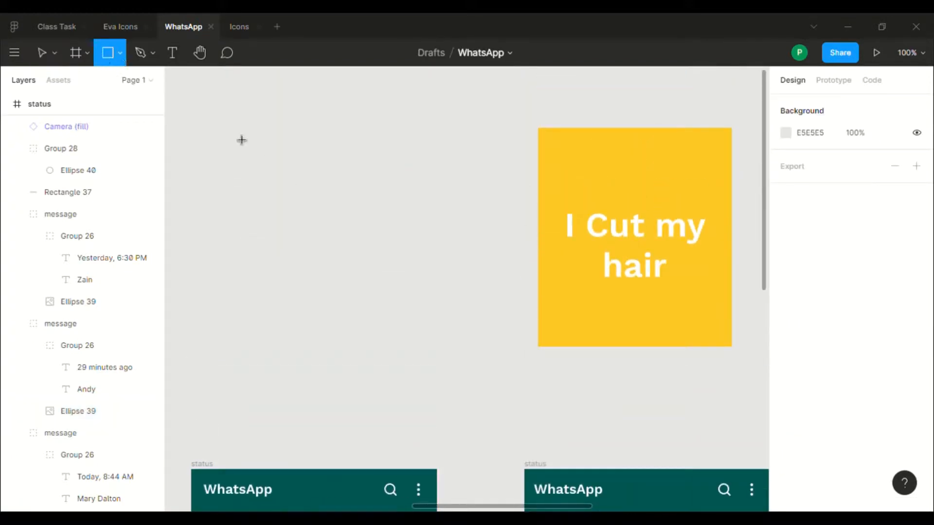
mouse_move(233, 135)
mouse_down()
mouse_move(469, 334)
mouse_move(481, 356)
mouse_move(457, 358)
mouse_up()
click(529, 290)
Step: Add a text box about 267 × 200 inside the grey rectangle, reading "A Web developer needed"
key(t)
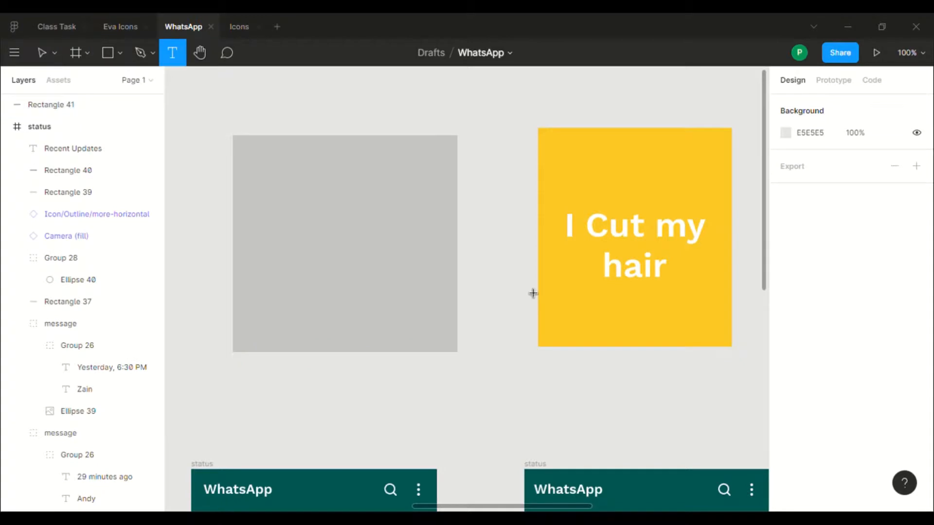
drag(261, 177, 443, 315)
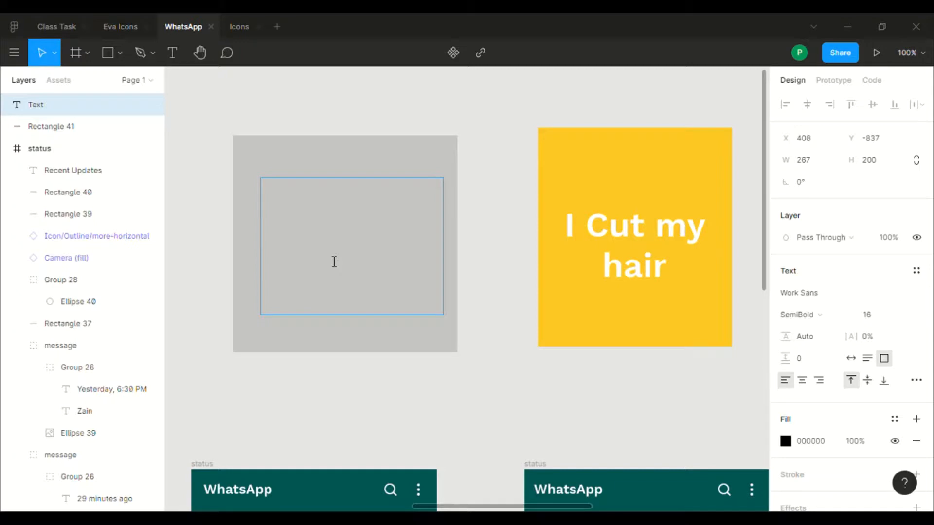
text(Web devel)
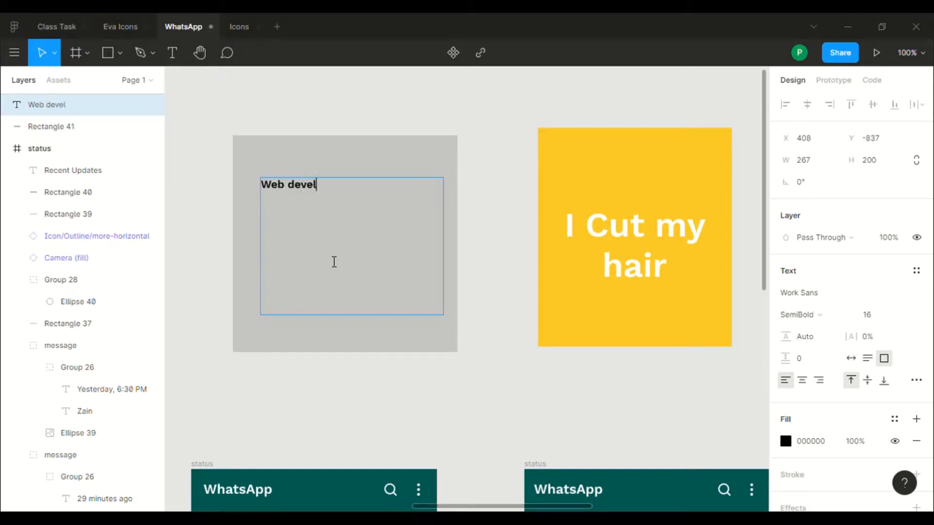
text(oper needed)
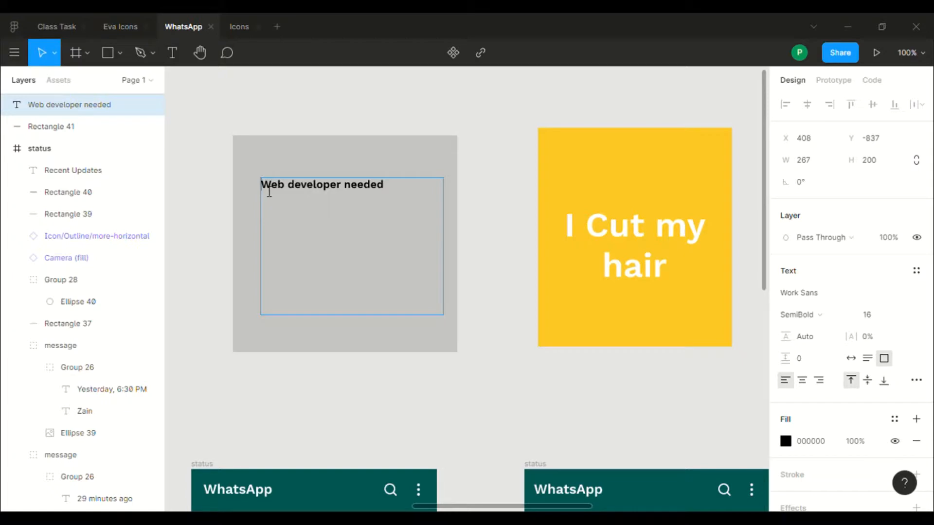
text(A)
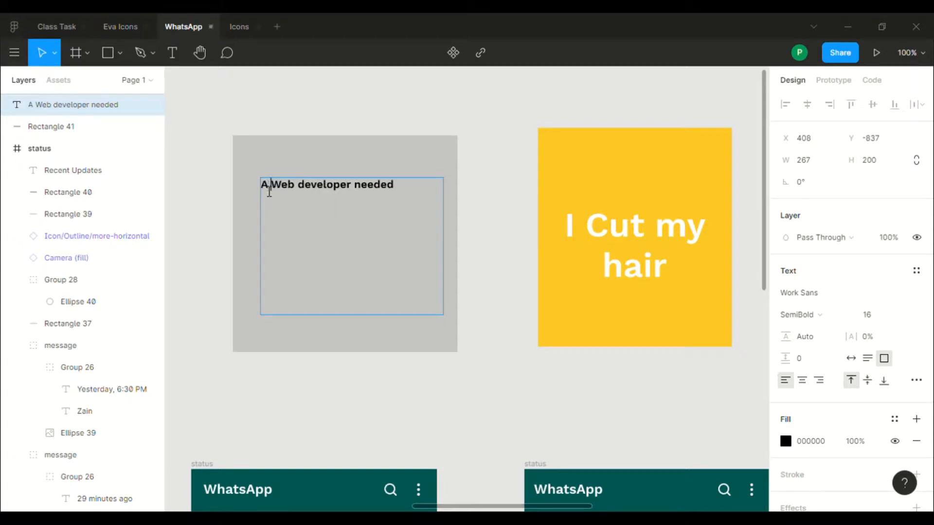
key(Escape)
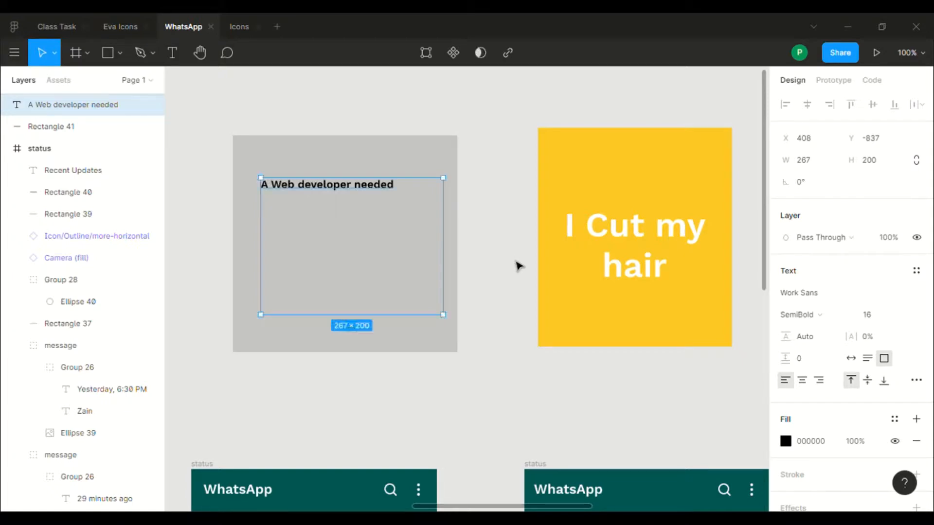
Step: Set the font size of the "A Web developer needed" text to 40
scroll(868, 367, down, 2)
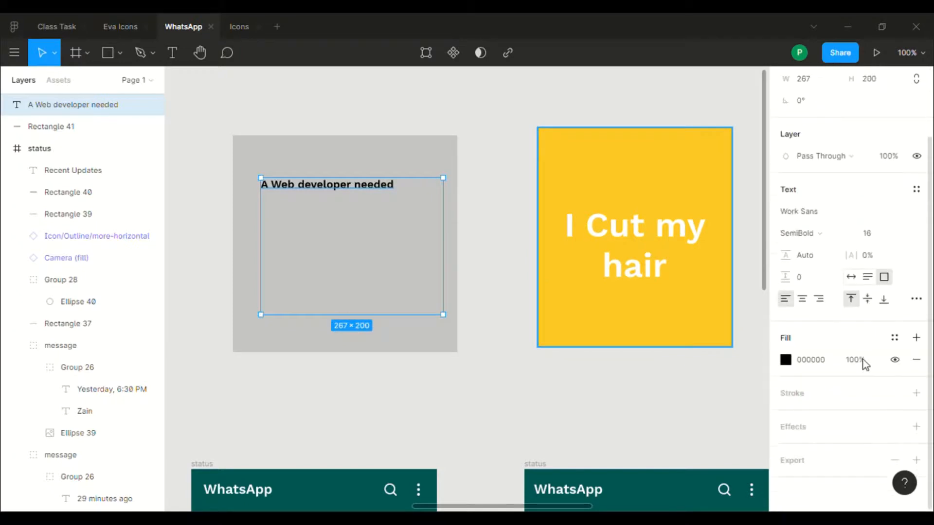
scroll(863, 363, up, 2)
scroll(848, 212, down, 3)
click(871, 235)
text(30)
key(Return)
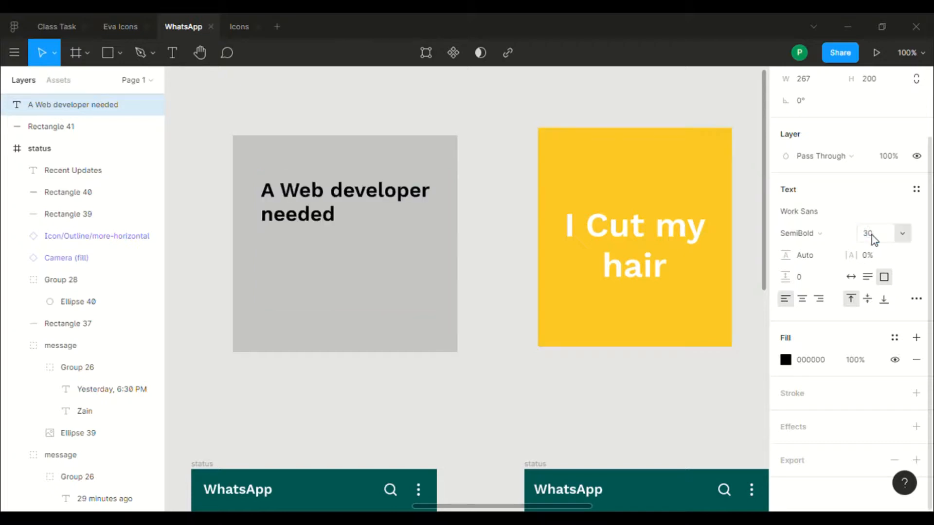
click(871, 235)
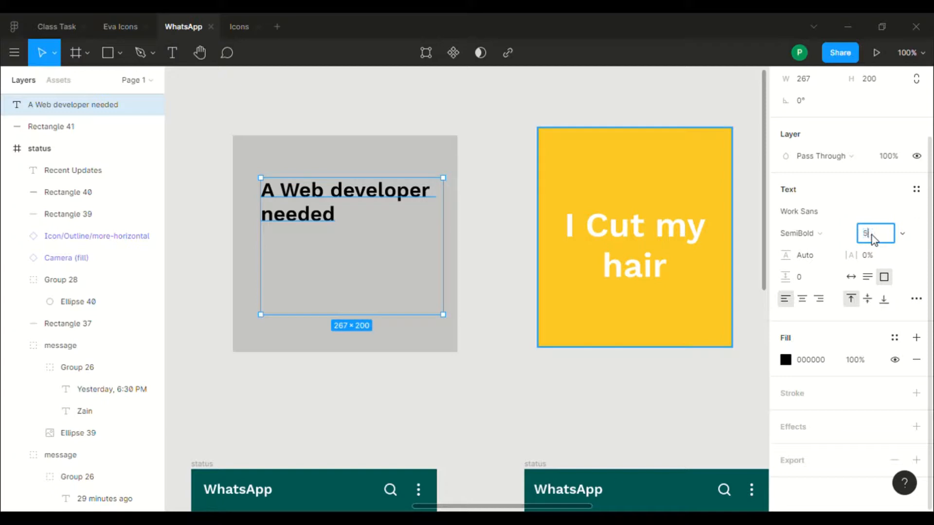
key(Return)
click(872, 235)
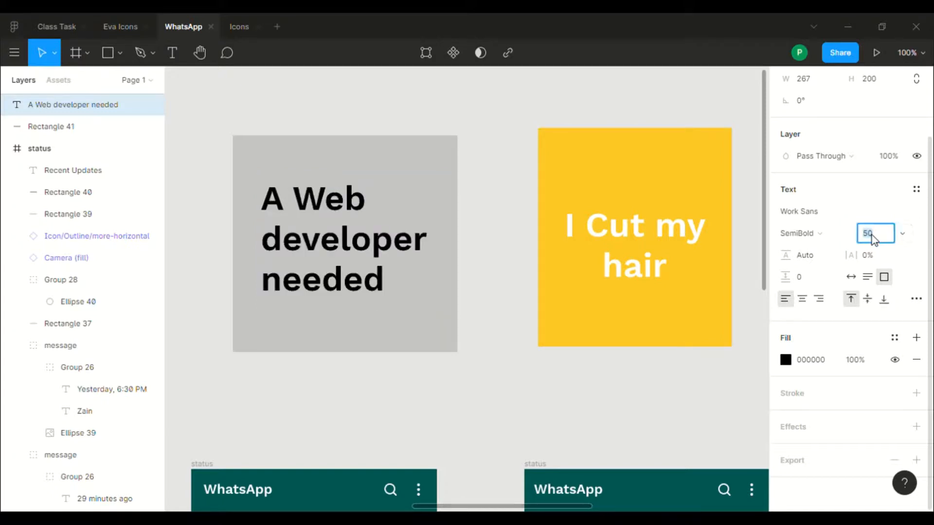
key(Return)
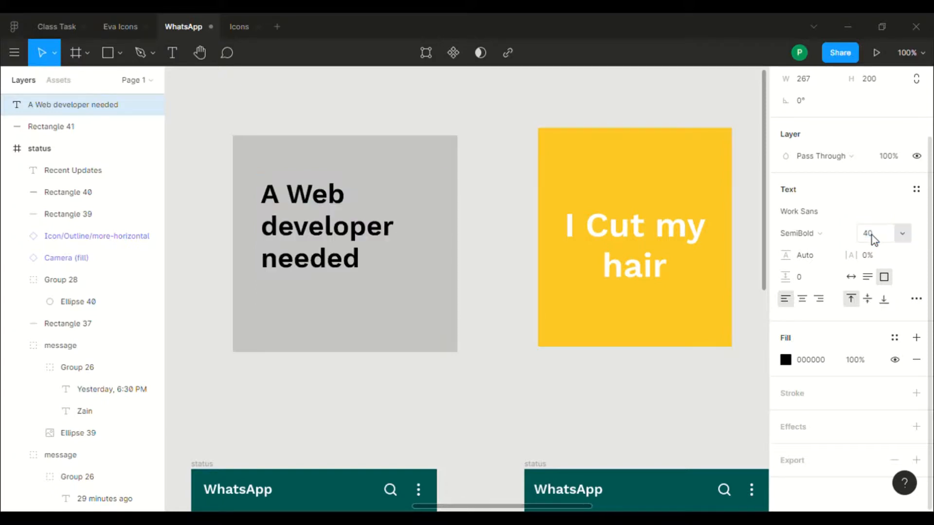
Step: Center-align the card's text and widen its box on both sides to about 307 px
click(803, 302)
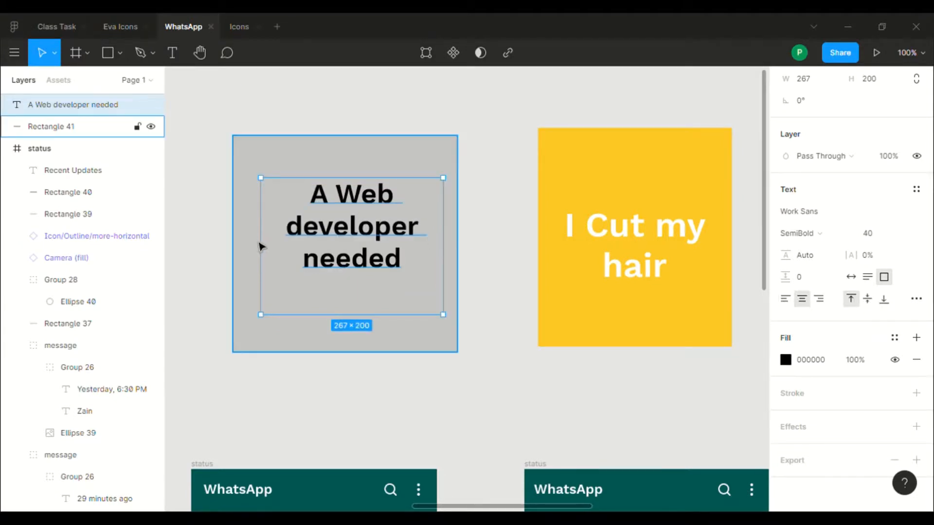
drag(258, 251, 247, 252)
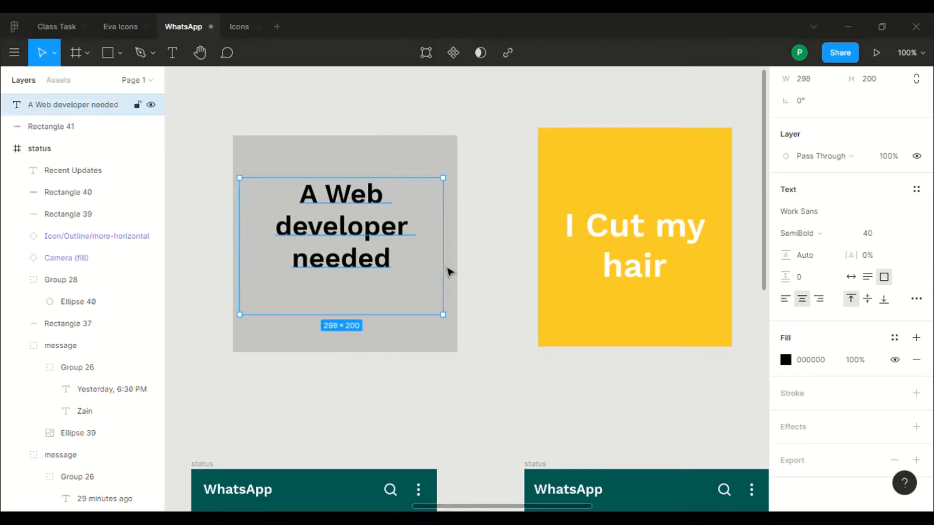
drag(457, 273, 463, 273)
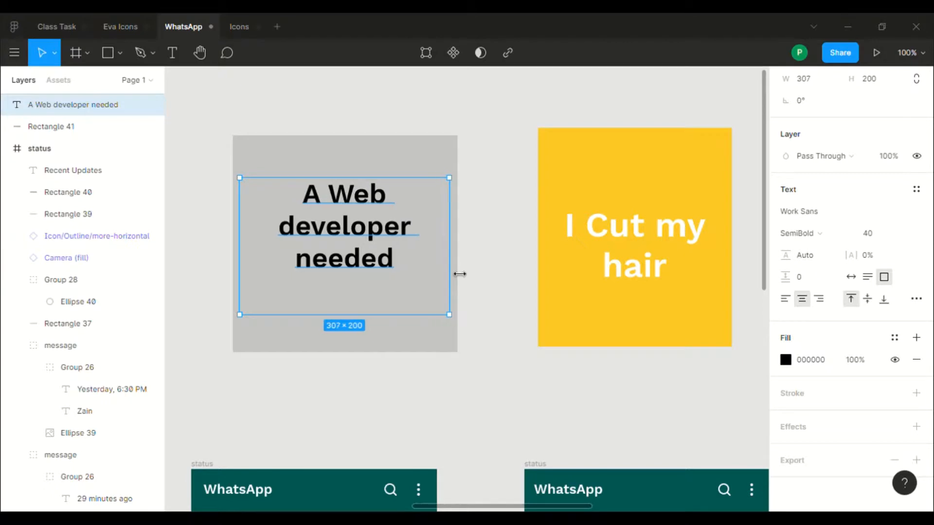
Step: Add a full stop at the end of the text so it reads "A Web developer needed."
click(404, 263)
double_click(395, 263)
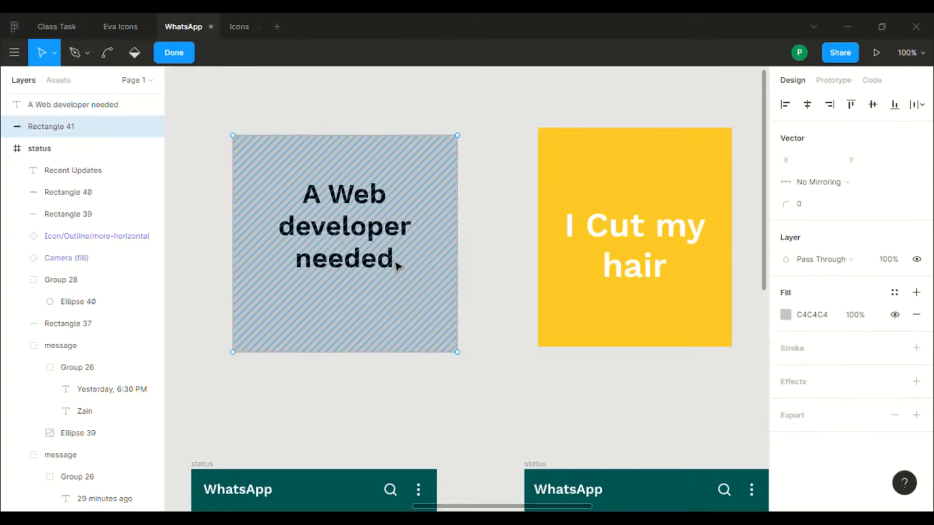
key(Escape)
click(401, 264)
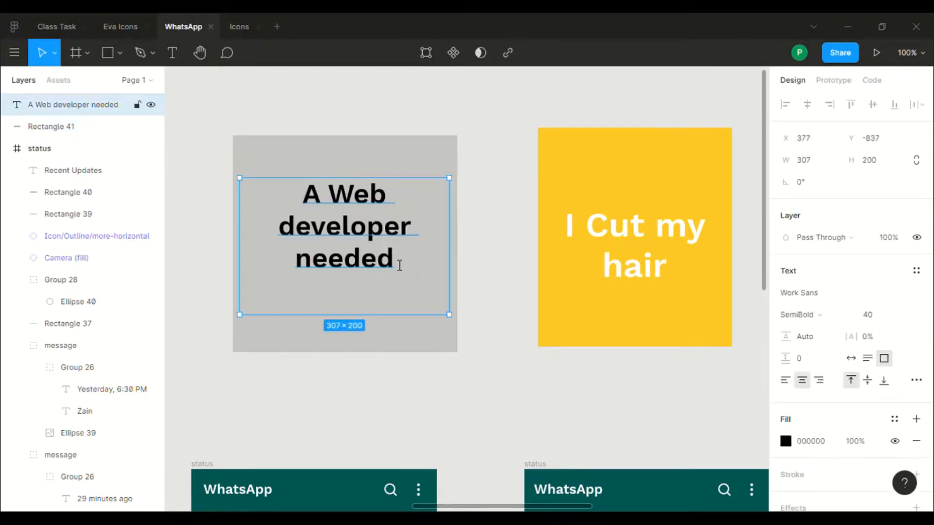
key(Return)
click(401, 265)
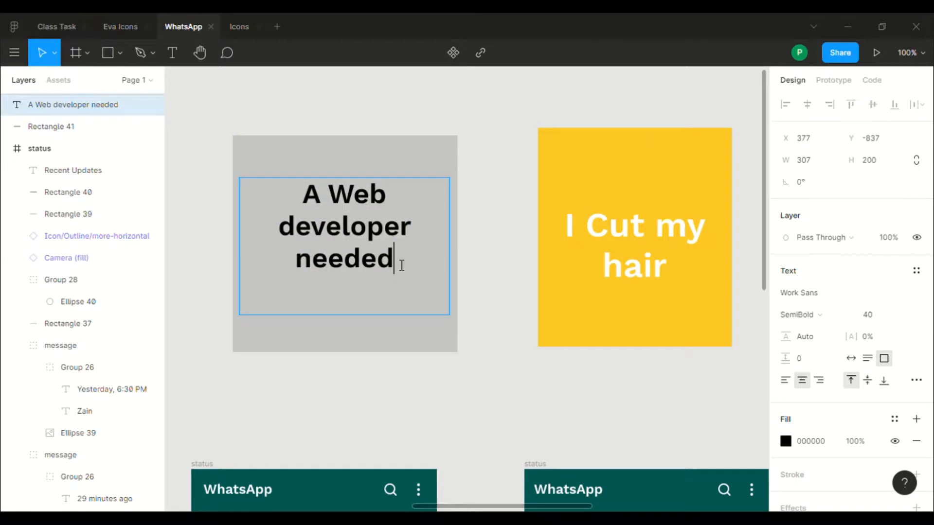
text(.)
key(Escape)
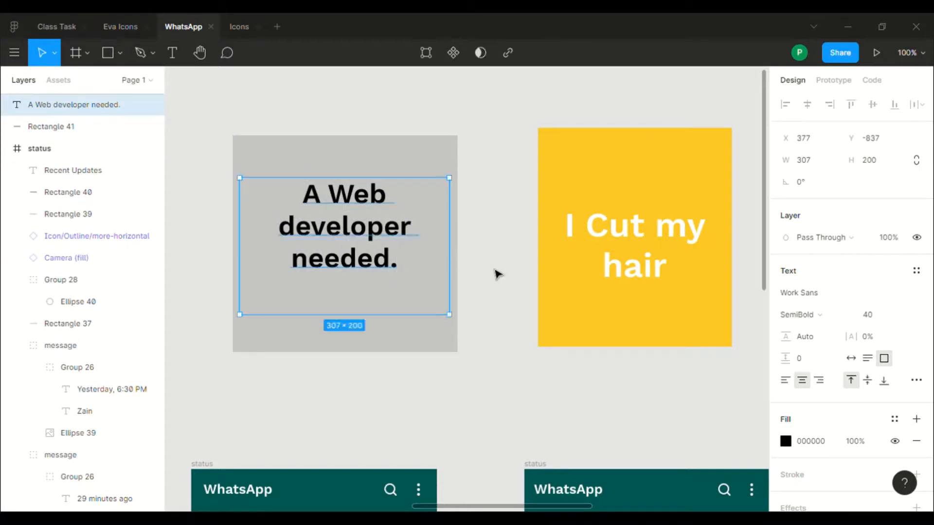
Step: Move the text box about 12 px down within the grey rectangle
key(Escape)
mouse_move(378, 262)
mouse_down()
mouse_move(364, 256)
mouse_move(375, 271)
mouse_up()
click(265, 118)
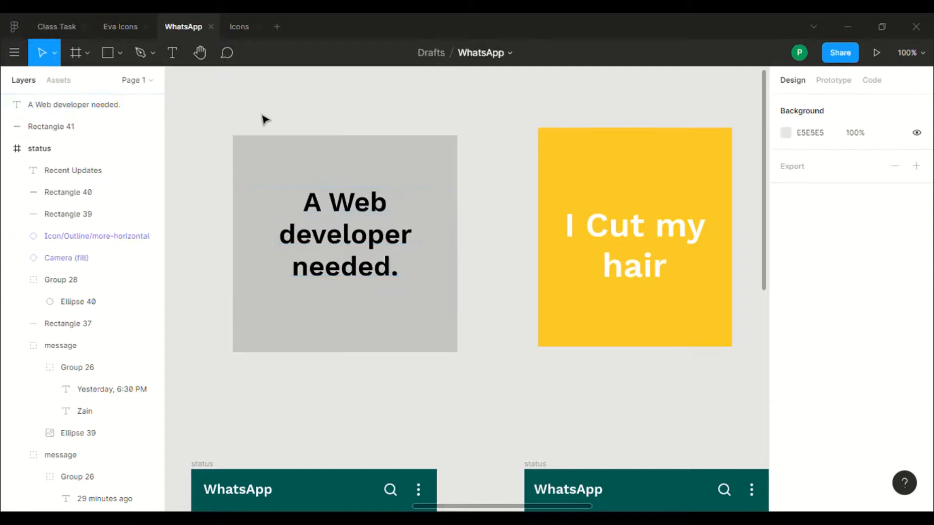
Step: Fill the card's background rectangle with the green document color 25D366
click(276, 159)
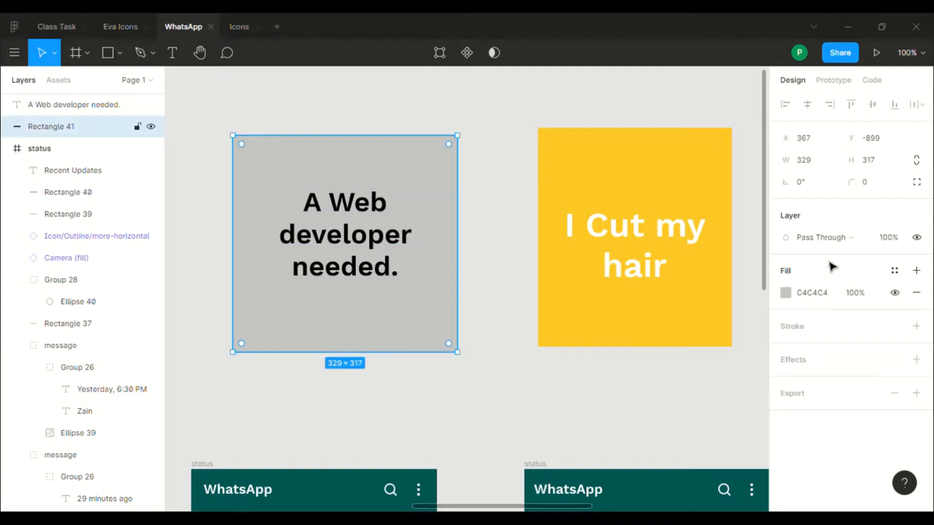
click(786, 292)
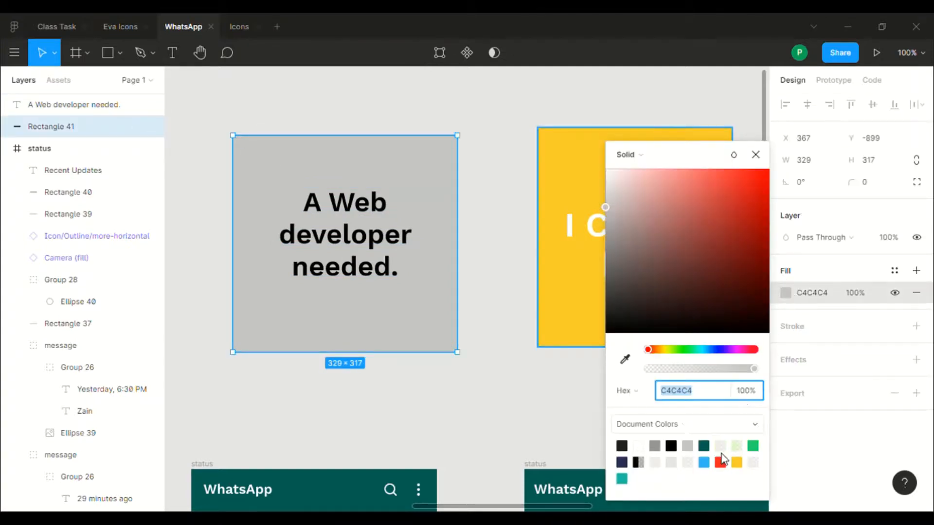
click(723, 468)
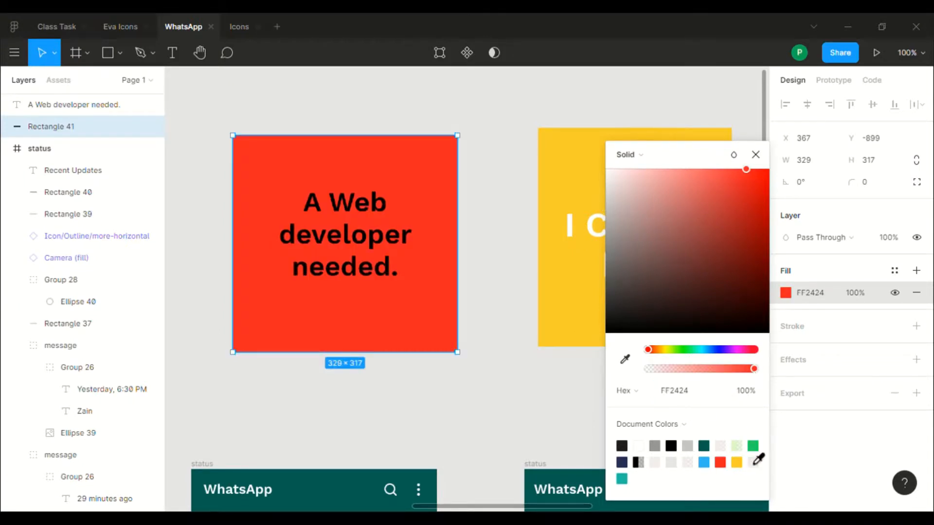
click(753, 449)
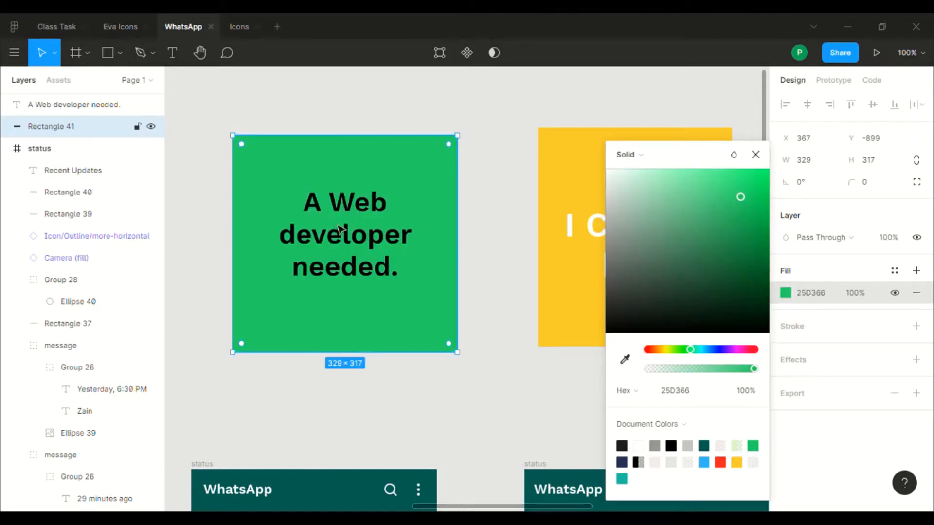
Step: Change the fill of the "A Web developer needed." text to white, FFFFFF
click(348, 244)
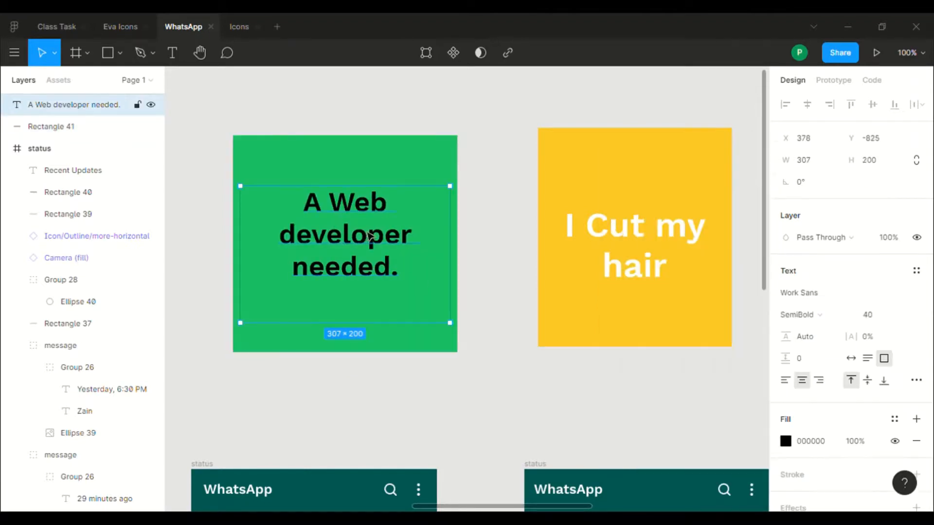
scroll(811, 294, down, 2)
click(811, 360)
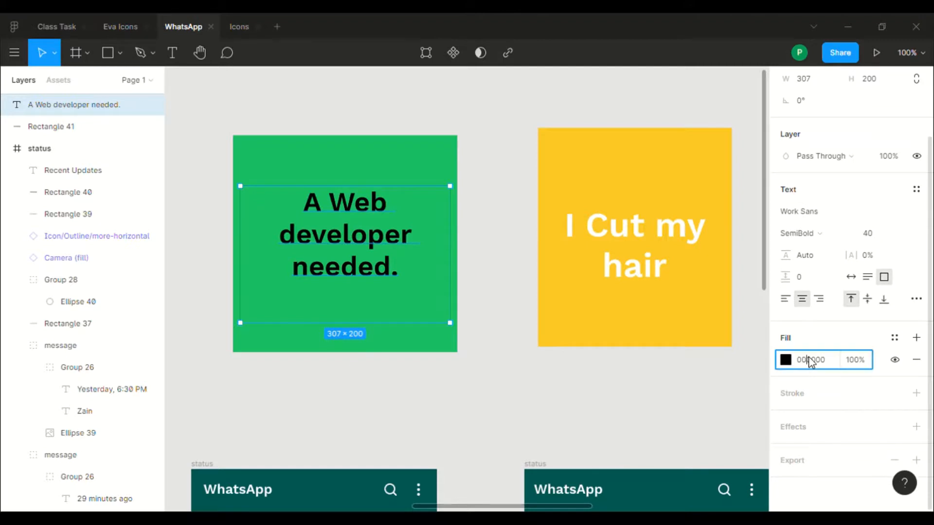
text(ffffff)
key(Return)
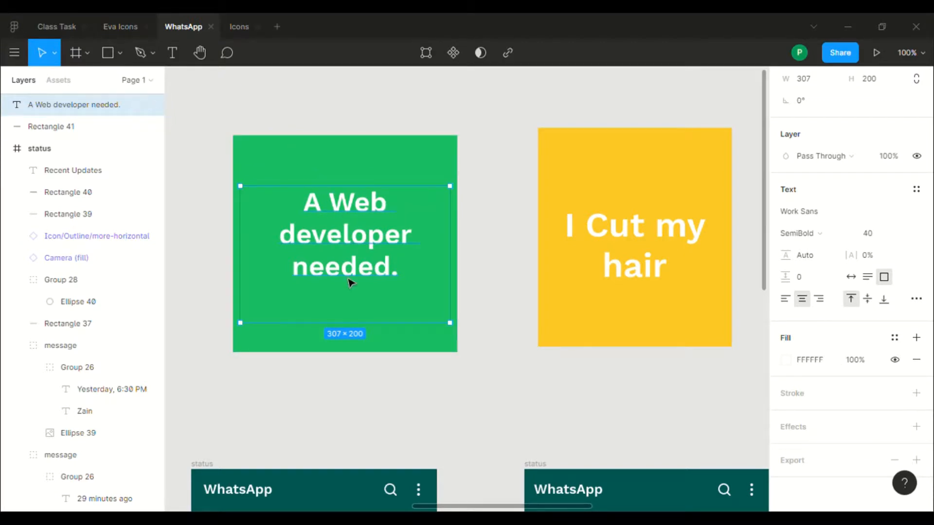
key(Escape)
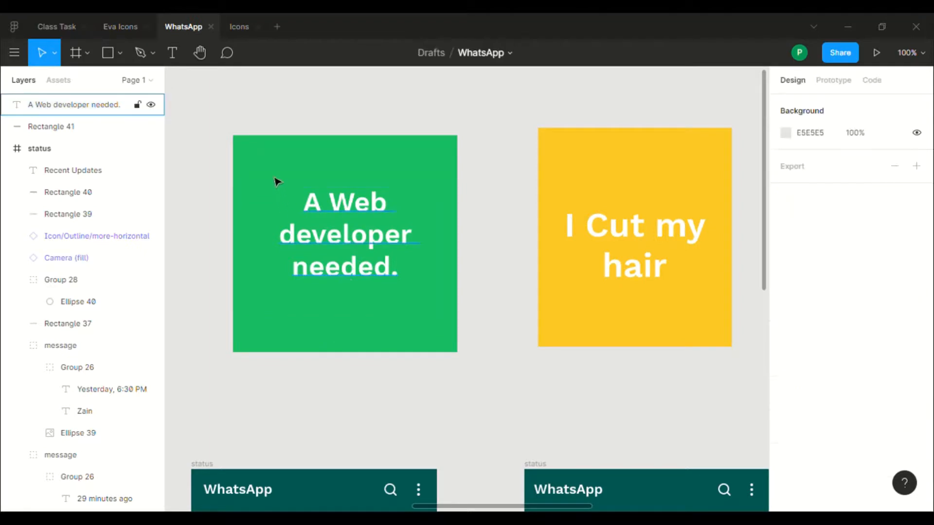
Step: Group the white text with its green background rectangle
click(331, 224)
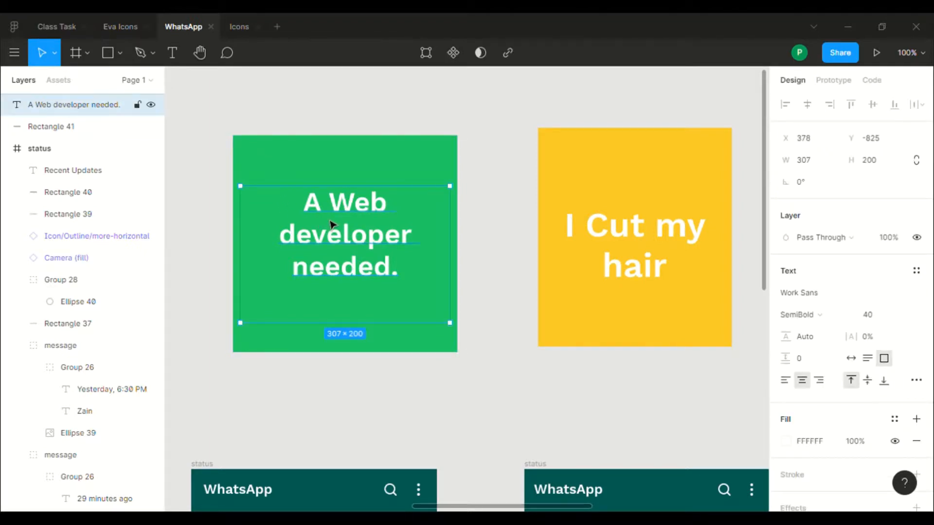
shift+click(268, 160)
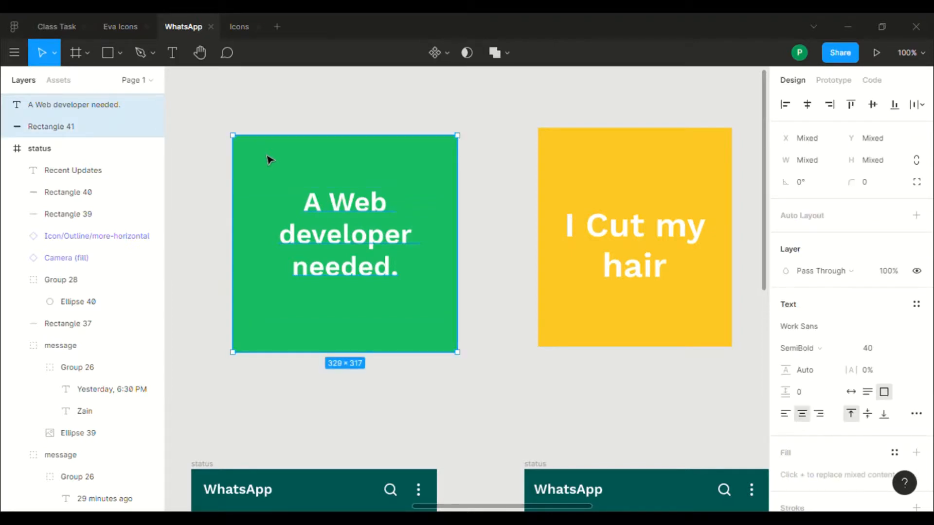
key(ctrl+g)
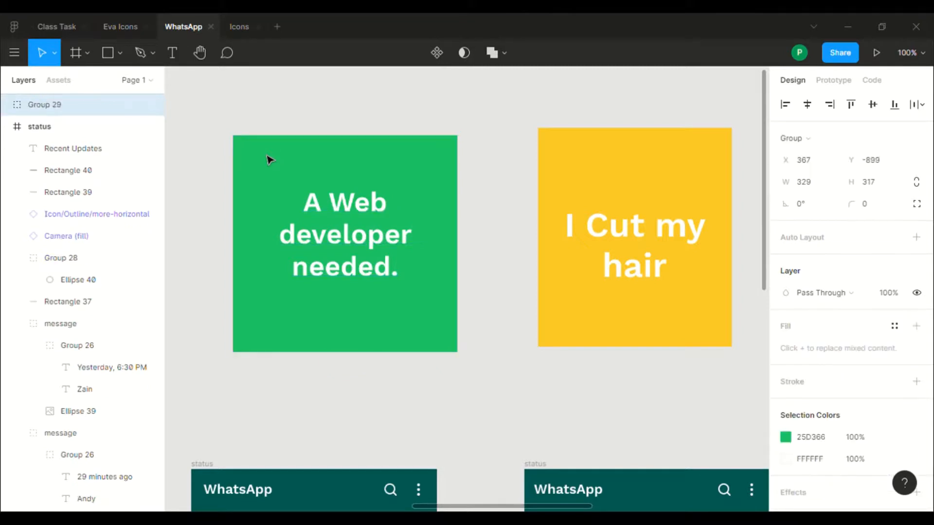
Step: Add a 1x PNG export setting to the green card group and export it
scroll(849, 330, down, 2)
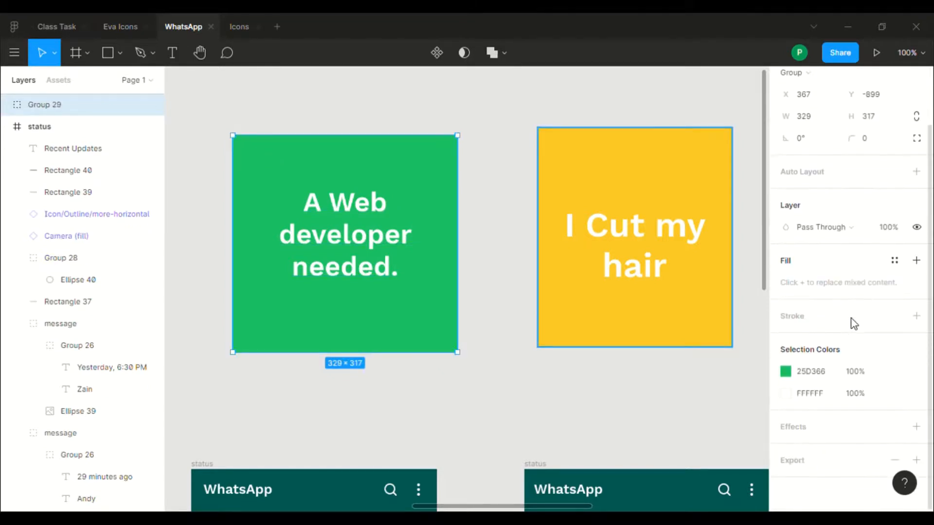
click(916, 460)
scroll(865, 436, down, 3)
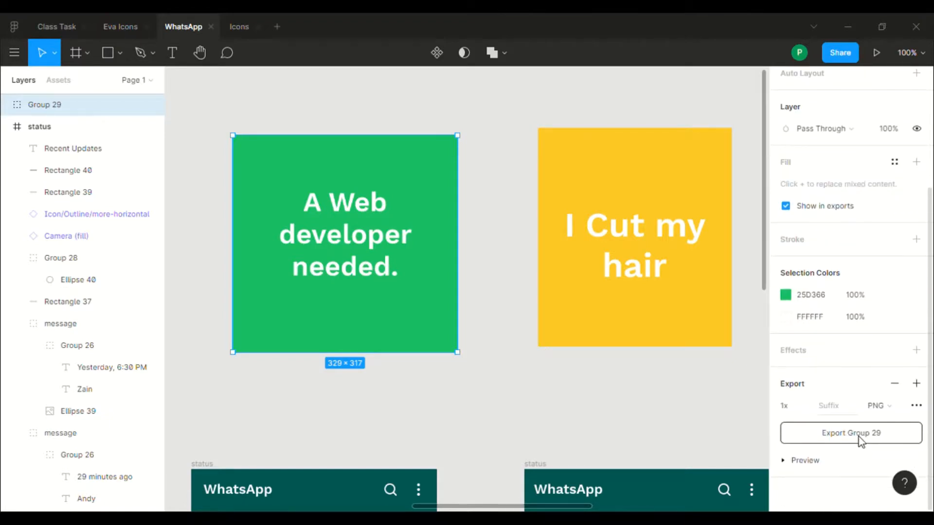
click(859, 435)
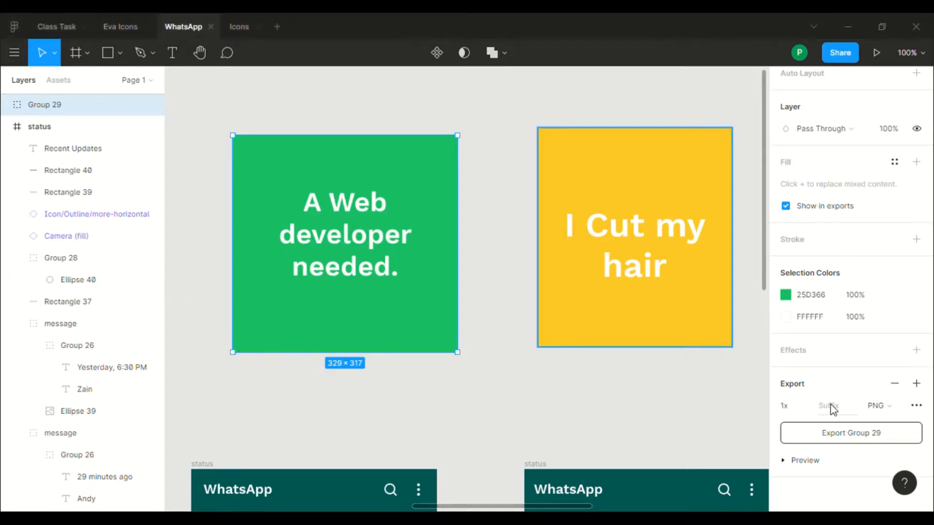
Step: Replace the image fill of the first Recent Updates contact's picture with the exported green "A Web developer needed." card
click(626, 413)
scroll(626, 414, down, 10)
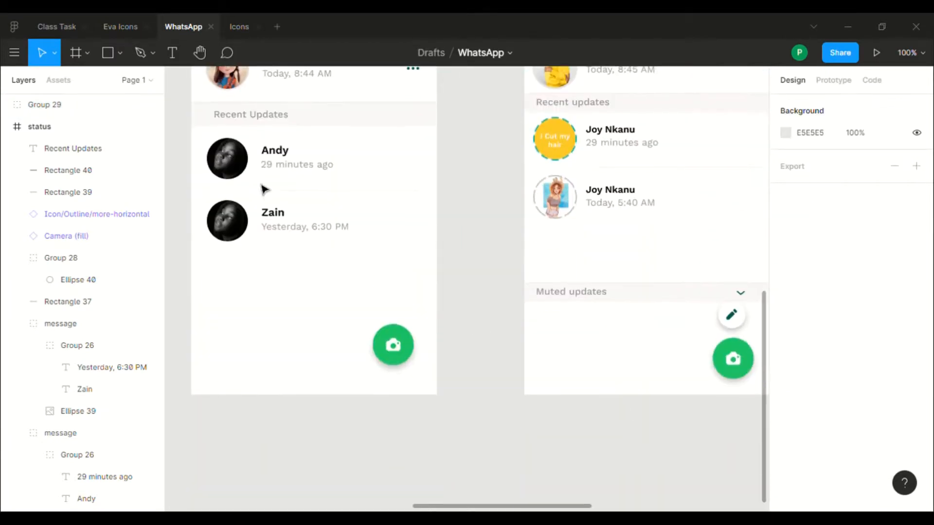
click(238, 174)
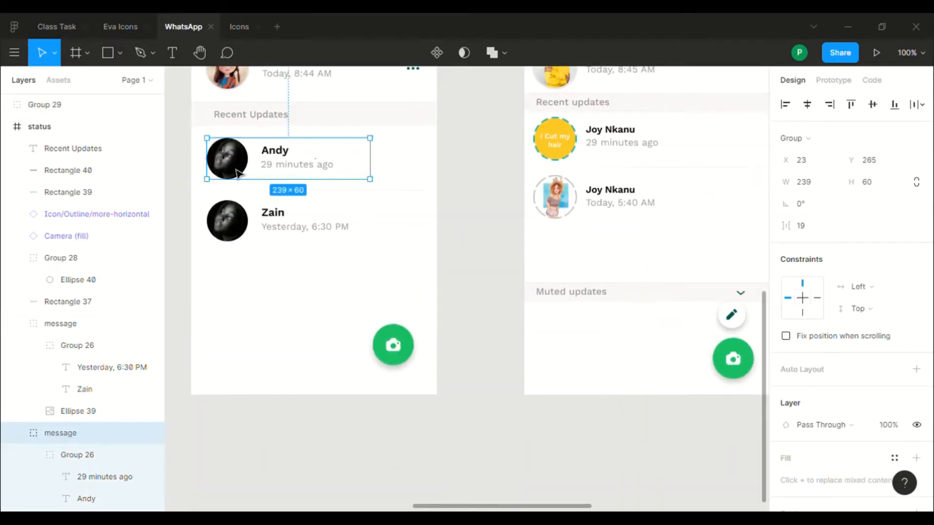
double_click(238, 174)
key(Escape)
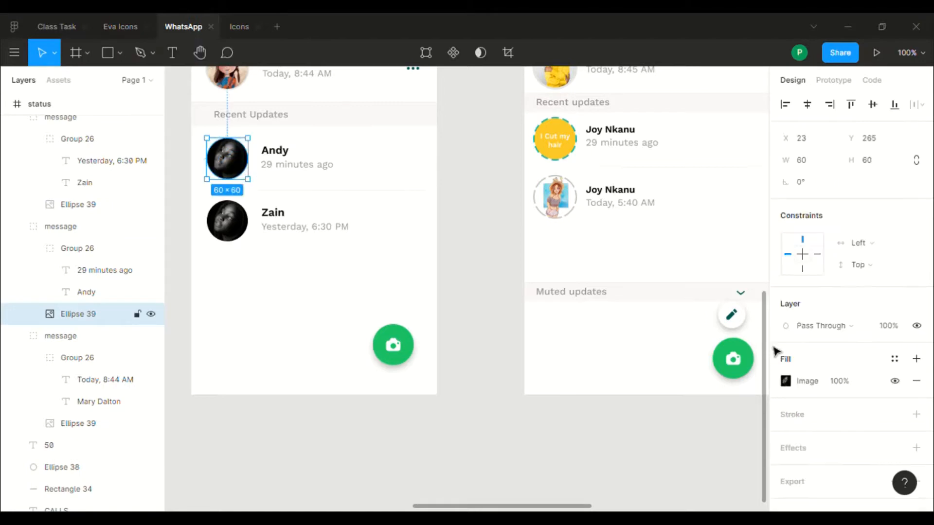
click(786, 381)
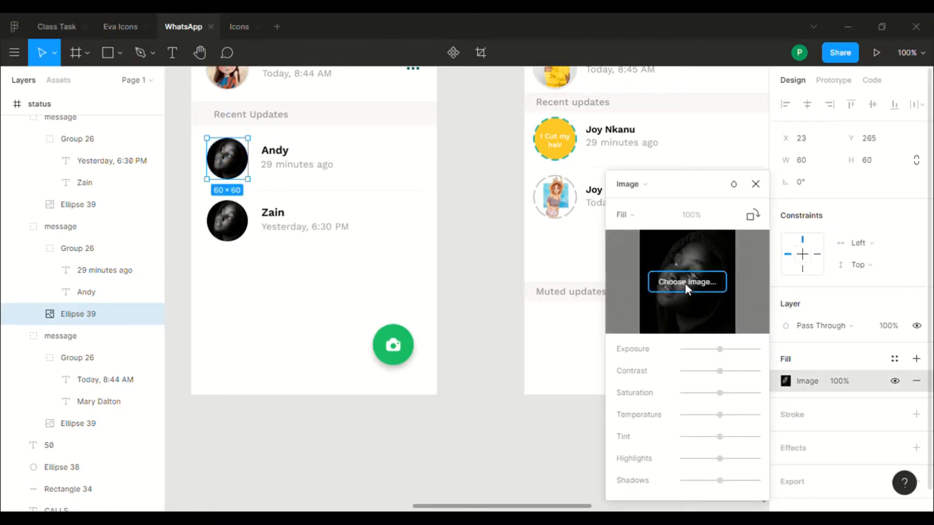
click(685, 283)
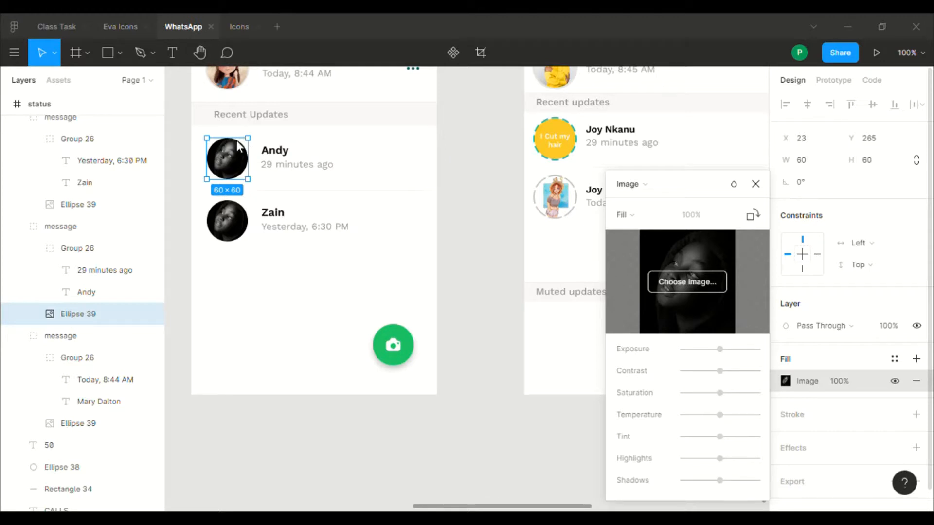
double_click(211, 128)
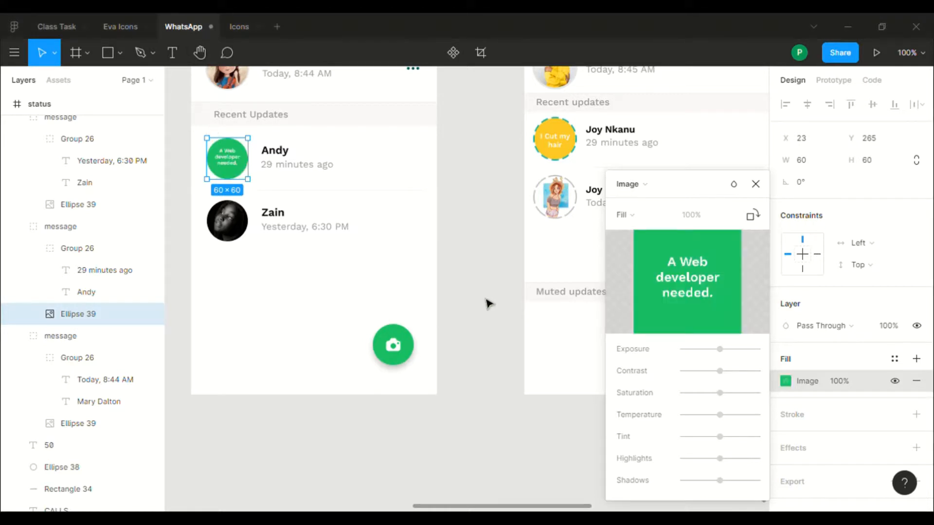
Step: Add a stroke of width 2 to the green status picture and align it outside
scroll(488, 303, left, 3)
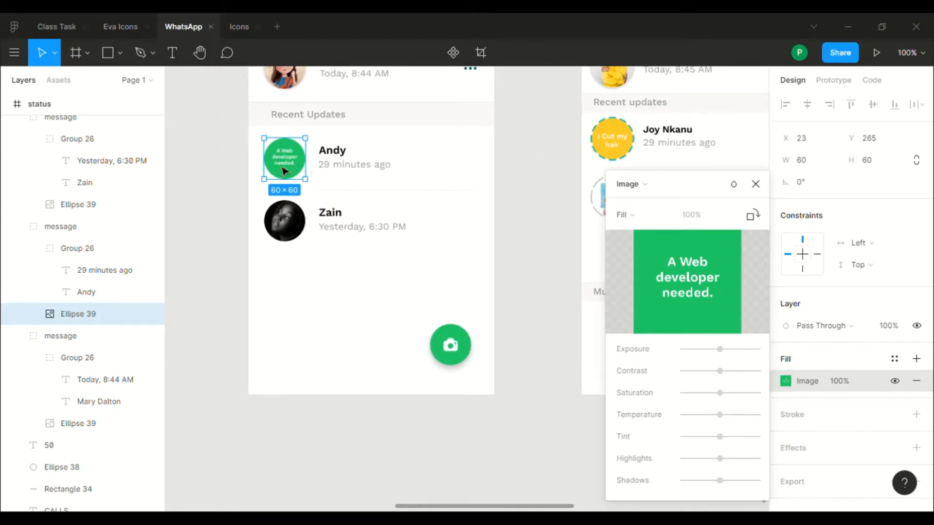
click(916, 418)
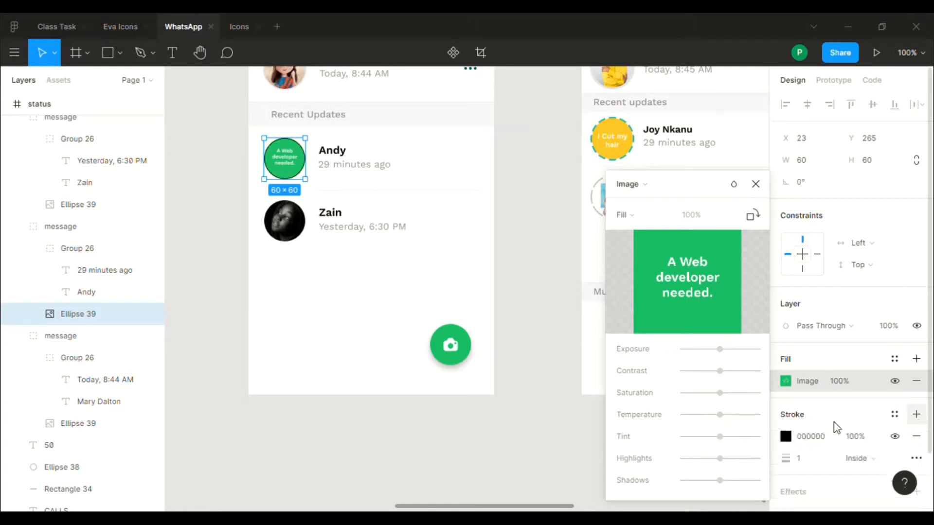
scroll(836, 428, down, 2)
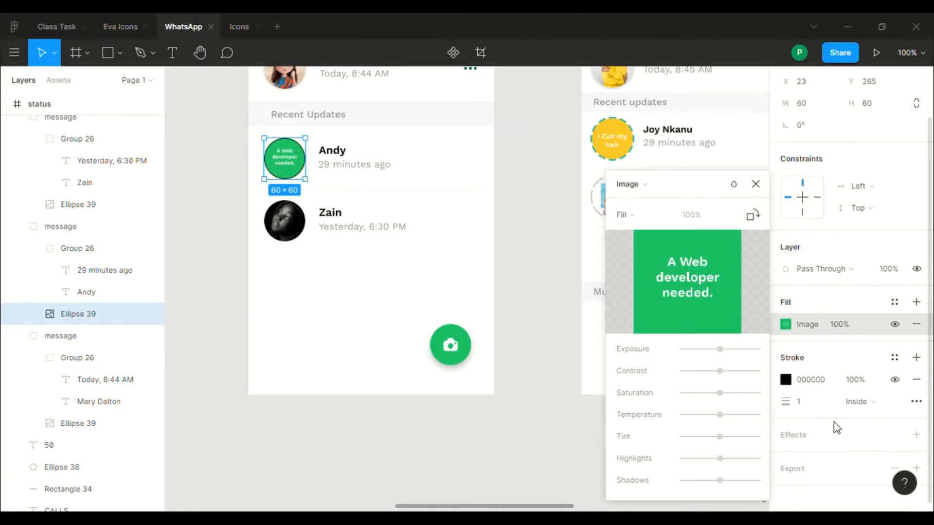
click(802, 397)
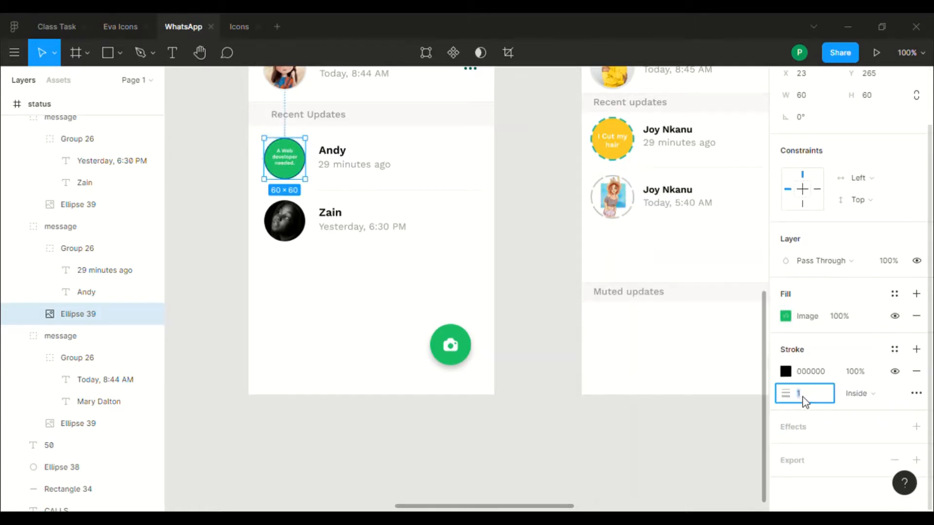
key(Return)
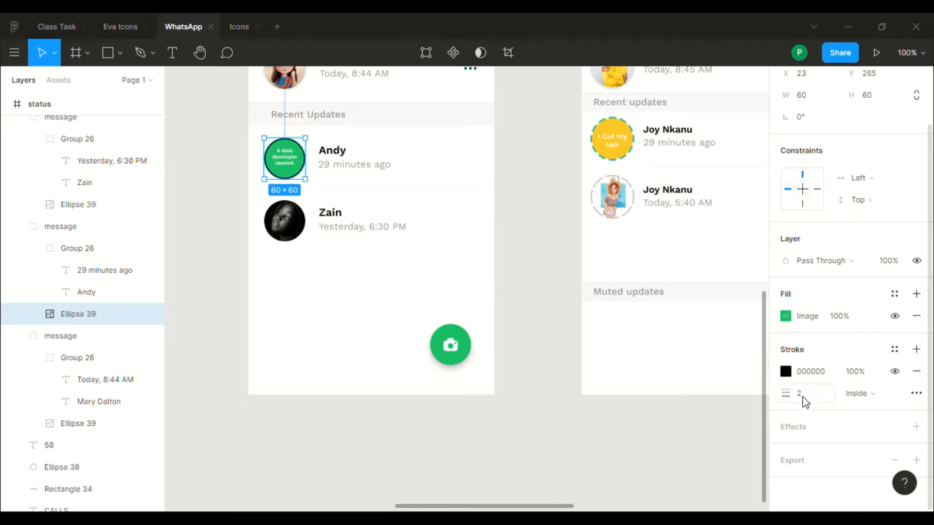
click(855, 393)
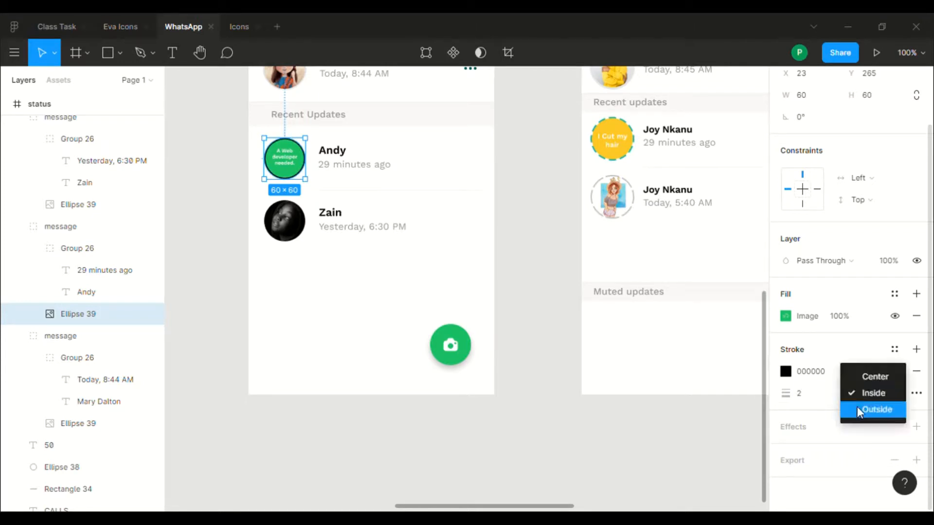
click(865, 408)
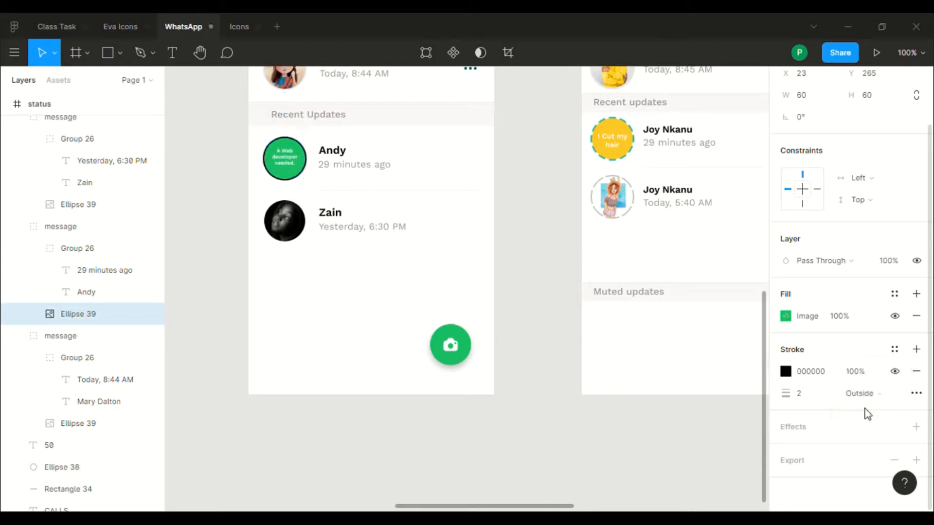
Step: Give the green picture's stroke a round join and set its dashes to 10, 5
click(917, 395)
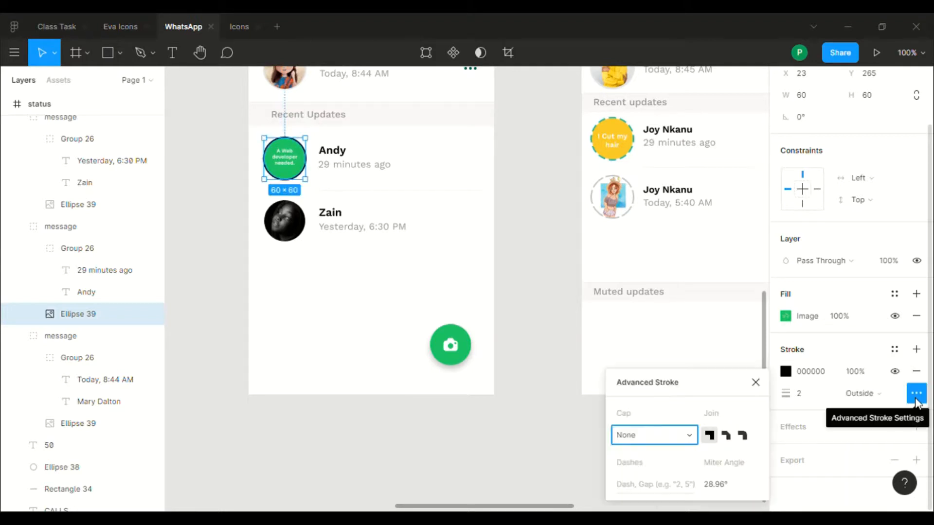
click(746, 436)
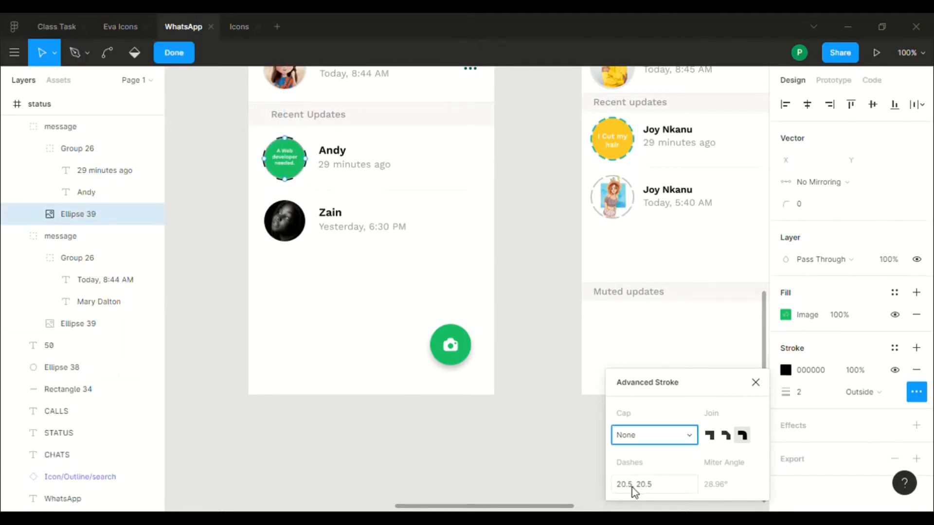
click(632, 488)
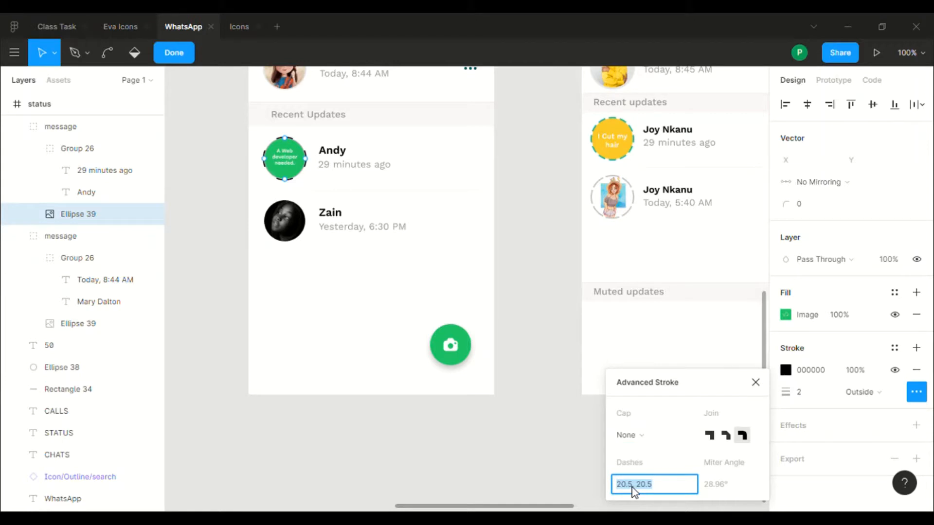
text(10, 5)
key(Return)
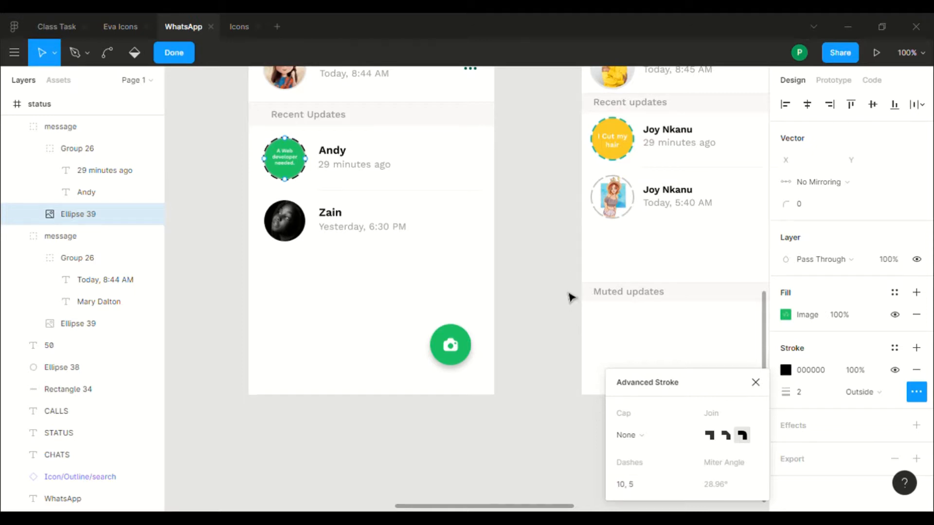
Step: Change the green picture's dashed stroke to the green document color 25D366
click(825, 372)
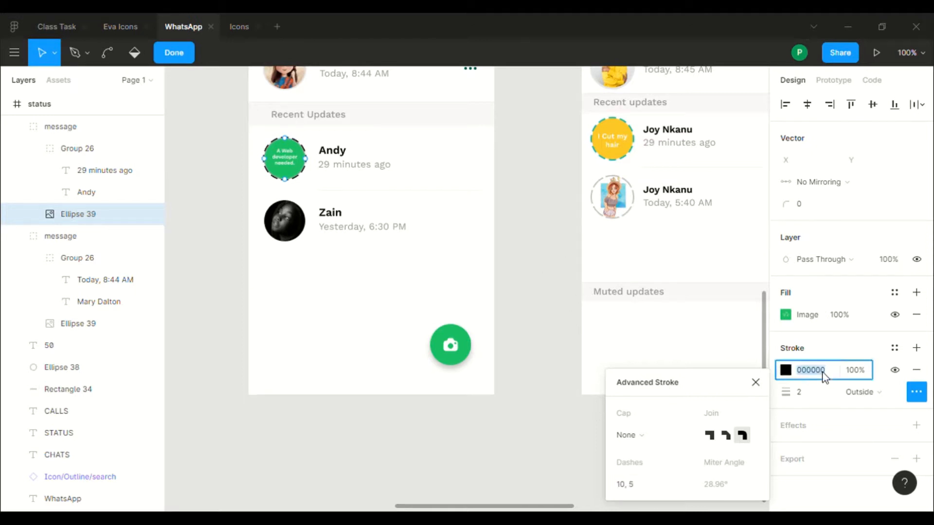
click(785, 371)
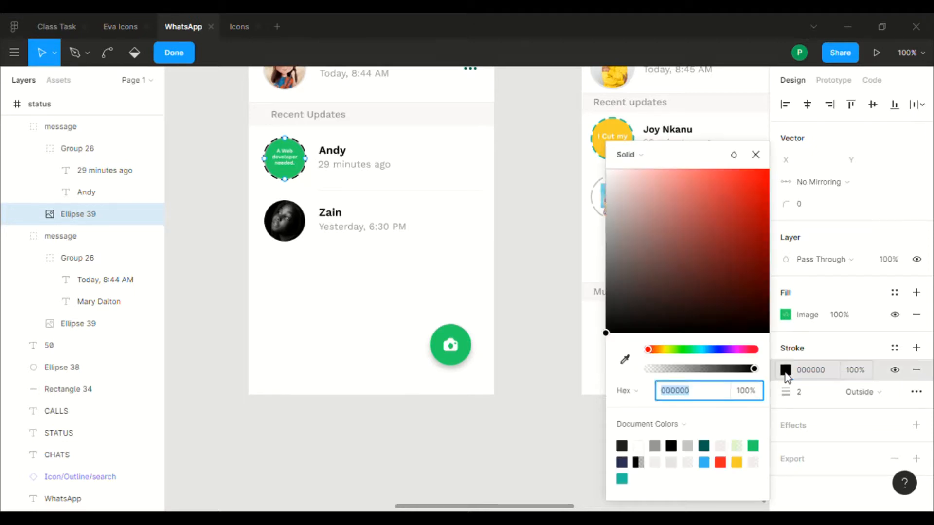
click(755, 448)
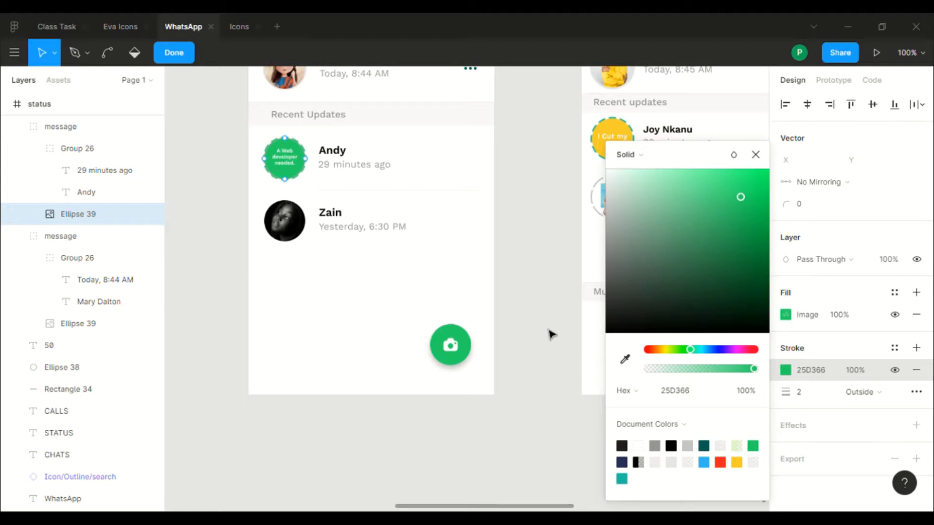
key(Escape)
key(Escape)
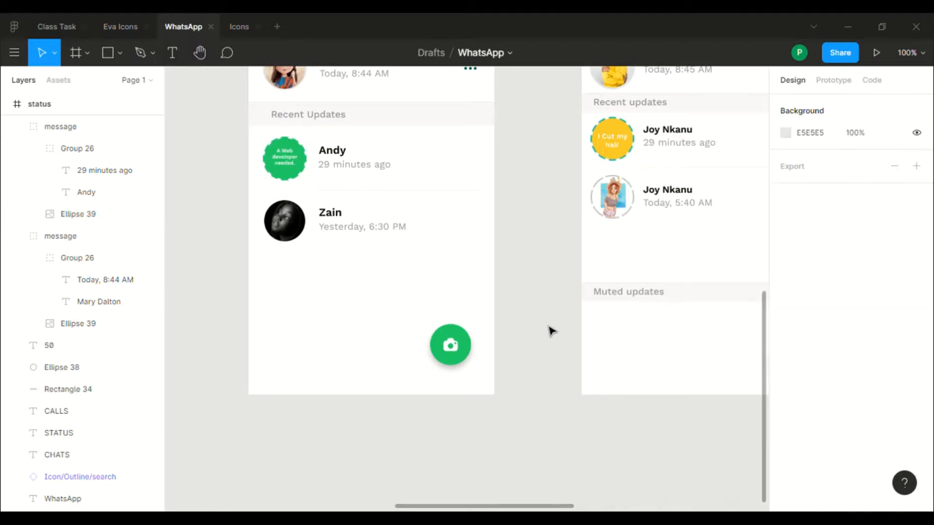
scroll(551, 330, up, 1)
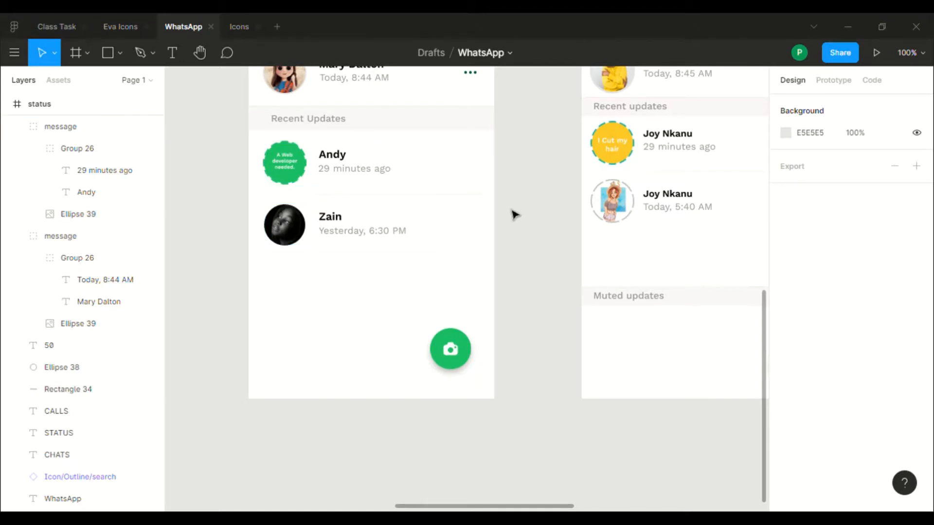
scroll(515, 215, down, 1)
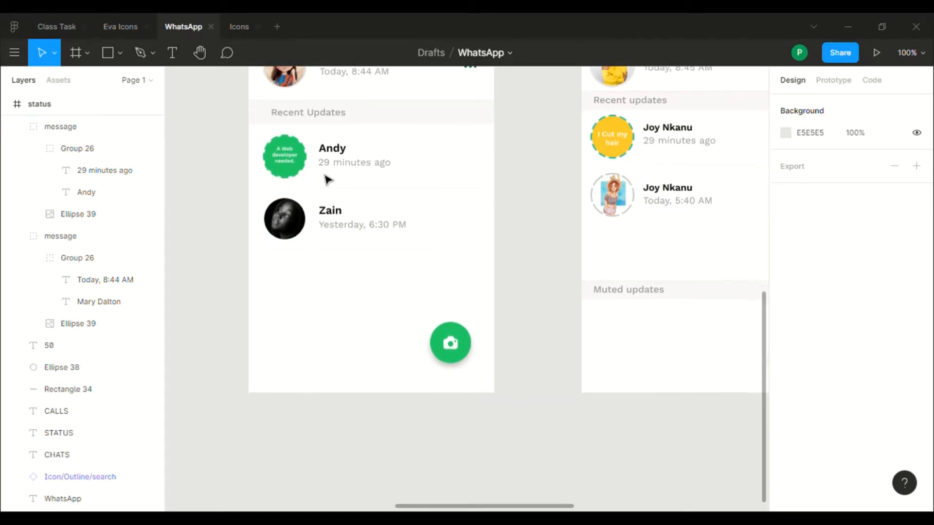
click(296, 183)
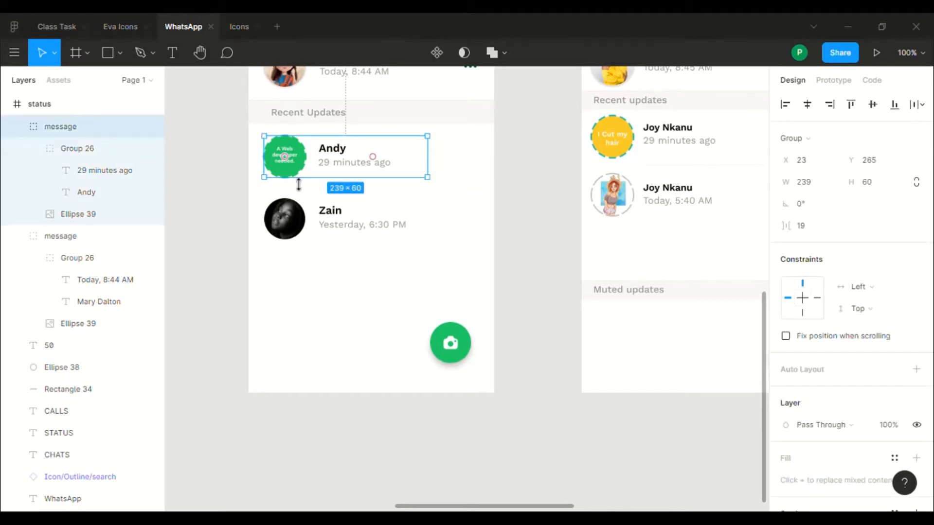
click(519, 265)
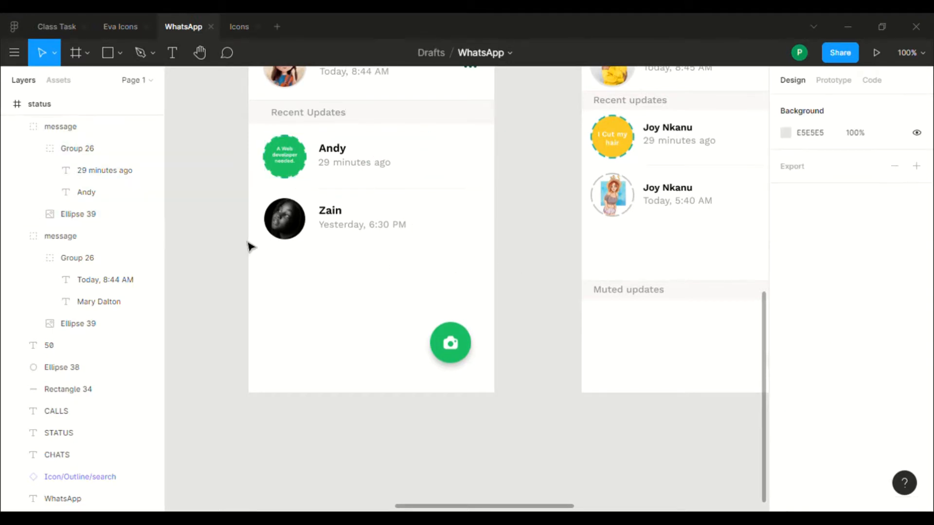
Step: Replace the second Recent Updates contact's picture fill with the photo of a dark-haired woman in a black top
ctrl+click(288, 235)
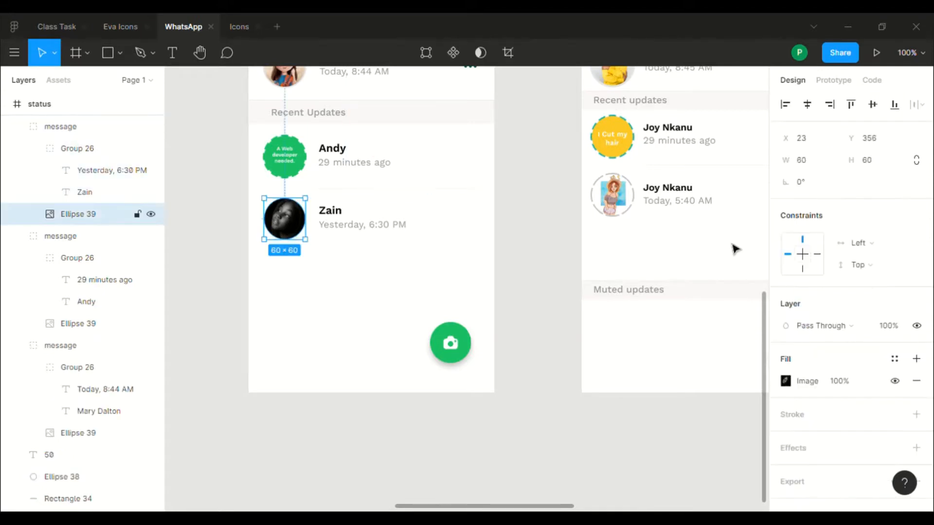
click(785, 380)
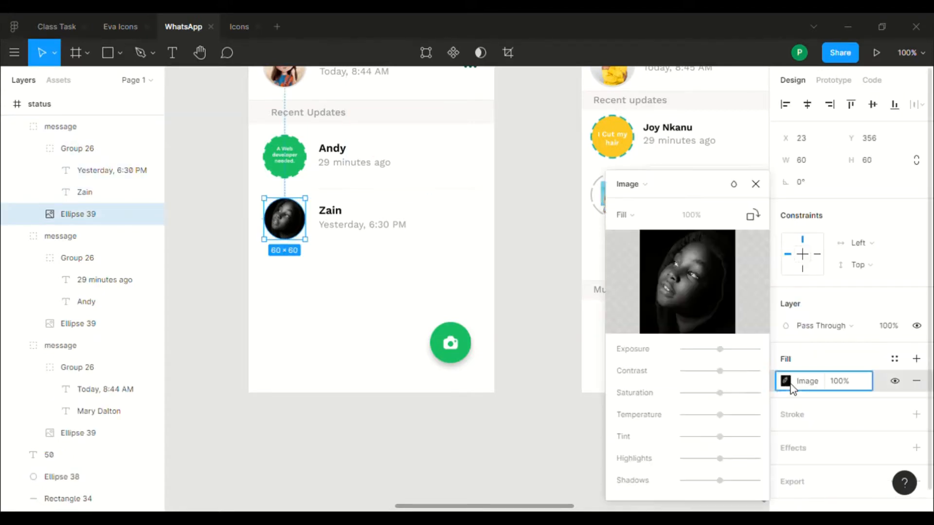
click(696, 284)
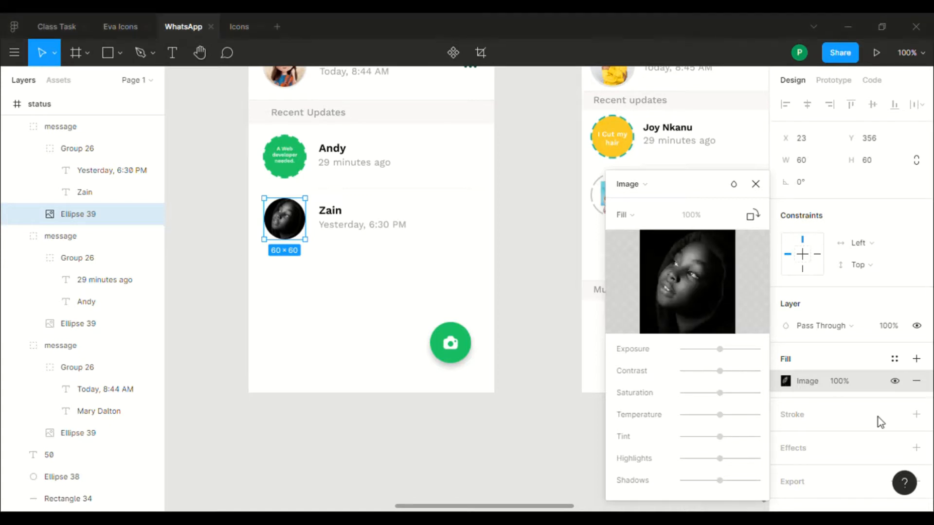
Step: Add a stroke of width 2 to the second contact's picture and align it outside
click(916, 415)
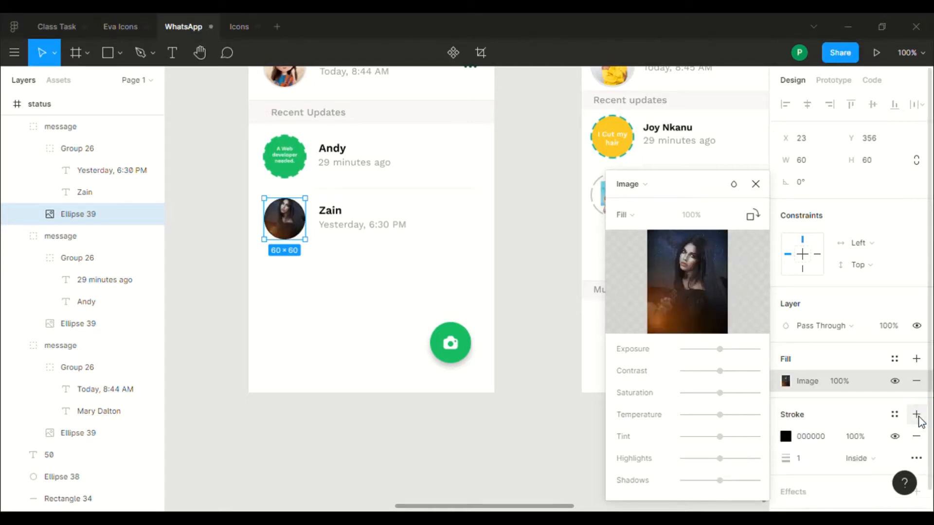
scroll(803, 438, down, 3)
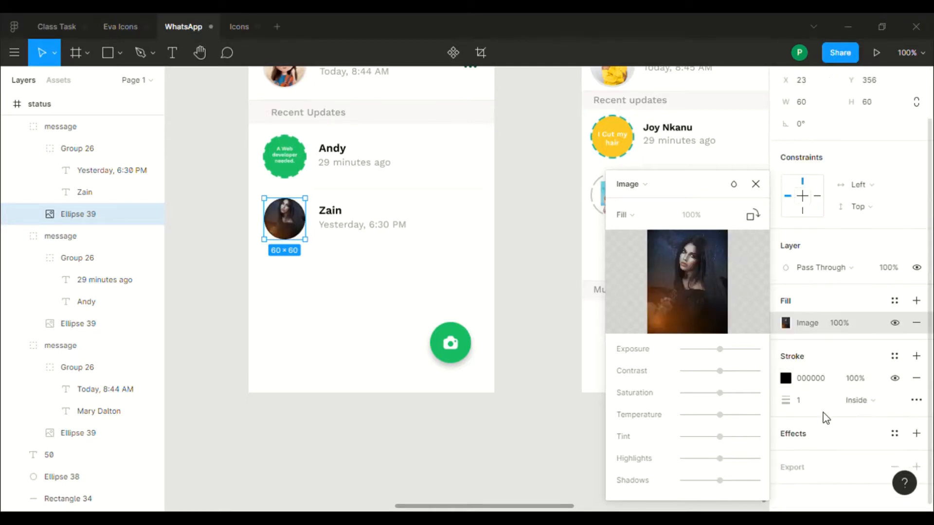
click(806, 403)
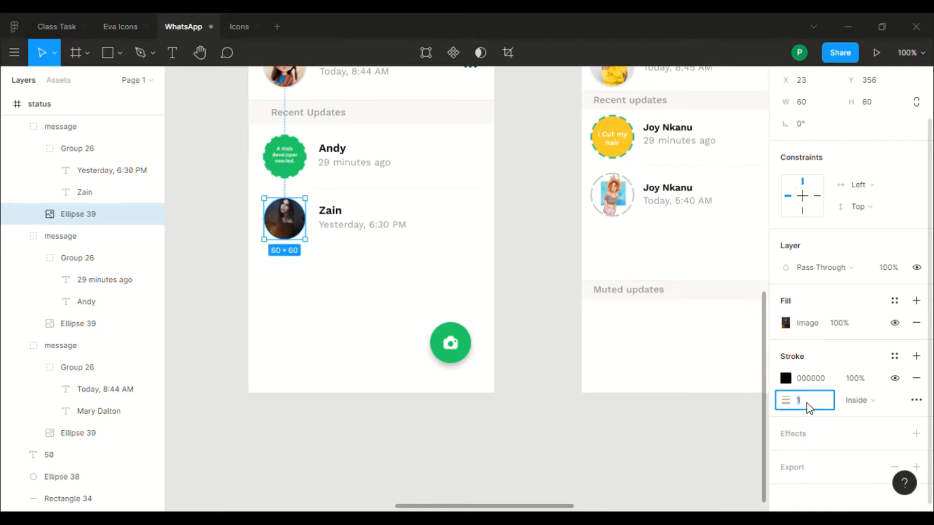
key(Return)
click(877, 402)
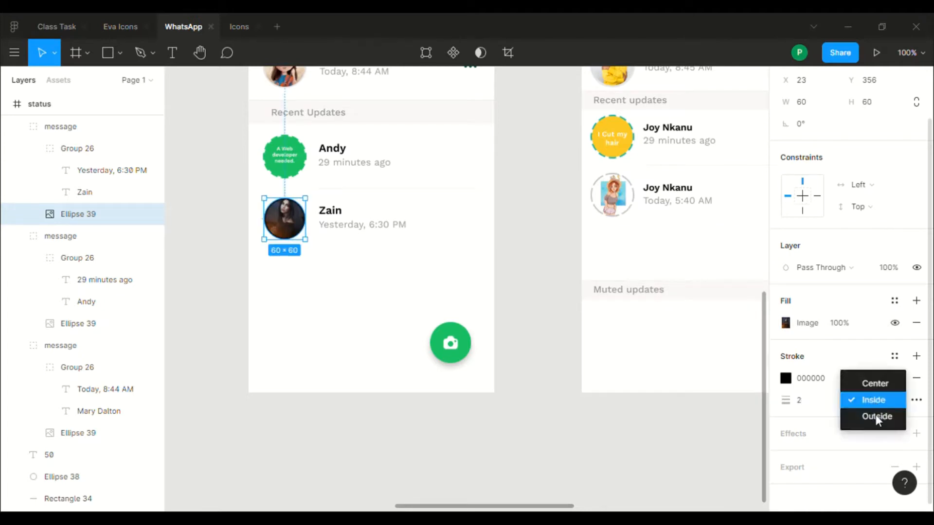
click(876, 419)
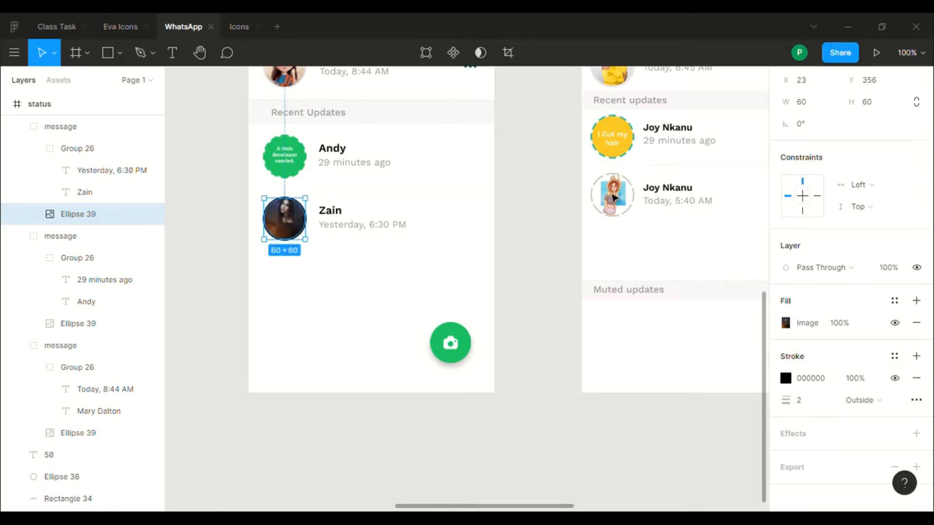
Step: Check the dash setting of the reference's second picture and set the second contact's picture stroke dashes to 20, 4
click(624, 208)
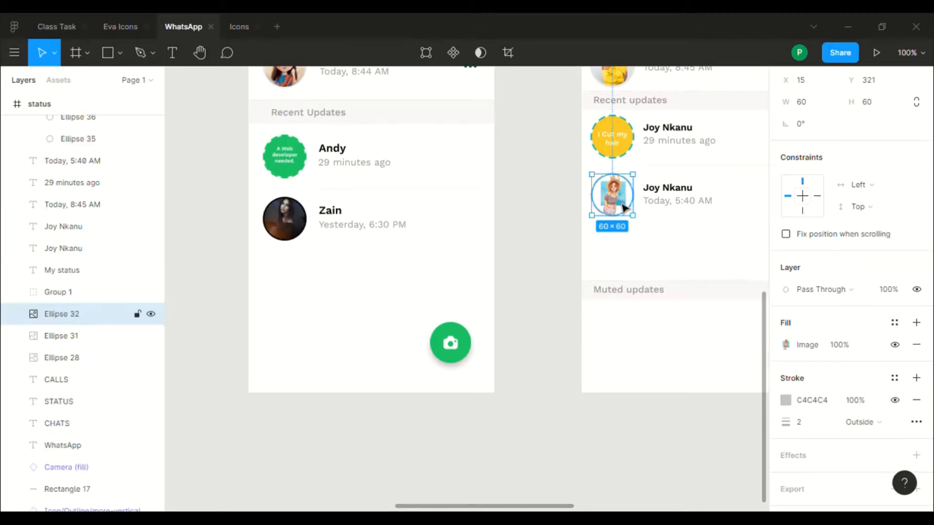
click(917, 423)
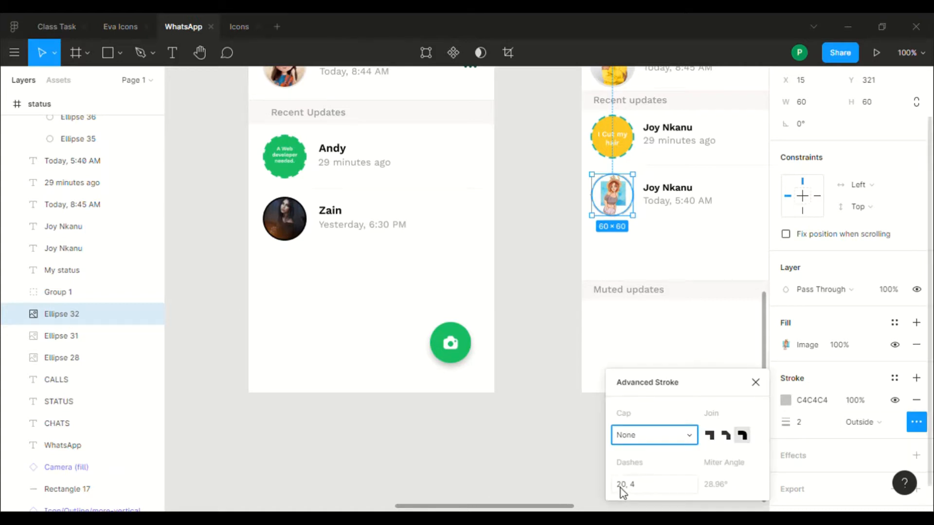
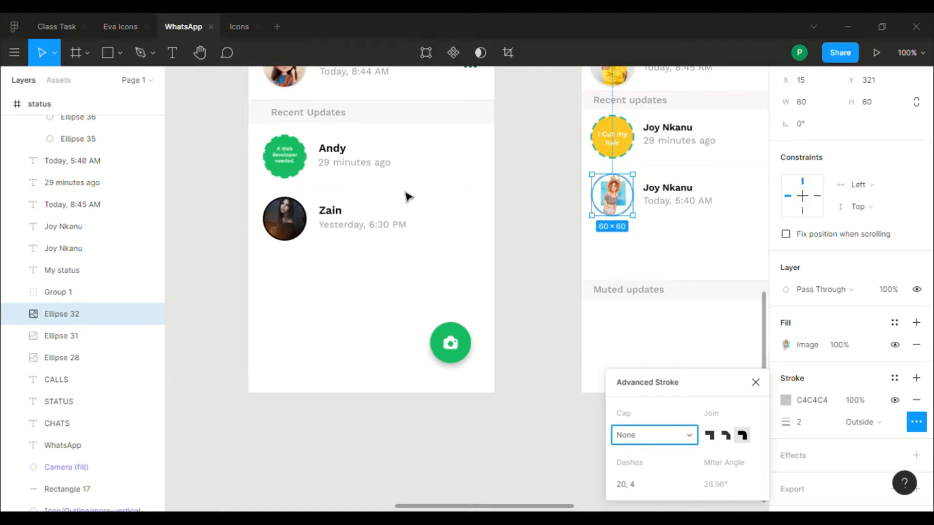
click(303, 222)
double_click(302, 221)
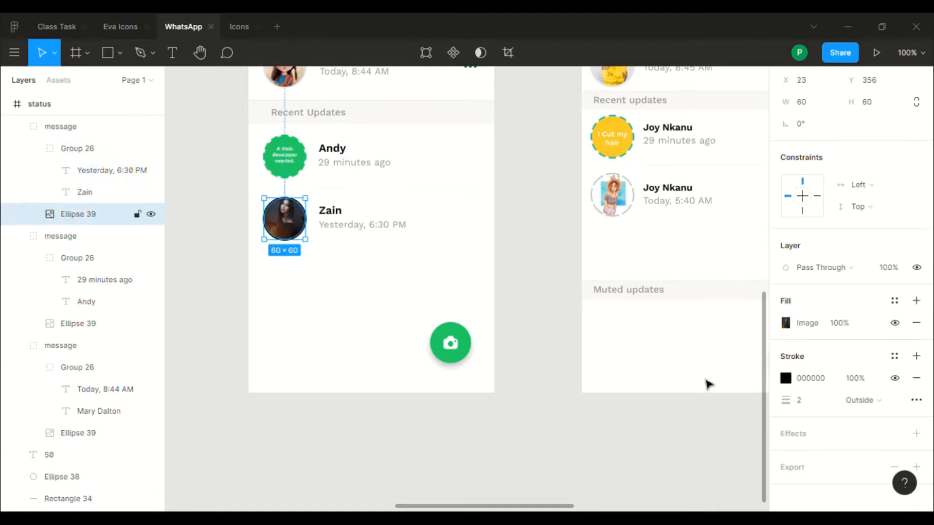
click(916, 400)
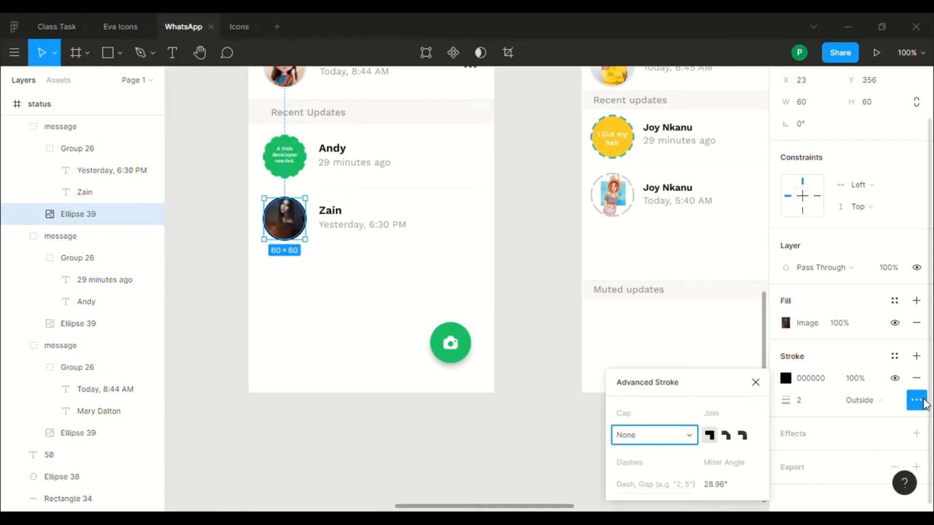
click(631, 486)
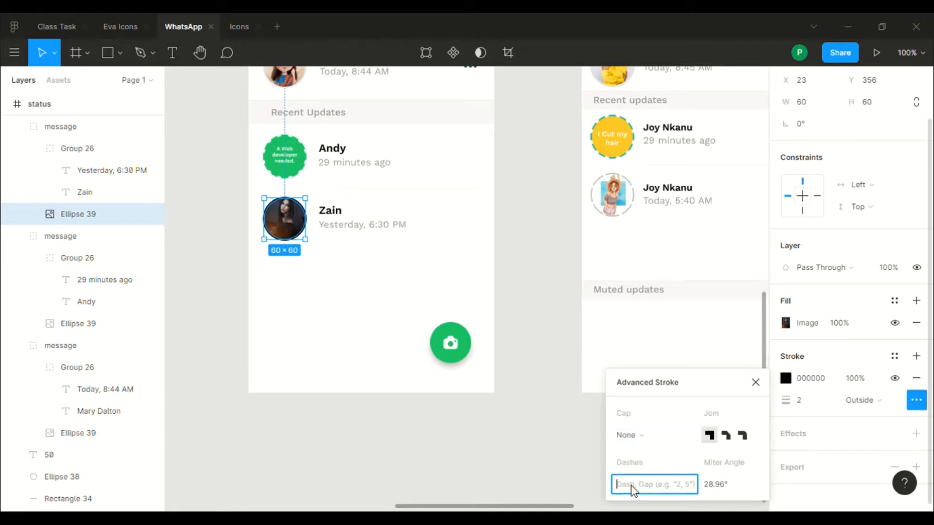
text(20,4)
key(Return)
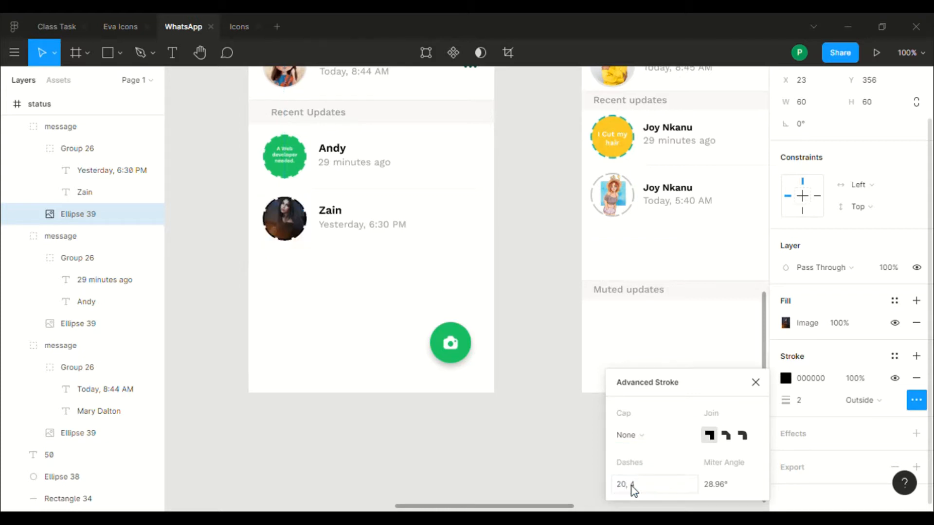
Step: Change the second contact's dashed picture stroke to the gray color C4C4C4
click(793, 383)
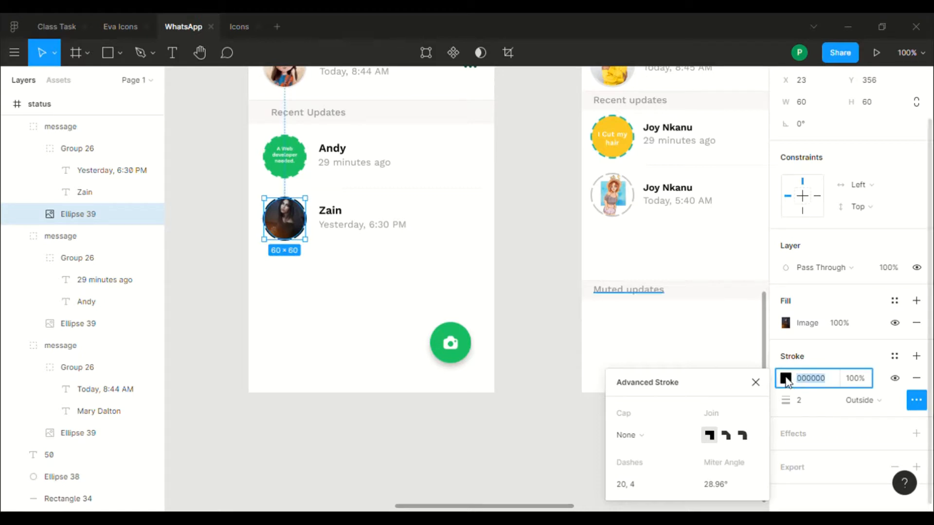
click(786, 379)
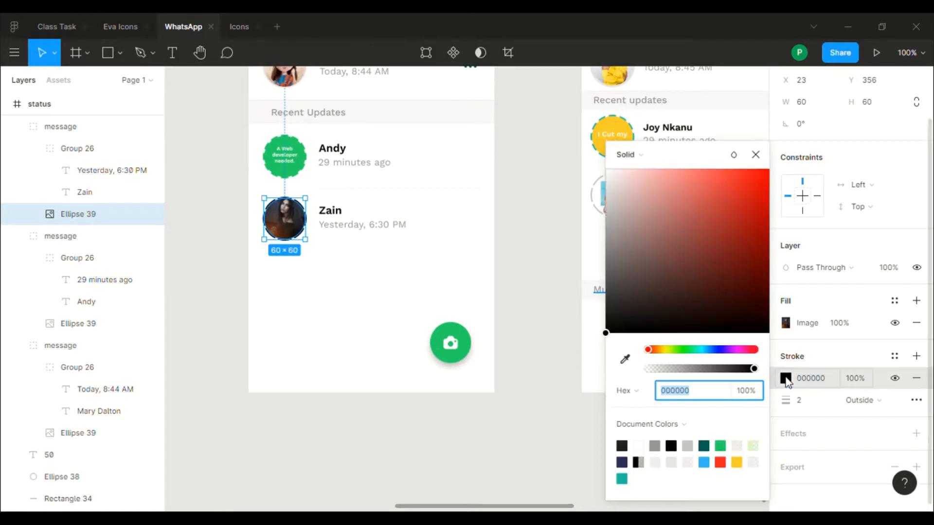
click(674, 481)
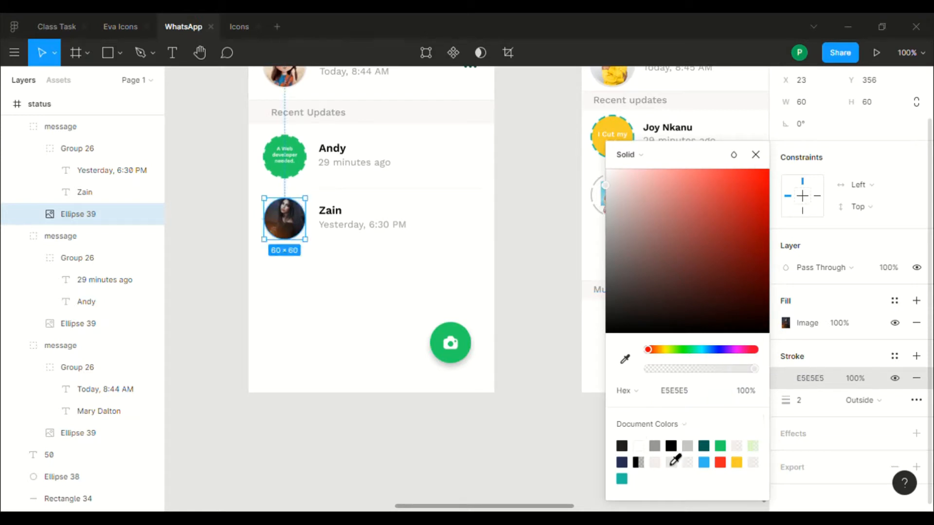
click(692, 465)
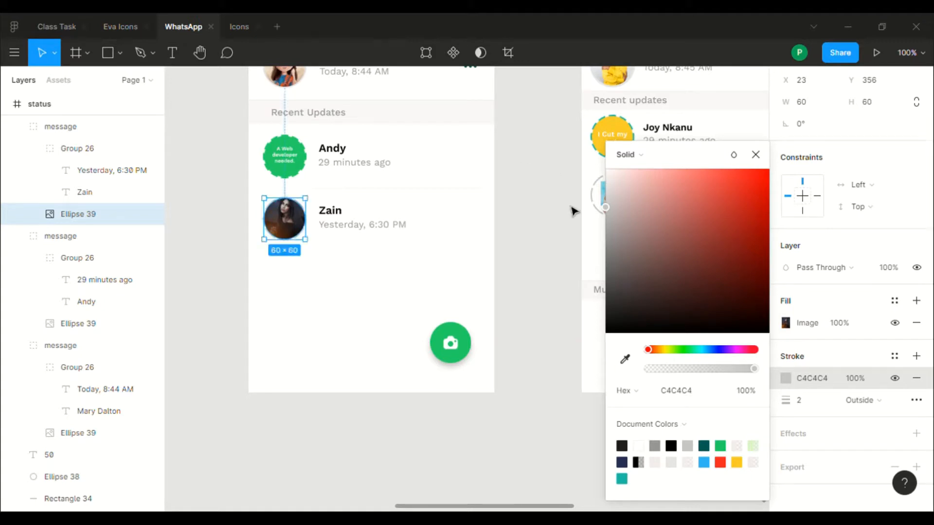
Step: Compare the second contact's picture stroke and the overall status layout with the reference status screen
click(598, 208)
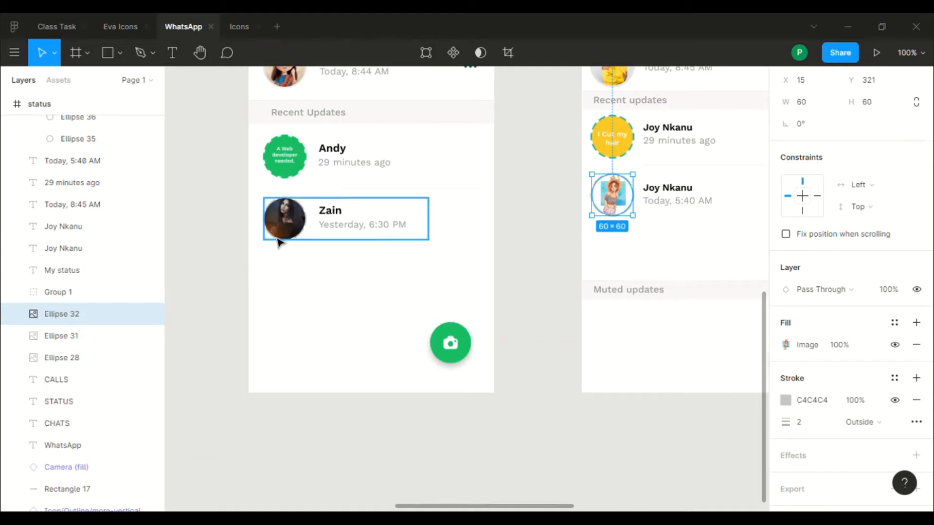
click(295, 238)
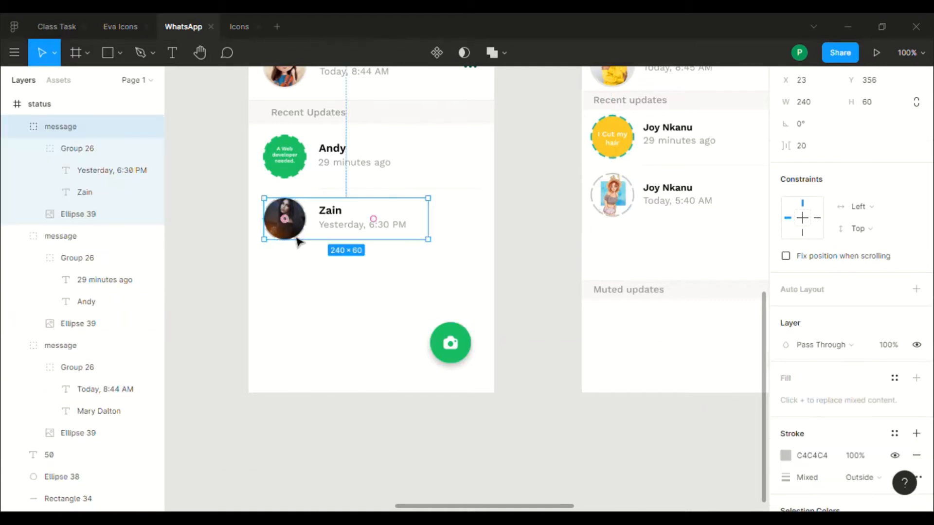
click(295, 239)
key(Return)
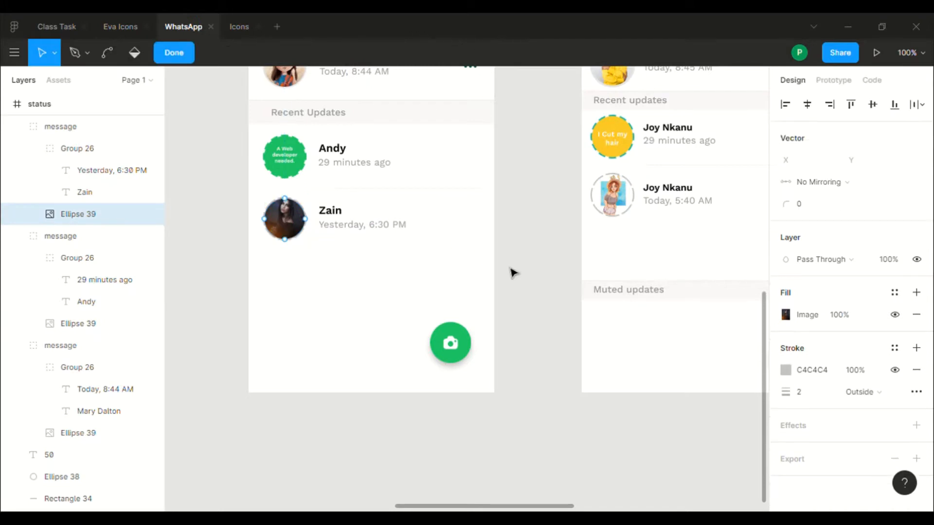
key(Escape)
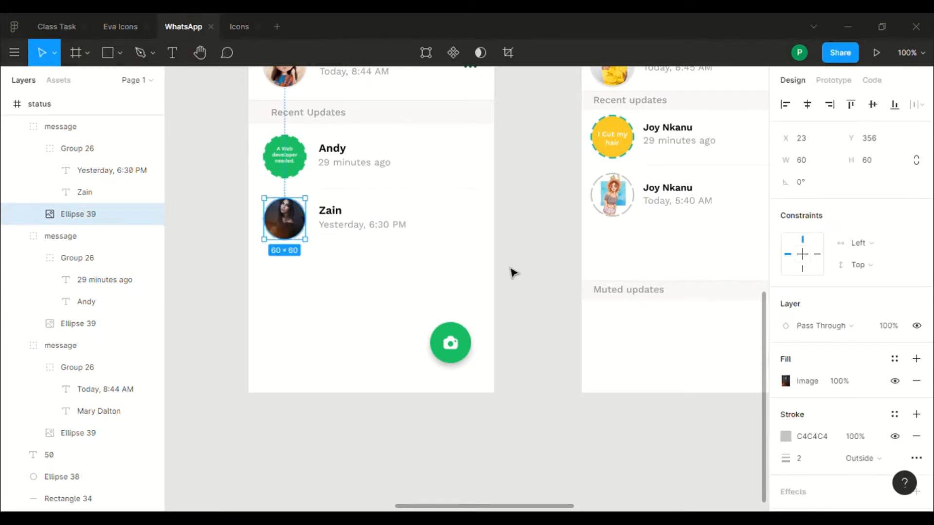
click(512, 272)
scroll(512, 273, up, 3)
scroll(512, 272, right, 2)
right_click(511, 272)
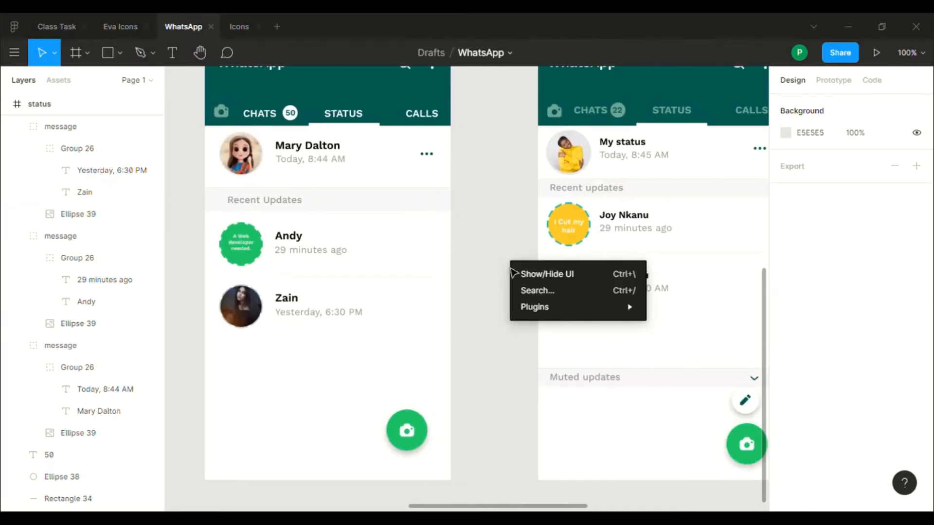
click(494, 214)
scroll(494, 215, right, 1)
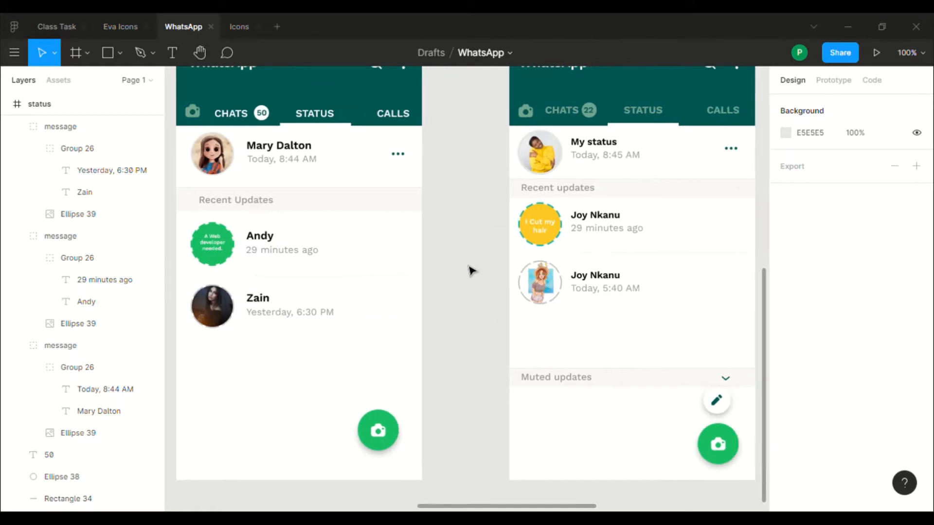
scroll(490, 376, left, 1)
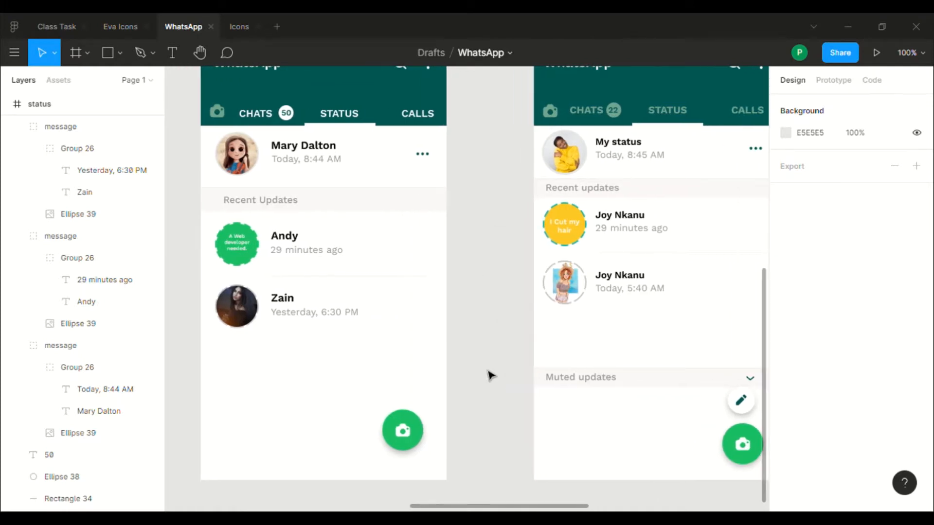
scroll(490, 376, left, 1)
scroll(490, 375, down, 3)
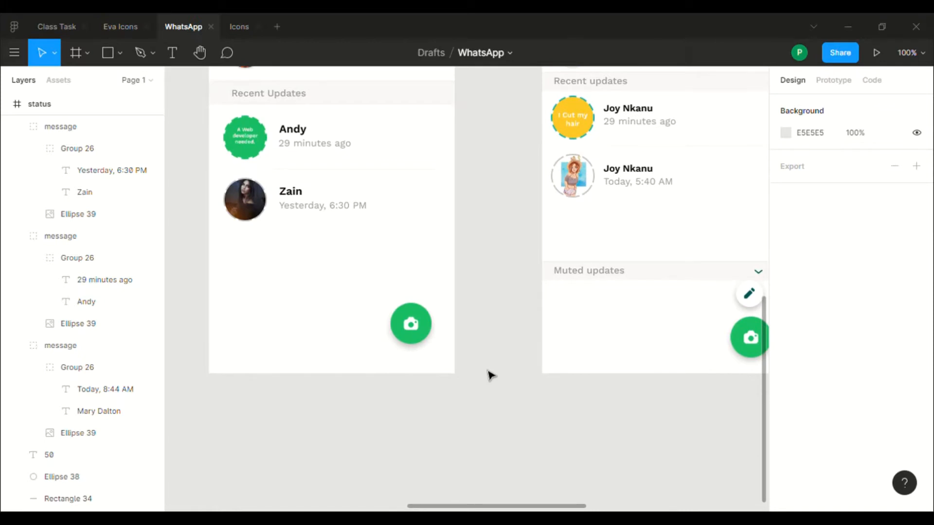
scroll(490, 375, up, 2)
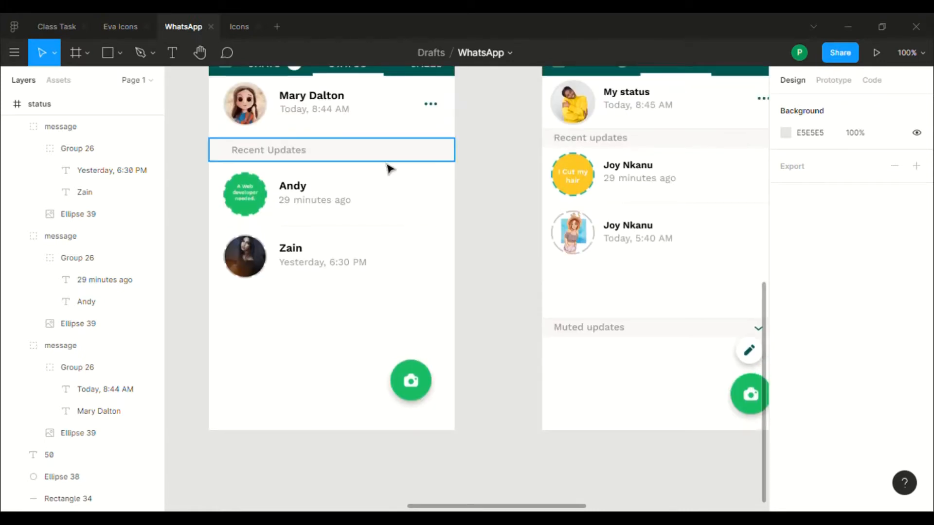
Step: Group the Recent Updates label with its background band and the thin divider line above it
click(405, 156)
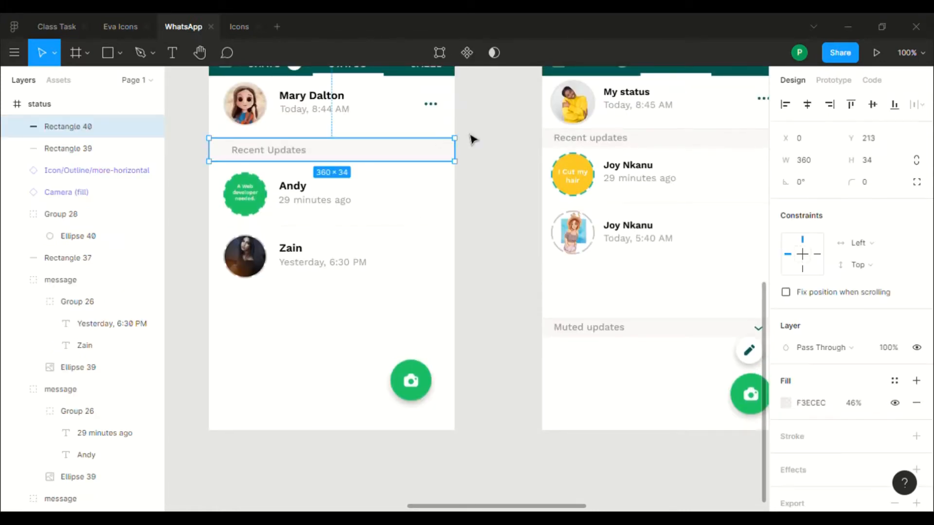
click(471, 139)
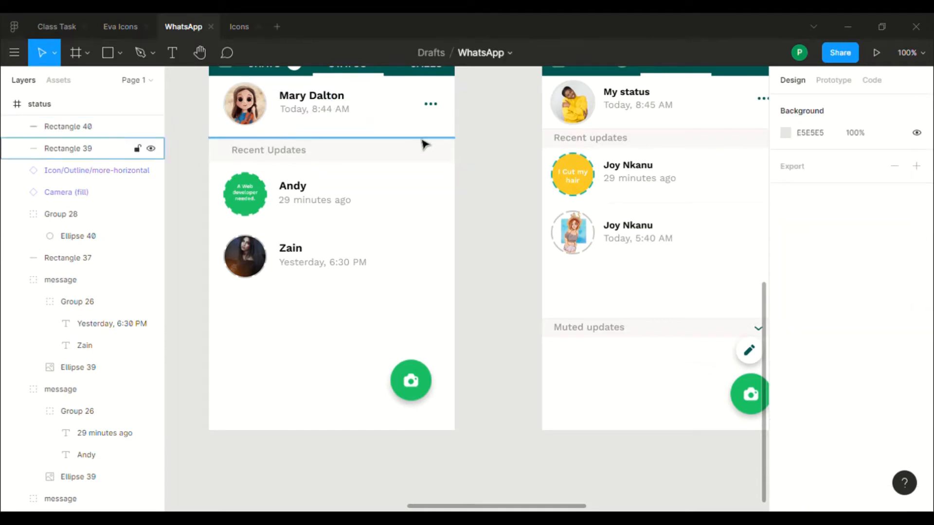
click(425, 141)
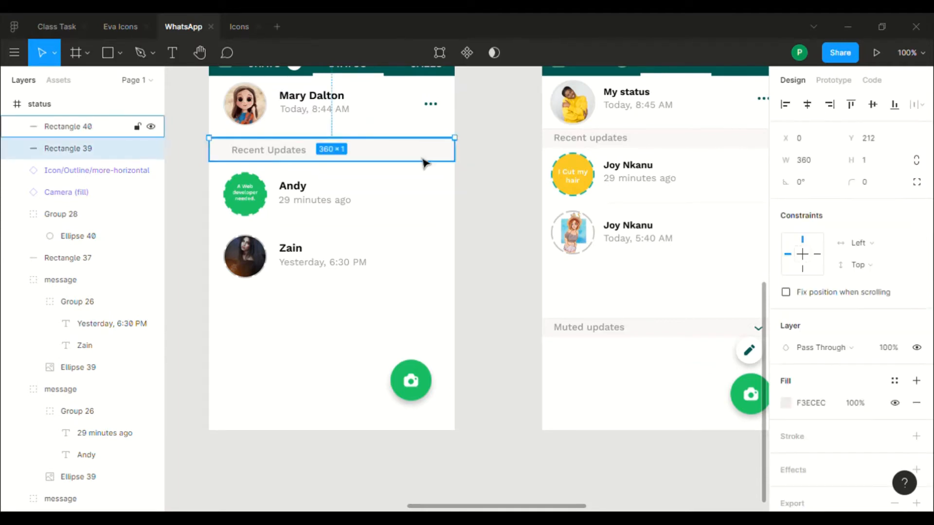
shift+click(425, 167)
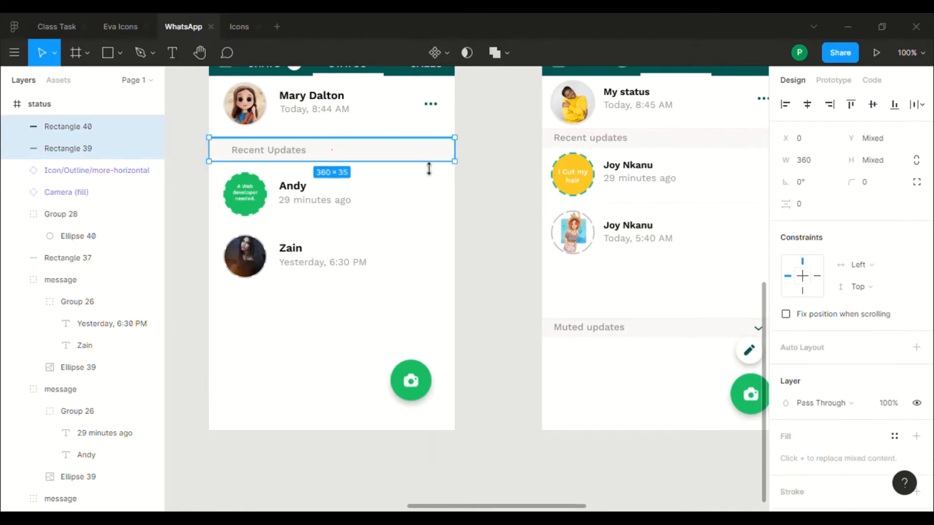
shift+click(300, 157)
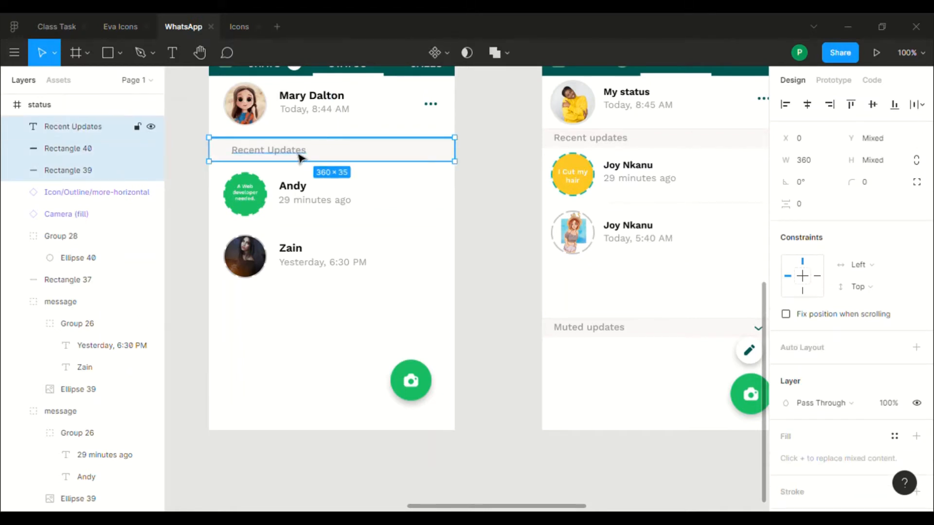
key(ctrl+g)
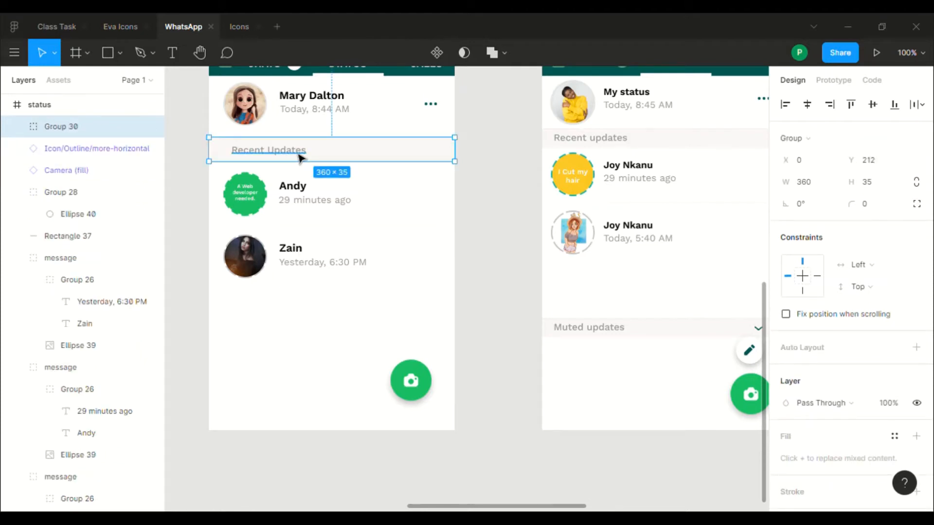
Step: Duplicate the Recent Updates header group and move the copy below the second contact, to about Y 485
key(ctrl+d)
key(Down)
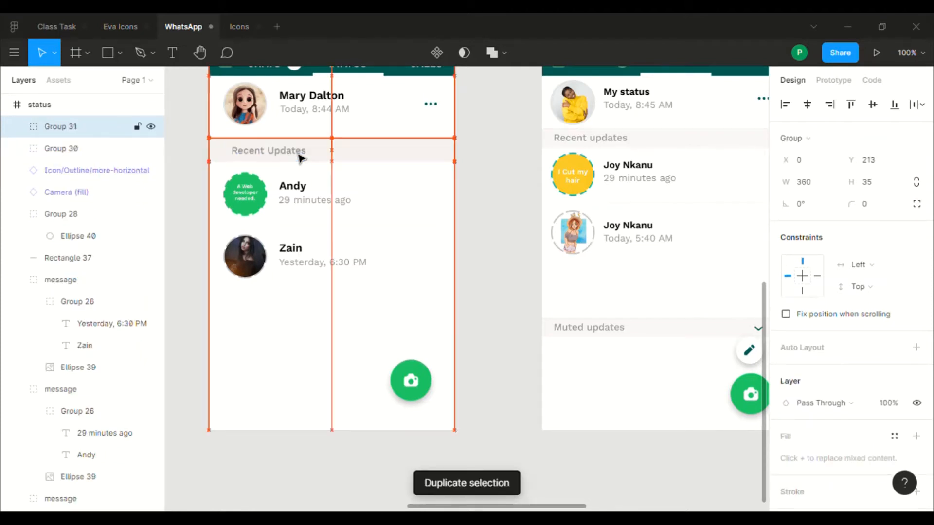
key(Down)
key(Down)
key(Down)
key(Down)
key(Down)
key(Down)
key(Down)
key(Down)
key(Down)
key(Down)
key(Down)
key(Down)
key(Down)
key(Down)
key(Down)
key(Down)
key(Down)
key(Down)
key(Down)
key(Down)
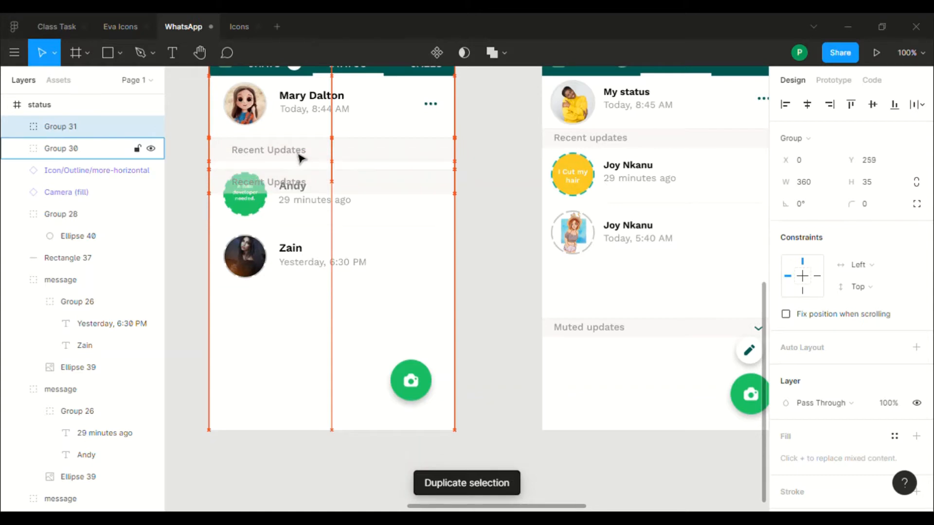
key(Down)
key(Down)
key(Down)
key(Down)
key(Down)
key(Down)
key(Down)
key(Down)
key(Down)
key(Down)
key(Down)
key(Down)
key(Down)
key(Down)
key(Down)
key(Down)
key(Down)
key(Down)
key(Down)
key(Down)
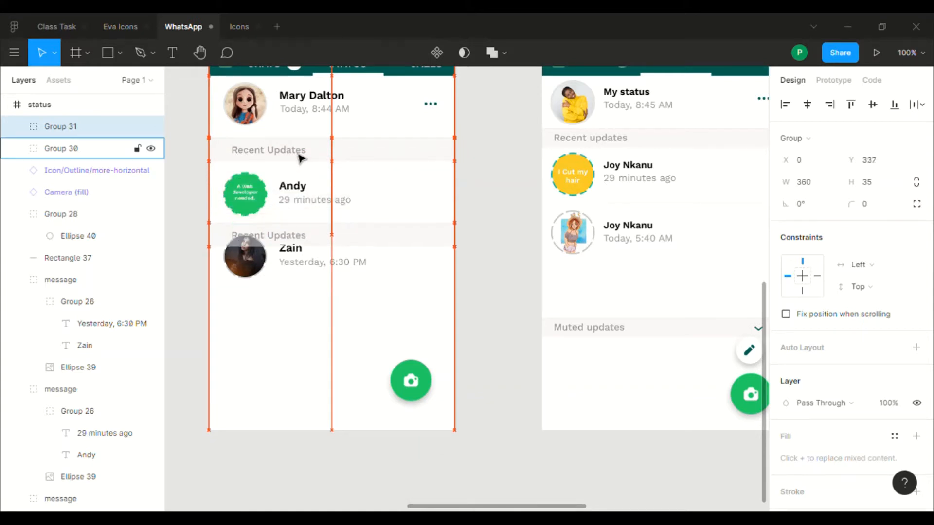
key(Down)
key(Down)
key(Down)
key(Down)
key(Down)
key(Down)
key(Down)
key(Down)
key(Down)
key(Down)
key(Down)
key(Down)
key(Down)
key(Down)
key(Down)
key(Down)
key(Down)
key(Down)
key(Down)
key(Down)
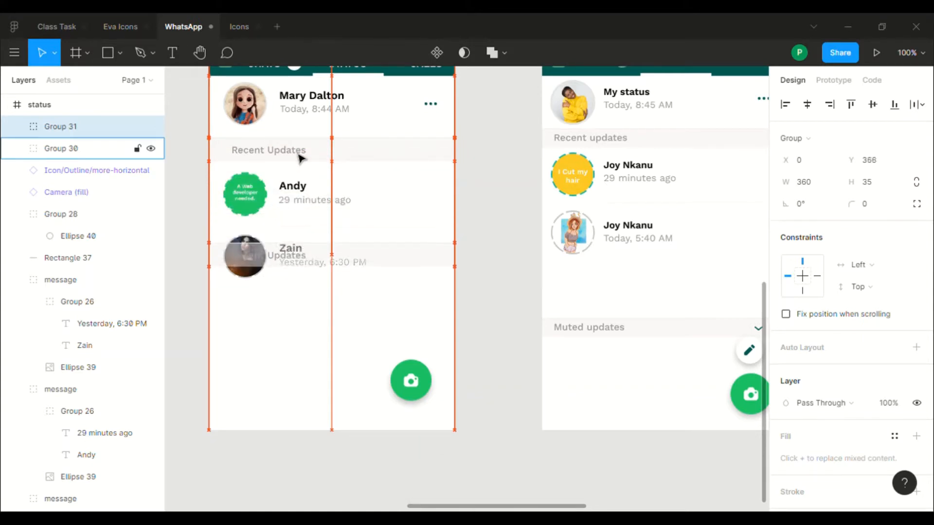
key(Down)
key(Down)
key(Down)
key(Down)
key(Down)
key(Down)
key(Down)
key(Down)
key(Down)
key(Down)
key(Down)
key(Down)
key(Down)
key(Down)
key(Down)
key(Down)
key(Down)
key(Down)
key(Down)
key(Down)
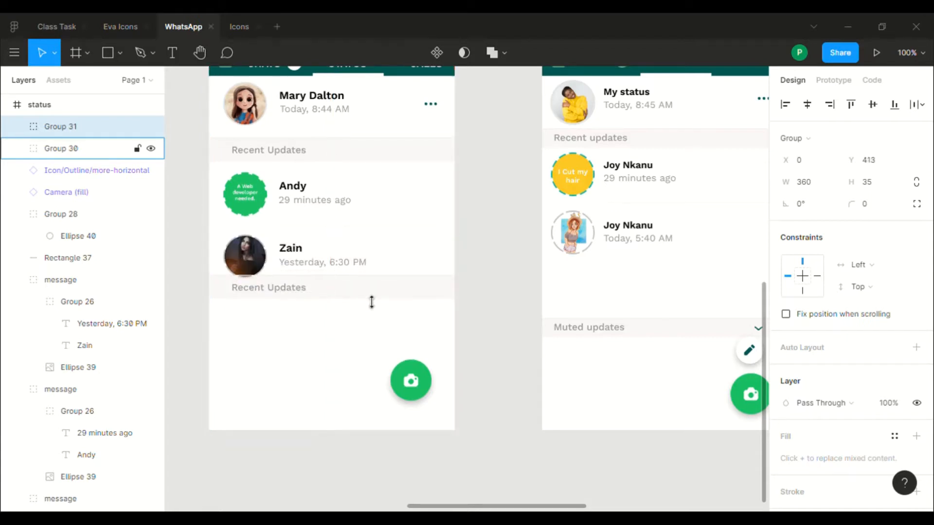
drag(367, 295, 366, 341)
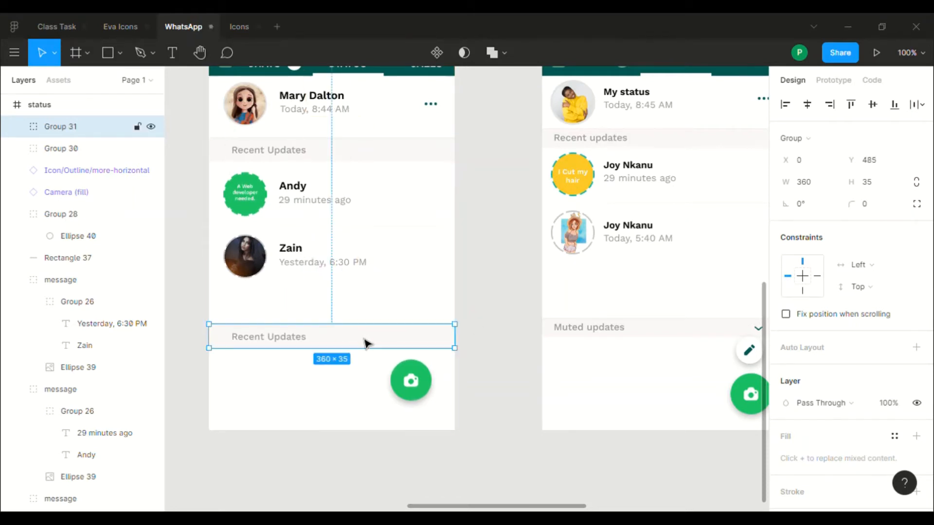
Step: Paste the Camera (fill) icon into the down-arrow icon on the reference screen's Muted updates band
click(505, 330)
scroll(504, 328, right, 5)
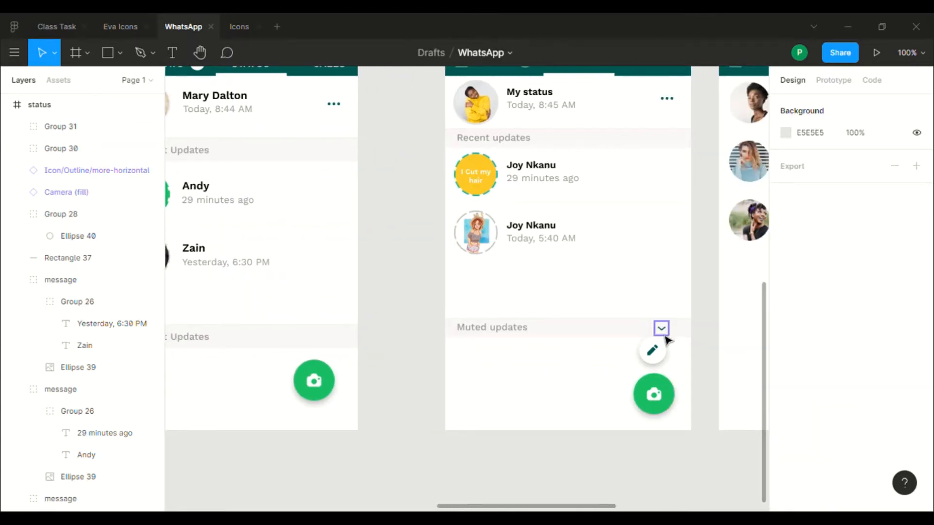
click(664, 335)
key(ctrl+v)
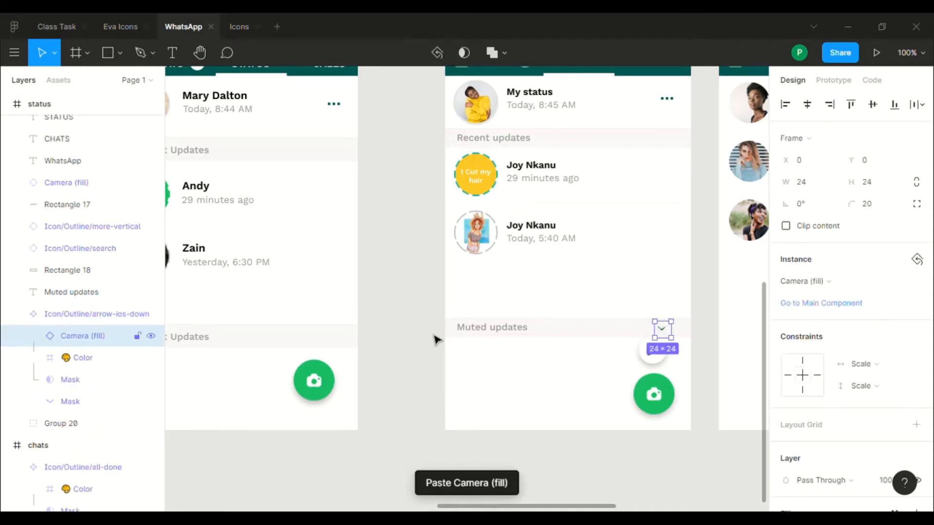
click(400, 327)
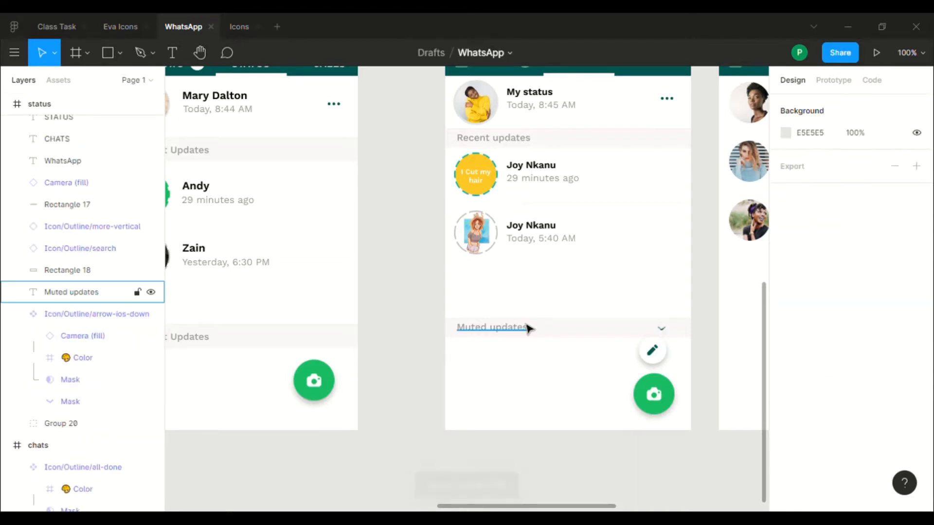
scroll(450, 327, left, 1)
scroll(452, 326, left, 2)
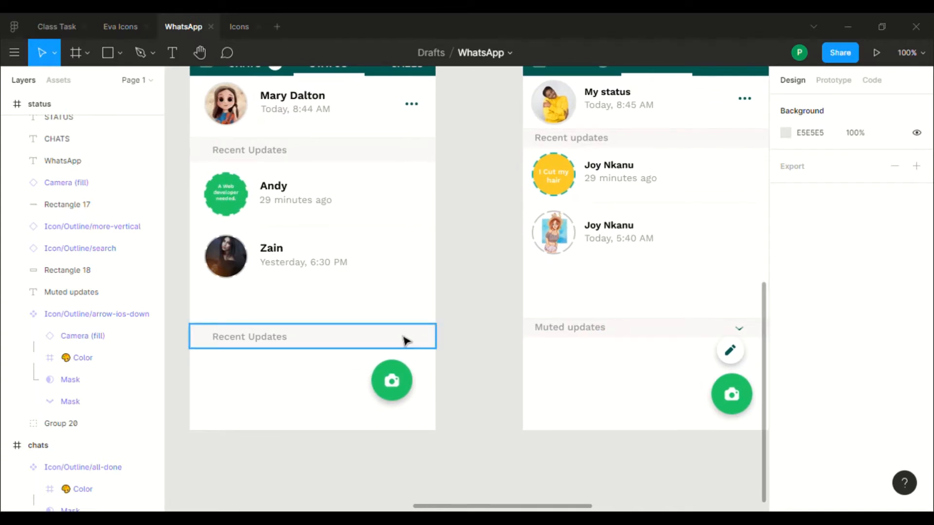
click(403, 340)
key(ctrl+v)
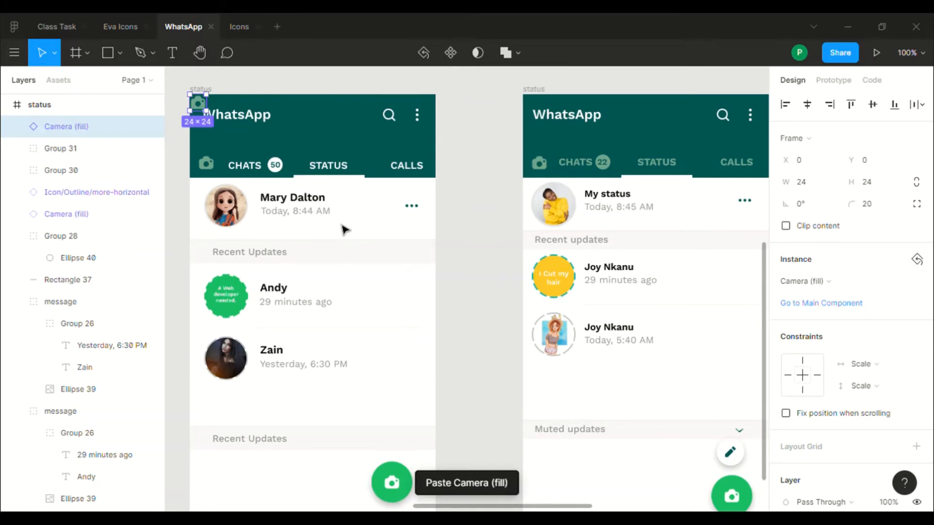
key(Delete)
Step: Copy the down-arrow icon from the reference's Muted updates band into the lower Recent Updates band, placing it at Y 495
scroll(537, 302, down, 5)
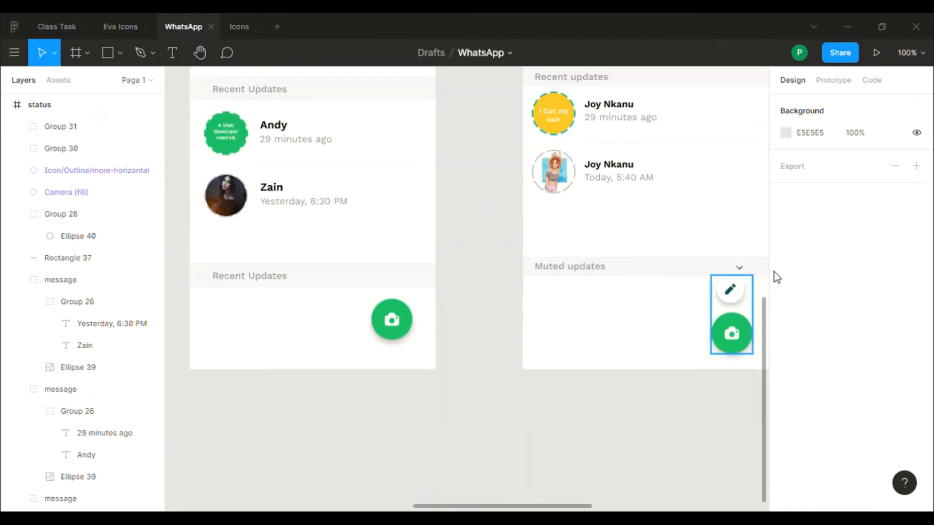
click(741, 273)
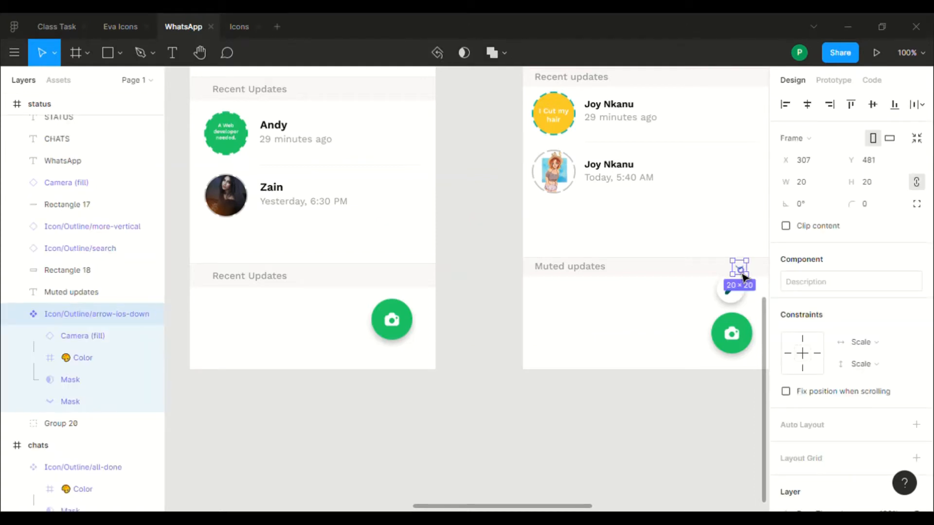
click(370, 278)
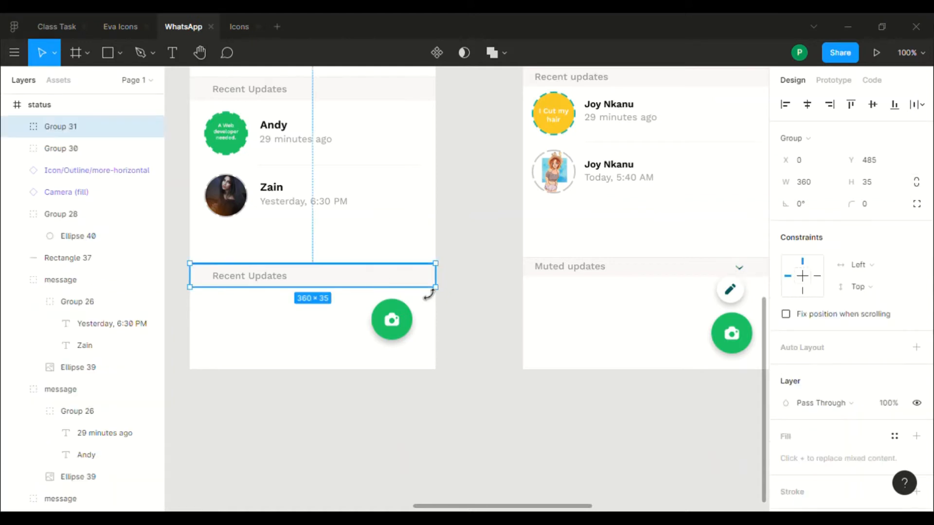
key(ctrl+v)
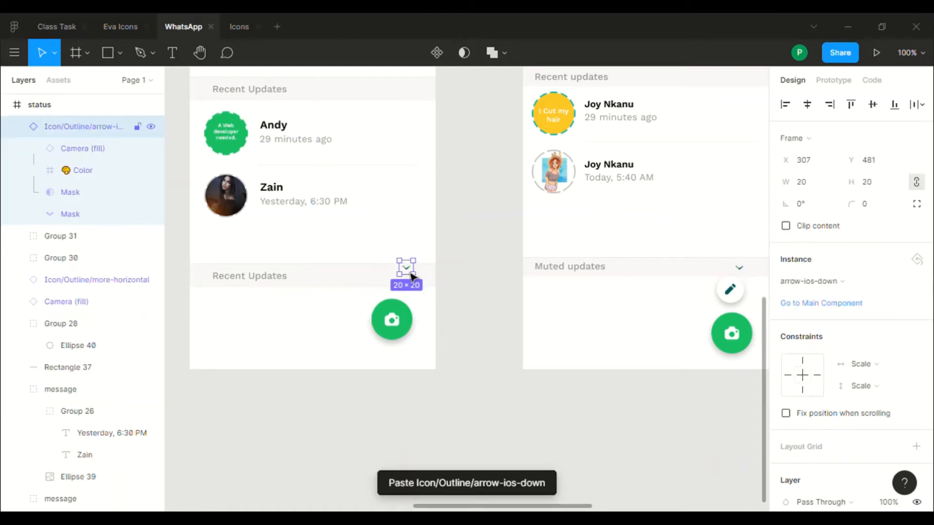
drag(408, 268, 412, 289)
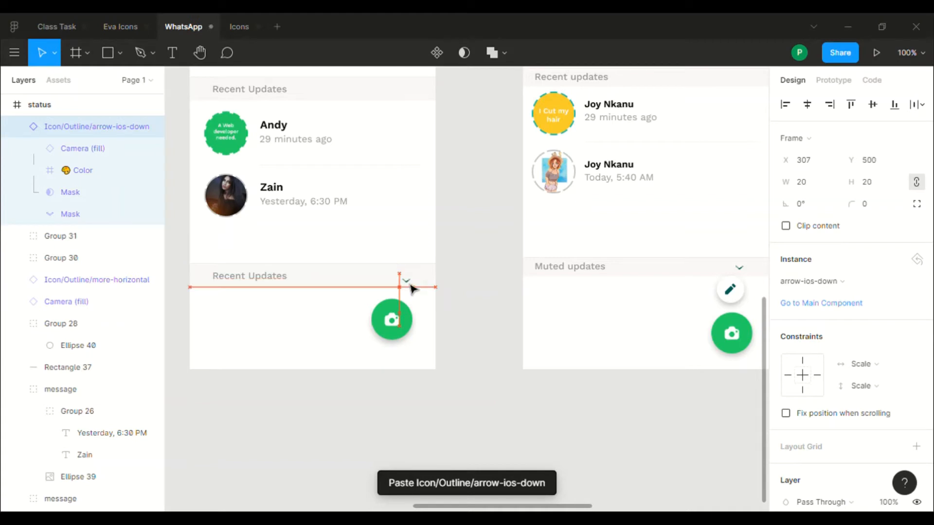
drag(413, 289, 411, 286)
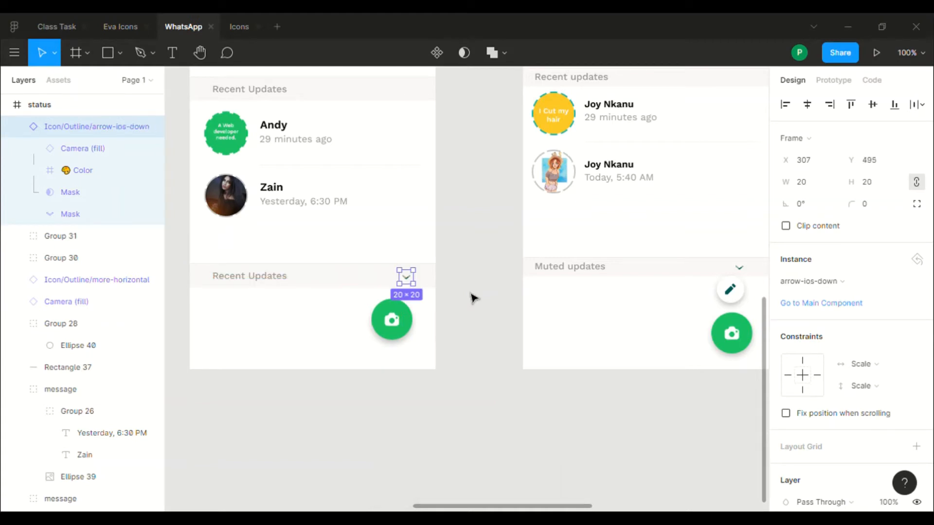
click(473, 298)
Step: Shift the down-arrow icon left along the band so it sits roughly above the camera button's centre
scroll(472, 297, right, 2)
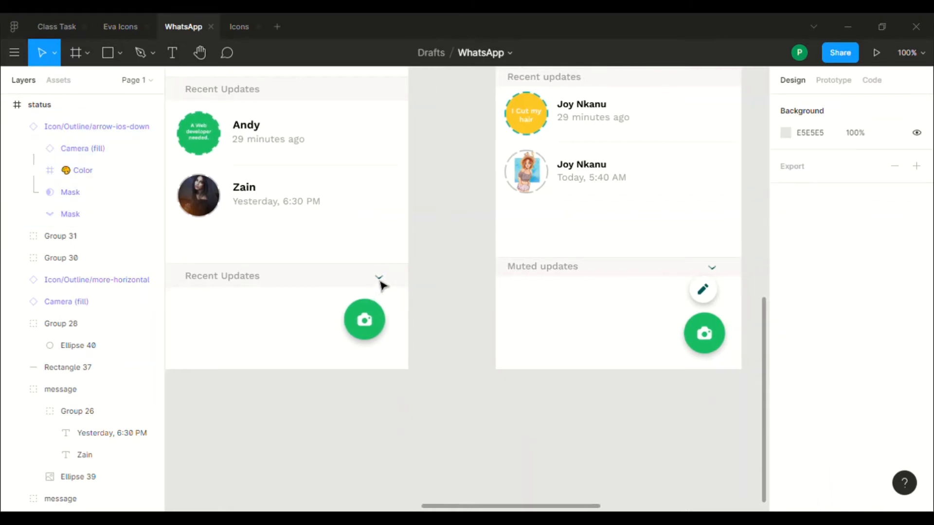
click(385, 285)
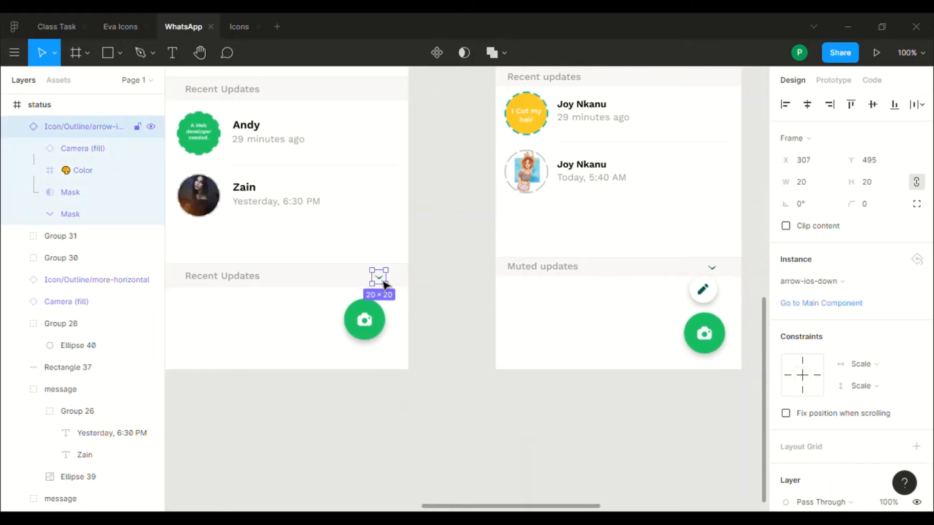
drag(385, 285, 374, 285)
click(454, 304)
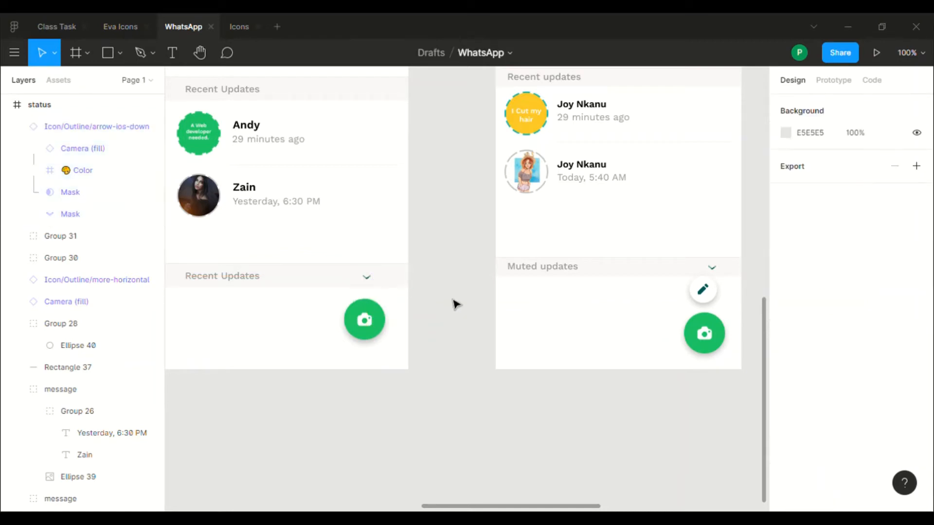
Step: Group the down-arrow icon with the lower Recent Updates header band
scroll(454, 305, left, 3)
scroll(454, 304, left, 2)
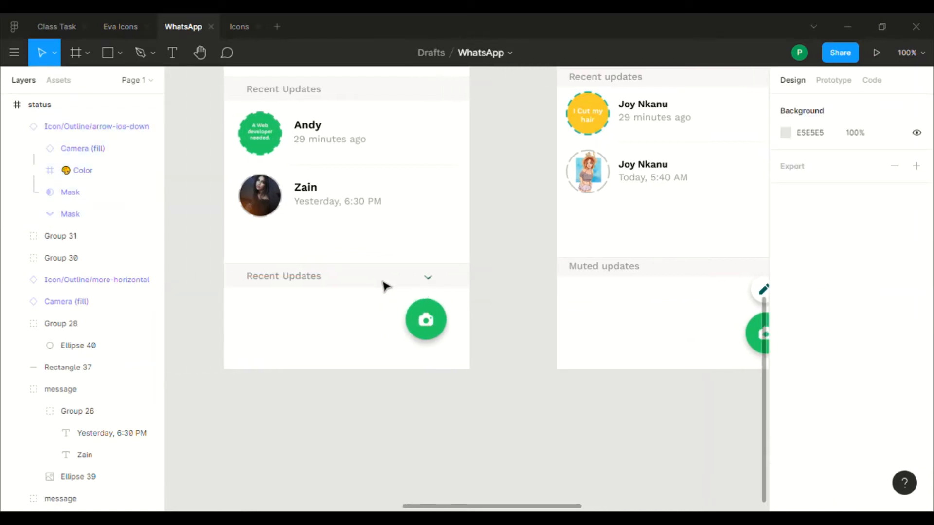
click(427, 285)
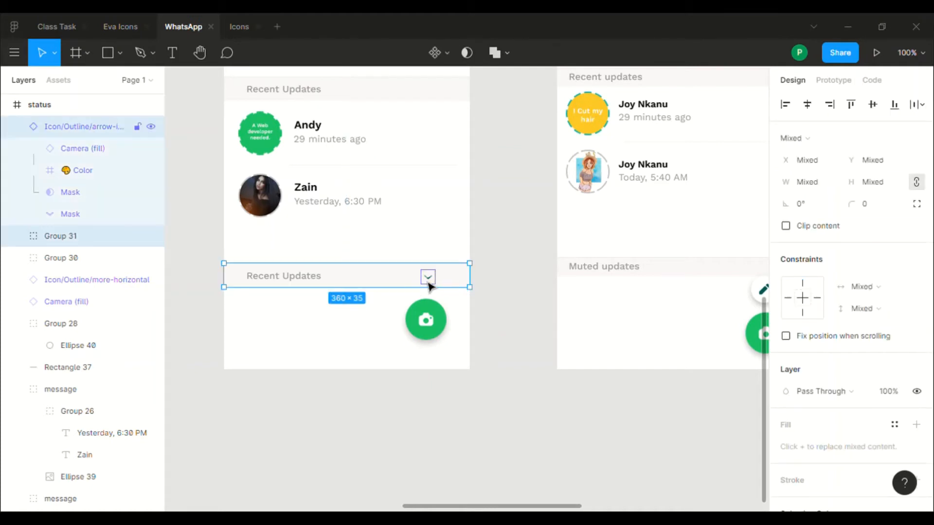
key(ctrl+g)
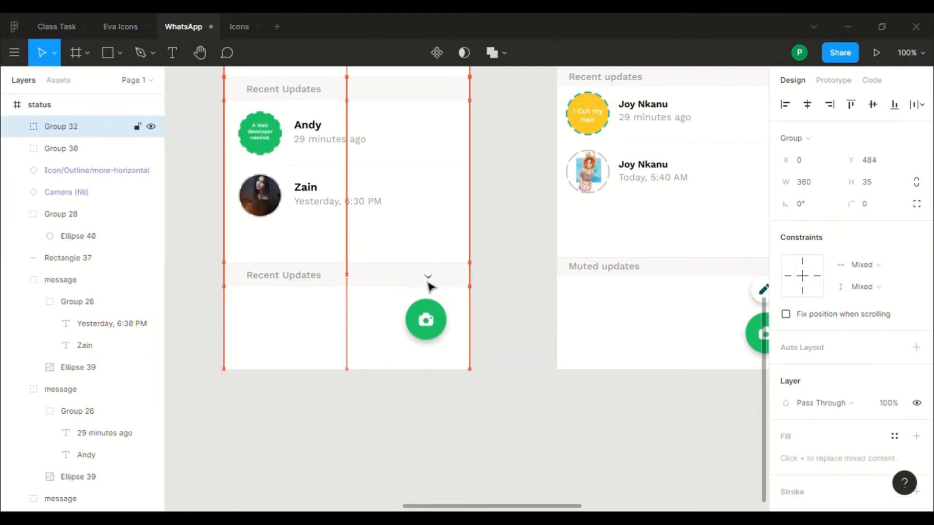
Step: Move the lower header group up to Y 471, level with the reference's Muted updates band
key(Up)
key(Up)
key(Up)
key(Up)
key(Up)
key(Up)
key(Up)
key(Up)
key(Up)
key(Up)
key(Up)
key(Up)
key(Up)
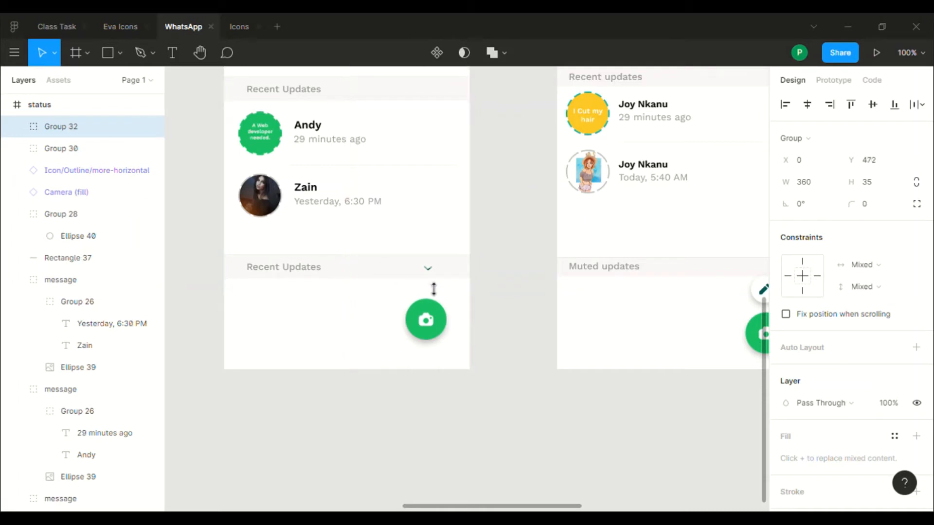
key(Up)
key(Up)
key(Up)
key(Up)
key(Up)
key(Up)
key(Up)
key(Up)
key(Up)
key(Up)
key(Up)
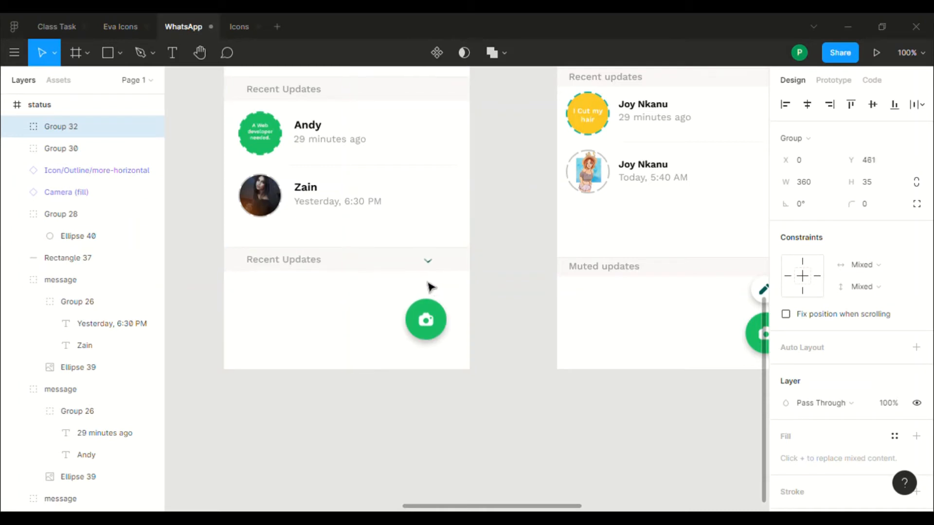
key(Down)
key(Down)
key(Down)
key(Down)
key(Down)
key(Down)
key(Down)
key(Down)
key(Down)
key(Down)
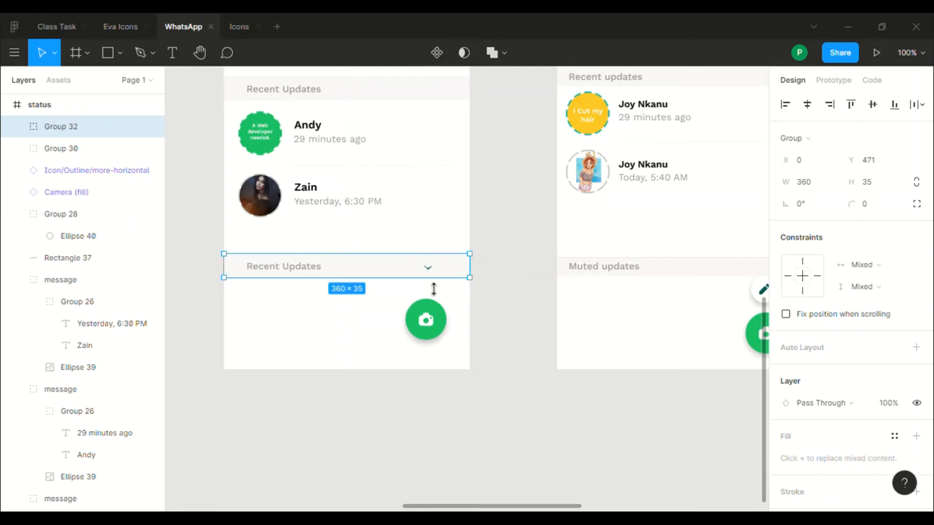
click(529, 354)
Step: Draw an ellipse about 38 × 41 just above the green camera button
scroll(529, 354, right, 2)
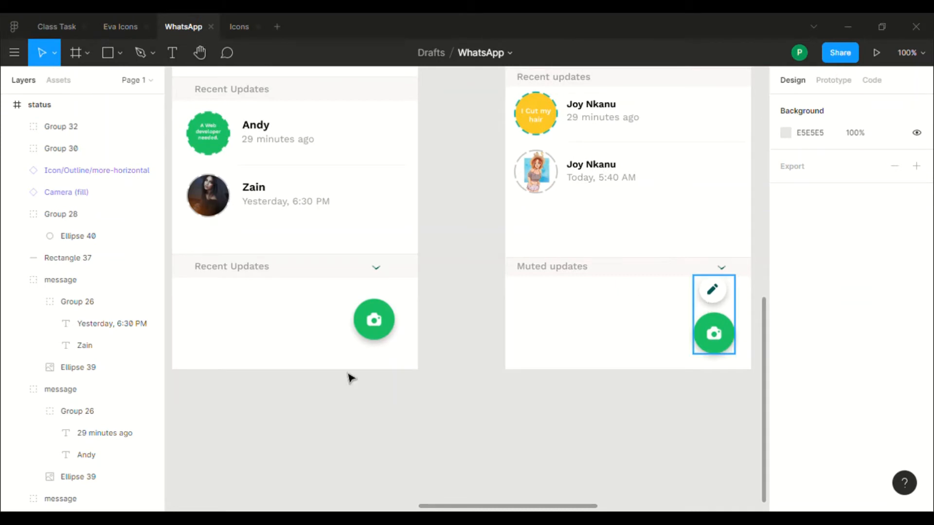
click(119, 54)
click(119, 55)
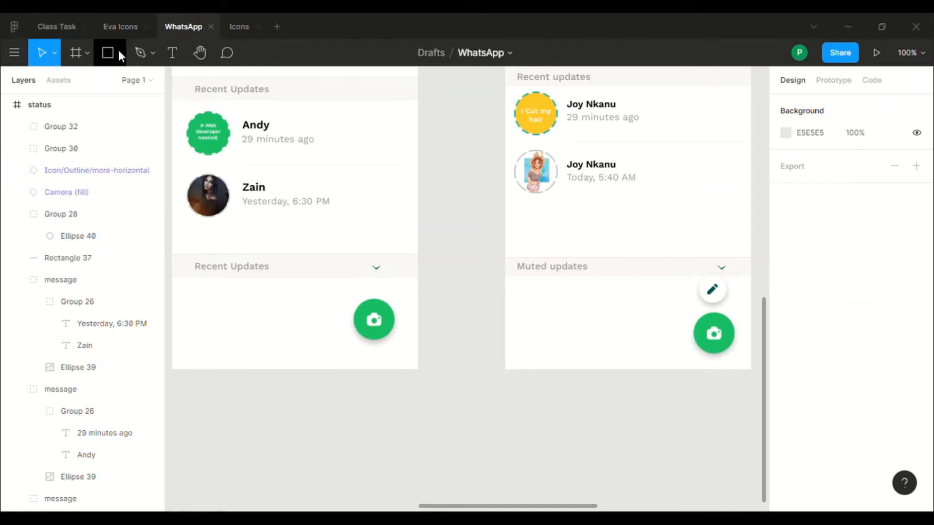
click(118, 48)
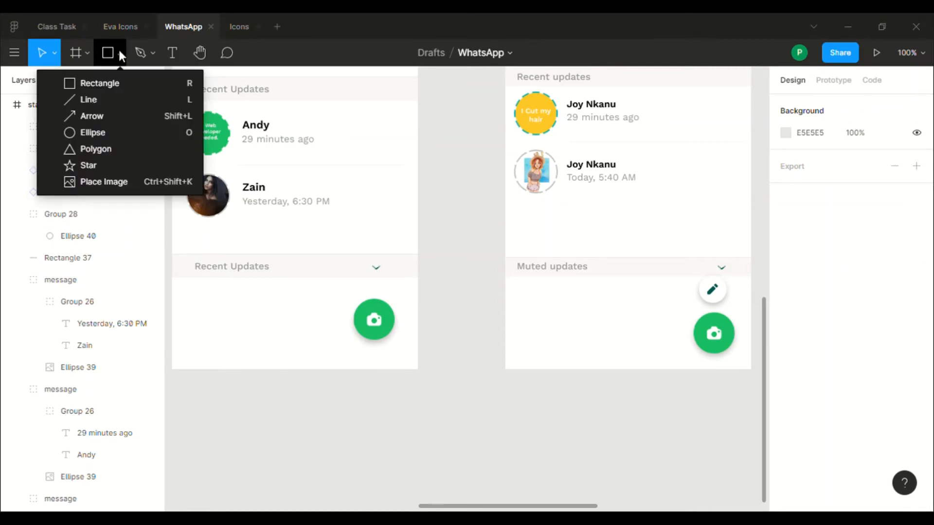
click(106, 130)
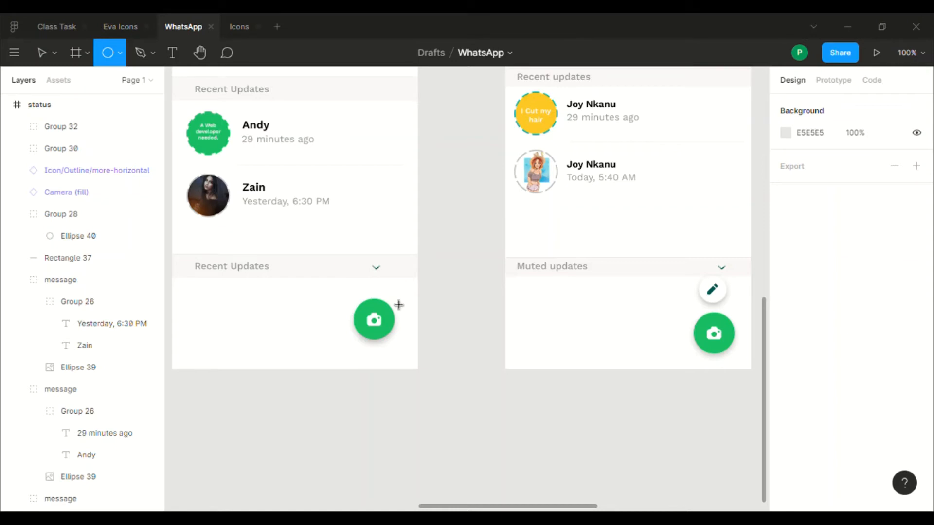
drag(368, 266, 395, 294)
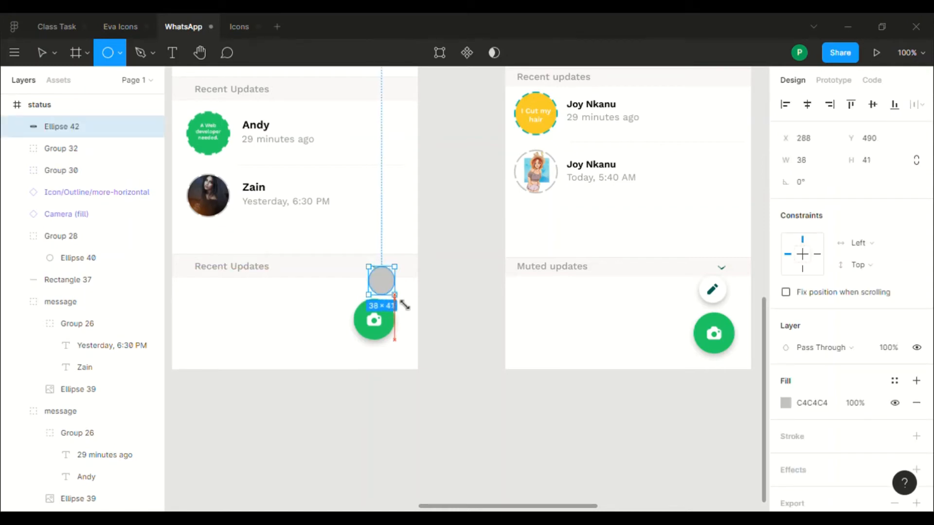
Step: Check the size of the reference's pencil-button circle and set the new ellipse to 40 × 40
double_click(722, 306)
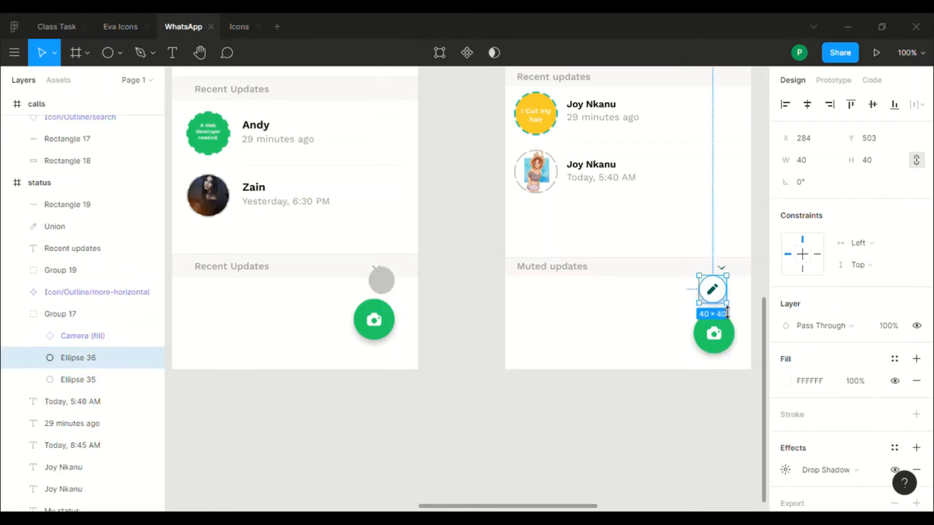
click(403, 288)
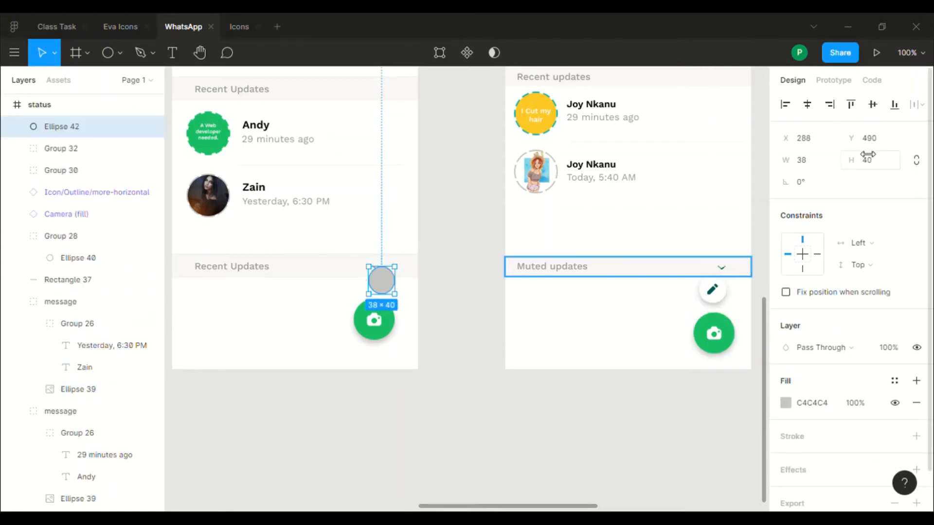
click(803, 162)
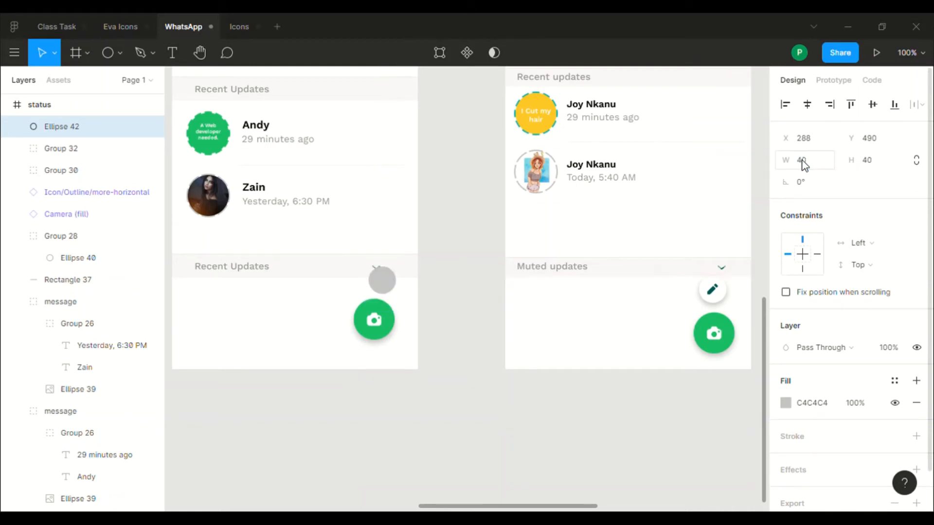
key(Return)
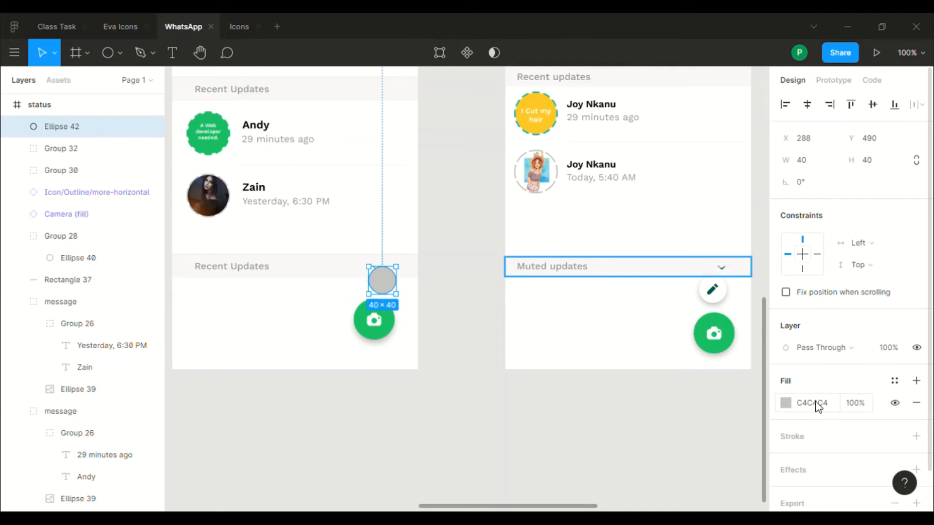
Step: Fill the new circle with FFFFFF and move it to X 279, Y 494, just above the camera button
click(816, 405)
text(ff)
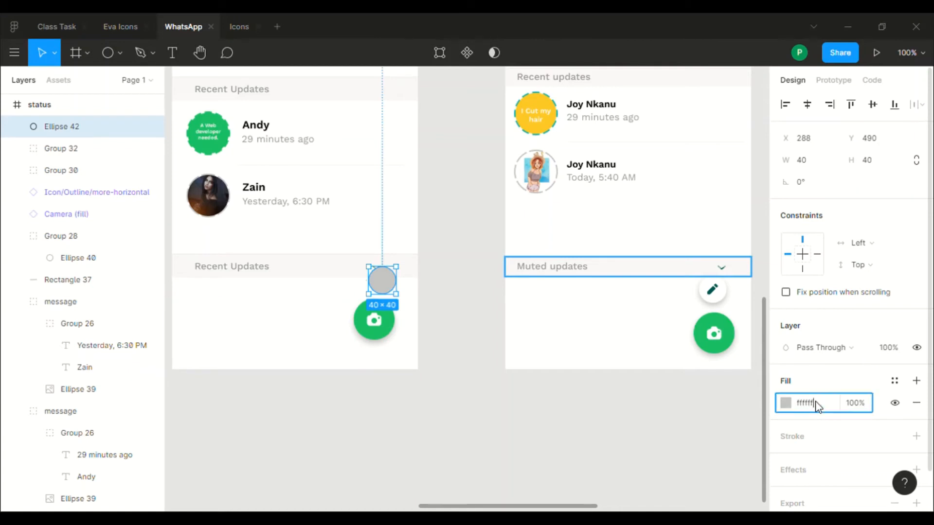
text(ffff)
key(Return)
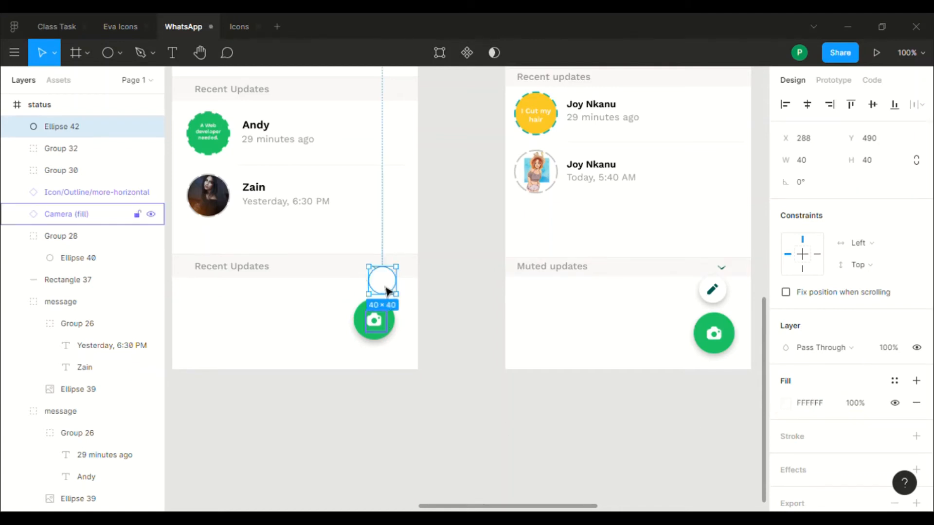
drag(382, 288, 385, 291)
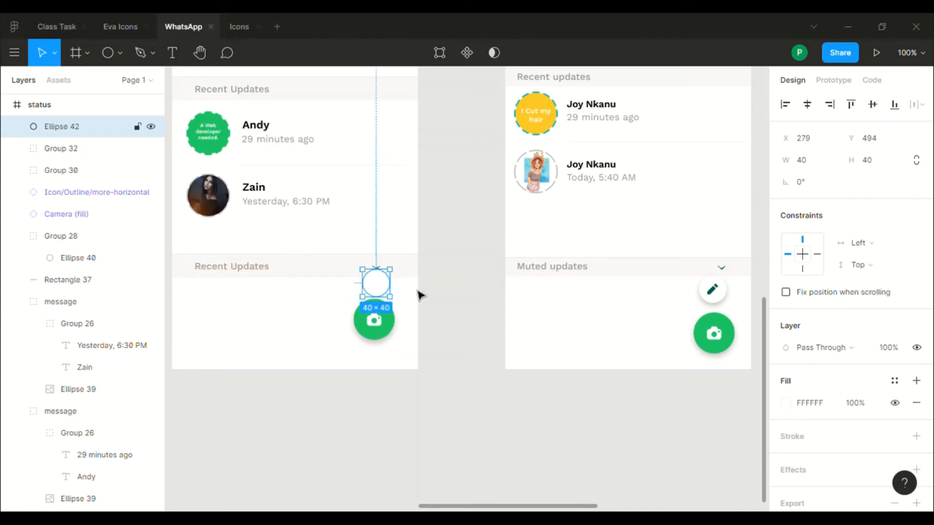
click(443, 312)
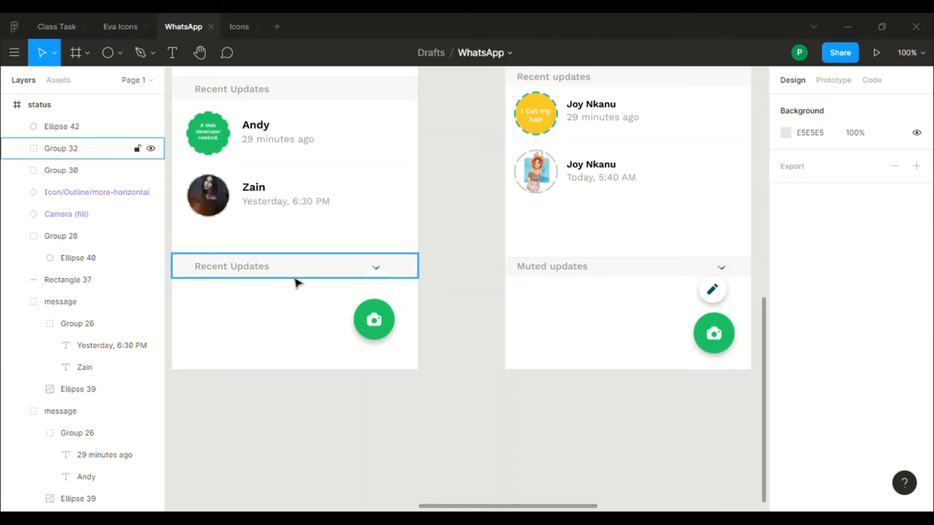
Step: Move the lower header group up to Y 464 to leave more room for the white circle
click(295, 278)
key(Up)
key(Up)
key(Up)
key(Up)
key(Up)
key(Up)
key(Up)
key(Up)
key(Up)
key(Up)
key(Up)
key(Up)
key(Up)
key(Up)
key(Up)
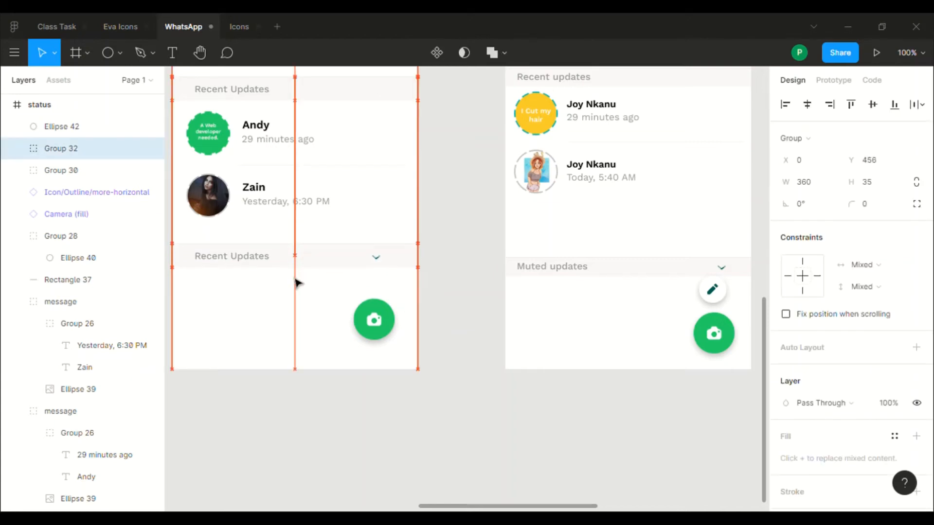
key(Down)
key(Down)
key(Down)
key(Down)
key(Down)
key(Down)
key(Down)
key(Down)
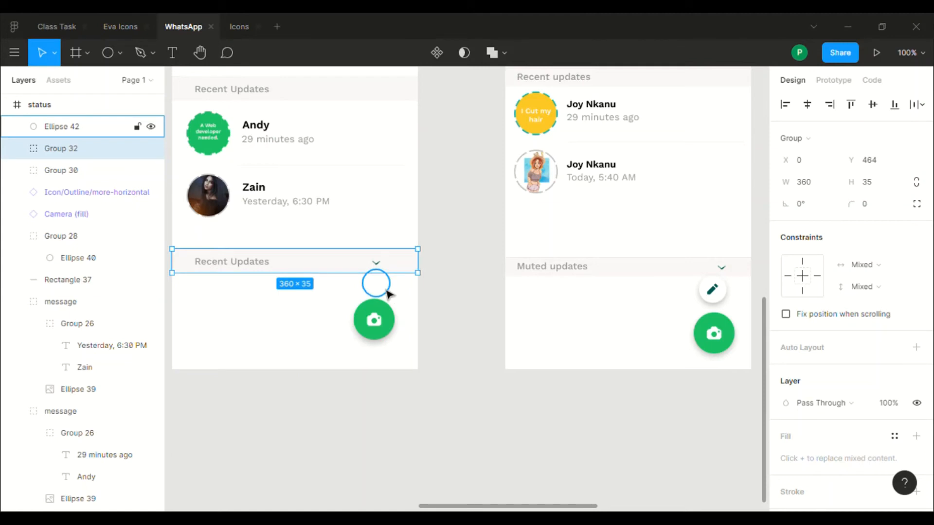
Step: Add a drop shadow to the white circle above the camera button, with Y offset 5 and blur 10
click(387, 291)
scroll(876, 380, down, 2)
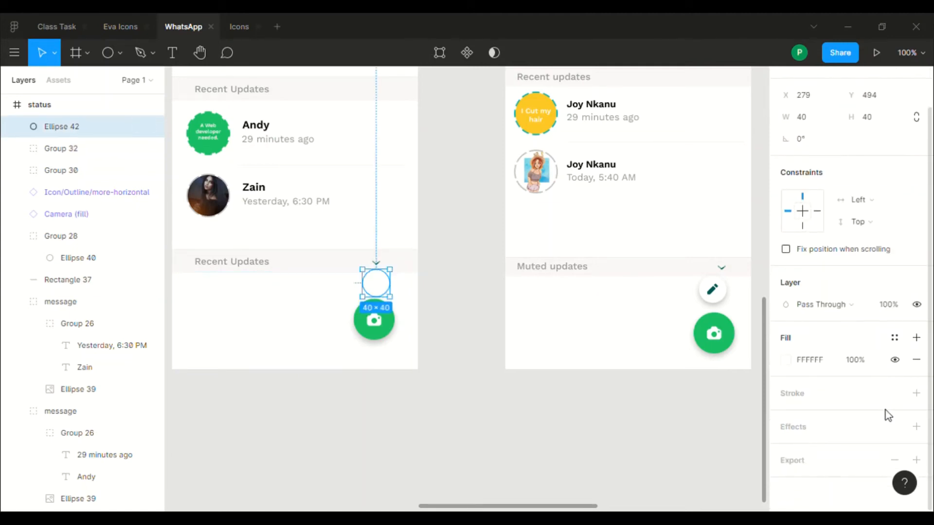
click(916, 427)
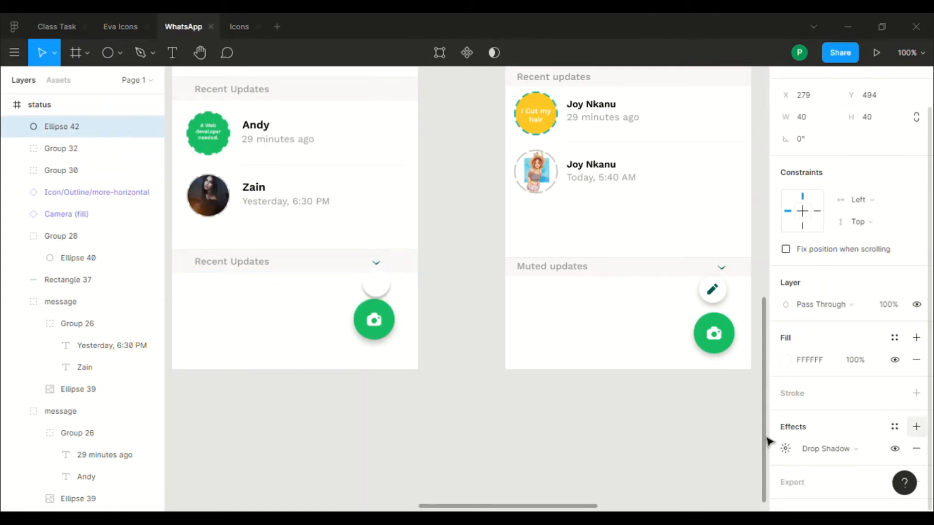
click(790, 445)
click(639, 444)
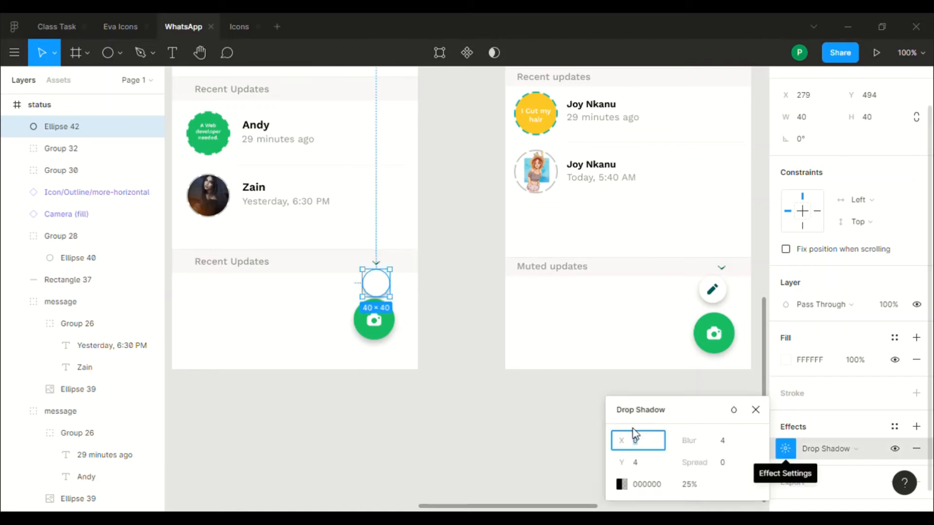
click(644, 462)
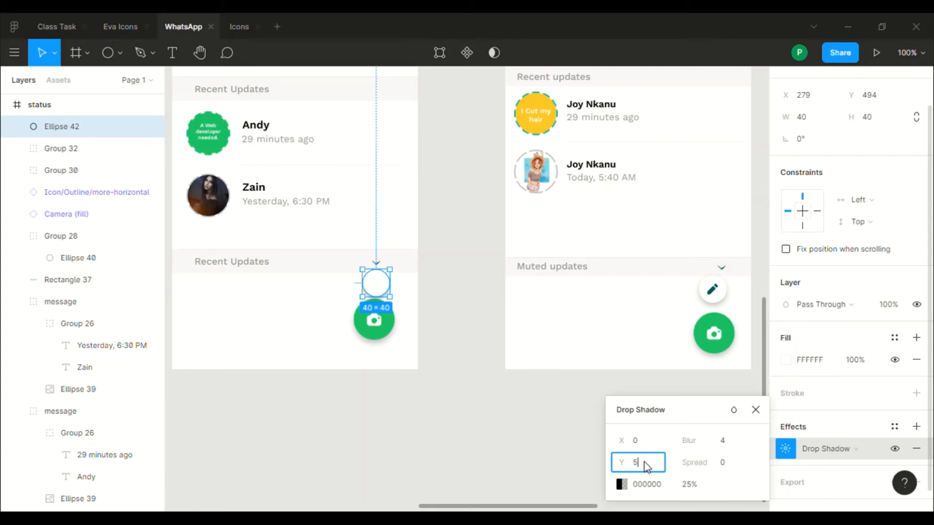
text(5)
click(724, 441)
text(10)
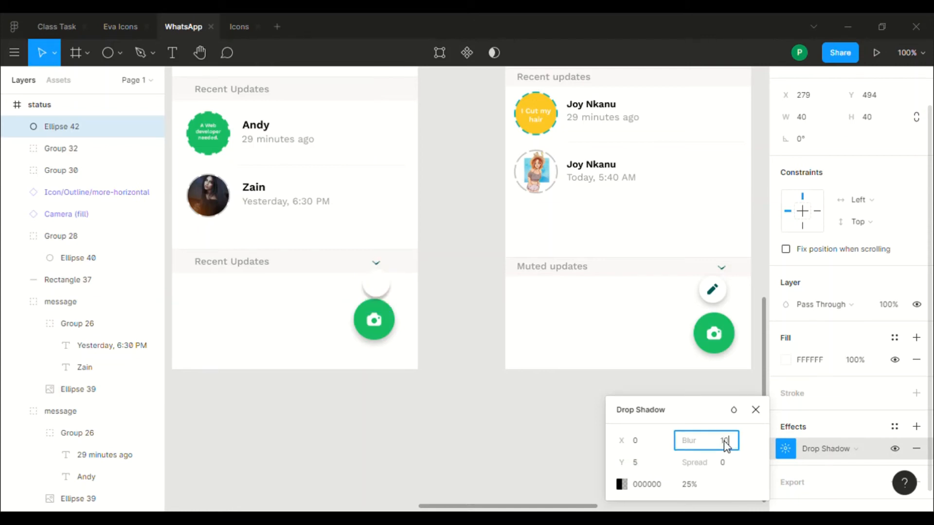
key(Return)
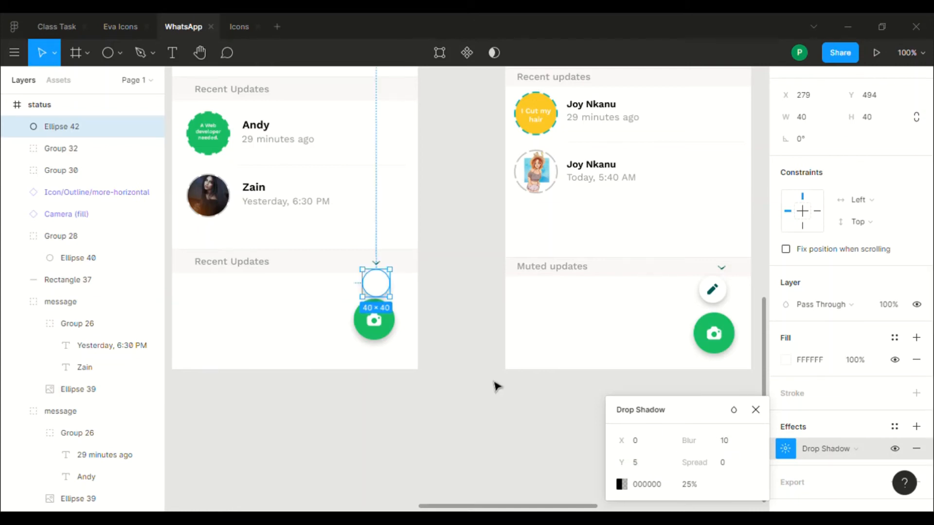
click(496, 387)
Step: Check the drop shadow settings of the reference's white pencil-button circle
scroll(669, 365, up, 1)
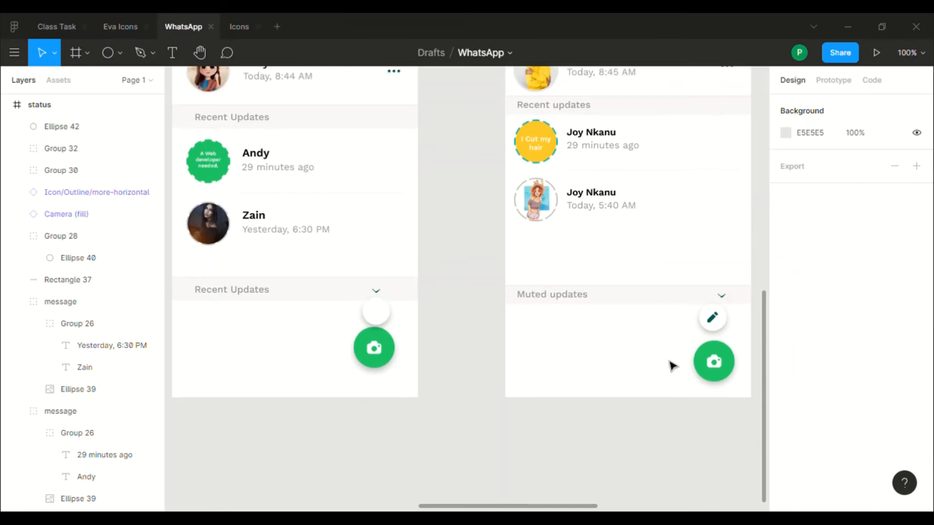
double_click(720, 338)
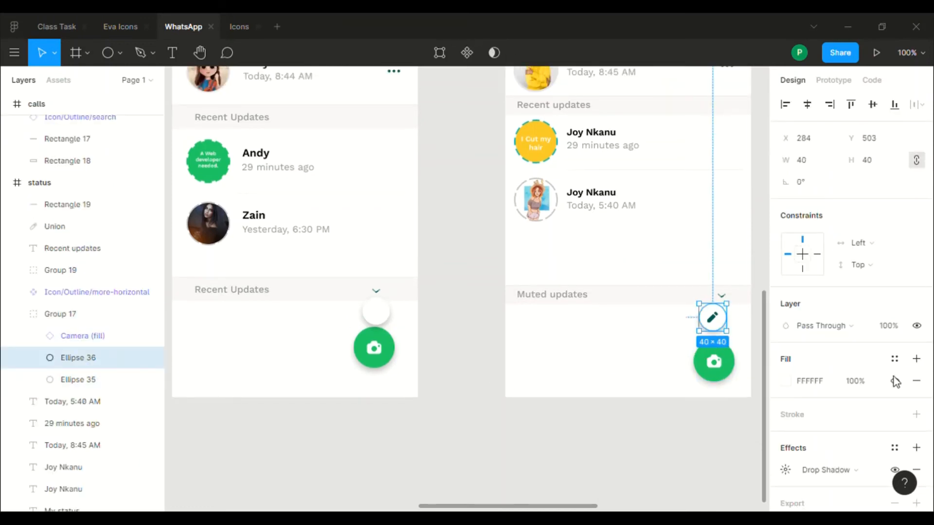
scroll(795, 398, down, 1)
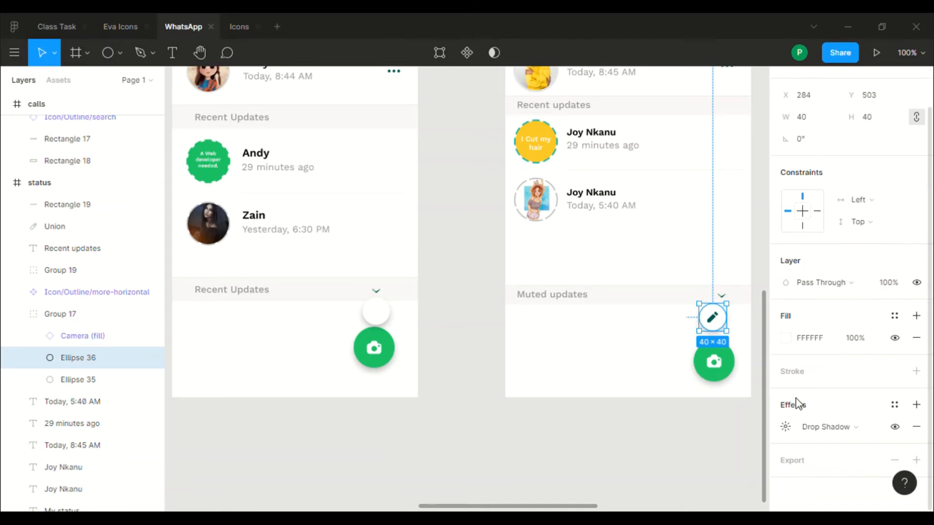
click(787, 431)
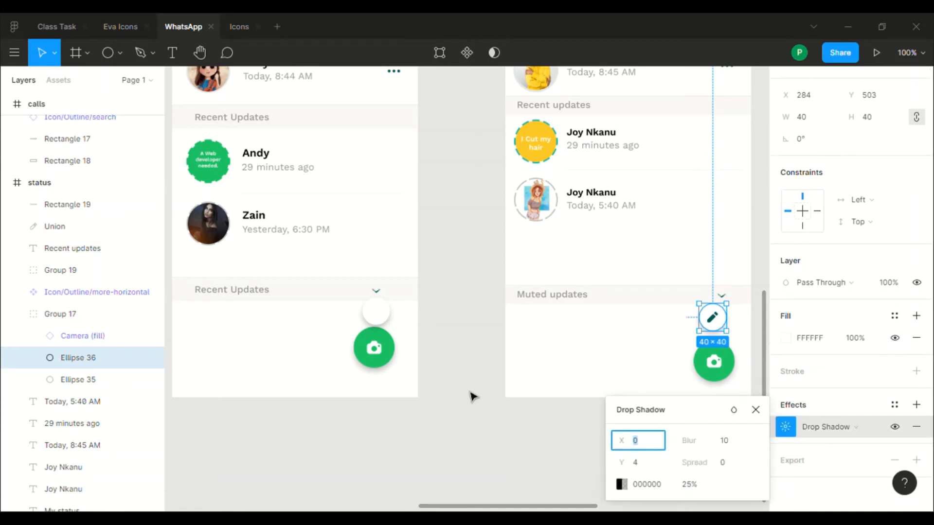
click(344, 332)
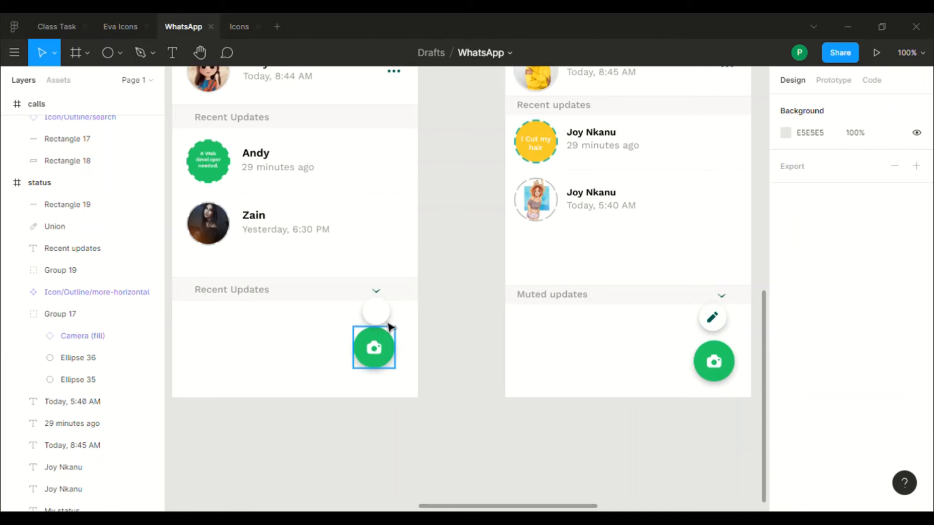
Step: Shift the white circle slightly upward, past Y 491, to widen the gap above the green camera button
drag(385, 320, 386, 320)
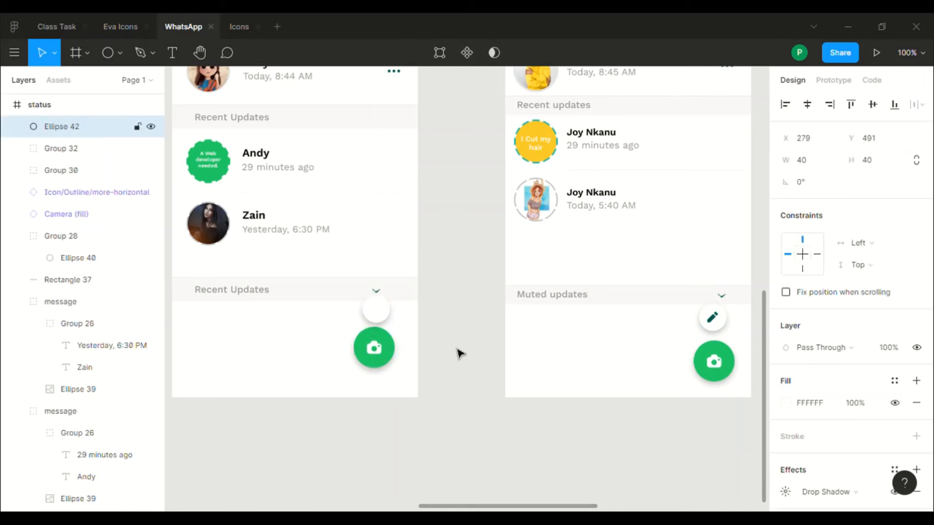
click(457, 353)
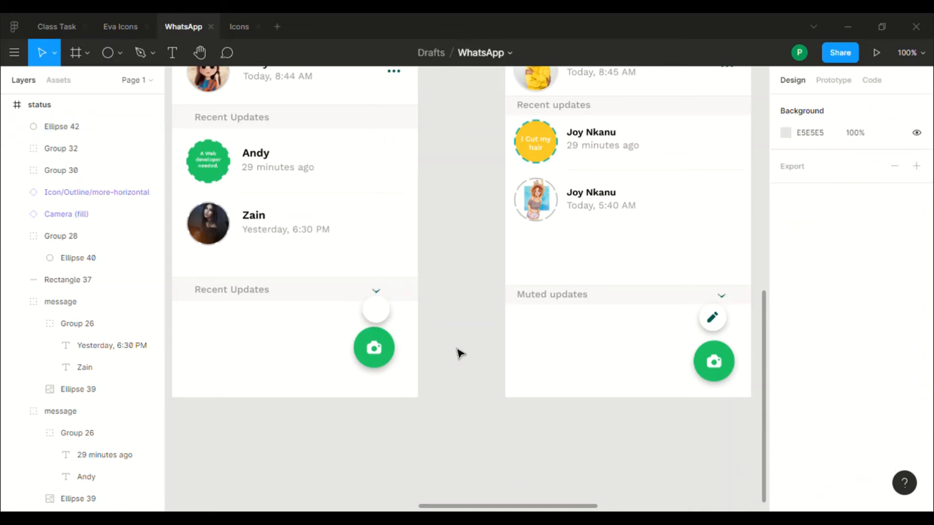
click(375, 311)
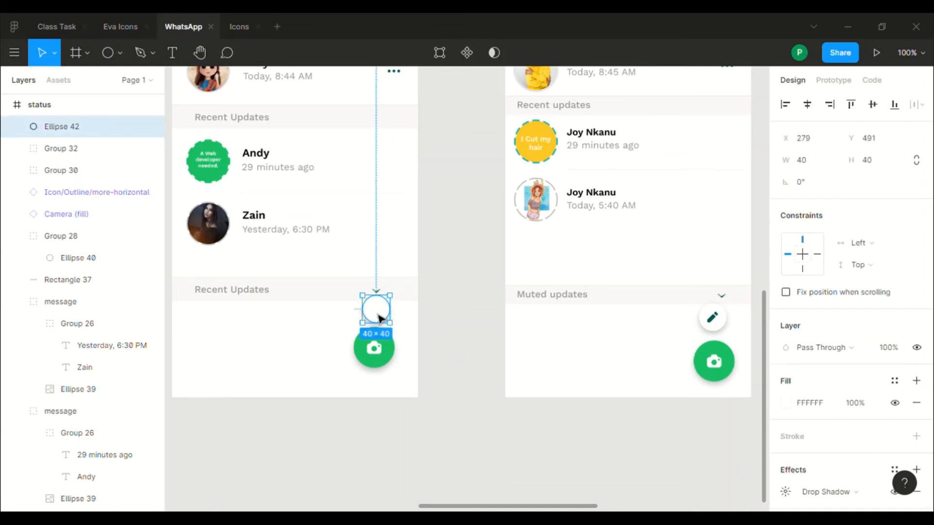
drag(382, 317, 381, 314)
Step: Copy the reference's dark green pencil icon into the status screen and center it on the white circle
click(724, 324)
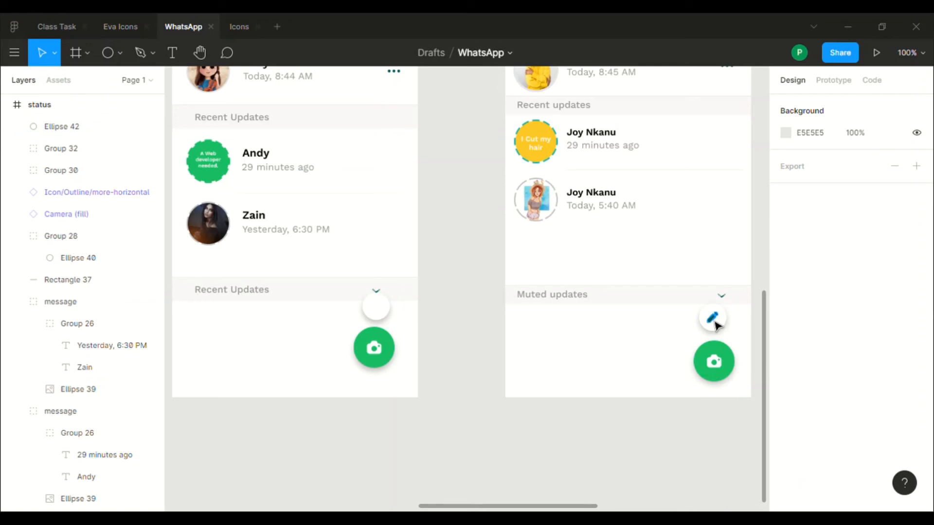
click(716, 325)
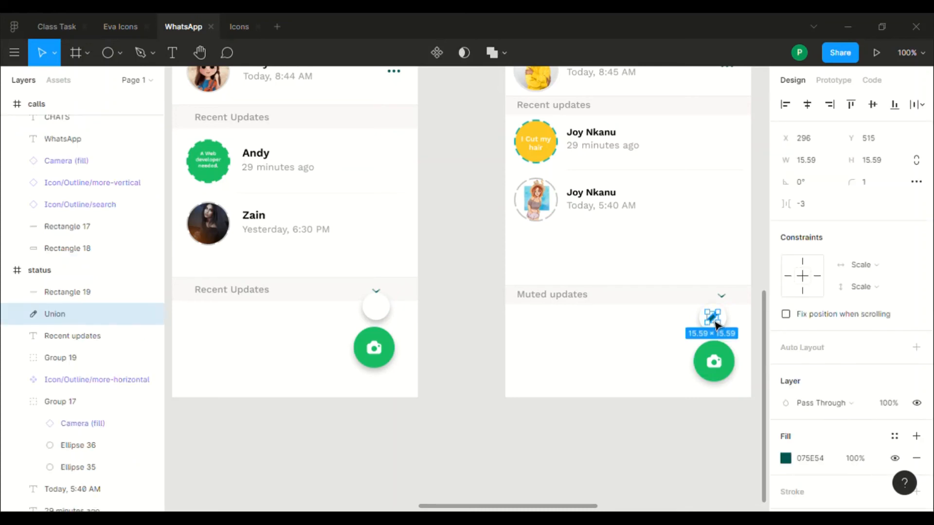
click(383, 321)
key(ctrl+v)
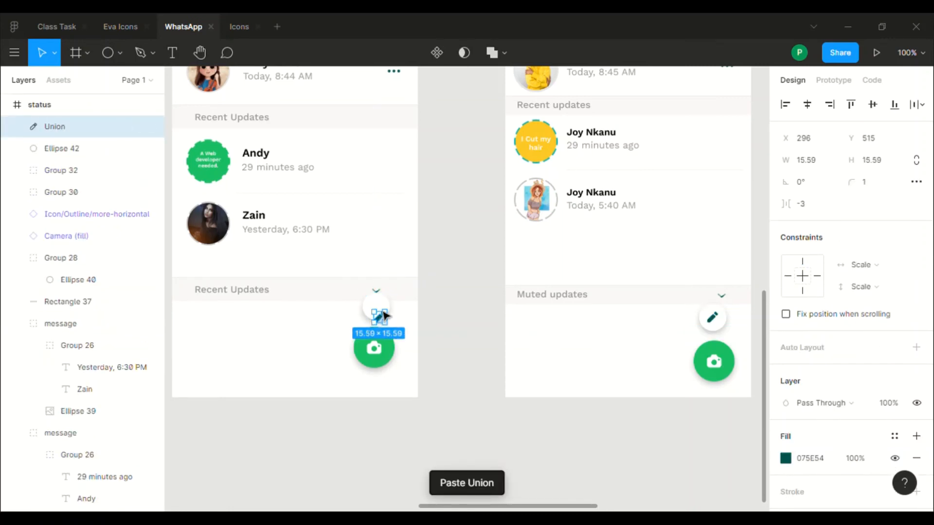
drag(383, 322, 383, 315)
click(468, 342)
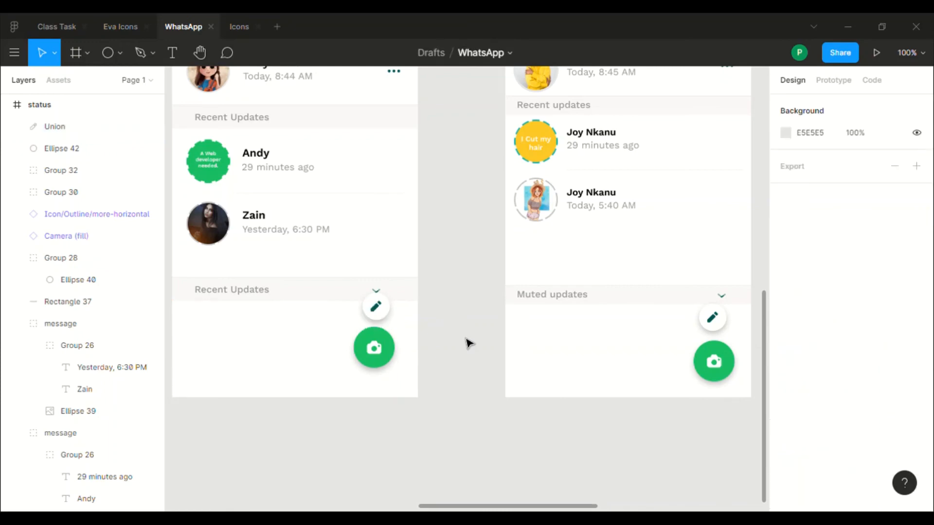
scroll(468, 342, up, 1)
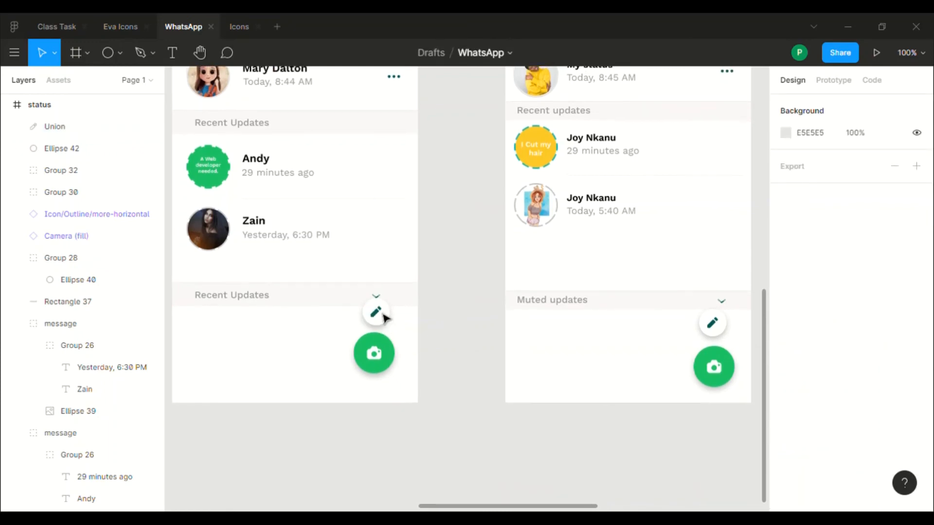
click(391, 372)
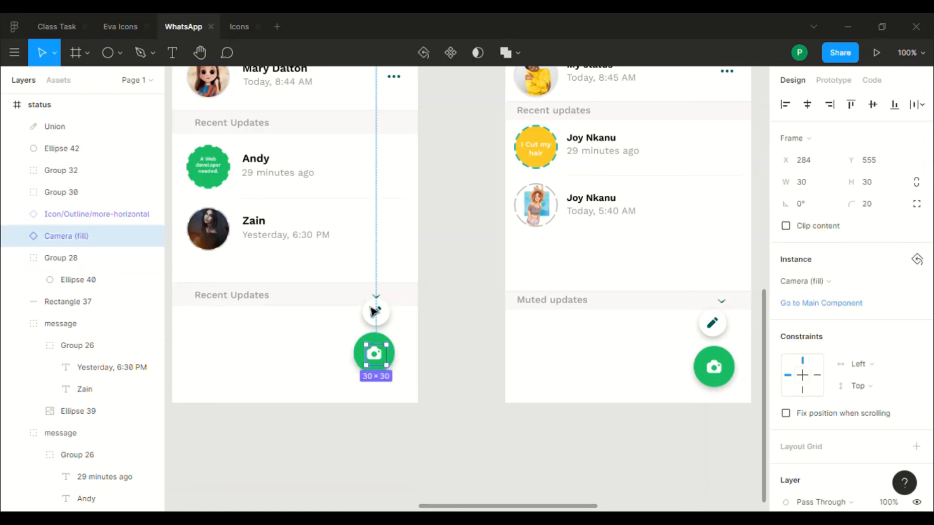
click(461, 348)
Step: Compare the status screen's layout with the reference and examine the reference calls and camera screens
scroll(460, 348, up, 4)
scroll(460, 348, up, 1)
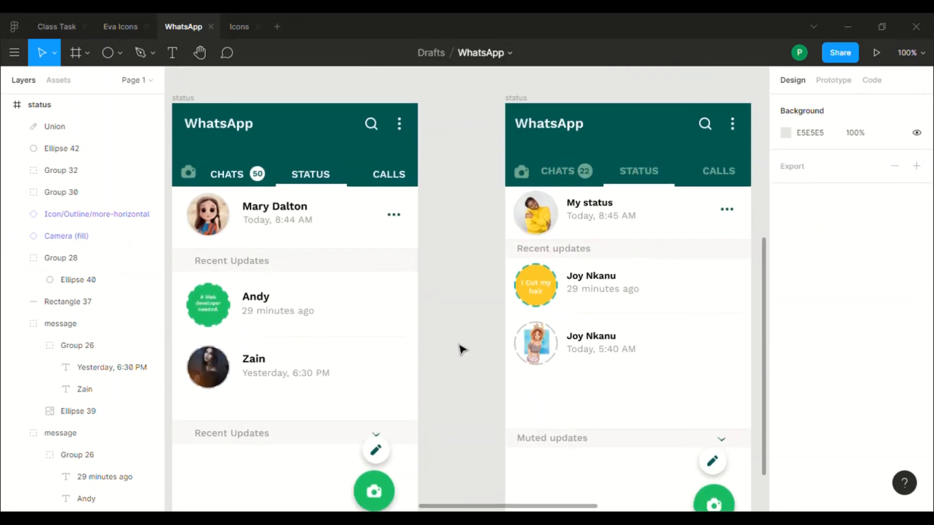
scroll(461, 348, right, 5)
scroll(462, 349, right, 5)
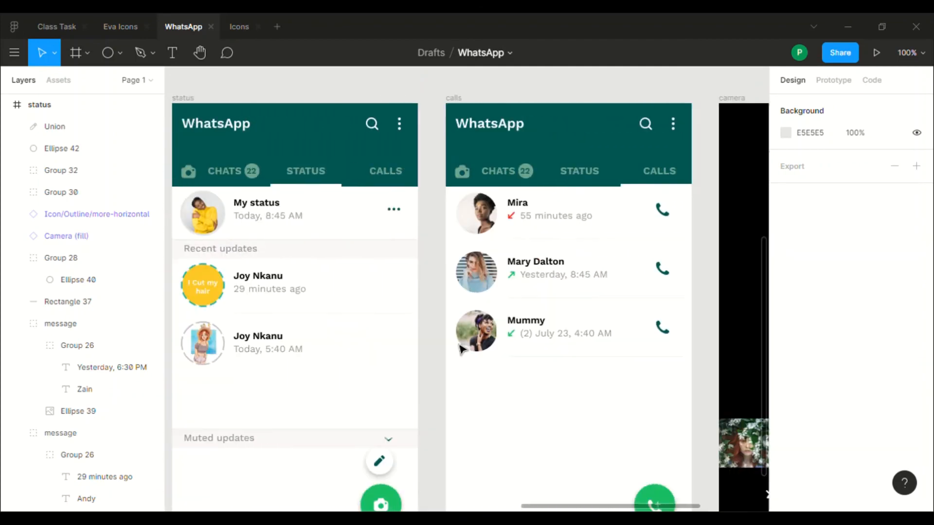
scroll(460, 349, down, 1)
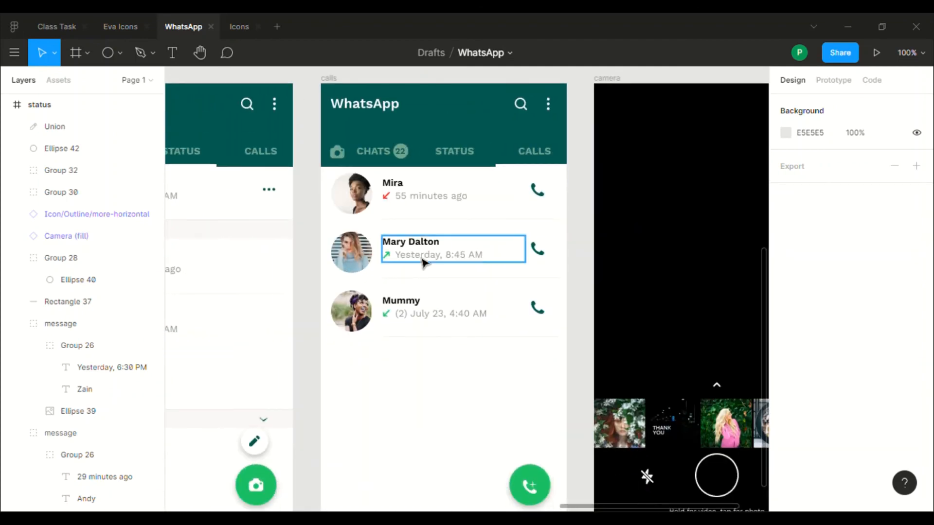
scroll(423, 262, down, 3)
scroll(423, 263, up, 4)
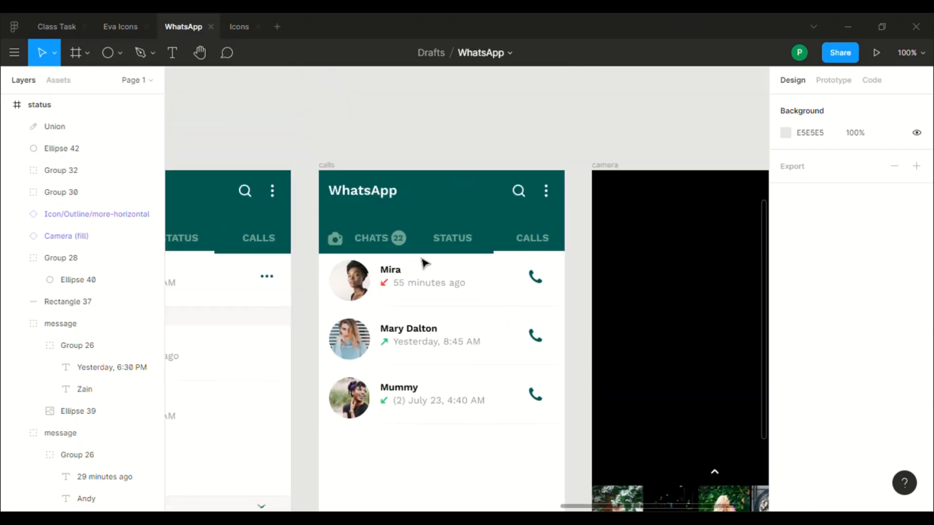
scroll(424, 262, right, 3)
scroll(424, 264, down, 2)
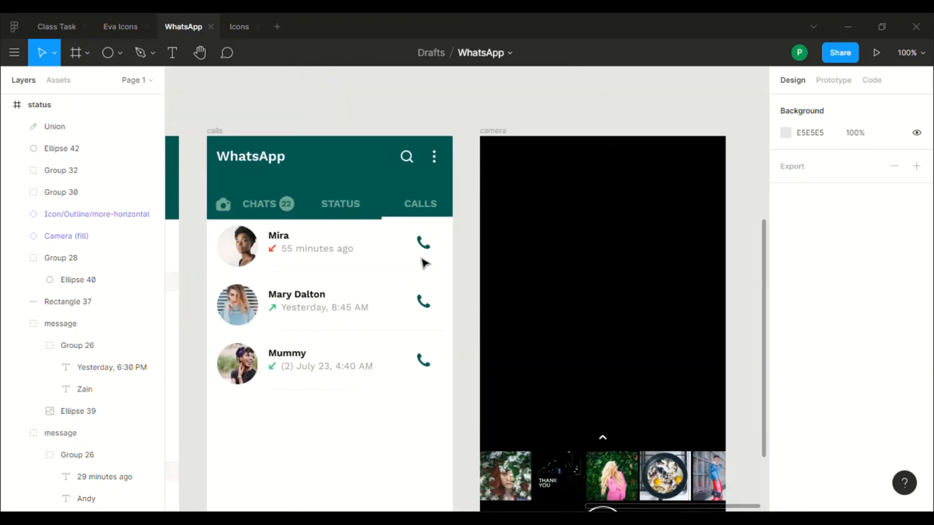
scroll(312, 268, up, 3)
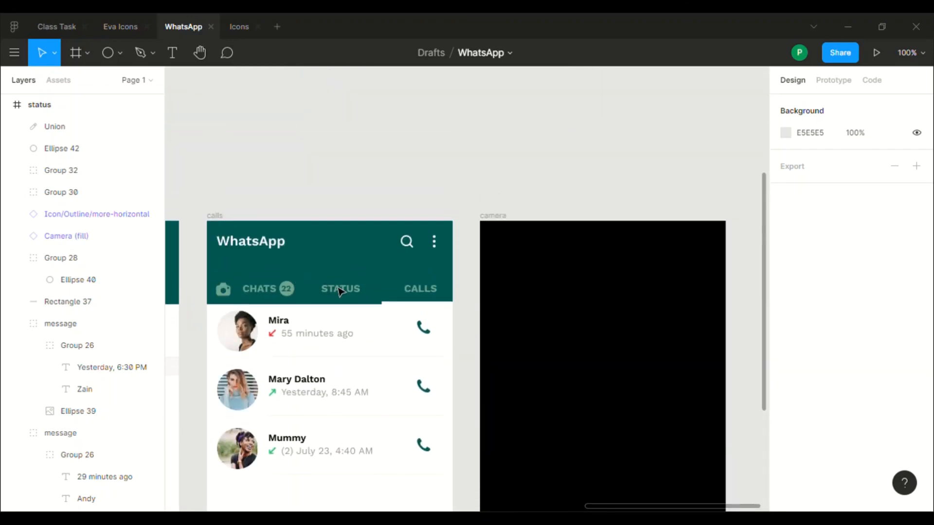
scroll(628, 208, down, 3)
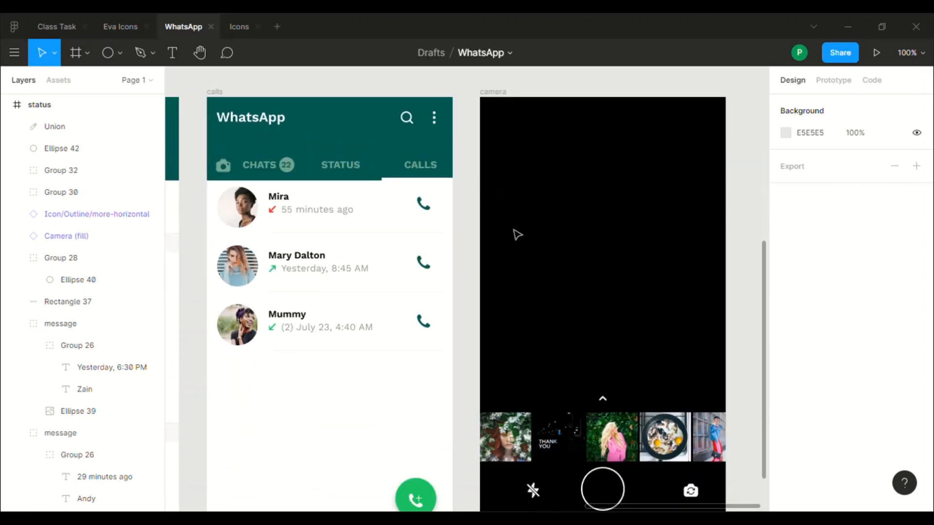
scroll(517, 233, down, 4)
scroll(517, 232, up, 4)
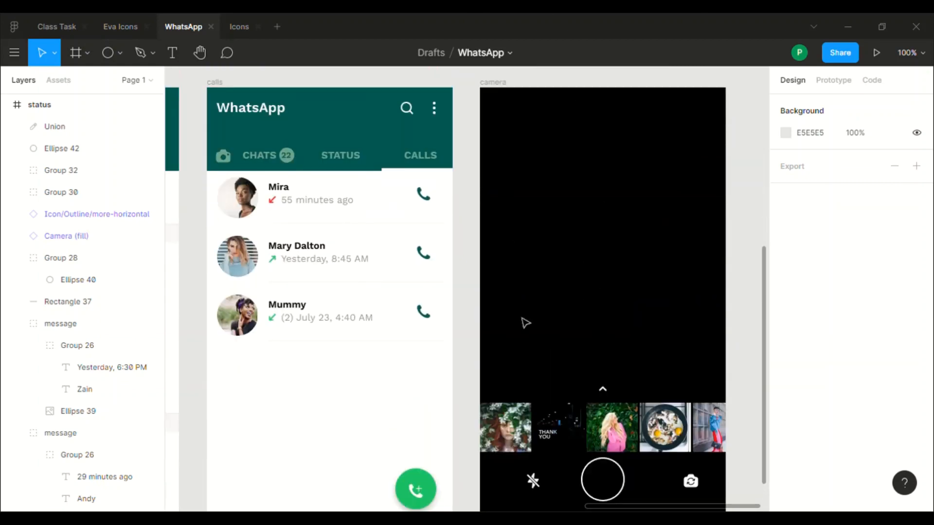